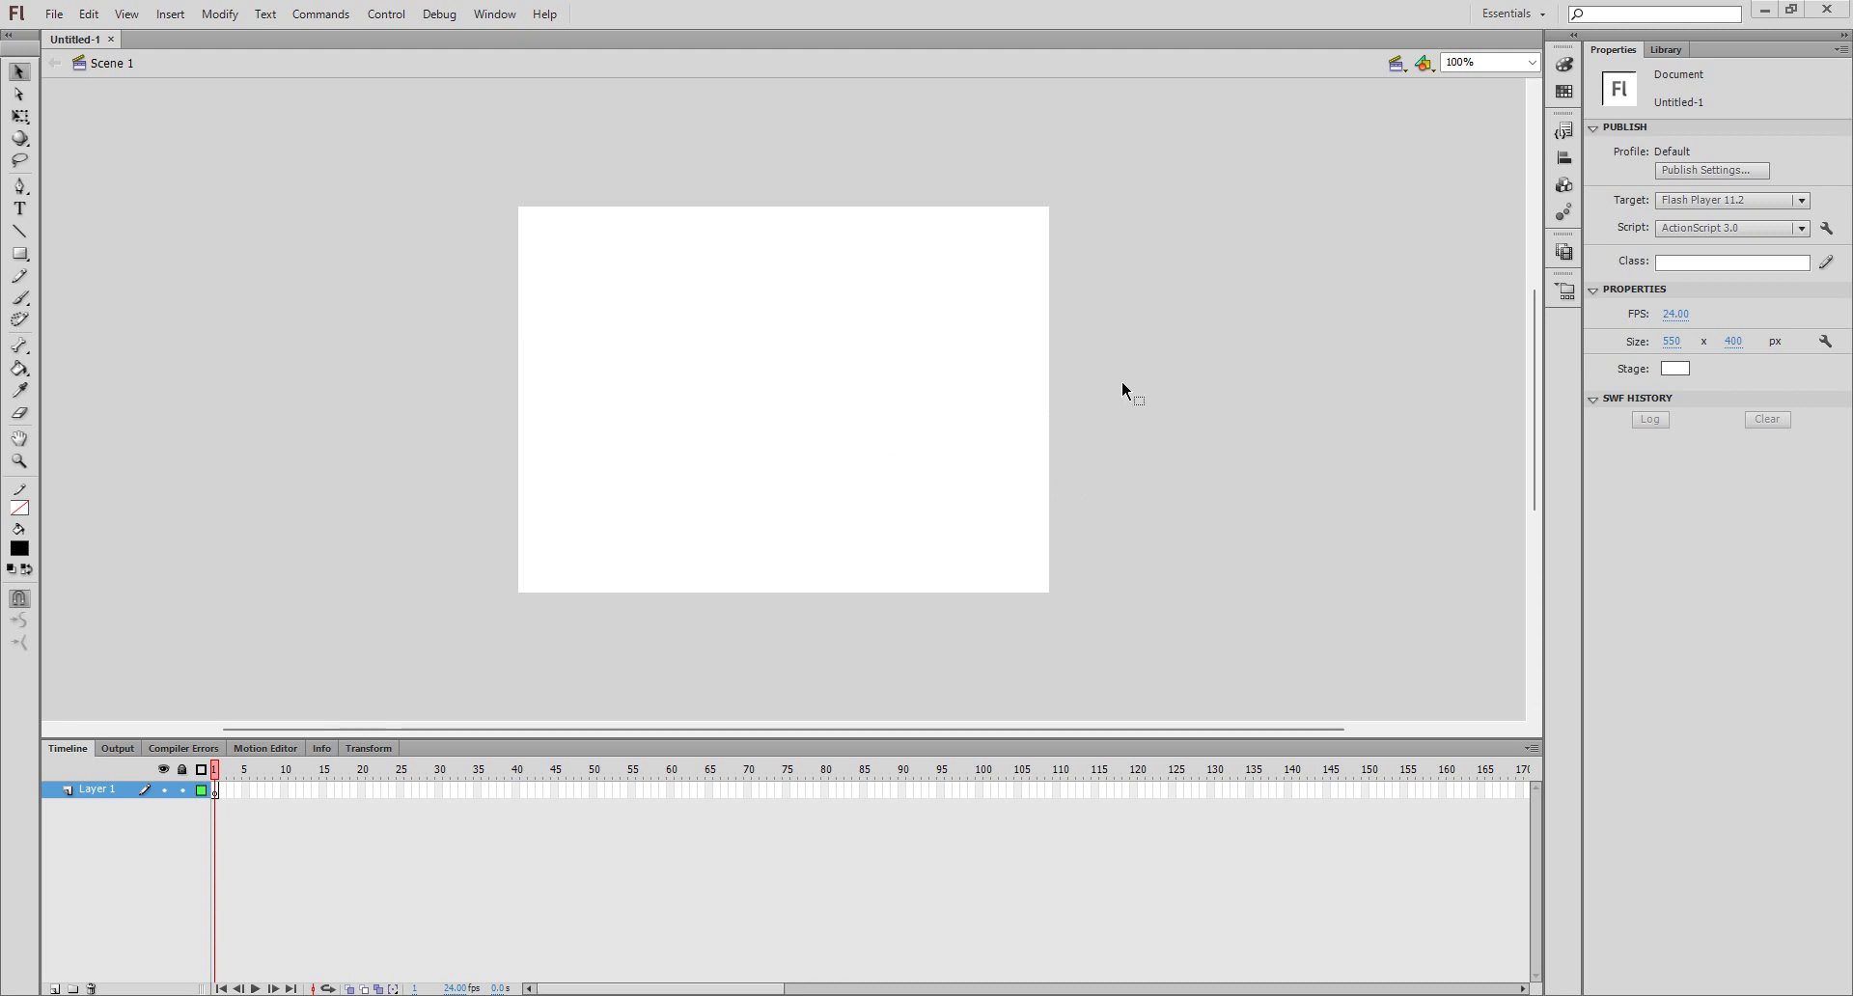
- Set the stage size to 1366 x 768 px and fit the stage in the window
{"action": "left_click_drag", "start_coordinate": [1534, 328], "coordinate": [1521, 301]}
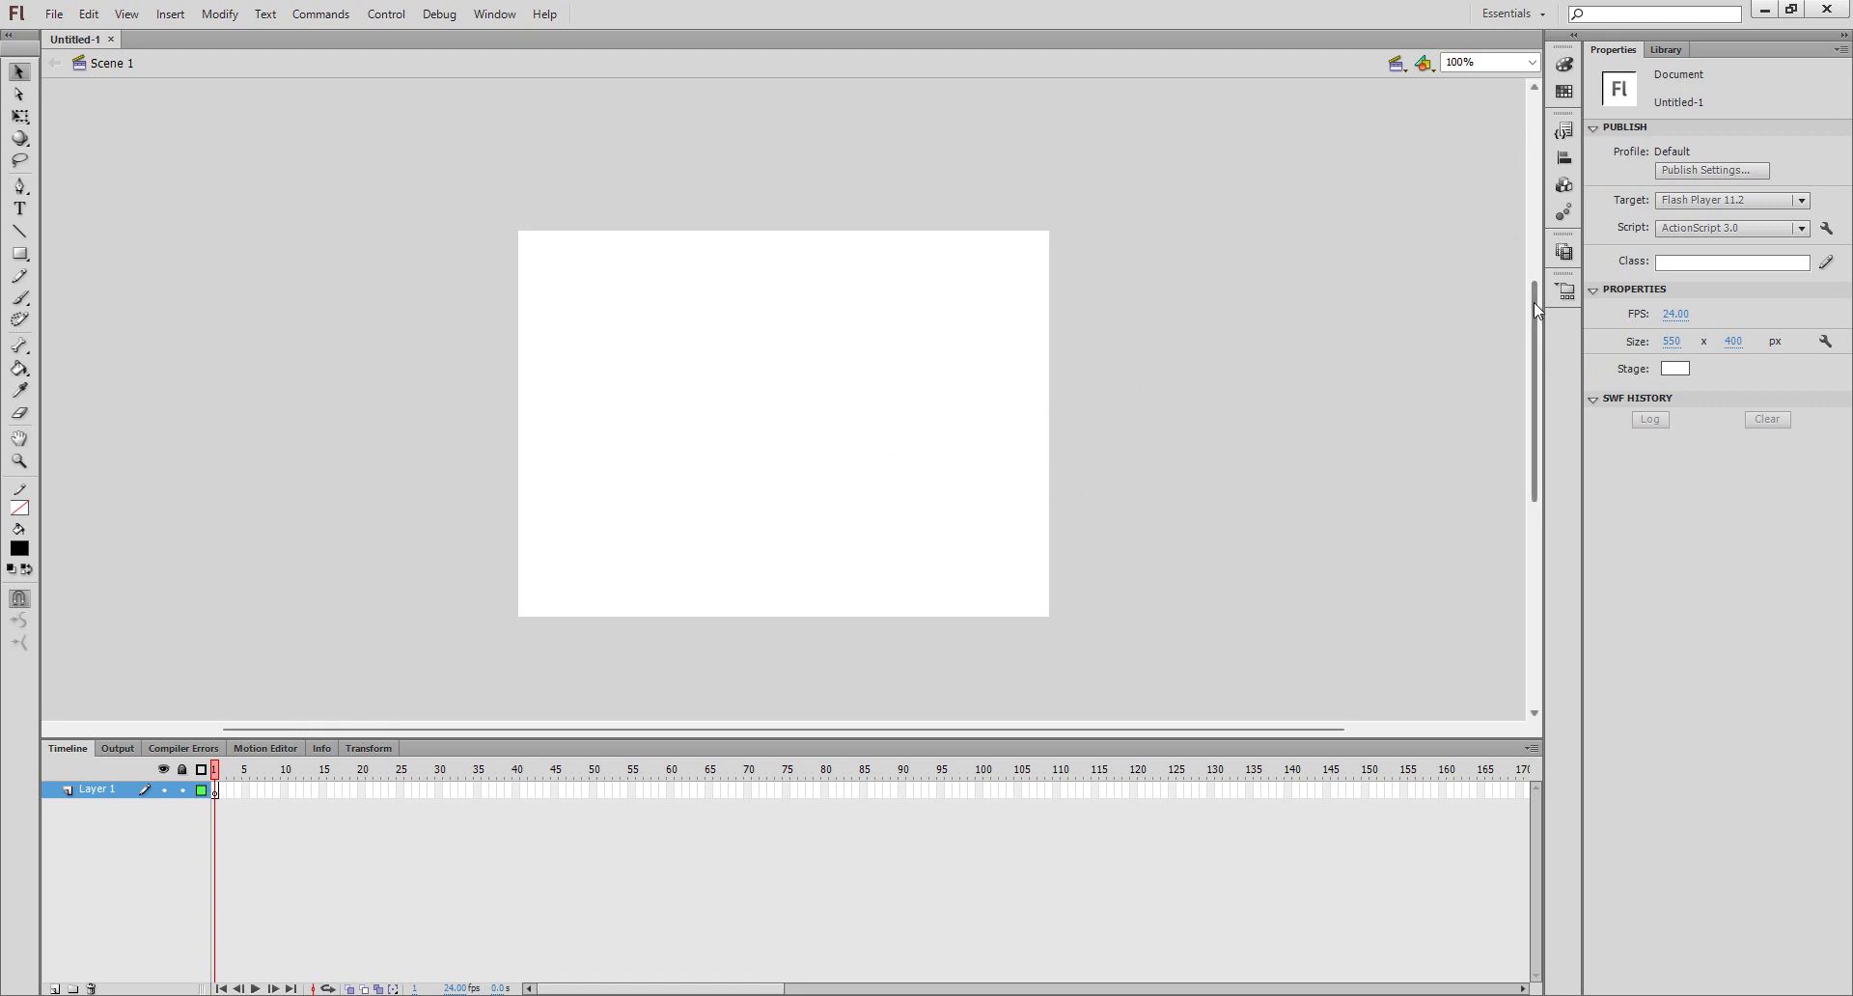
{"action": "left_click", "coordinate": [1671, 340]}
{"action": "key", "text": "Return"}
{"action": "left_click", "coordinate": [1678, 342]}
{"action": "type", "text": "13"}
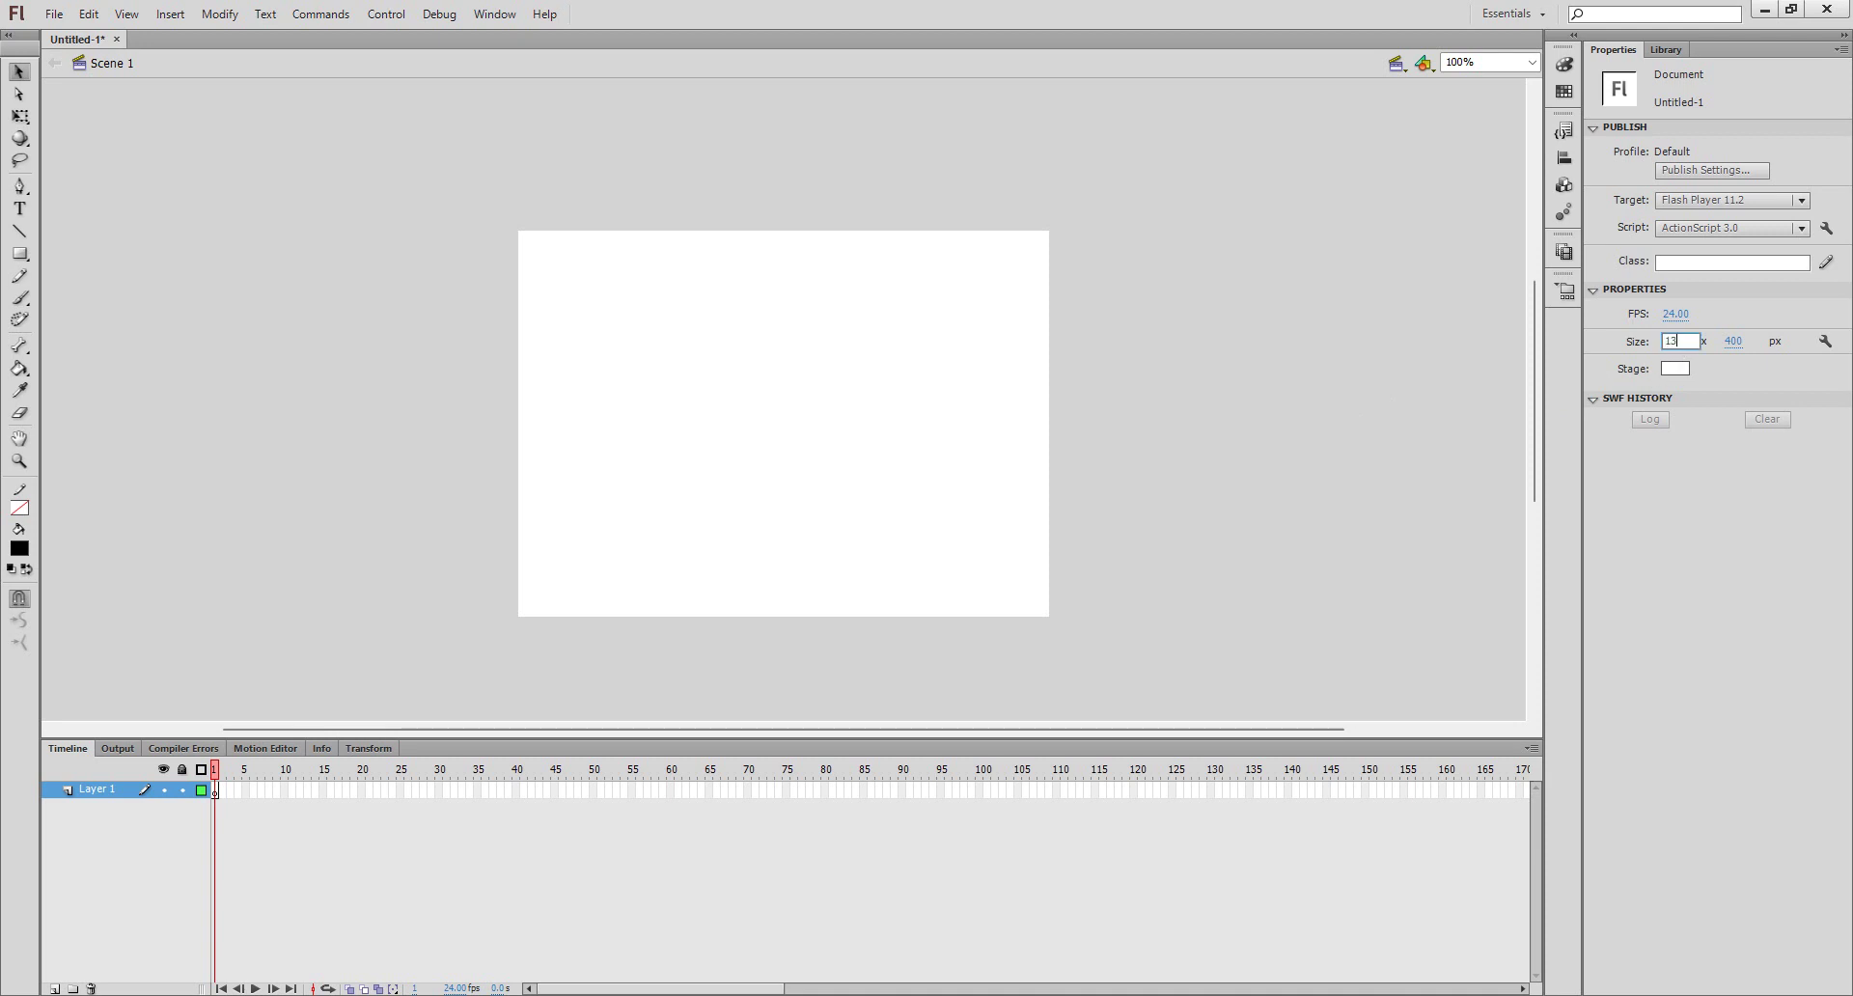
{"action": "type", "text": "66"}
{"action": "key", "text": "Tab"}
{"action": "type", "text": "768"}
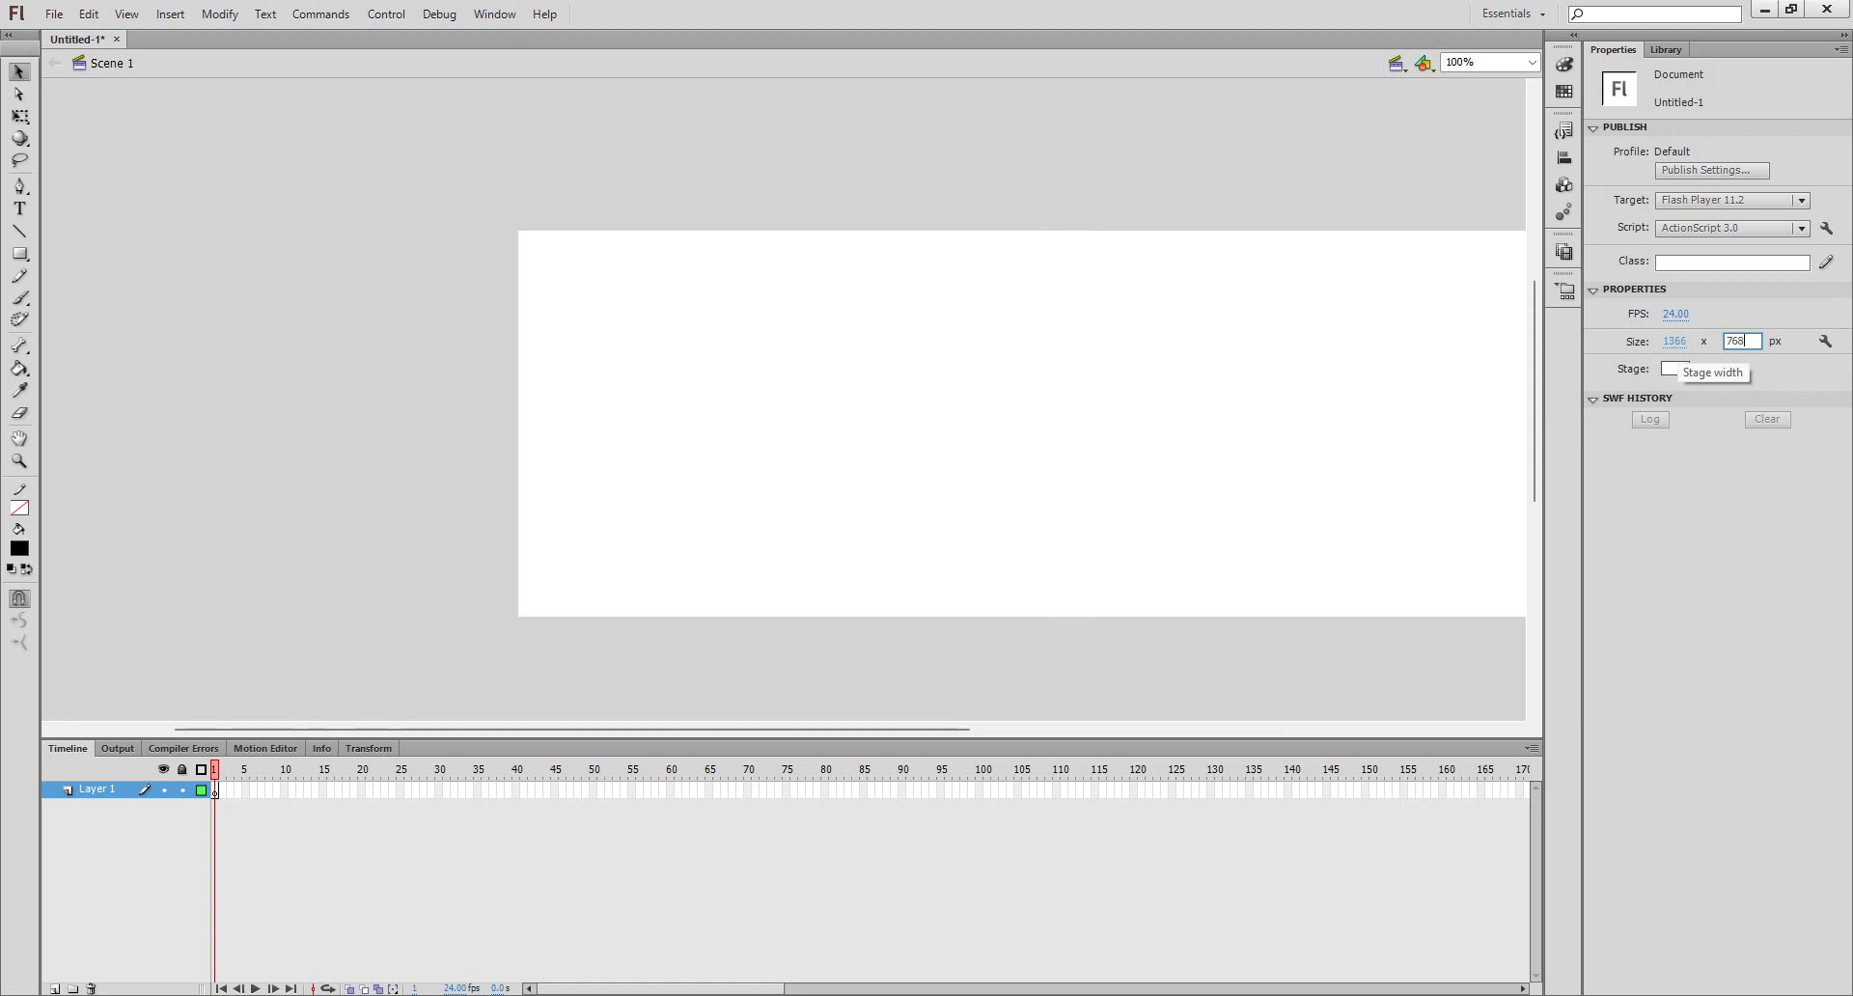
{"action": "key", "text": "Return"}
{"action": "left_click", "coordinate": [1529, 63]}
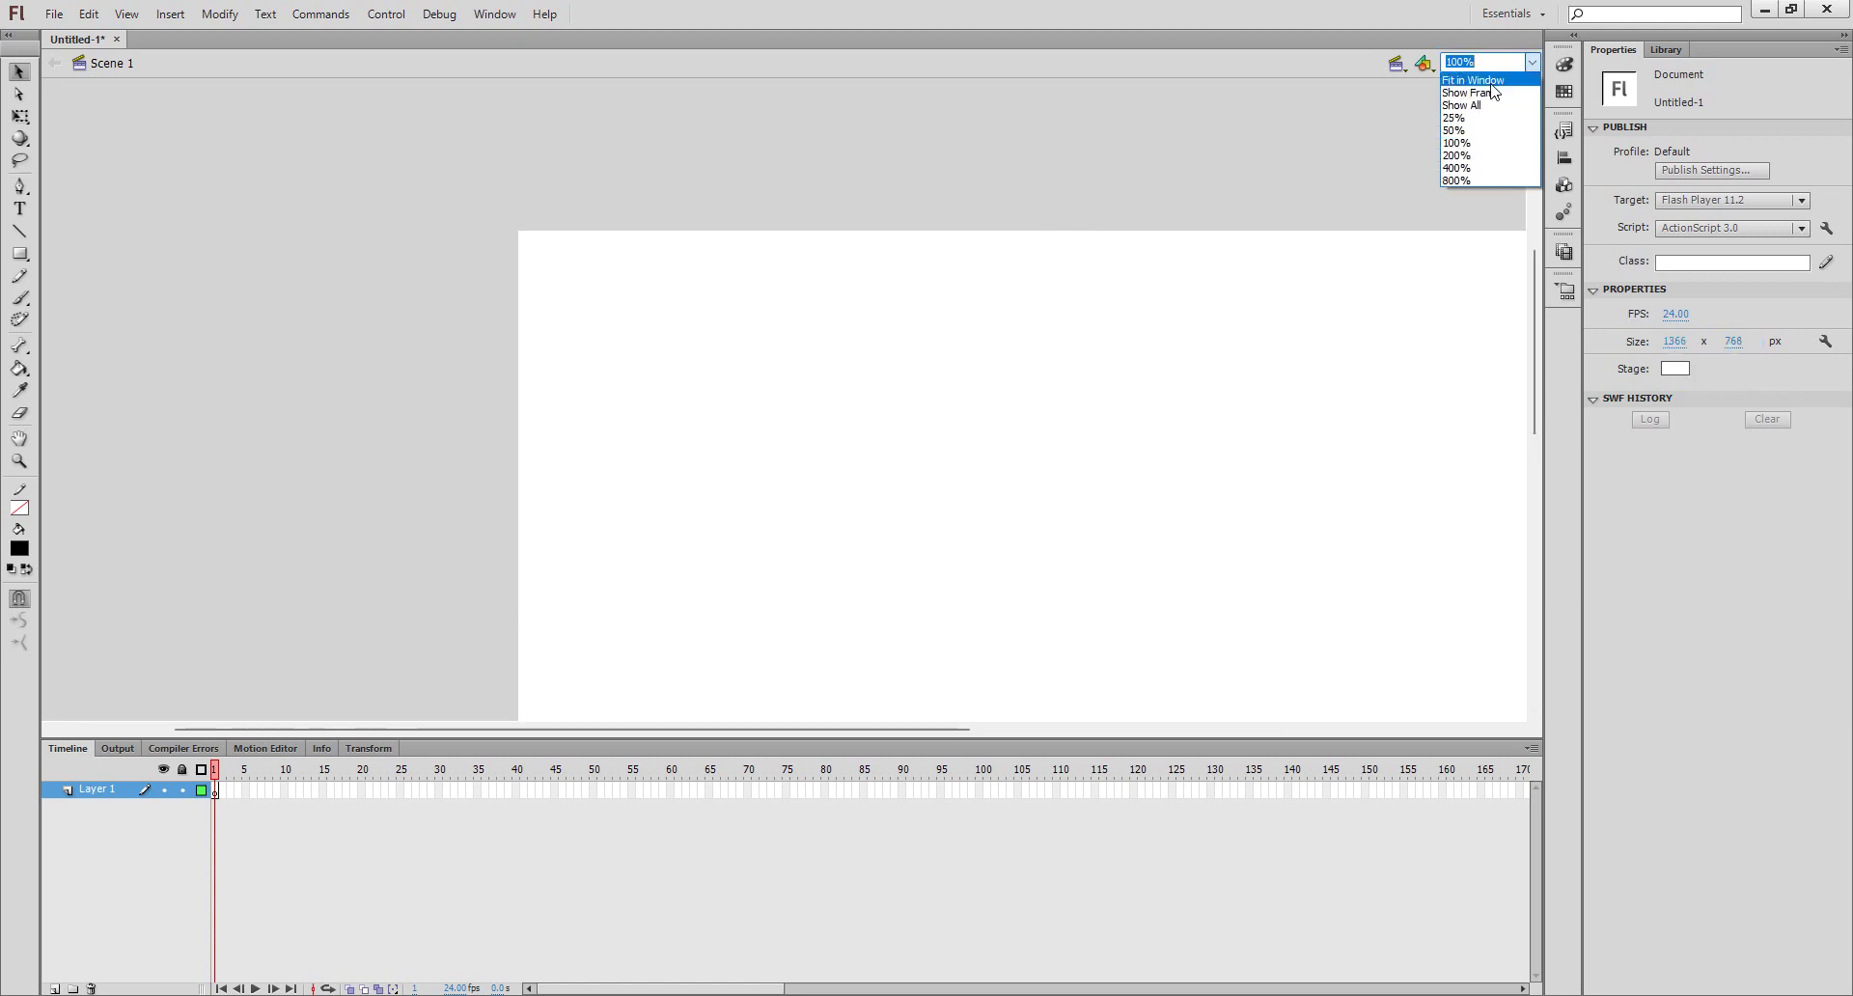
{"action": "left_click", "coordinate": [1490, 79]}
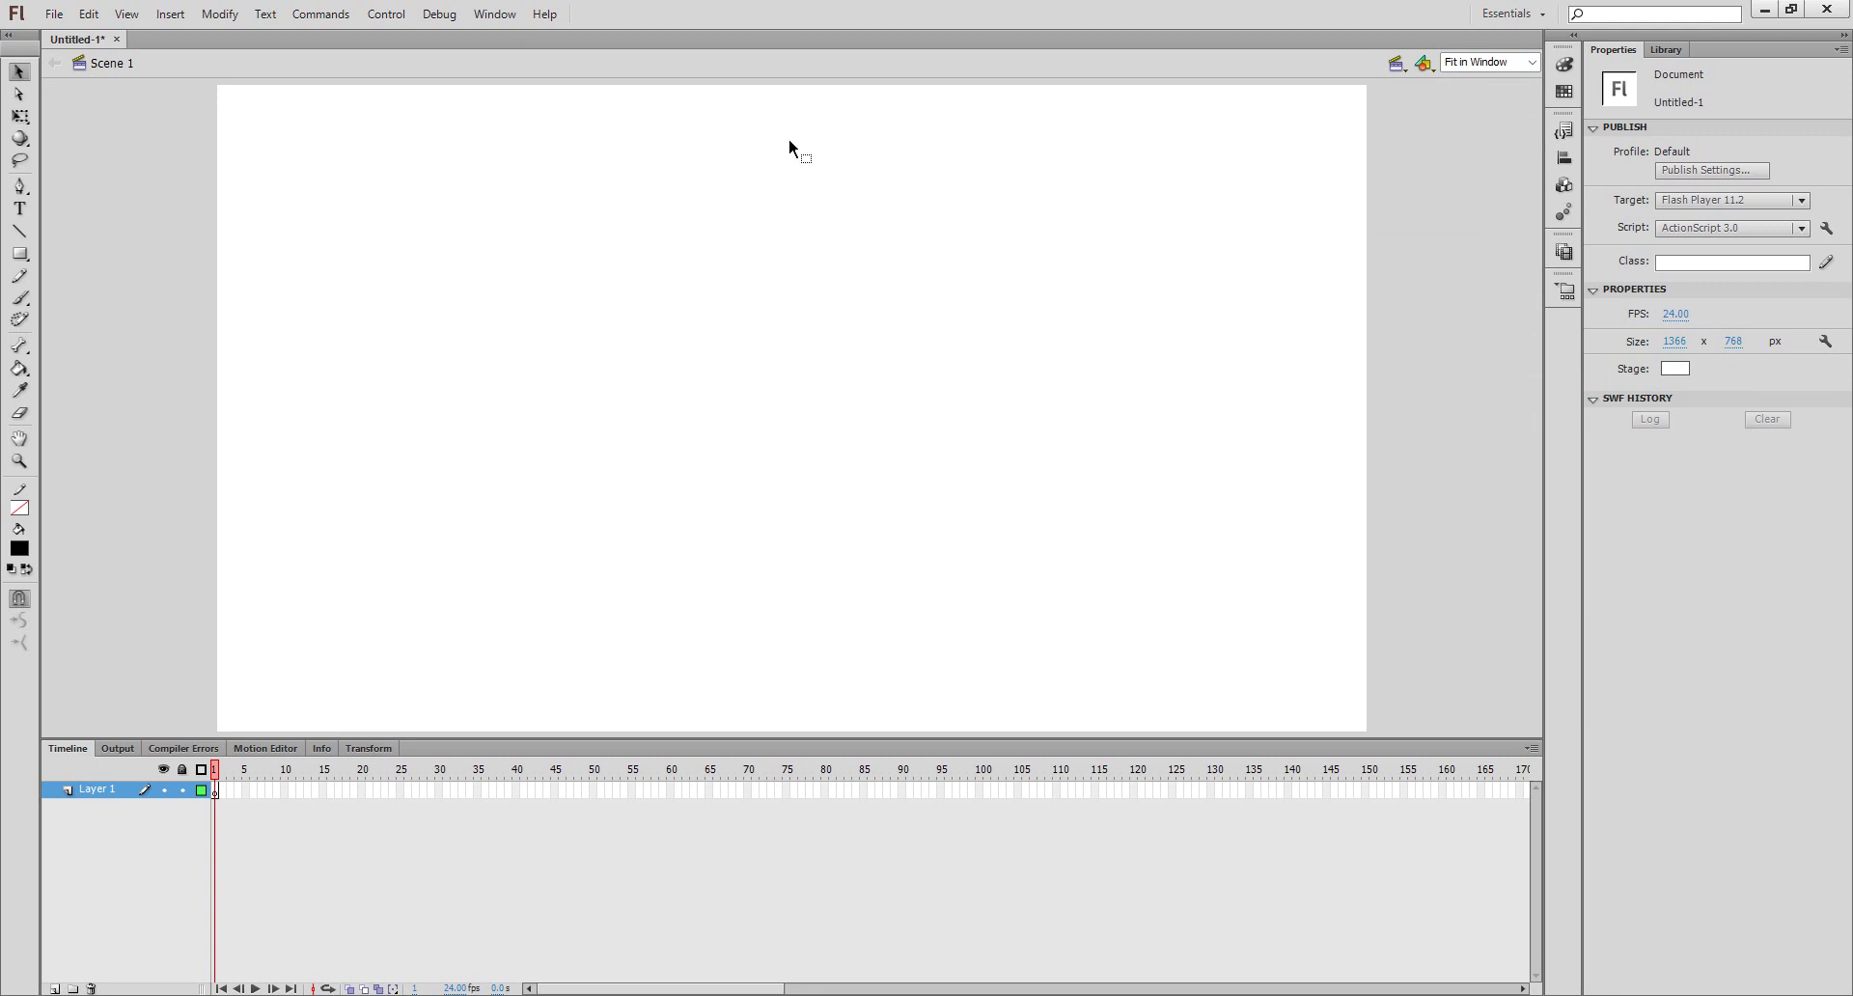
- Open the common Buttons library and move it clear of the middle of the stage
{"action": "left_click", "coordinate": [439, 14]}
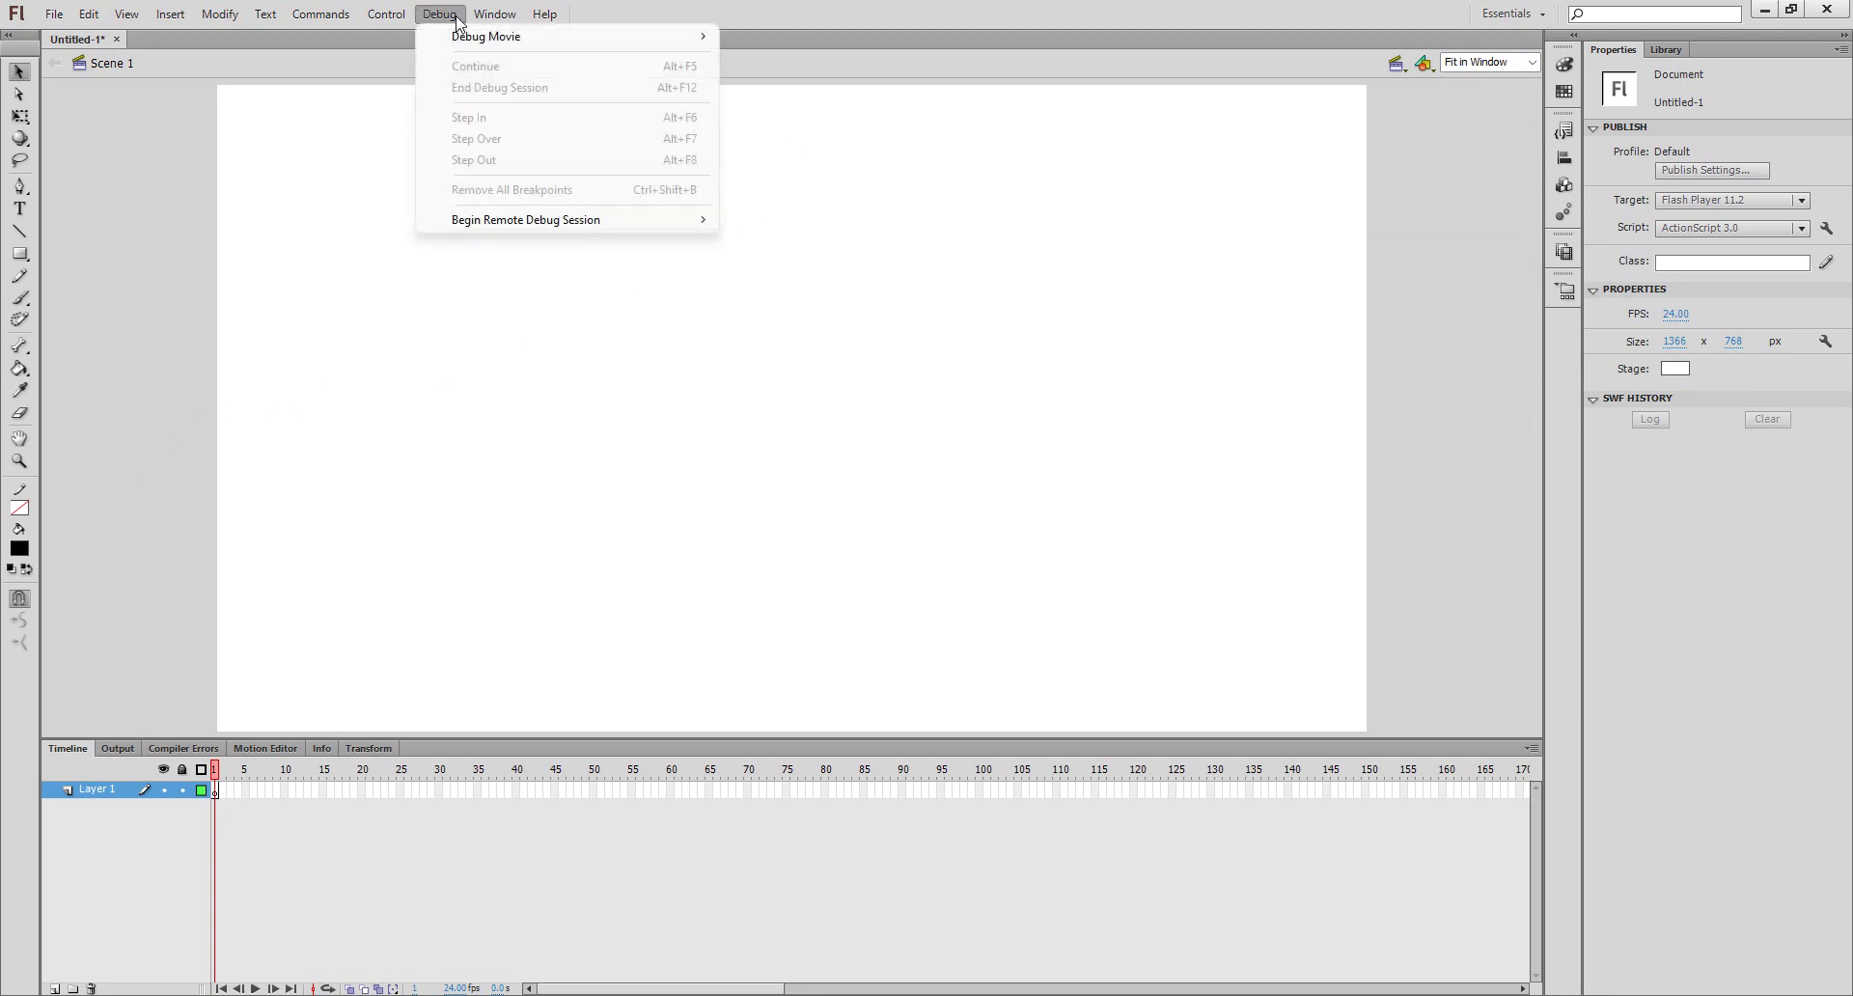
{"action": "mouse_move", "coordinate": [488, 17]}
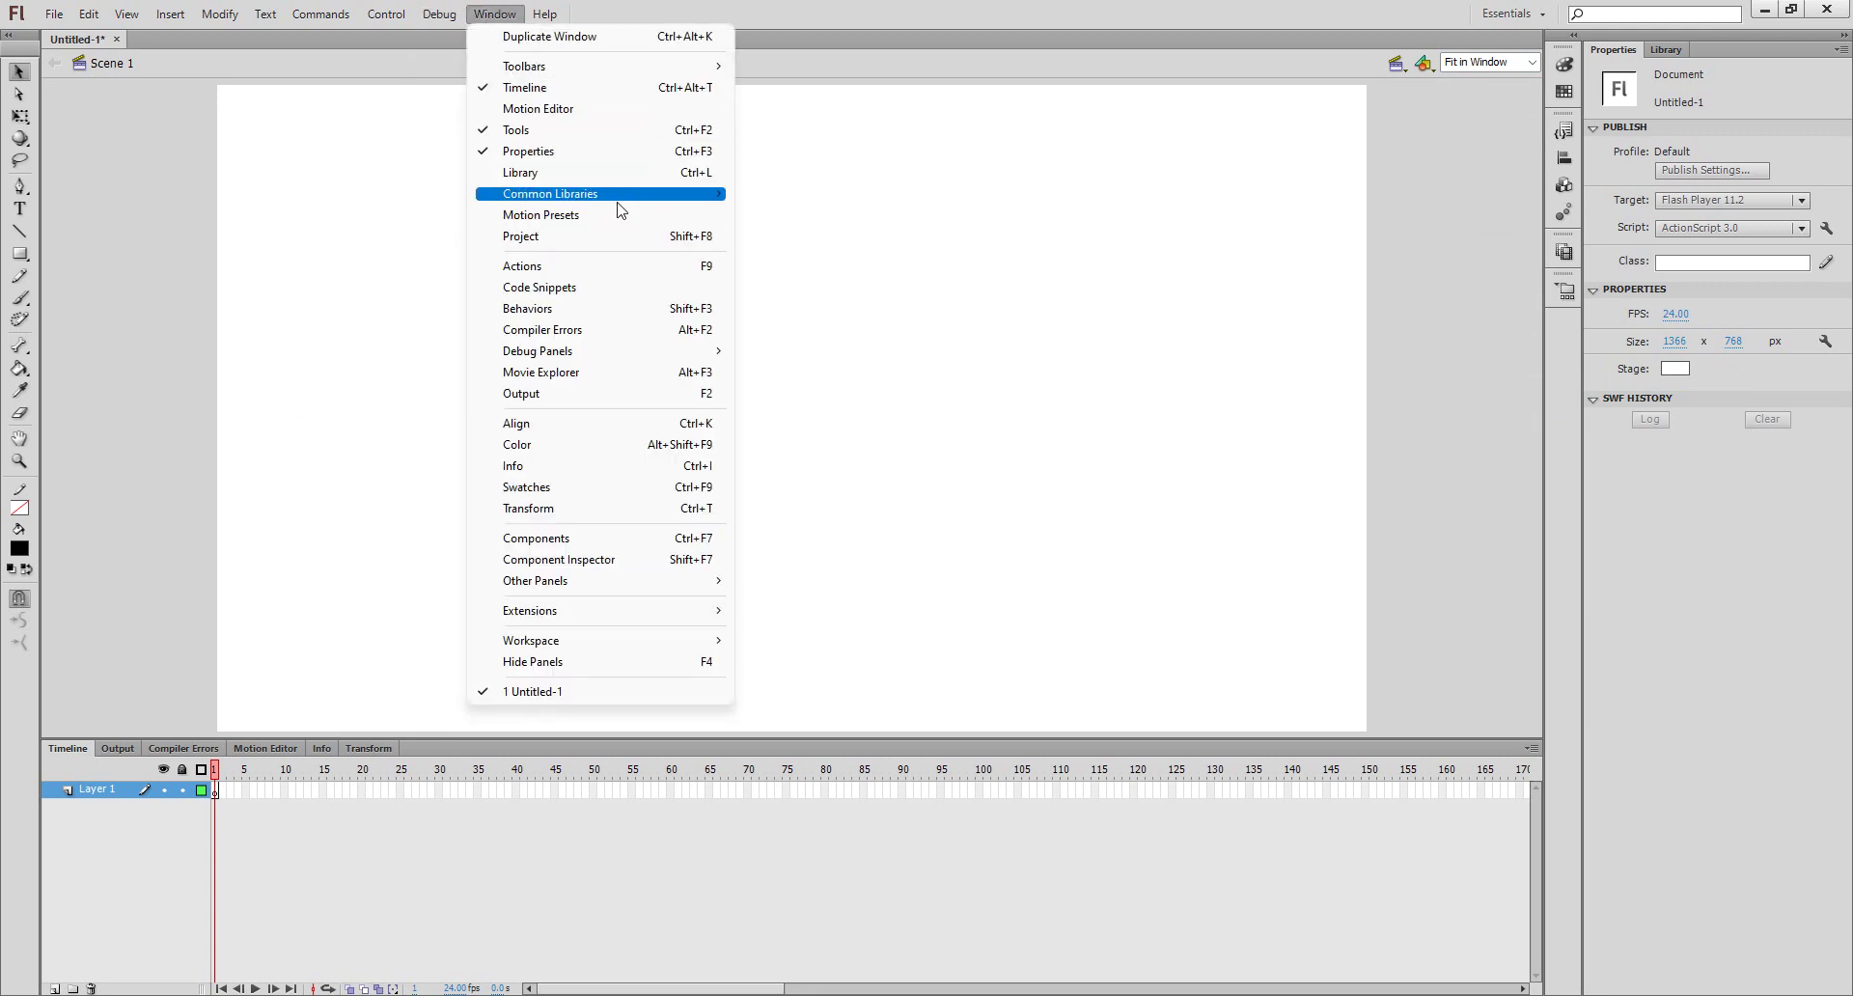
{"action": "mouse_move", "coordinate": [560, 193]}
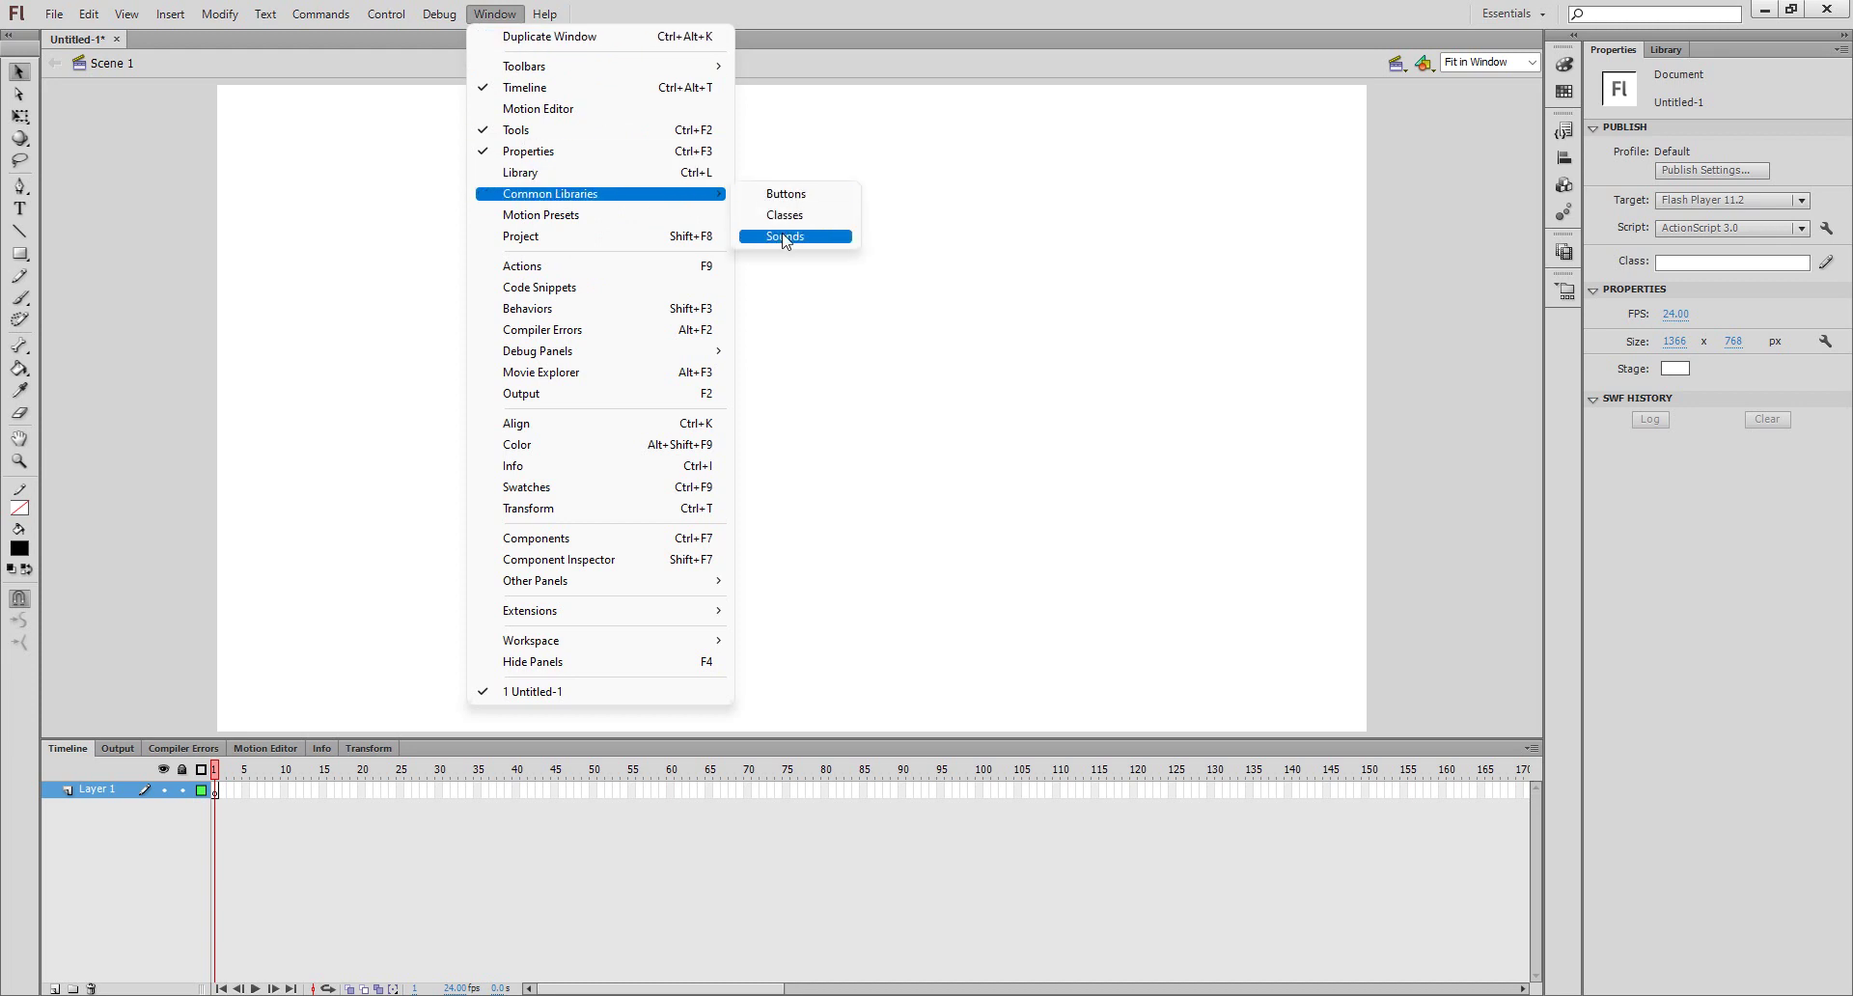
{"action": "left_click", "coordinate": [792, 193]}
{"action": "left_click_drag", "start_coordinate": [908, 379], "coordinate": [1067, 482]}
{"action": "left_click", "coordinate": [114, 789]}
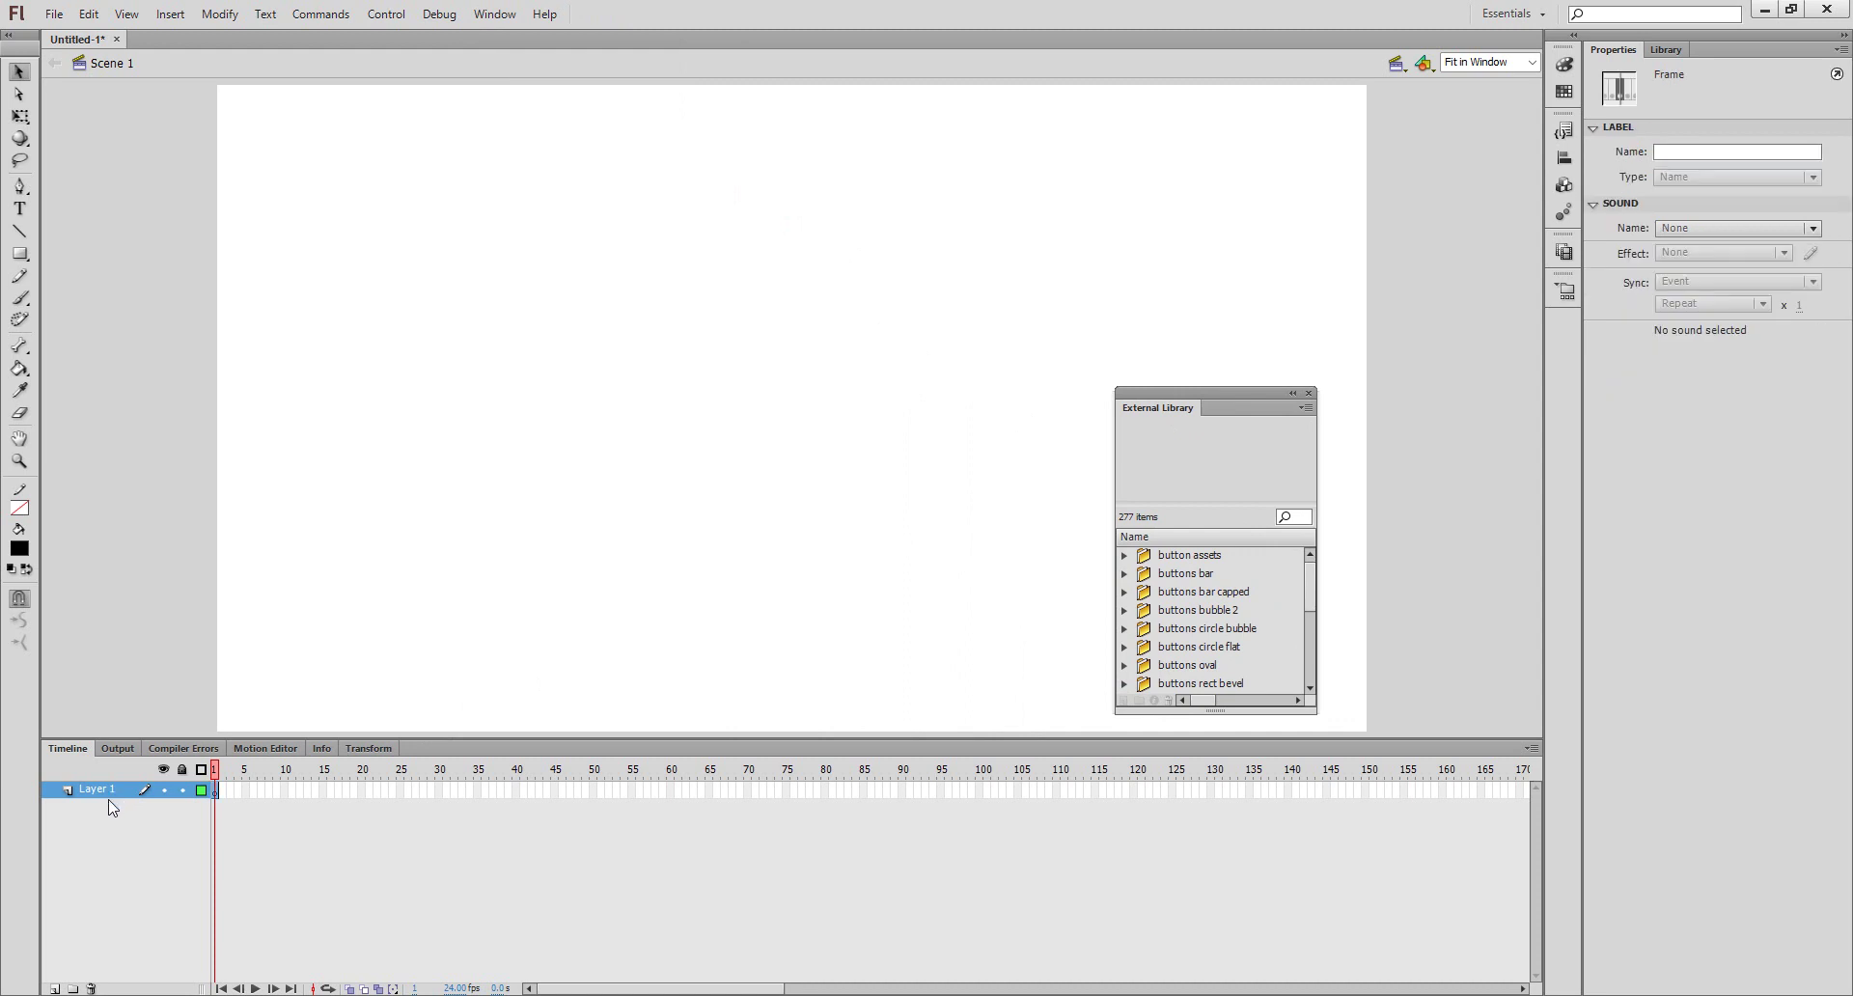
- Look through the playback rounded folder of the external library and preview the rounded green pause button
{"action": "scroll", "coordinate": [1141, 676], "scroll_direction": "down", "scroll_amount": 5}
{"action": "double_click", "coordinate": [1142, 665]}
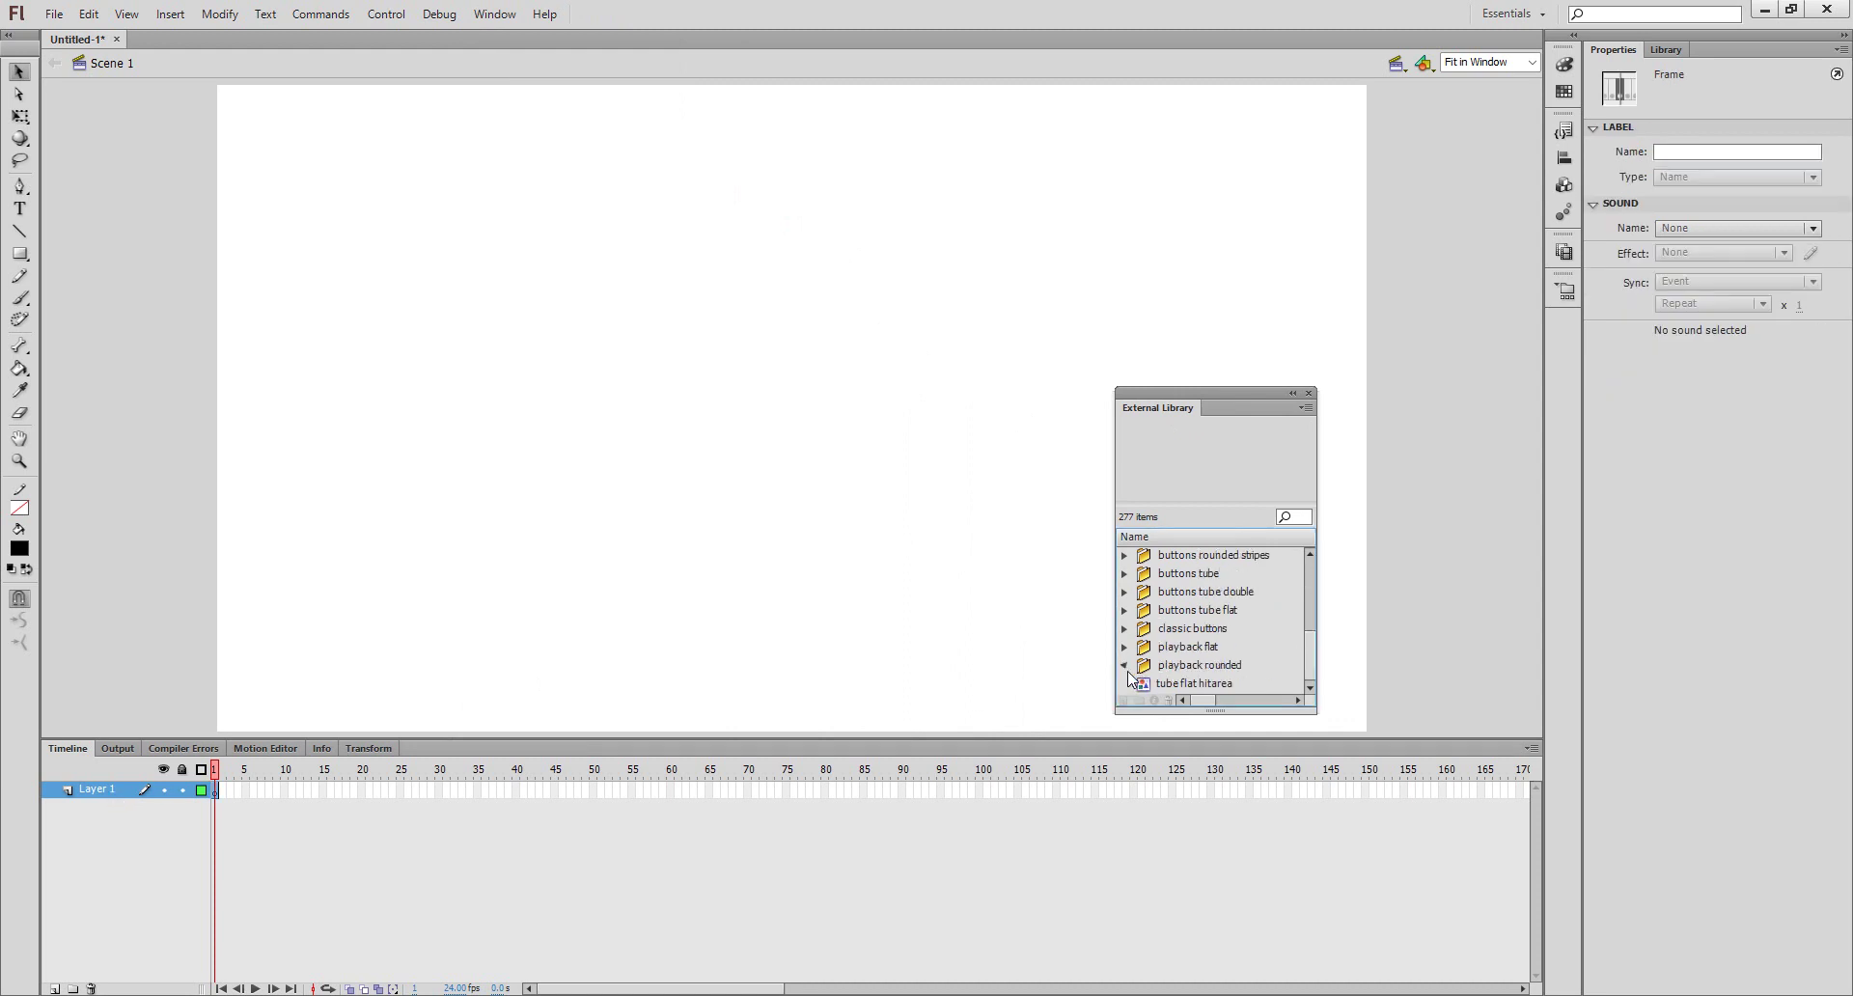
{"action": "scroll", "coordinate": [1142, 665], "scroll_direction": "down", "scroll_amount": 3}
{"action": "scroll", "coordinate": [1148, 652], "scroll_direction": "up", "scroll_amount": 1}
{"action": "left_click", "coordinate": [1161, 632]}
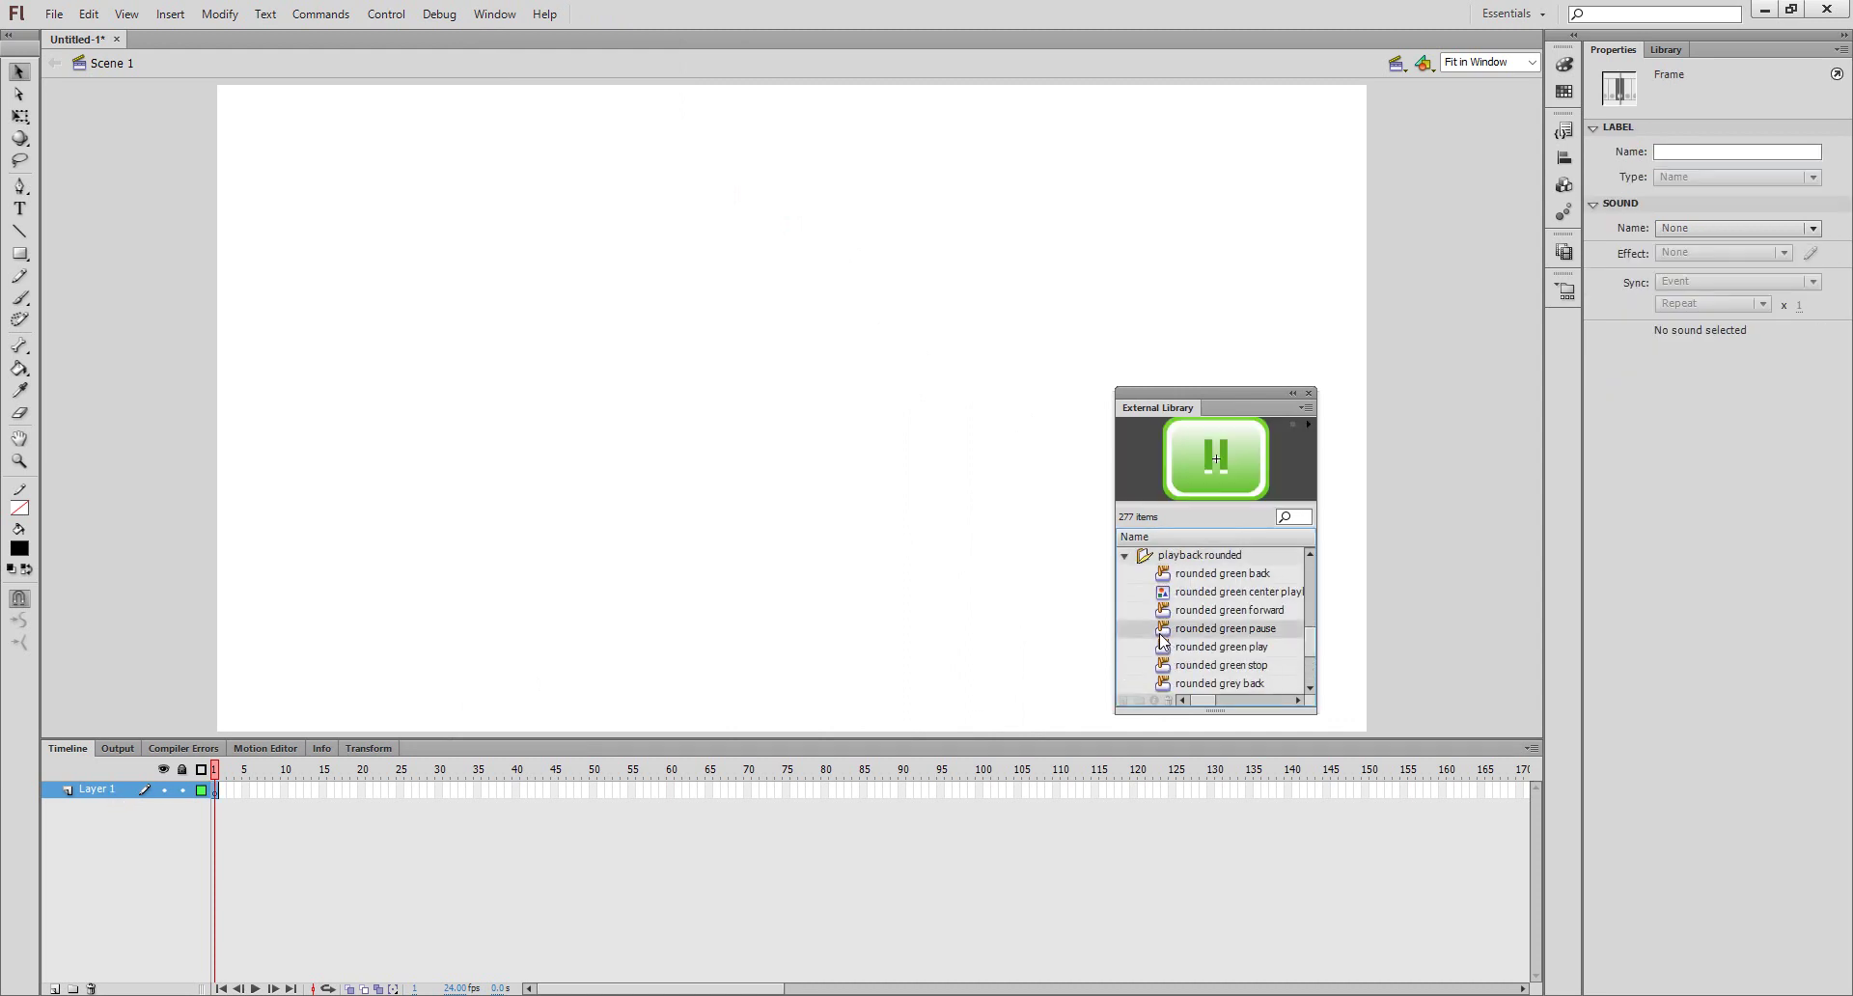
{"action": "scroll", "coordinate": [1134, 637], "scroll_direction": "up", "scroll_amount": 4}
- Place the blue, green, orange, red and yellow arcade buttons from classic buttons in a row along the lower stage, and close the library
{"action": "left_click", "coordinate": [1124, 683]}
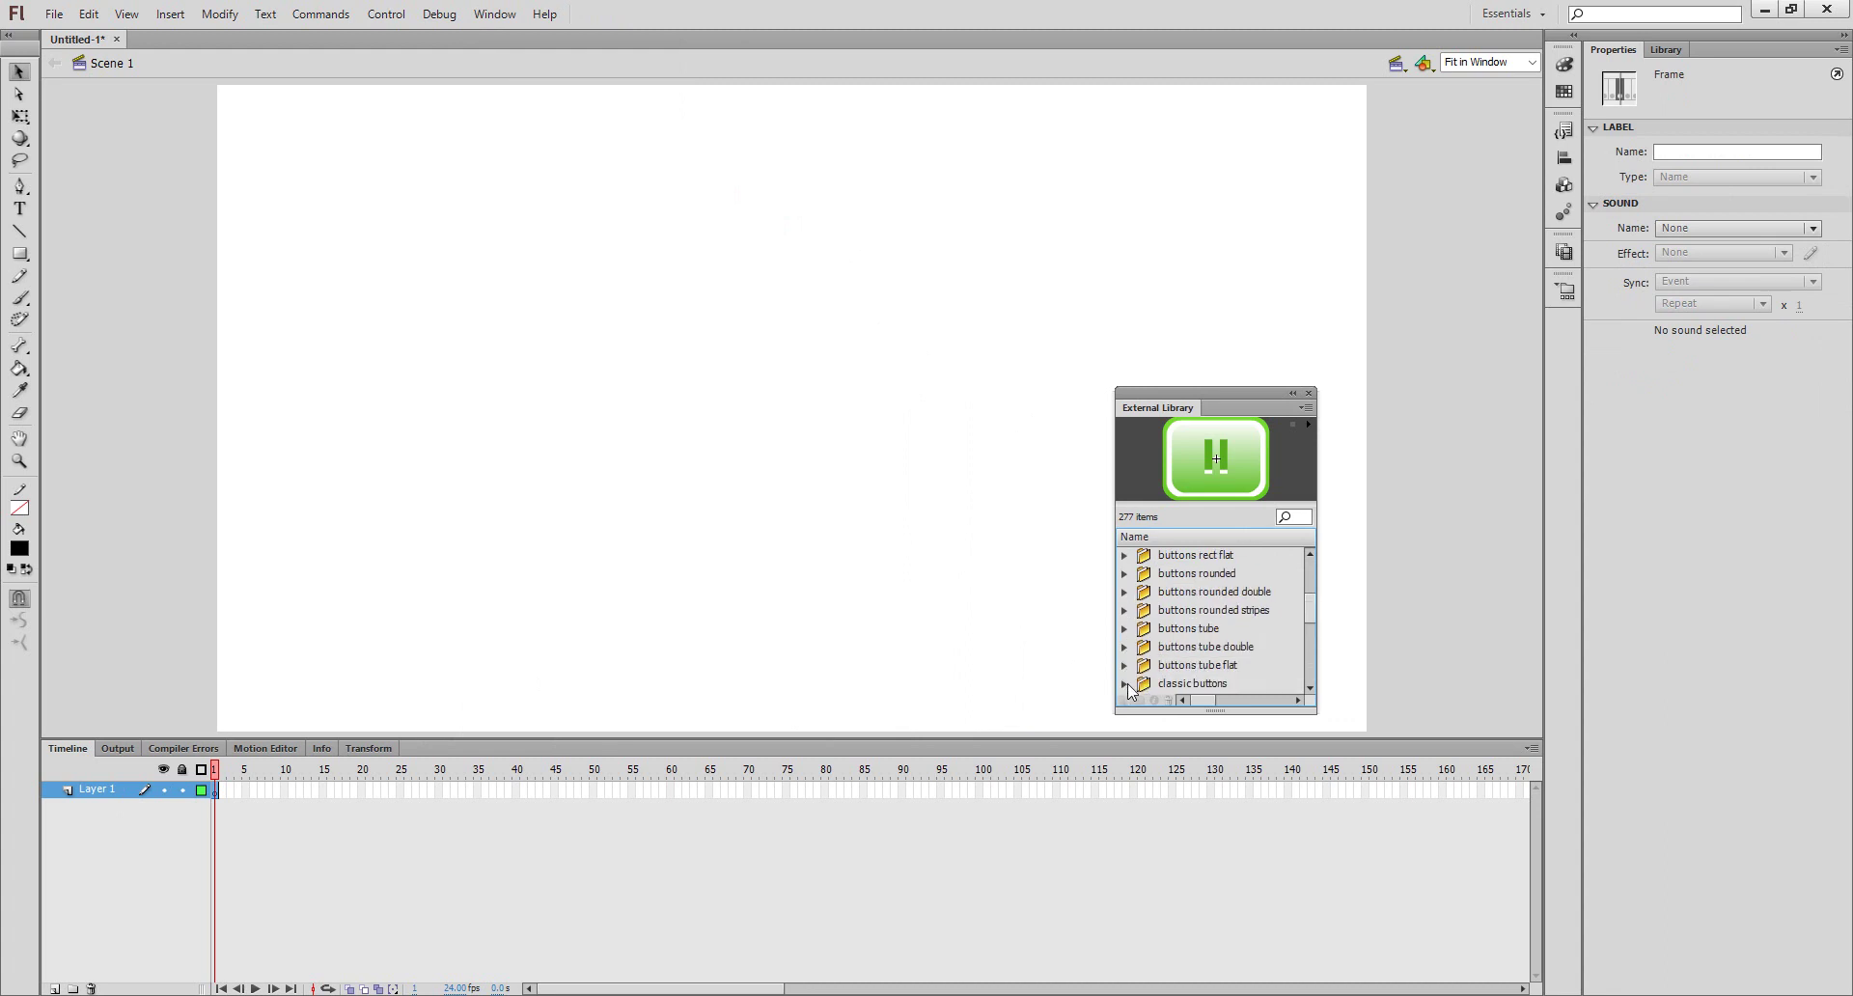
{"action": "scroll", "coordinate": [1143, 680], "scroll_direction": "down", "scroll_amount": 2}
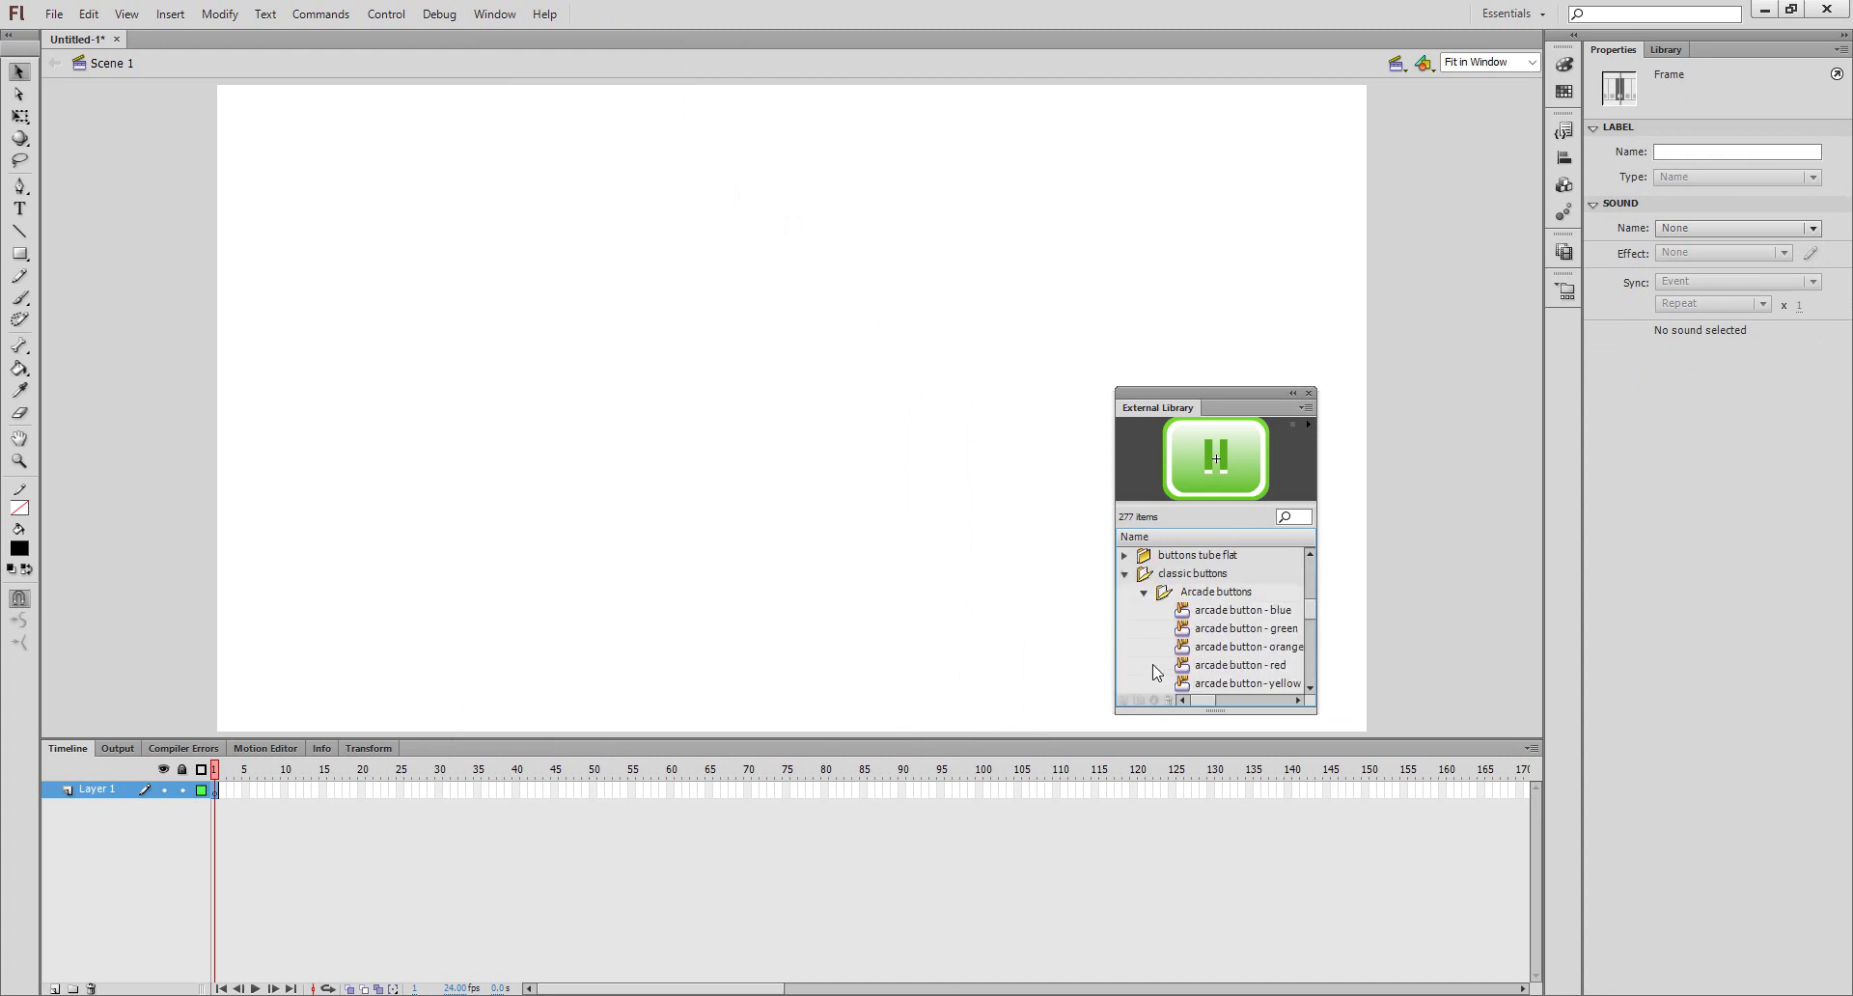
{"action": "left_click", "coordinate": [1229, 614]}
{"action": "left_click_drag", "start_coordinate": [1223, 614], "coordinate": [569, 644]}
{"action": "left_click_drag", "start_coordinate": [1202, 648], "coordinate": [825, 652]}
{"action": "left_click", "coordinate": [1249, 684]}
{"action": "left_click_drag", "start_coordinate": [1249, 687], "coordinate": [955, 642]}
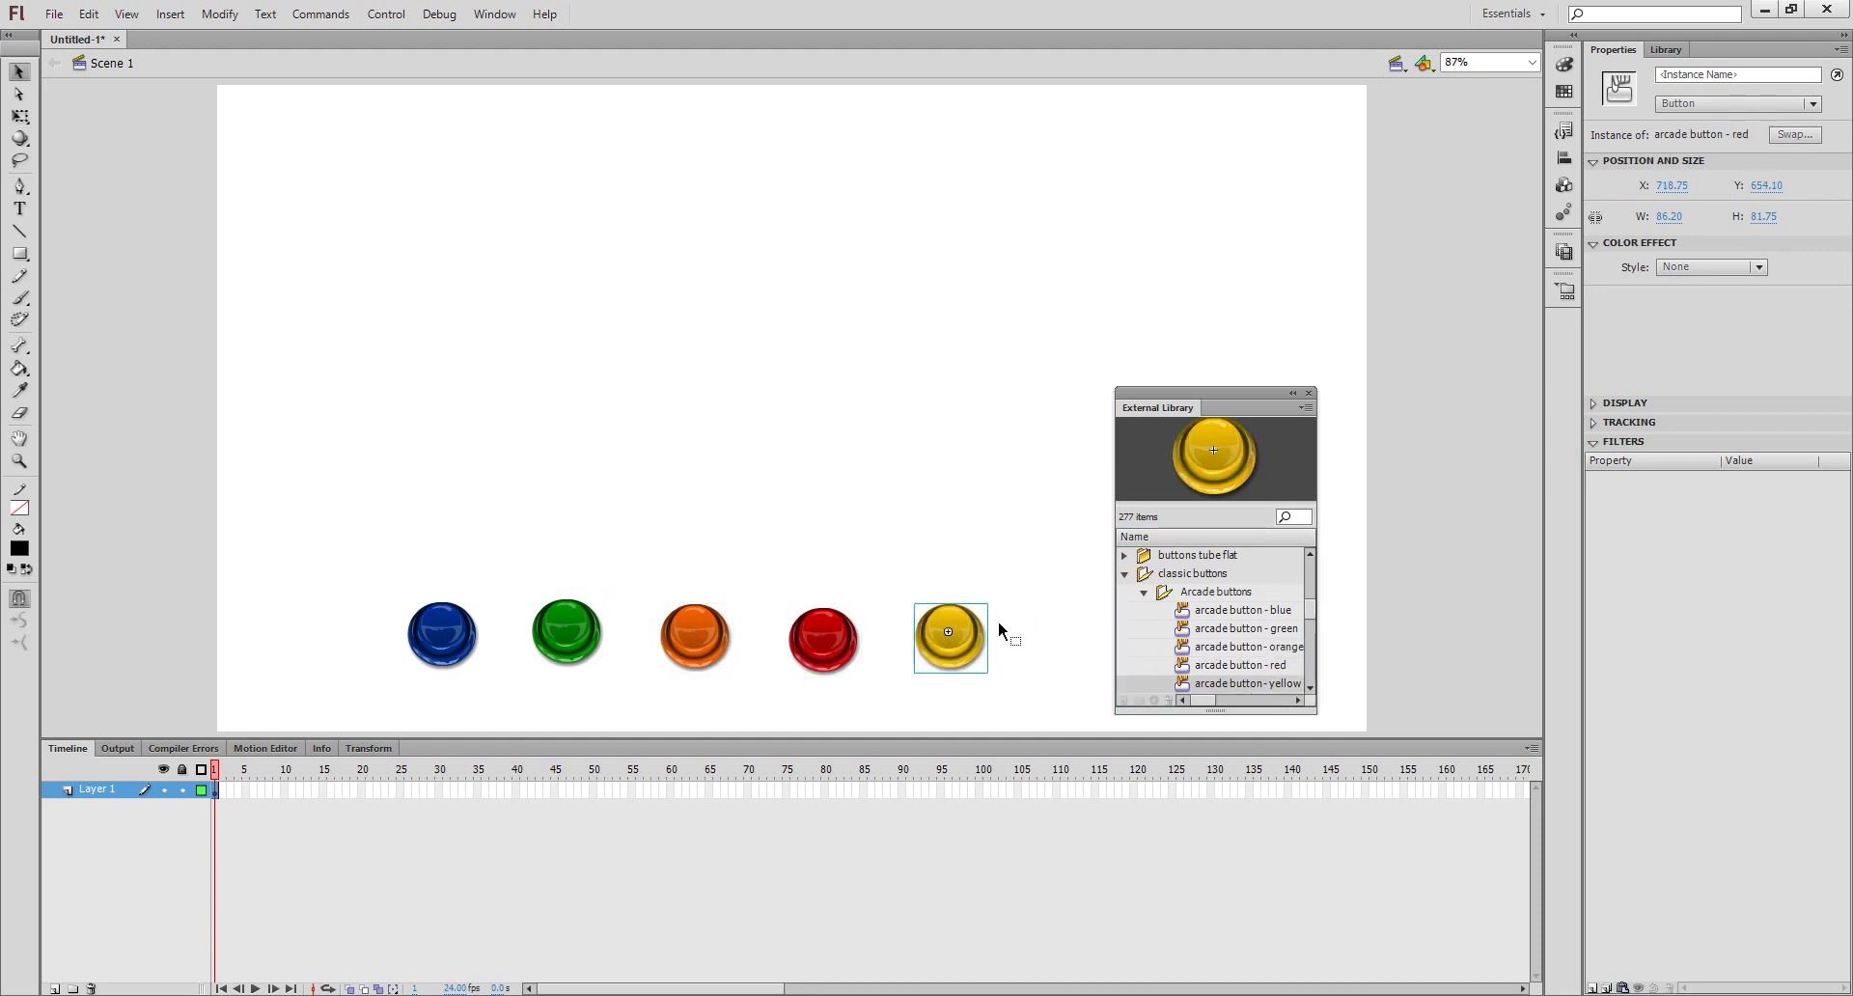
{"action": "left_click", "coordinate": [1309, 394]}
- Align the five buttons on their vertical centres, distribute them evenly by horizontal centre, and shift the row right toward the stage's middle
{"action": "left_click_drag", "start_coordinate": [1106, 517], "coordinate": [304, 714]}
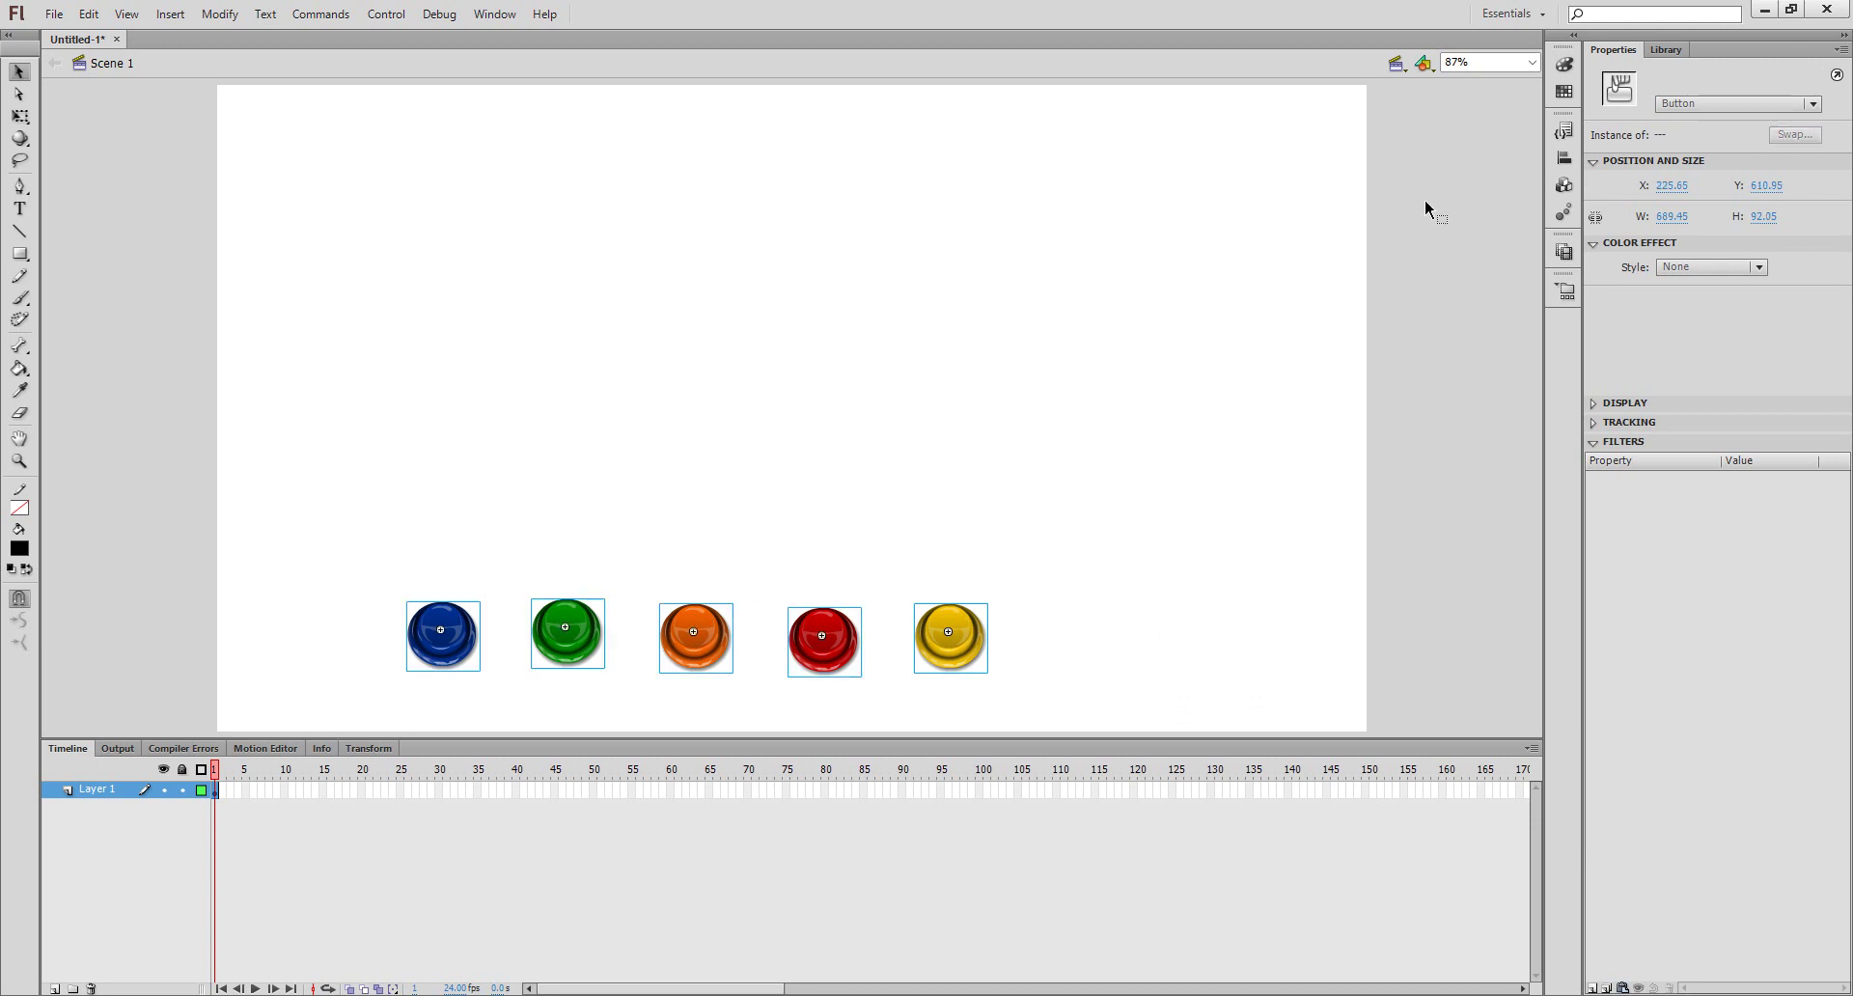
{"action": "left_click", "coordinate": [1565, 157]}
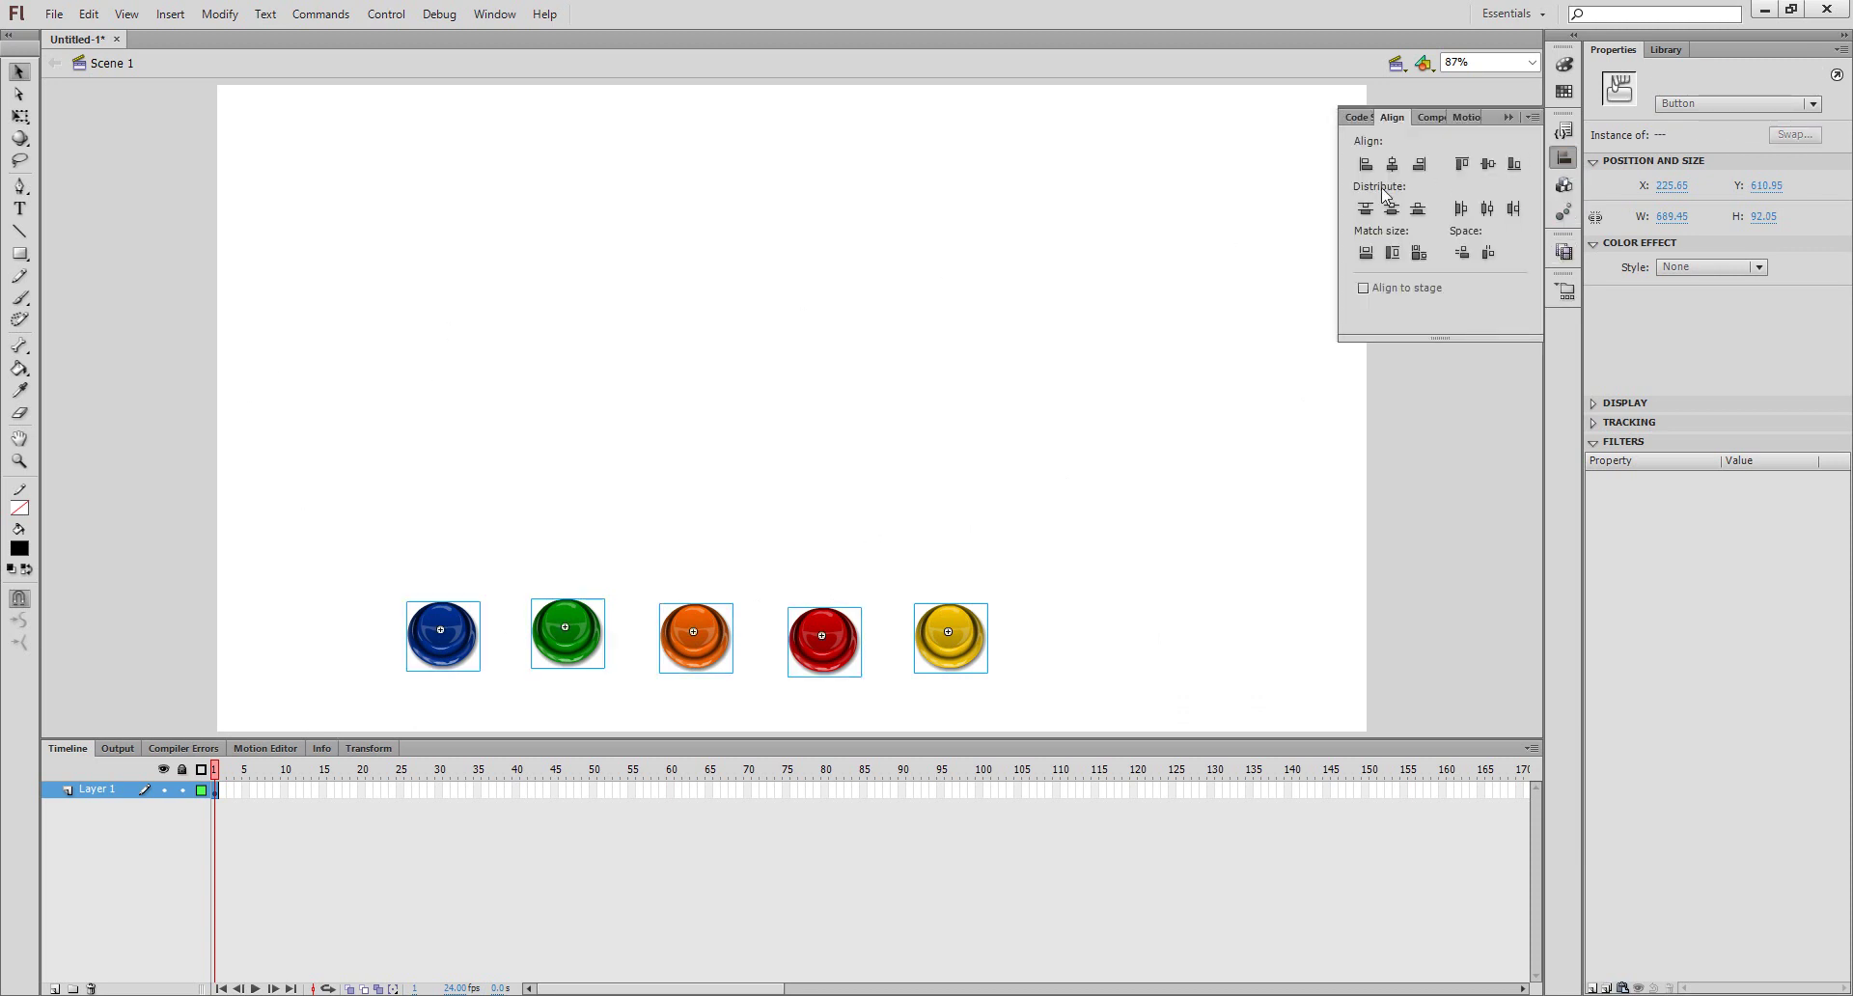
{"action": "left_click", "coordinate": [1487, 164]}
{"action": "left_click", "coordinate": [1487, 208]}
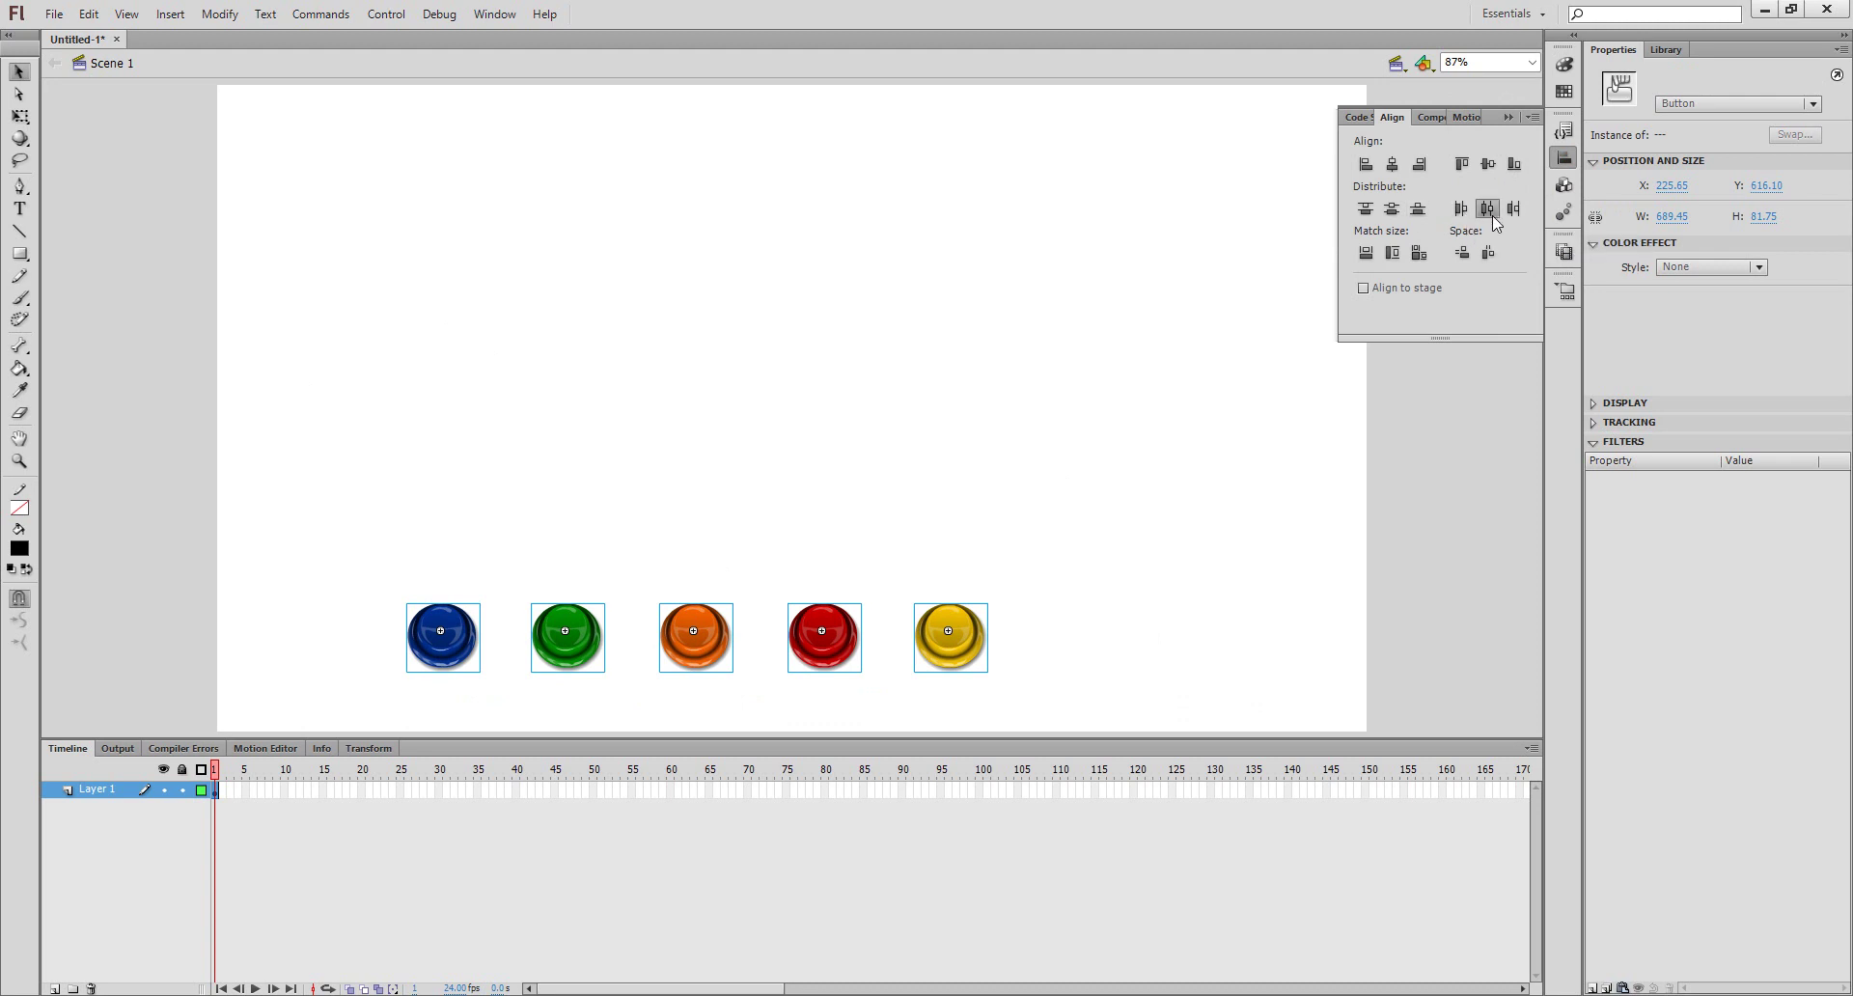
{"action": "left_click_drag", "start_coordinate": [985, 614], "coordinate": [1062, 631]}
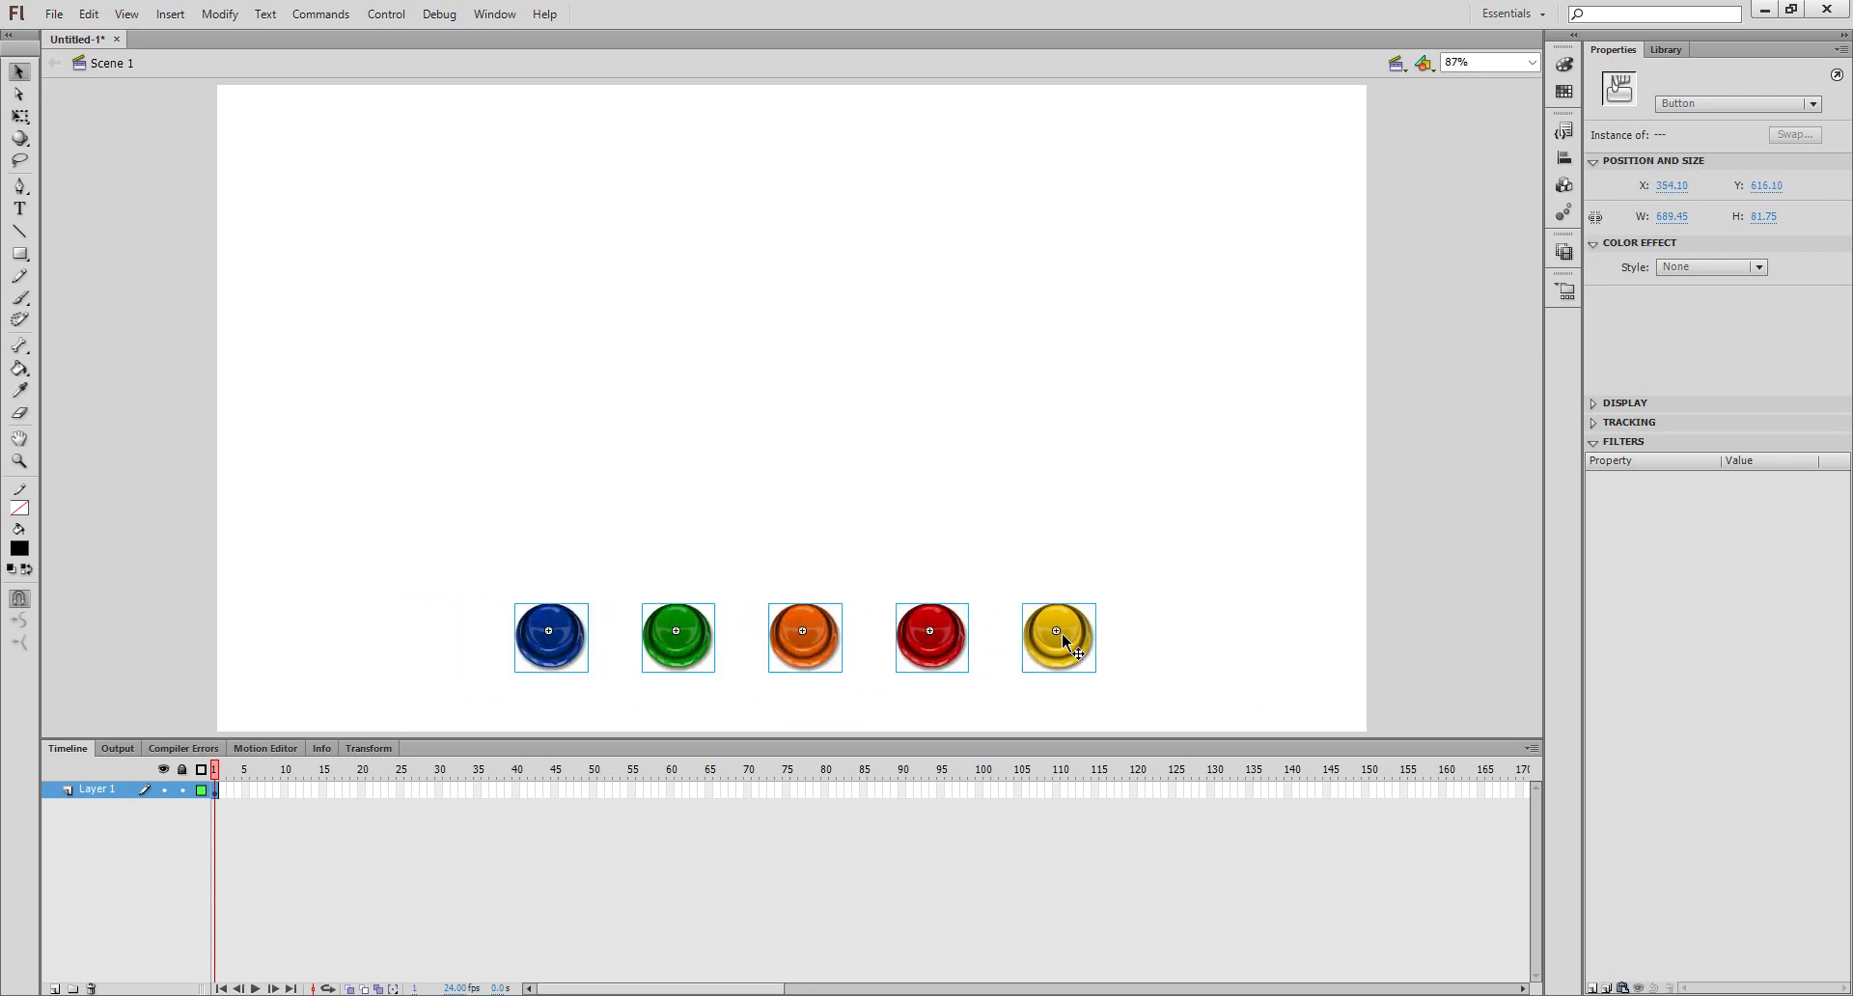
{"action": "left_click", "coordinate": [1156, 519]}
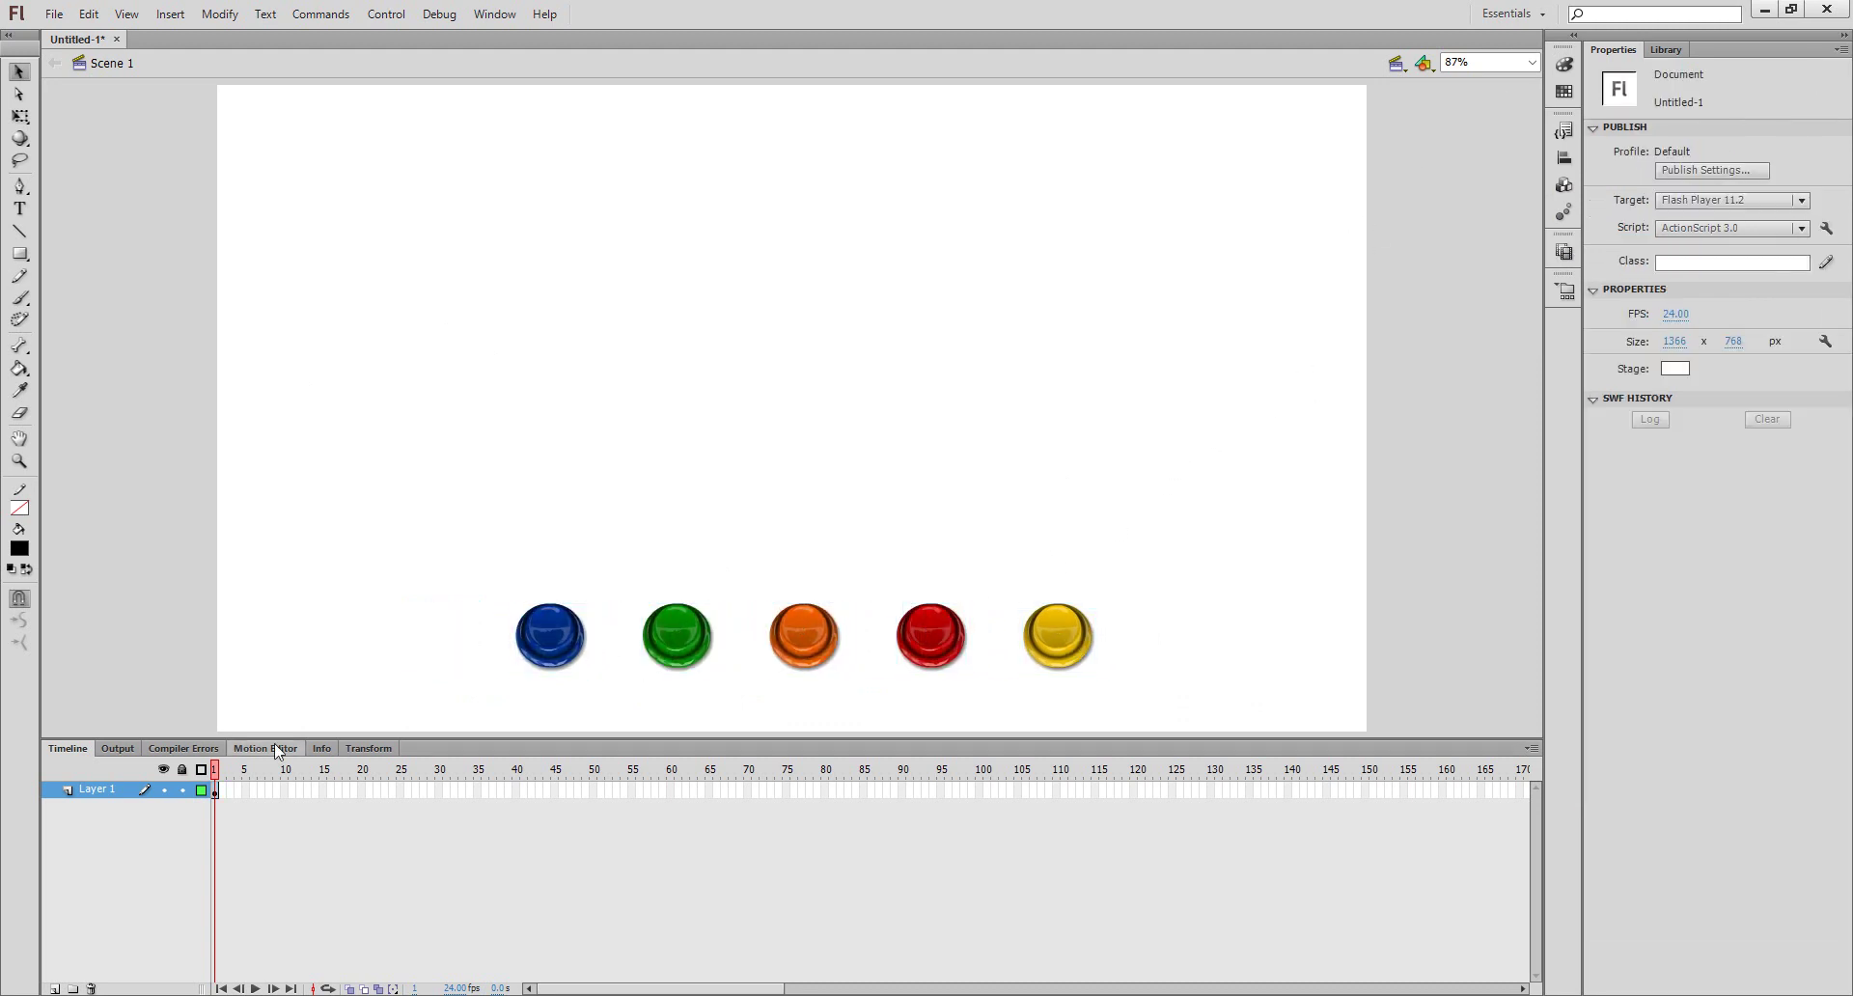
- Rename Layer 1 as tombol
{"action": "double_click", "coordinate": [93, 789]}
{"action": "type", "text": "tombol"}
{"action": "key", "text": "Return"}
- Give the blue button the instance name biru
{"action": "left_click", "coordinate": [548, 631]}
{"action": "left_click", "coordinate": [1709, 73]}
{"action": "type", "text": "tombo"}
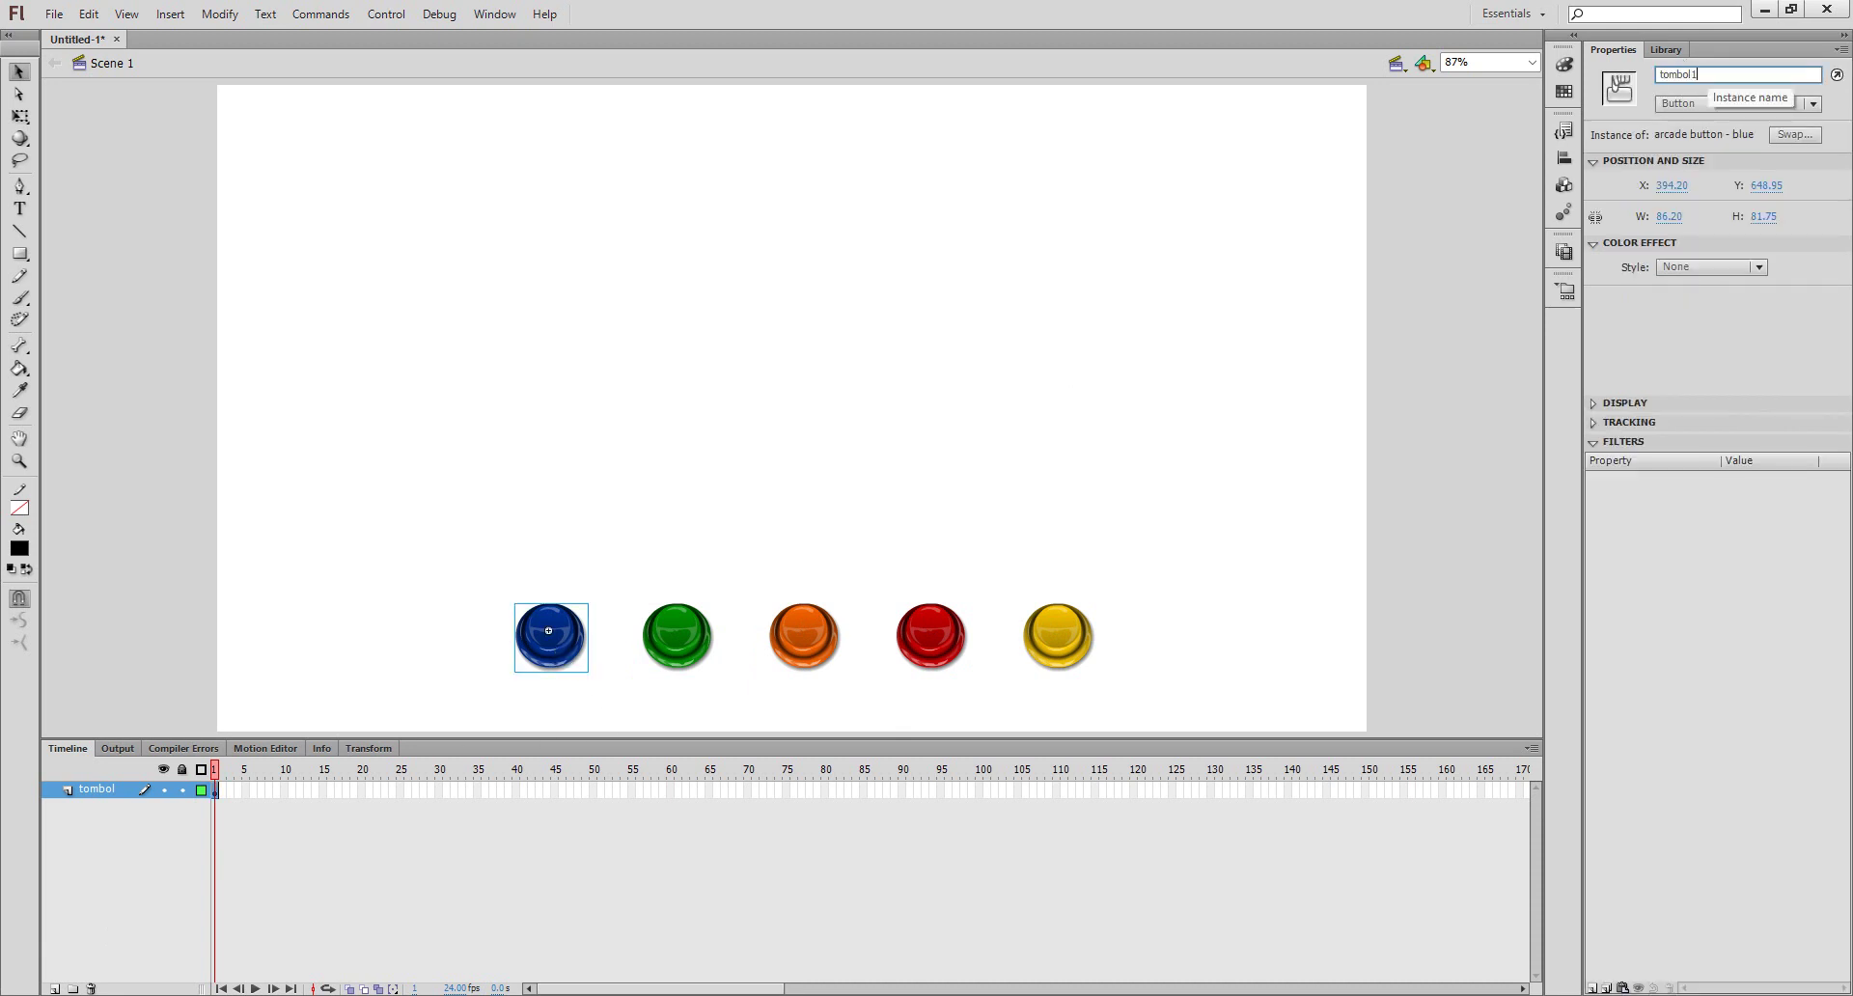
{"action": "type", "text": "l1"}
{"action": "double_click", "coordinate": [1709, 73]}
{"action": "type", "text": "biru"}
{"action": "key", "text": "Return"}
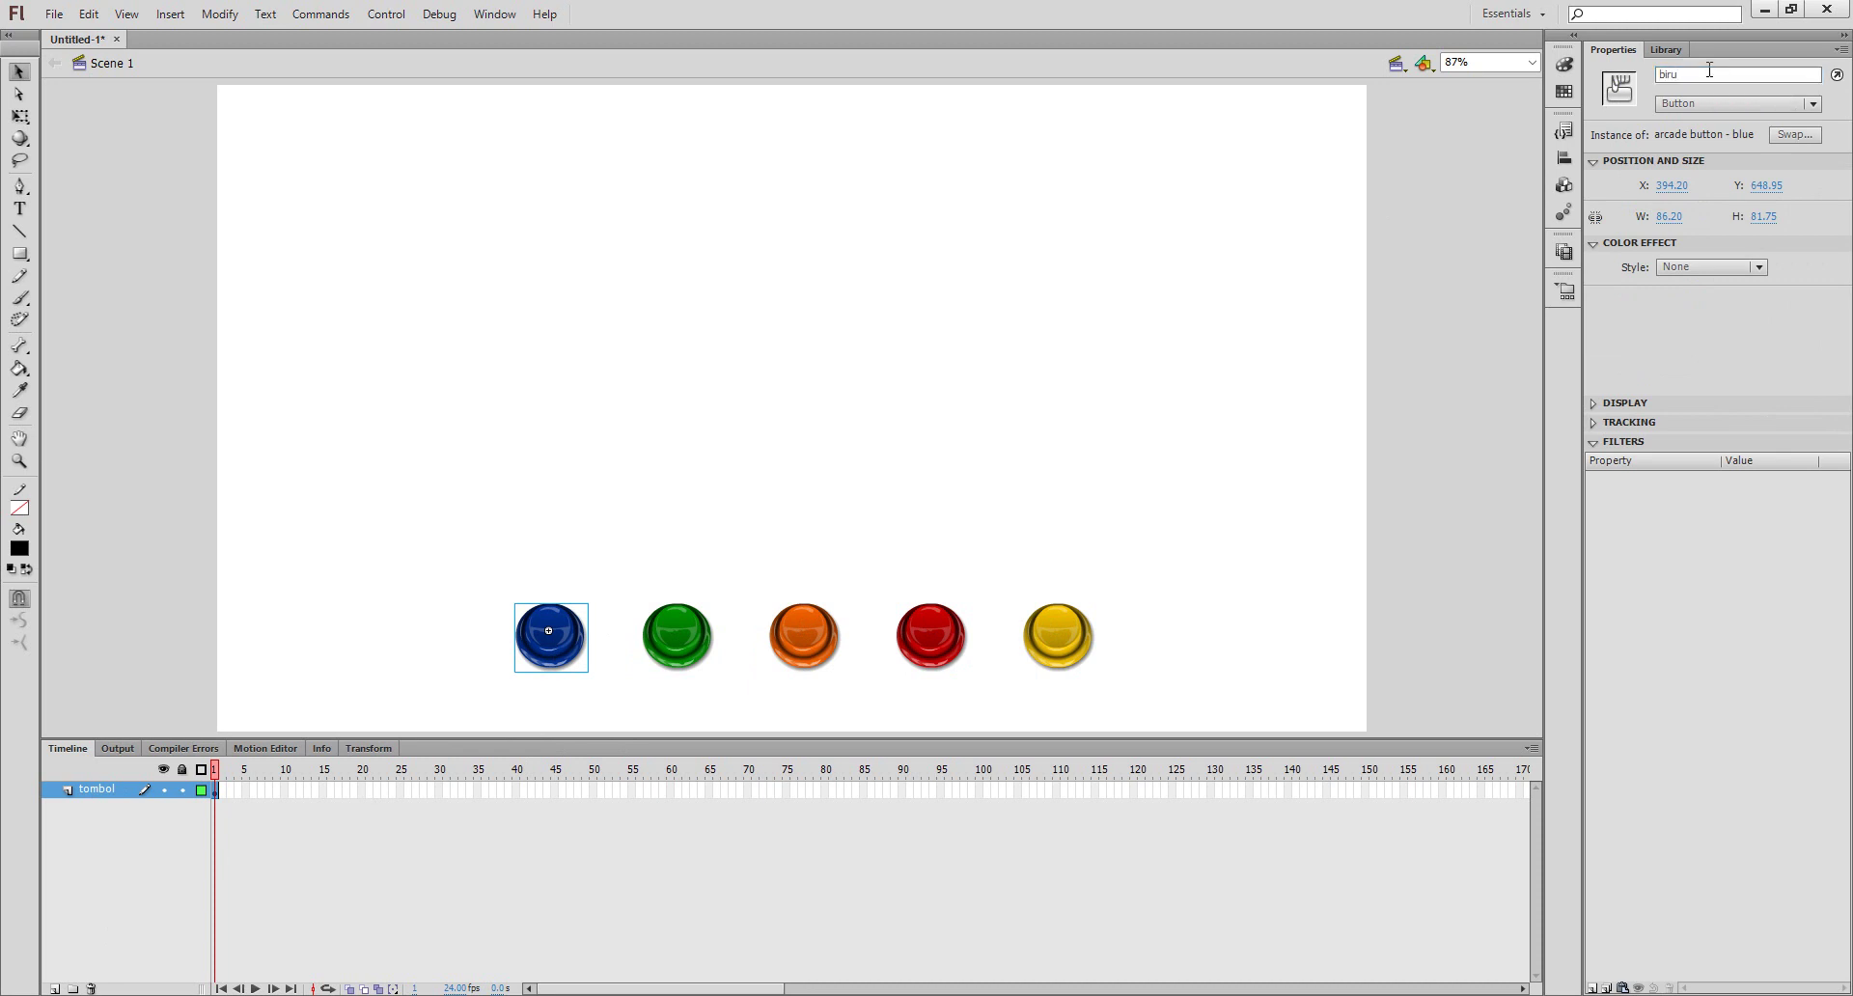
- Name the green button instance hijau and the orange button instance orange
{"action": "left_click", "coordinate": [680, 641]}
{"action": "left_click", "coordinate": [1694, 74]}
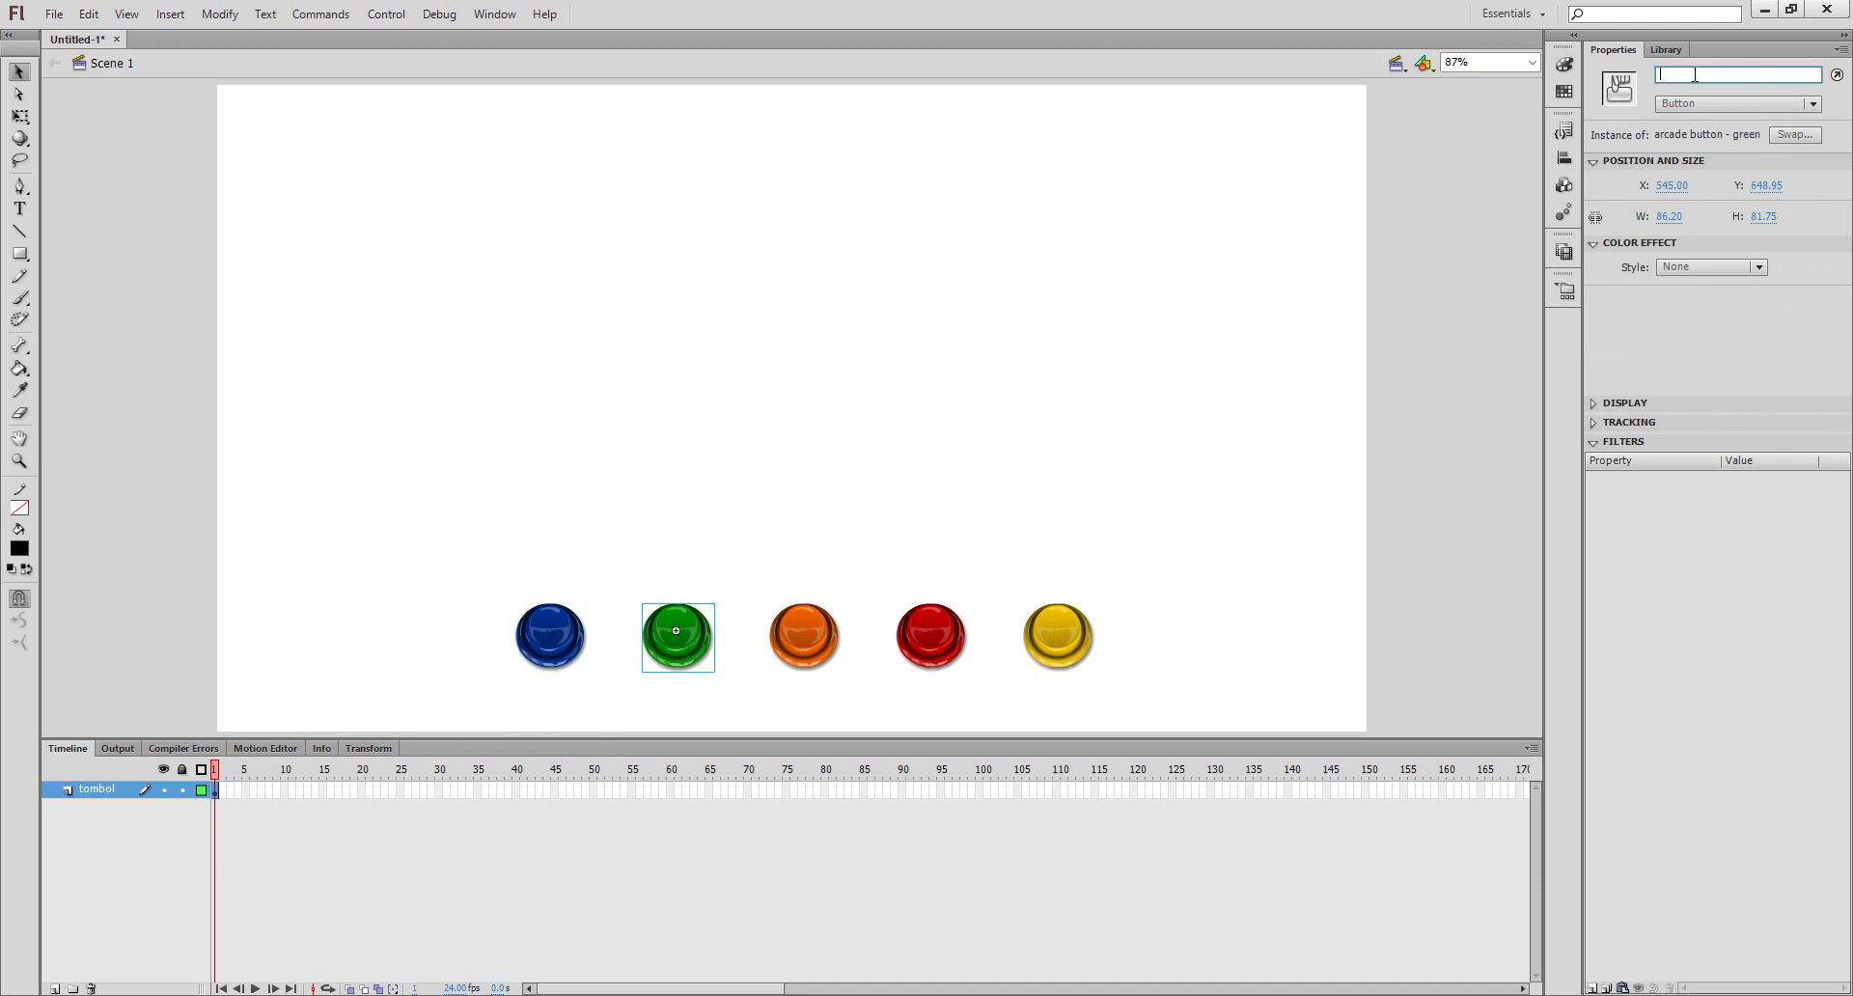
{"action": "key", "text": "Return"}
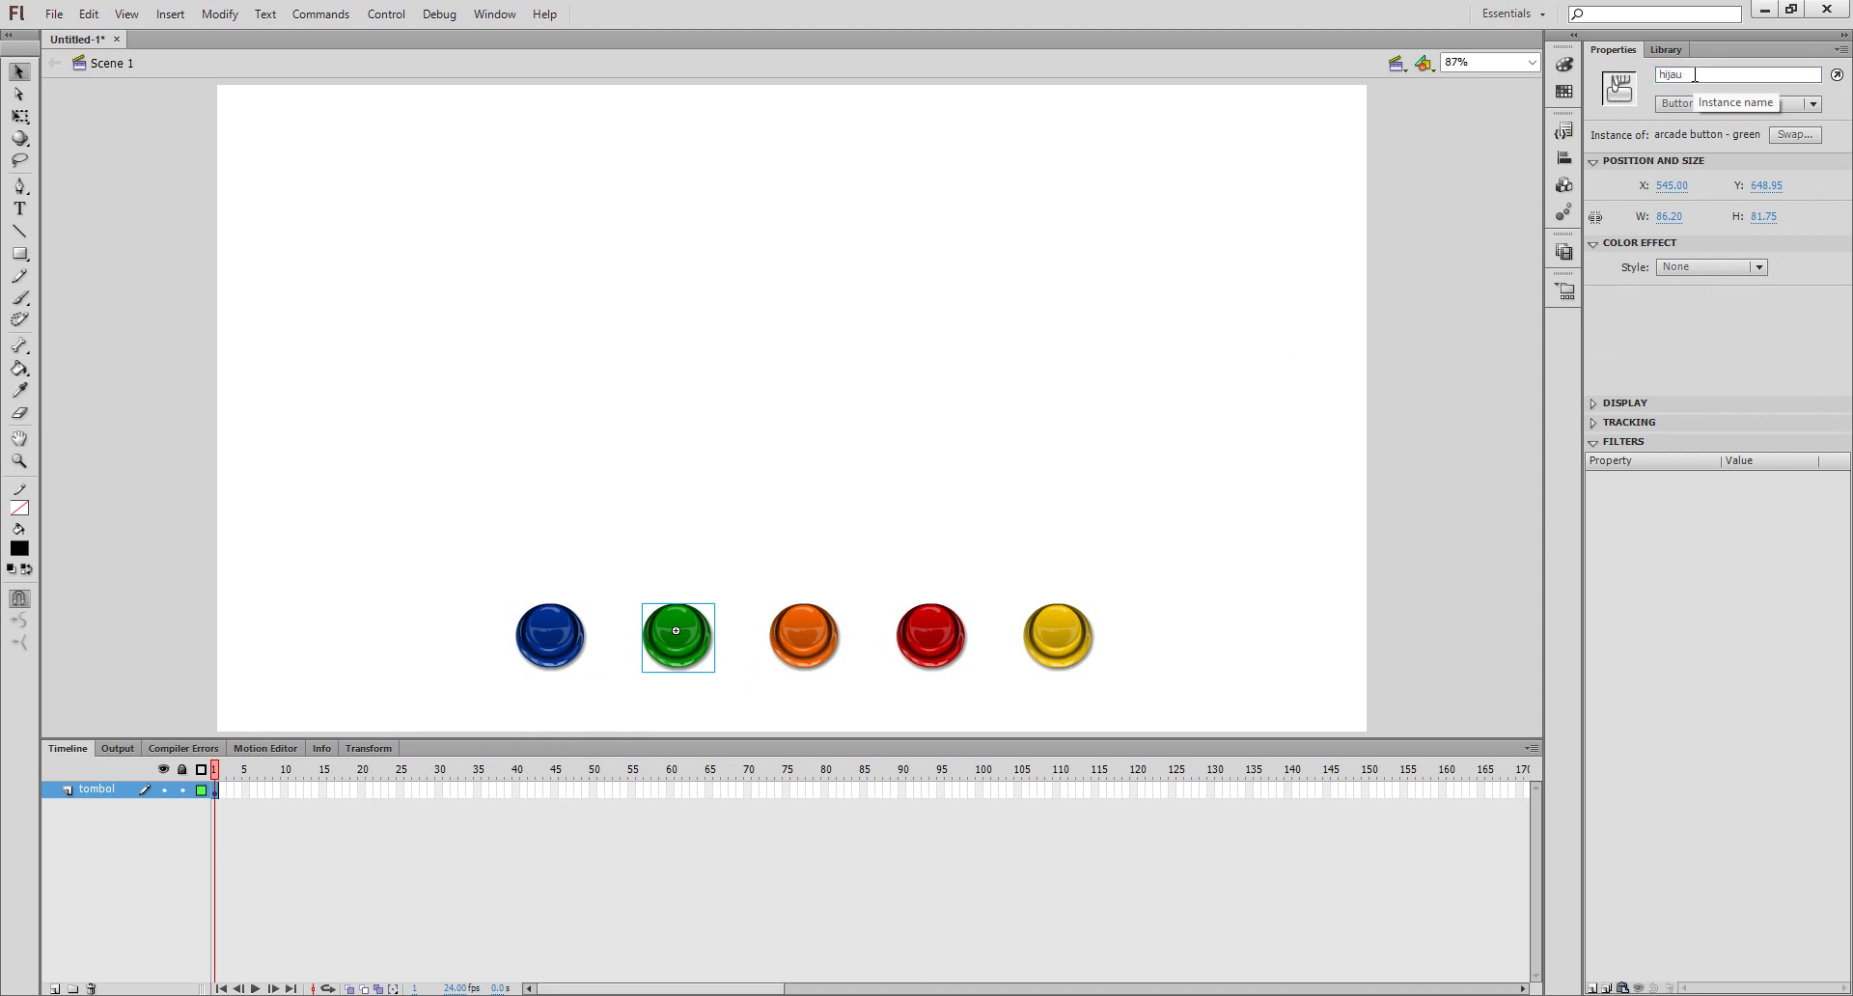
{"action": "left_click", "coordinate": [825, 648]}
{"action": "left_click", "coordinate": [1699, 73]}
{"action": "type", "text": "orange"}
{"action": "key", "text": "Return"}
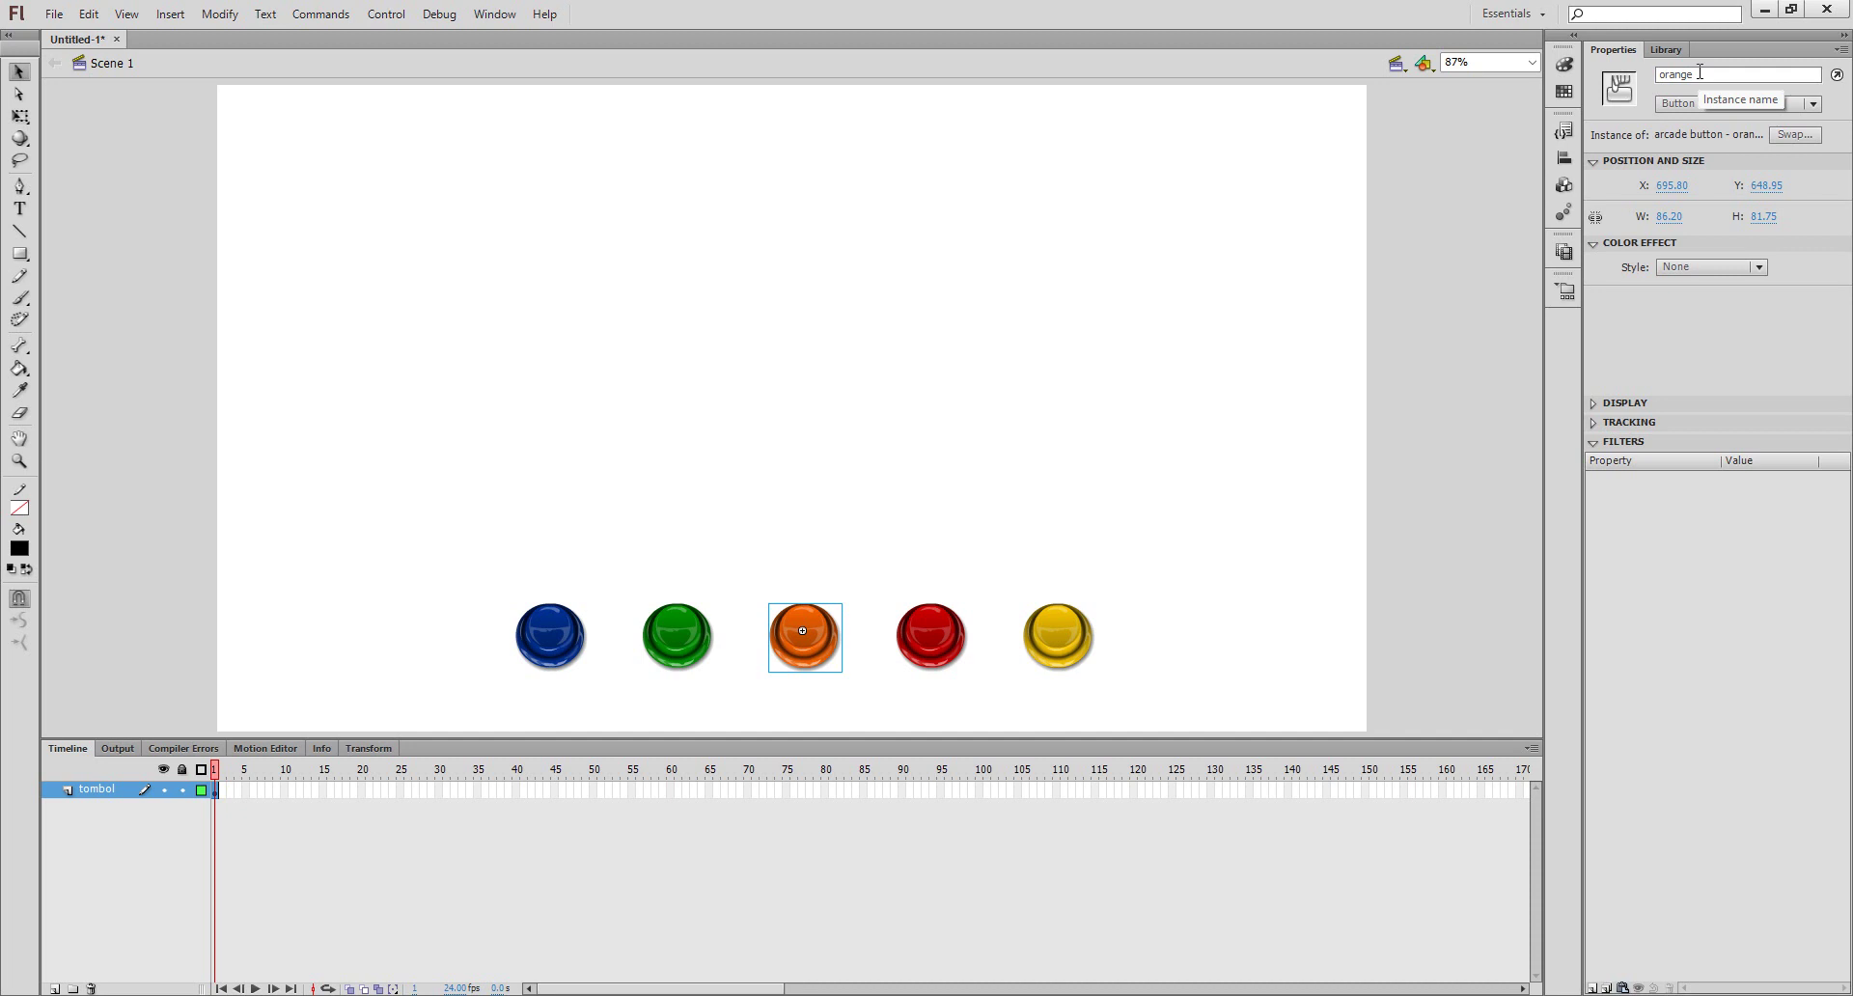
- Name the red button instance merah and the yellow button instance kuning
{"action": "left_click", "coordinate": [950, 640]}
{"action": "left_click", "coordinate": [1707, 76]}
{"action": "type", "text": "merah"}
{"action": "key", "text": "Return"}
{"action": "left_click", "coordinate": [1067, 660]}
{"action": "left_click", "coordinate": [1699, 75]}
{"action": "type", "text": "kuning"}
{"action": "key", "text": "Return"}
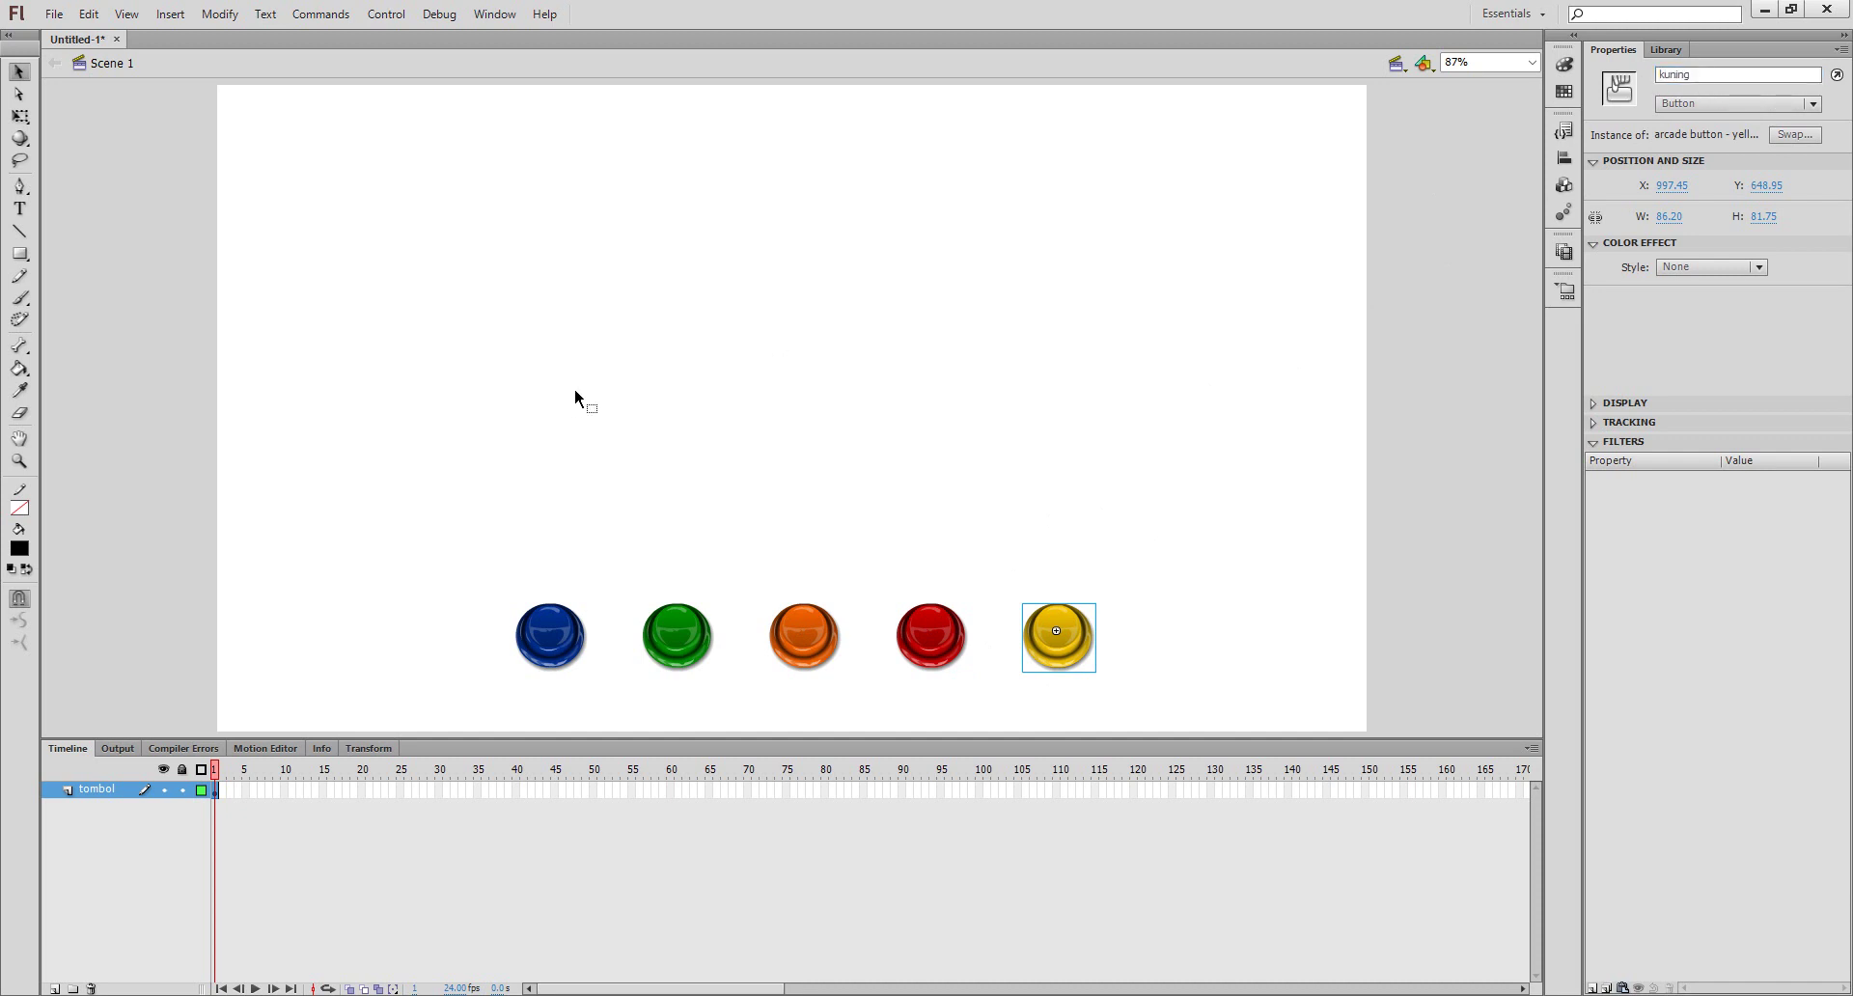
- Add a new layer above tombol and name it halaman
{"action": "left_click", "coordinate": [457, 405]}
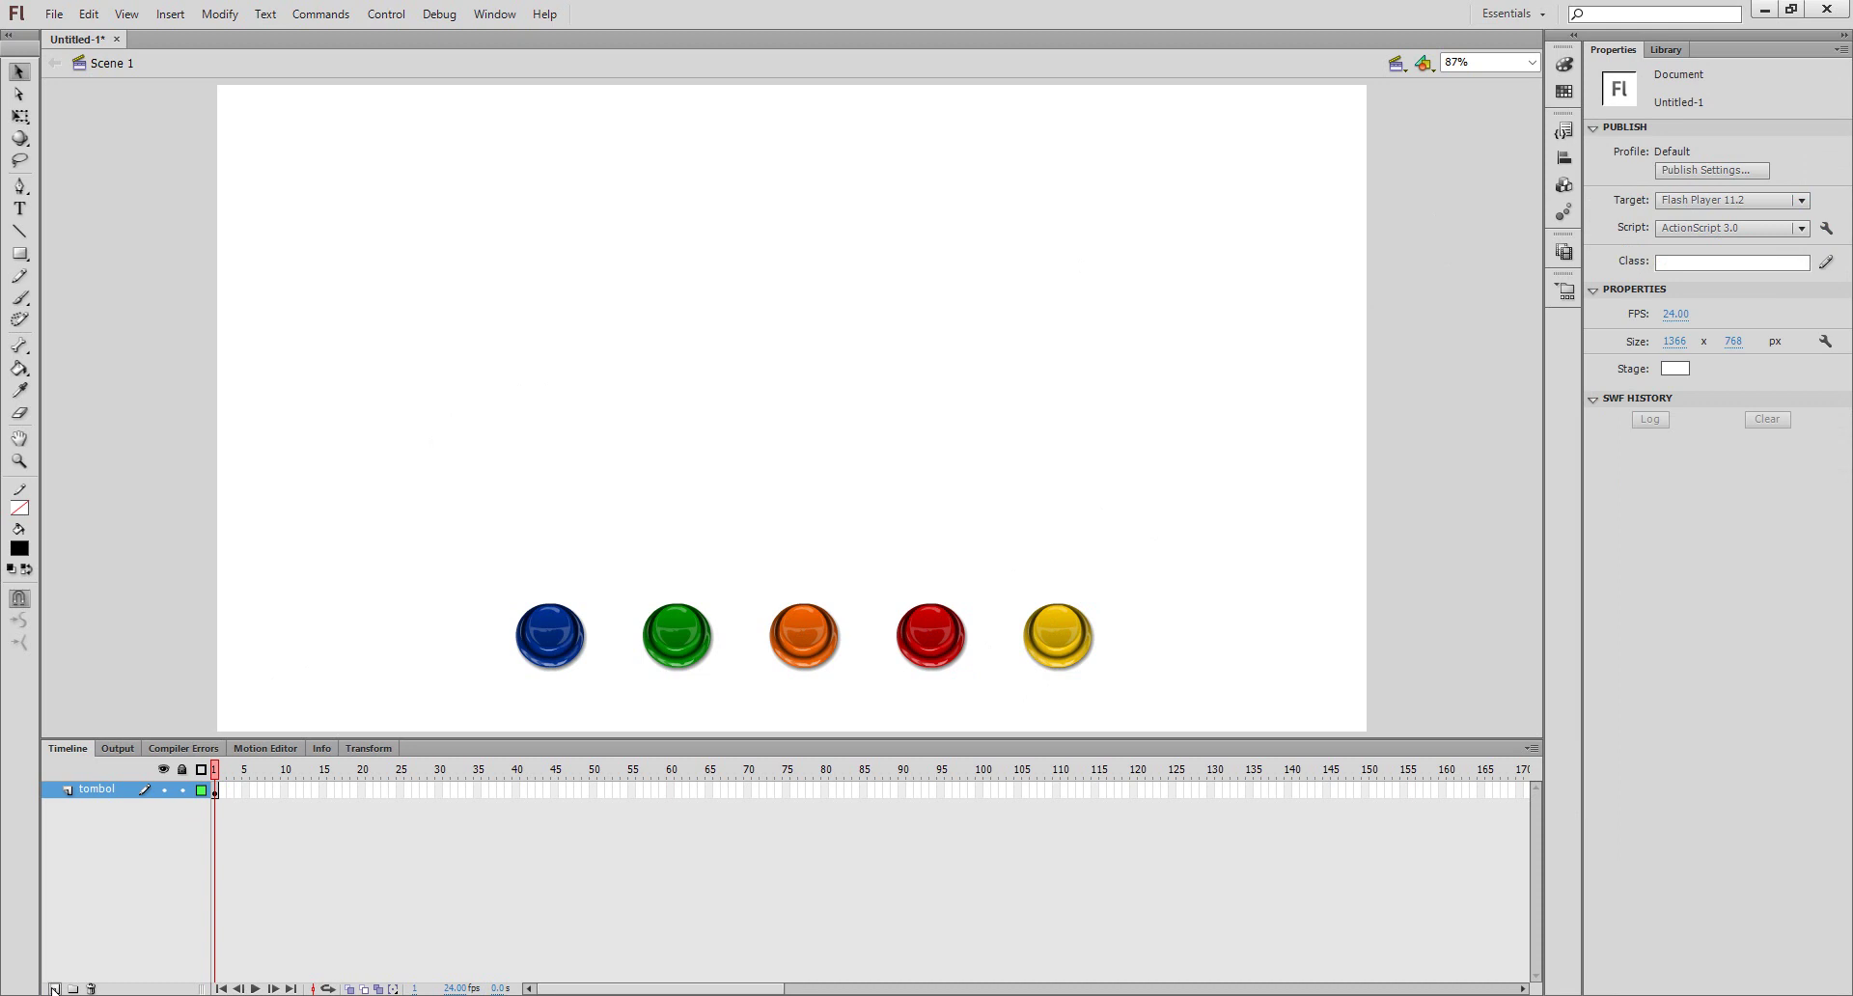
{"action": "left_click", "coordinate": [54, 989]}
{"action": "double_click", "coordinate": [100, 791]}
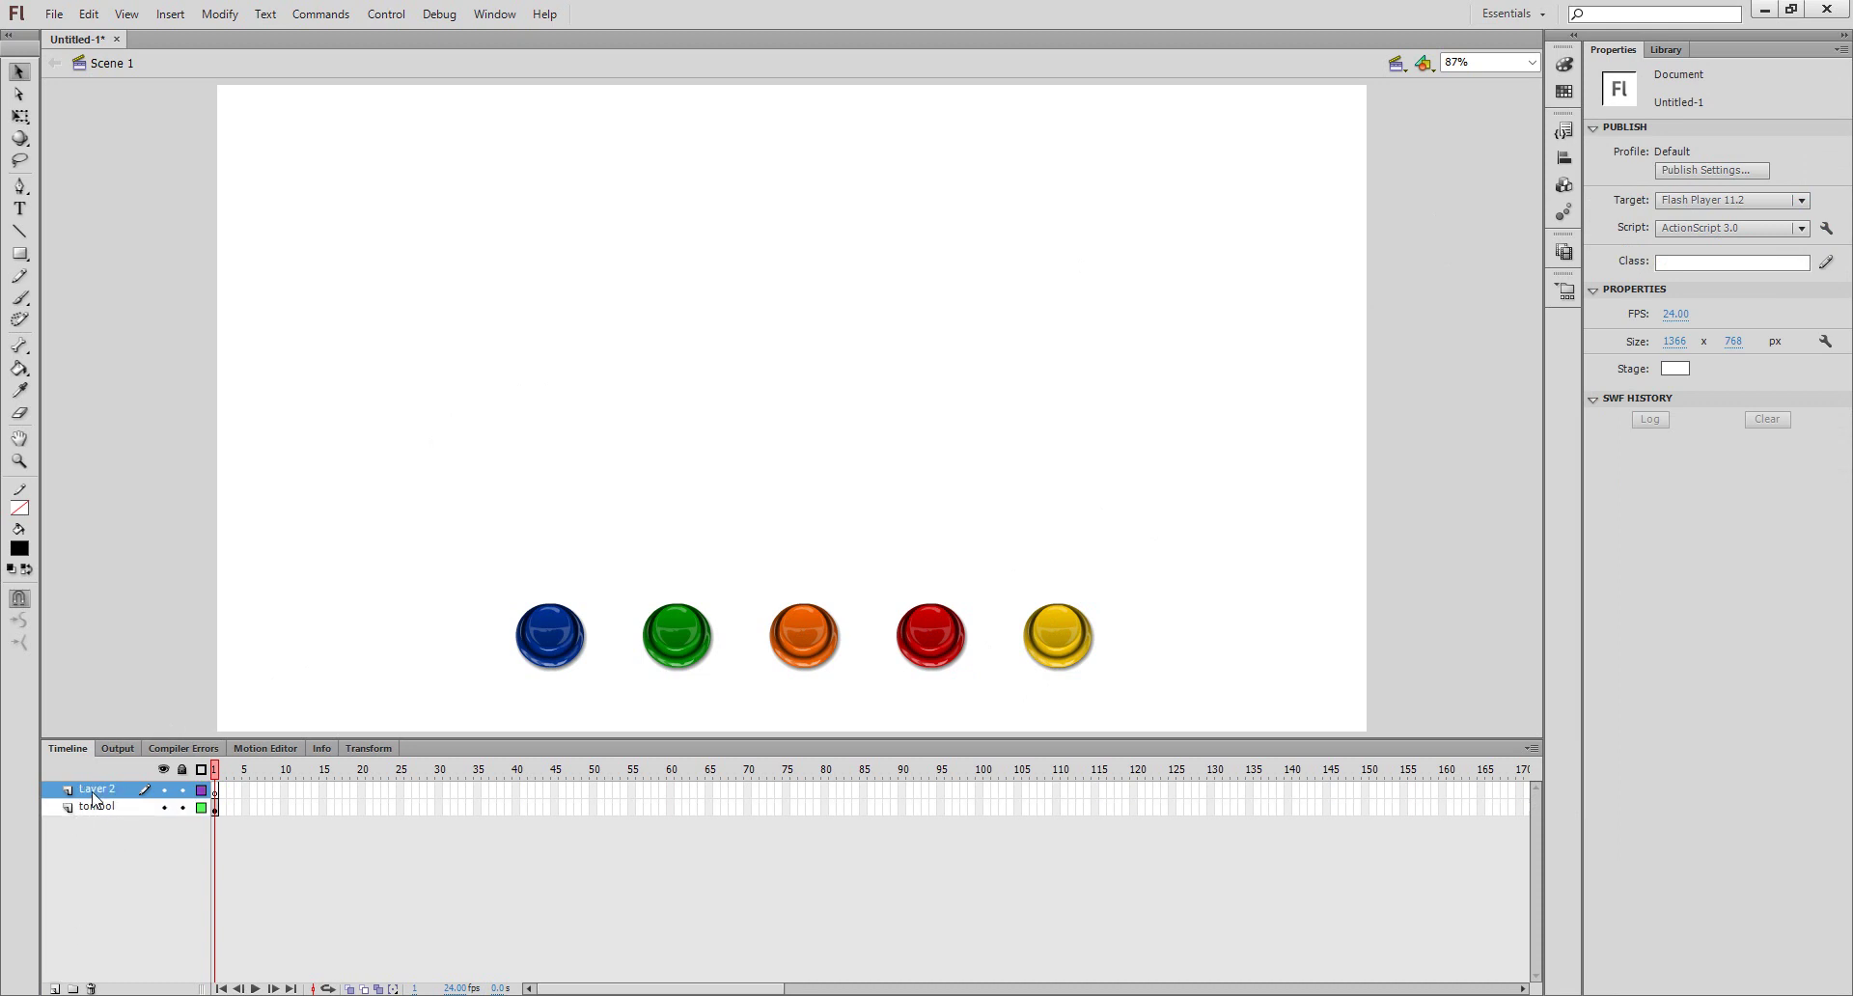
{"action": "type", "text": "halam"}
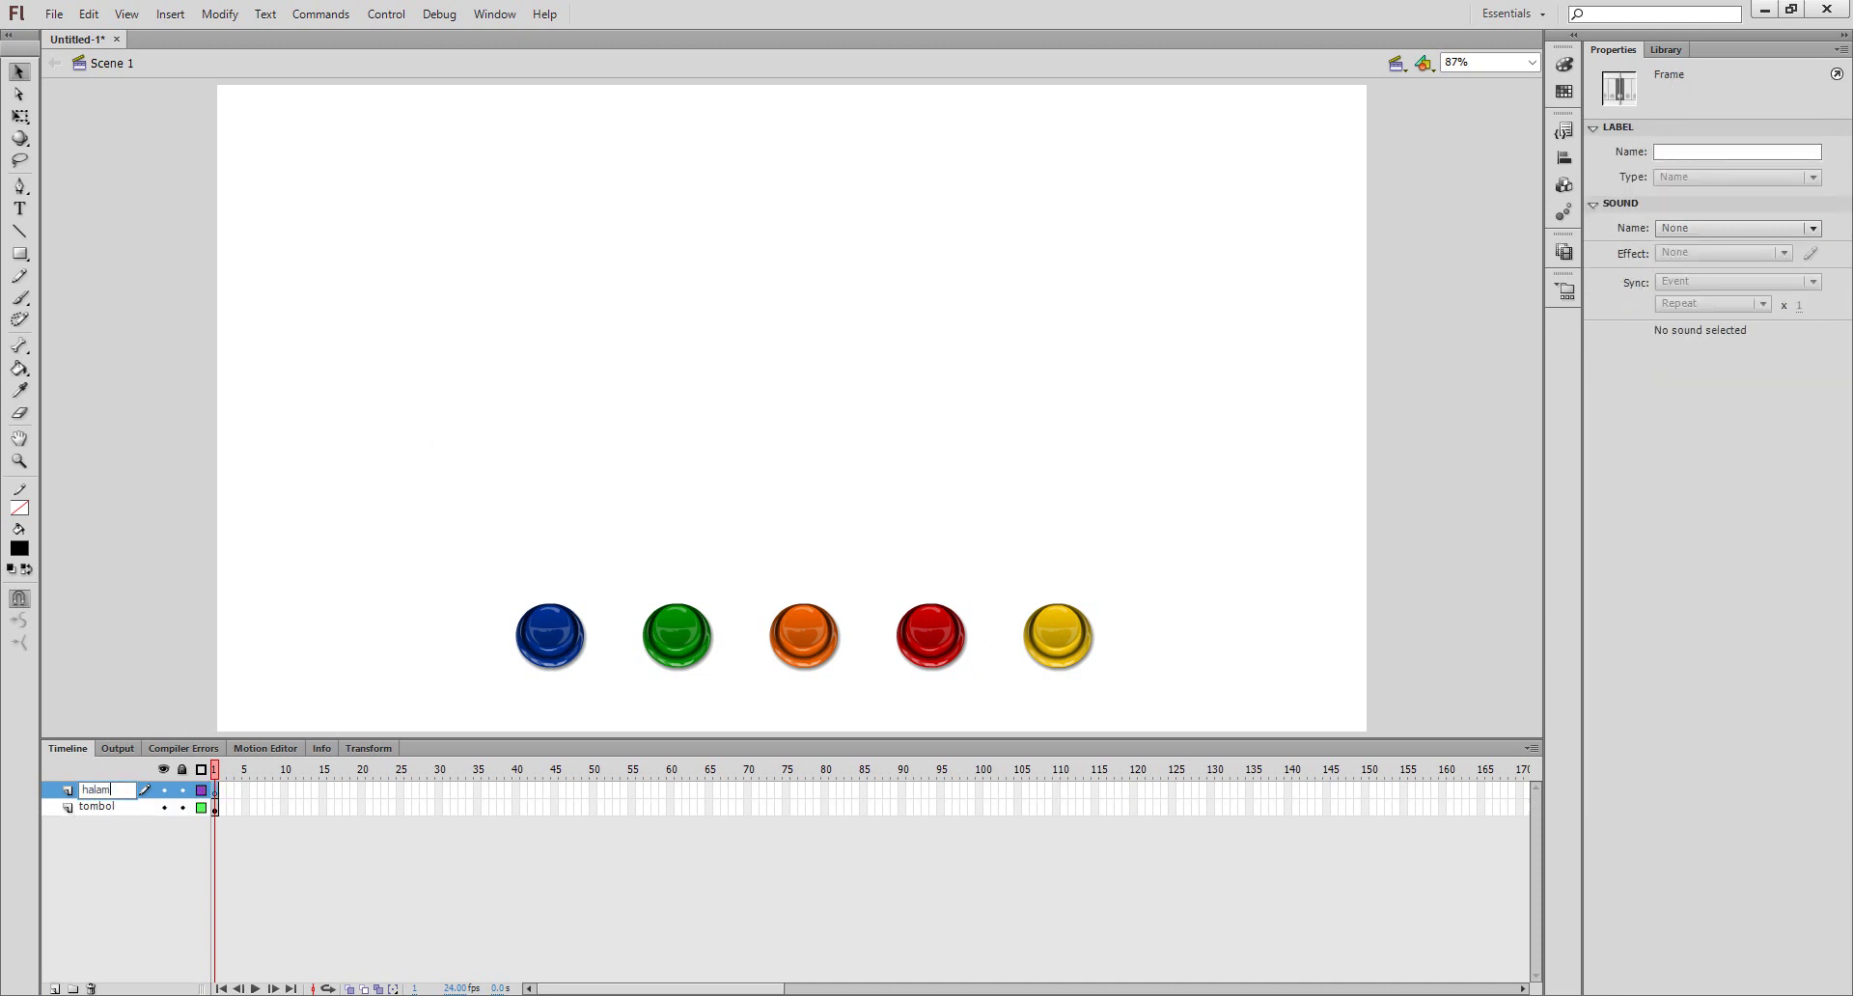
{"action": "type", "text": "an"}
{"action": "key", "text": "Return"}
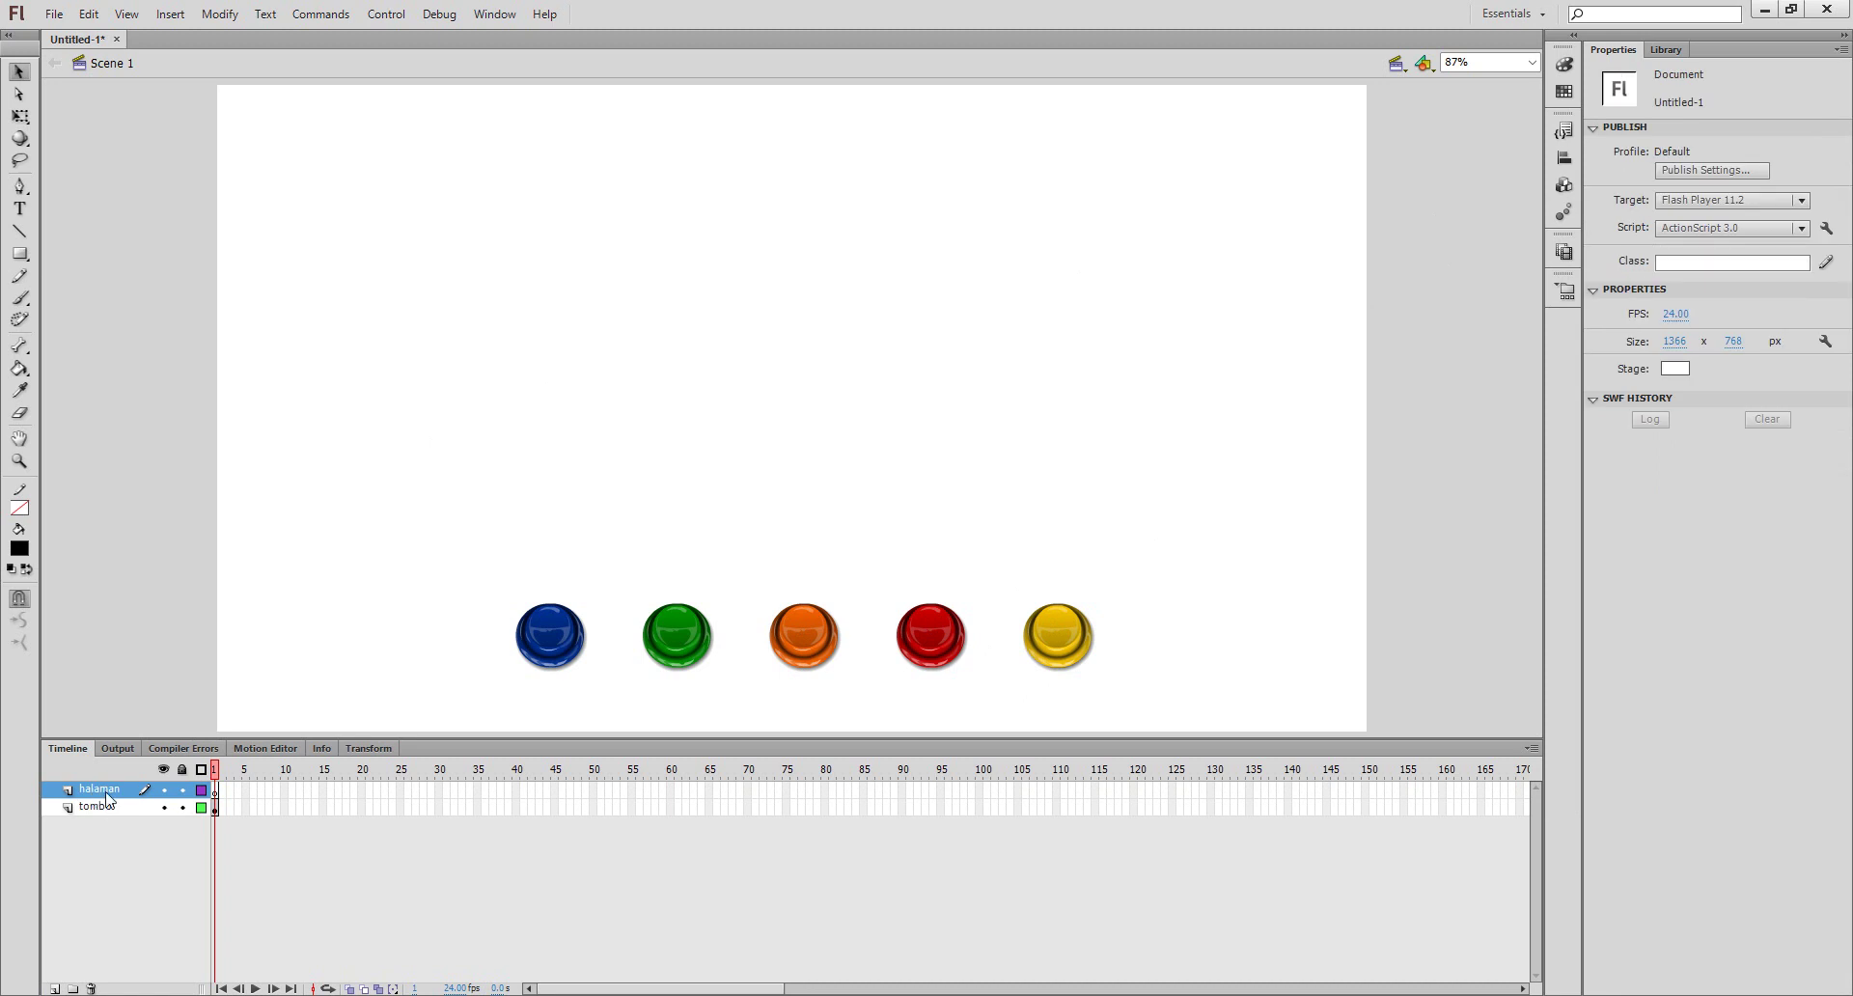
- Draw a black rectangle about 1087 x 485 px with corner radius 5 above the buttons on the halaman layer's first frame
{"action": "left_click", "coordinate": [215, 790]}
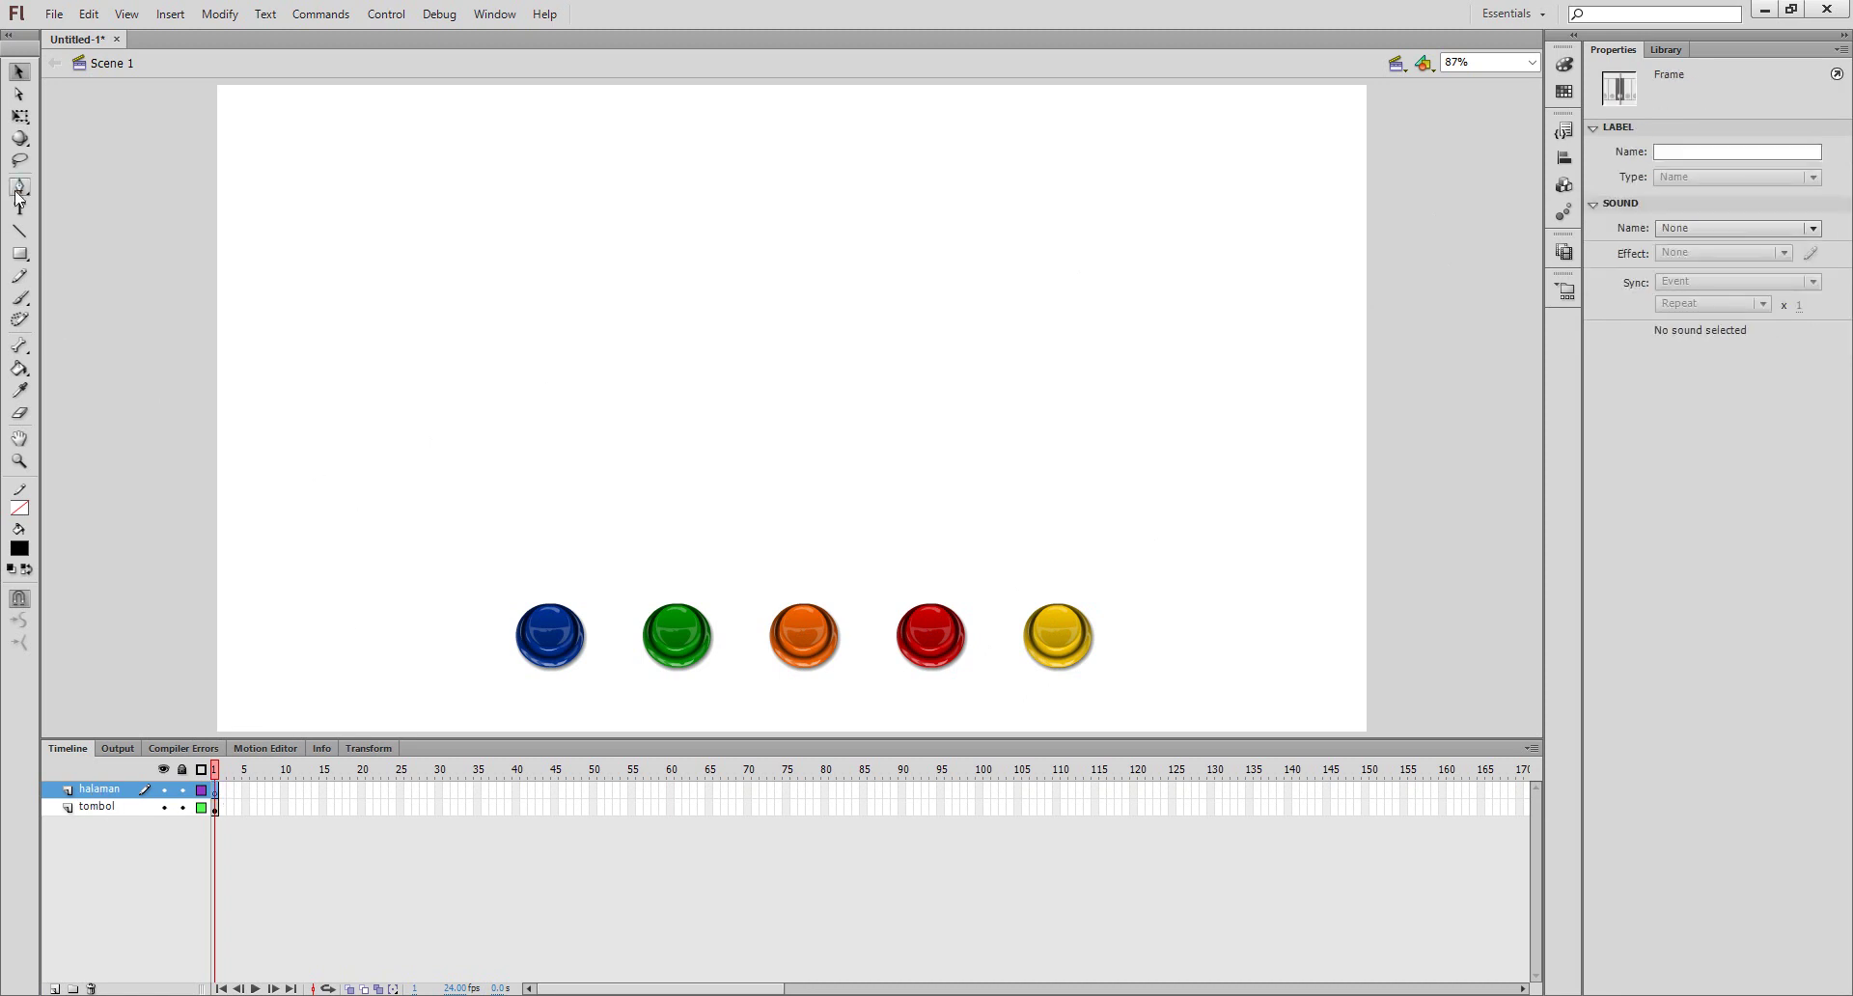
{"action": "left_click", "coordinate": [19, 257]}
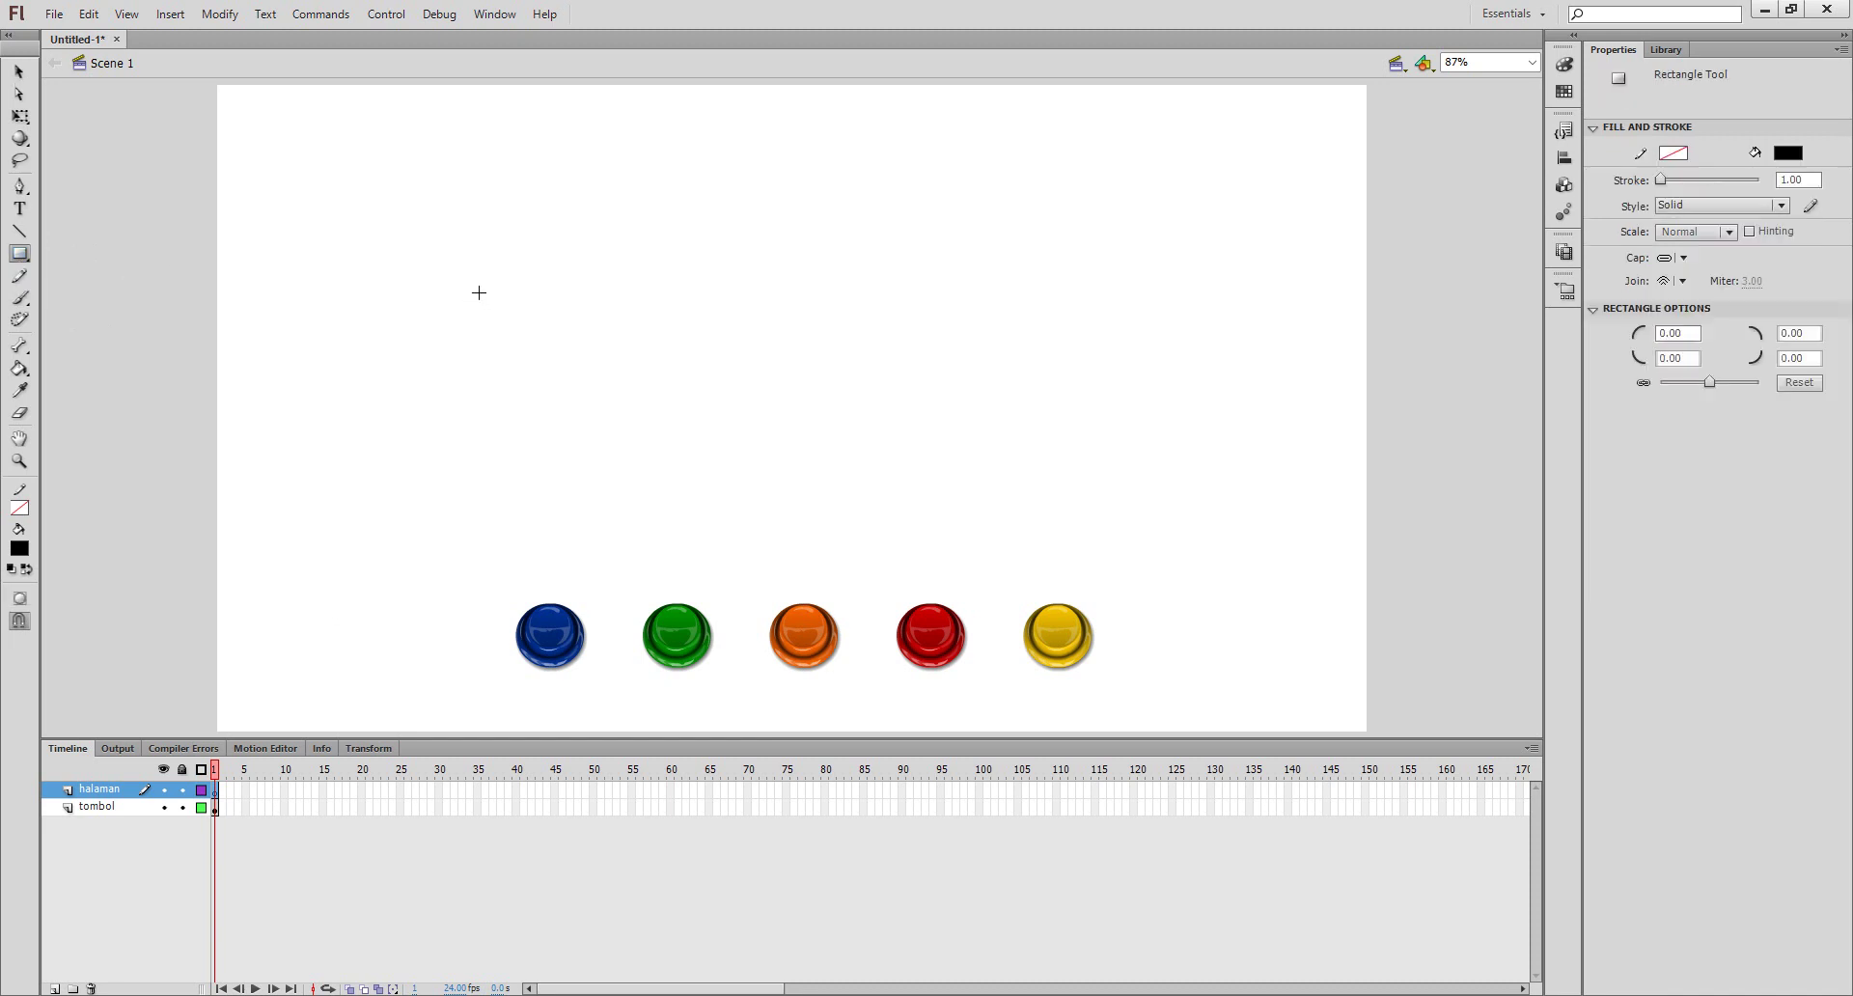
{"action": "left_click_drag", "start_coordinate": [1689, 333], "coordinate": [1631, 338]}
{"action": "type", "text": "5"}
{"action": "key", "text": "Return"}
{"action": "left_click_drag", "start_coordinate": [348, 137], "coordinate": [1261, 541]}
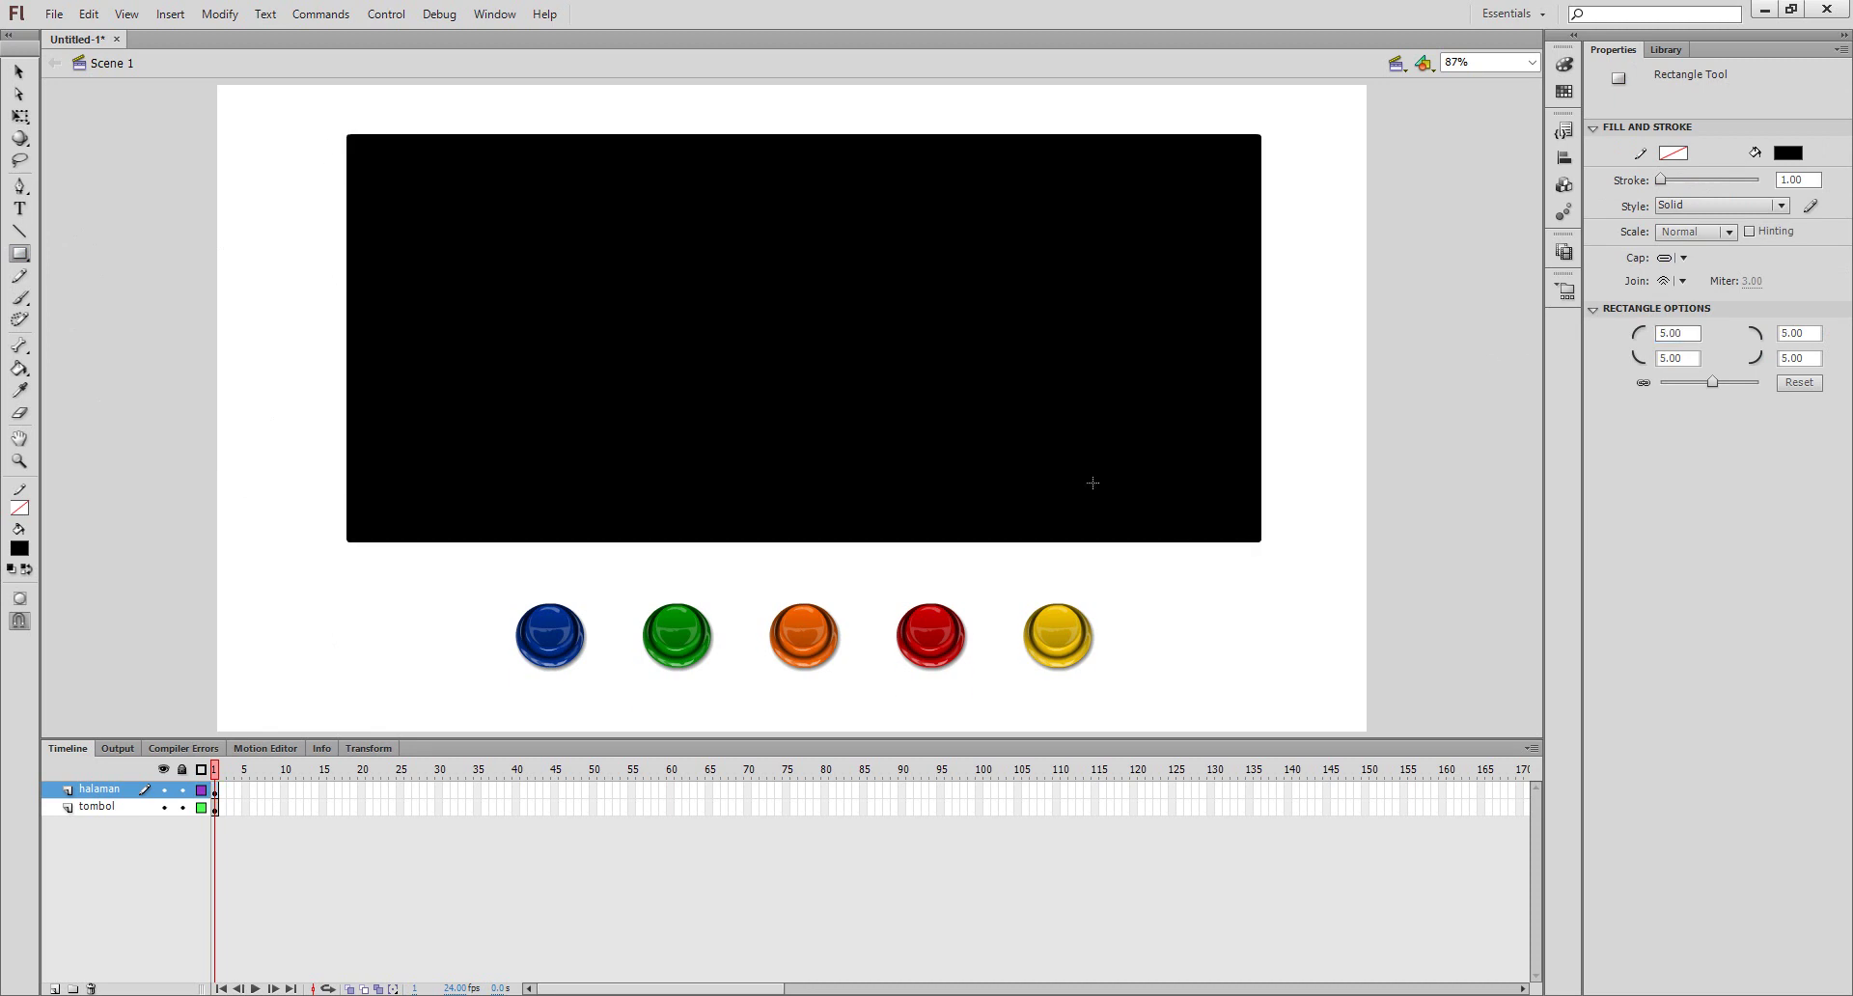
- Centre the black rectangle horizontally relative to the stage
{"action": "key", "text": "v"}
{"action": "left_click", "coordinate": [969, 429]}
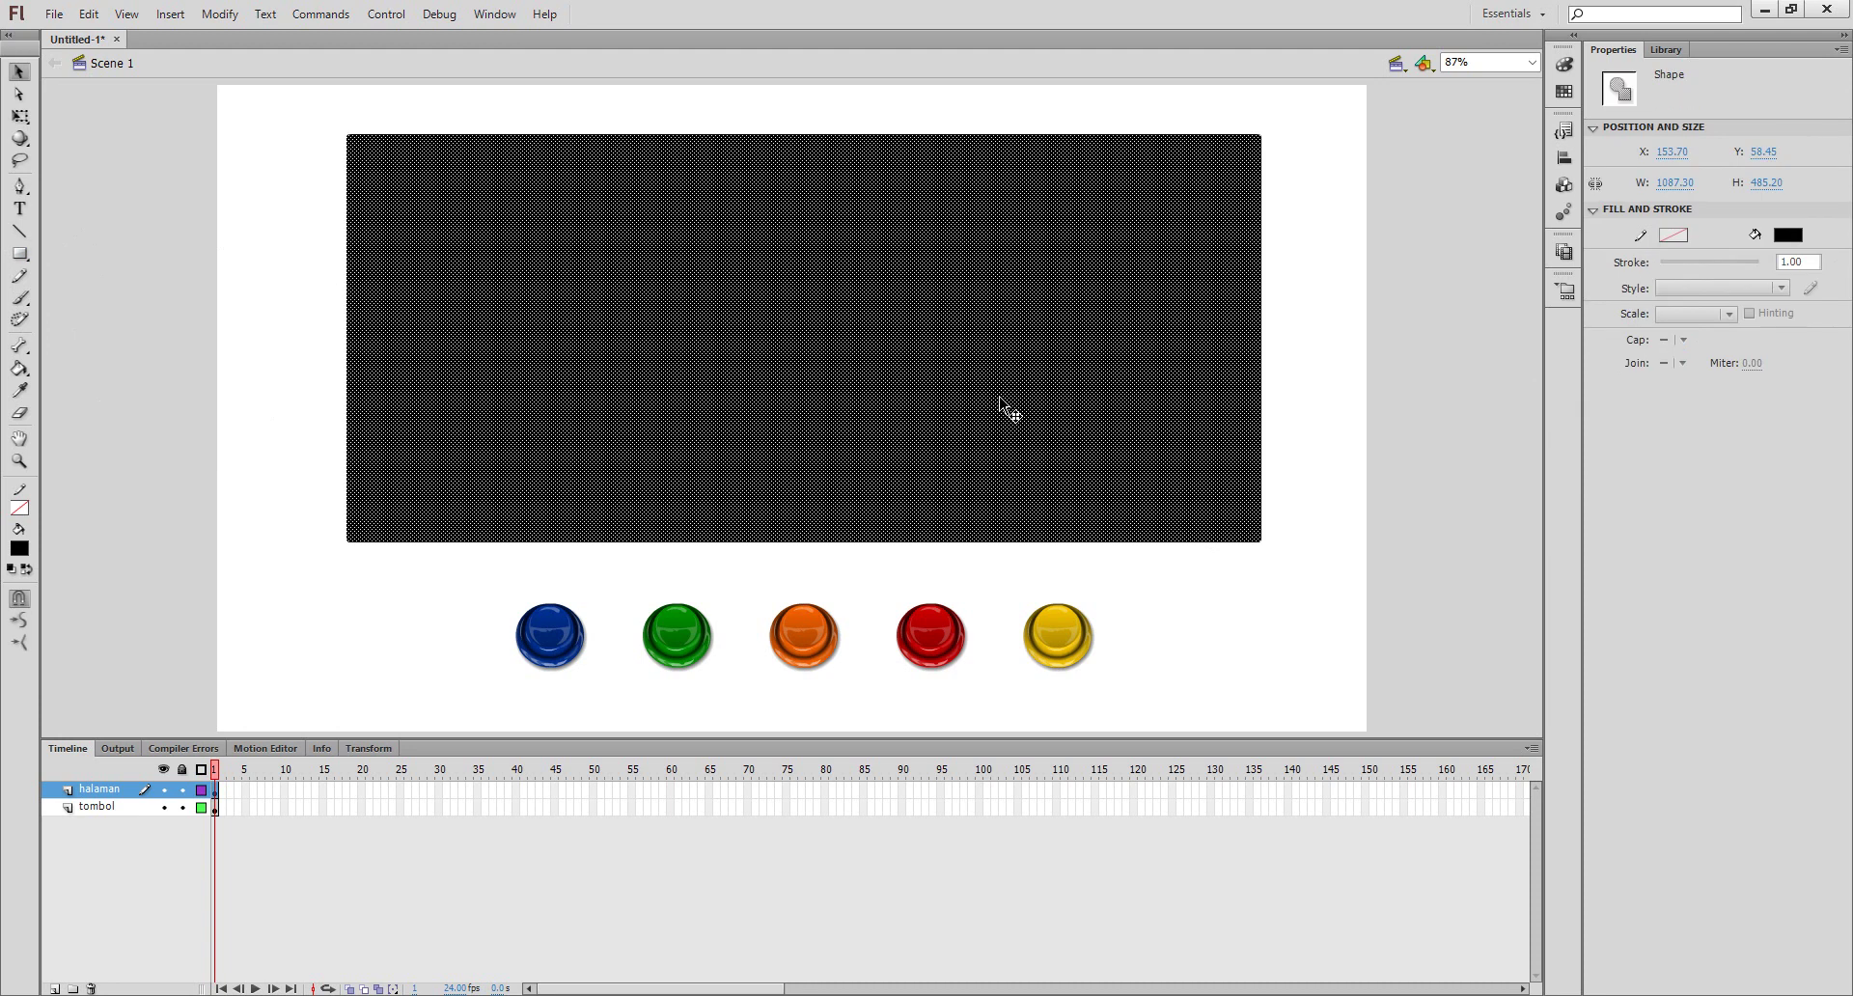
{"action": "left_click", "coordinate": [1564, 160]}
{"action": "left_click", "coordinate": [1391, 287]}
{"action": "left_click", "coordinate": [1392, 164]}
{"action": "left_click", "coordinate": [1313, 366]}
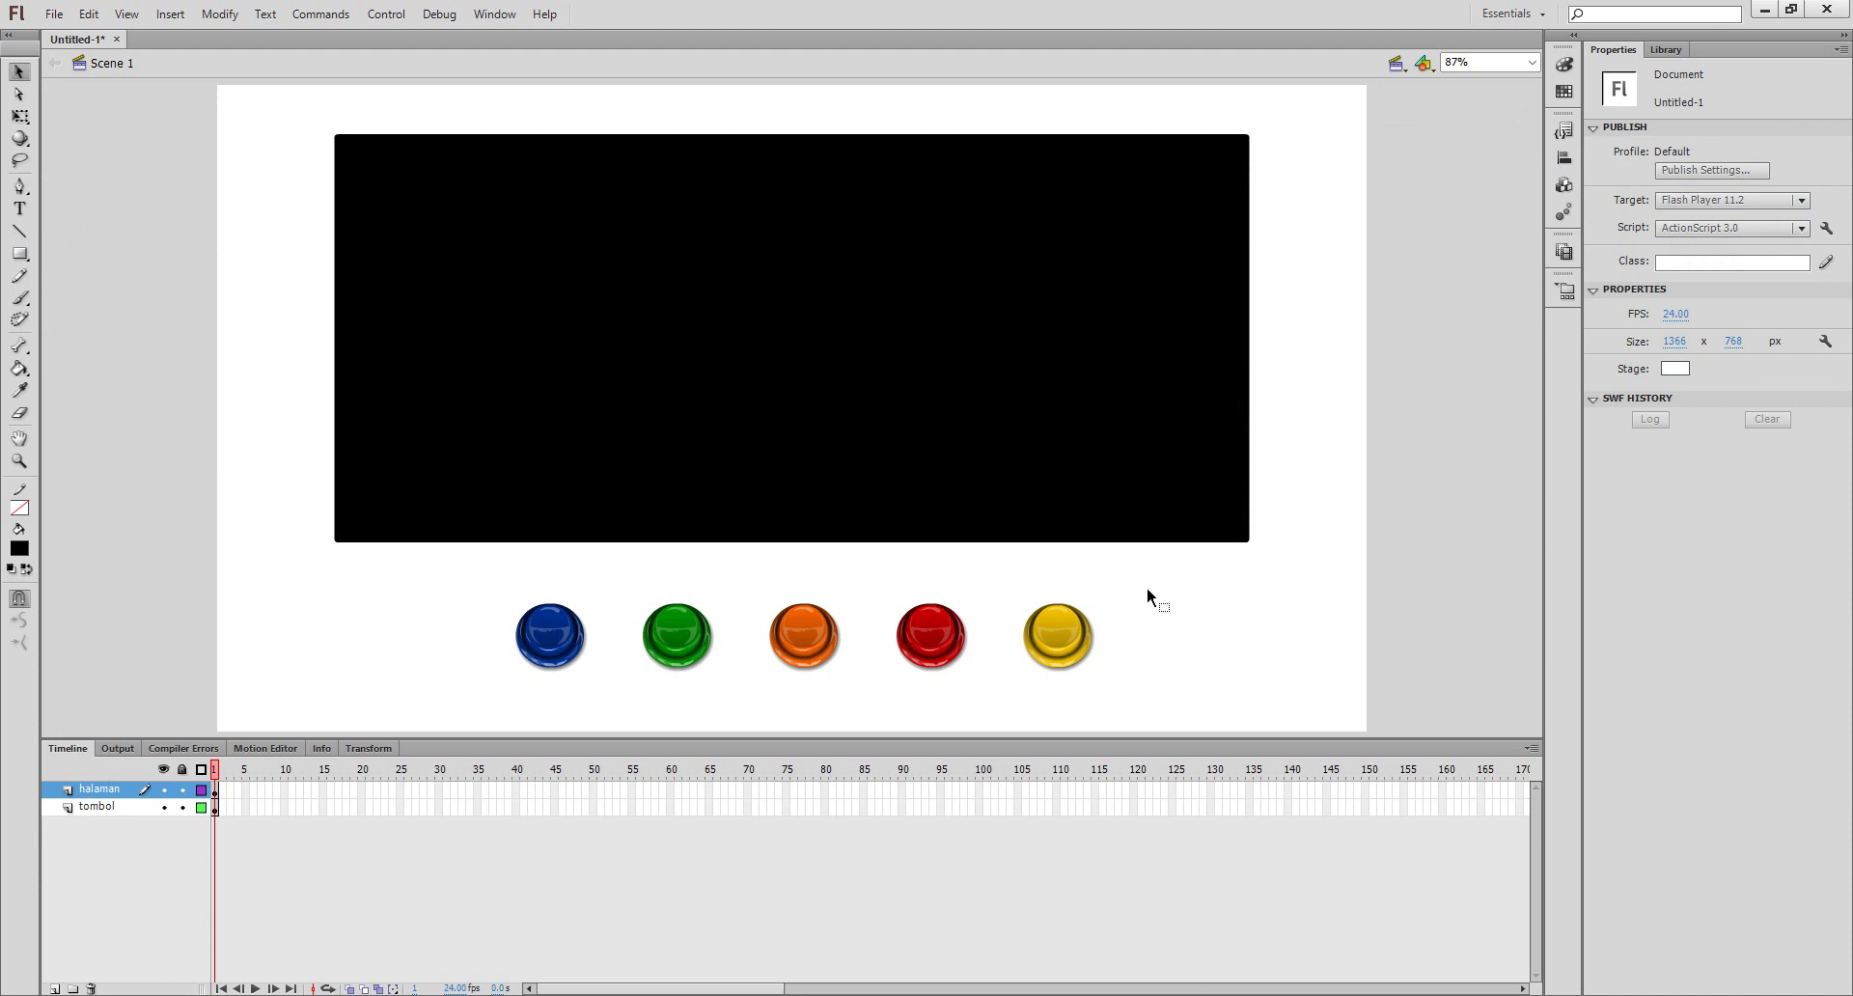
- Select all five colour buttons and nudge the row left until it is centred beneath the black rectangle
{"action": "left_click_drag", "start_coordinate": [1147, 588], "coordinate": [461, 683]}
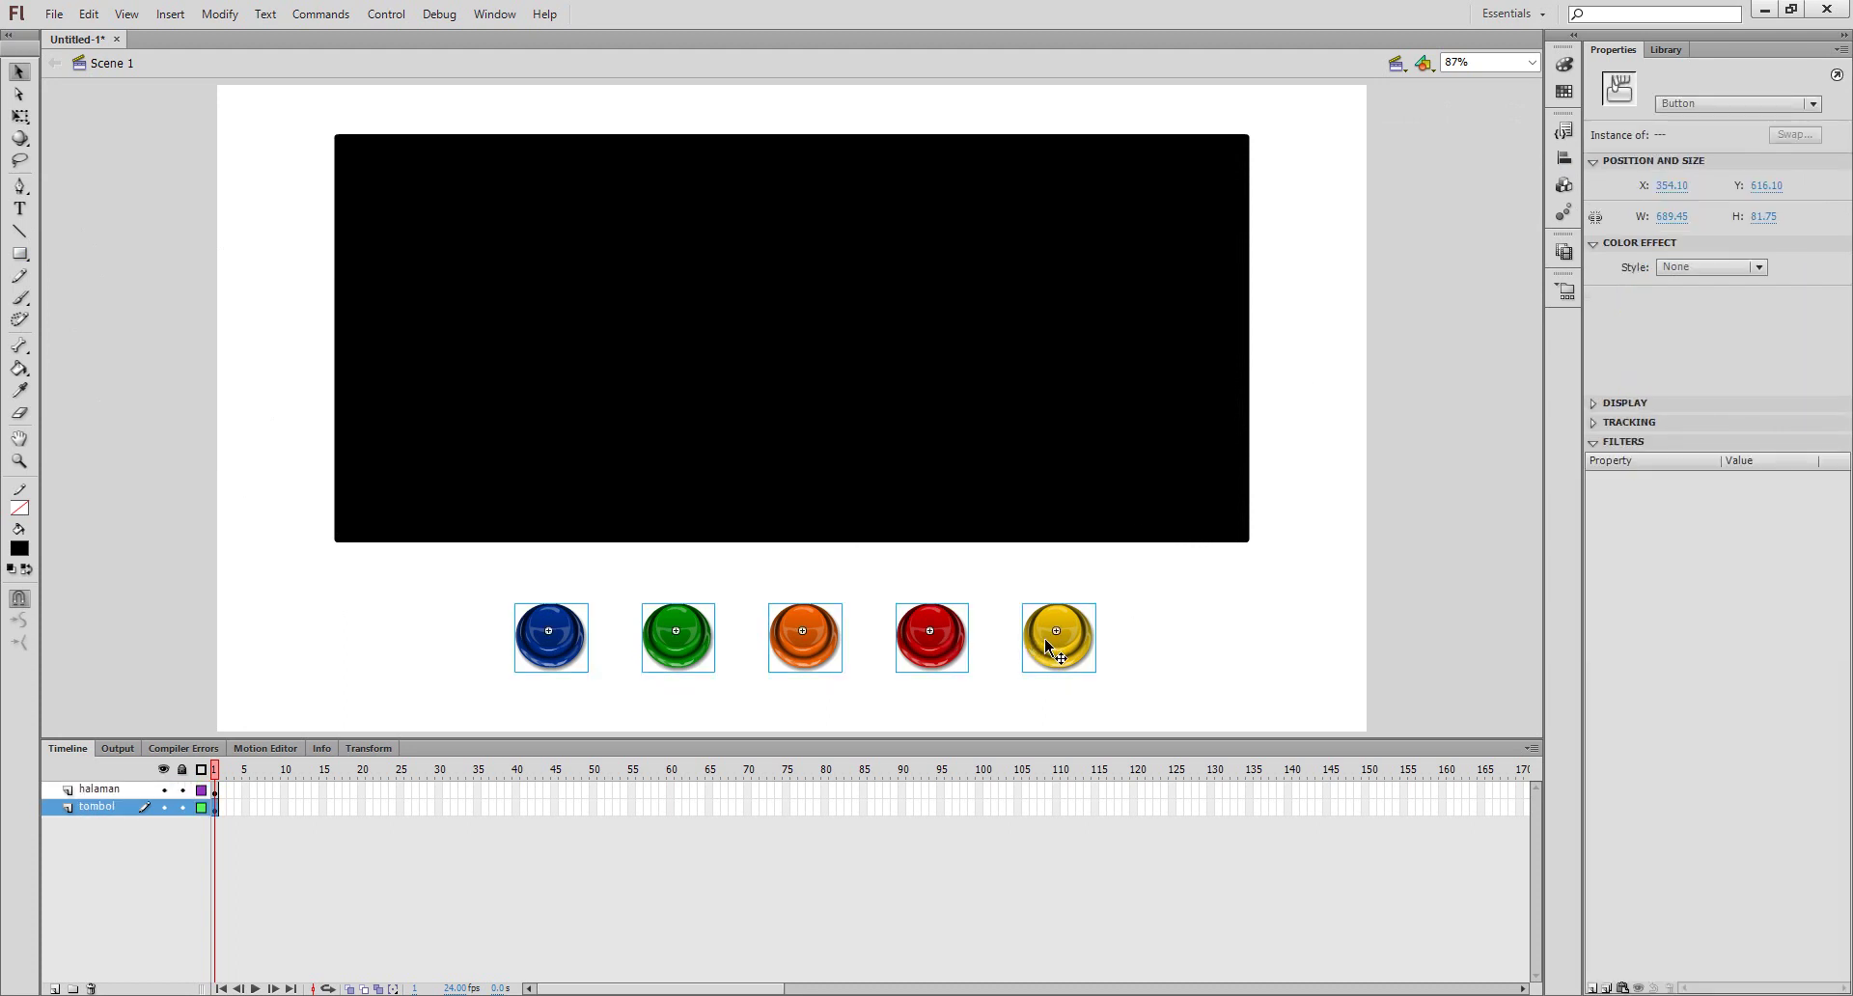
{"action": "left_click", "coordinate": [1179, 618]}
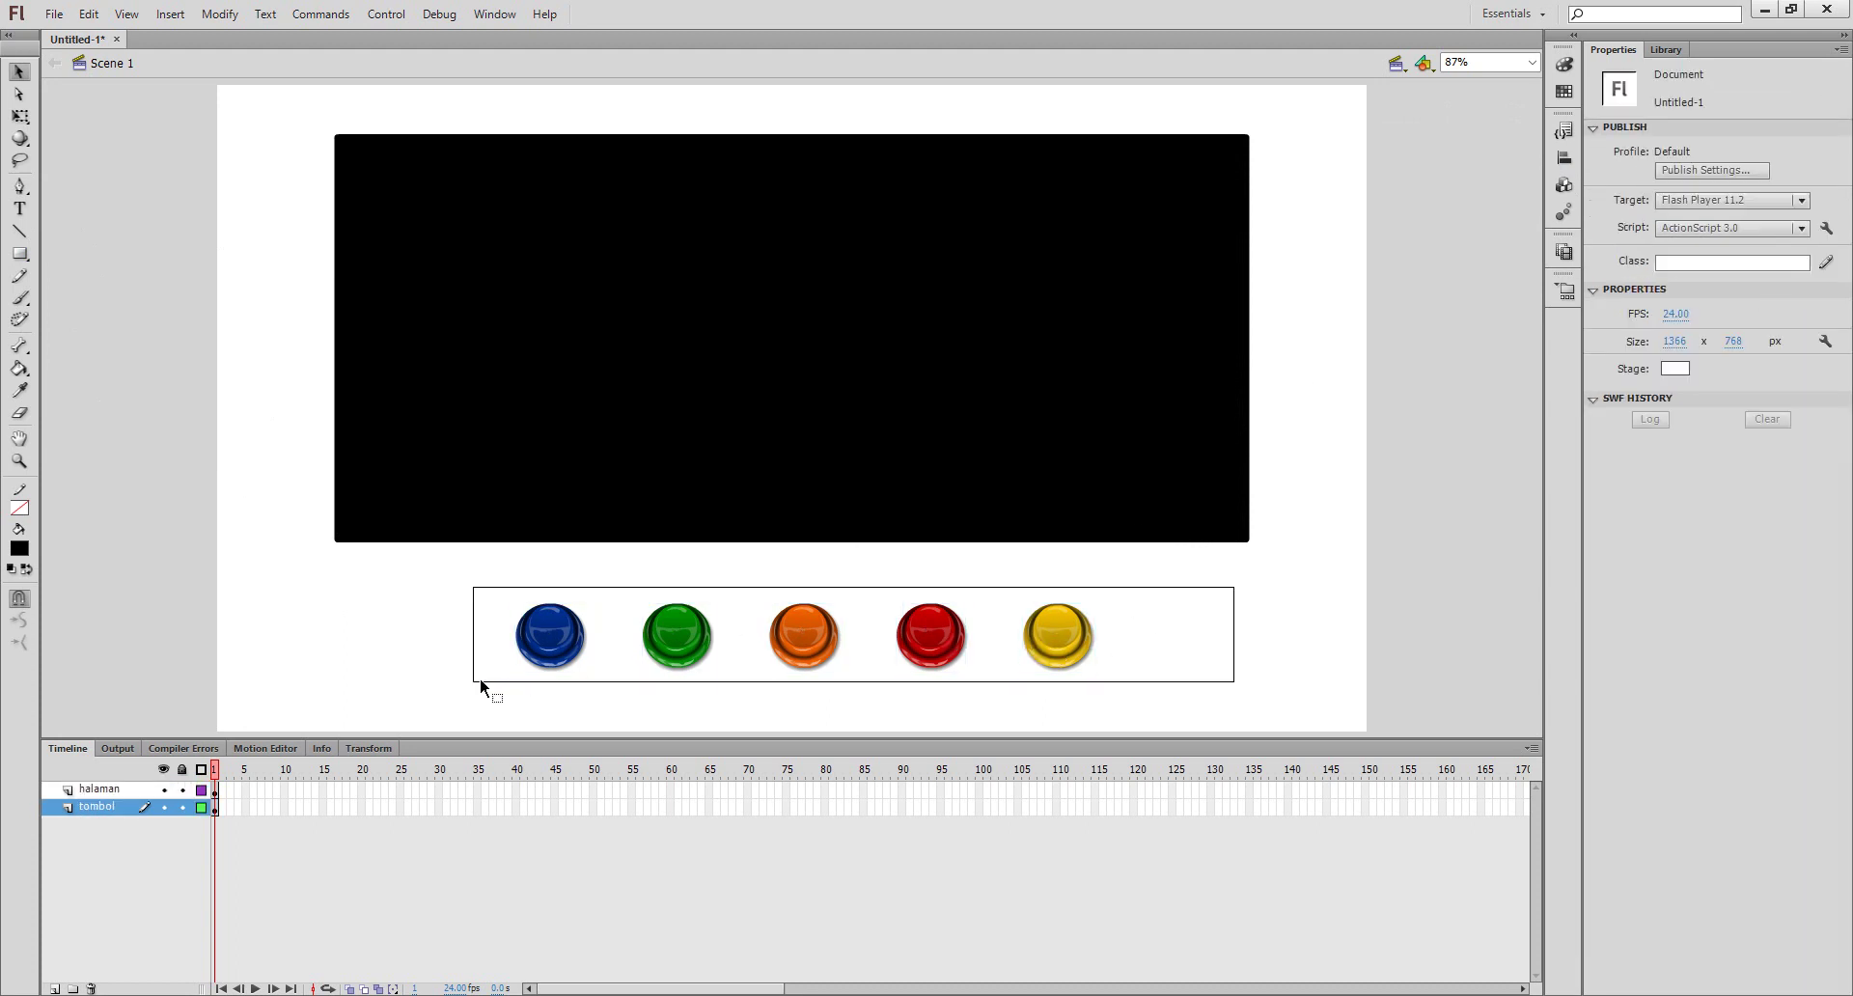
{"action": "left_click_drag", "start_coordinate": [490, 682], "coordinate": [1105, 591]}
{"action": "key", "text": "Left"}
{"action": "key", "text": "Left"}
{"action": "key", "text": "Left"}
{"action": "key", "text": "Left"}
{"action": "key", "text": "Left"}
{"action": "key", "text": "Left"}
{"action": "key", "text": "Left"}
{"action": "key", "text": "Left"}
{"action": "key", "text": "Left"}
{"action": "key", "text": "Left"}
{"action": "key", "text": "Left"}
{"action": "key", "text": "Left"}
{"action": "key", "text": "Left"}
{"action": "key", "text": "Left"}
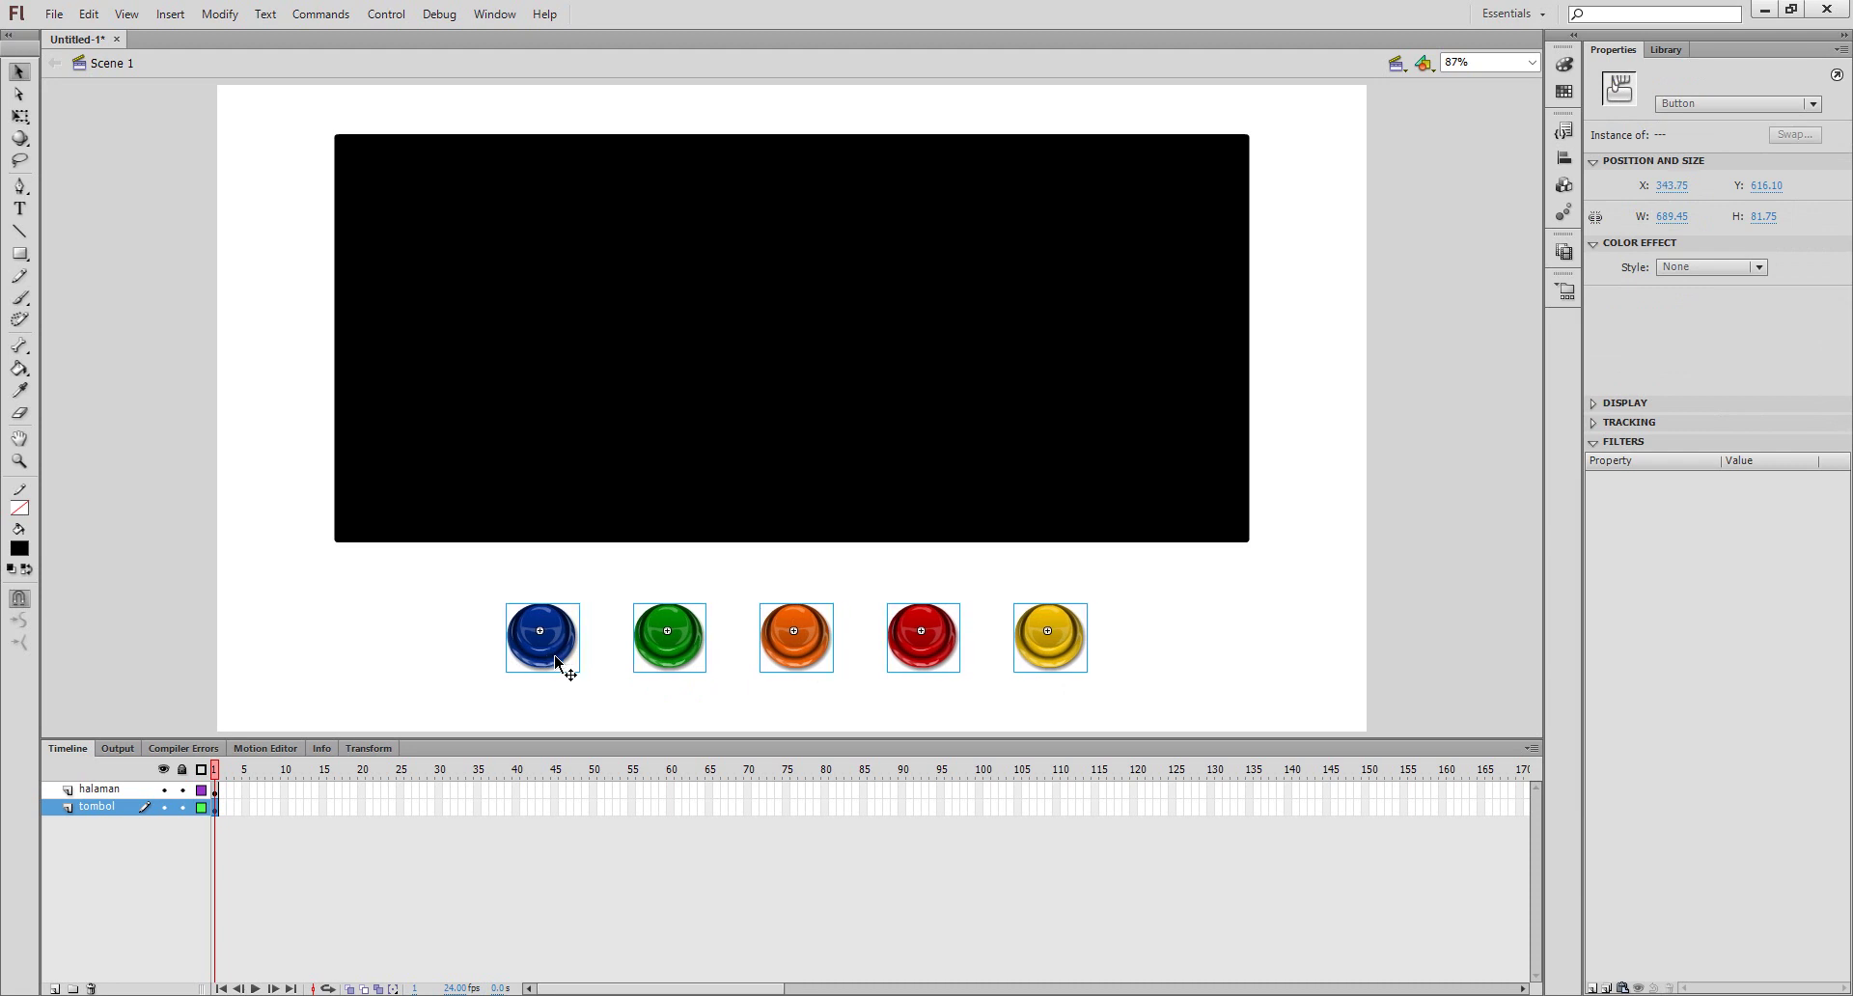
- Change the black rectangle's fill to bright light blue and deselect it
{"action": "left_click", "coordinate": [1025, 534]}
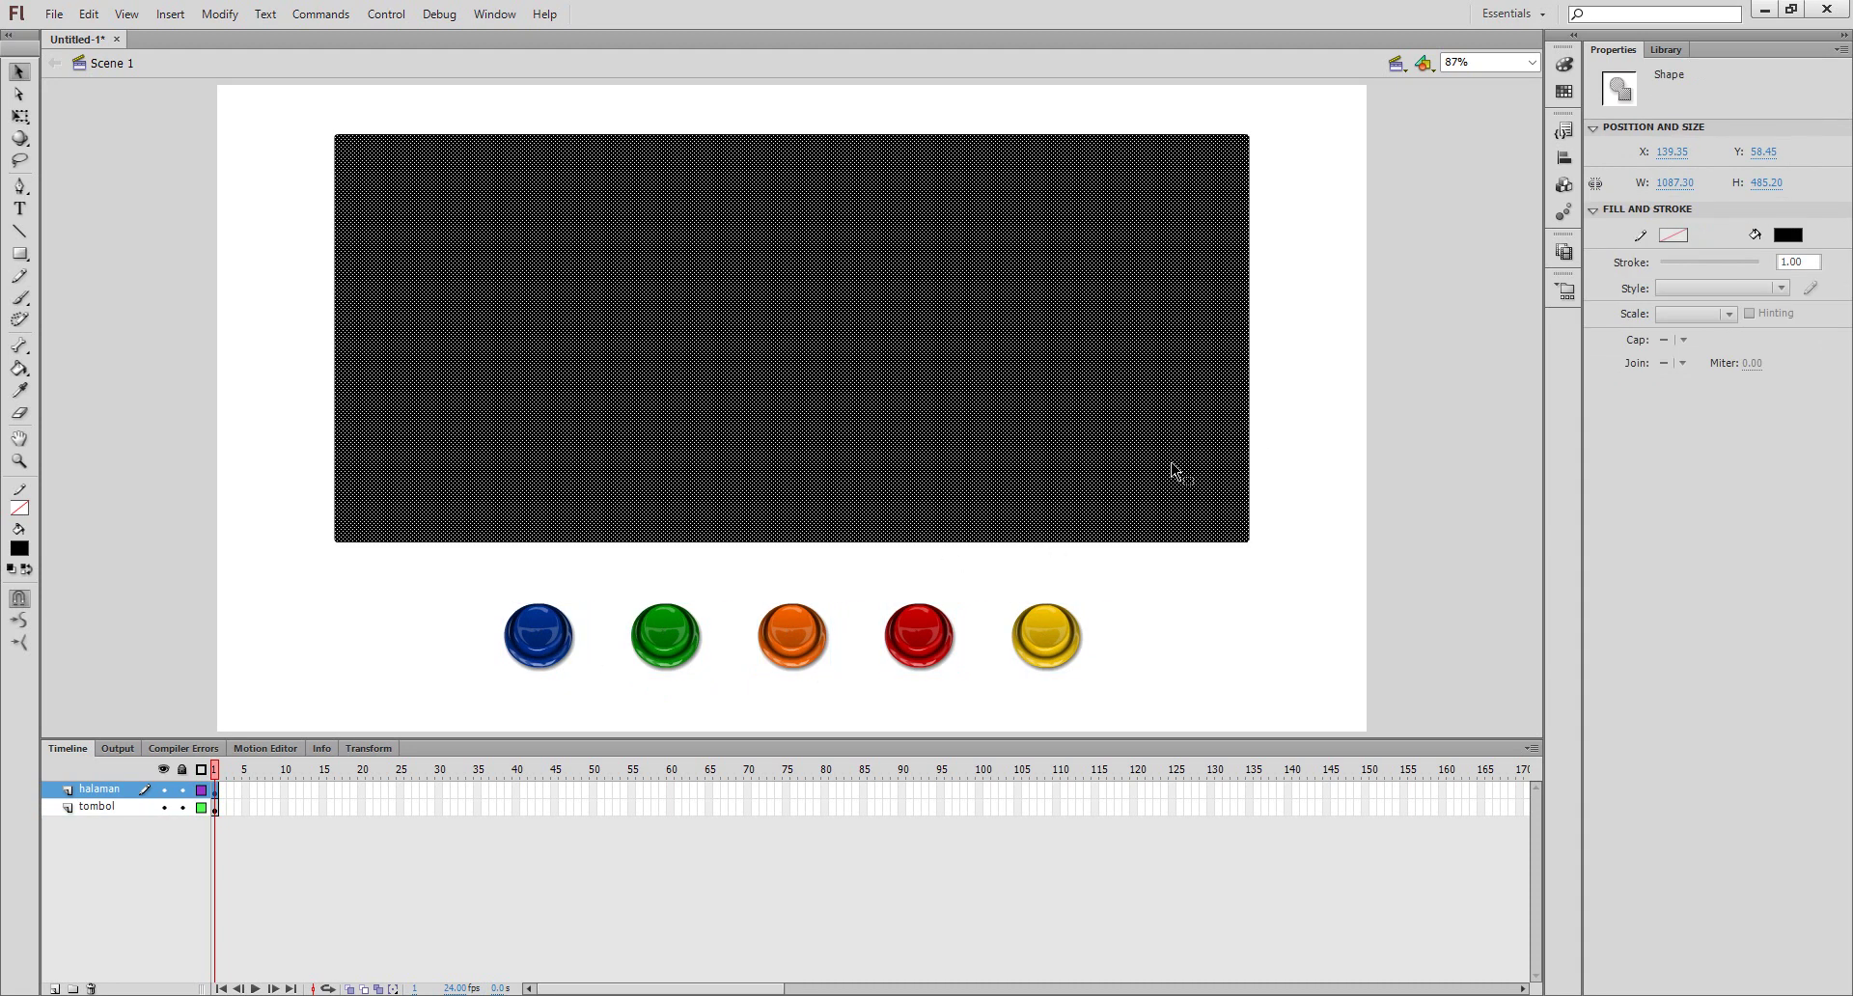
{"action": "left_click", "coordinate": [1788, 237]}
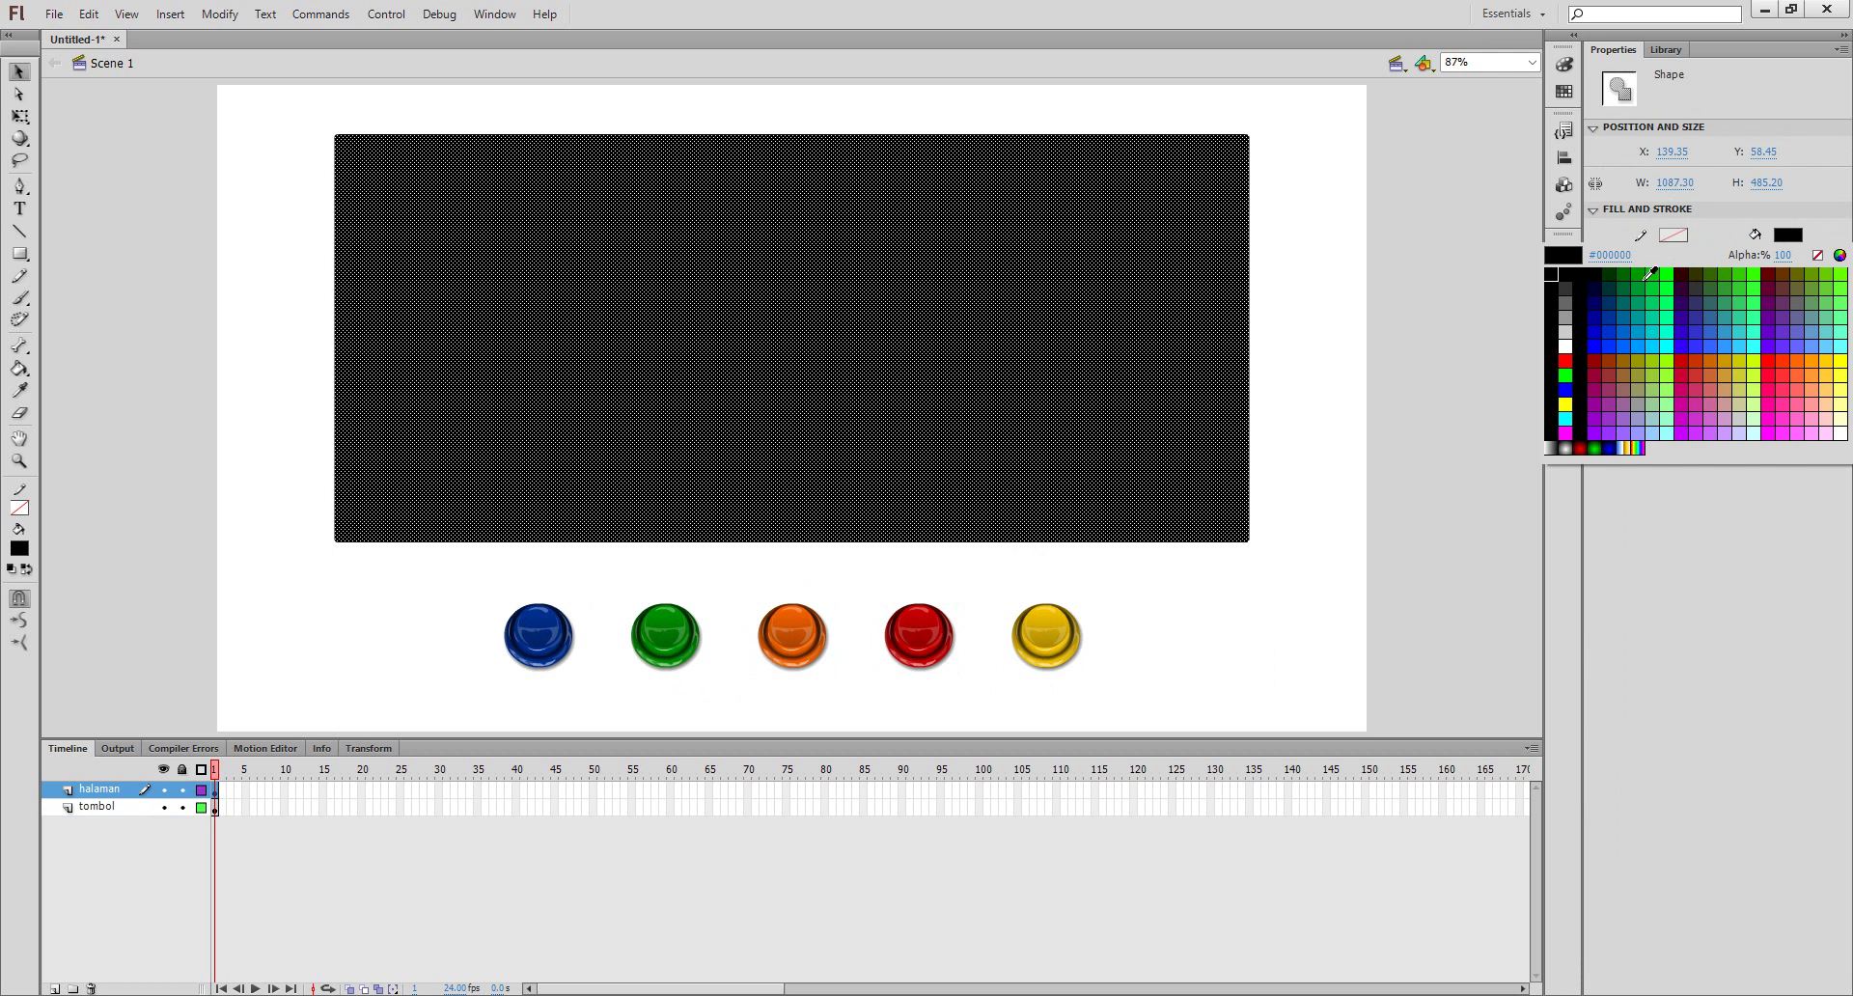
{"action": "left_click", "coordinate": [1656, 274]}
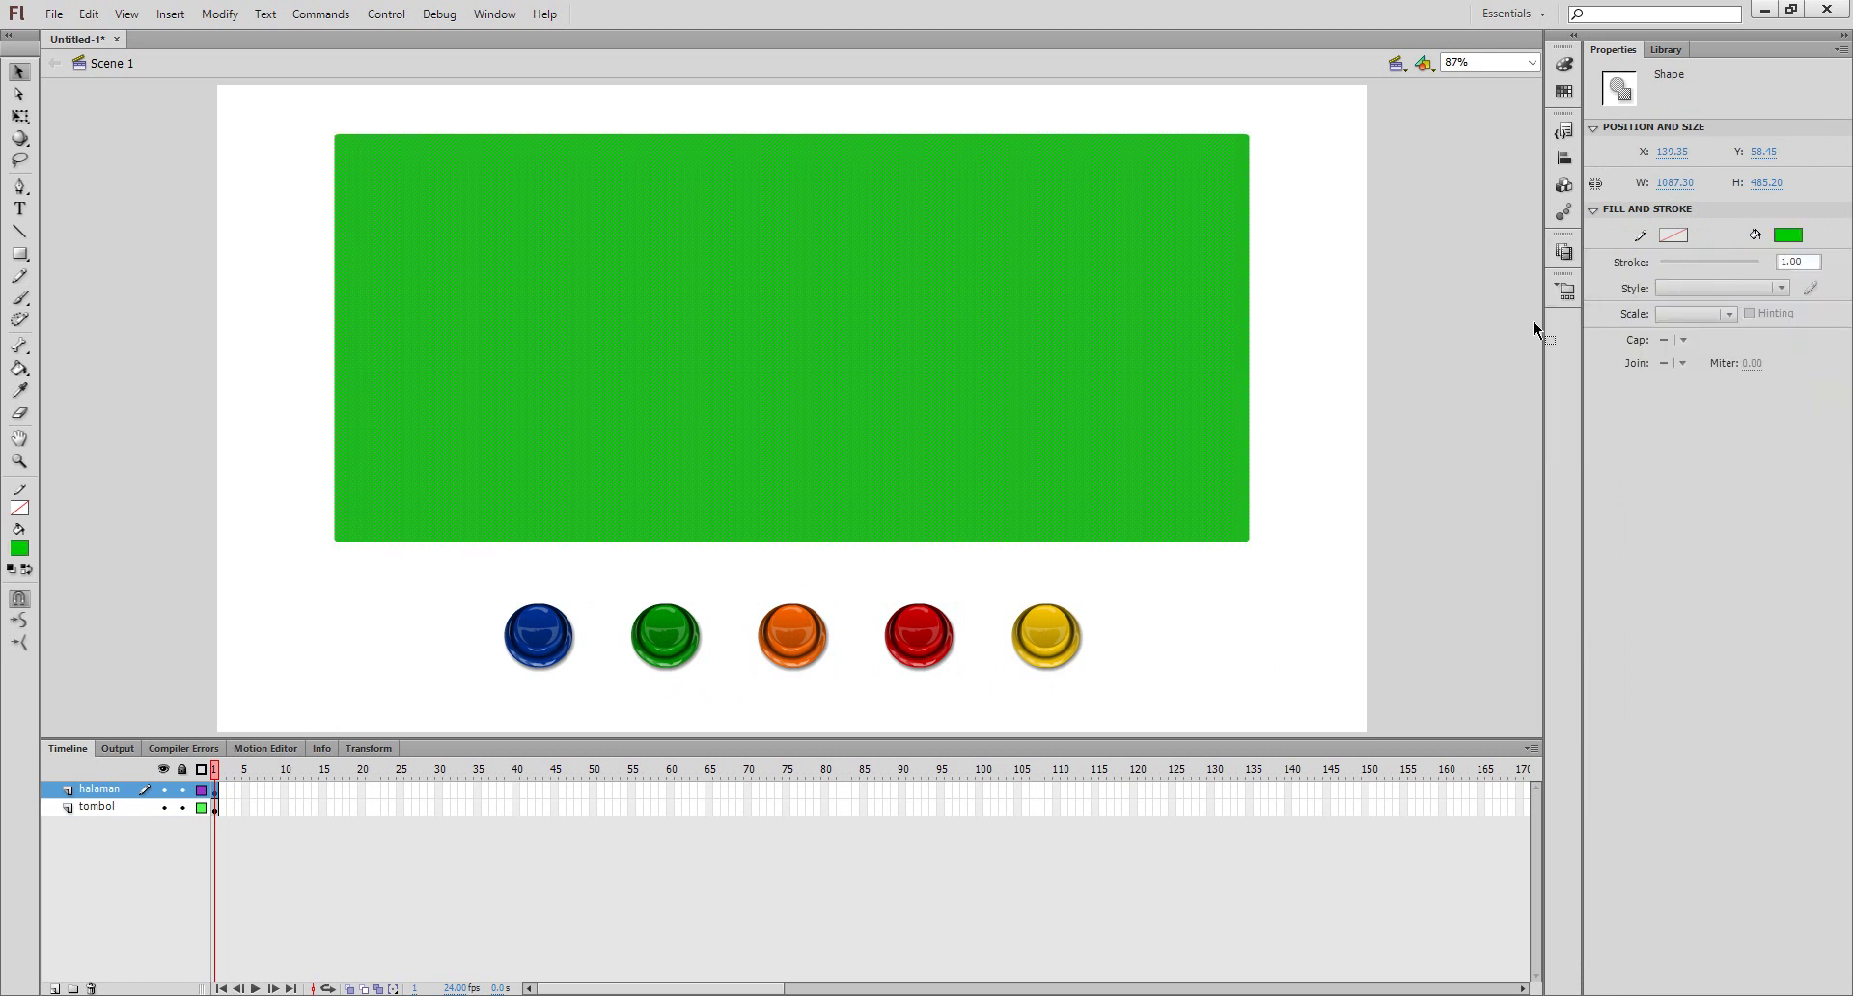
{"action": "left_click", "coordinate": [1786, 235]}
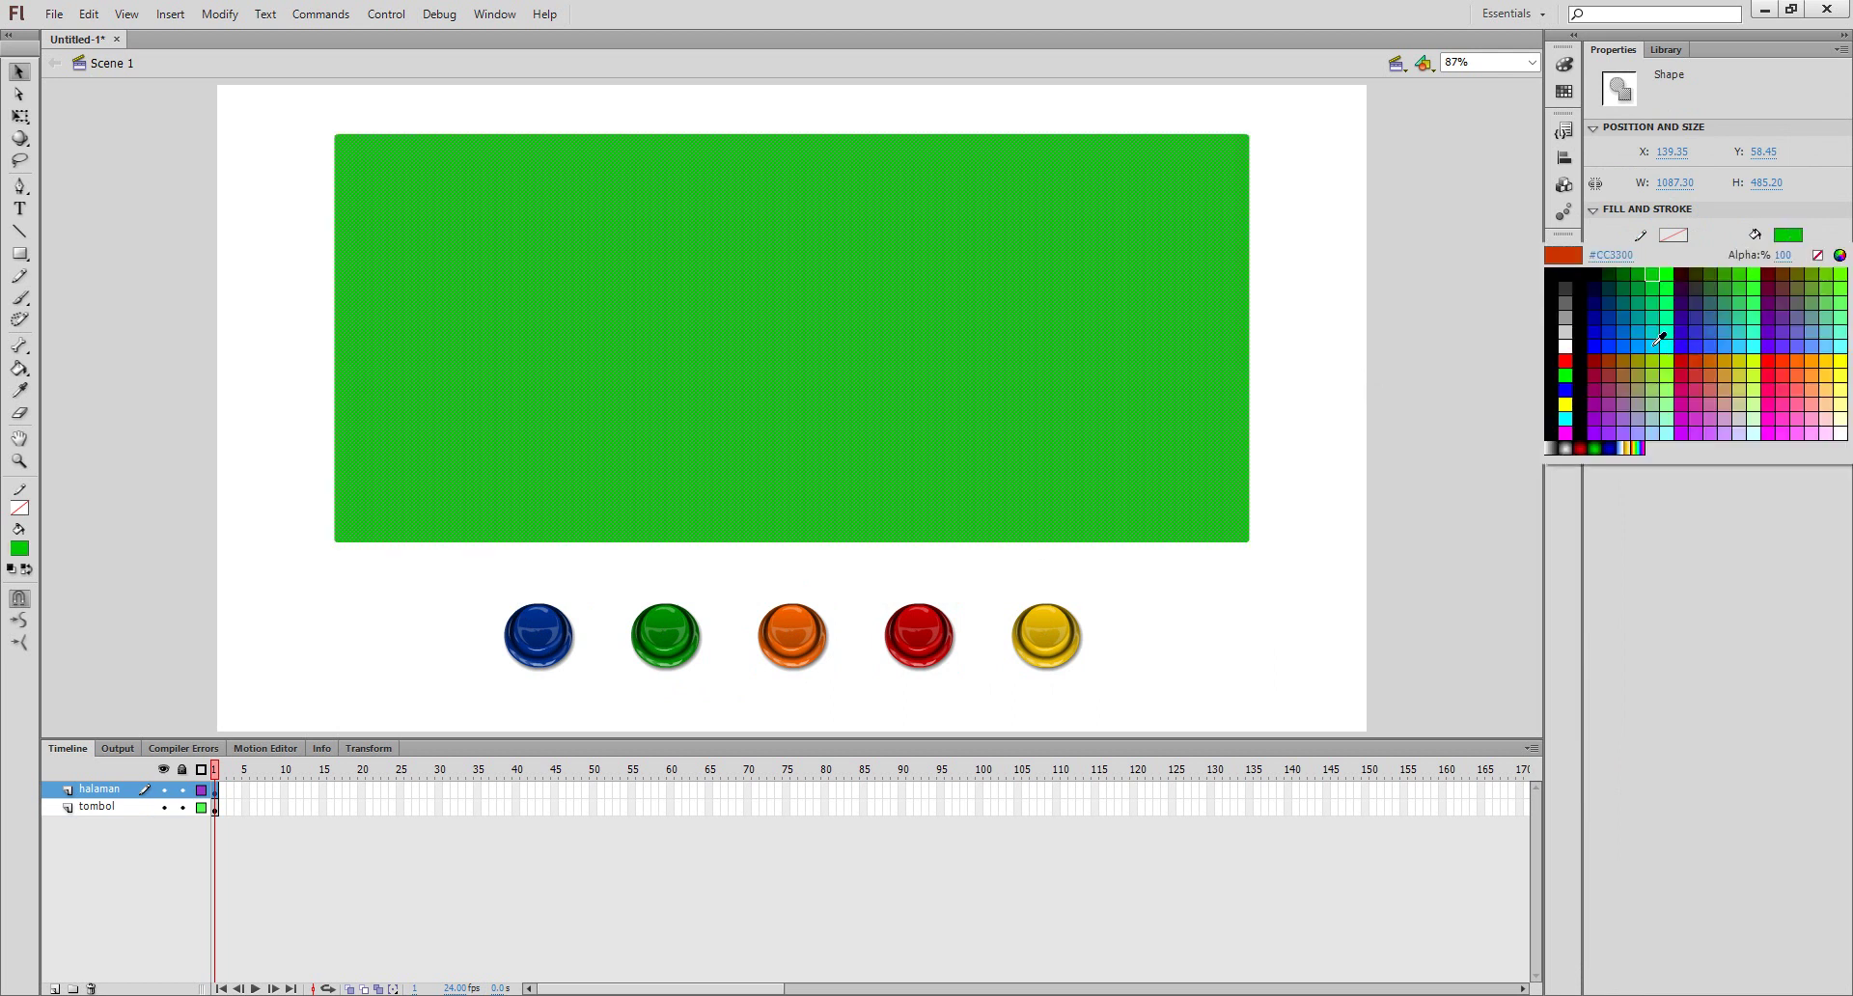
{"action": "left_click", "coordinate": [1666, 339]}
{"action": "left_click", "coordinate": [1267, 396]}
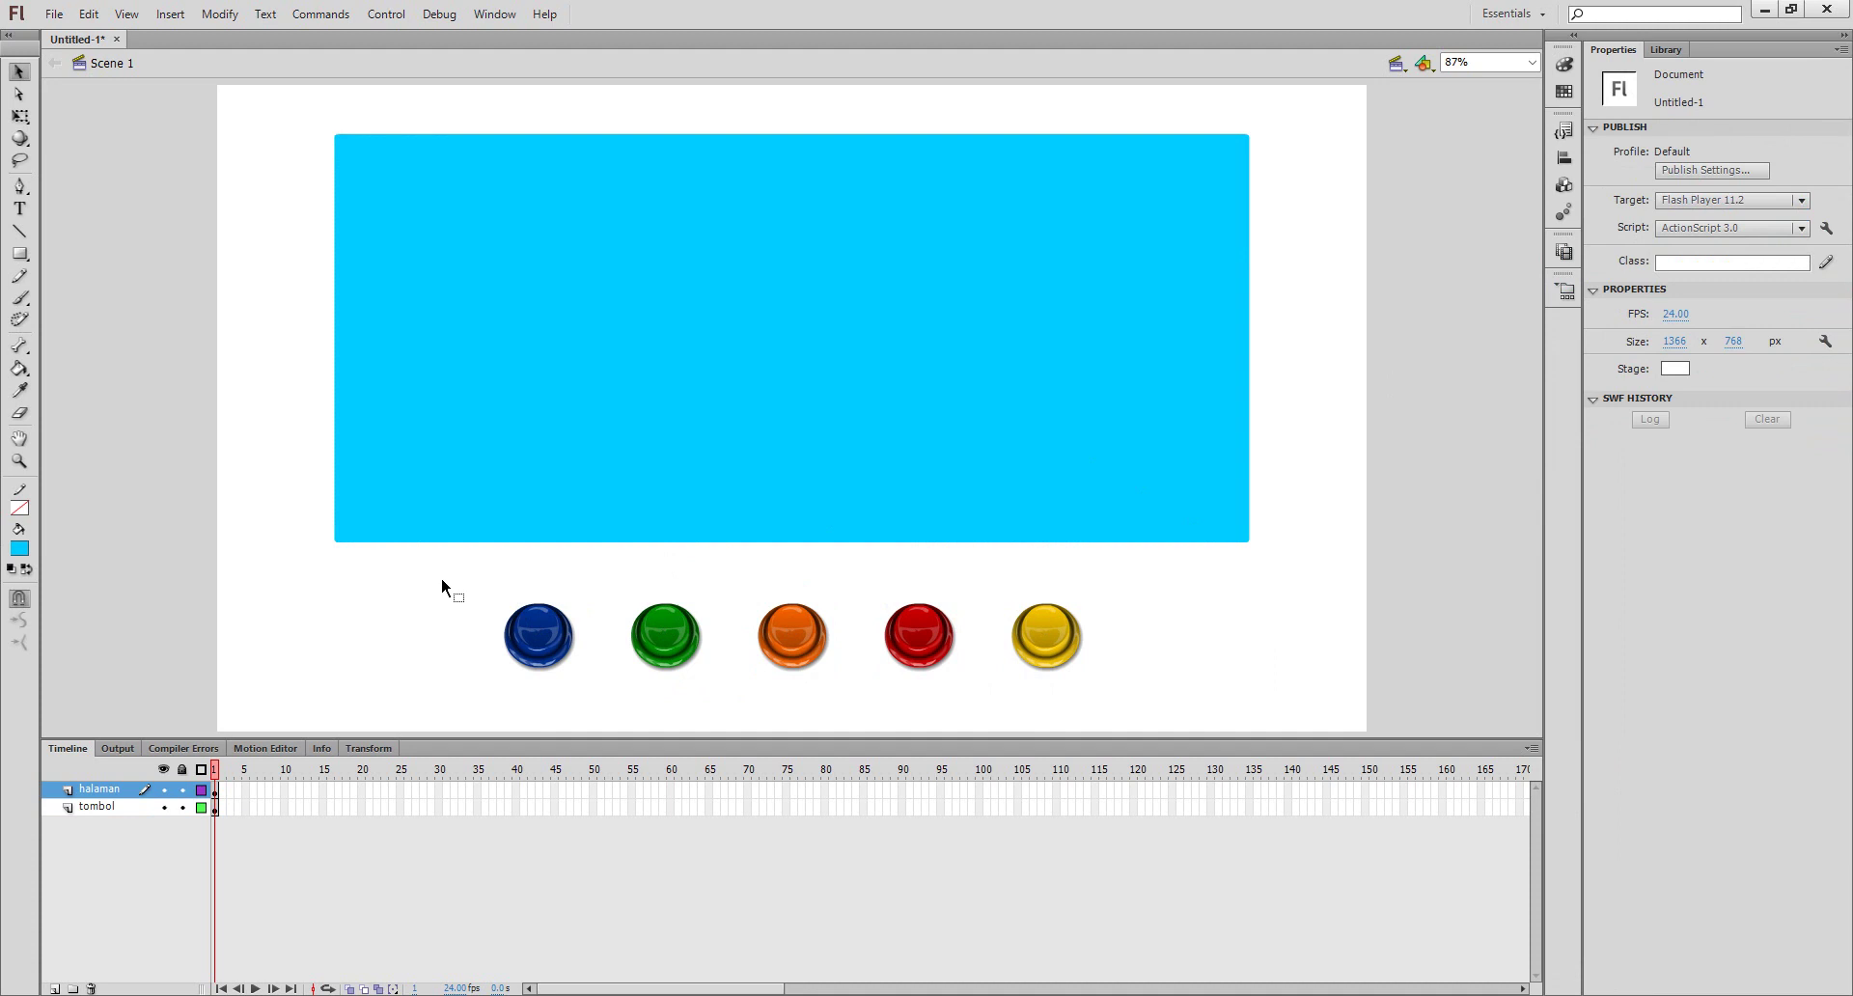
- Insert keyframes at frames 2, 3, 4 and 5 on the halaman layer
{"action": "right_click", "coordinate": [221, 792]}
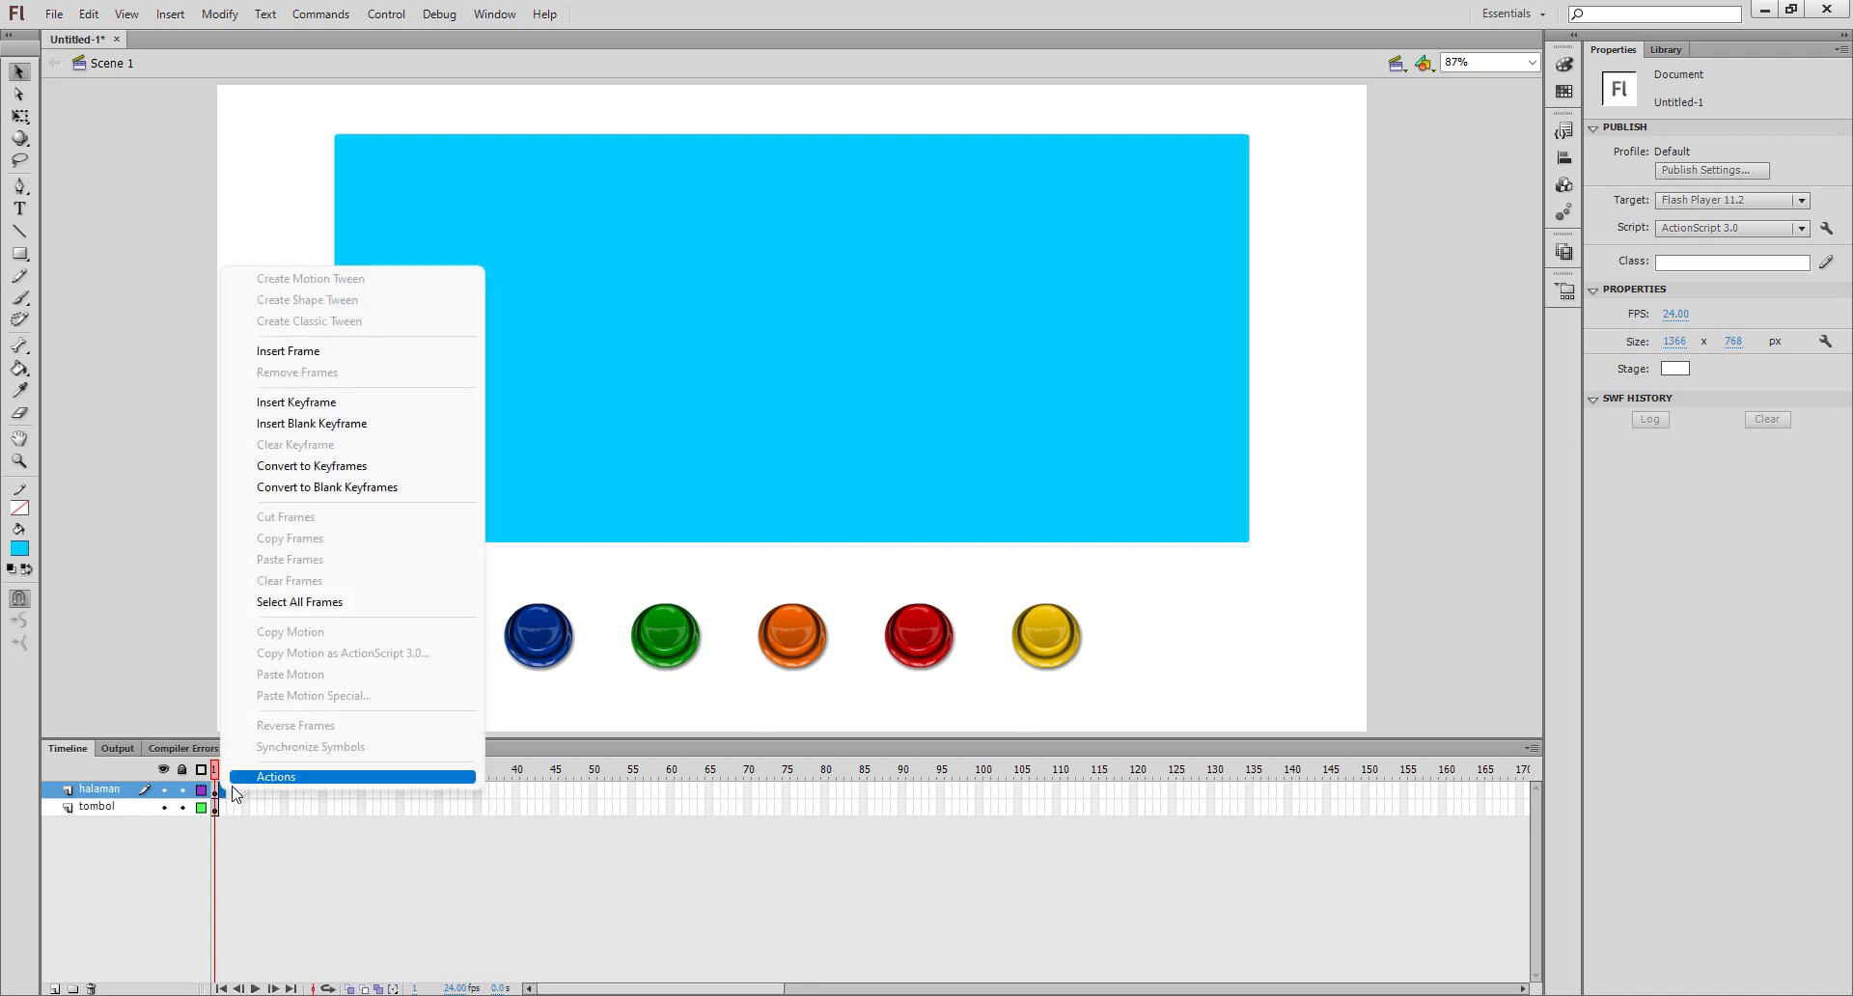
{"action": "left_click", "coordinate": [297, 401]}
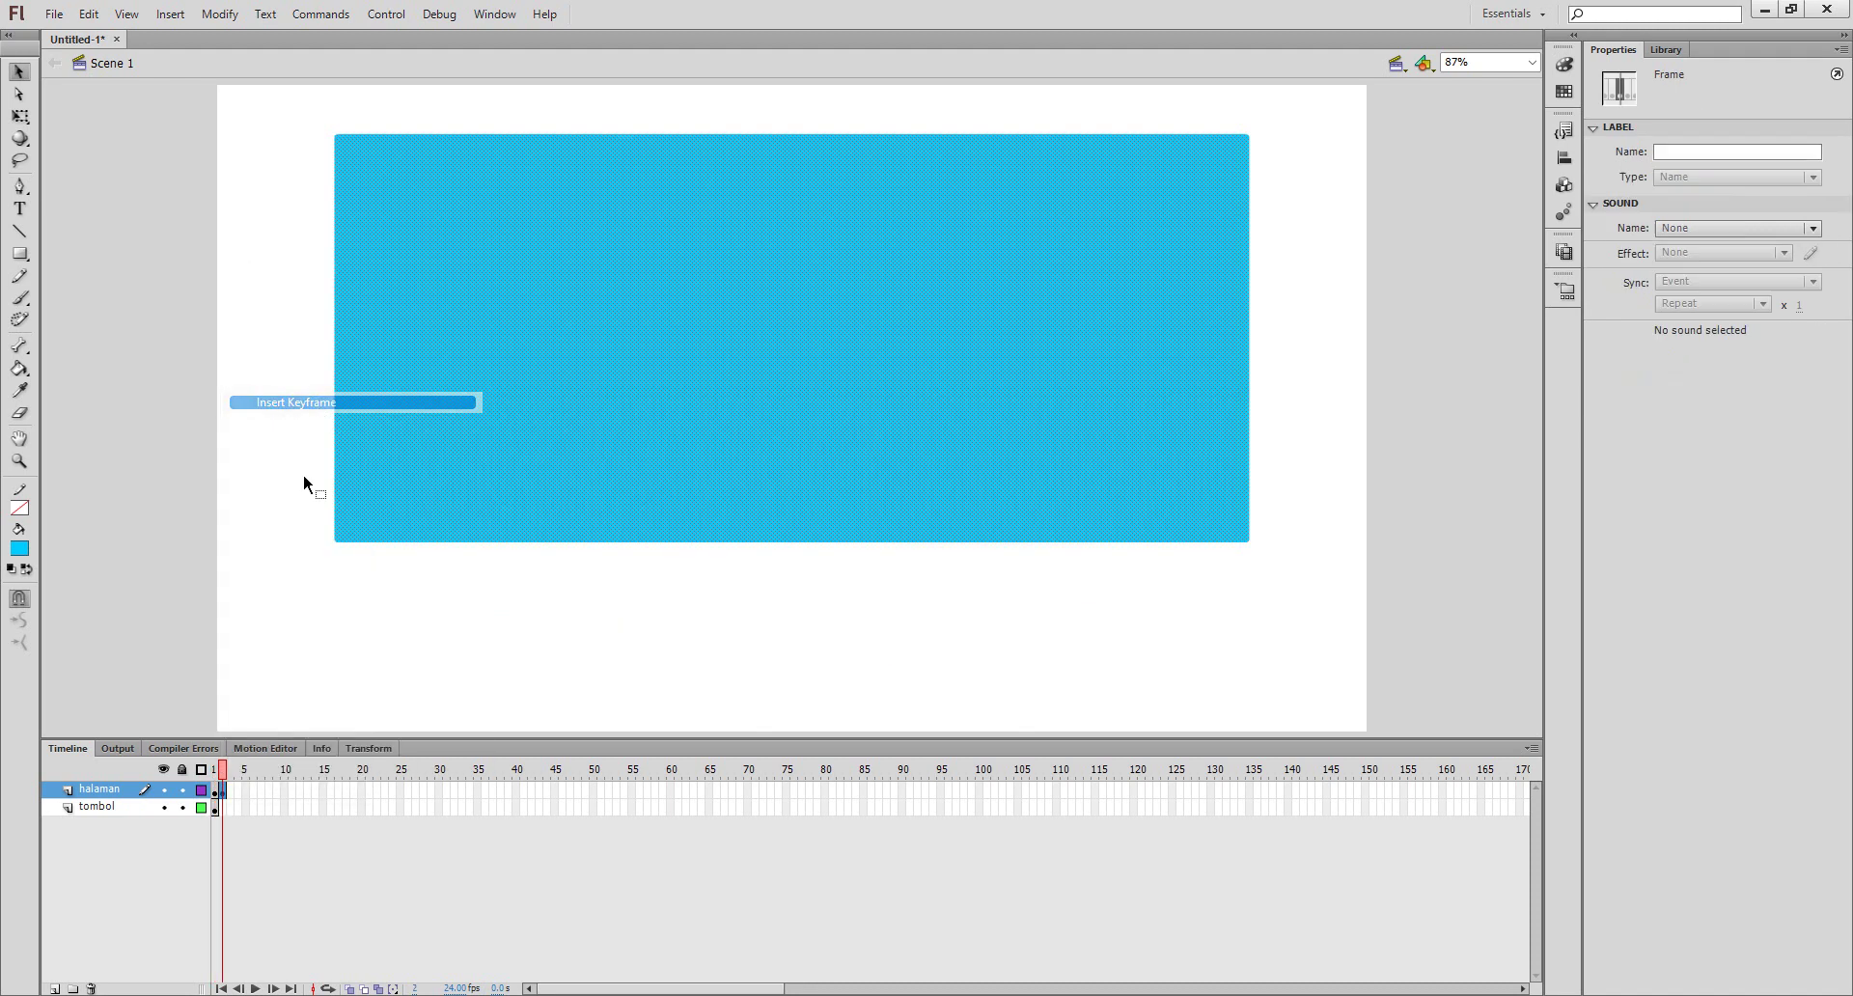
{"action": "right_click", "coordinate": [232, 797]}
{"action": "left_click", "coordinate": [296, 402]}
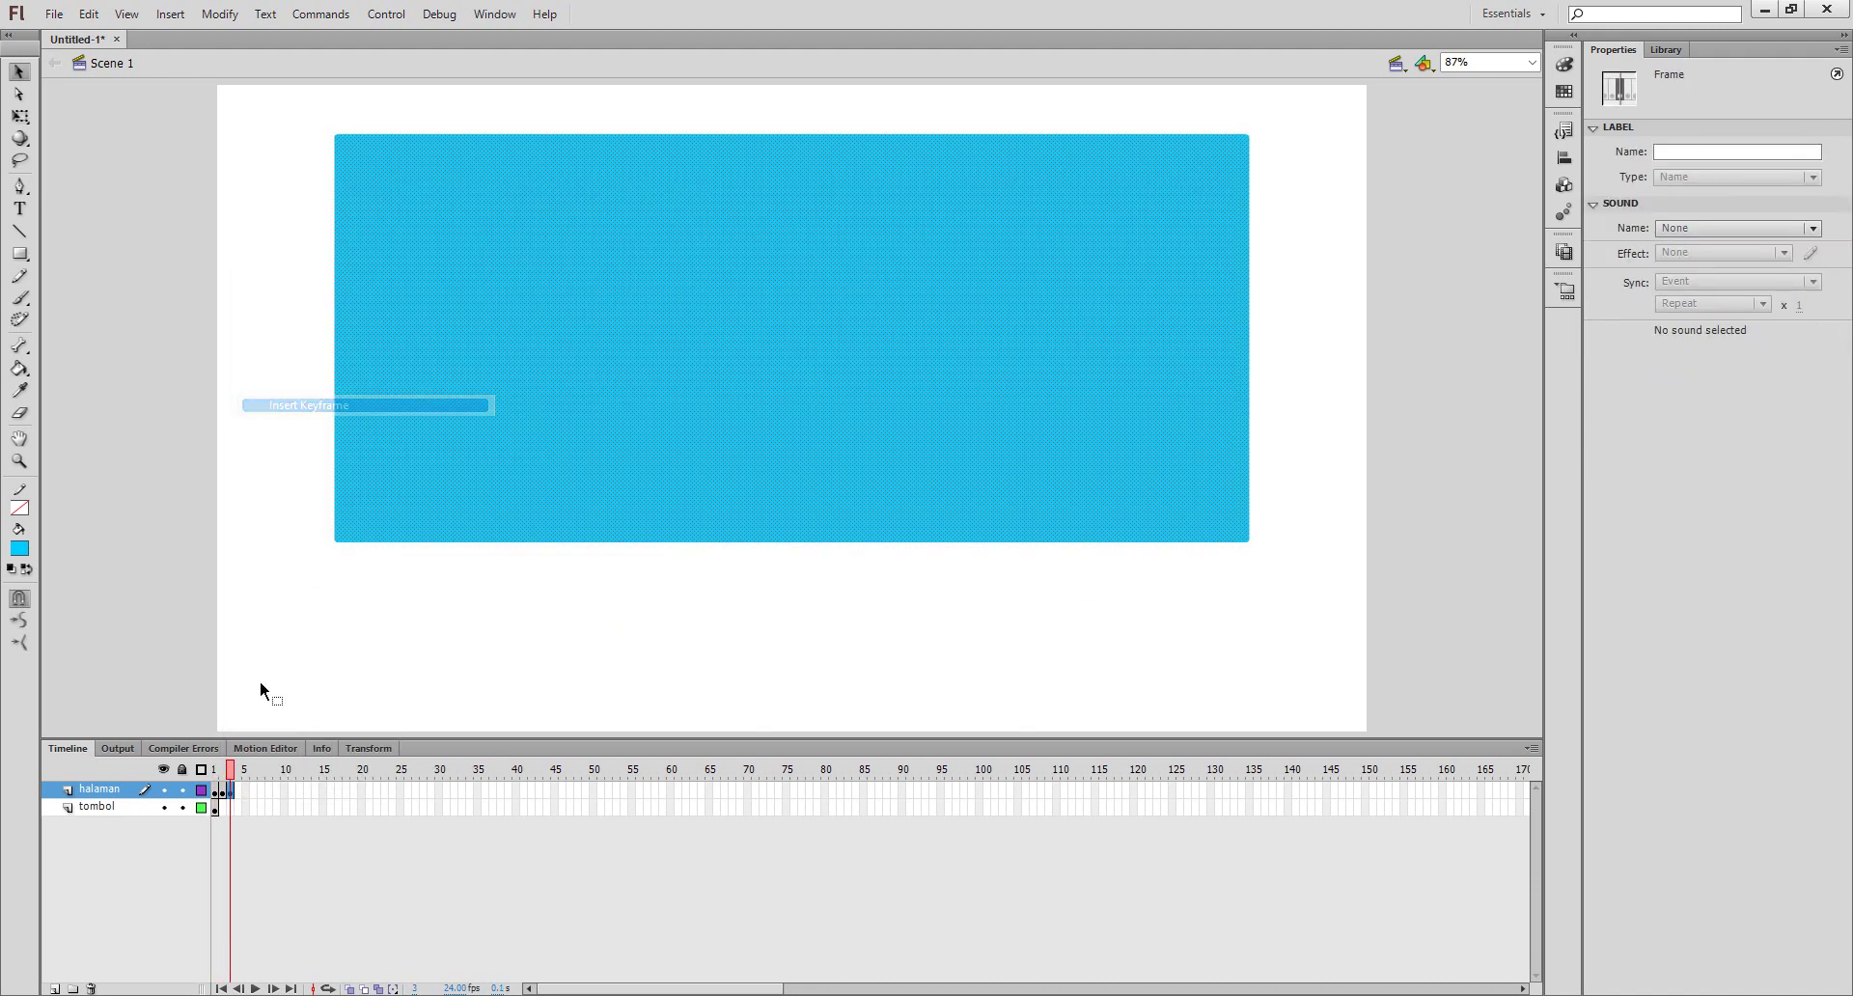
{"action": "right_click", "coordinate": [241, 793]}
{"action": "left_click", "coordinate": [296, 401]}
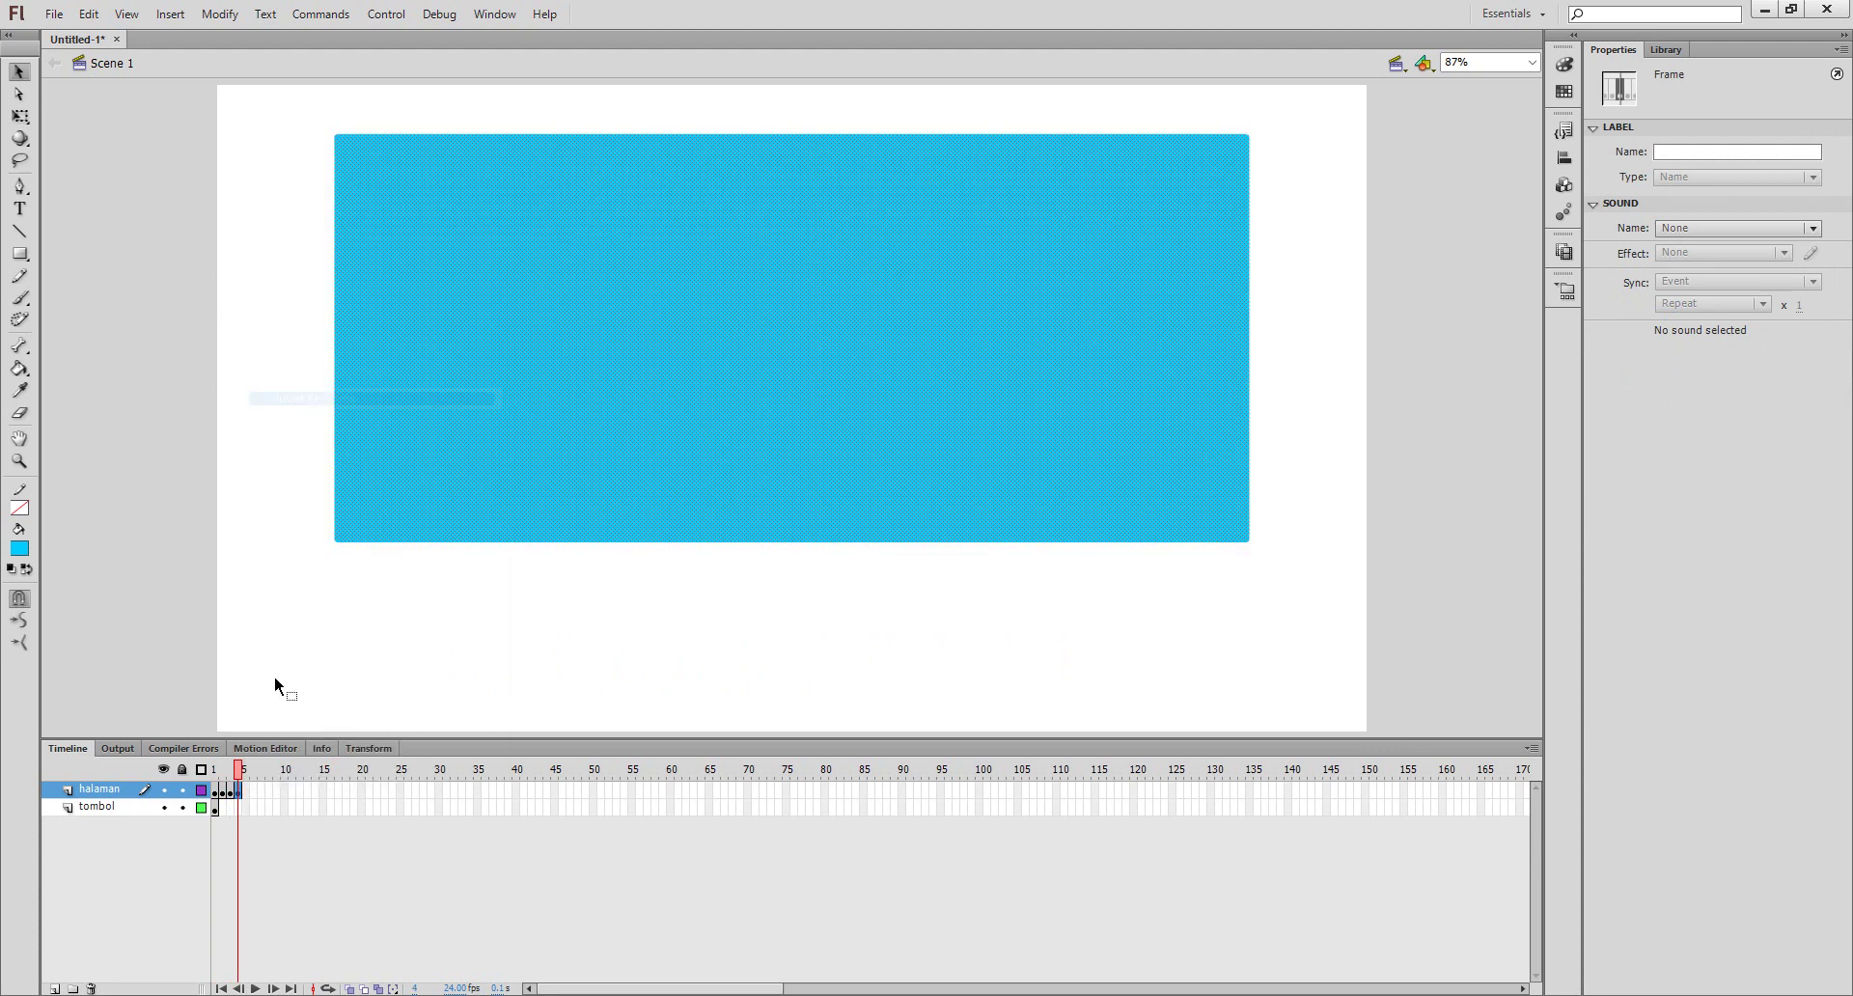
{"action": "right_click", "coordinate": [248, 795]}
{"action": "left_click", "coordinate": [296, 403]}
- Extend the tombol layer to frame 5 with a regular frame, then select the blue button
{"action": "right_click", "coordinate": [246, 807]}
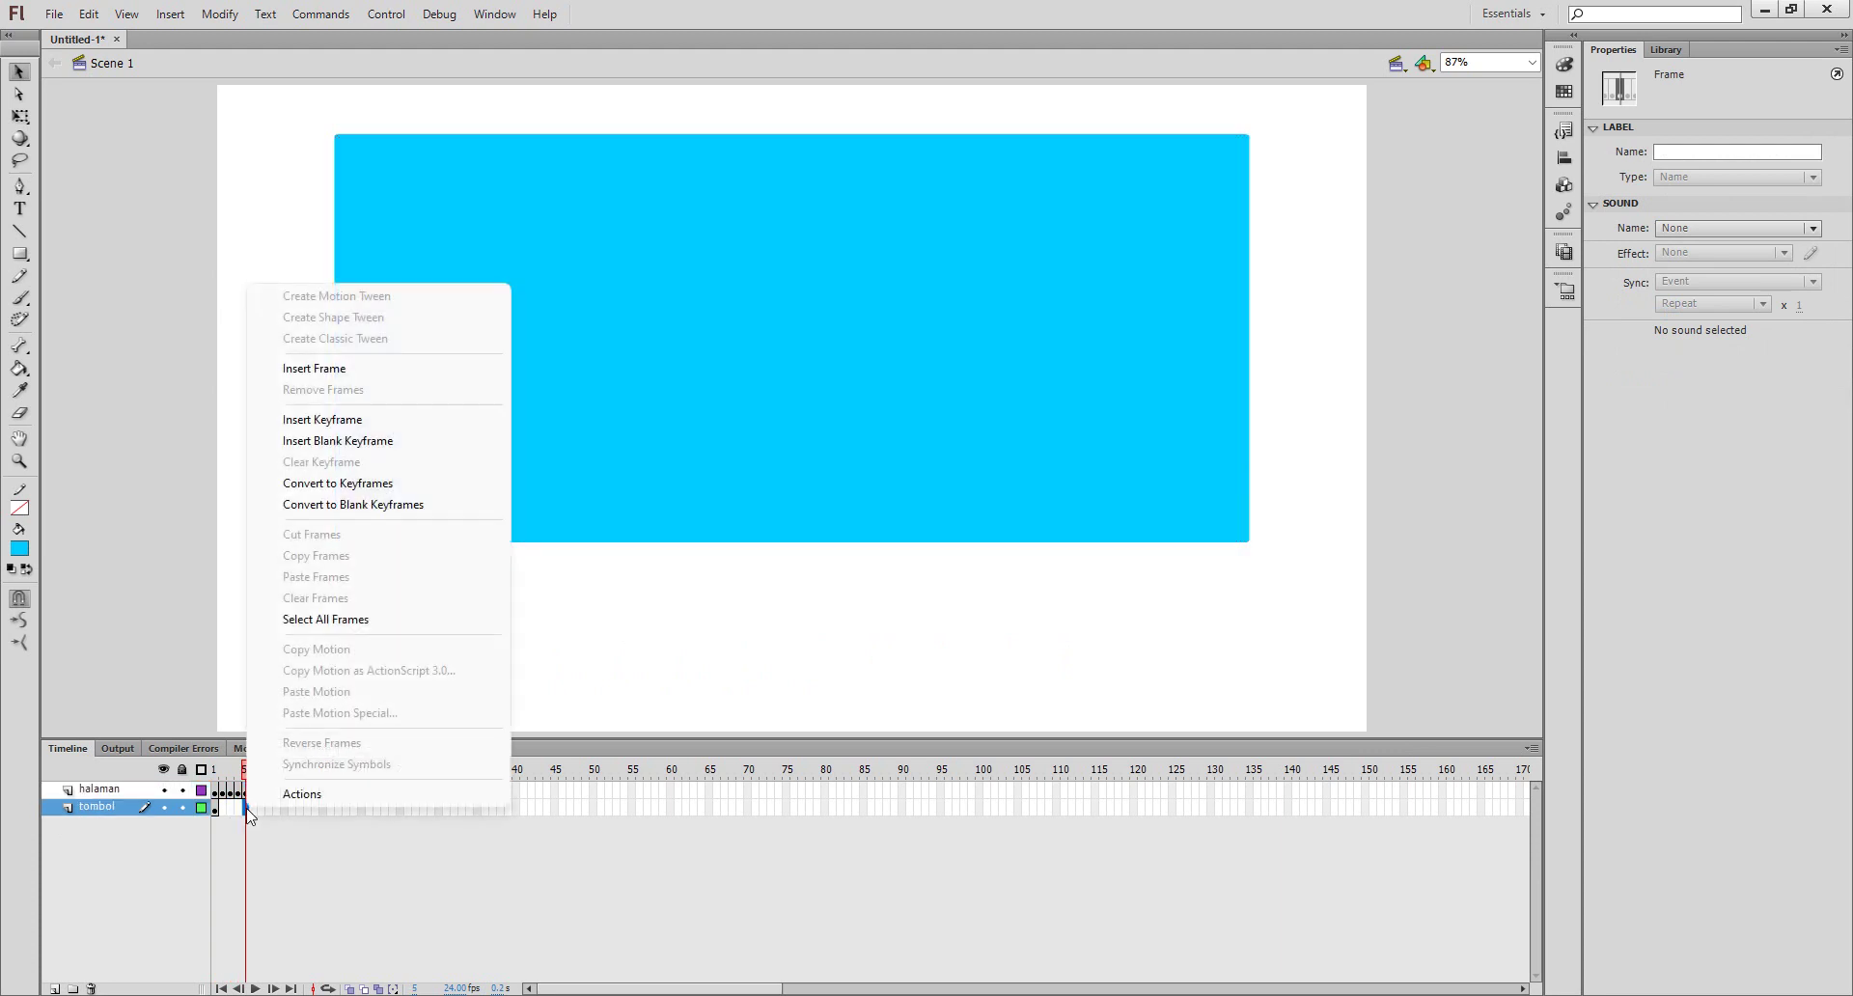
{"action": "left_click", "coordinate": [382, 370]}
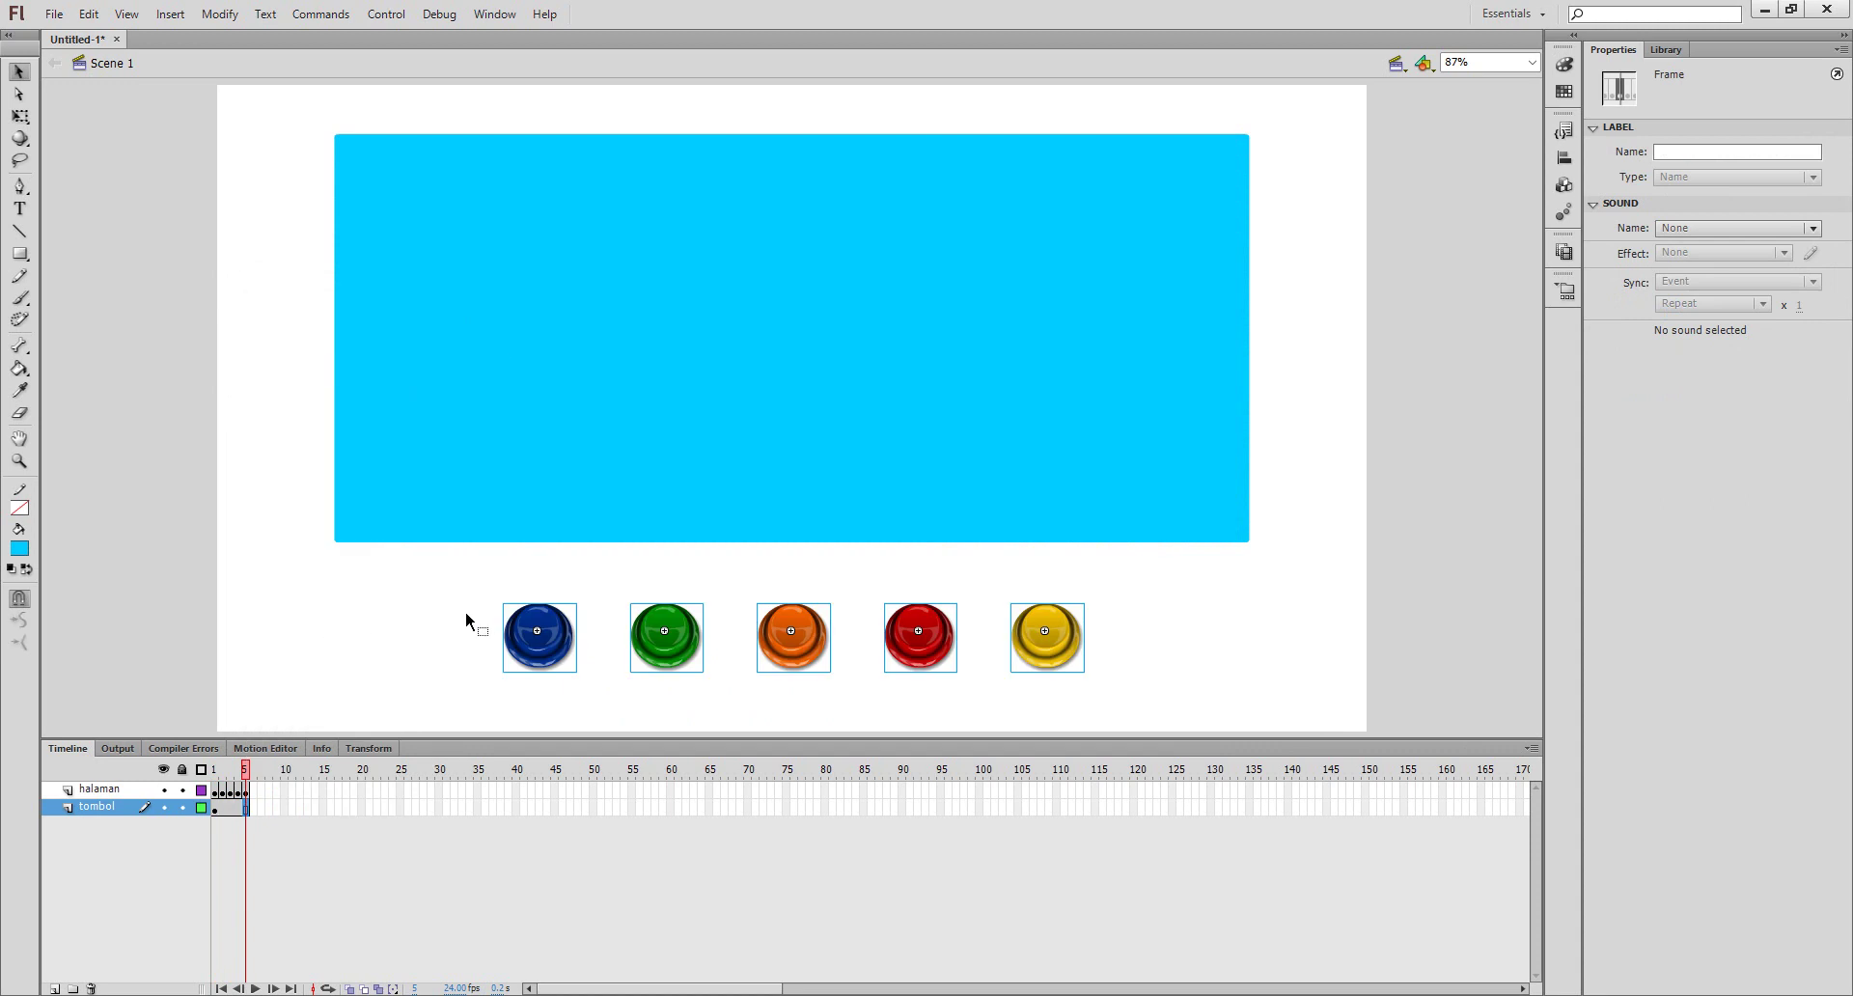
{"action": "left_click", "coordinate": [357, 641]}
{"action": "left_click", "coordinate": [538, 632]}
- Open the Actions editor for the tombol layer's first frame and shorten its window to uncover the buttons
{"action": "left_click", "coordinate": [215, 769]}
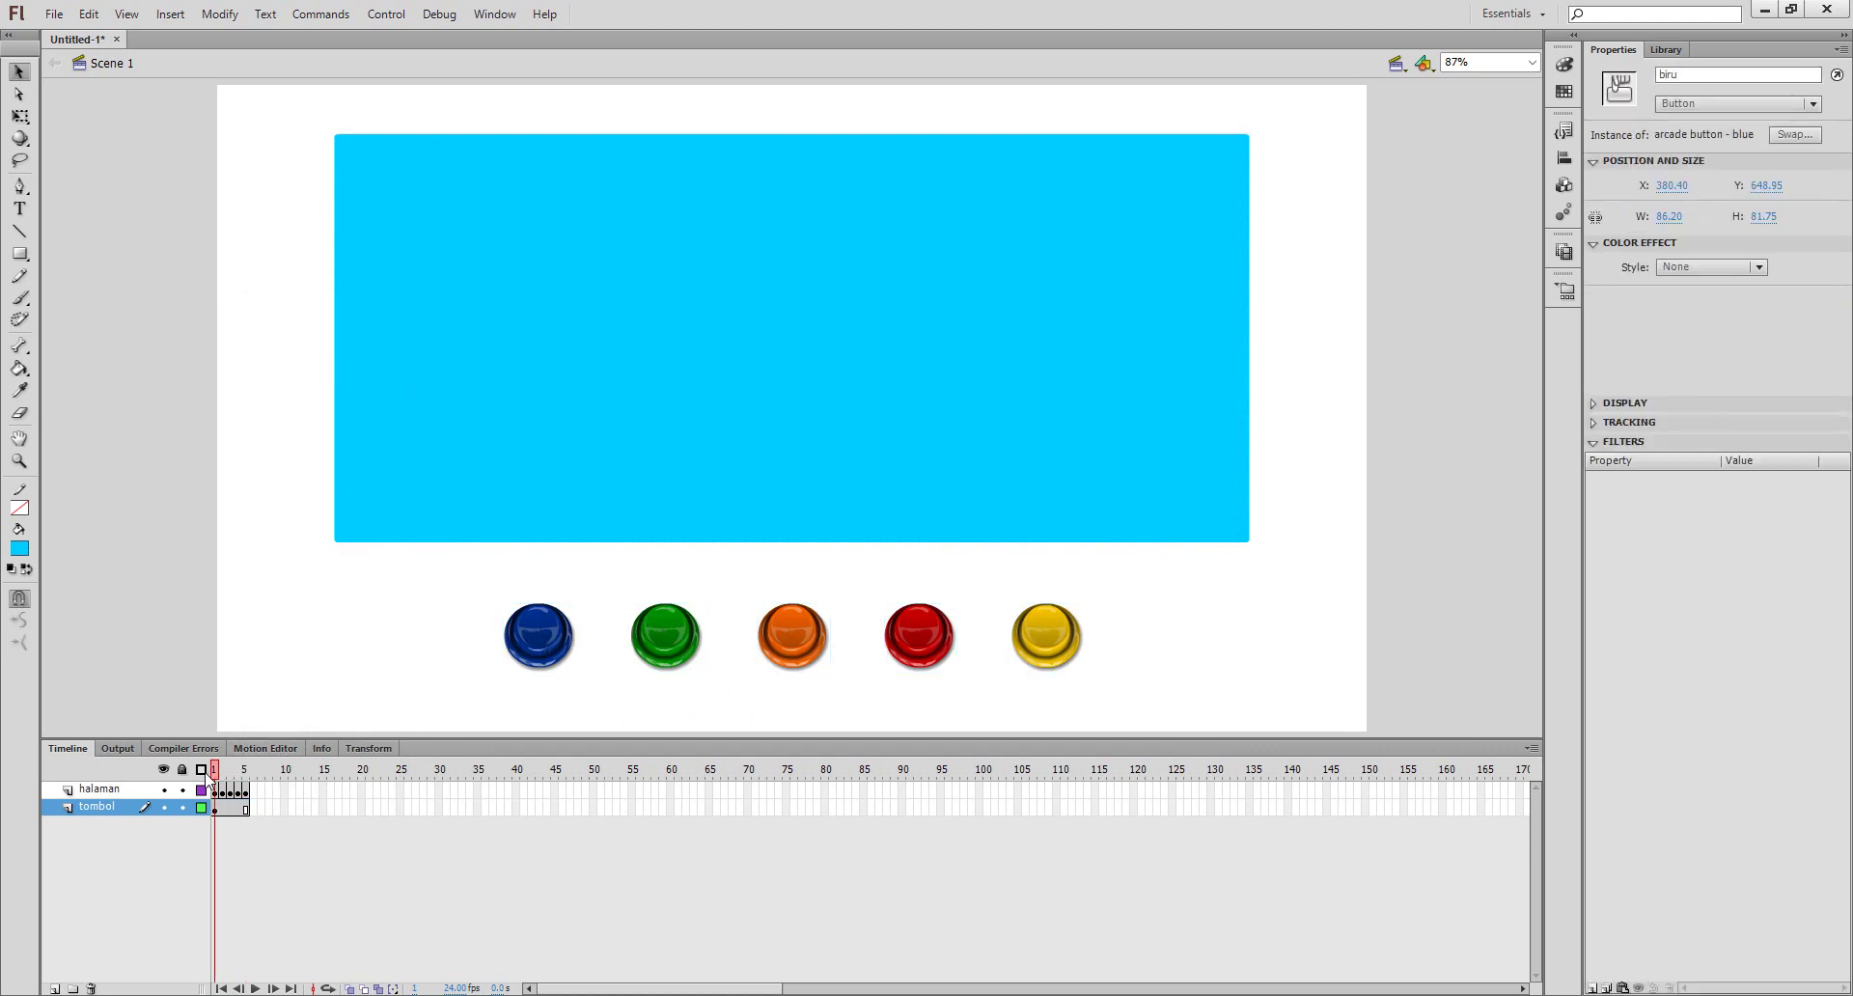
{"action": "left_click", "coordinate": [538, 635]}
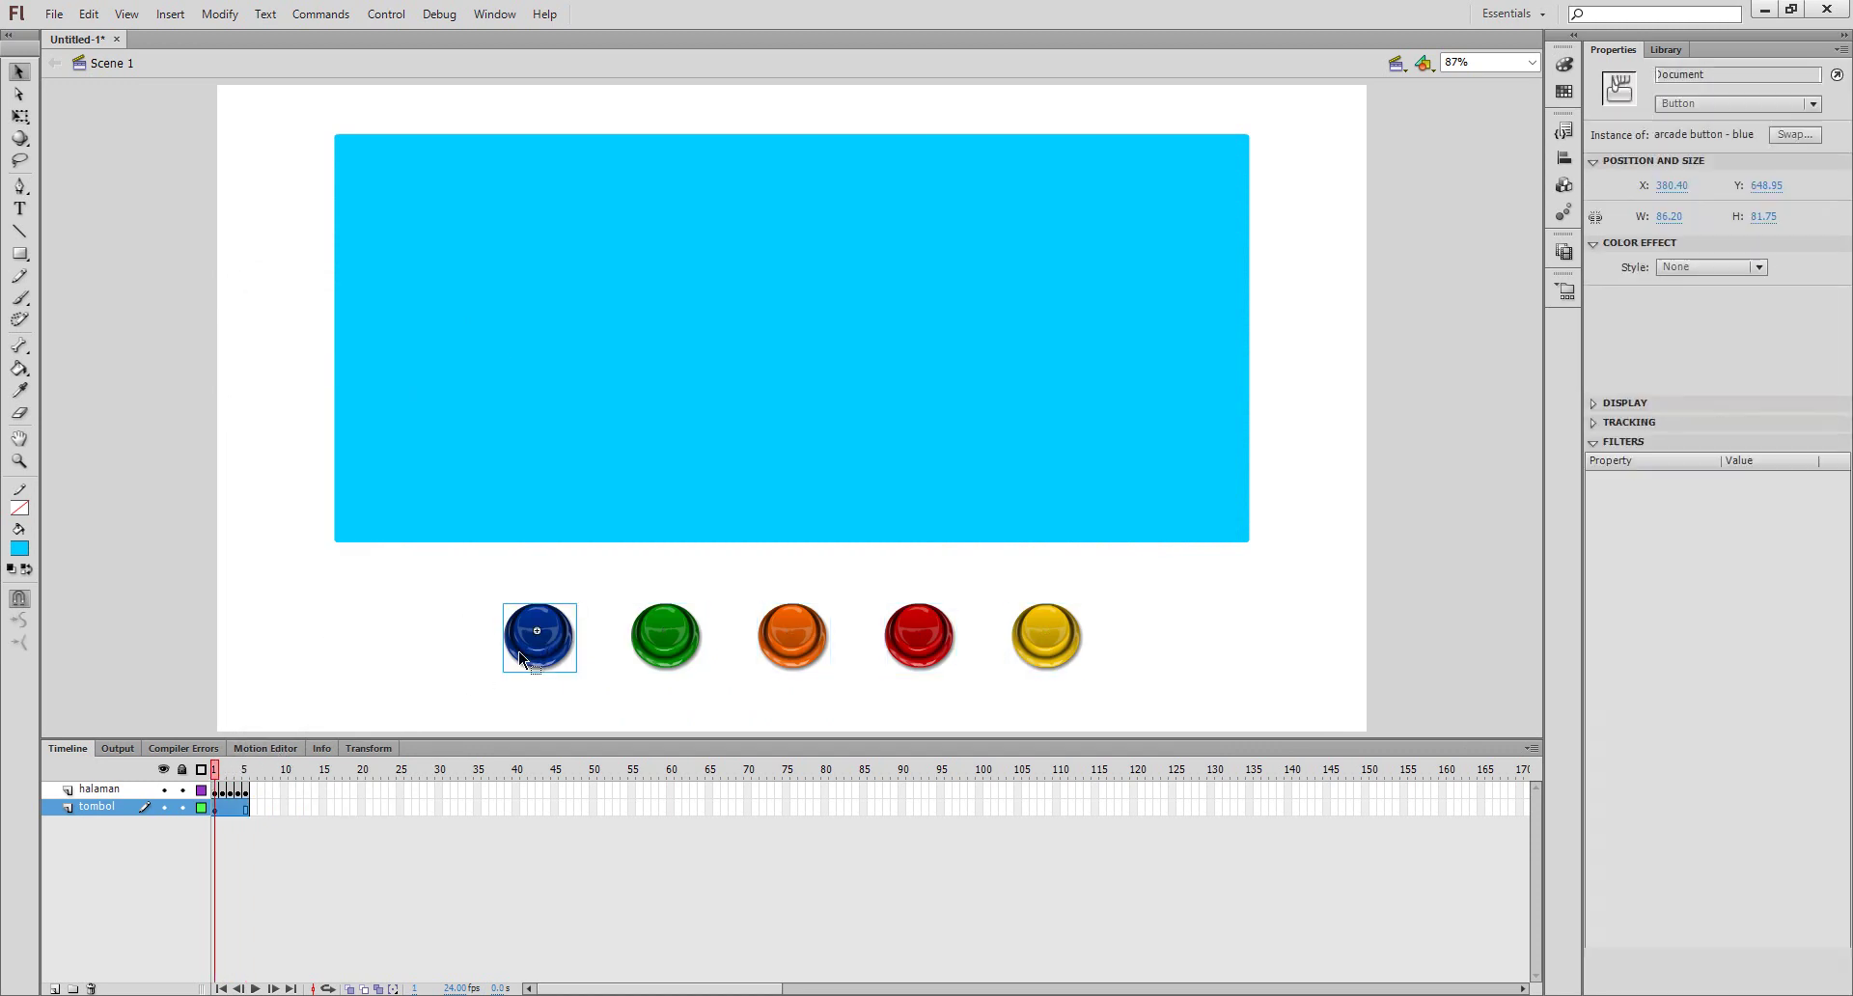
{"action": "right_click", "coordinate": [218, 811]}
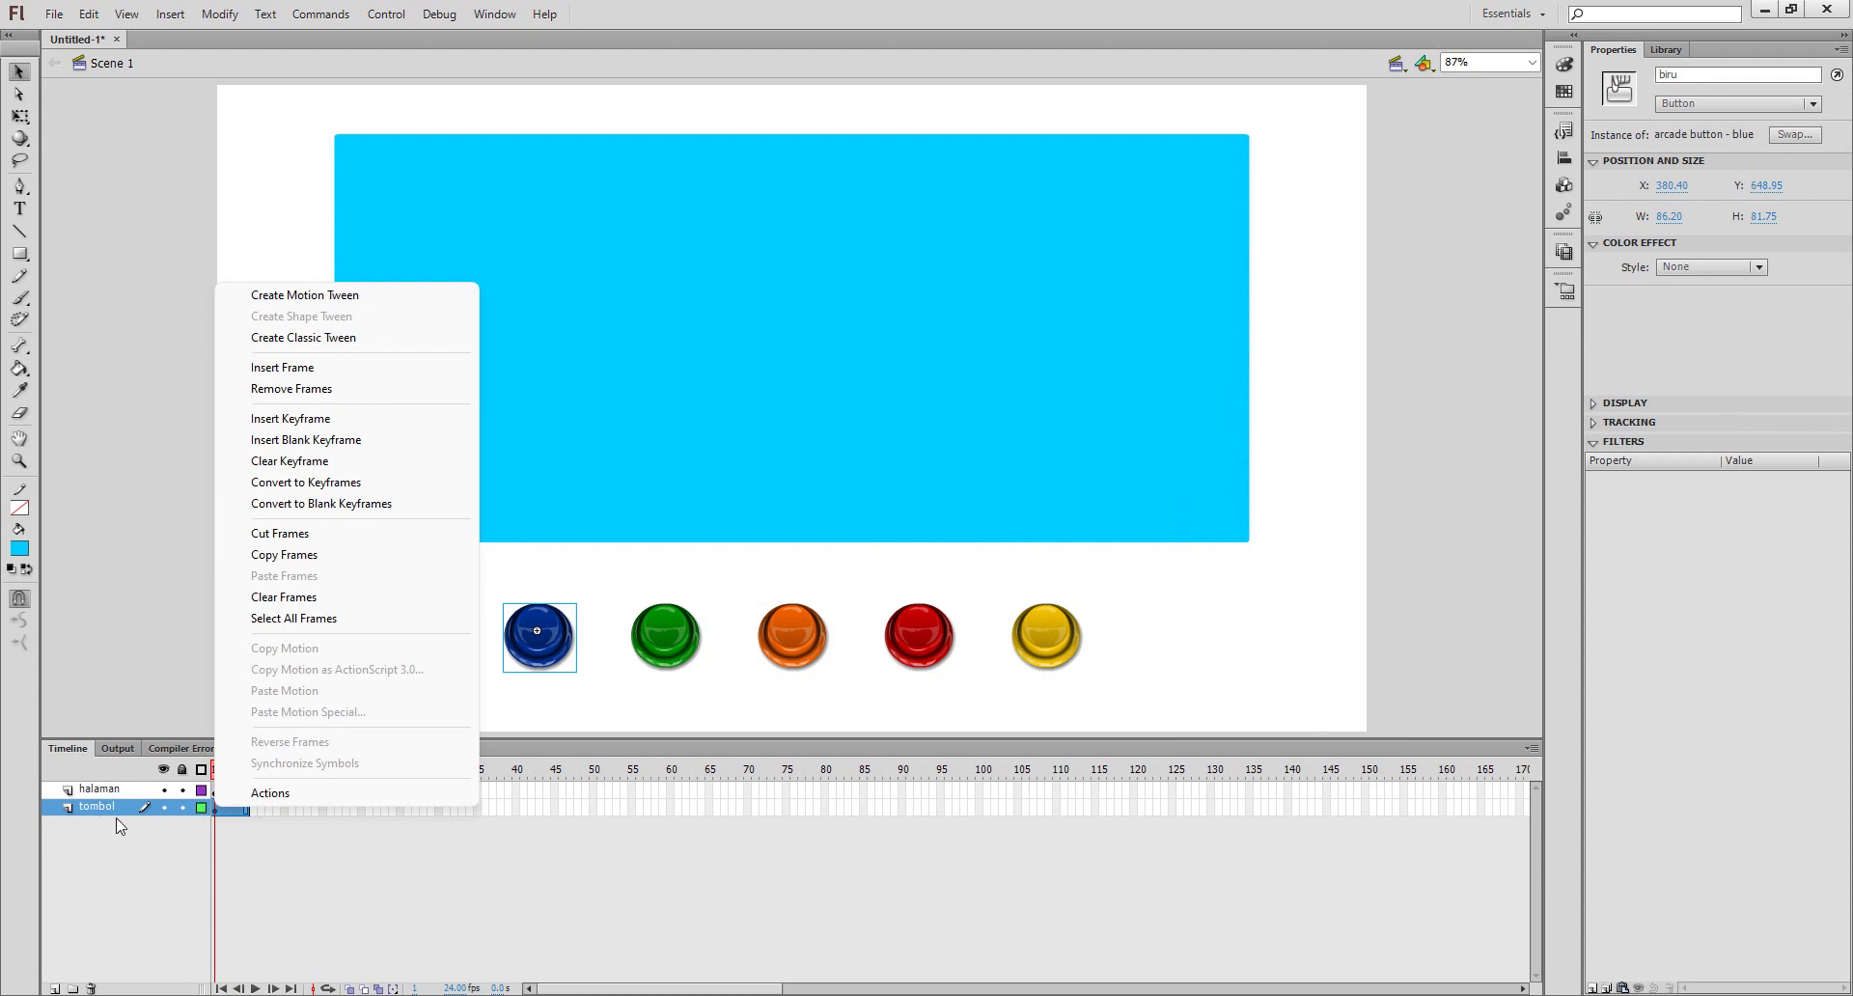
{"action": "left_click", "coordinate": [253, 793]}
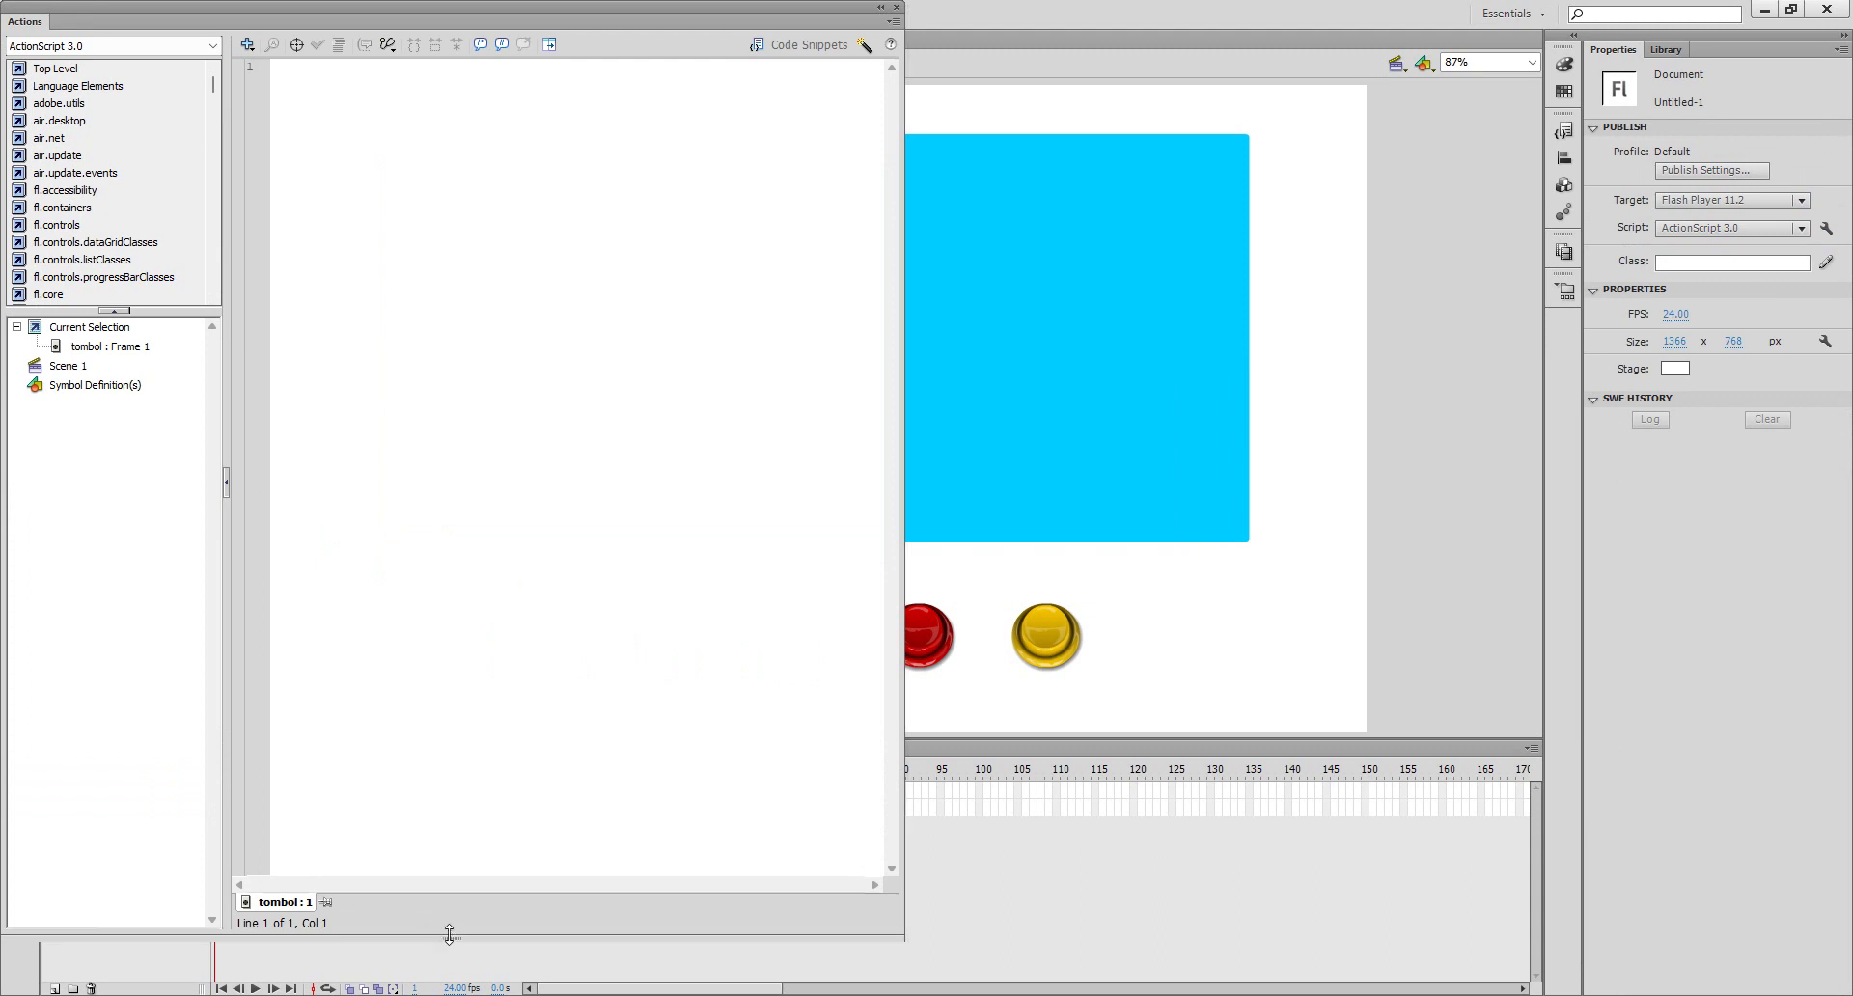
{"action": "left_click_drag", "start_coordinate": [444, 941], "coordinate": [398, 485]}
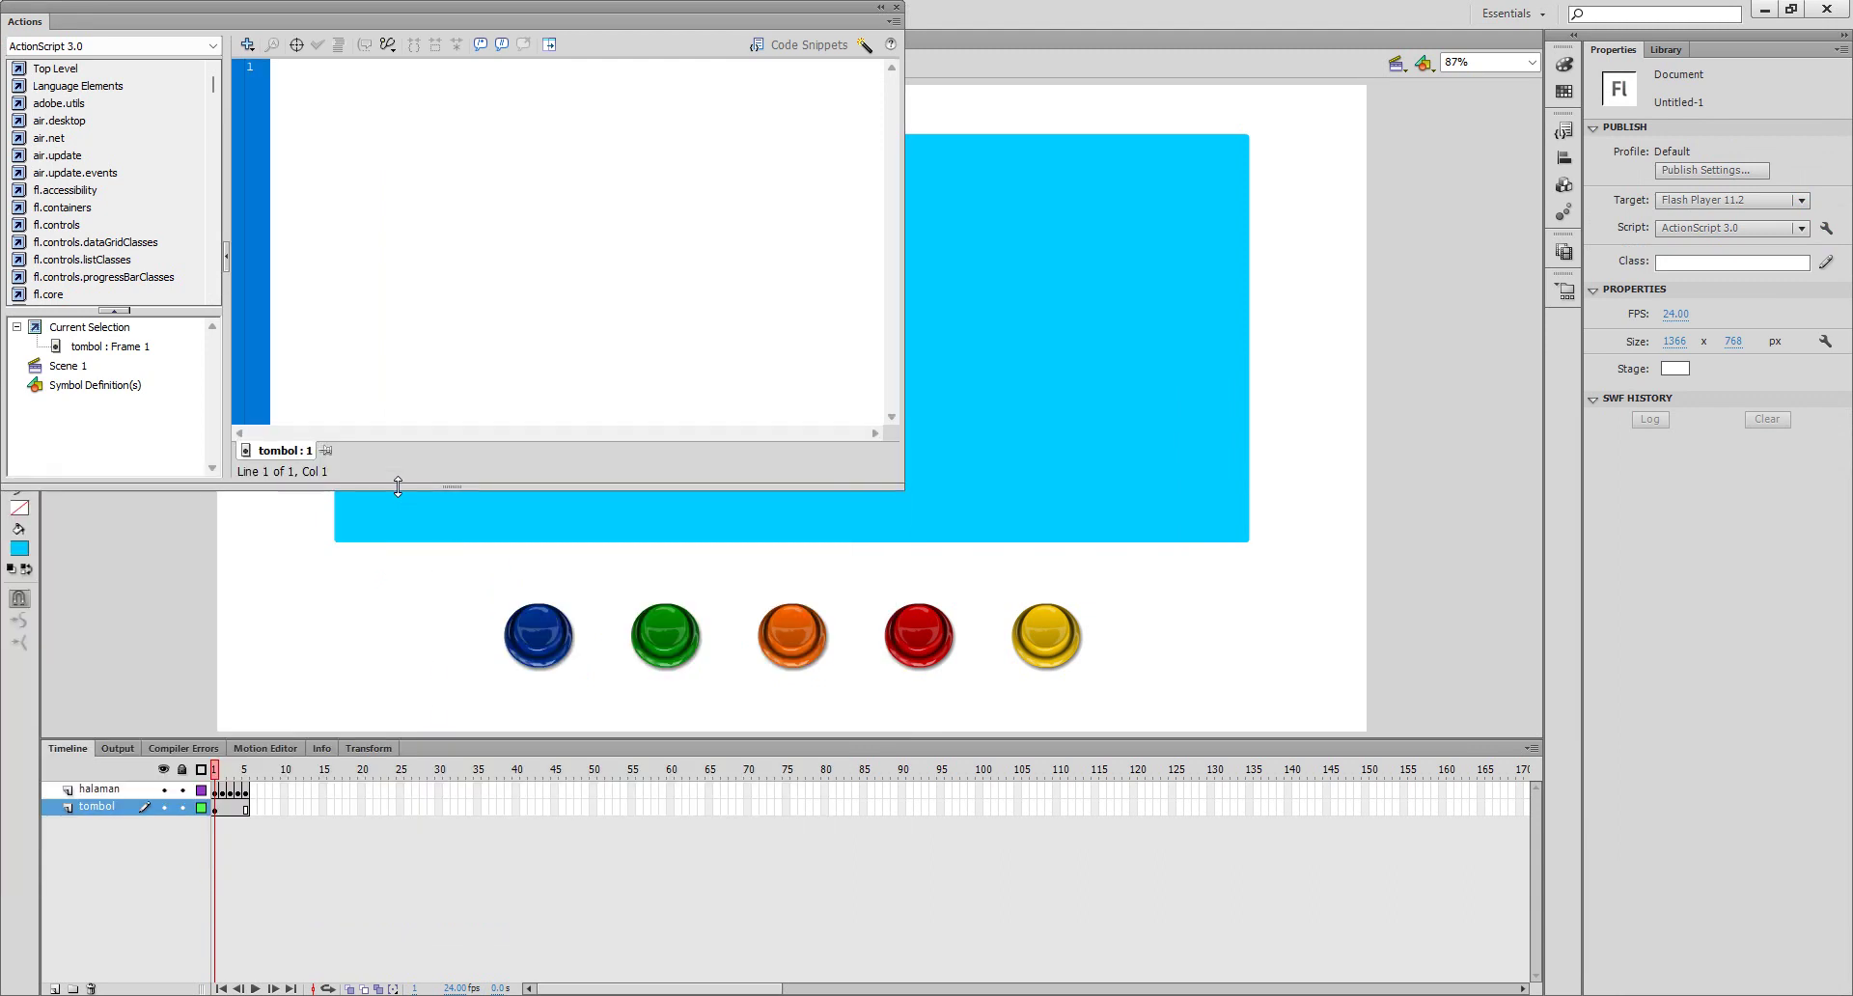
- Write the blue button's click listener: biru.addEventListener(MouseEvent.CLICK, BIRU);
{"action": "left_click", "coordinate": [453, 187]}
{"action": "type", "text": "biru.addEve"}
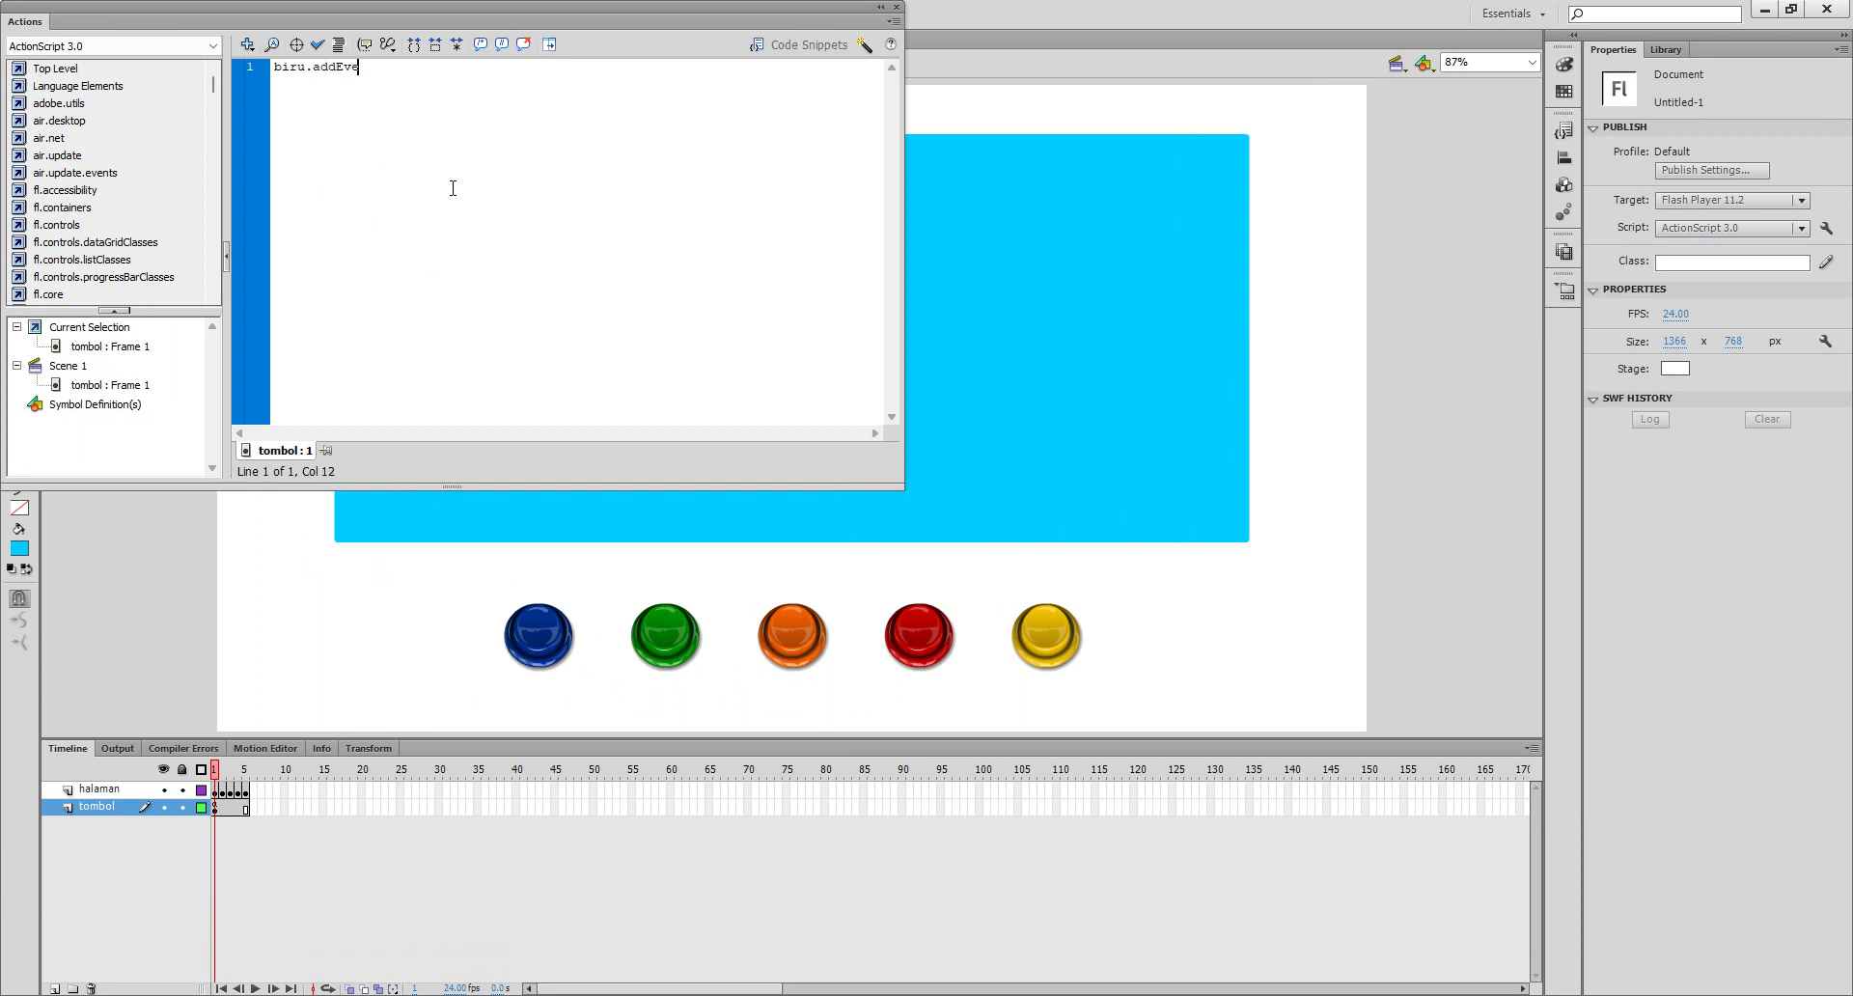
{"action": "type", "text": "nTListener(MouseEvent.CLICK, "}
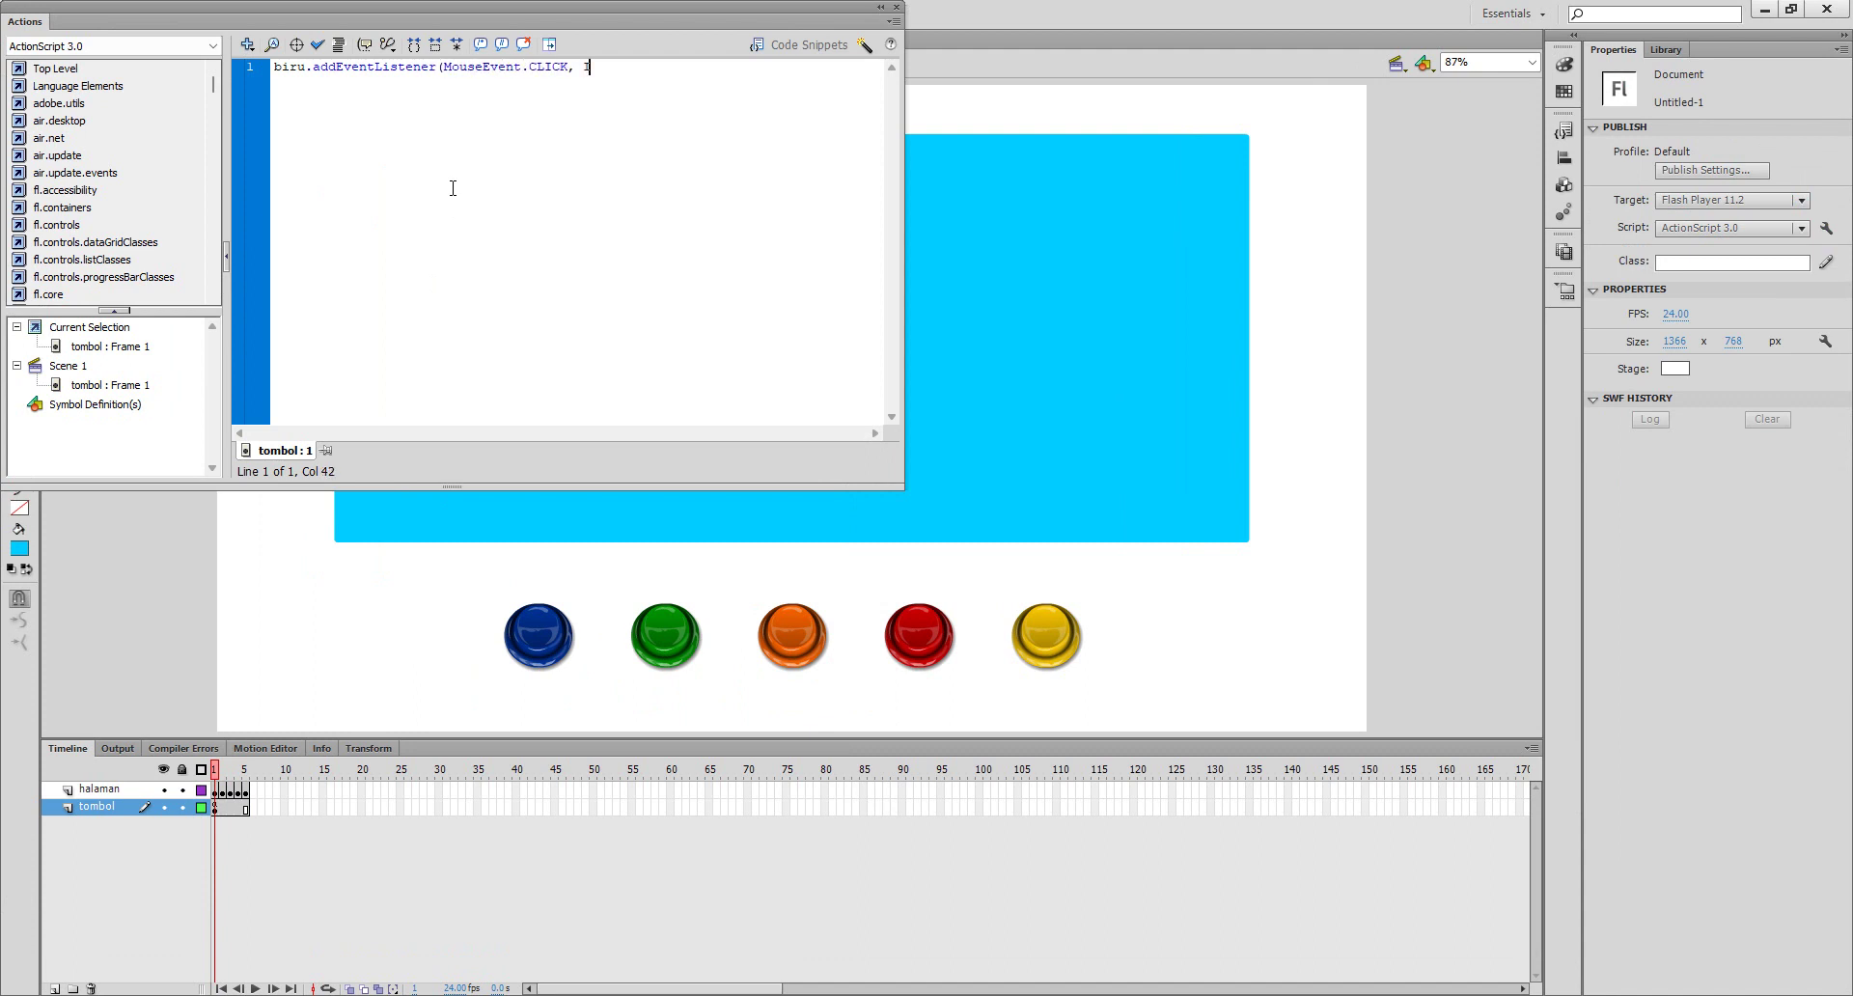
{"action": "type", "text": "BIRU);"}
{"action": "key", "text": "Return"}
- Declare the handler below the listener as function BIRU (e:MouseEvent):void{, accepting the MouseEvent code completion
{"action": "type", "text": "fucntic"}
{"action": "key", "text": "BackSpace"}
{"action": "key", "text": "BackSpace"}
{"action": "key", "text": "BackSpace"}
{"action": "type", "text": "ction BIRU (e:Mo"}
{"action": "type", "text": "useEv"}
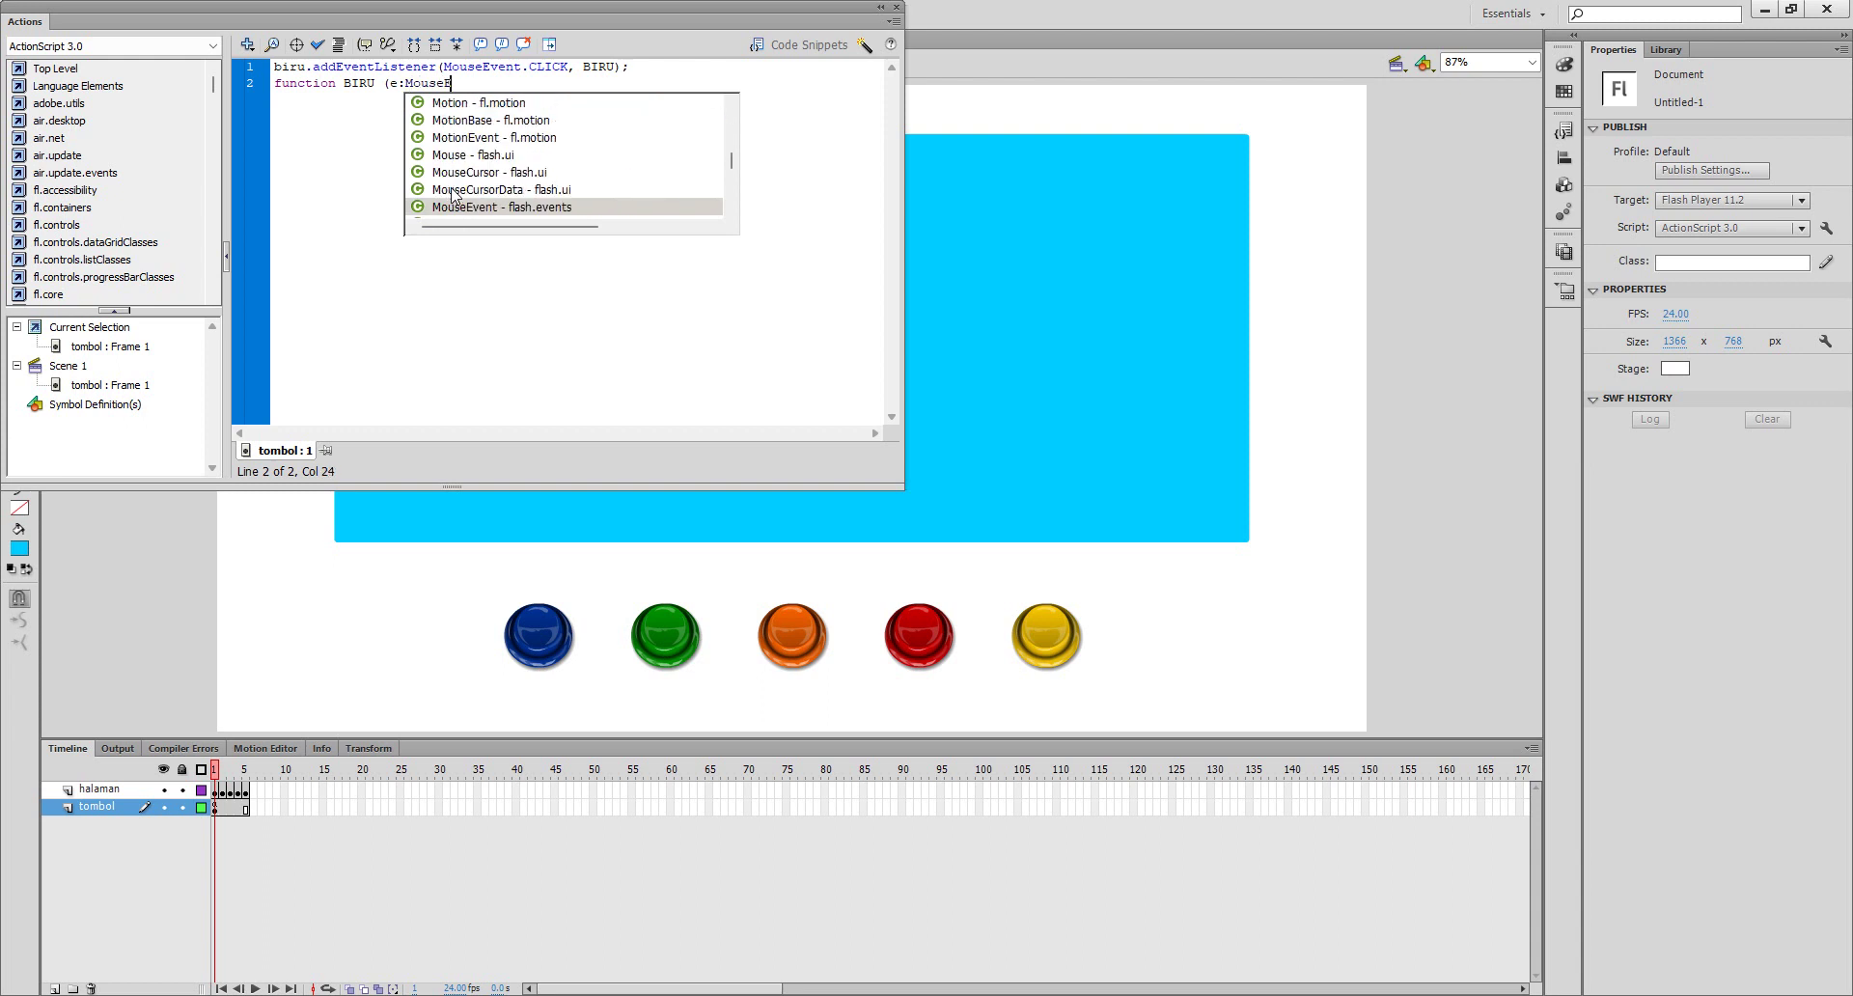
{"action": "key", "text": "Return"}
{"action": "type", "text": ")"}
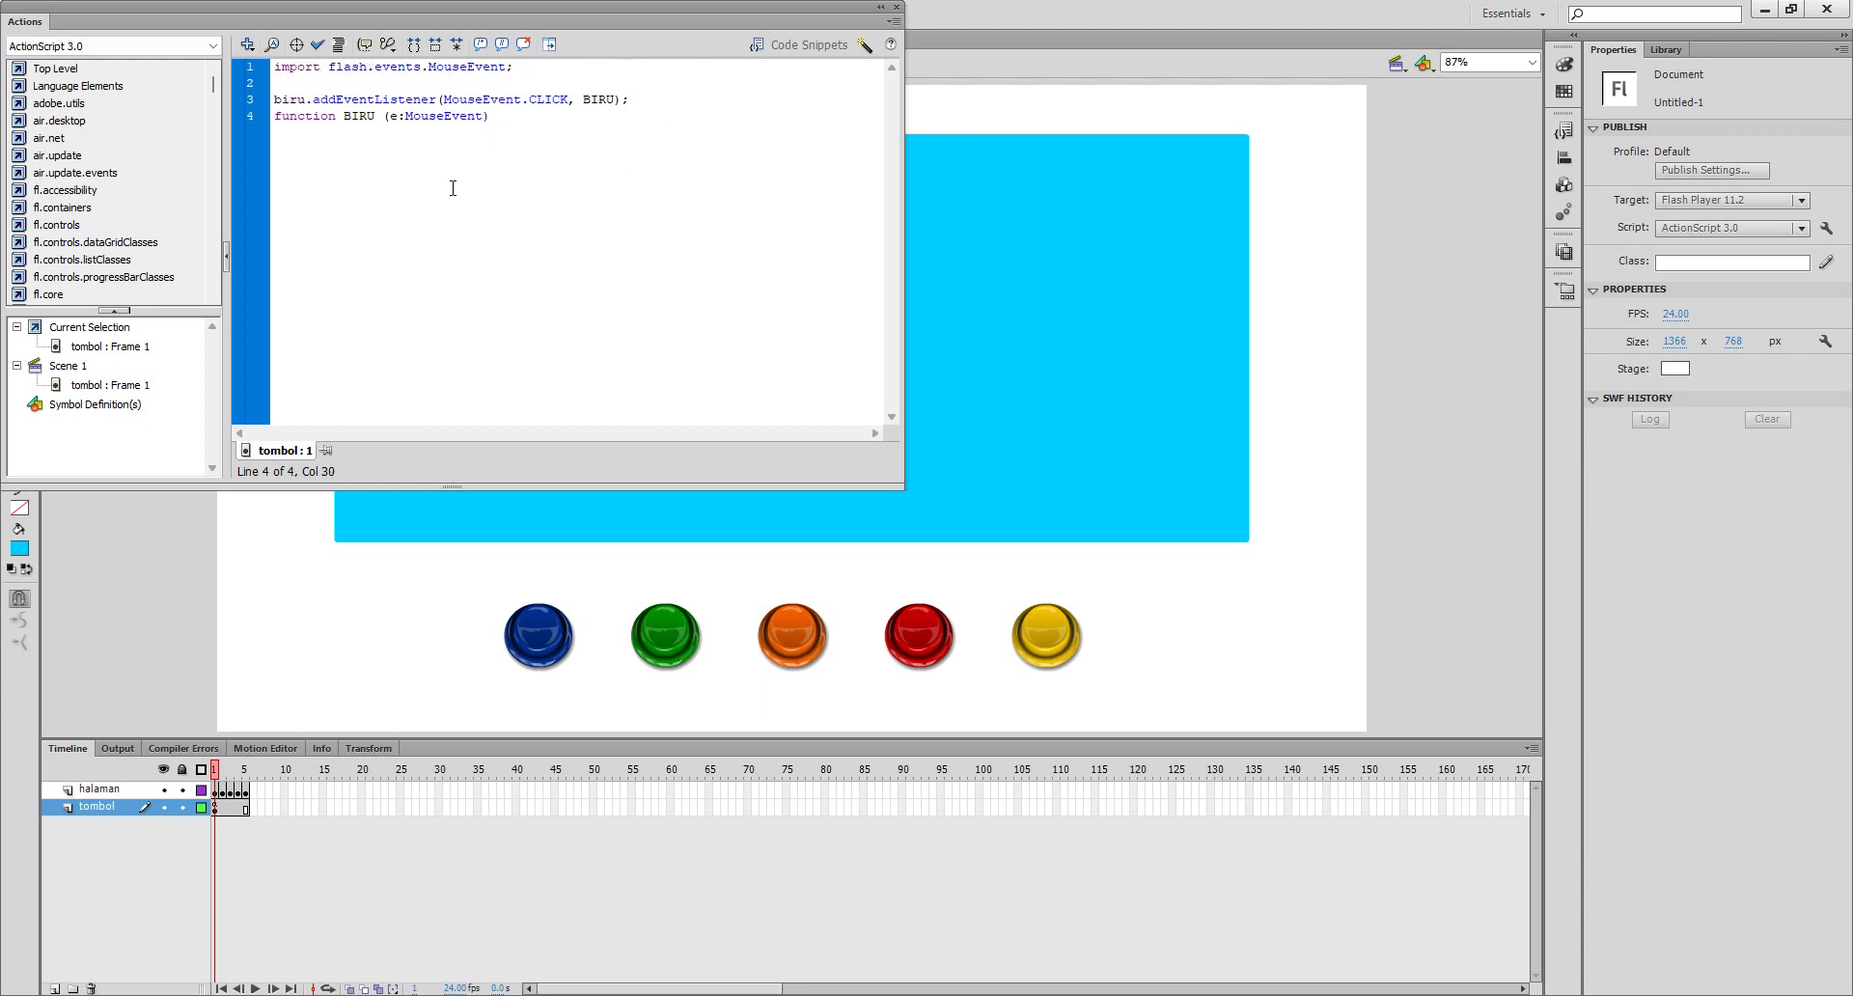
{"action": "type", "text": ":"}
{"action": "type", "text": "void{"}
{"action": "key", "text": "Return"}
- Enter gotoAndStop(1); as the body of the BIRU function
{"action": "type", "text": "gotoAndStop(10"}
{"action": "key", "text": "BackSpace"}
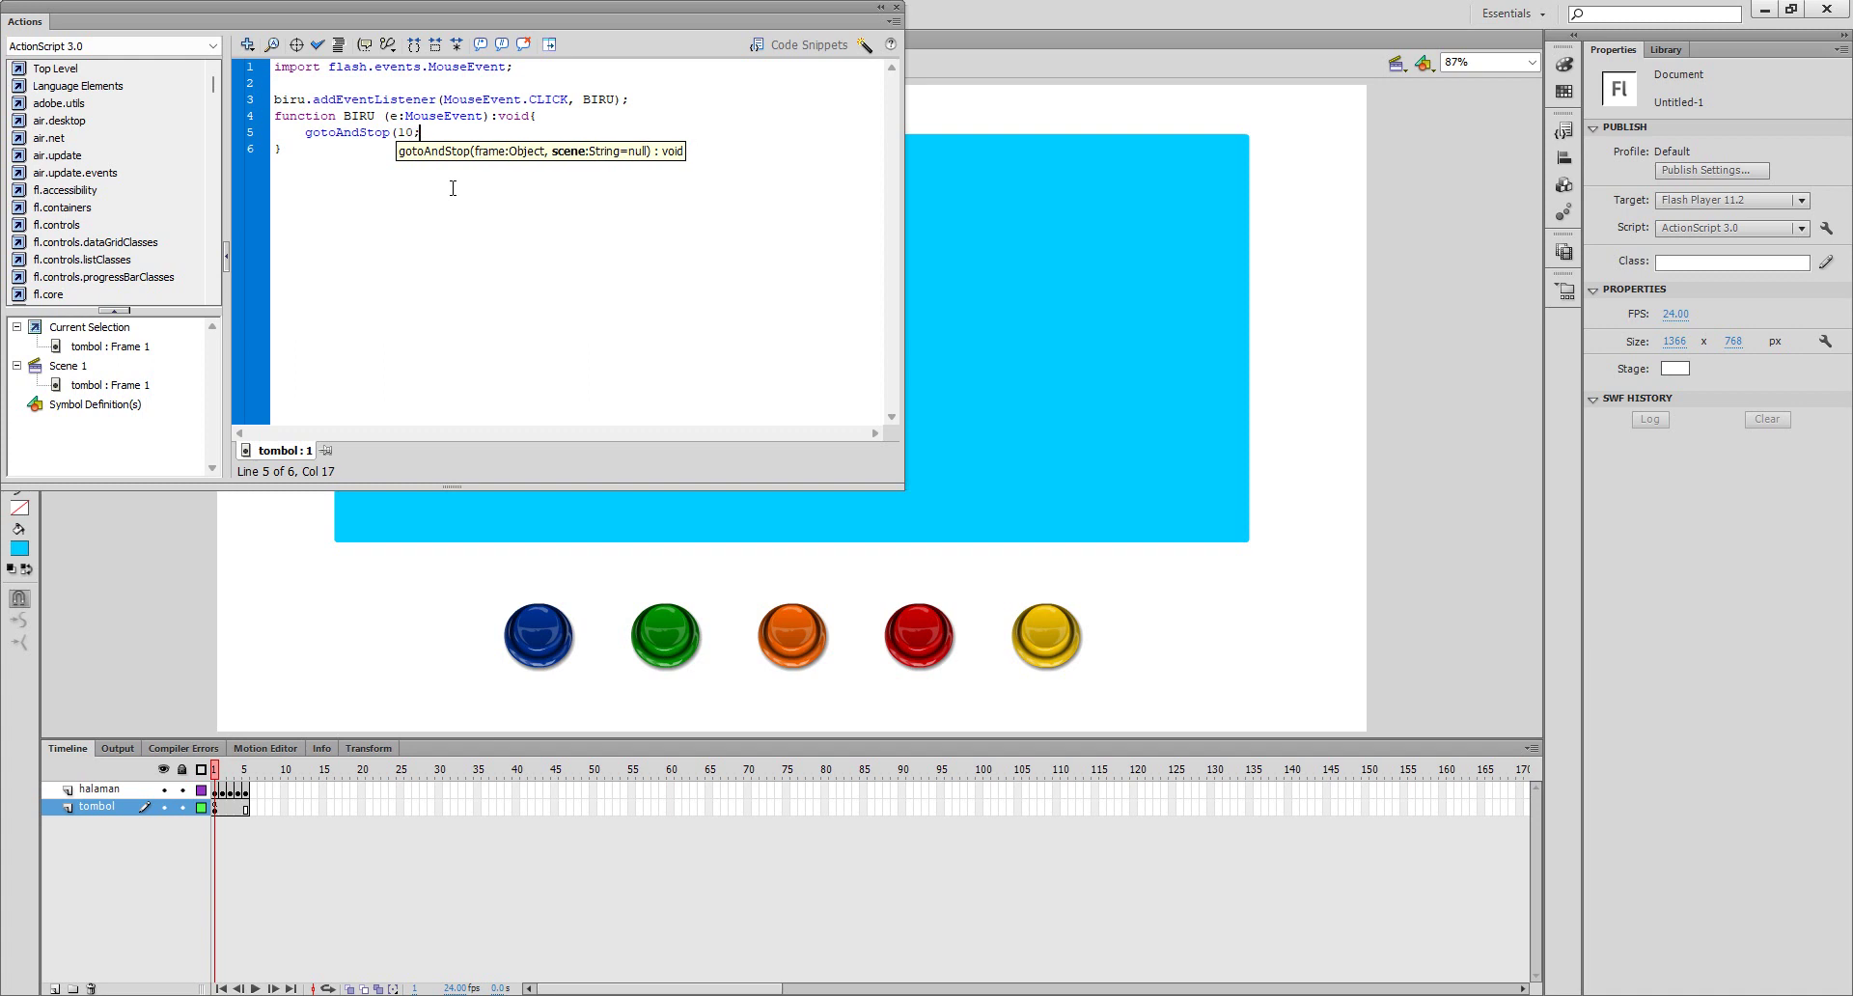
{"action": "type", "text": "0;"}
{"action": "key", "text": "BackSpace"}
{"action": "key", "text": "BackSpace"}
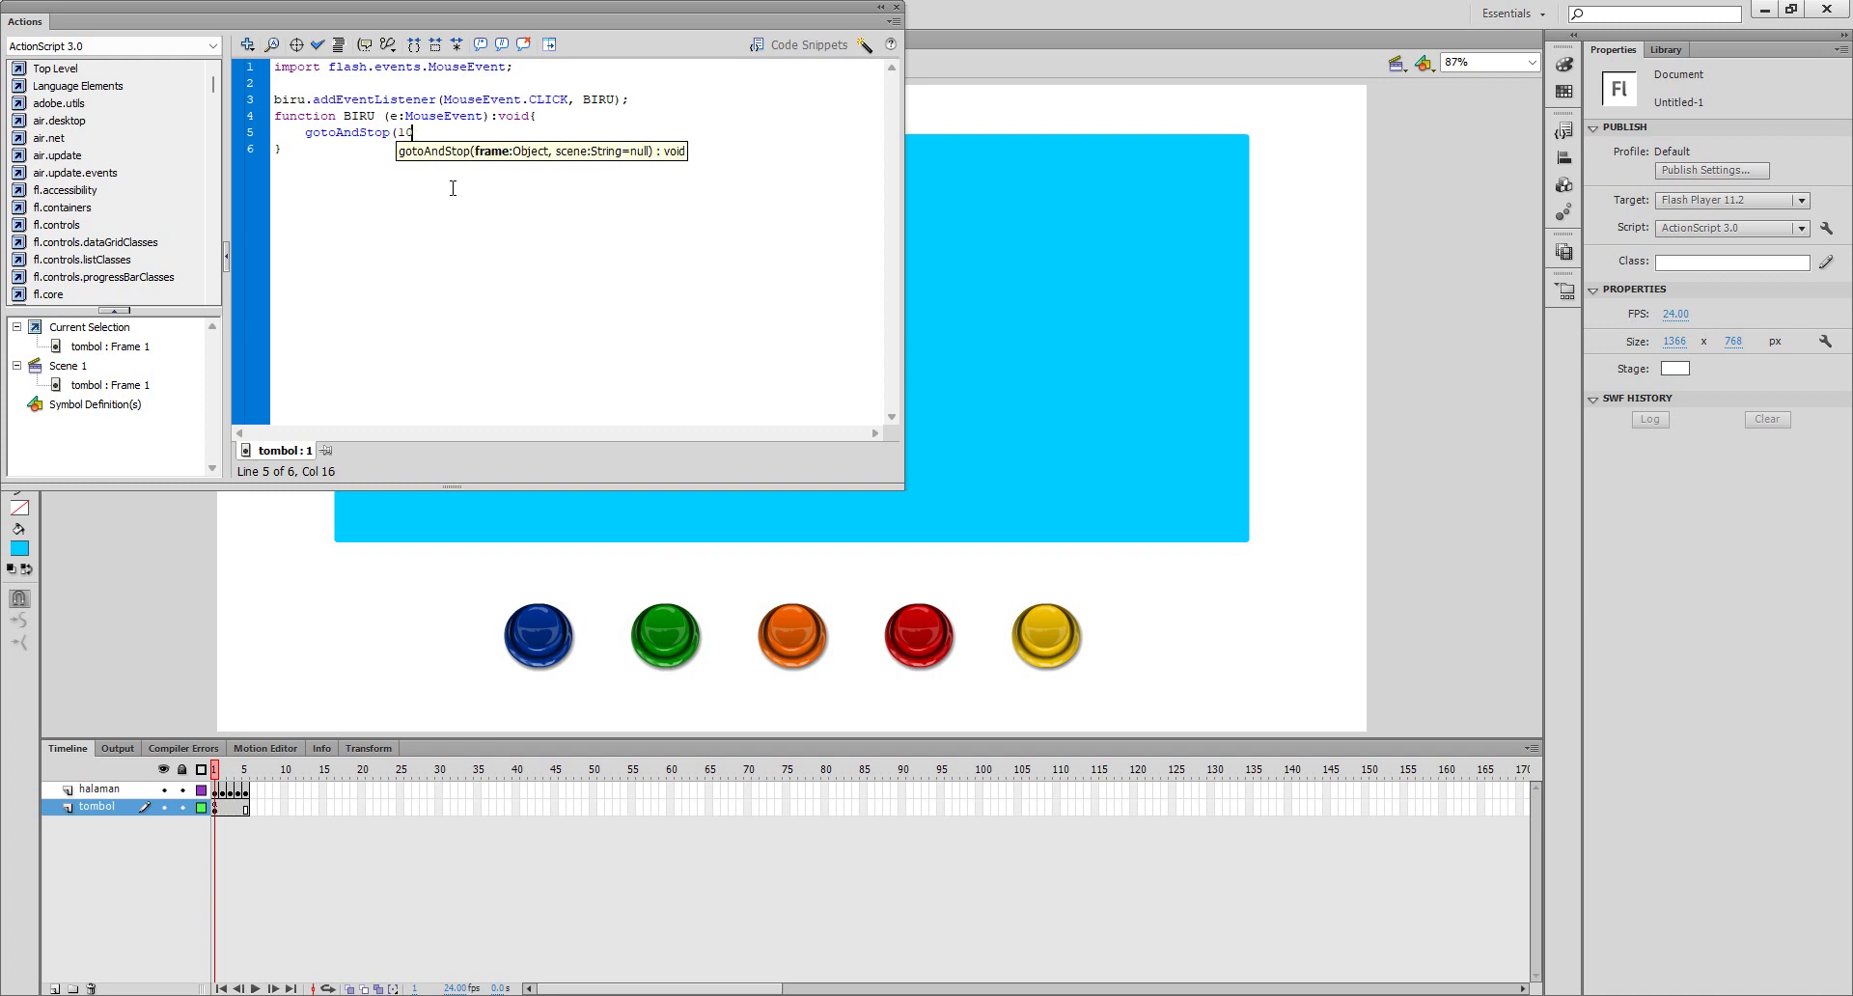
{"action": "type", "text": ");"}
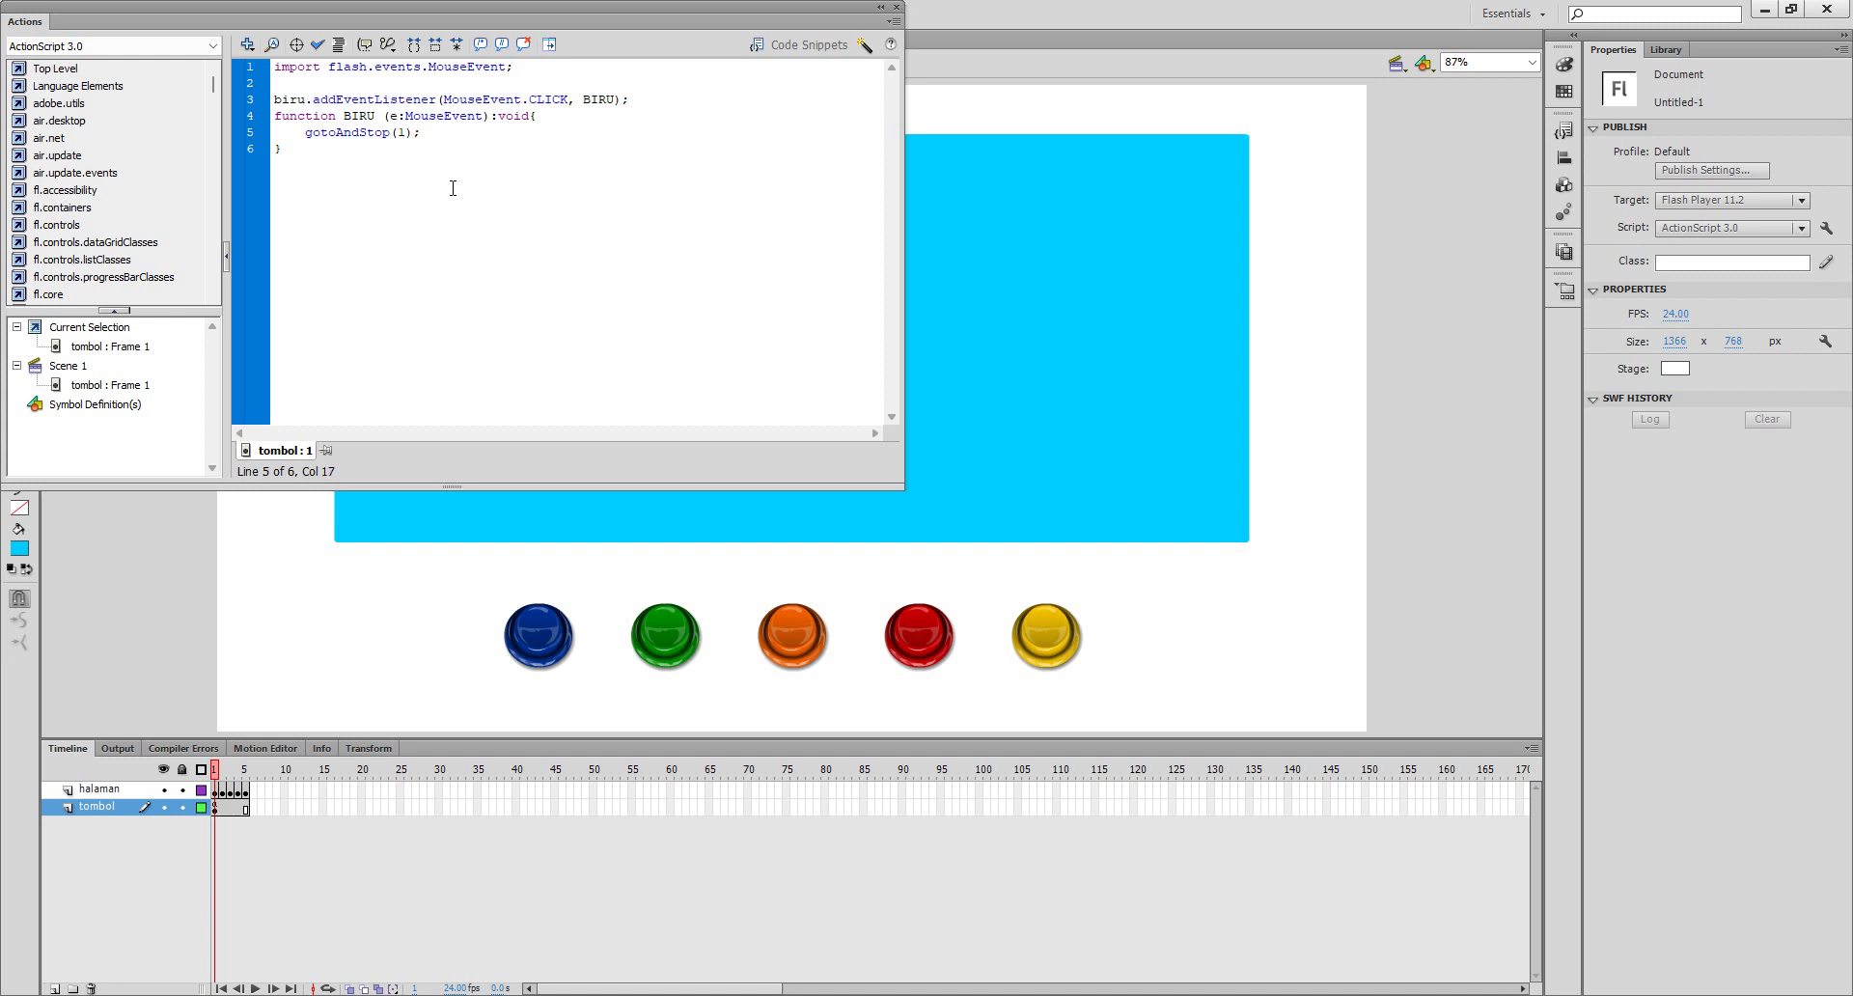
- Duplicate the BIRU listener and function block four times below the original
{"action": "left_click_drag", "start_coordinate": [352, 155], "coordinate": [272, 97]}
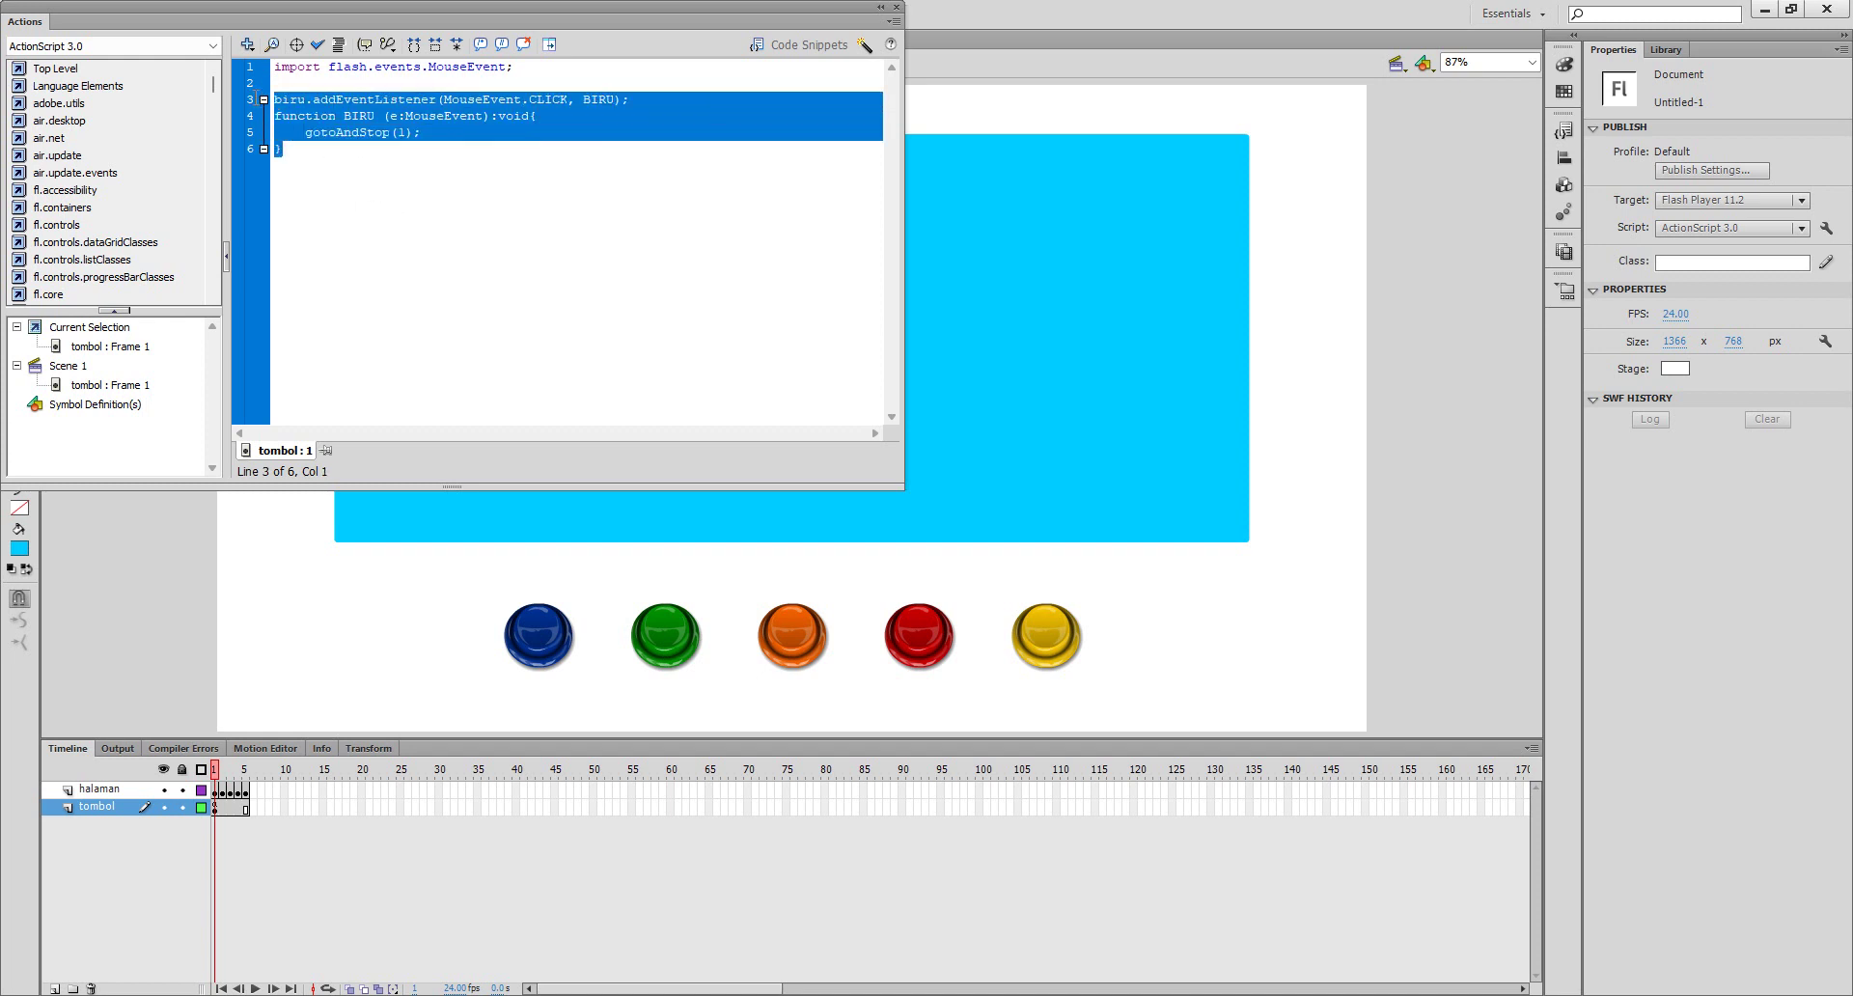
{"action": "key", "text": "ctrl+c"}
{"action": "left_click", "coordinate": [344, 156]}
{"action": "key", "text": "Return"}
{"action": "key", "text": "ctrl+v"}
{"action": "key", "text": "Return"}
{"action": "key", "text": "ctrl+v"}
{"action": "key", "text": "Return"}
{"action": "key", "text": "ctrl+v"}
{"action": "key", "text": "ctrl+v"}
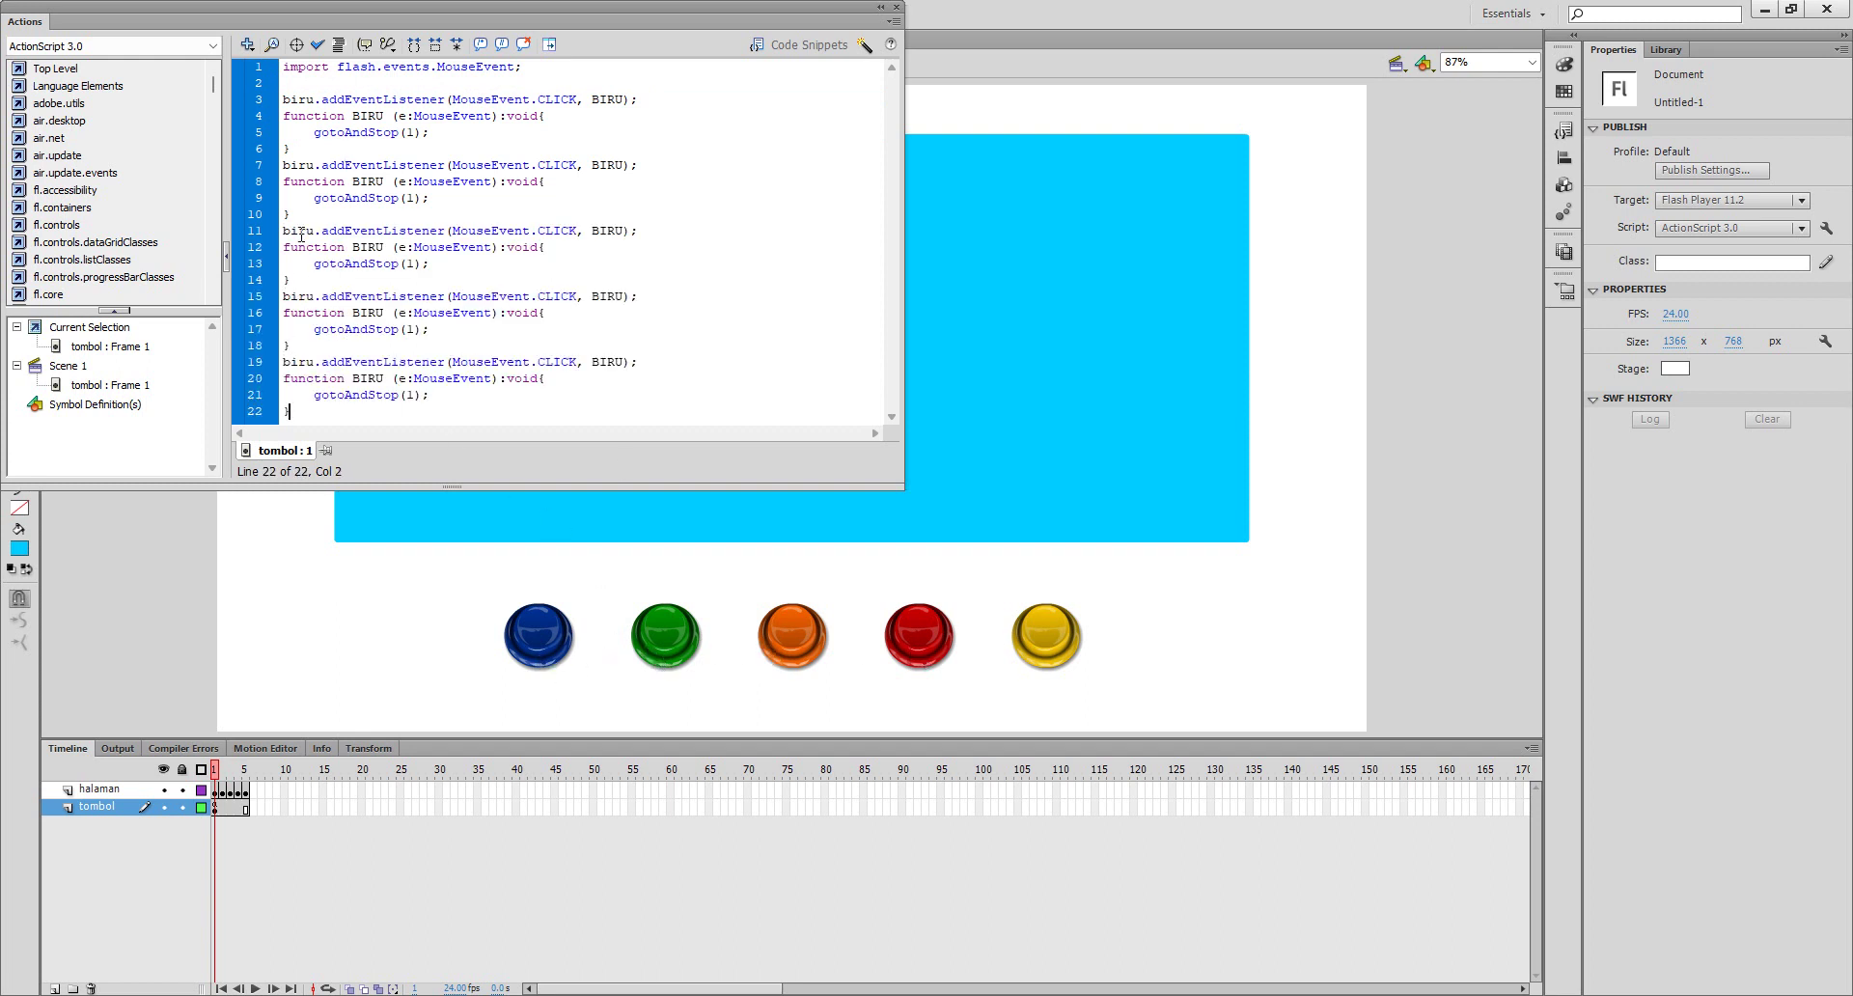
- In the second code block, rename the button instance to hijau and its handler to HIJAU in both the listener and function
{"action": "left_click", "coordinate": [314, 150]}
{"action": "left_click_drag", "start_coordinate": [317, 167], "coordinate": [281, 164]}
{"action": "type", "text": "hijau"}
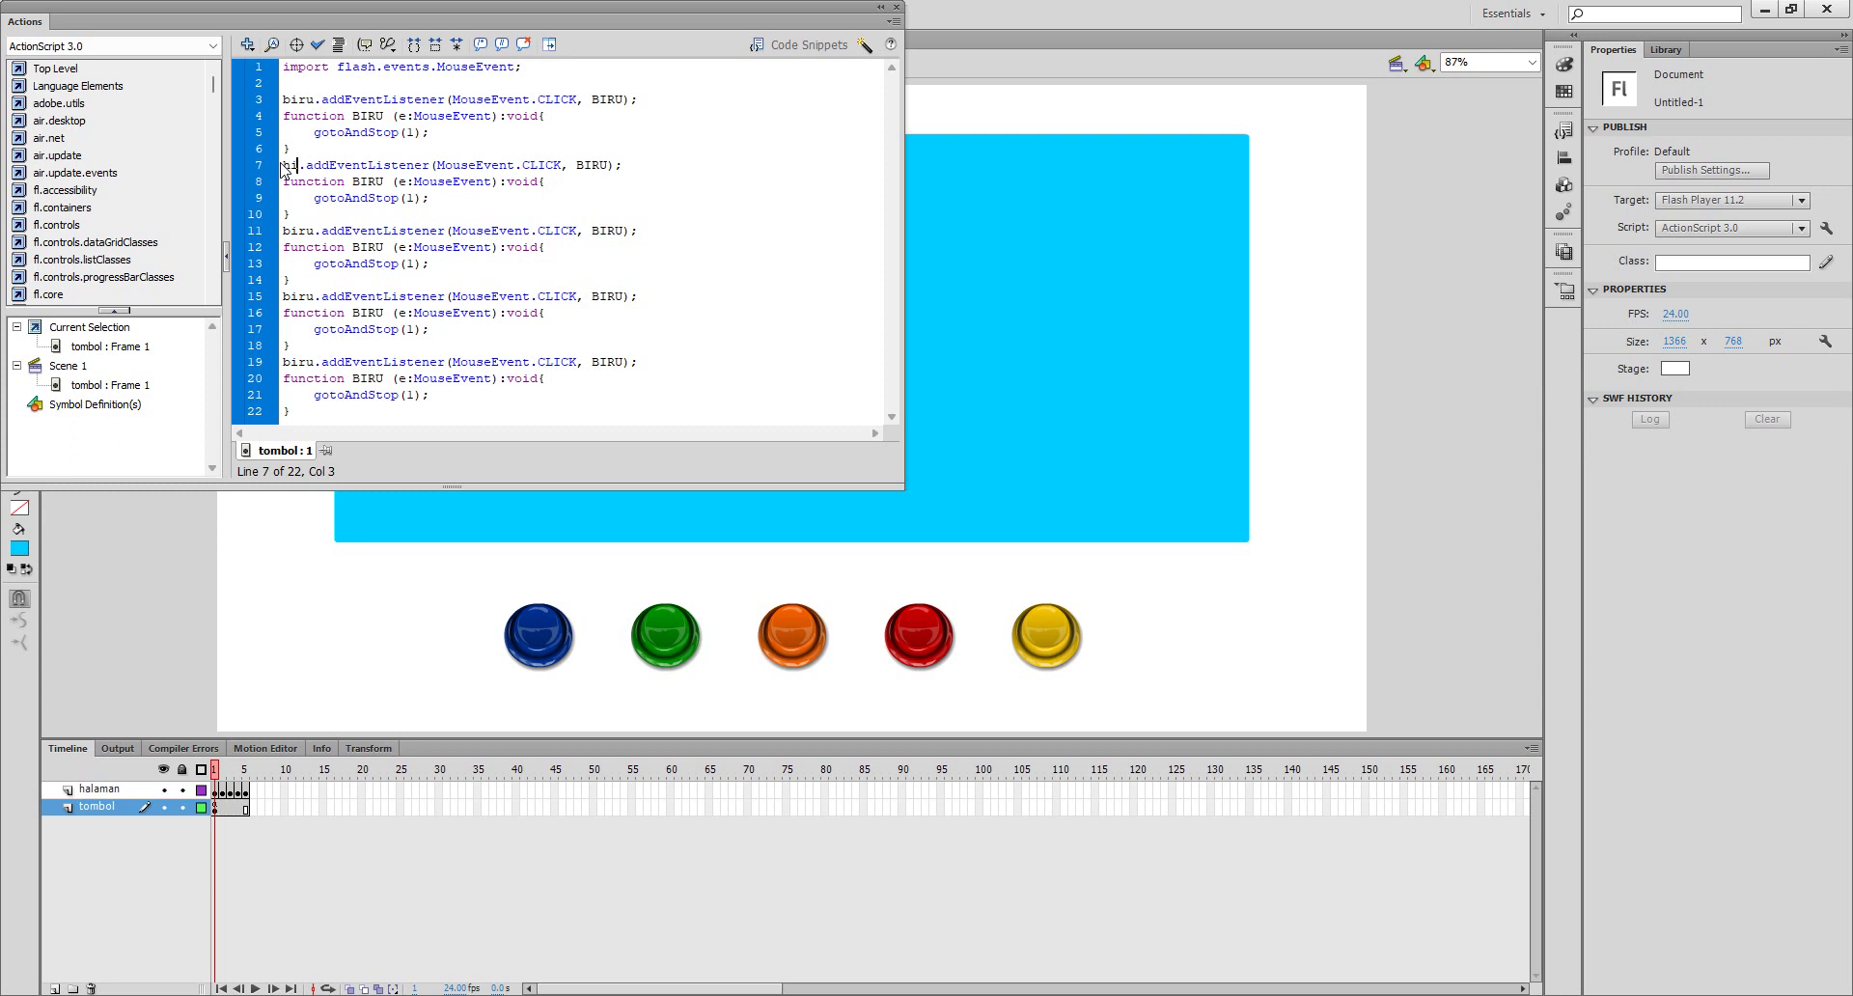
{"action": "double_click", "coordinate": [623, 164]}
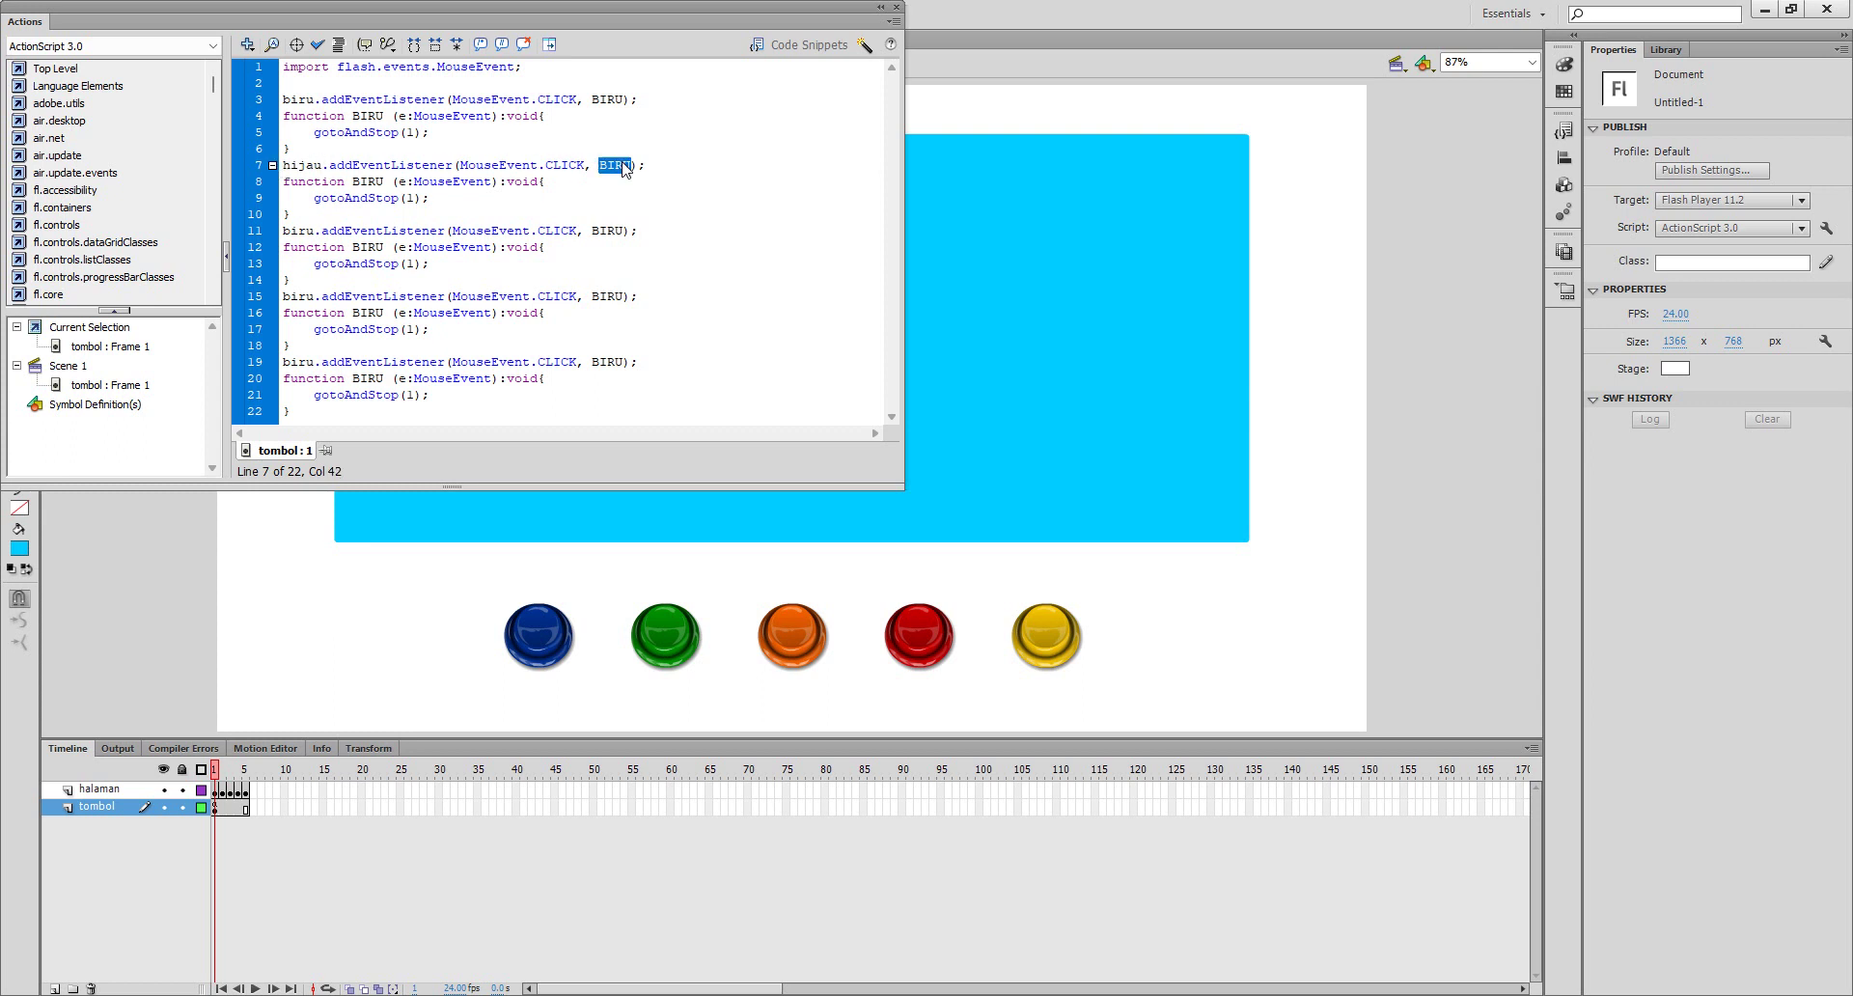
{"action": "type", "text": "HIJAU"}
{"action": "double_click", "coordinate": [619, 164]}
{"action": "key", "text": "ctrl+c"}
{"action": "double_click", "coordinate": [368, 182]}
{"action": "key", "text": "ctrl+v"}
- In the third code block, rename the button instance to orange and its handler to ORANGE in both the listener and function
{"action": "double_click", "coordinate": [311, 232]}
{"action": "type", "text": "orange"}
{"action": "double_click", "coordinate": [622, 230]}
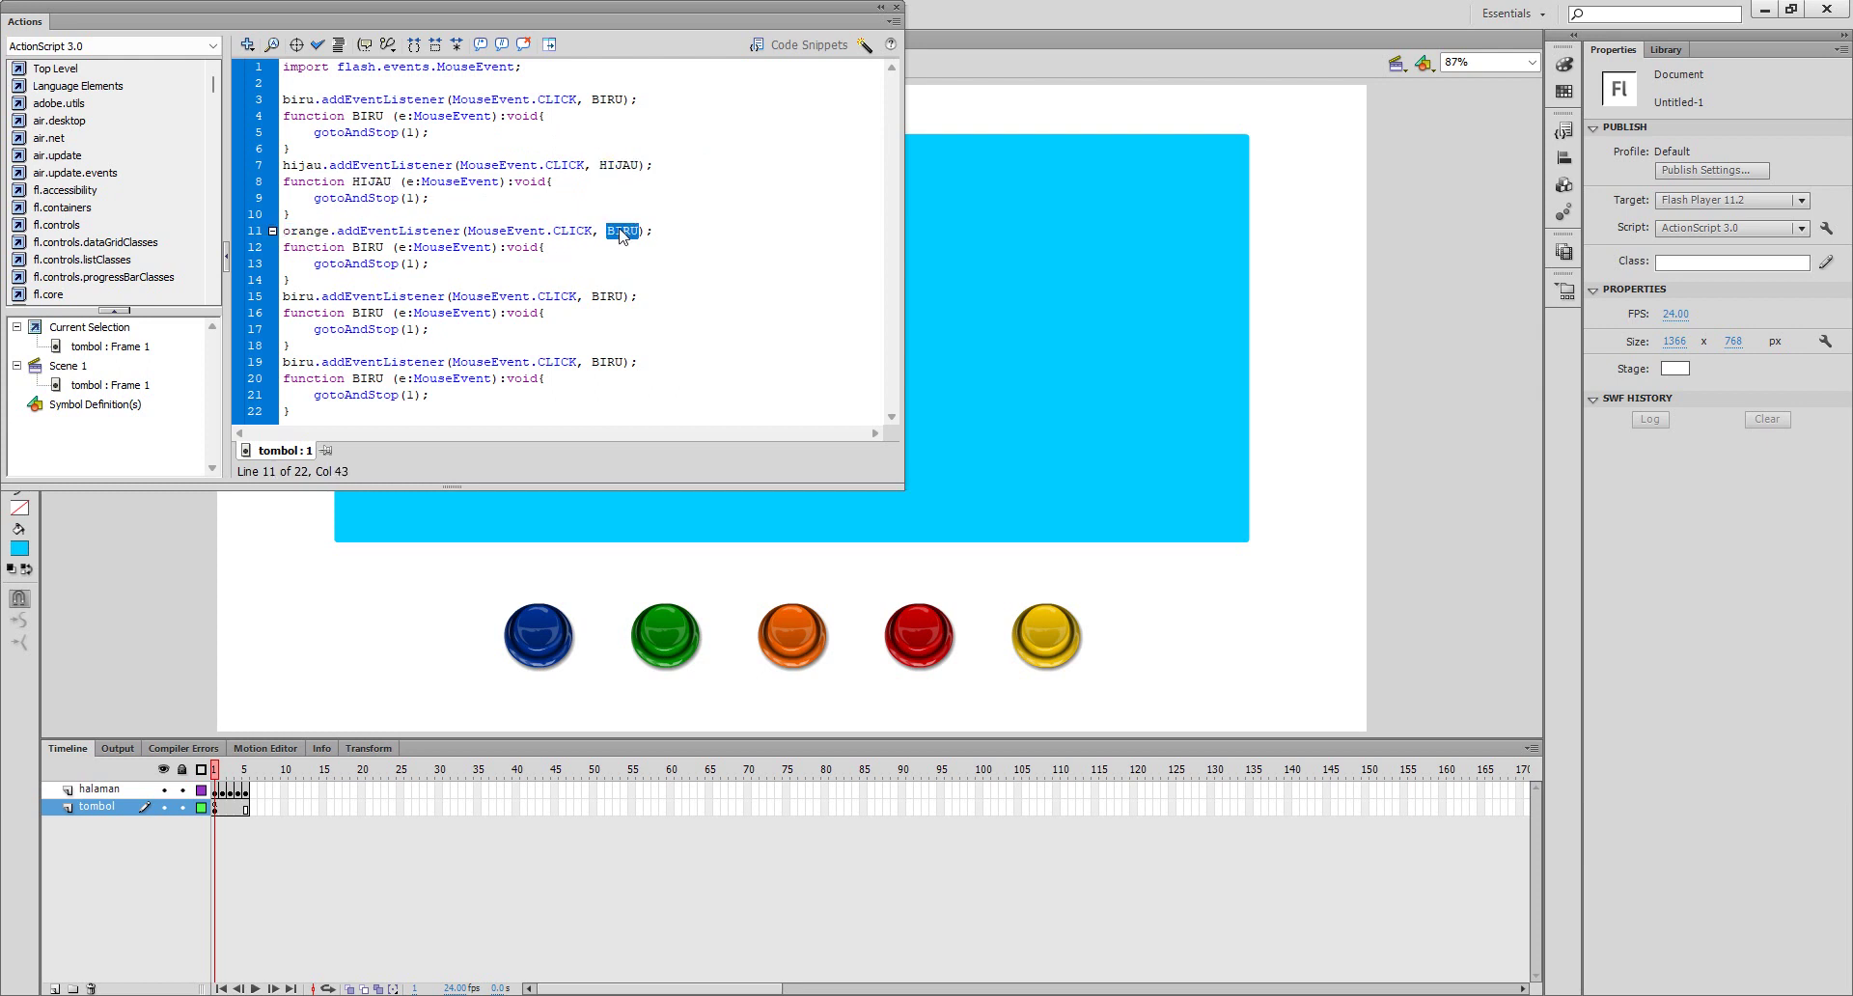
{"action": "type", "text": "ORAN"}
{"action": "double_click", "coordinate": [620, 229]}
{"action": "key", "text": "ctrl+c"}
{"action": "double_click", "coordinate": [368, 247]}
{"action": "key", "text": "ctrl+v"}
- In the fourth code block, rename the button instance to merah and its handler to MERAH in both the listener and function
{"action": "double_click", "coordinate": [298, 297]}
{"action": "type", "text": "merah"}
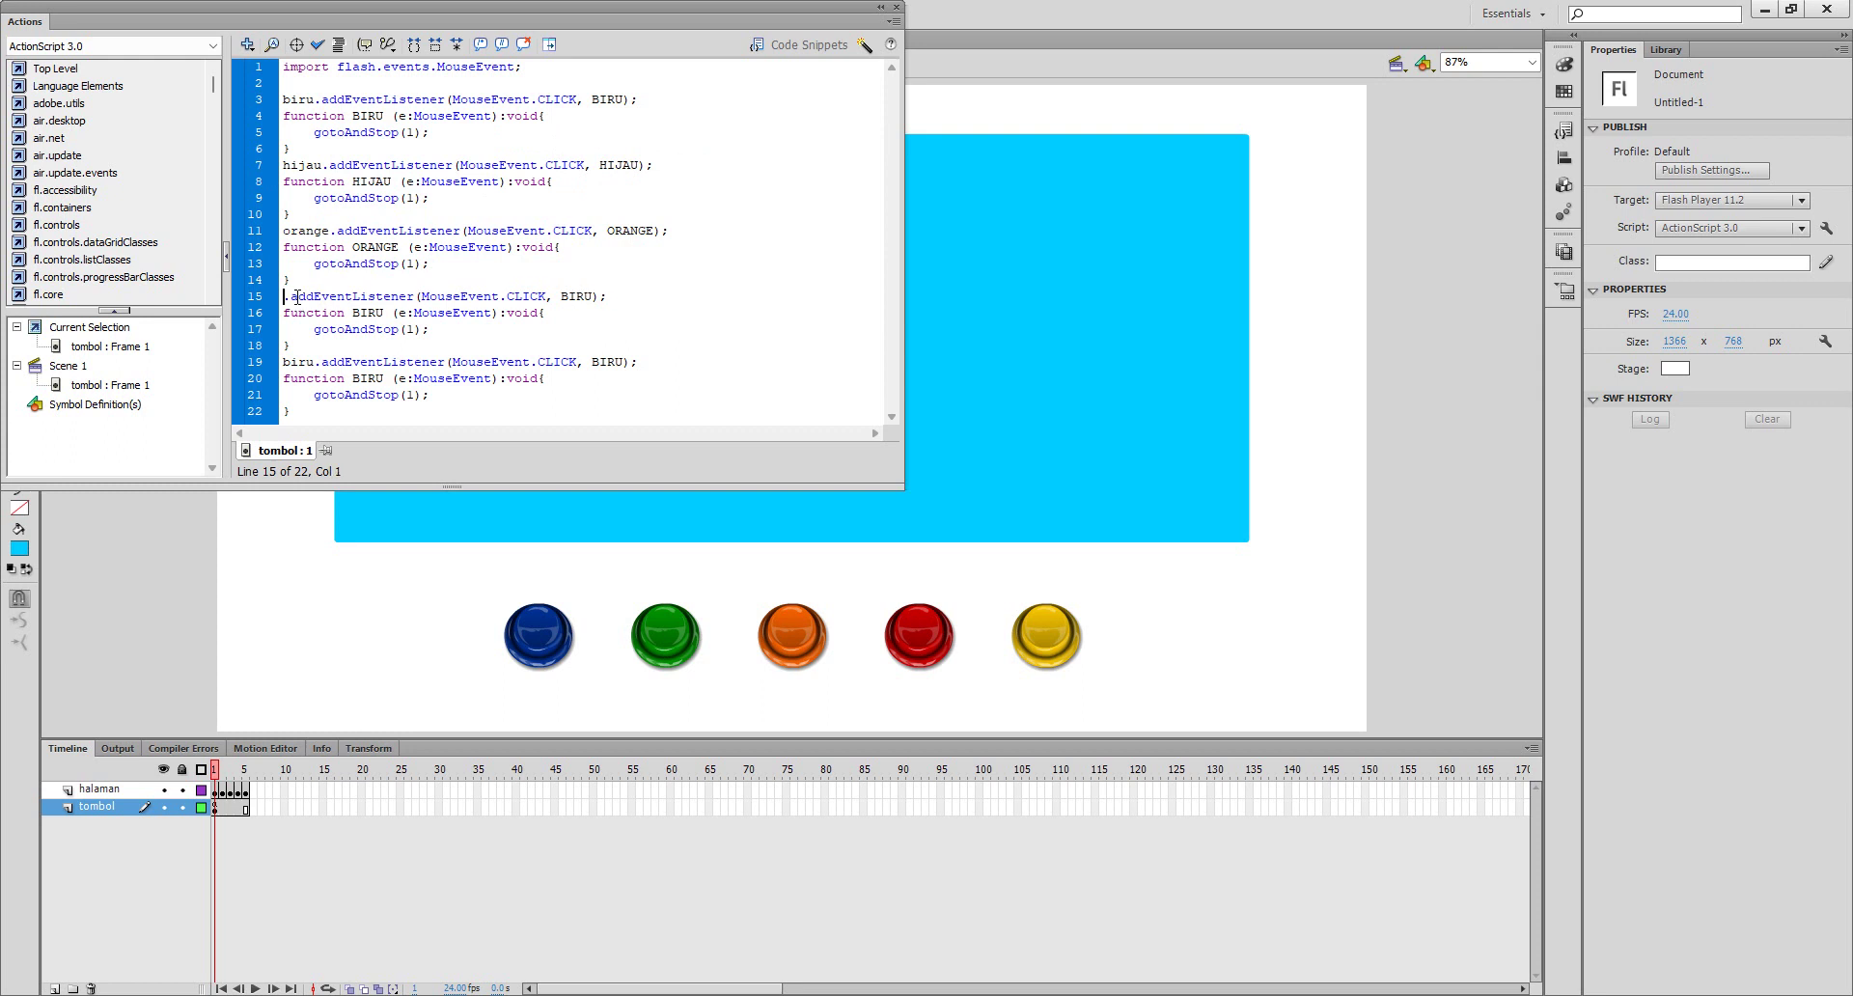
{"action": "double_click", "coordinate": [622, 298]}
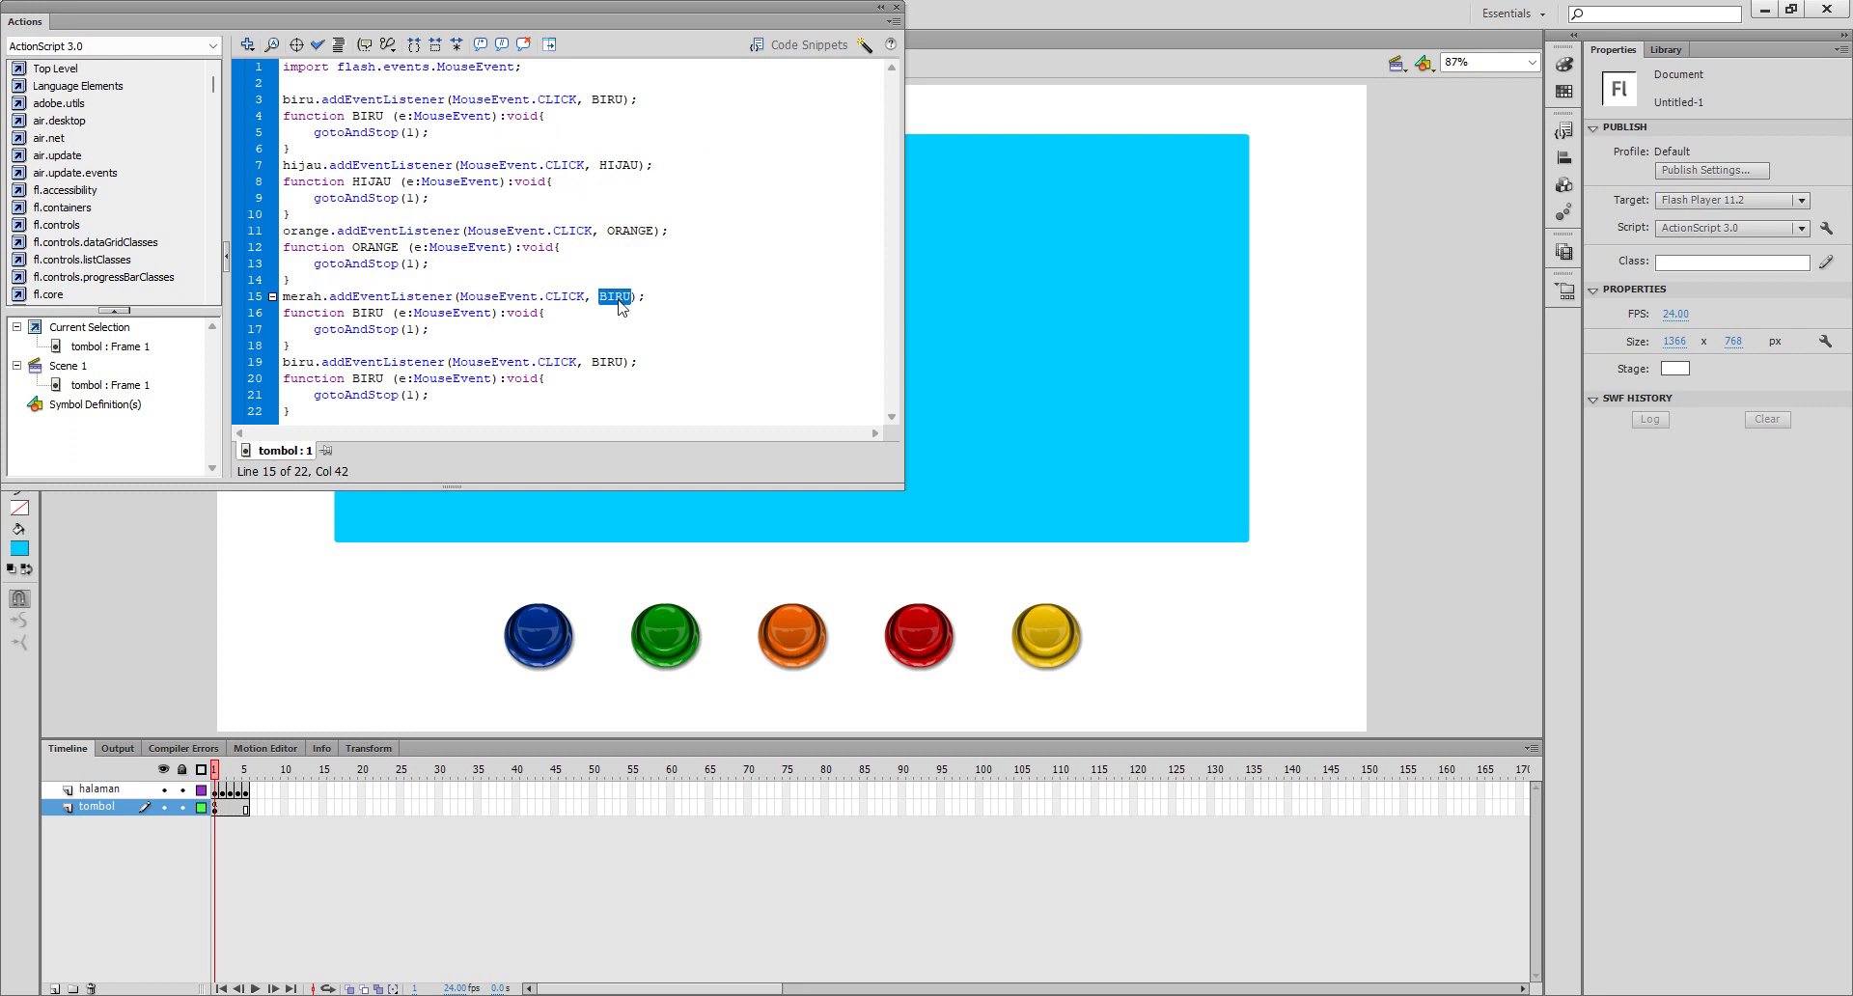
{"action": "type", "text": "MERAH"}
{"action": "double_click", "coordinate": [620, 299]}
{"action": "double_click", "coordinate": [365, 314]}
{"action": "key", "text": "ctrl+v"}
- In the fifth code block, rename the button instance to kuning and its handler to KUNING in both the listener and function
{"action": "double_click", "coordinate": [299, 365]}
{"action": "type", "text": "kunin"}
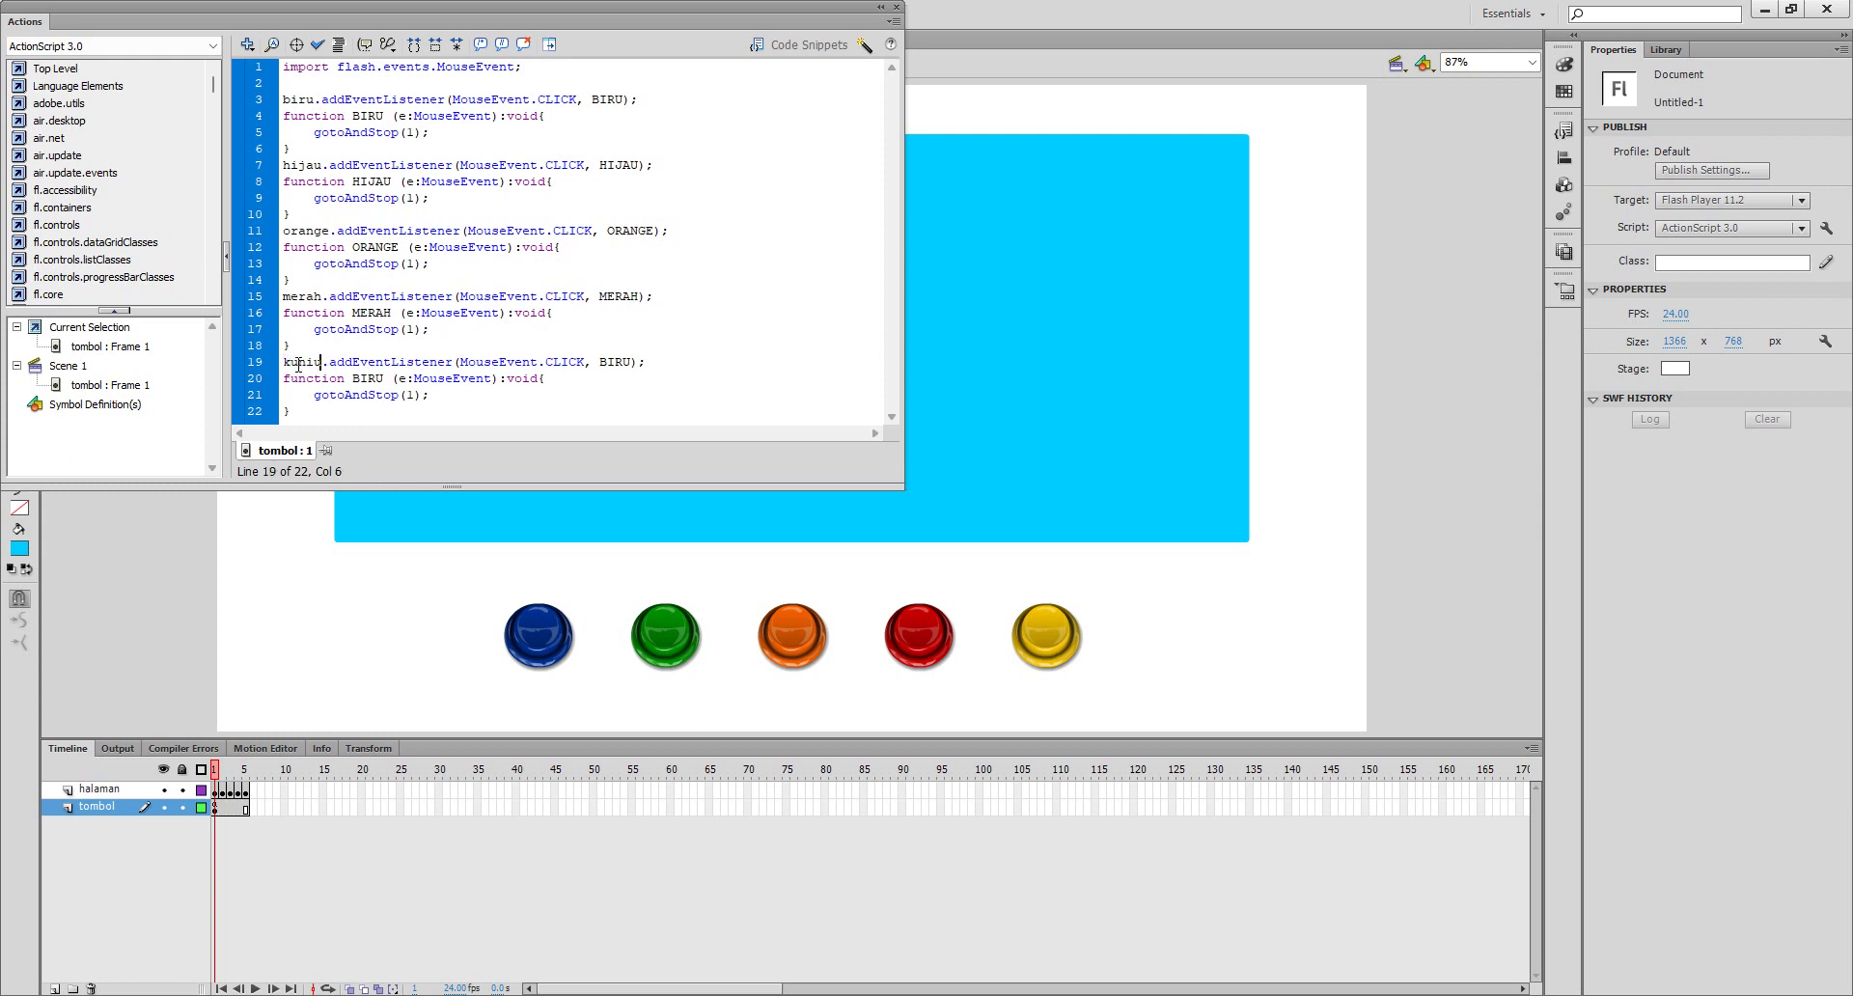
{"action": "type", "text": "g"}
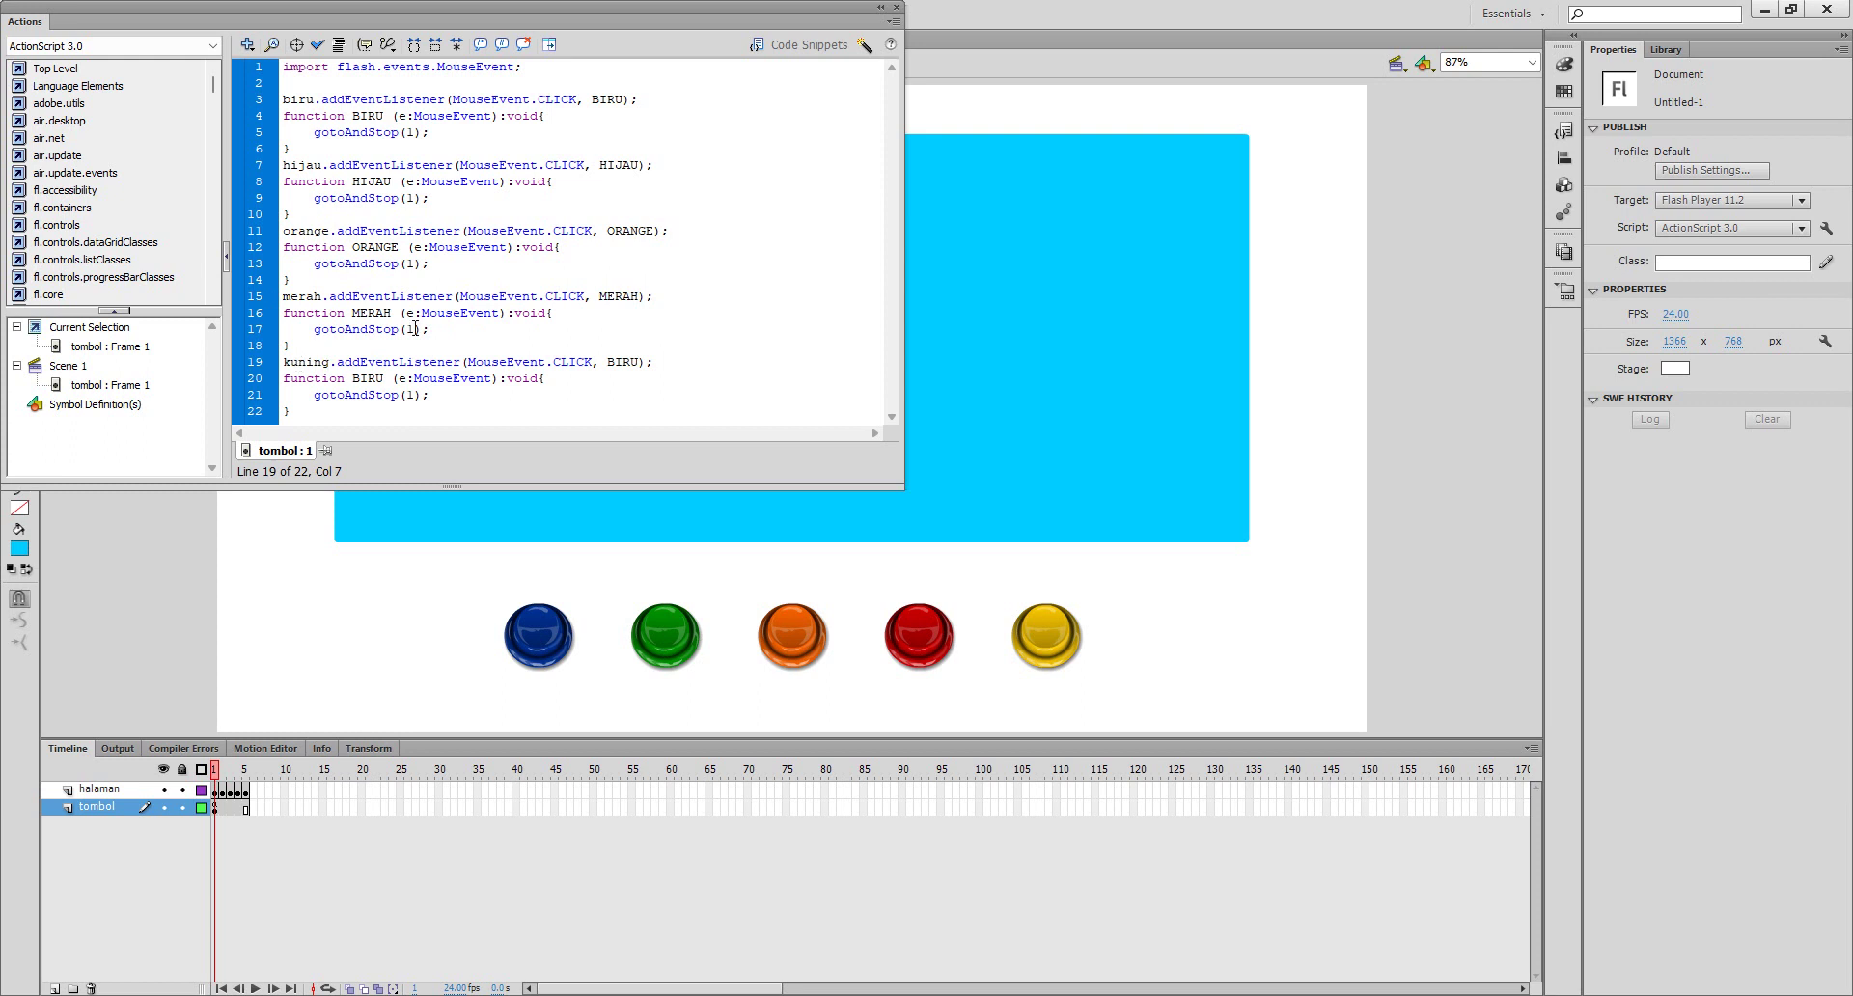
{"action": "double_click", "coordinate": [618, 363]}
{"action": "type", "text": "KUNING"}
{"action": "double_click", "coordinate": [642, 361]}
{"action": "key", "text": "ctrl+c"}
{"action": "double_click", "coordinate": [367, 379]}
{"action": "key", "text": "ctrl+v"}
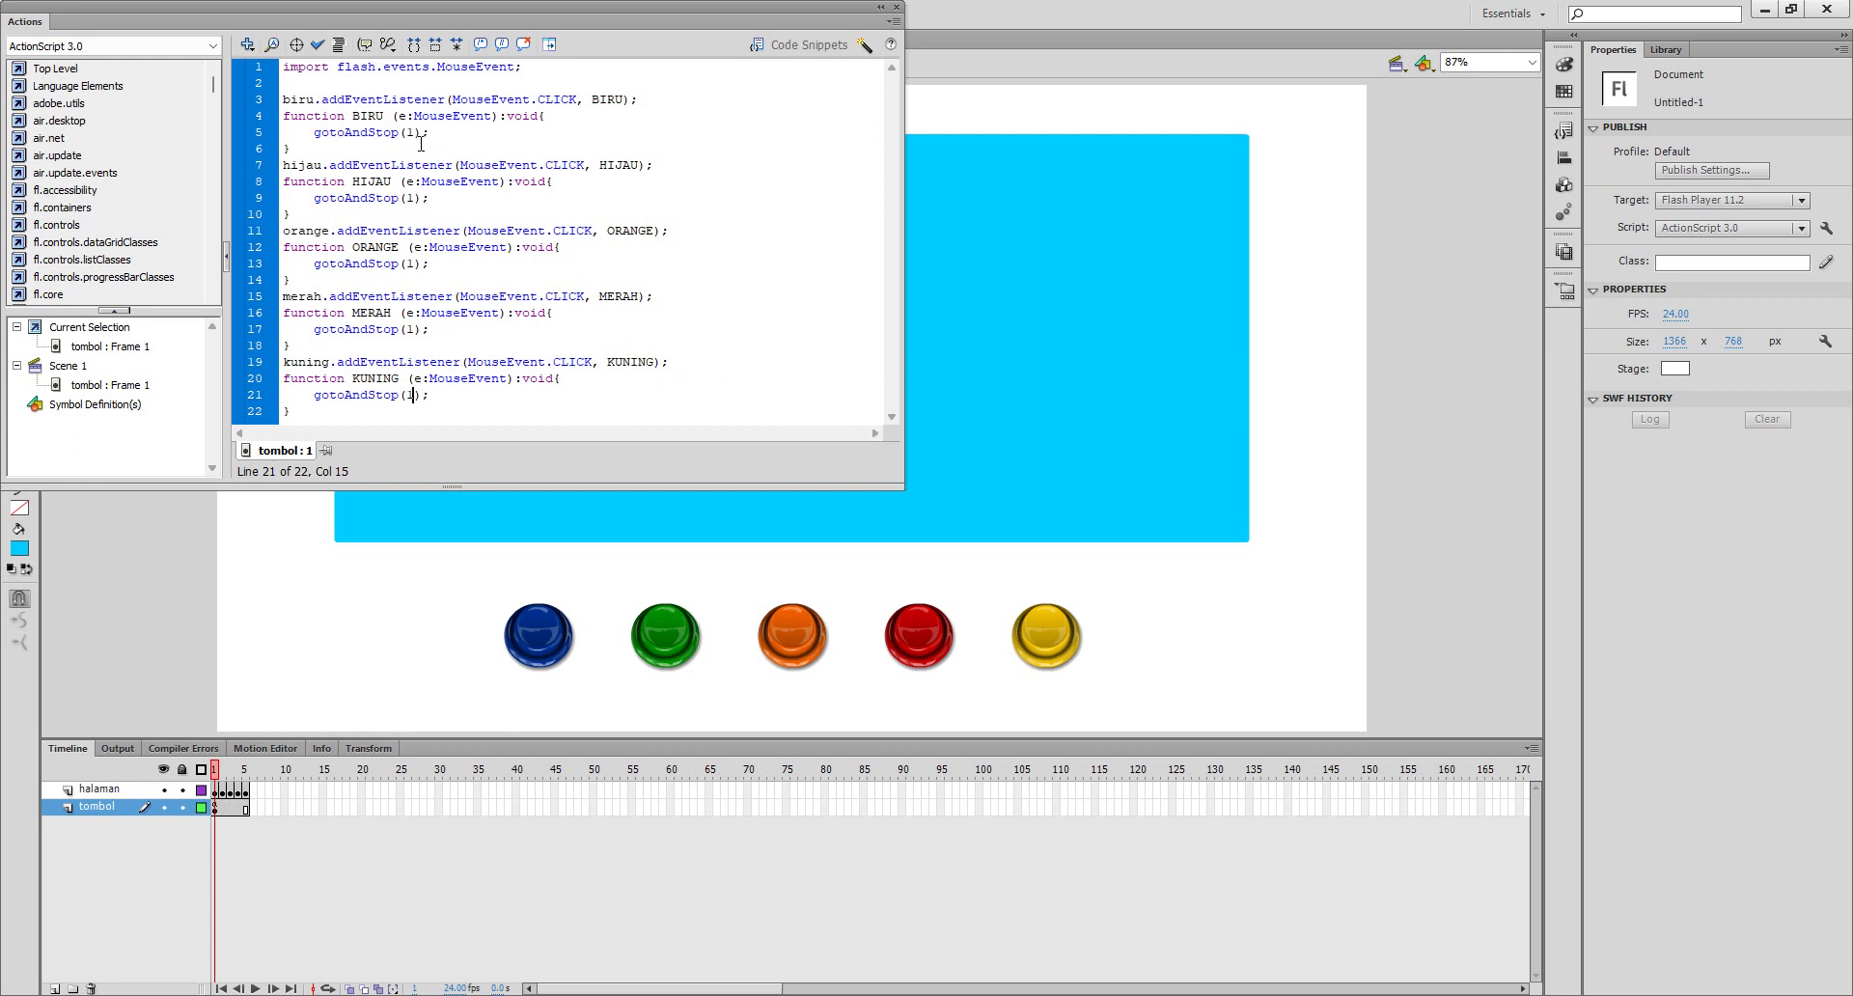
- Number the gotoAndStop targets sequentially through the HIJAU, ORANGE, MERAH and KUNING handlers, with 3 for ORANGE and 5 for KUNING, and close the script editor
{"action": "double_click", "coordinate": [411, 198]}
{"action": "double_click", "coordinate": [412, 263]}
{"action": "type", "text": "3"}
{"action": "double_click", "coordinate": [408, 329]}
{"action": "double_click", "coordinate": [411, 395]}
{"action": "type", "text": "5"}
{"action": "left_click", "coordinate": [895, 8]}
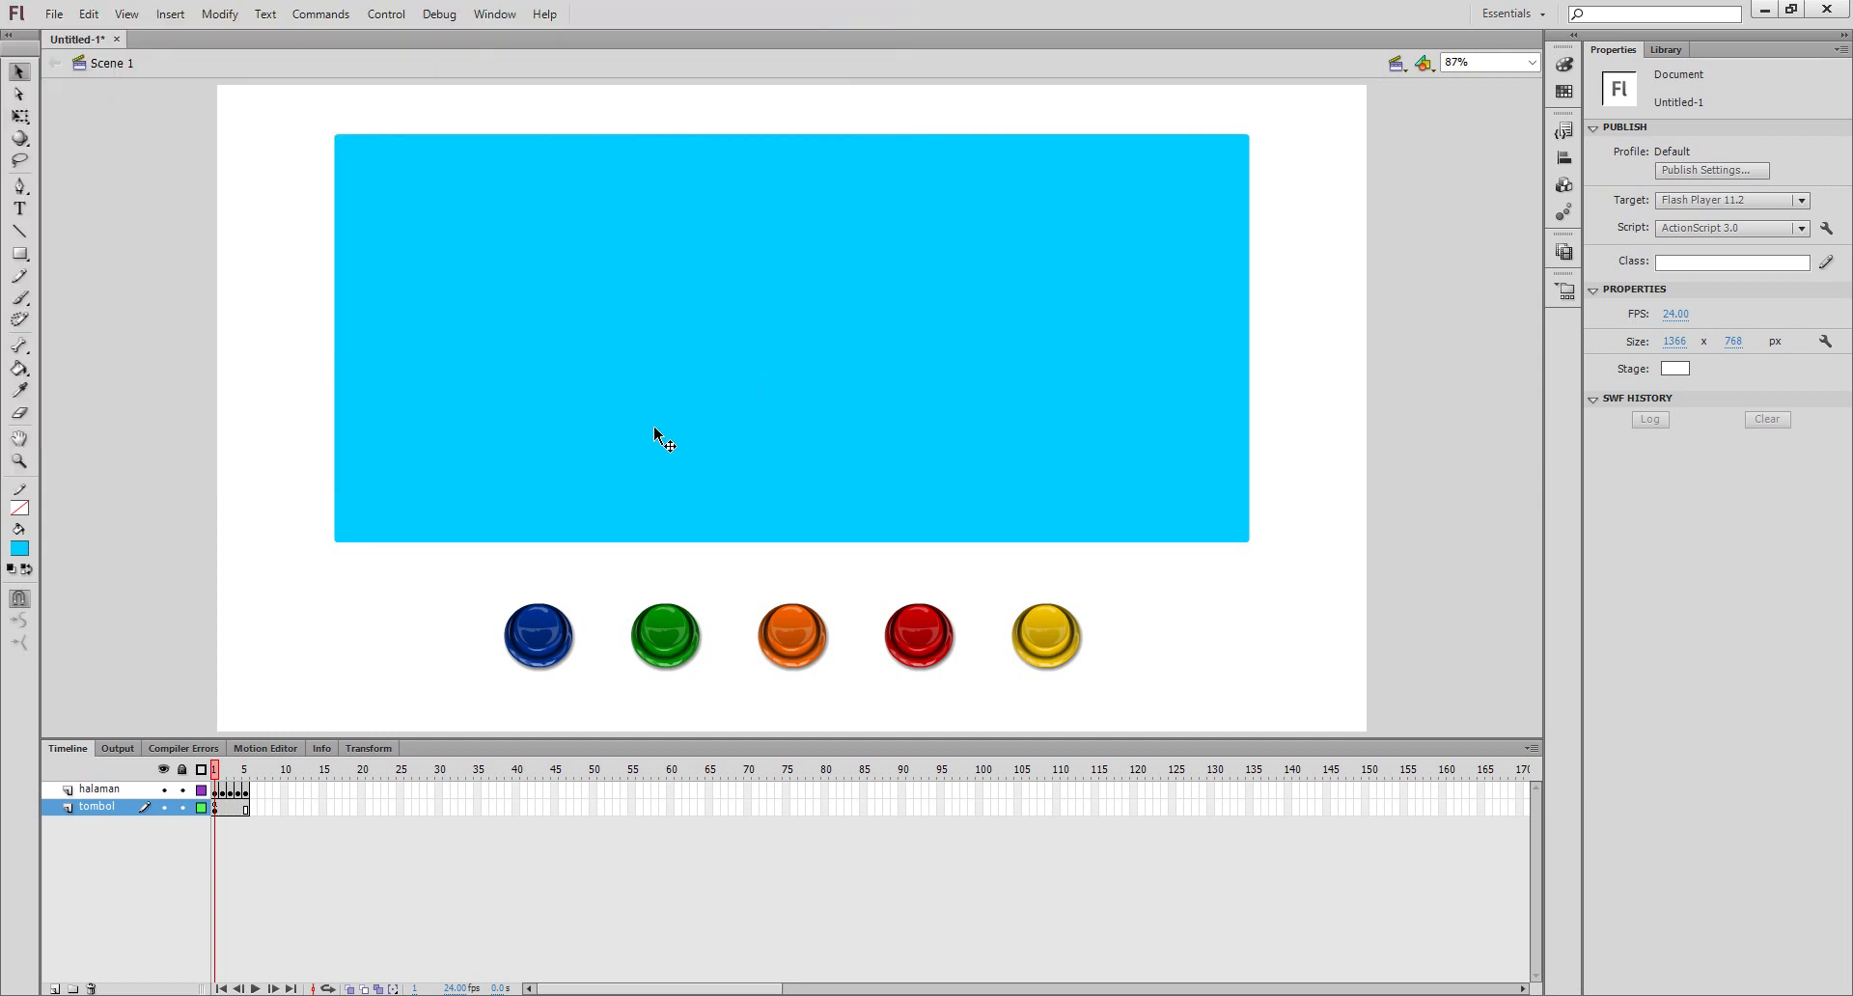
- On frame 1 of the halaman layer, add a static text reading HALAMAN 1 over the blue rectangle
{"action": "left_click", "coordinate": [493, 438]}
{"action": "left_click", "coordinate": [232, 449]}
{"action": "left_click", "coordinate": [437, 220]}
{"action": "left_click", "coordinate": [22, 228]}
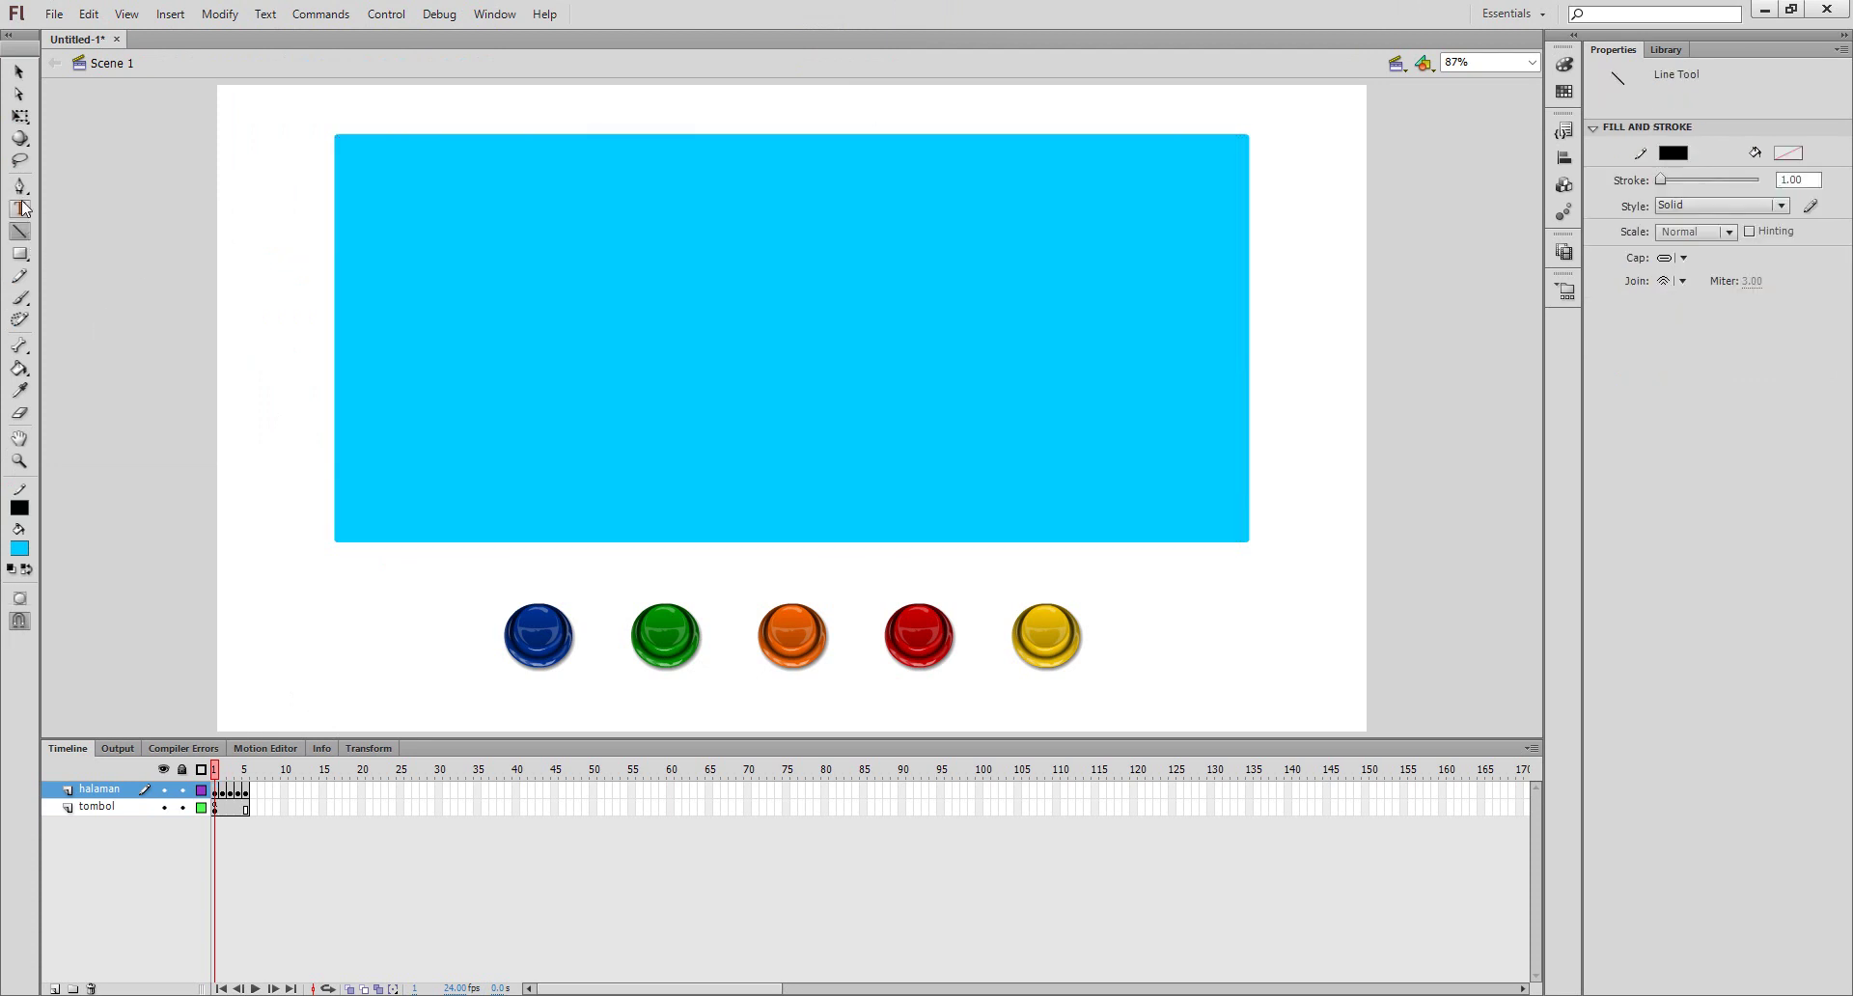
{"action": "key", "text": "t"}
{"action": "left_click", "coordinate": [353, 173]}
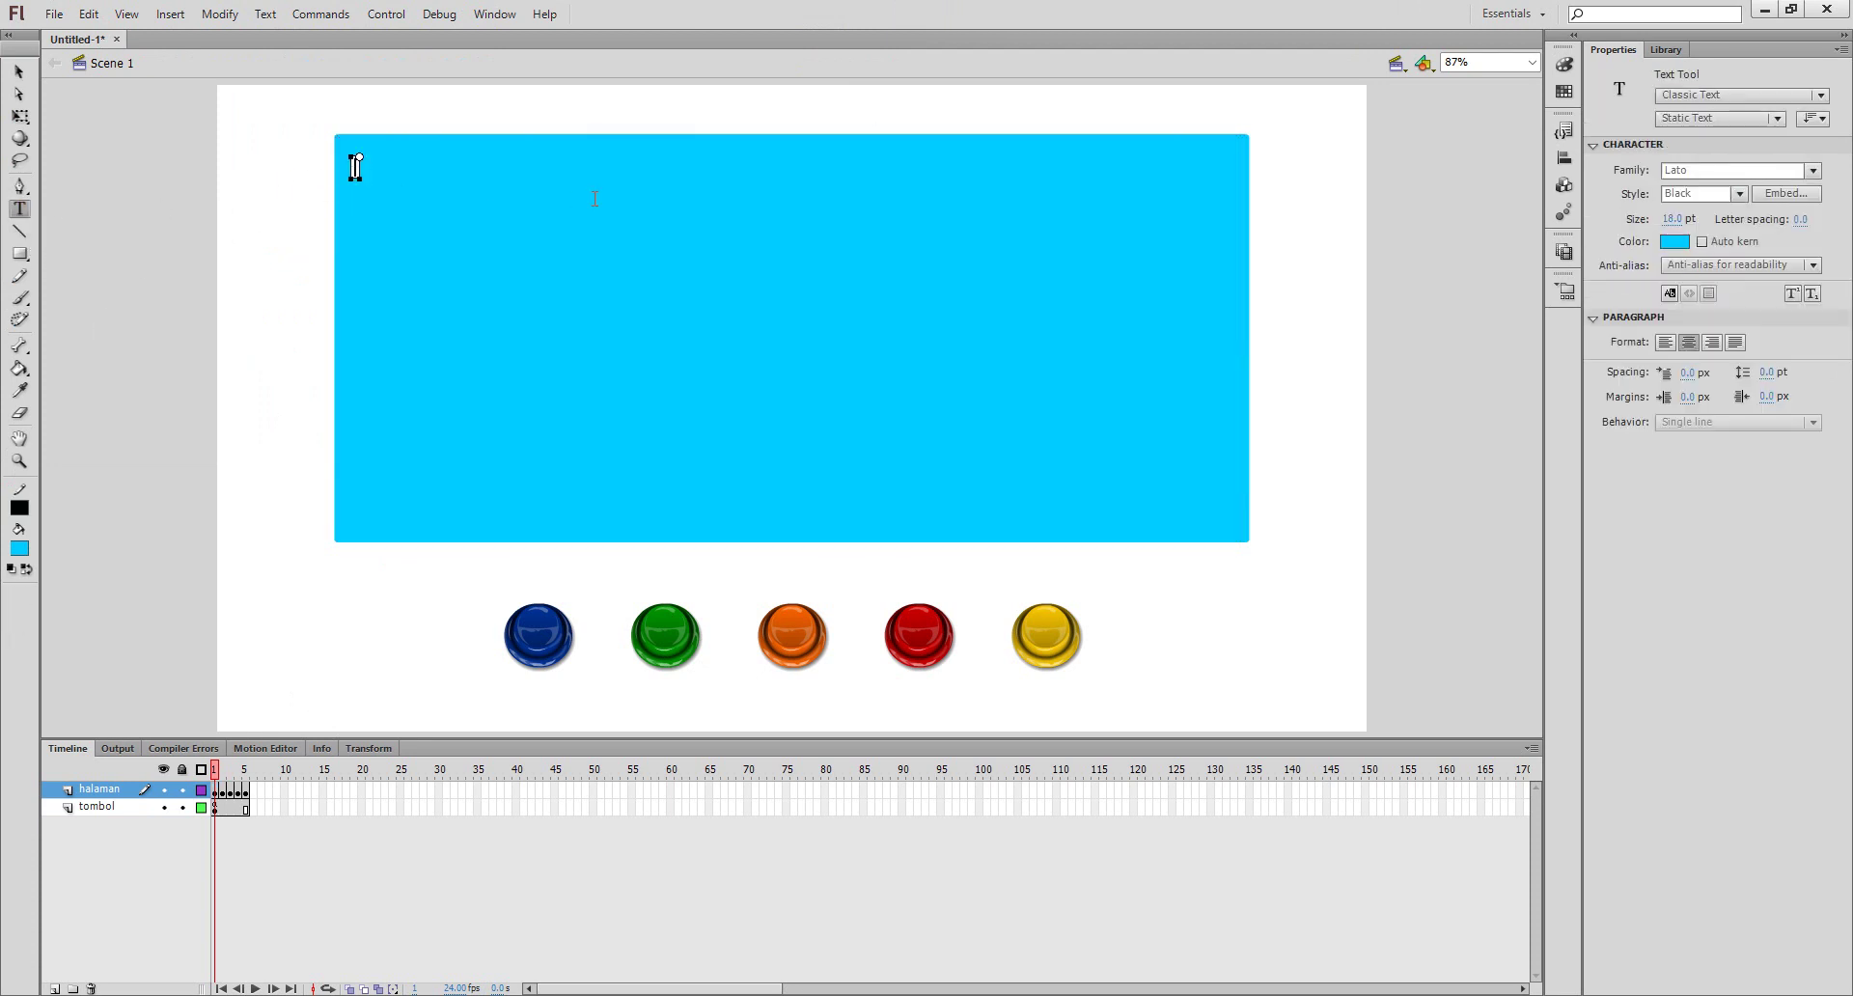
{"action": "type", "text": "halamn"}
{"action": "key", "text": "ctrl+a"}
{"action": "type", "text": "HALAMAN 1"}
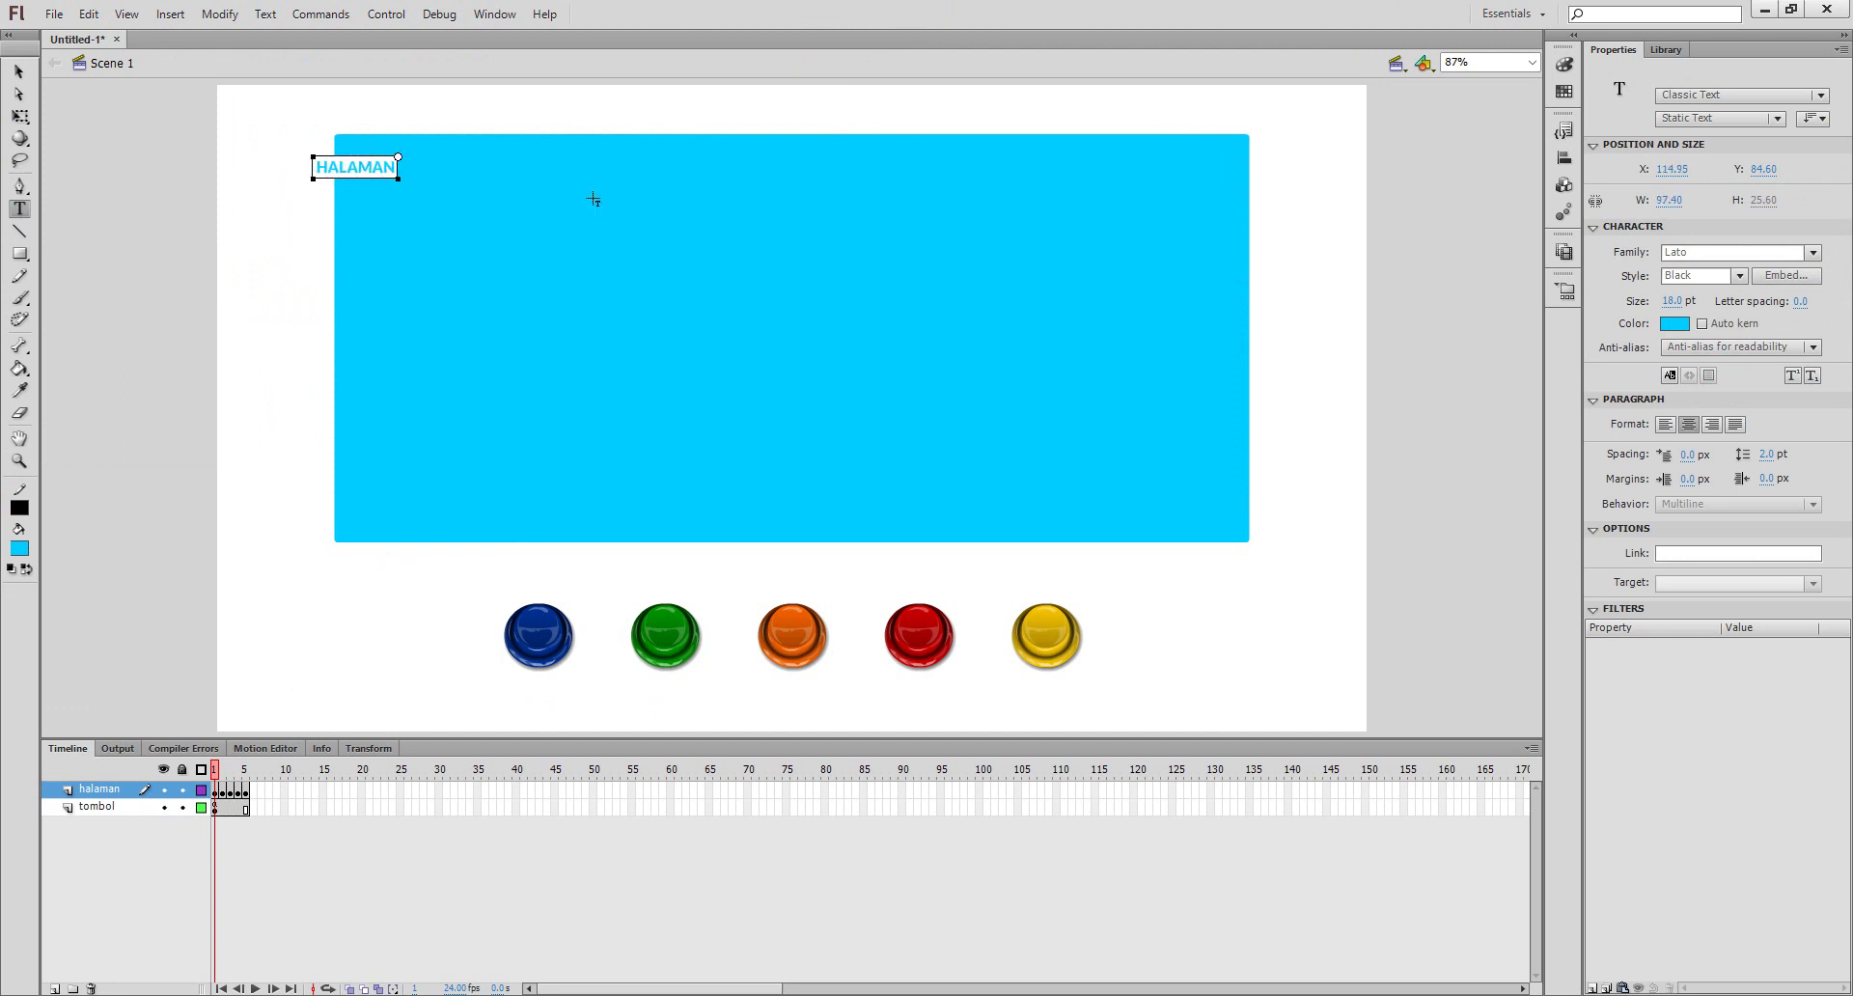
- Move the HALAMAN 1 text near the middle of the blue rectangle and set it to 38 pt black
{"action": "left_click", "coordinate": [19, 71]}
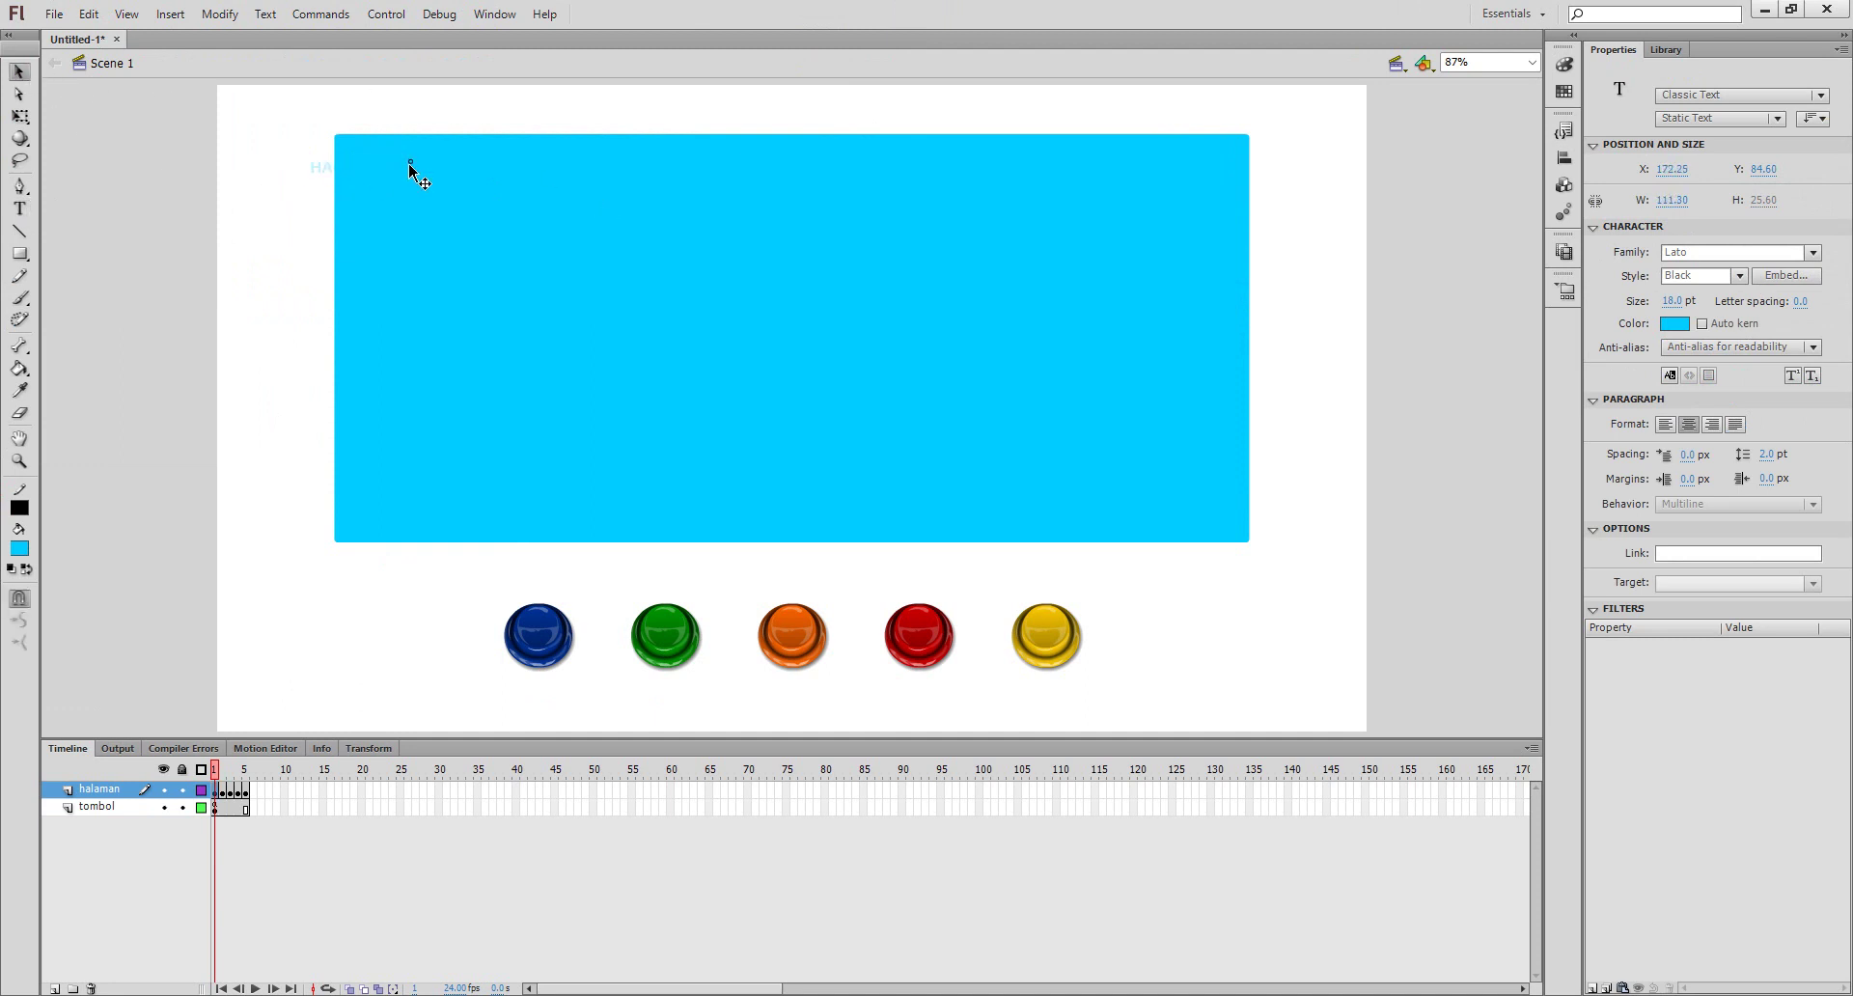
{"action": "left_click_drag", "start_coordinate": [418, 174], "coordinate": [823, 344]}
{"action": "left_click", "coordinate": [1671, 300]}
{"action": "type", "text": "38"}
{"action": "key", "text": "Return"}
{"action": "left_click", "coordinate": [1677, 324]}
{"action": "left_click", "coordinate": [1591, 427]}
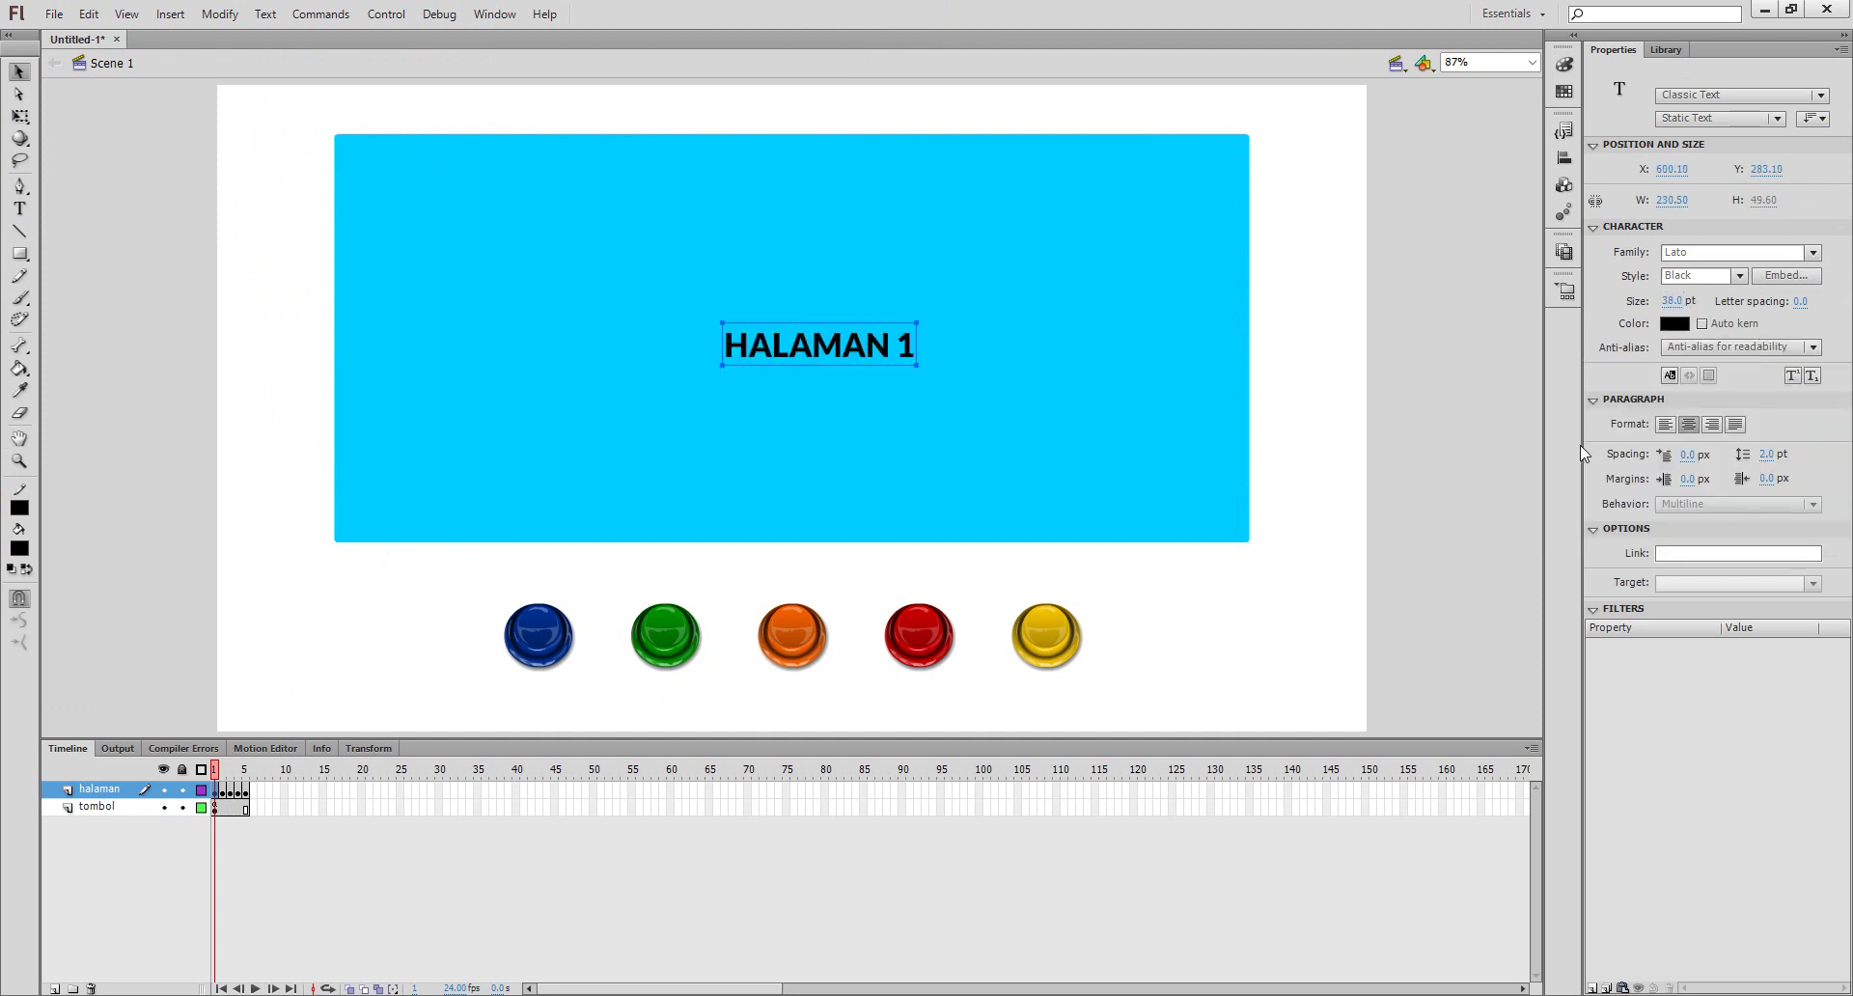
- Centre the HALAMAN 1 text horizontally on the stage and nudge it slightly upward
{"action": "left_click", "coordinate": [1561, 159]}
{"action": "left_click", "coordinate": [1395, 168]}
{"action": "left_click", "coordinate": [1331, 364]}
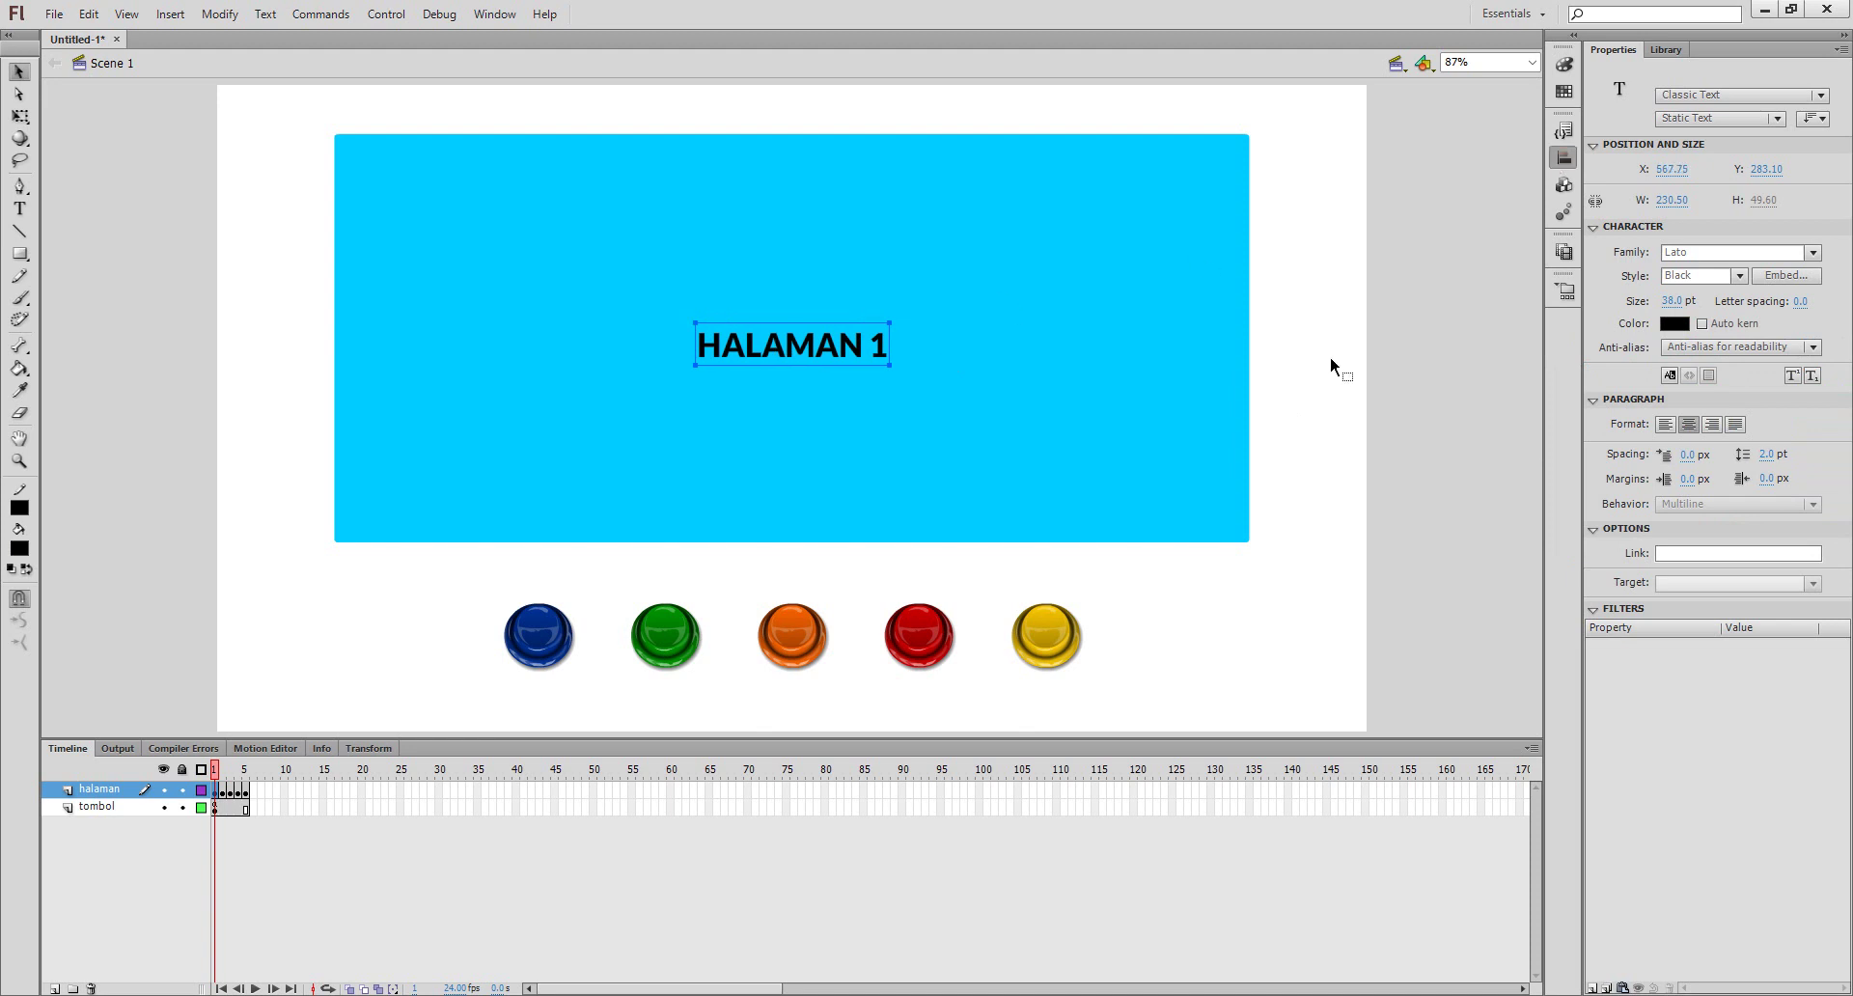
{"action": "left_click", "coordinate": [880, 355]}
{"action": "key", "text": "shift+Up"}
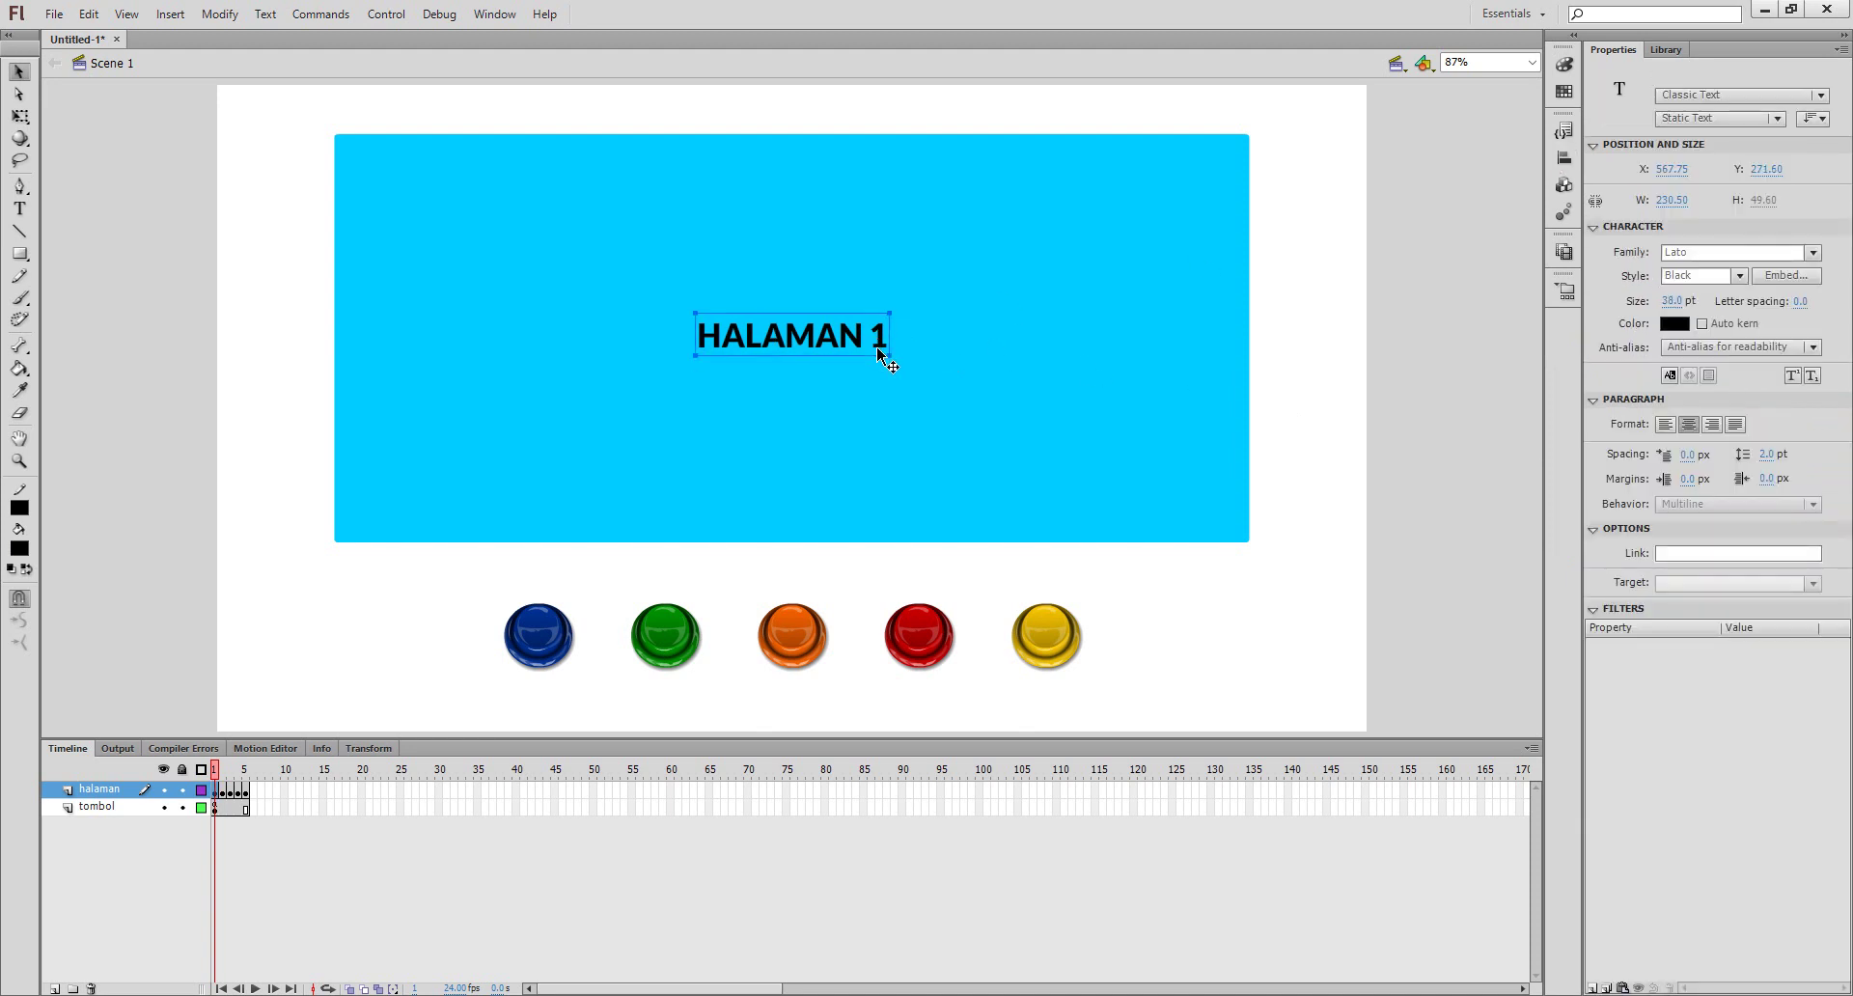
- Replace frames 2 to 5 of the halaman layer with keyframes that repeat frame 1's rectangle and HALAMAN 1 text
{"action": "left_click", "coordinate": [931, 362], "text": "shift"}
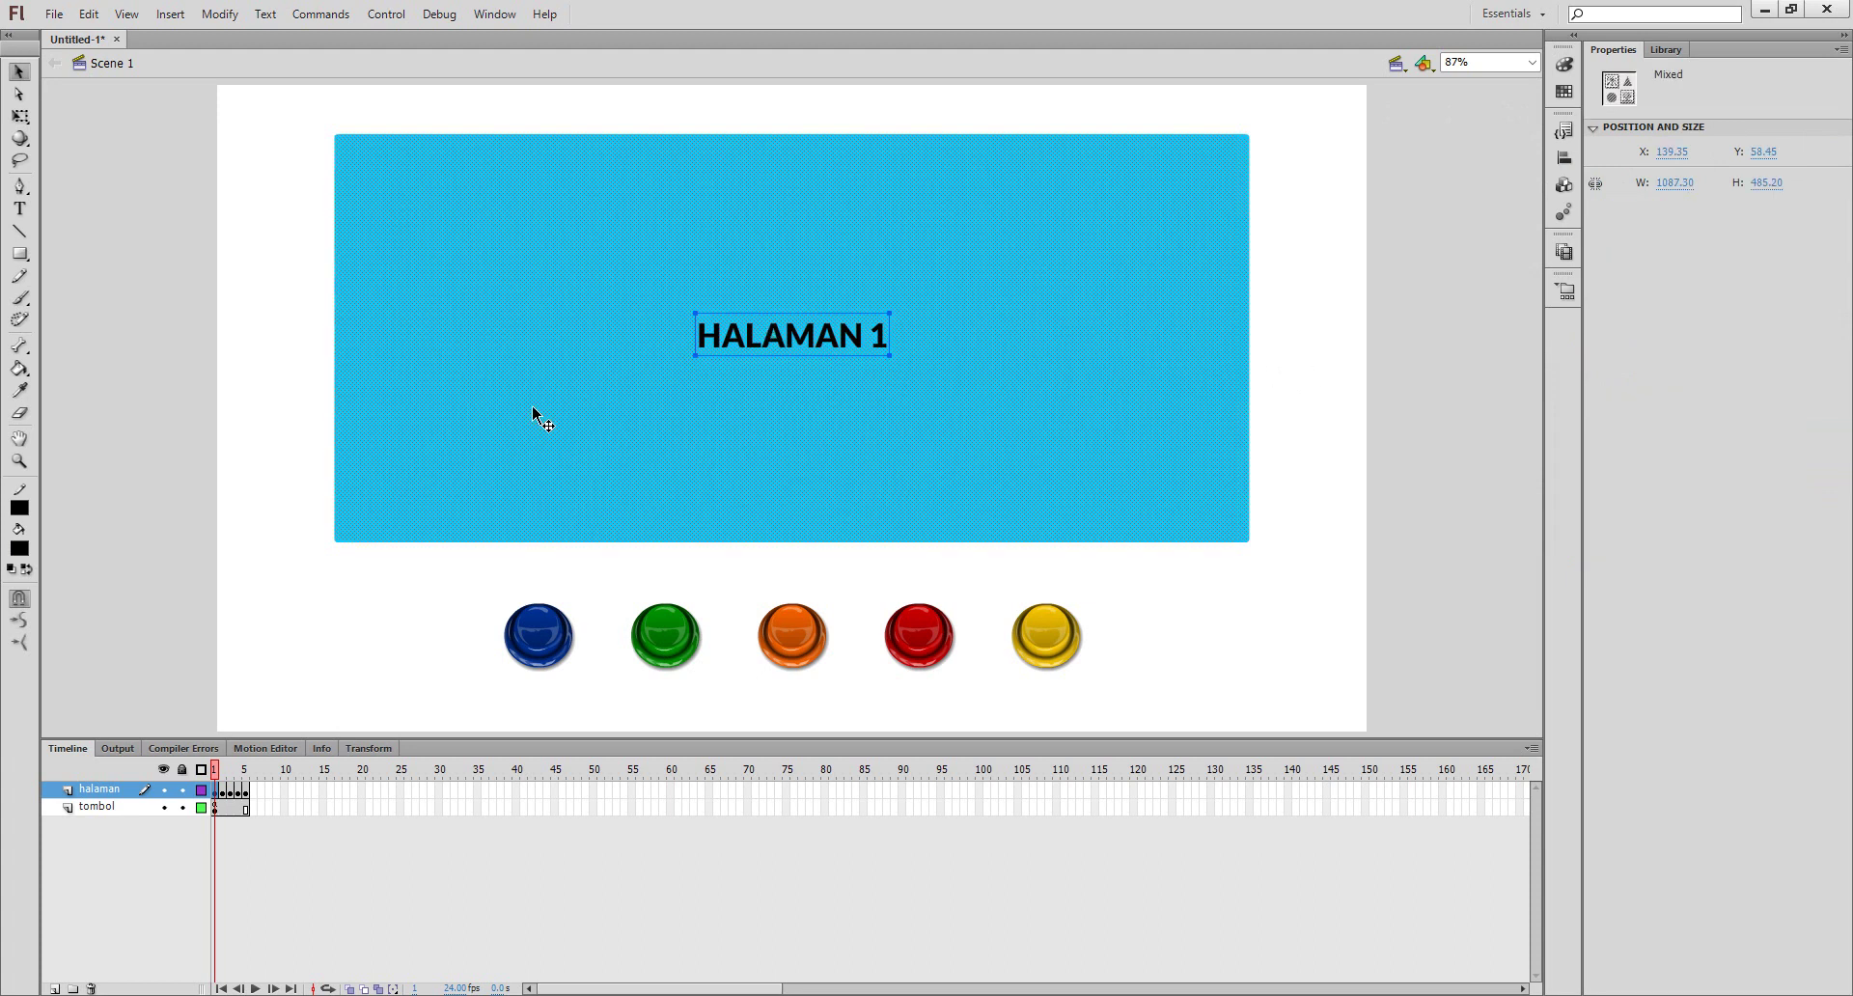
{"action": "left_click", "coordinate": [225, 789]}
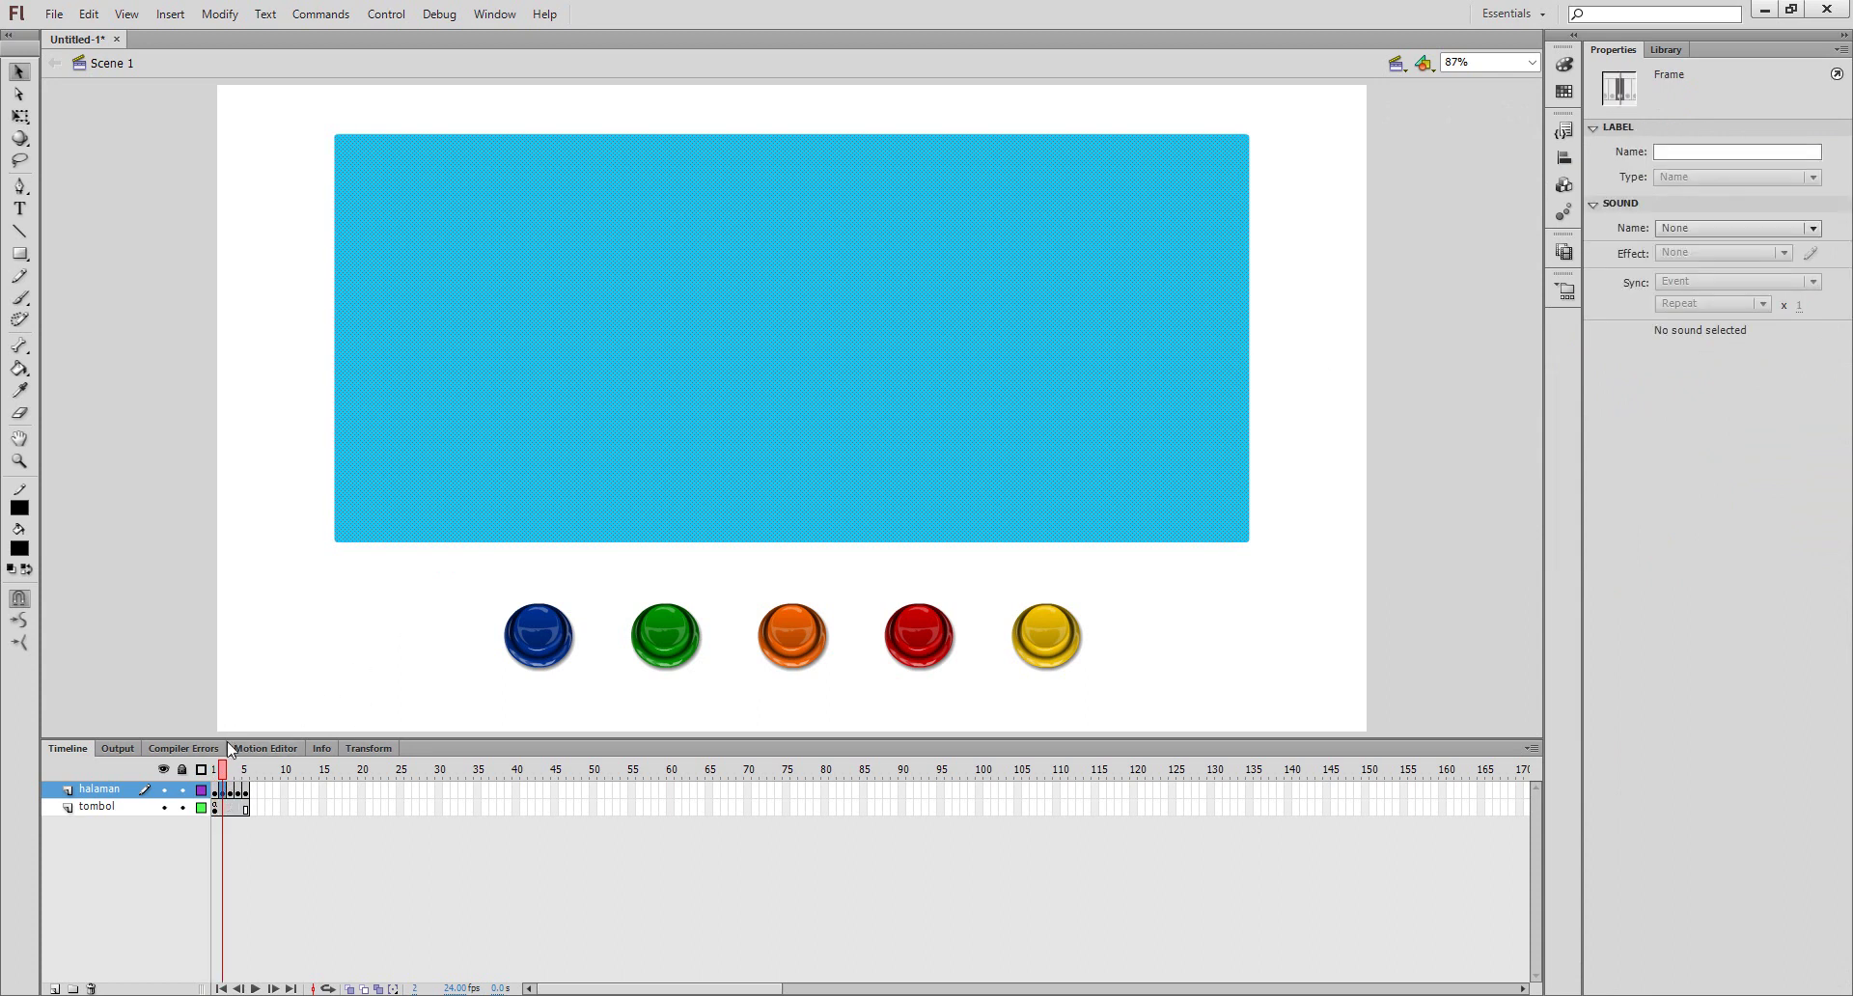
{"action": "left_click_drag", "start_coordinate": [253, 791], "coordinate": [219, 793]}
{"action": "right_click", "coordinate": [222, 793]}
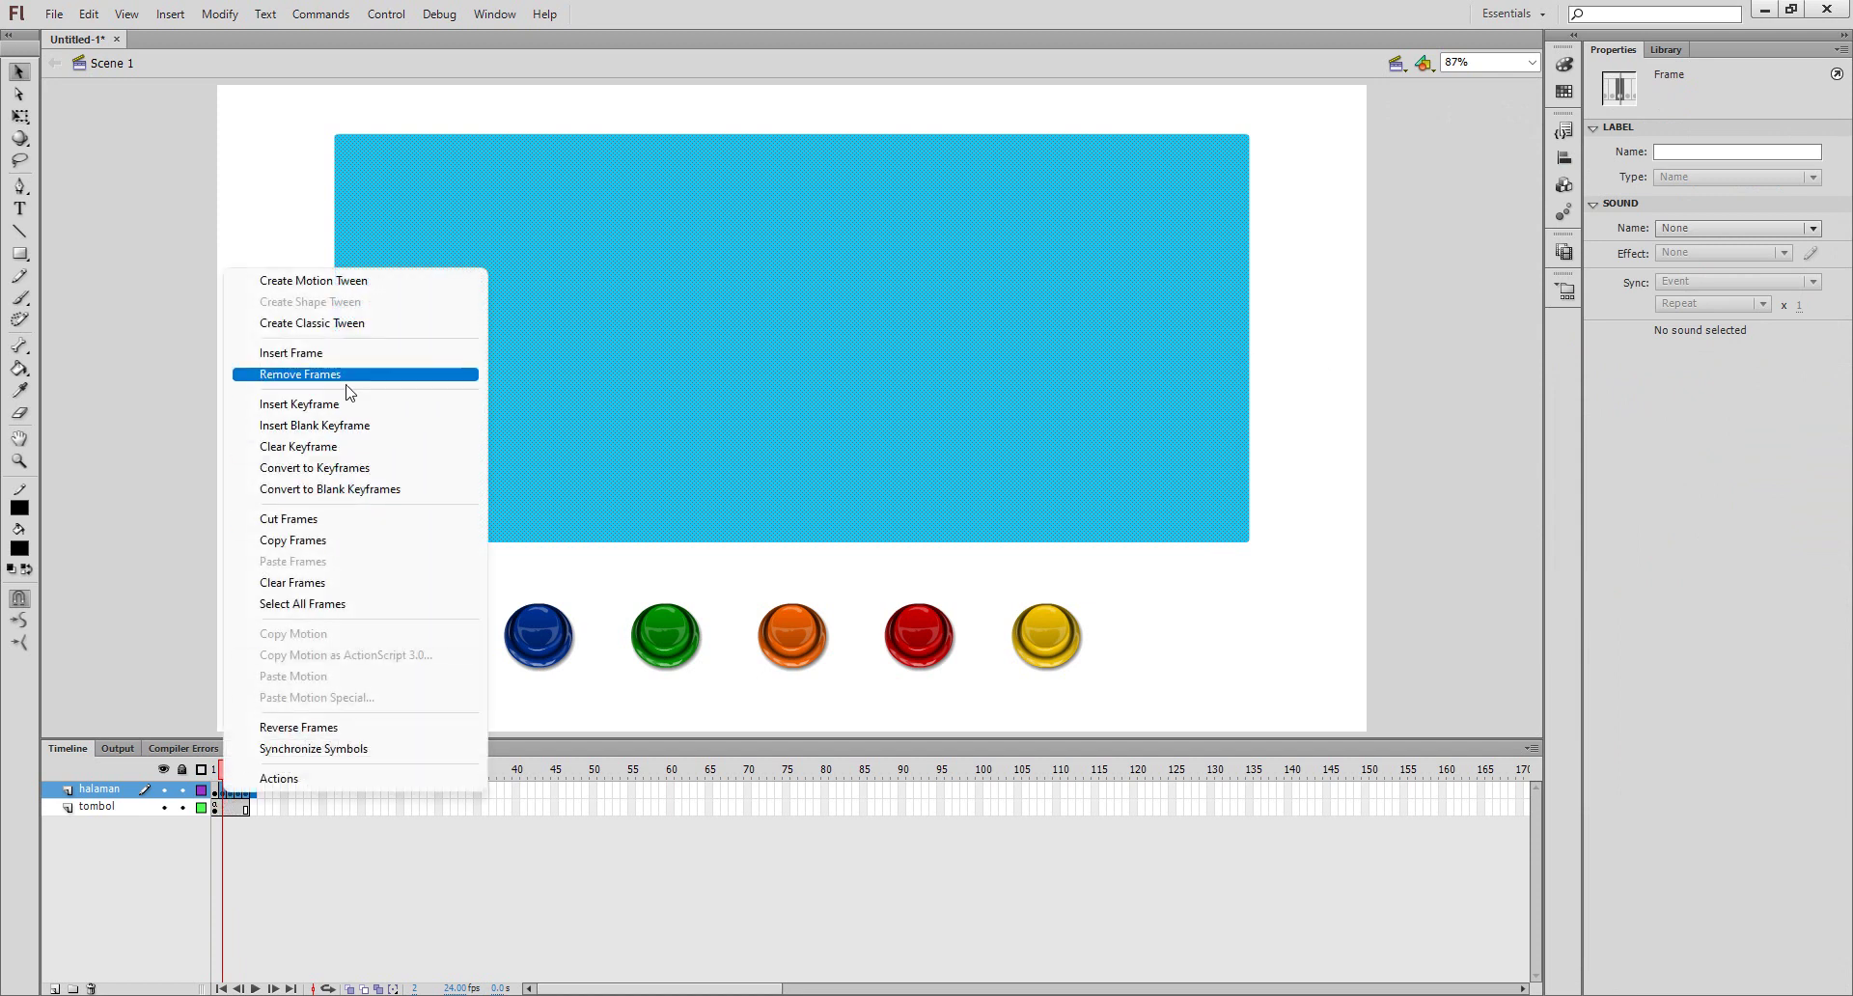
{"action": "left_click", "coordinate": [347, 376]}
{"action": "key", "text": "ctrl+z"}
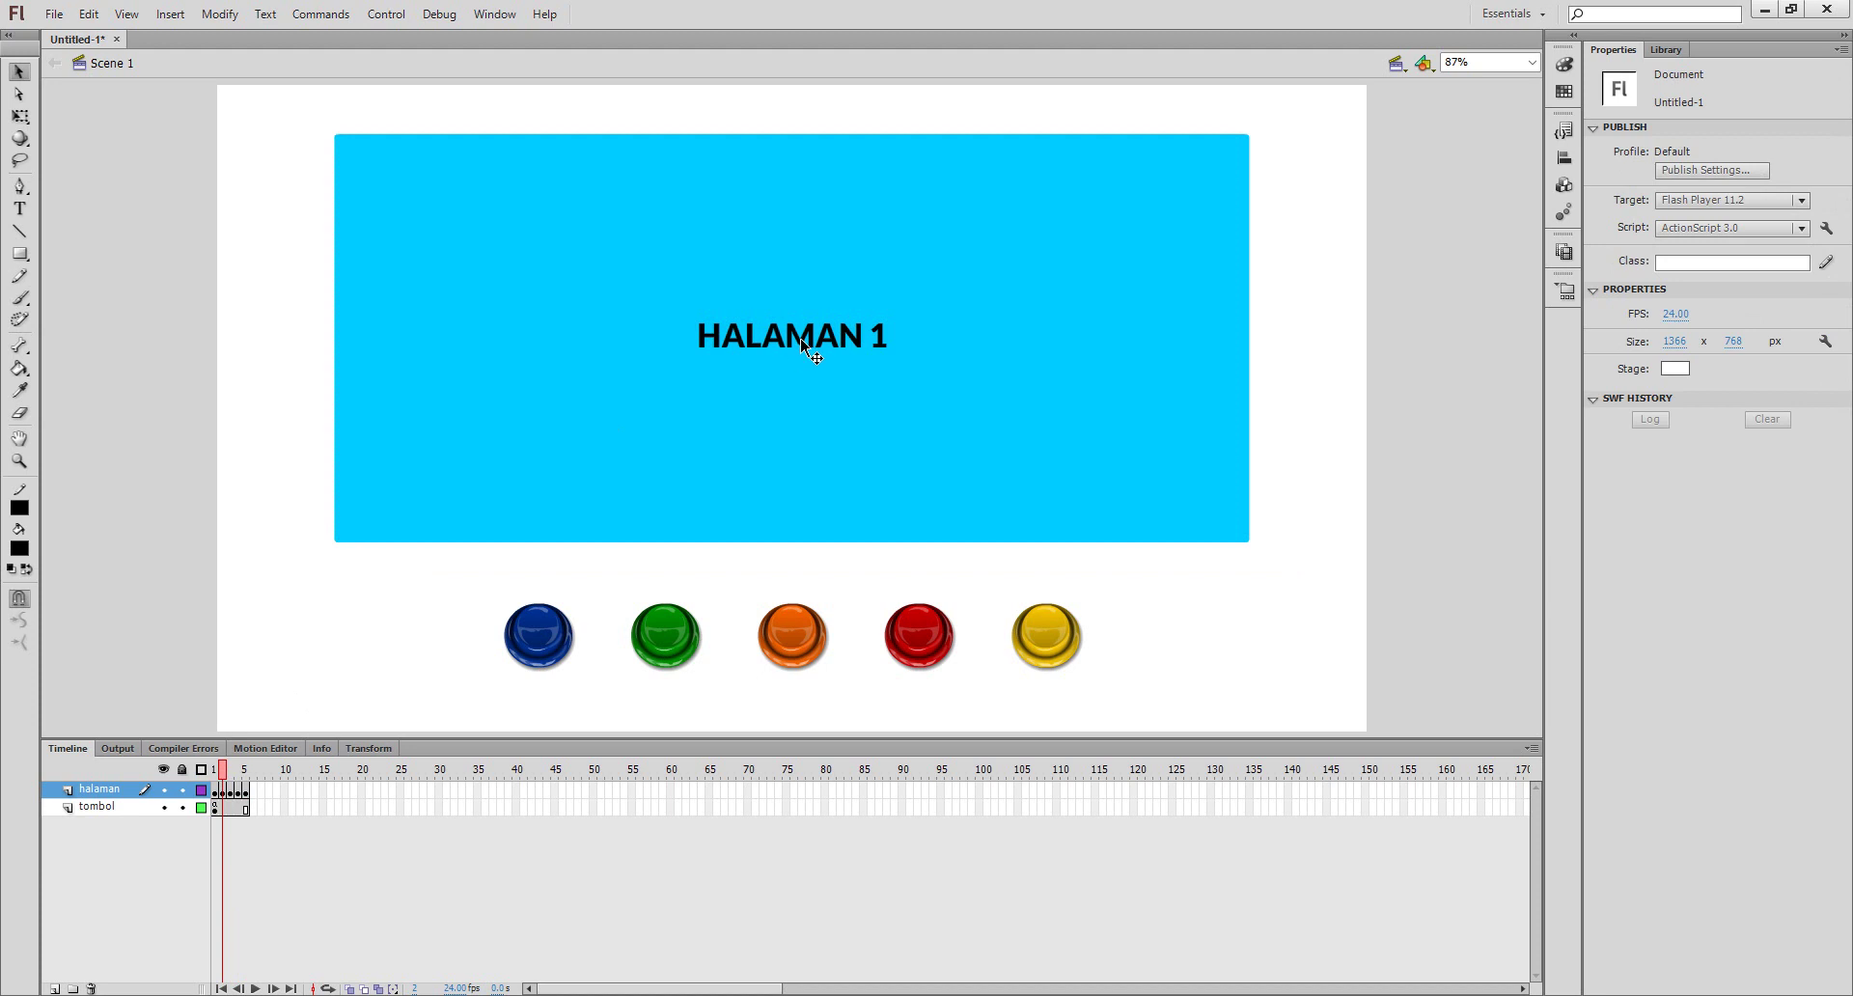
- Change the page text to HALAMAN 2 on frame 2 and HALAMAN 3 on frame 3
{"action": "double_click", "coordinate": [819, 347]}
{"action": "mouse_move", "coordinate": [869, 335]}
{"action": "left_mouse_down"}
{"action": "mouse_move", "coordinate": [896, 337]}
{"action": "mouse_move", "coordinate": [869, 338]}
{"action": "left_mouse_up"}
{"action": "type", "text": "2"}
{"action": "left_click", "coordinate": [230, 789]}
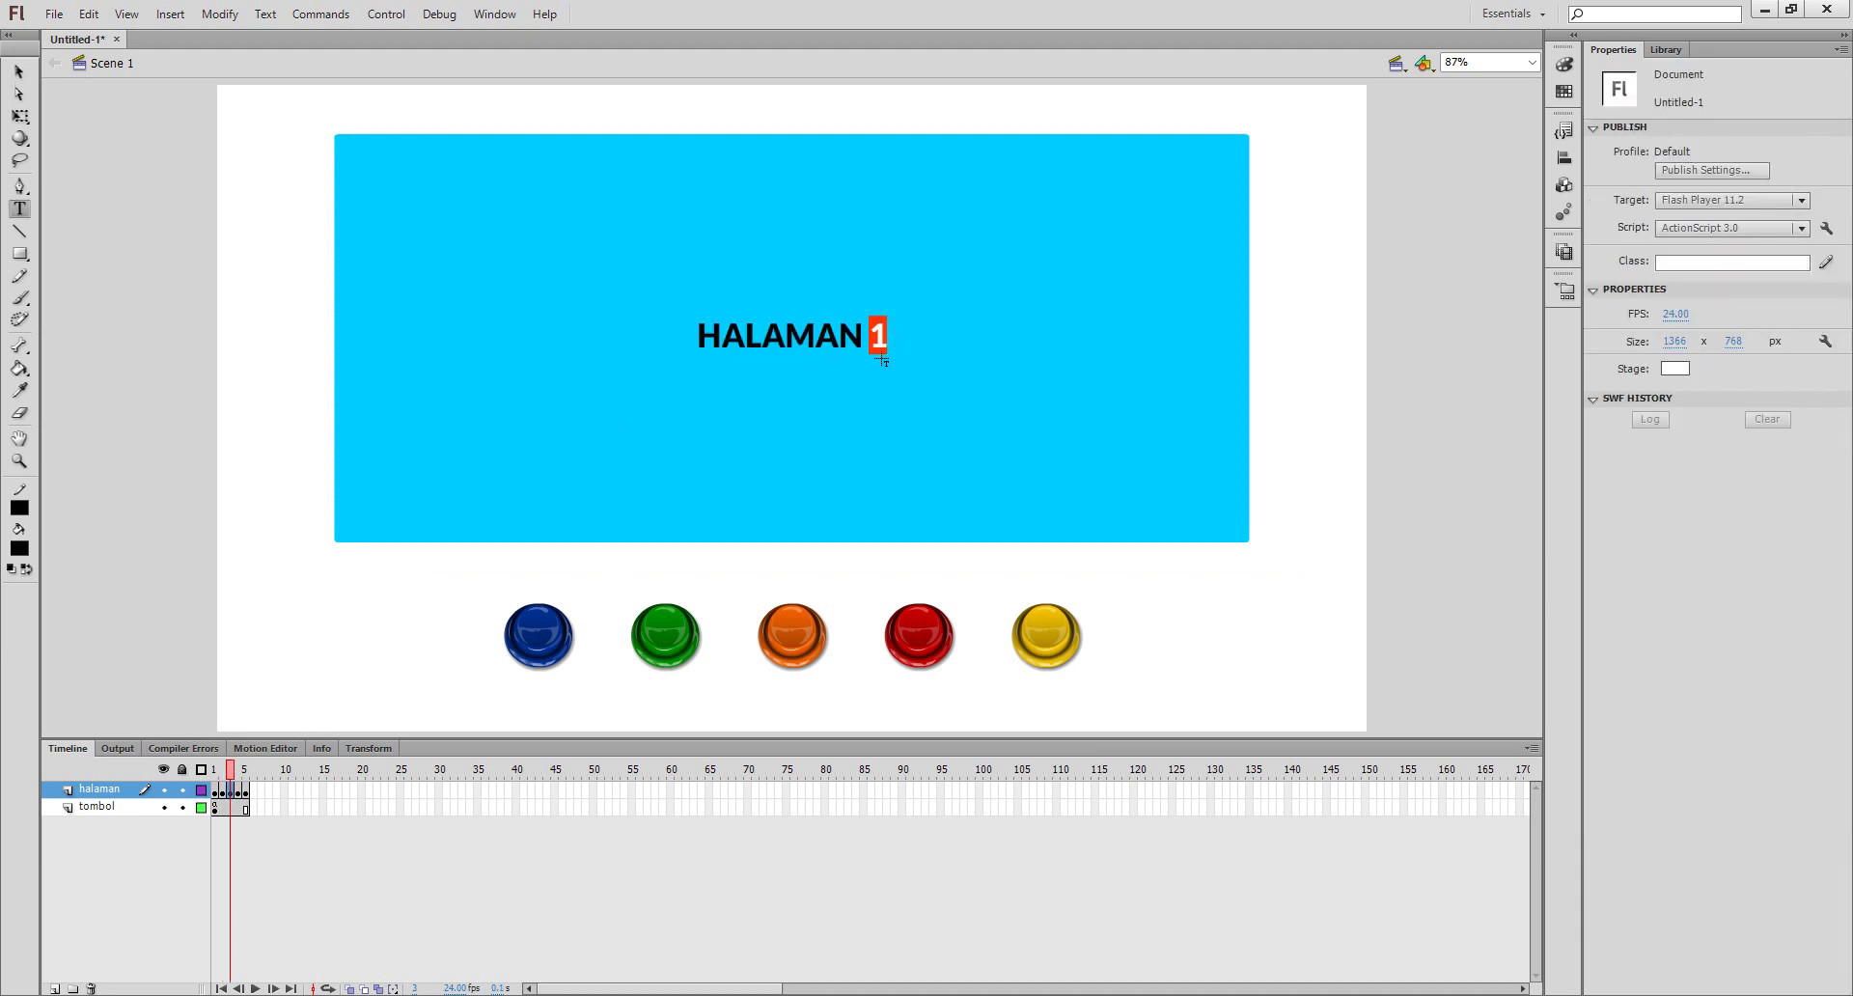
{"action": "type", "text": "3"}
- Change the page text to HALAMAN 4 on frame 4 and HALAMAN 5 on frame 5
{"action": "left_click", "coordinate": [237, 789]}
{"action": "double_click", "coordinate": [875, 342]}
{"action": "type", "text": "4"}
{"action": "key", "text": "Escape"}
{"action": "key", "text": "."}
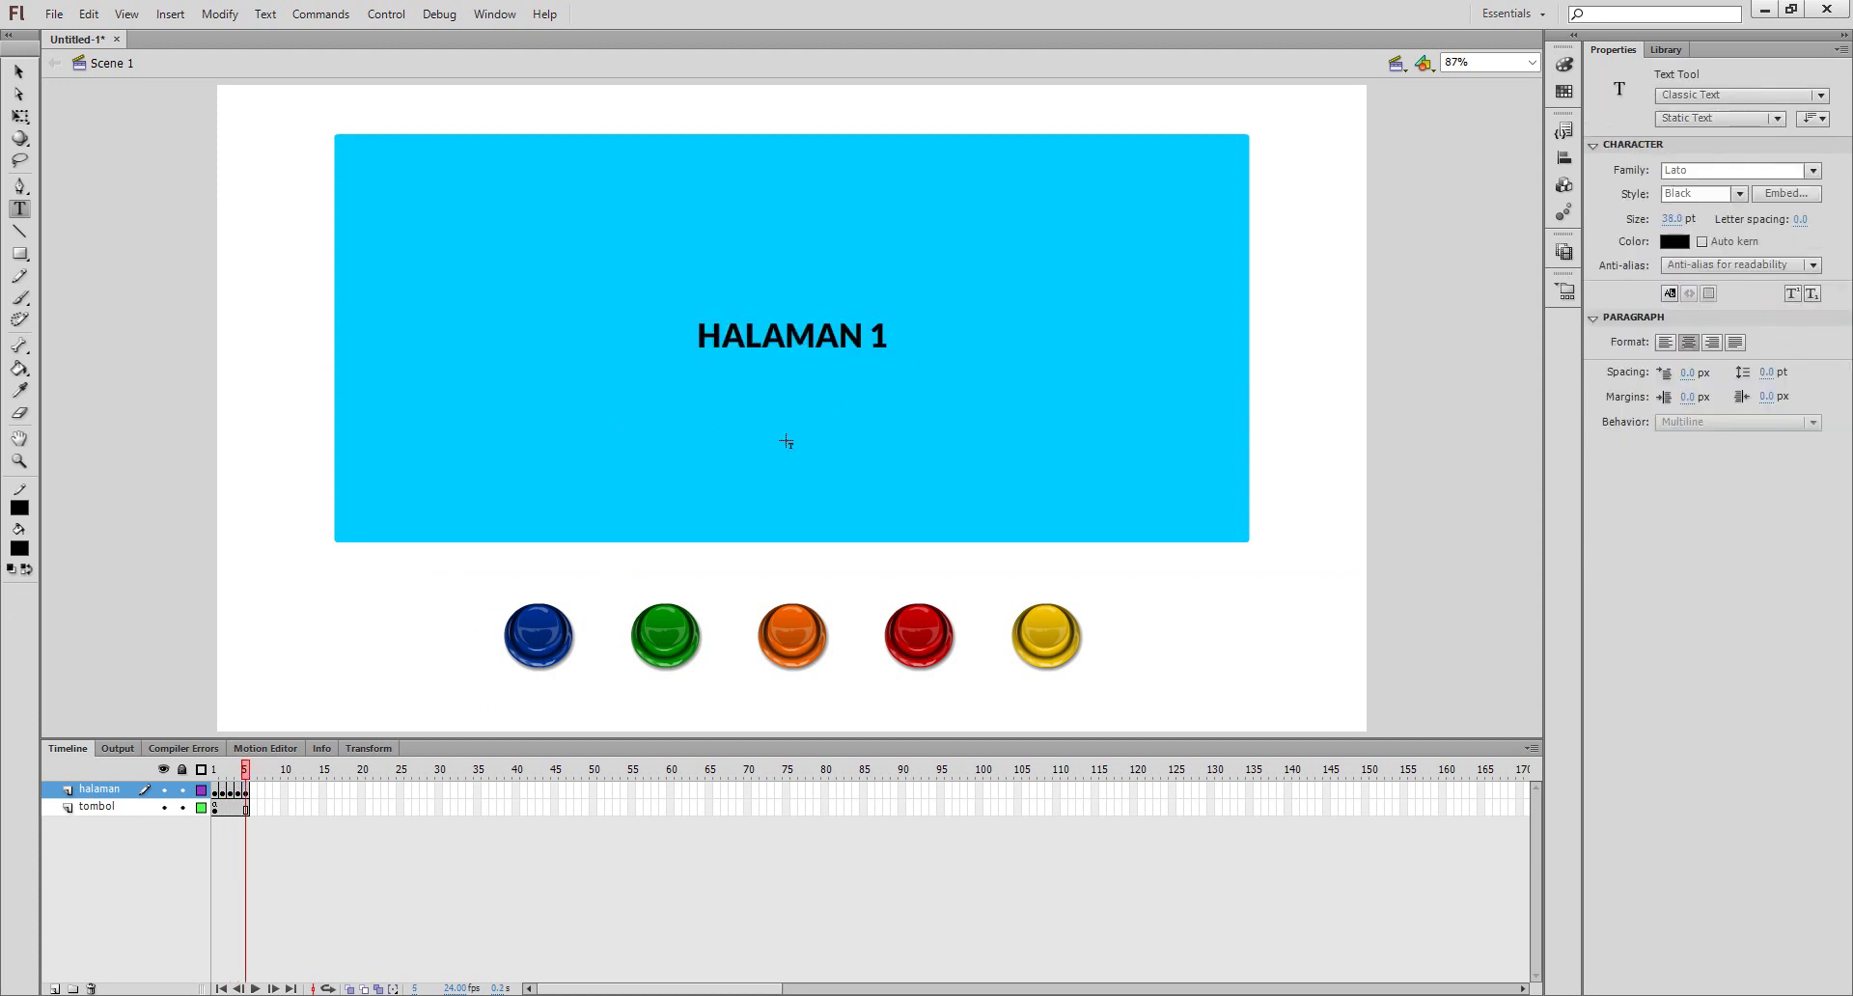
{"action": "double_click", "coordinate": [874, 340]}
{"action": "type", "text": "5"}
{"action": "key", "text": "Escape"}
{"action": "key", "text": "v"}
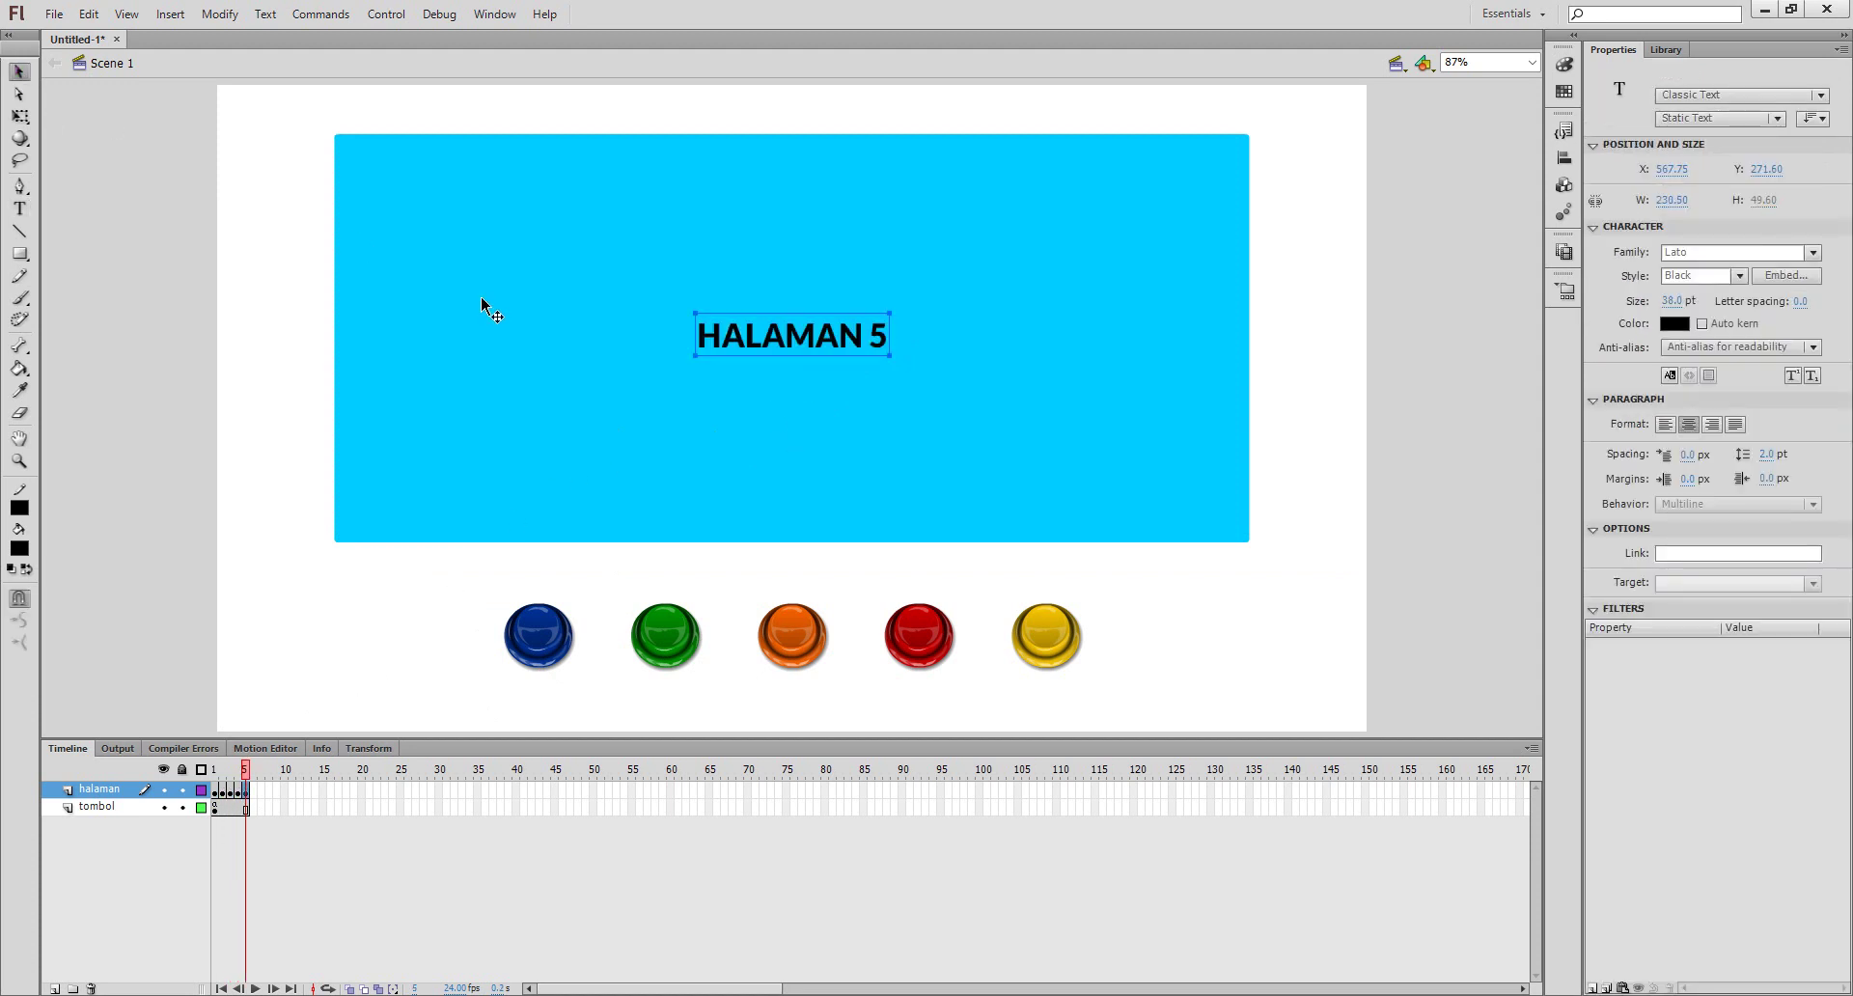
- Fill the rectangle on frame 5 with yellow sampled from the yellow button
{"action": "left_click", "coordinate": [482, 307]}
{"action": "left_click", "coordinate": [1787, 235]}
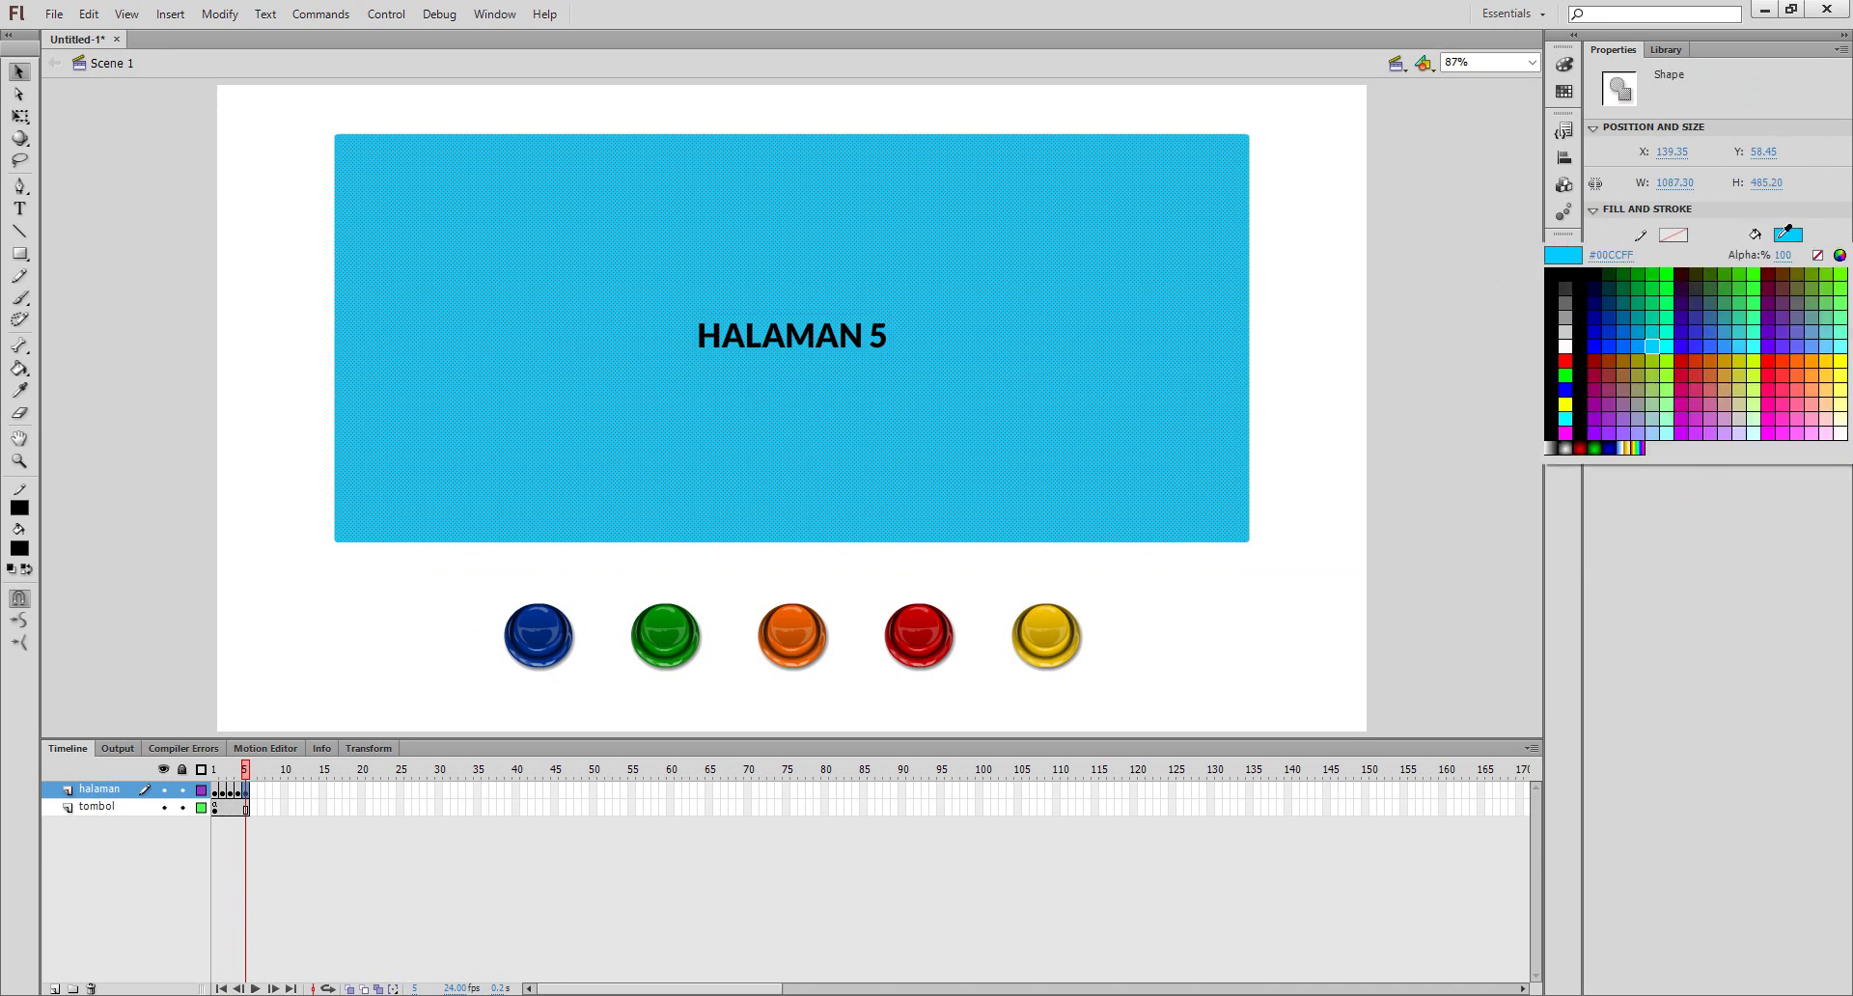
{"action": "left_click", "coordinate": [1058, 625]}
{"action": "left_click", "coordinate": [1275, 554]}
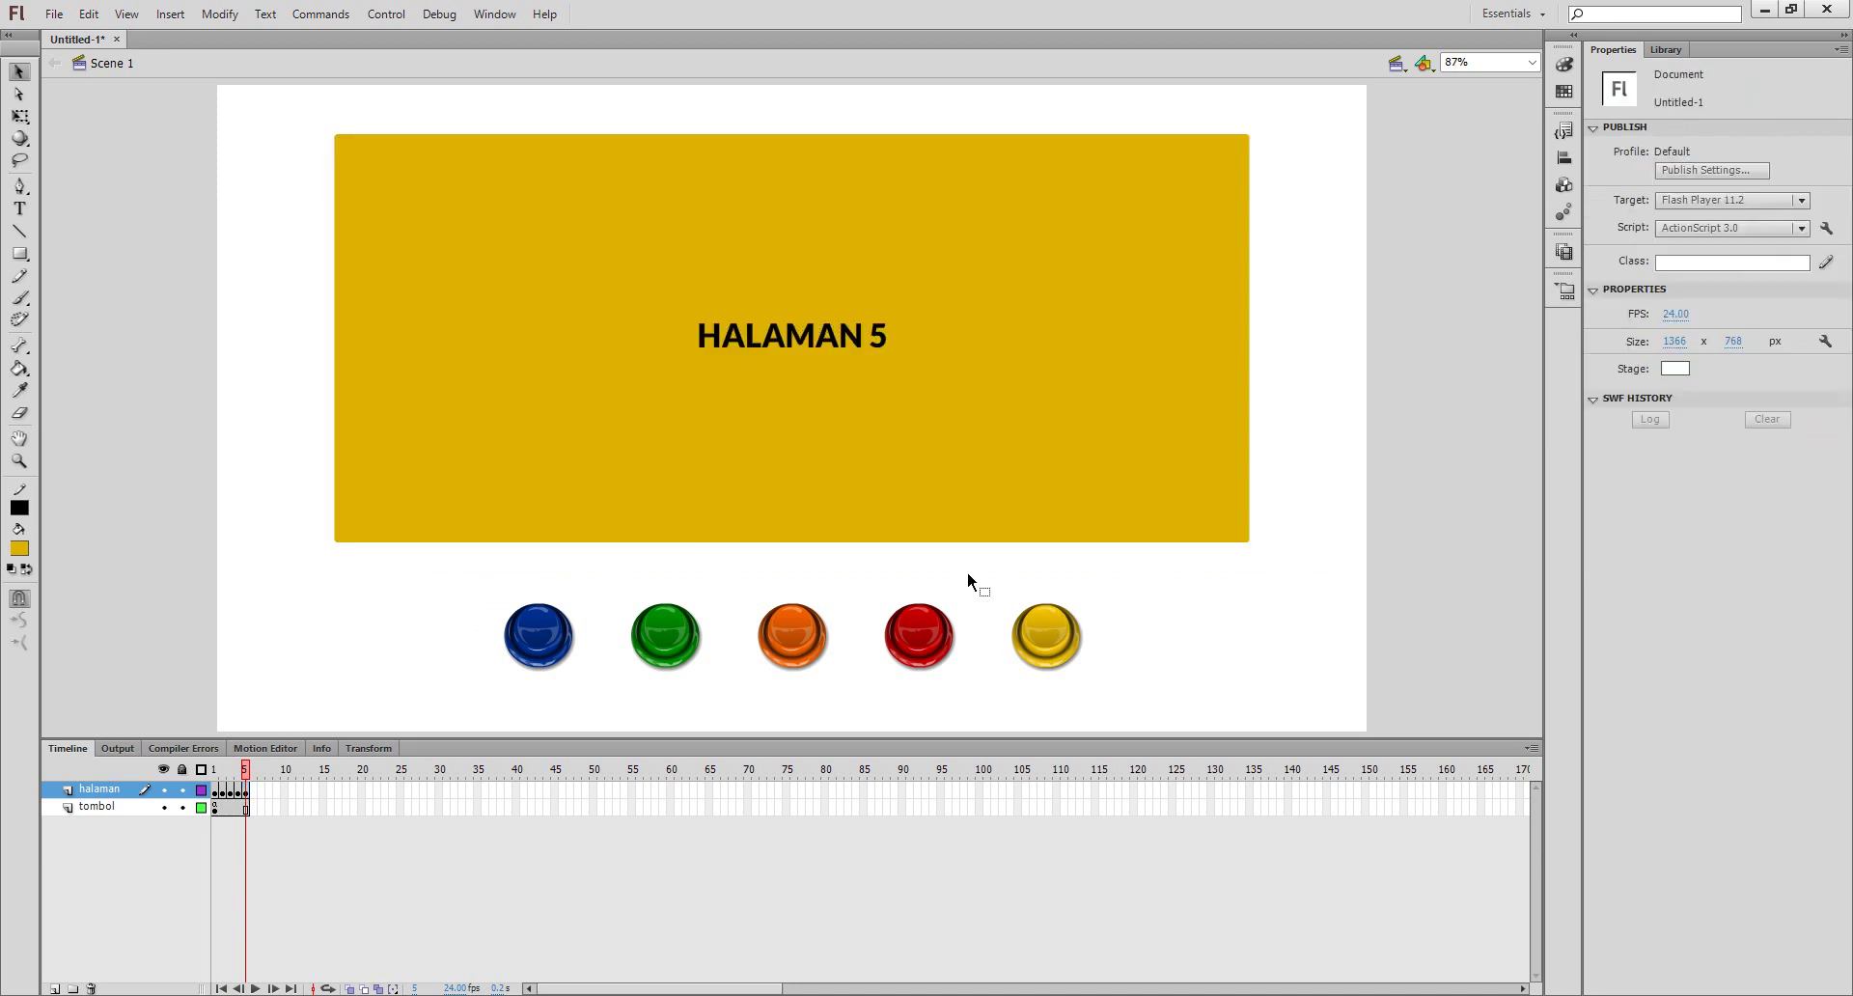
- Fill the rectangle on frame 4 with red sampled from the red button
{"action": "key", "text": "comma"}
{"action": "left_click", "coordinate": [1043, 454]}
{"action": "left_click", "coordinate": [1787, 235]}
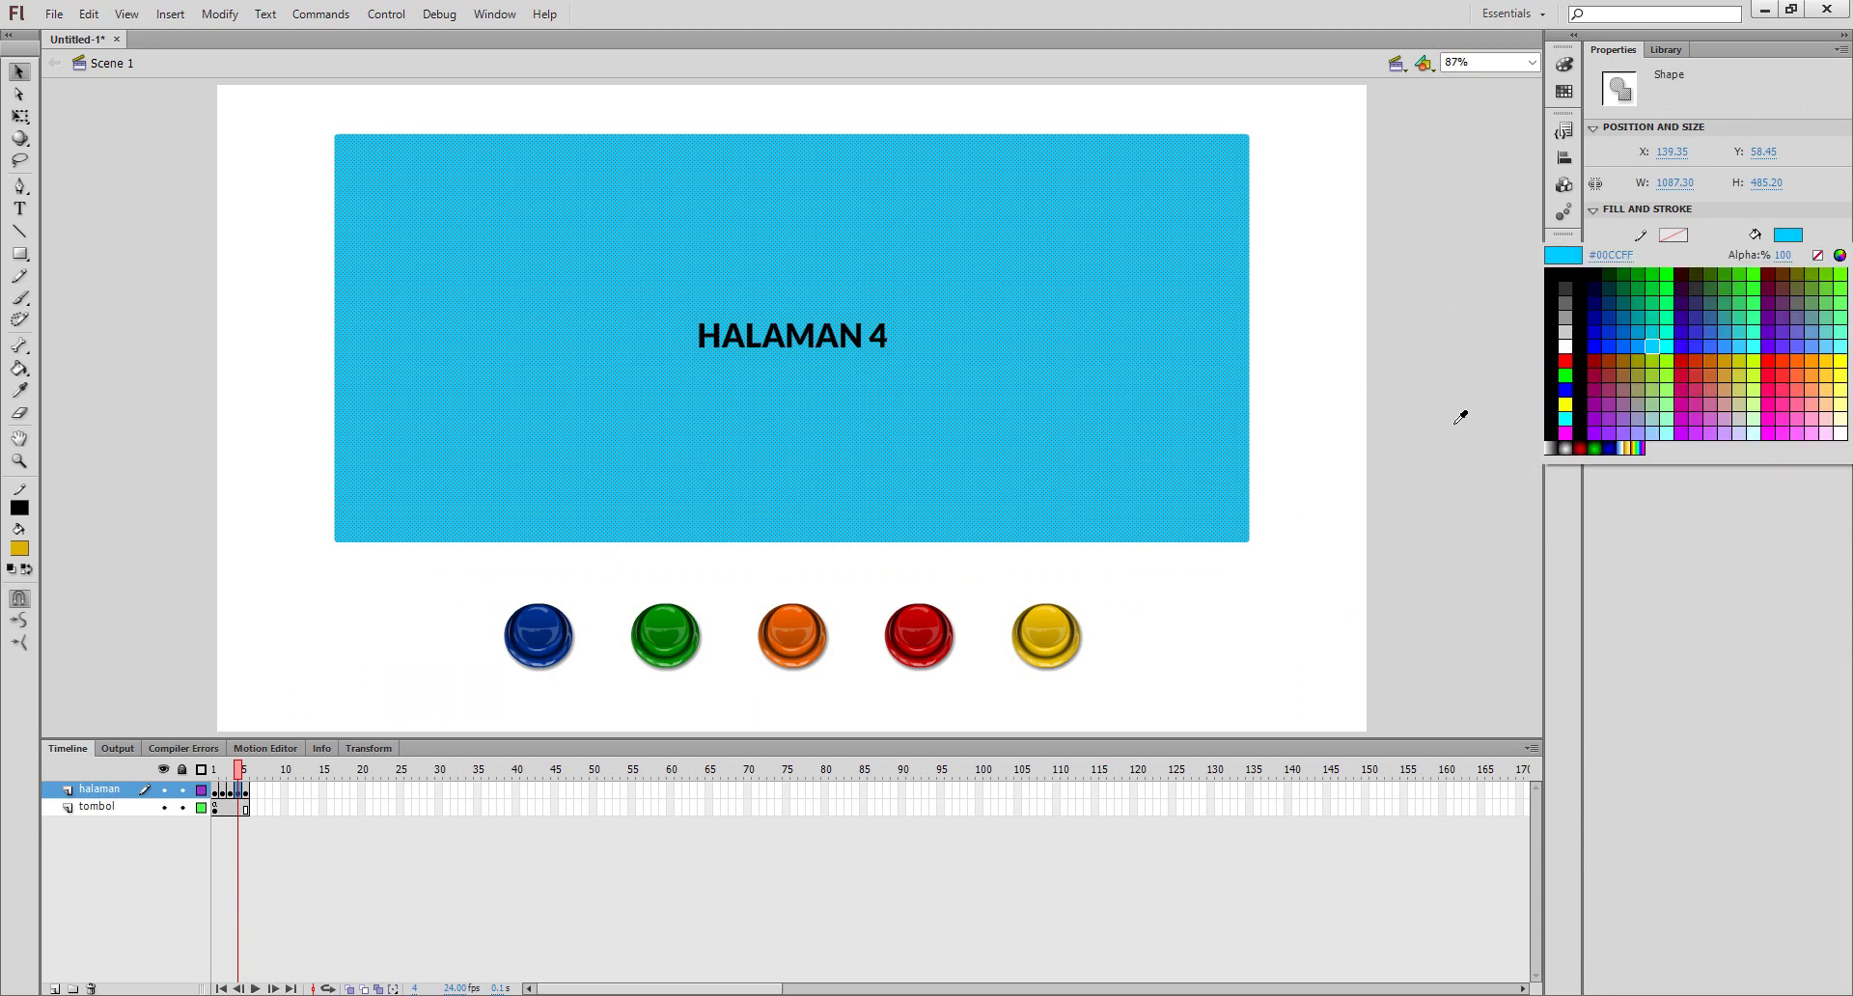
{"action": "left_click", "coordinate": [942, 616]}
{"action": "left_click", "coordinate": [1377, 454]}
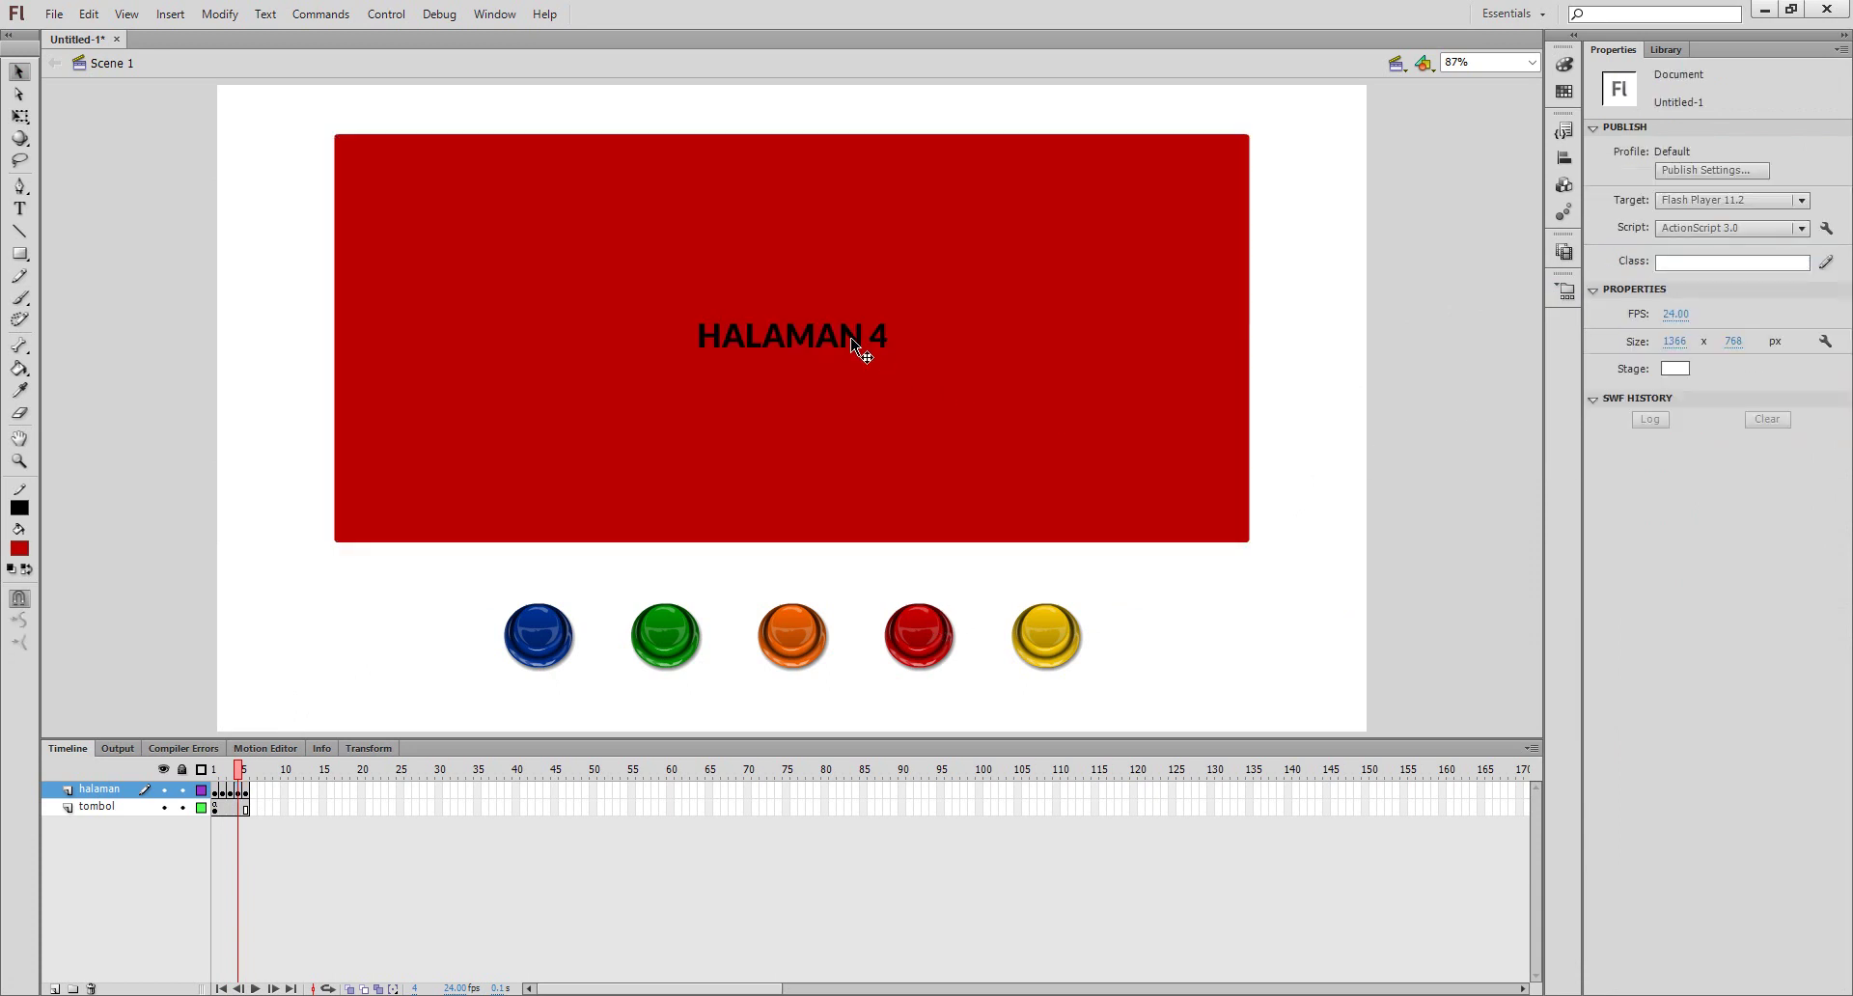
- Set the HALAMAN 4 text colour to white
{"action": "left_click", "coordinate": [856, 347]}
{"action": "left_click", "coordinate": [1674, 324]}
{"action": "left_click", "coordinate": [1553, 432]}
{"action": "left_click", "coordinate": [1328, 451]}
- Fill the rectangle on frame 3 with orange sampled from the orange button
{"action": "key", "text": "comma"}
{"action": "left_click", "coordinate": [947, 455]}
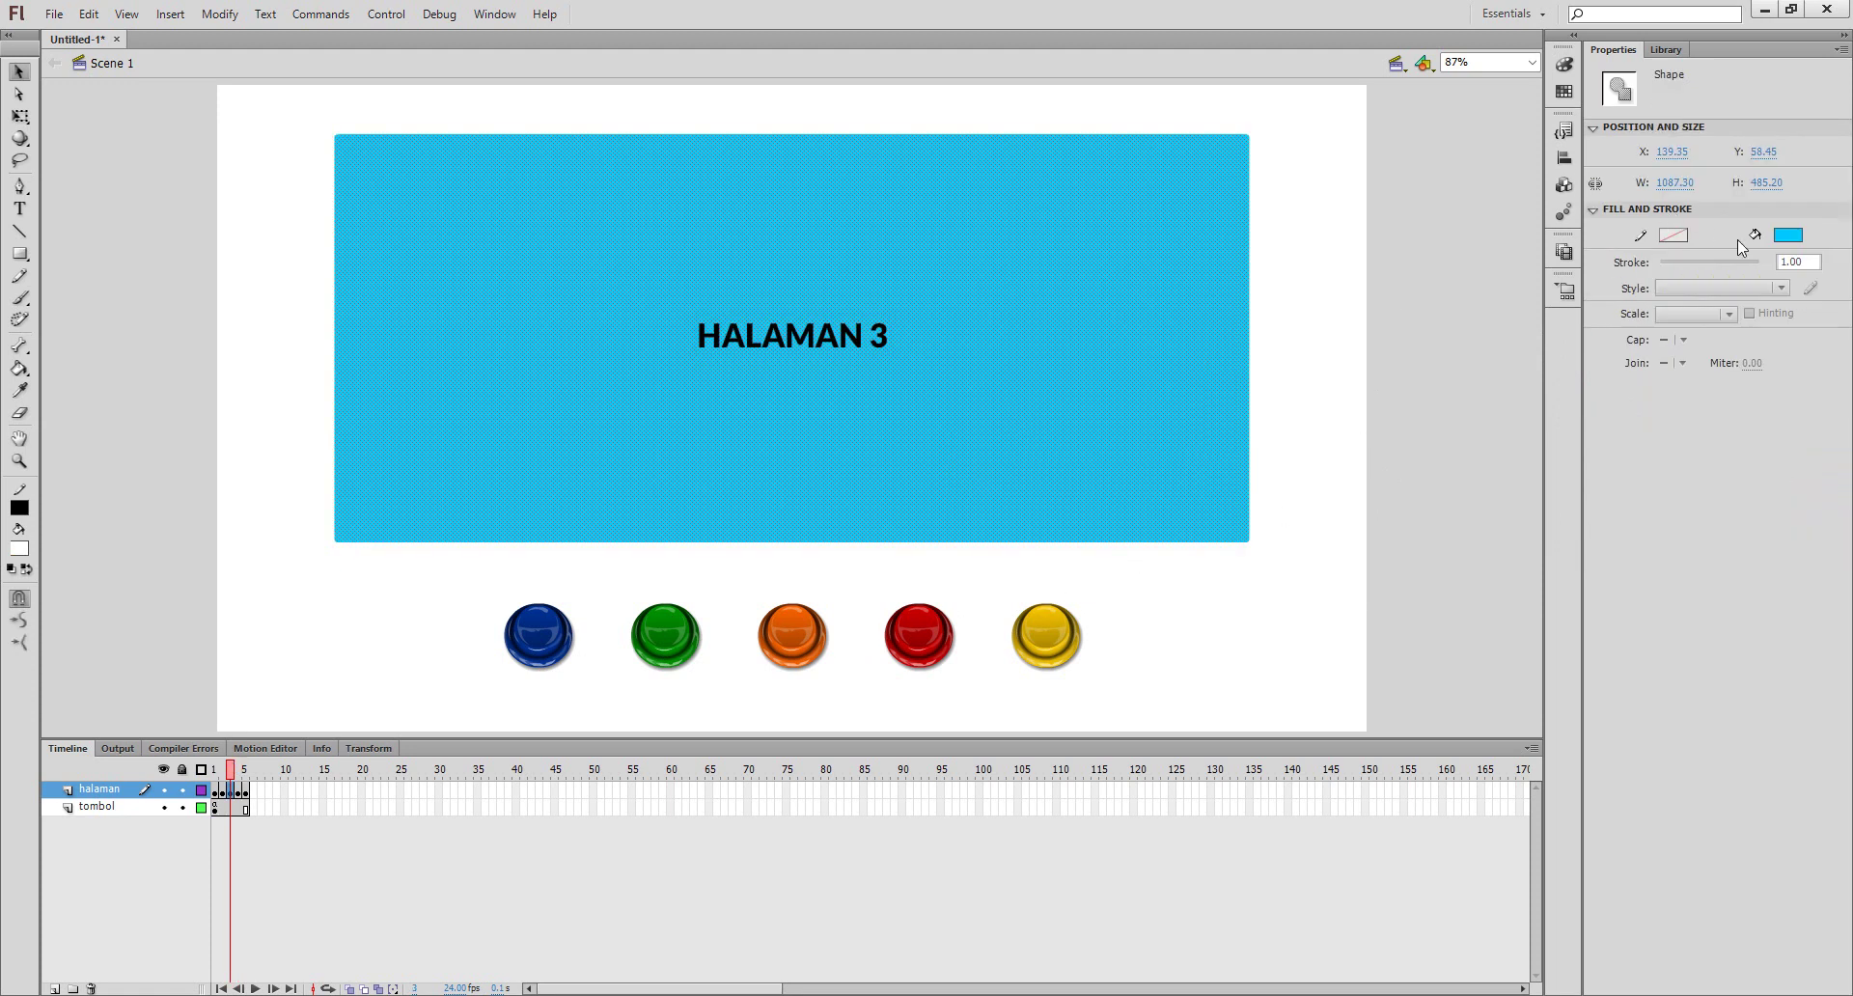
{"action": "left_click", "coordinate": [1787, 234]}
{"action": "left_click", "coordinate": [806, 616]}
{"action": "left_click", "coordinate": [1323, 492]}
- Fill the rectangle on frame 2 with a dark green sampled from the lower edge of the green button
{"action": "key", "text": "comma"}
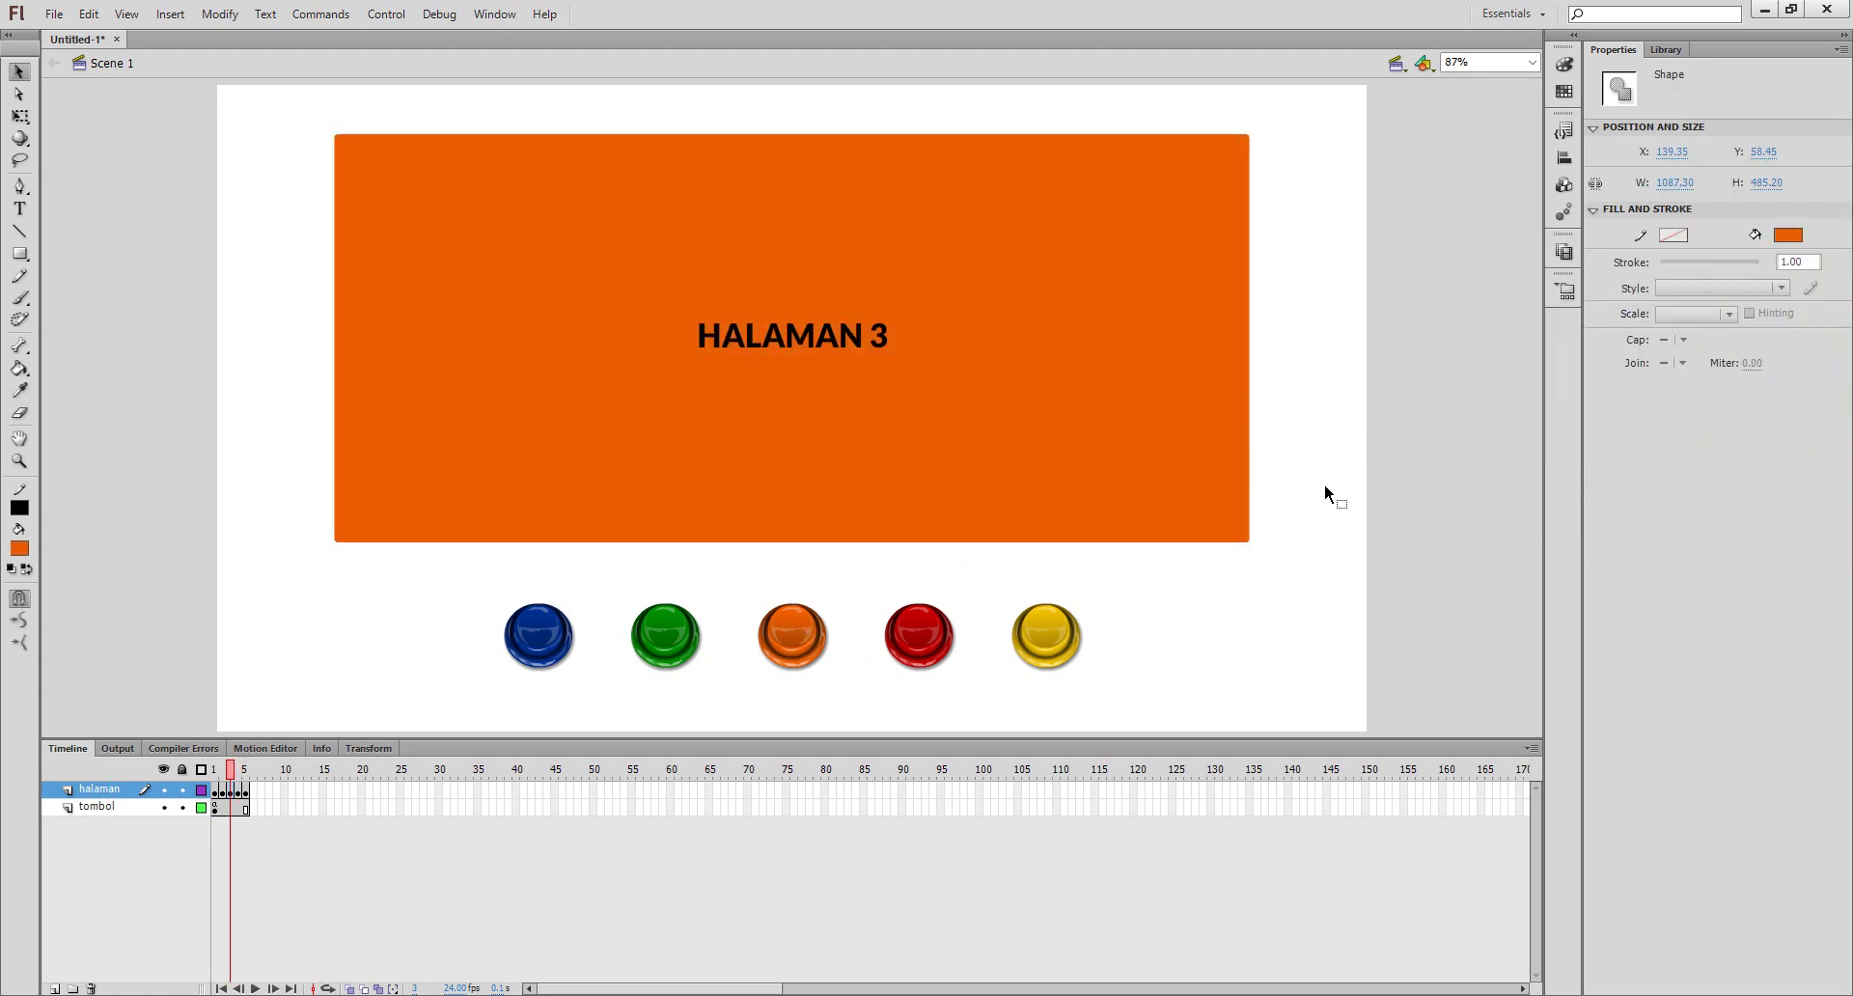
{"action": "left_click", "coordinate": [742, 494]}
{"action": "left_click", "coordinate": [1780, 238]}
{"action": "left_click", "coordinate": [702, 632]}
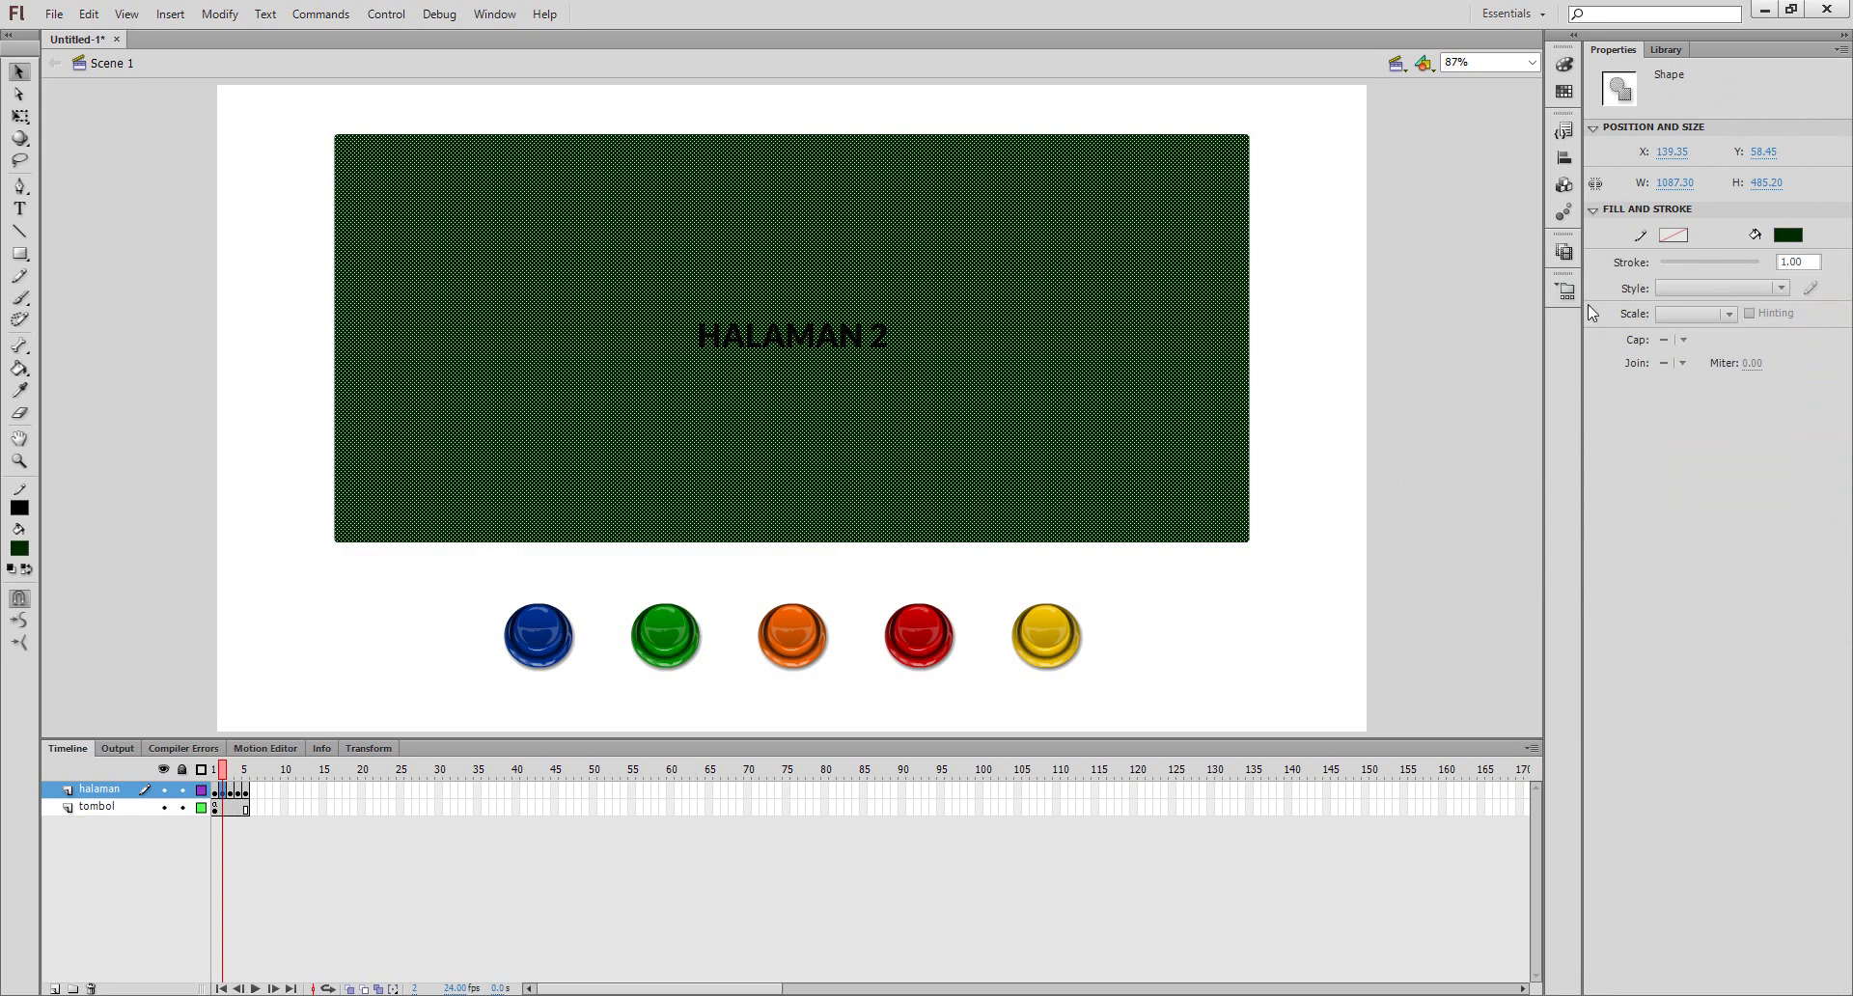
{"action": "left_click", "coordinate": [1787, 235]}
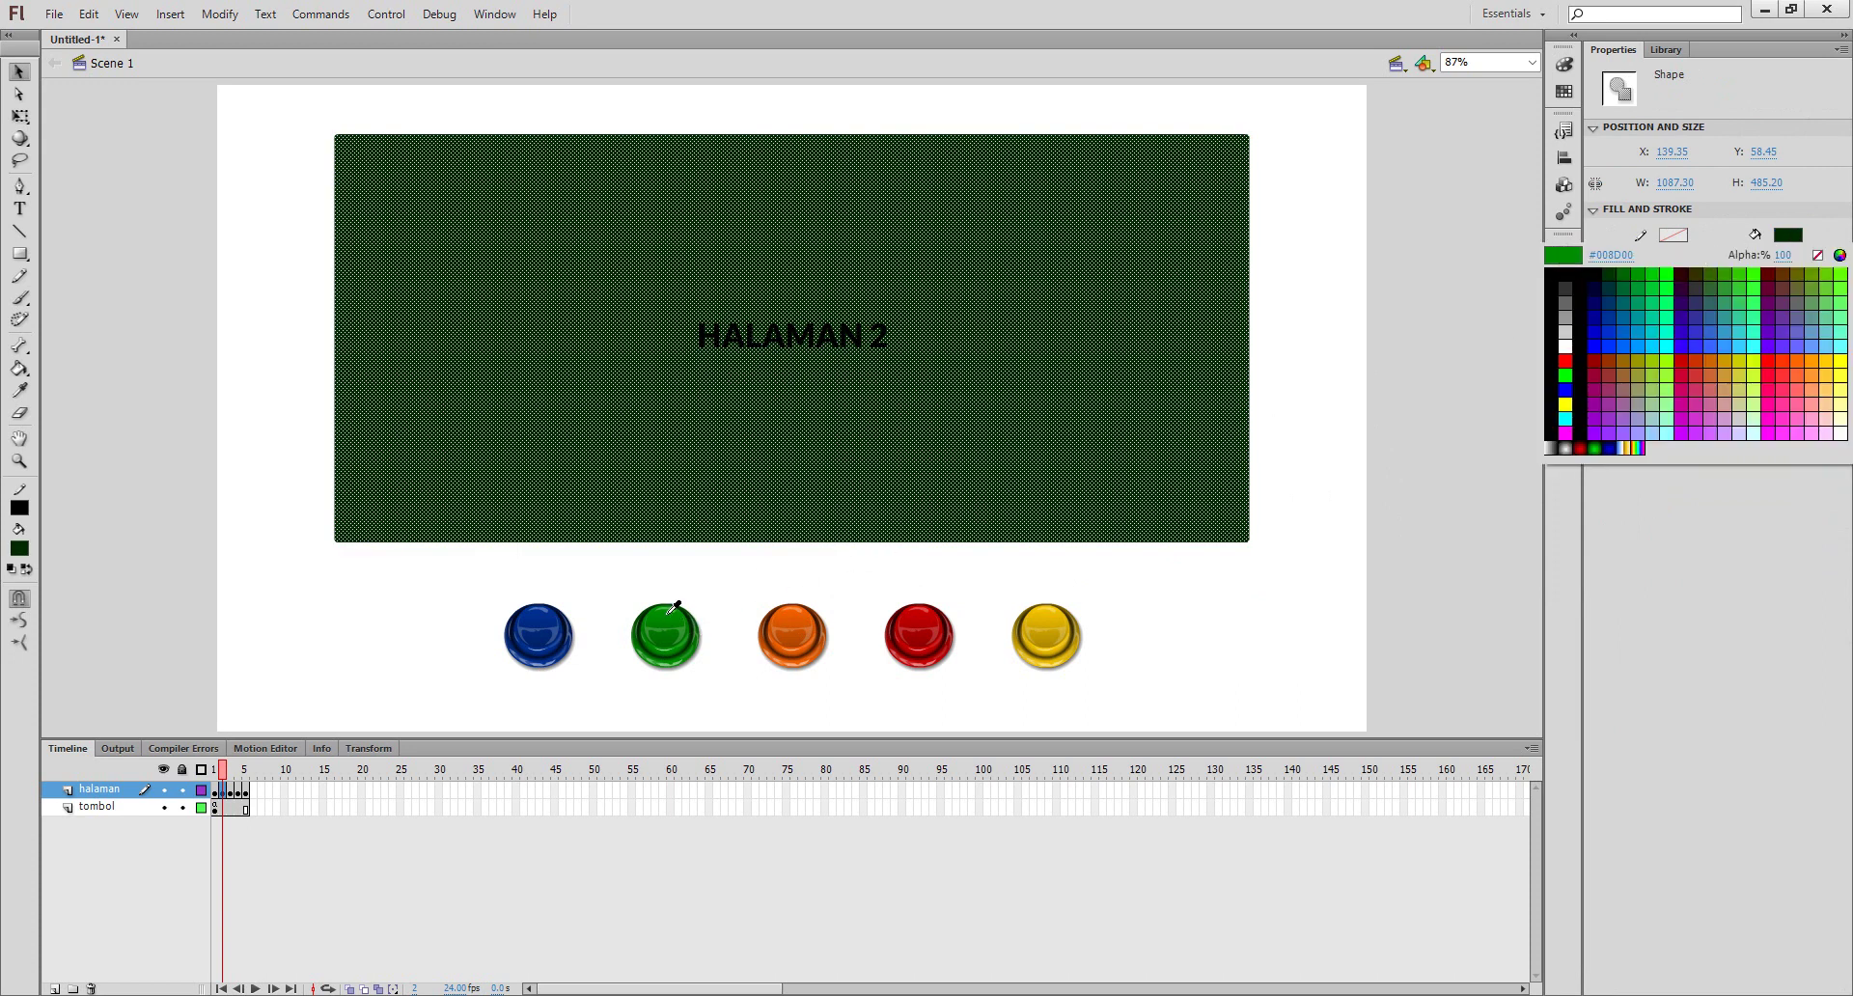
{"action": "left_click", "coordinate": [661, 666]}
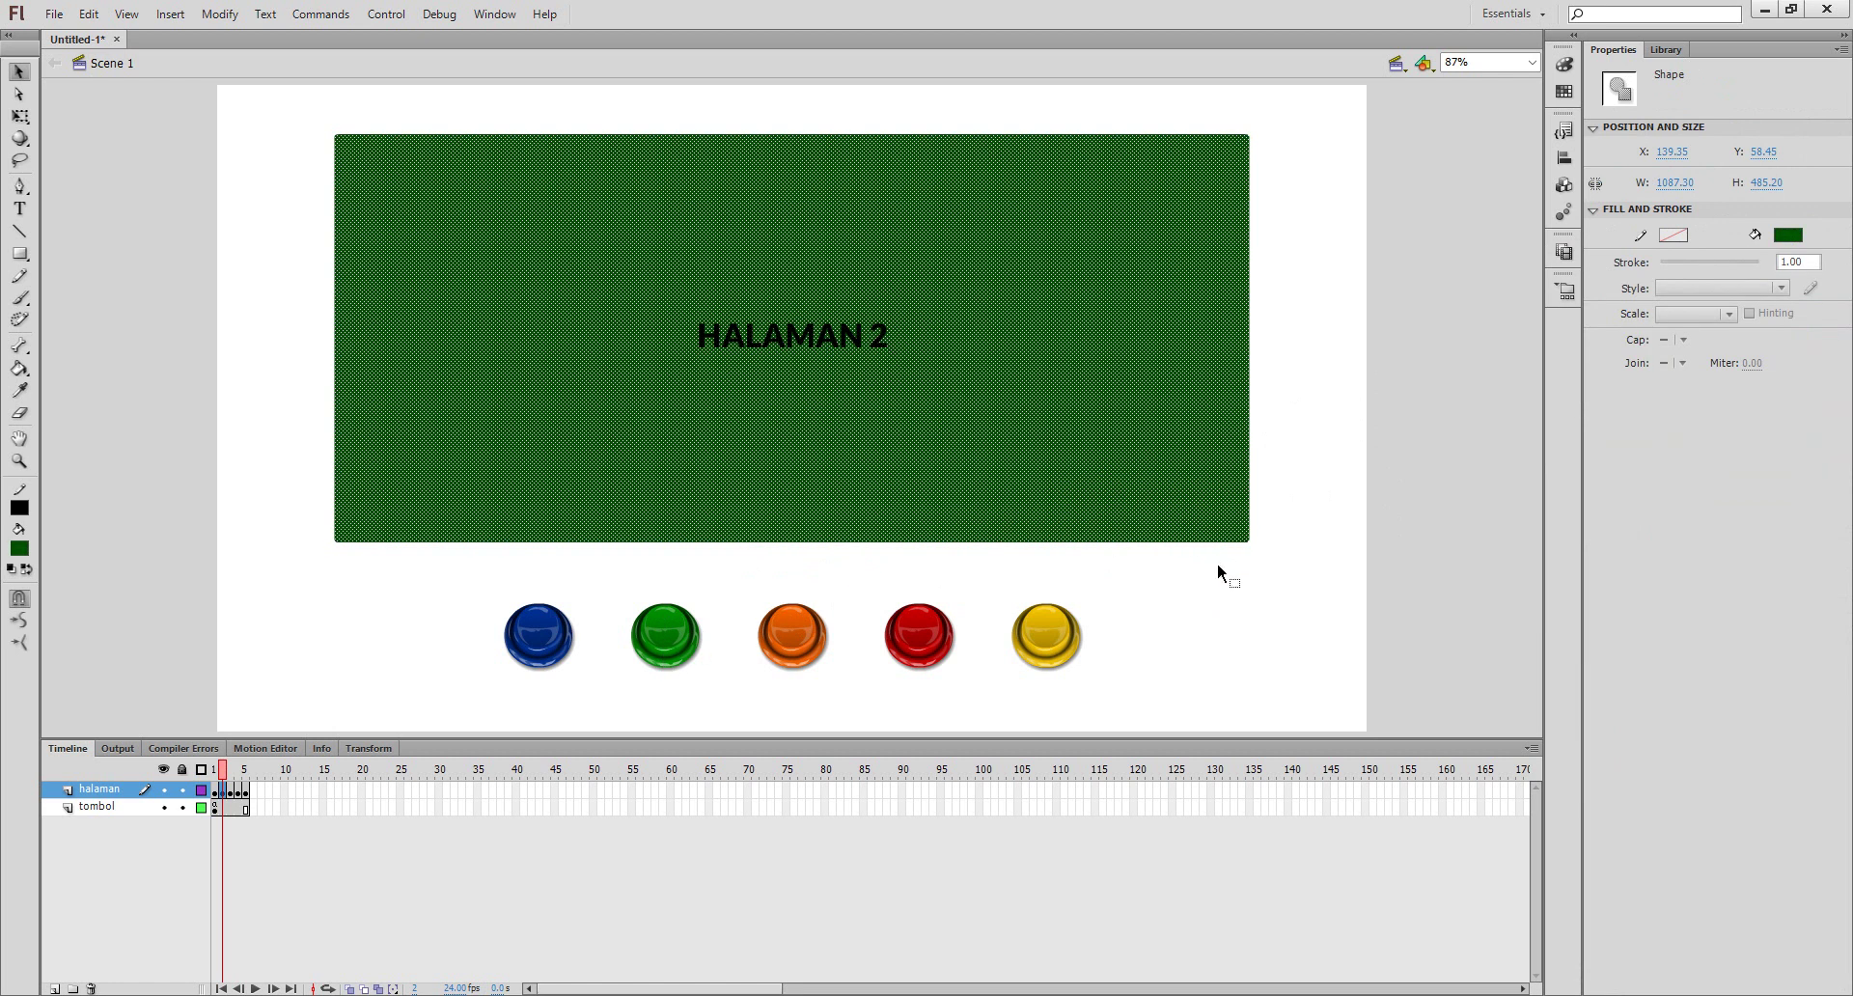
{"action": "left_click", "coordinate": [1224, 576]}
- Set the HALAMAN 2 text colour to white
{"action": "left_click", "coordinate": [895, 347]}
{"action": "left_click", "coordinate": [885, 344]}
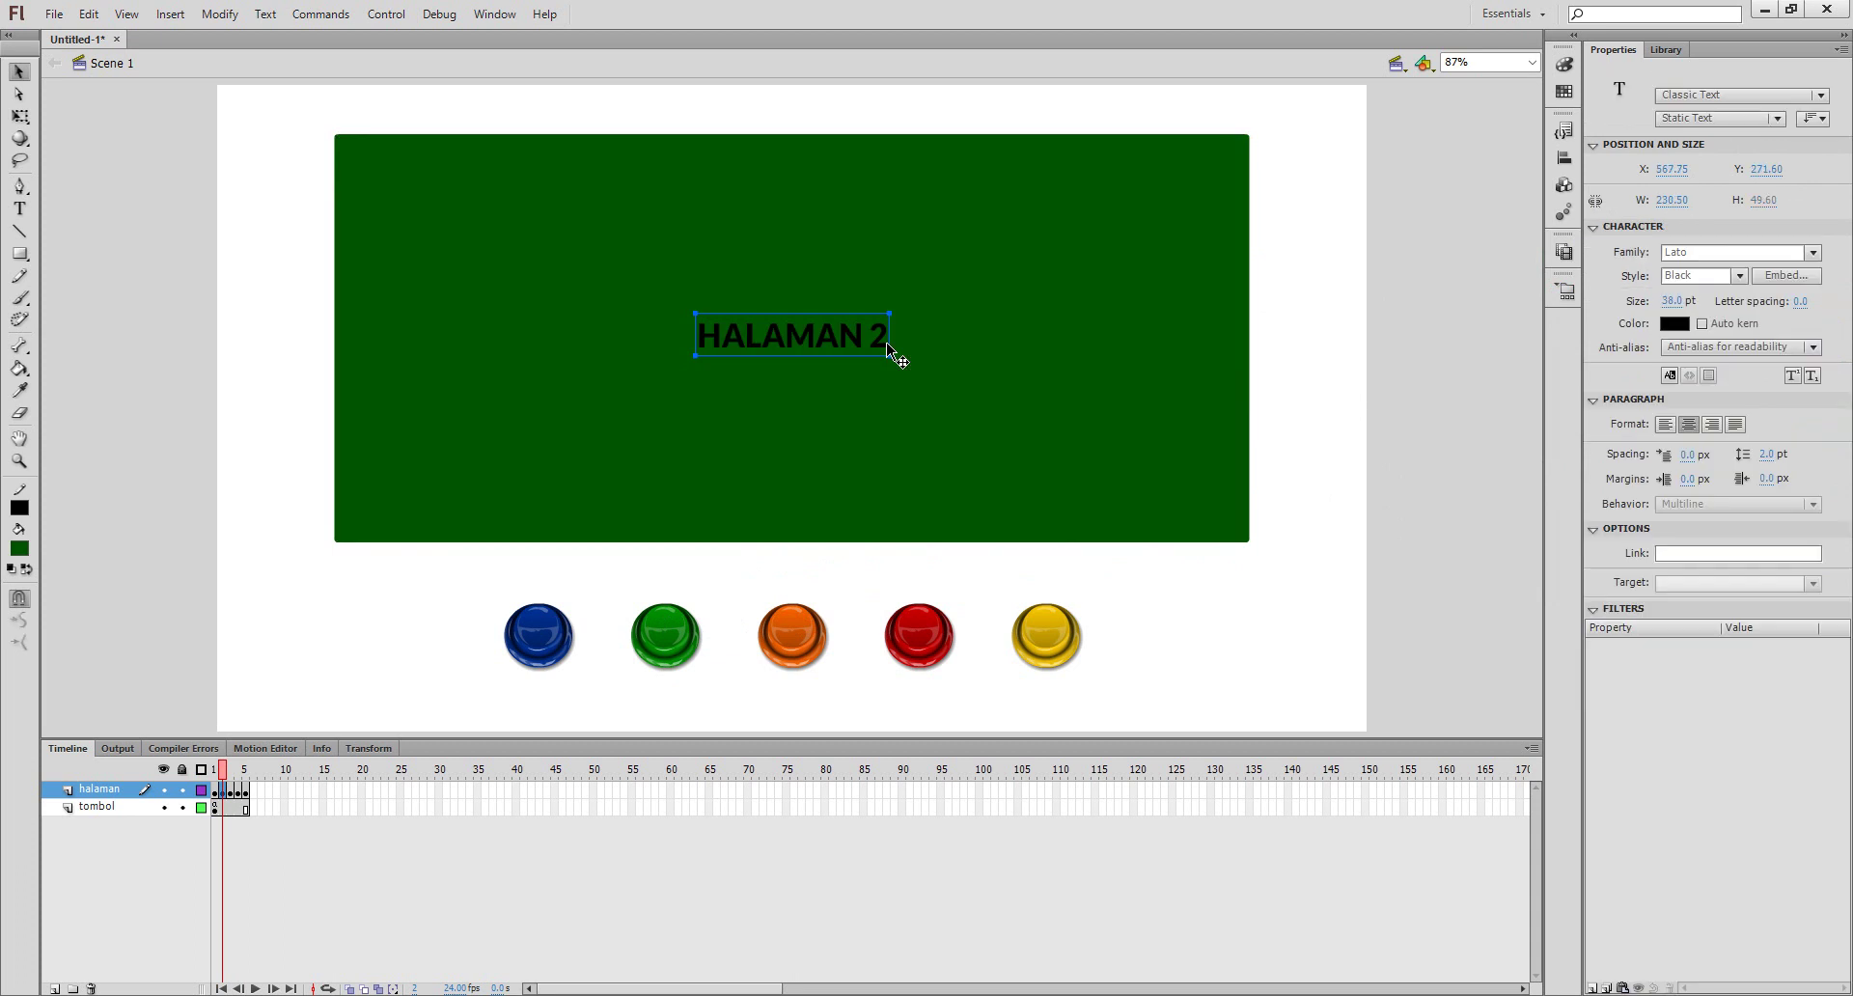
{"action": "left_click", "coordinate": [1674, 323]}
{"action": "left_click", "coordinate": [1556, 502]}
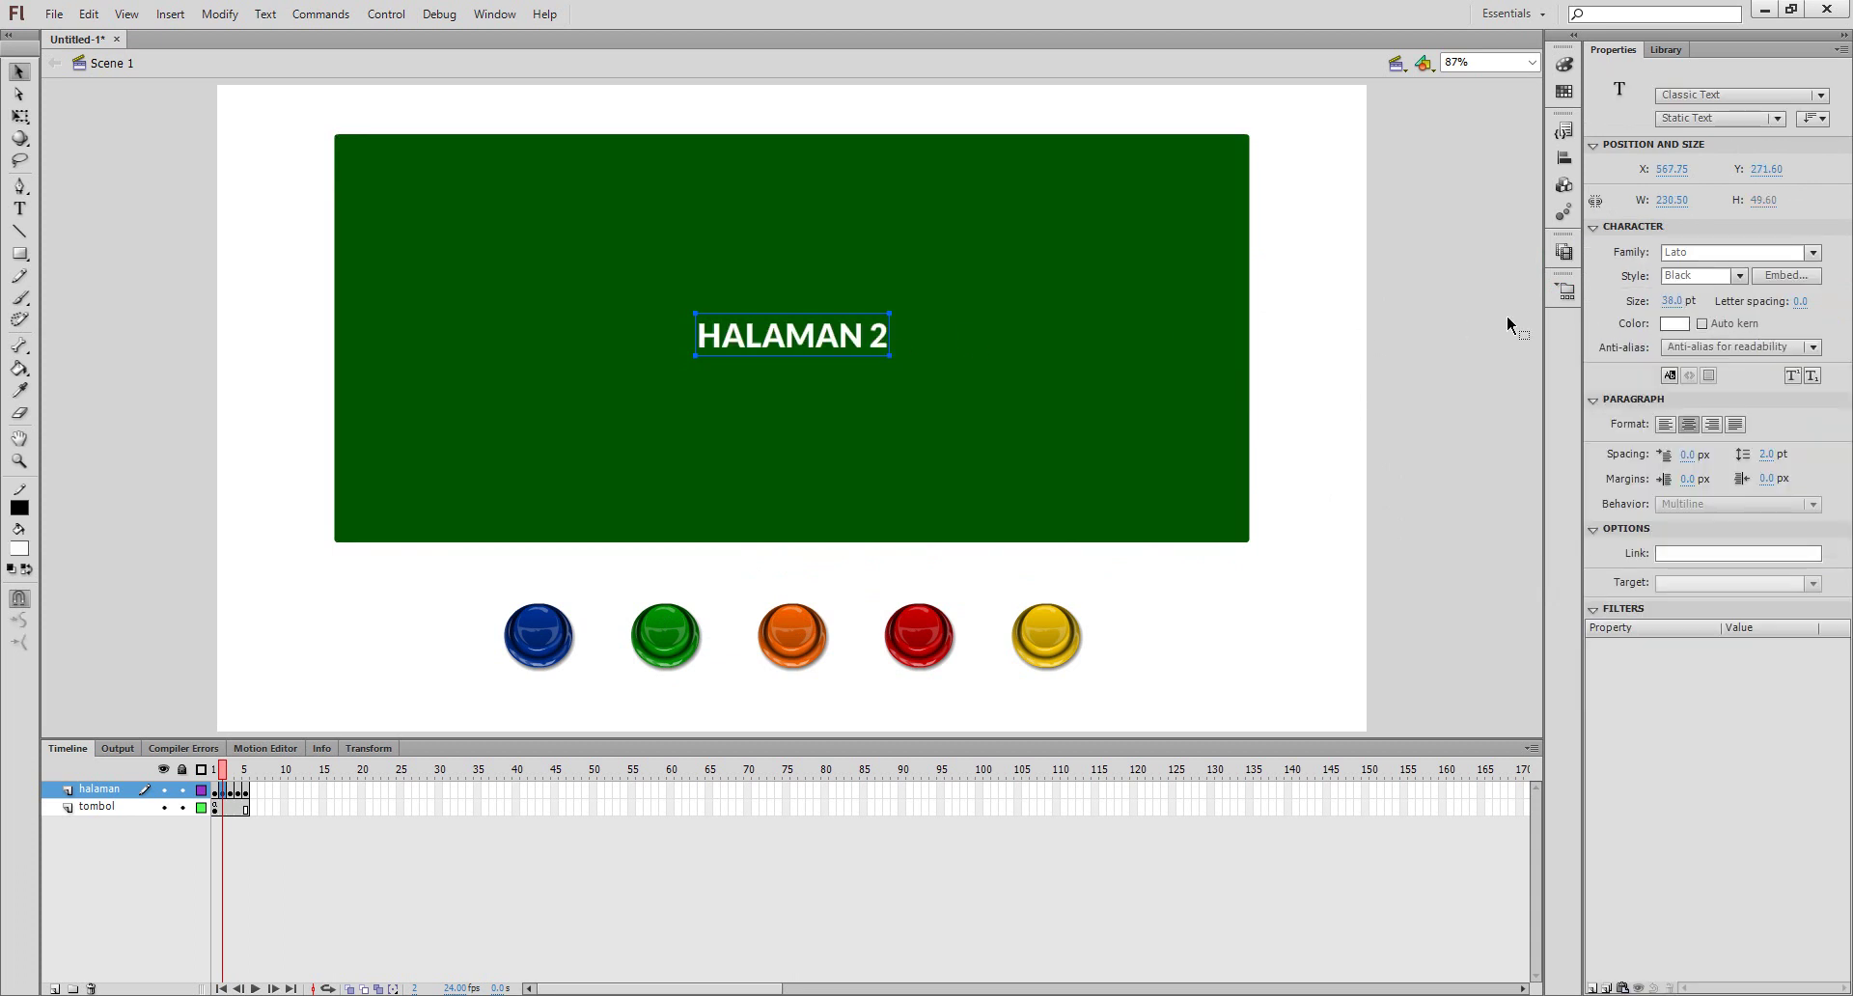
{"action": "left_click", "coordinate": [1324, 346]}
- Convert the rectangle and text on frame 1 of the halaman layer into a movie clip symbol named HALAMAN 1
{"action": "key", "text": "Return"}
{"action": "key", "text": "shift+comma"}
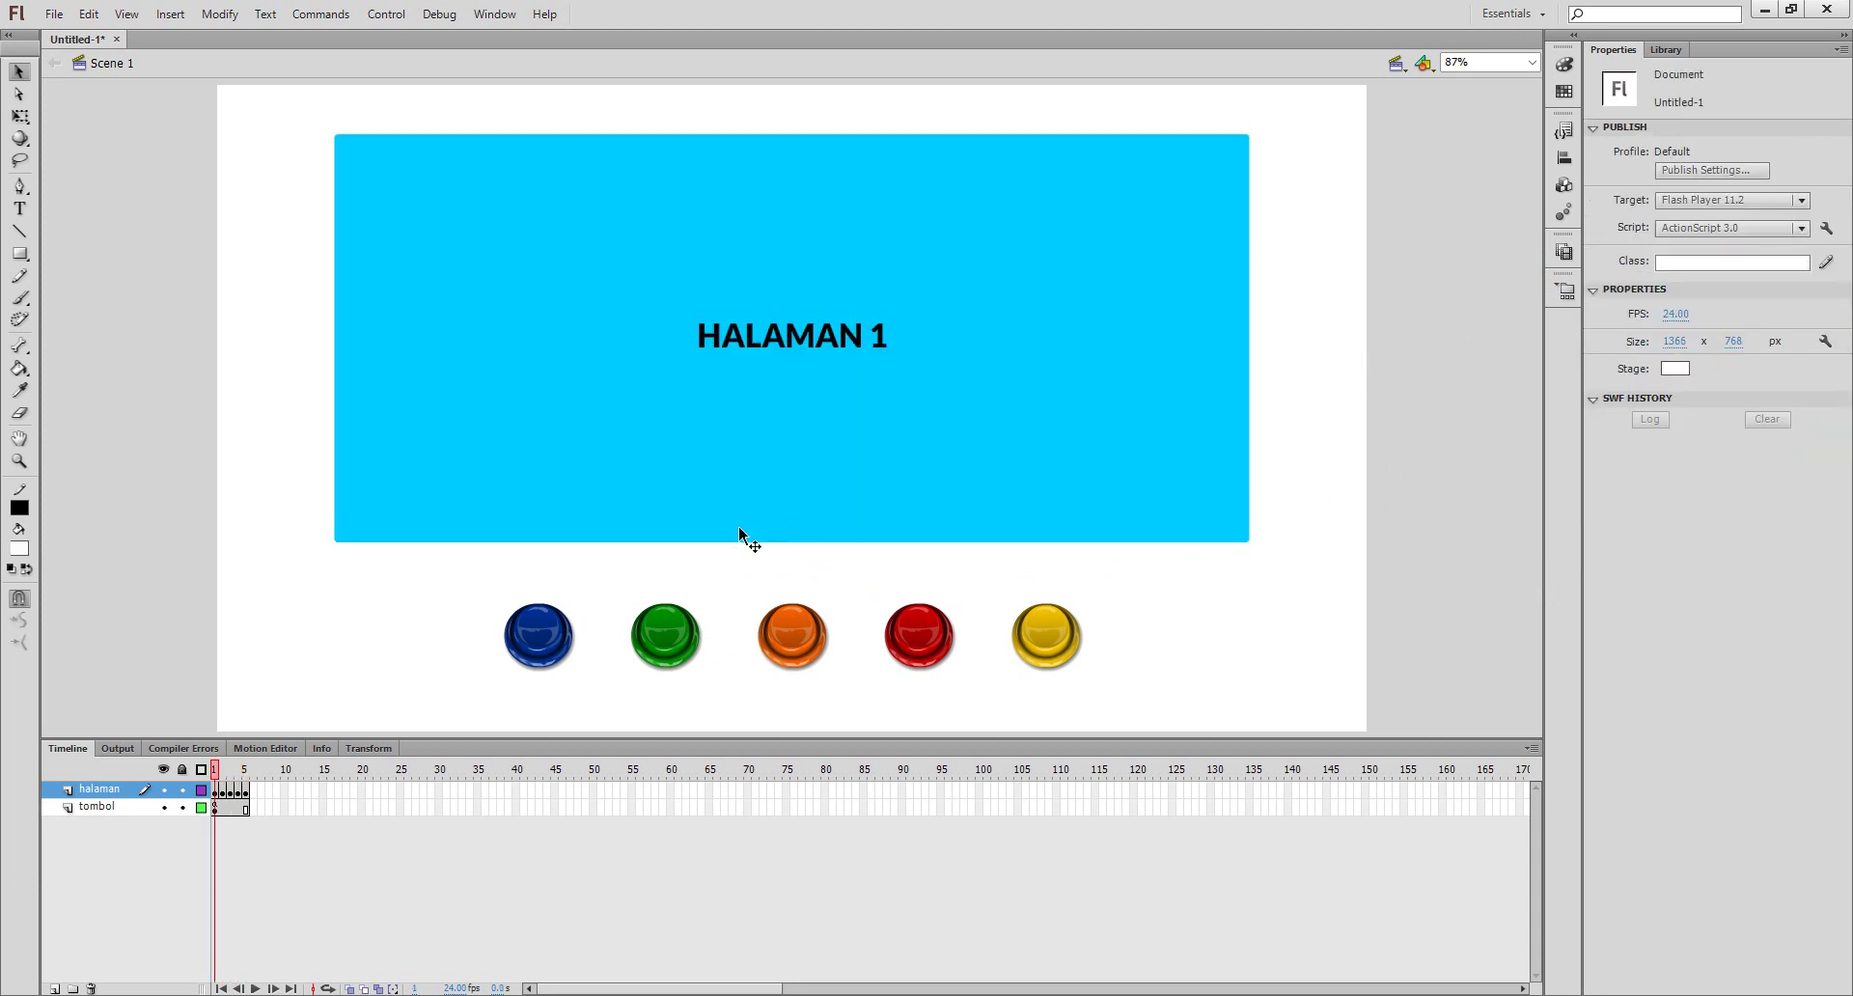
{"action": "left_click", "coordinate": [86, 792]}
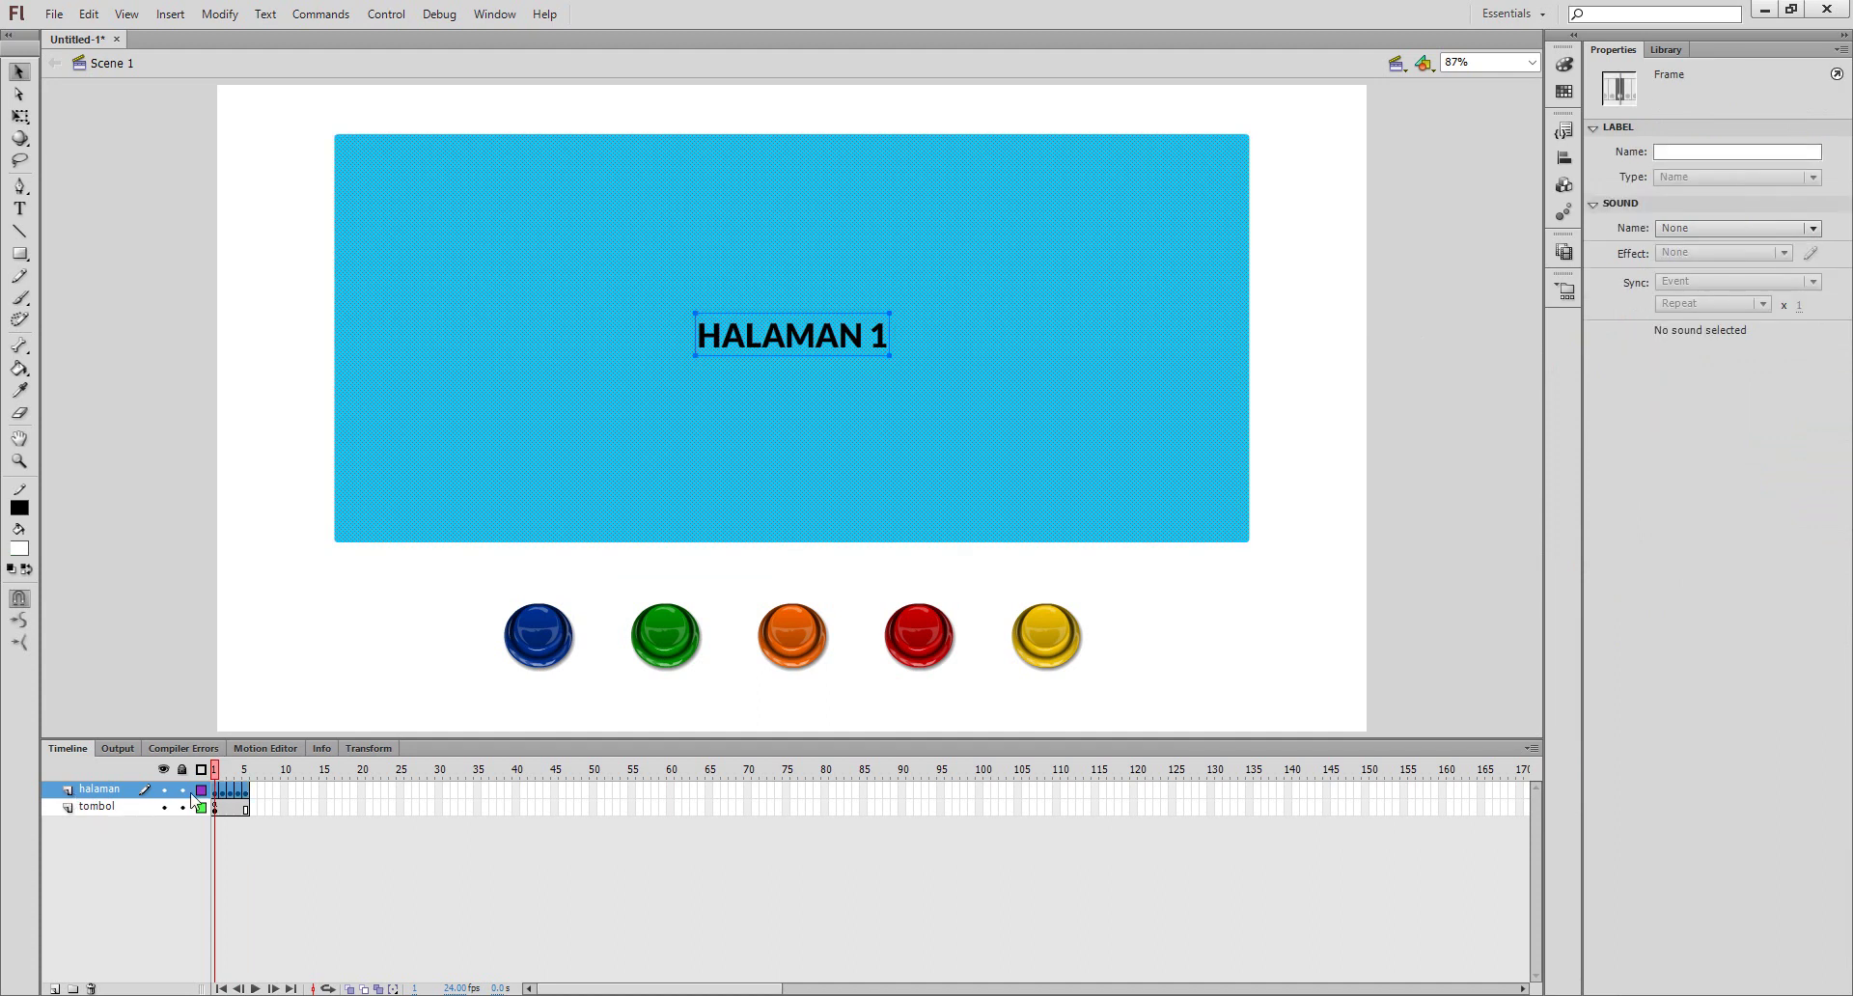
{"action": "left_click", "coordinate": [218, 774]}
{"action": "right_click", "coordinate": [692, 382]}
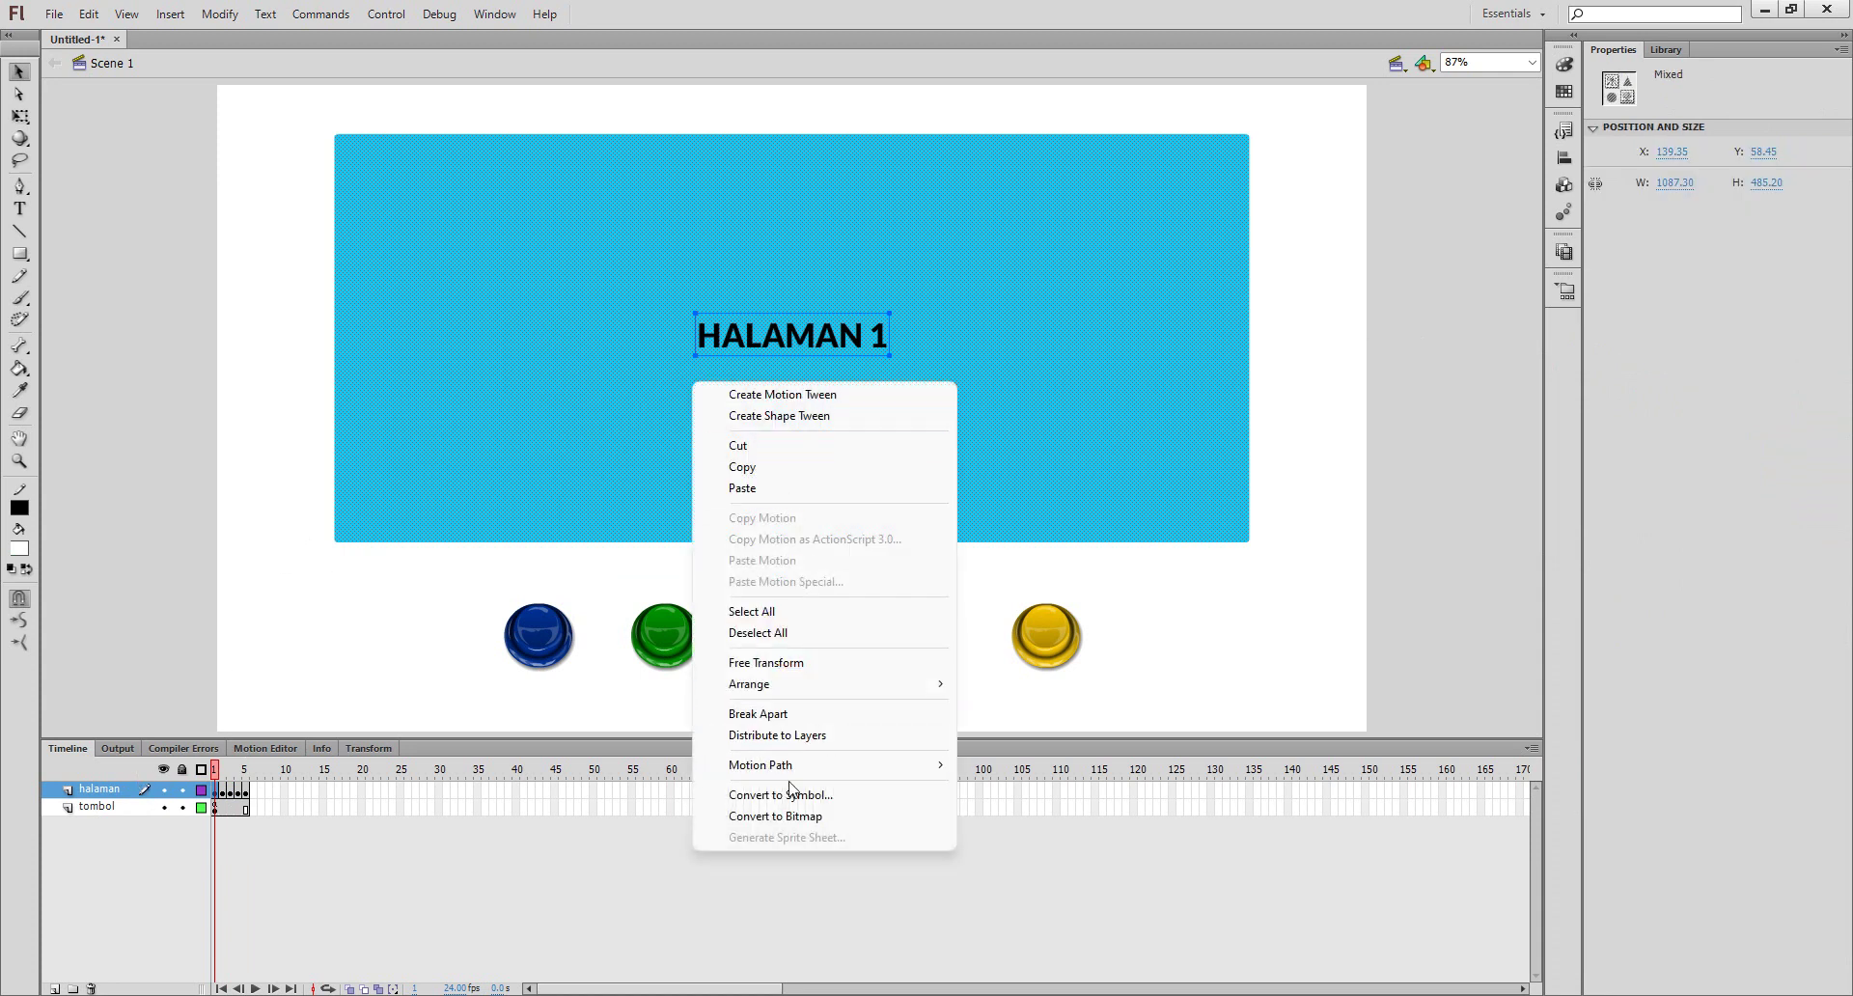
{"action": "key", "text": "Escape"}
{"action": "key", "text": "F8"}
{"action": "left_click", "coordinate": [616, 384]}
{"action": "left_click", "coordinate": [637, 396]}
{"action": "left_click_drag", "start_coordinate": [673, 349], "coordinate": [529, 359]}
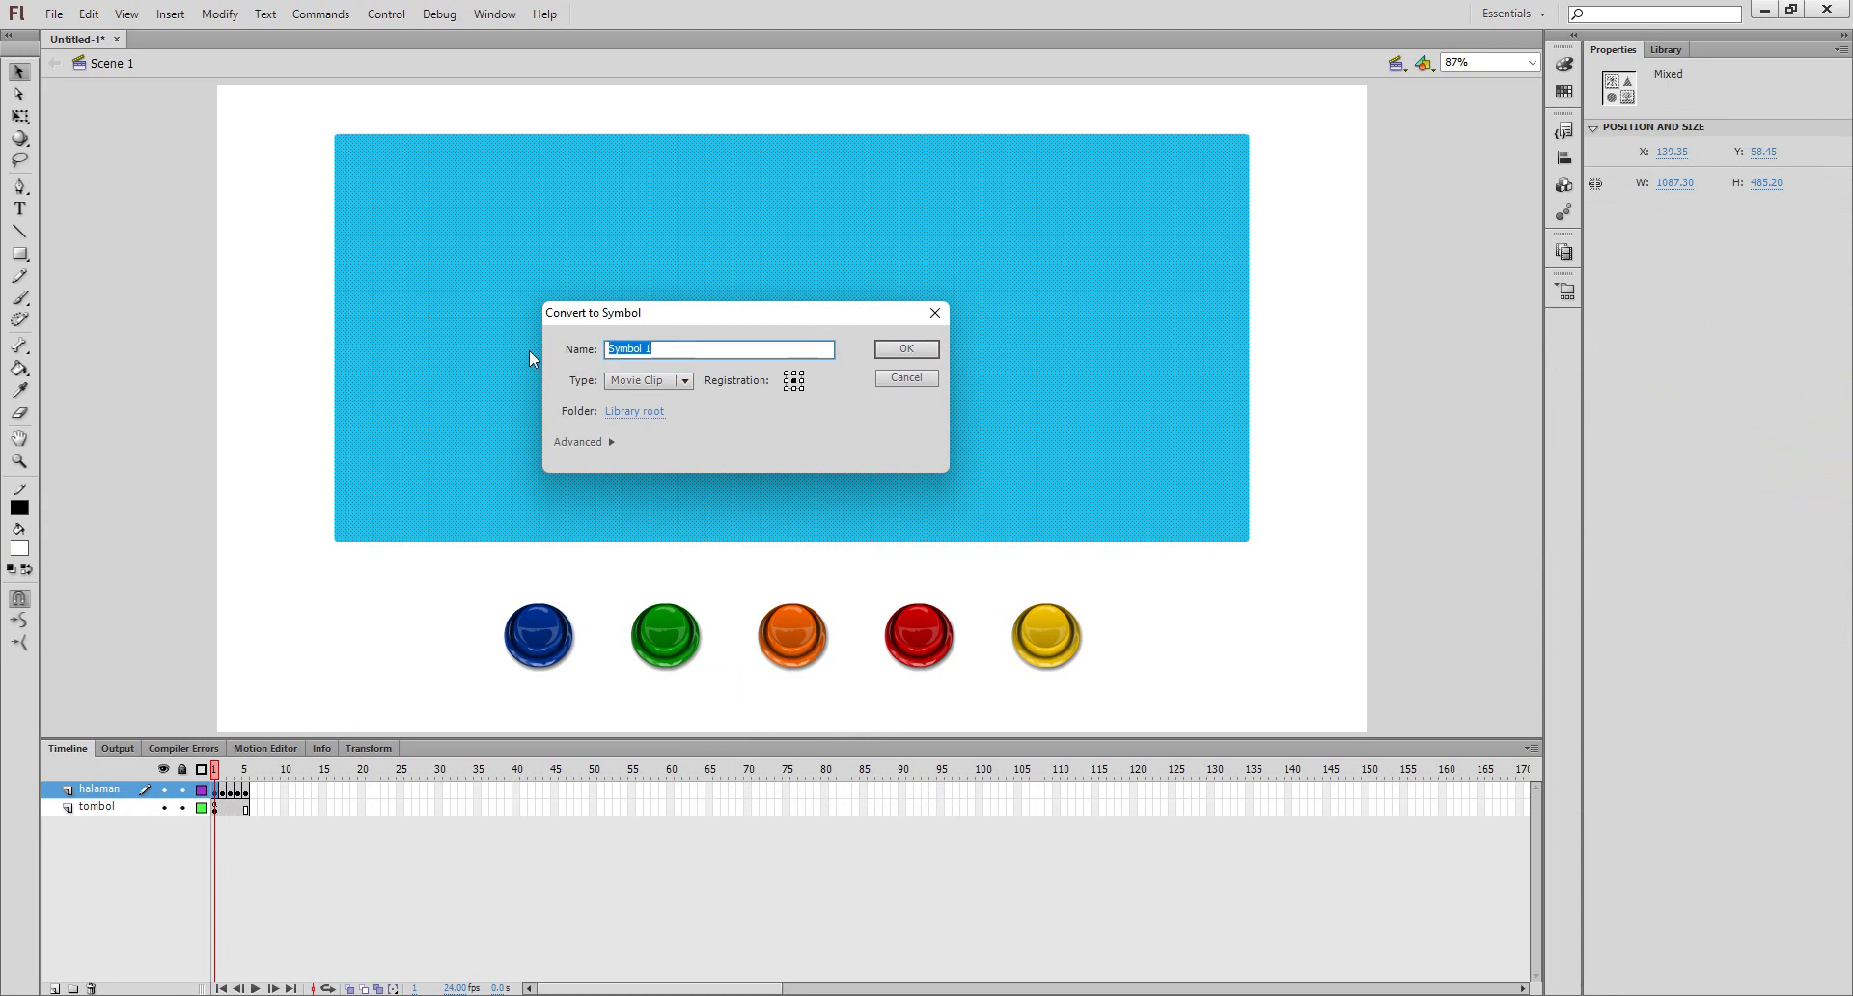
{"action": "type", "text": "HALAMAN 1"}
{"action": "key", "text": "Return"}
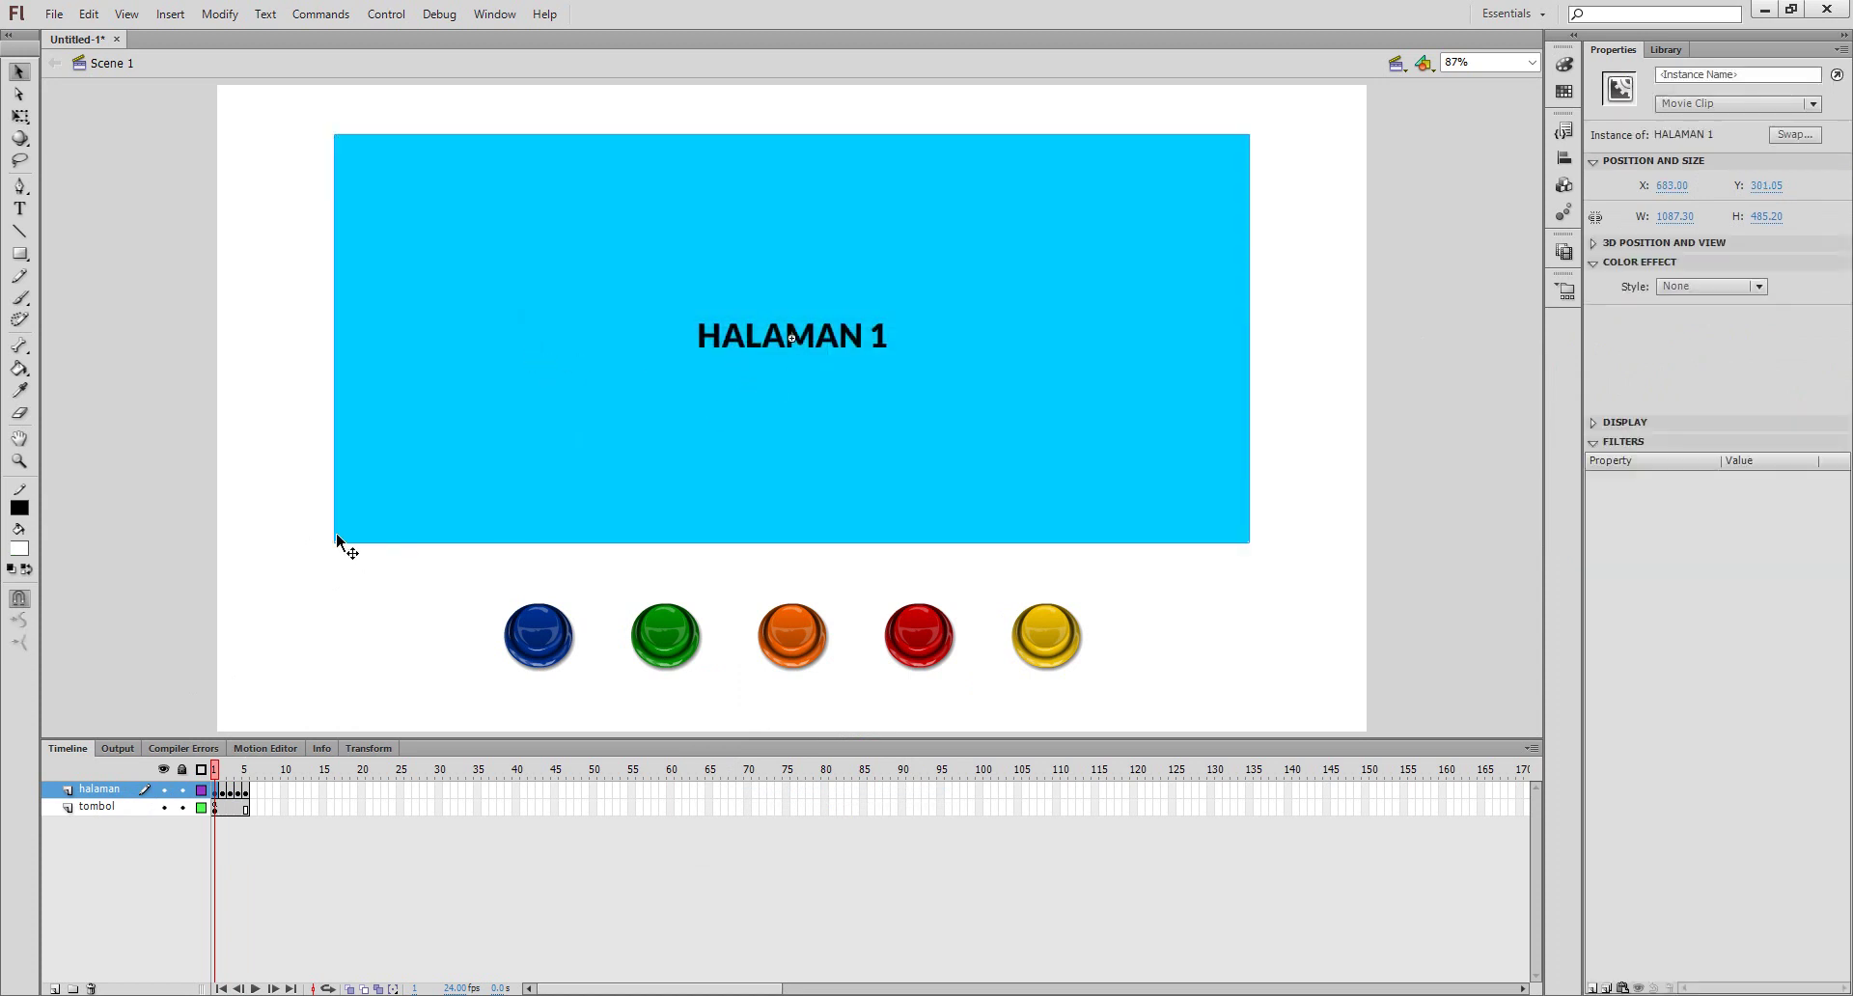
- Open the HALAMAN 1 clip for editing, extend its layer to frame 40 and apply a motion tween
{"action": "double_click", "coordinate": [674, 348]}
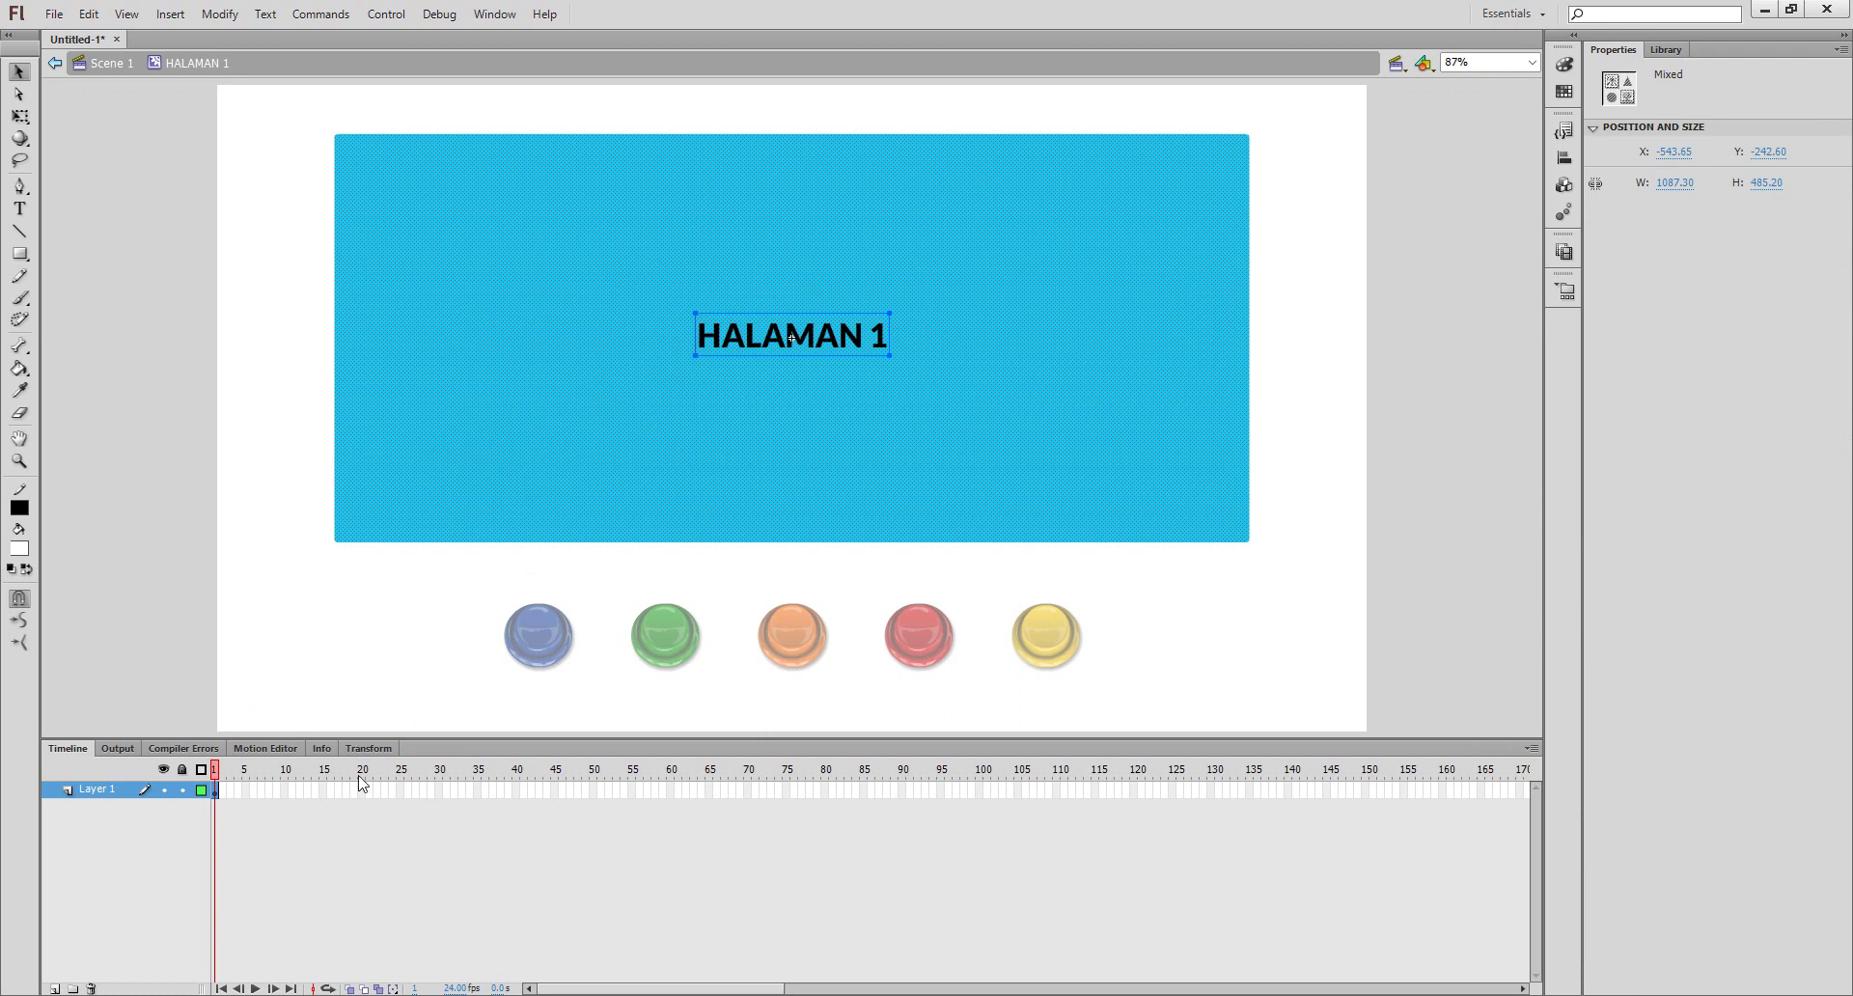
{"action": "right_click", "coordinate": [516, 791]}
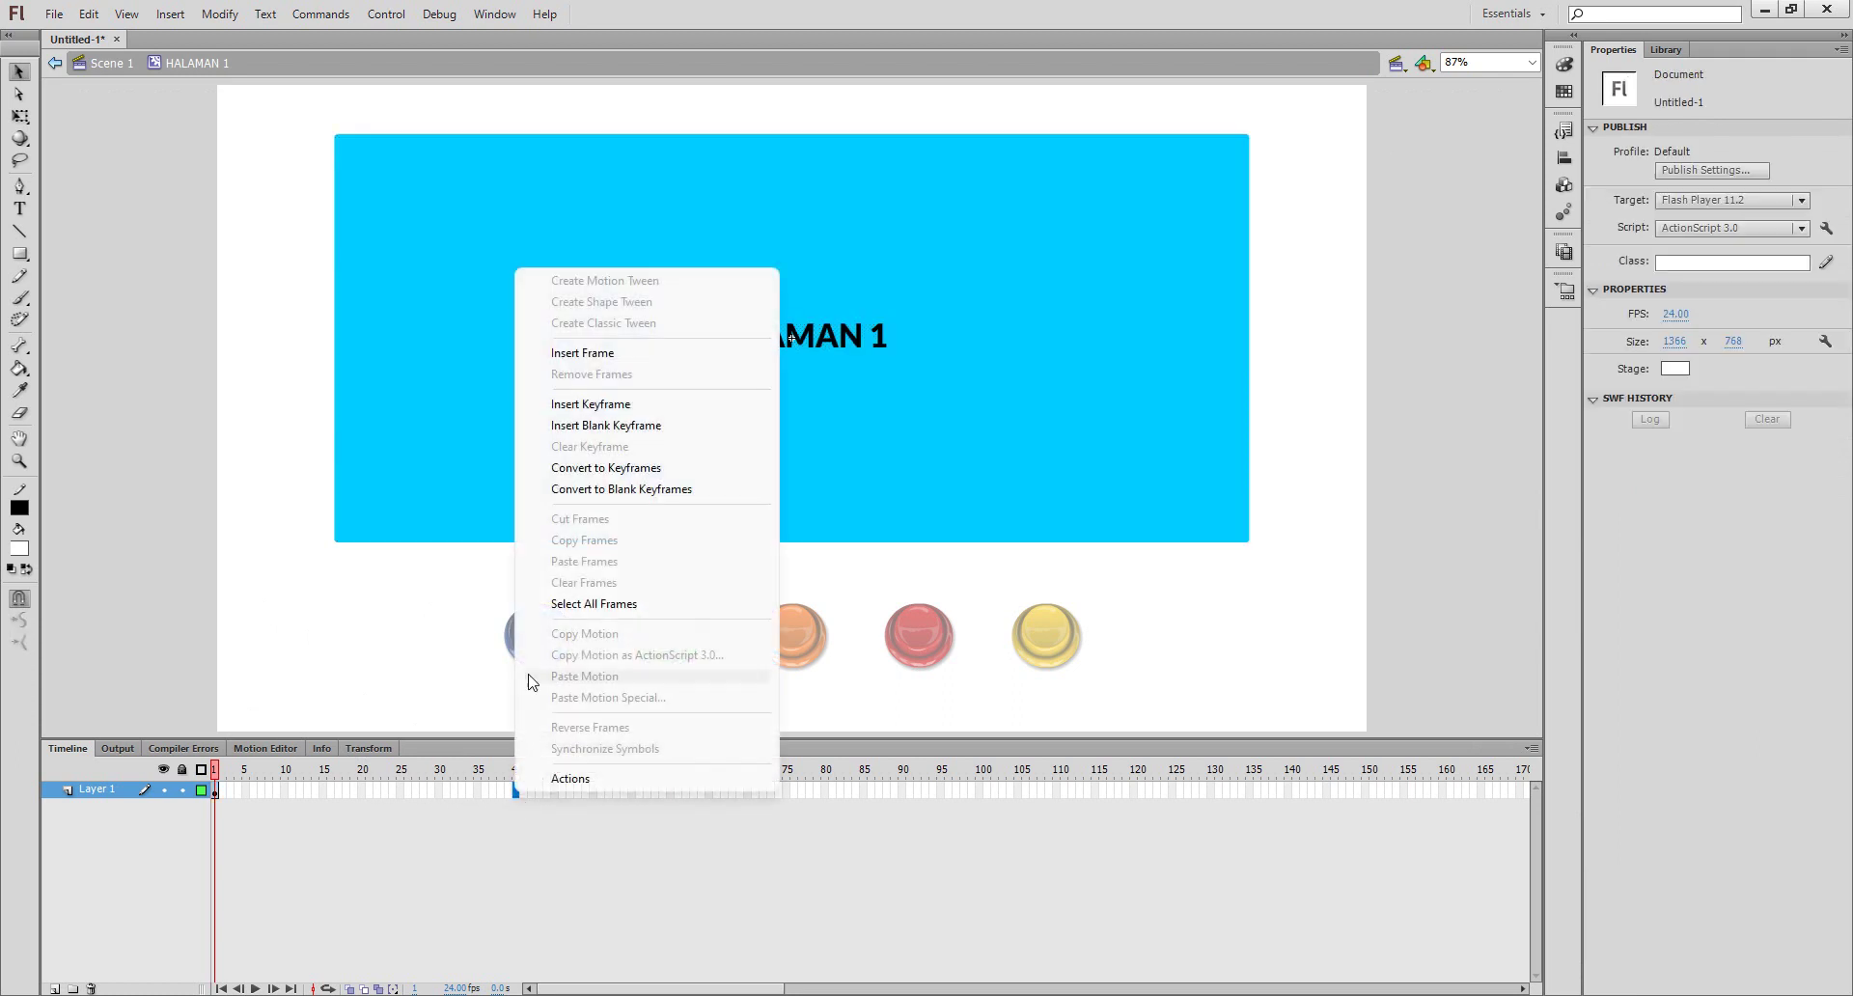
{"action": "left_click", "coordinate": [632, 352]}
{"action": "right_click", "coordinate": [518, 793]}
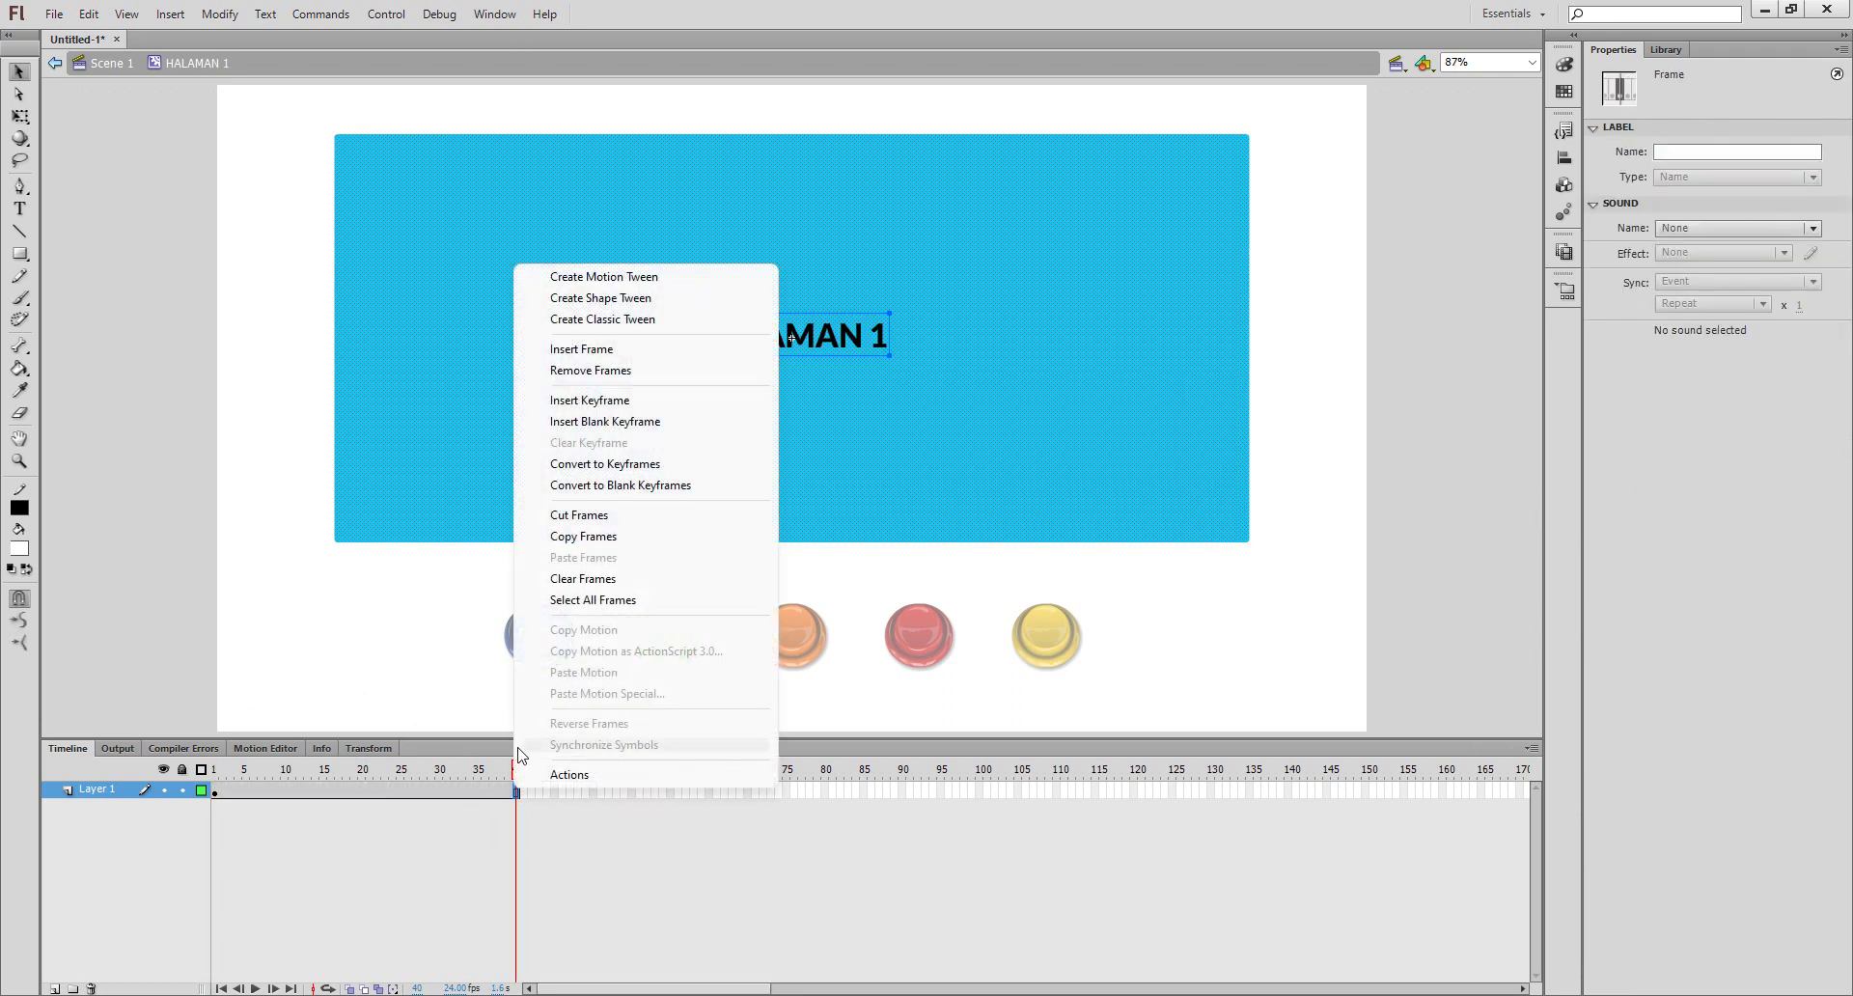
{"action": "left_click", "coordinate": [579, 277]}
- Insert a keyframe for all properties at frame 40 of the motion tween
{"action": "right_click", "coordinate": [518, 796]}
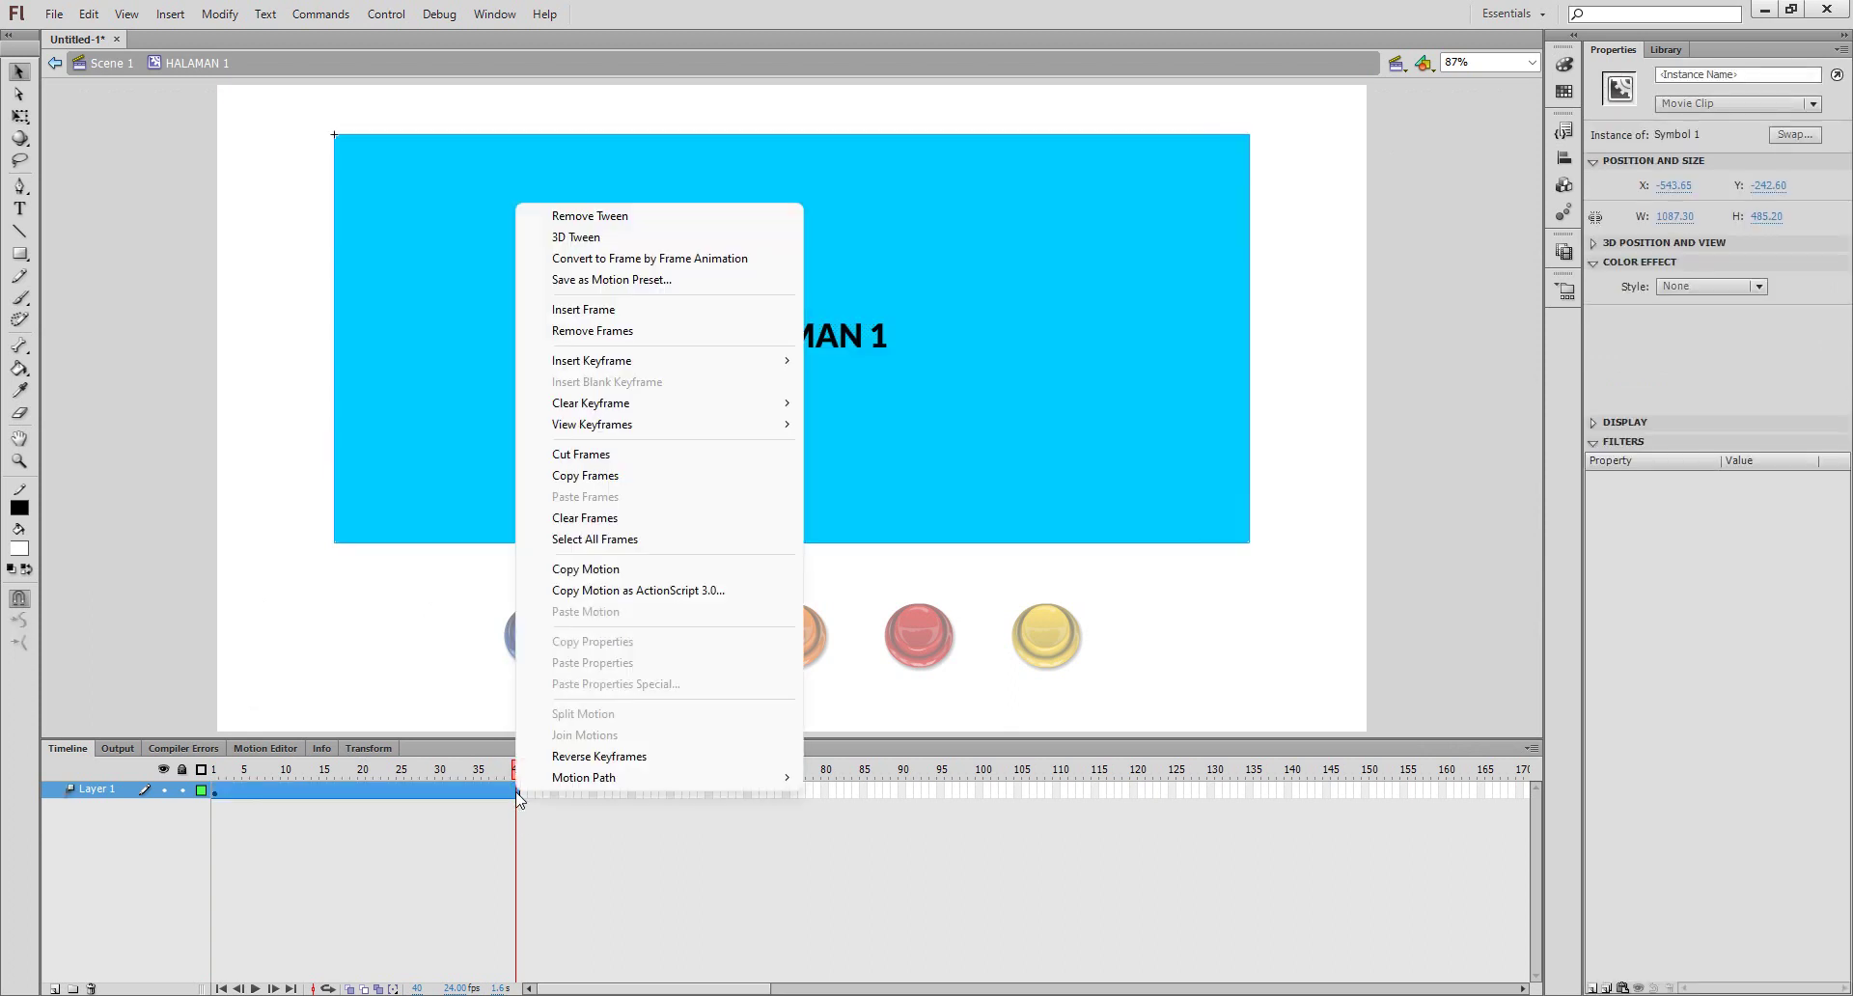
{"action": "mouse_move", "coordinate": [665, 360]}
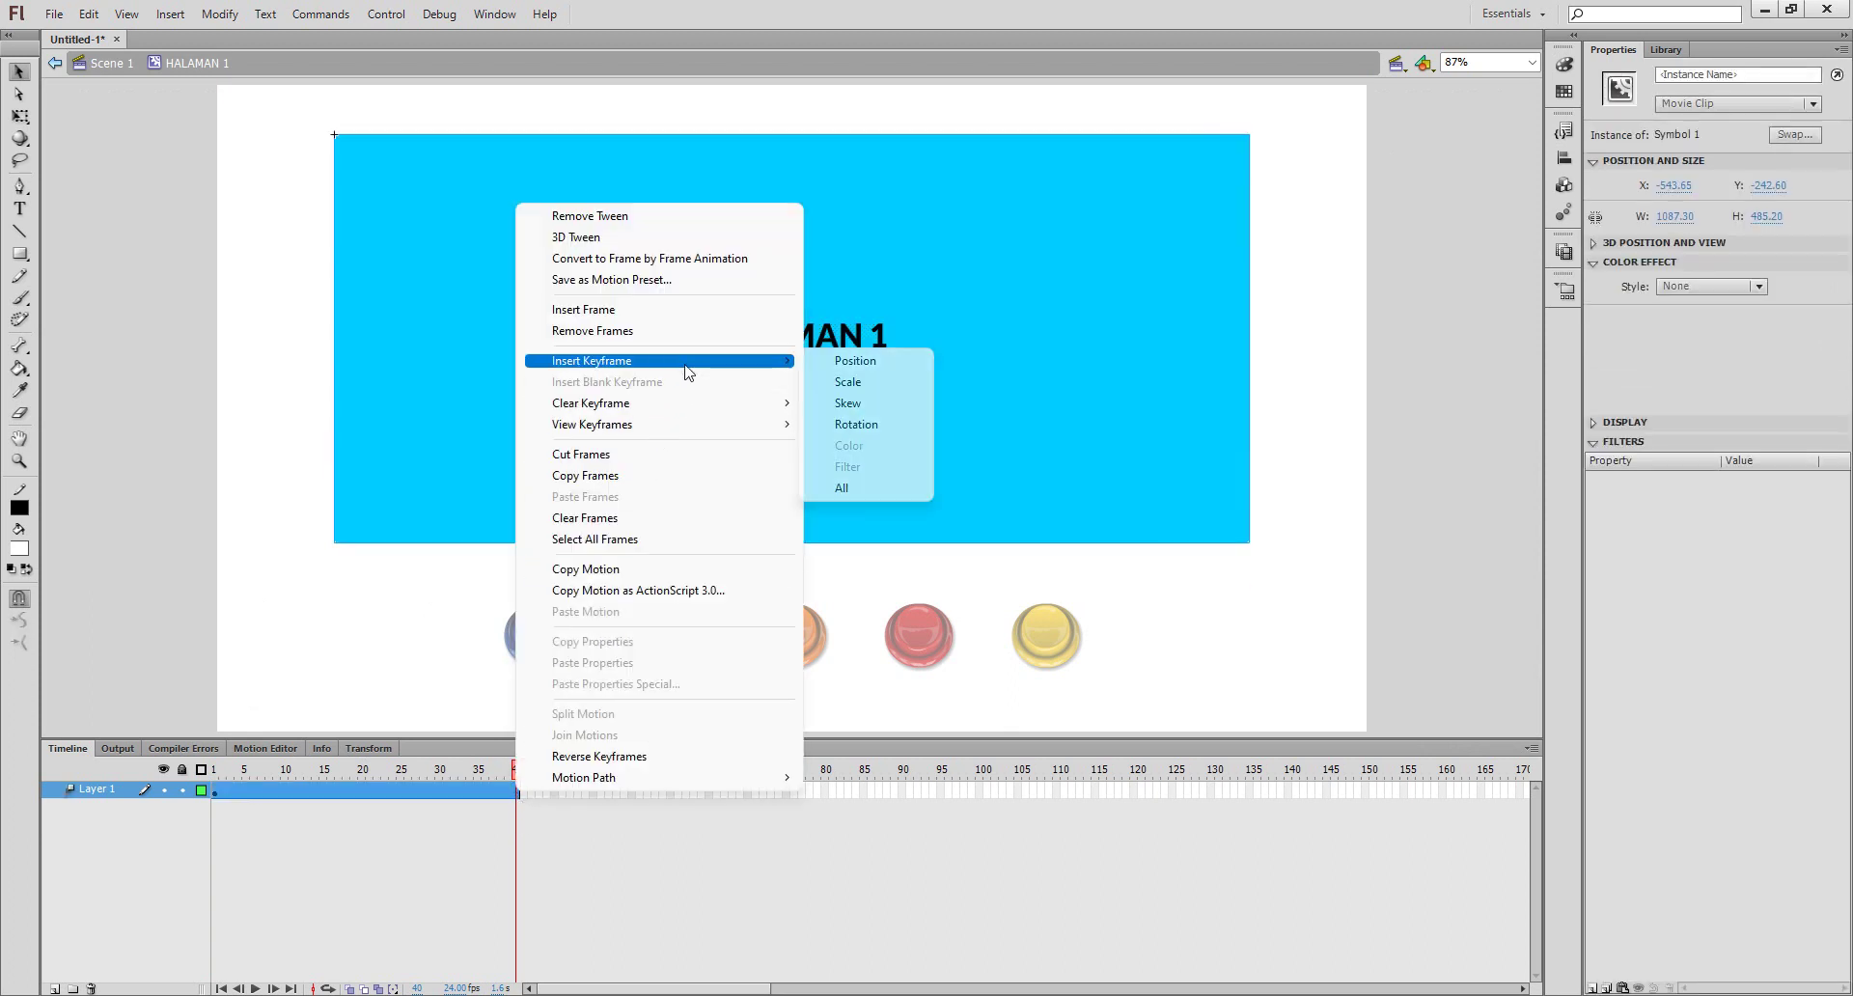
{"action": "left_click", "coordinate": [862, 490]}
- Try to shrink the page with Free Transform to about 578 x 258 px at frame 30
{"action": "left_click_drag", "start_coordinate": [442, 772], "coordinate": [200, 777]}
{"action": "left_click", "coordinate": [814, 455]}
{"action": "key", "text": "q"}
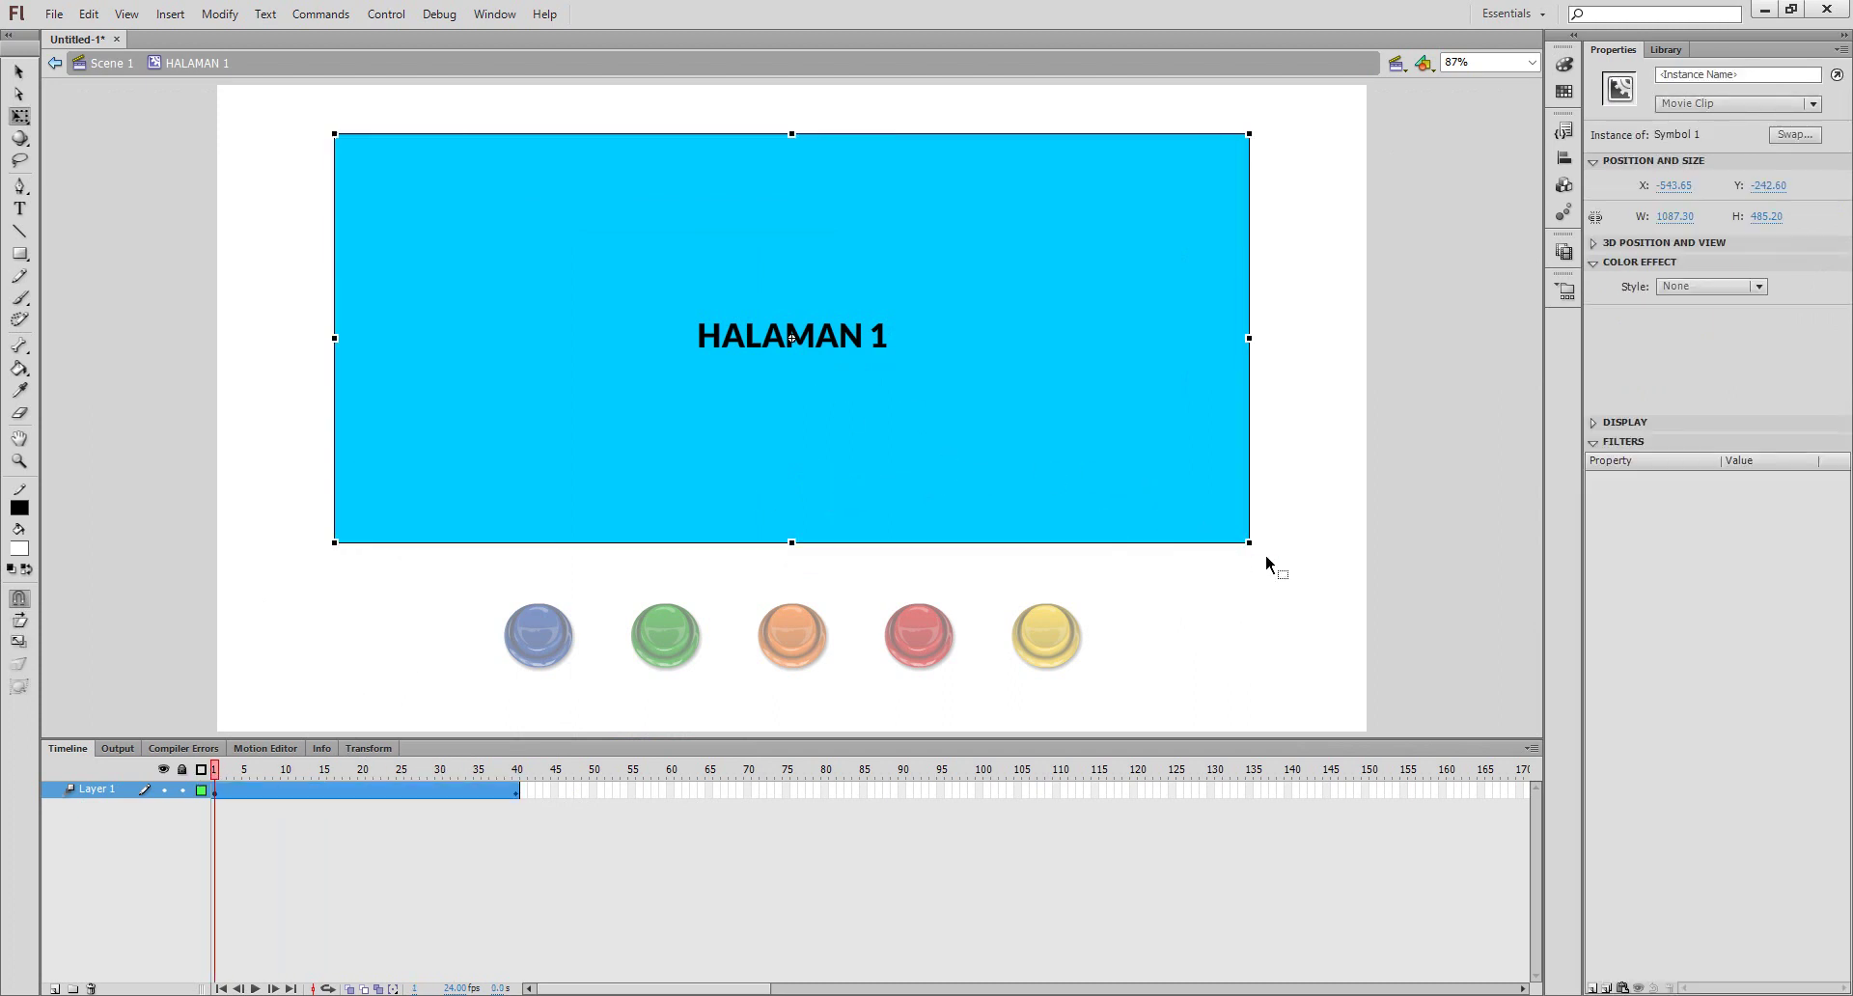
{"action": "left_click", "coordinate": [441, 783]}
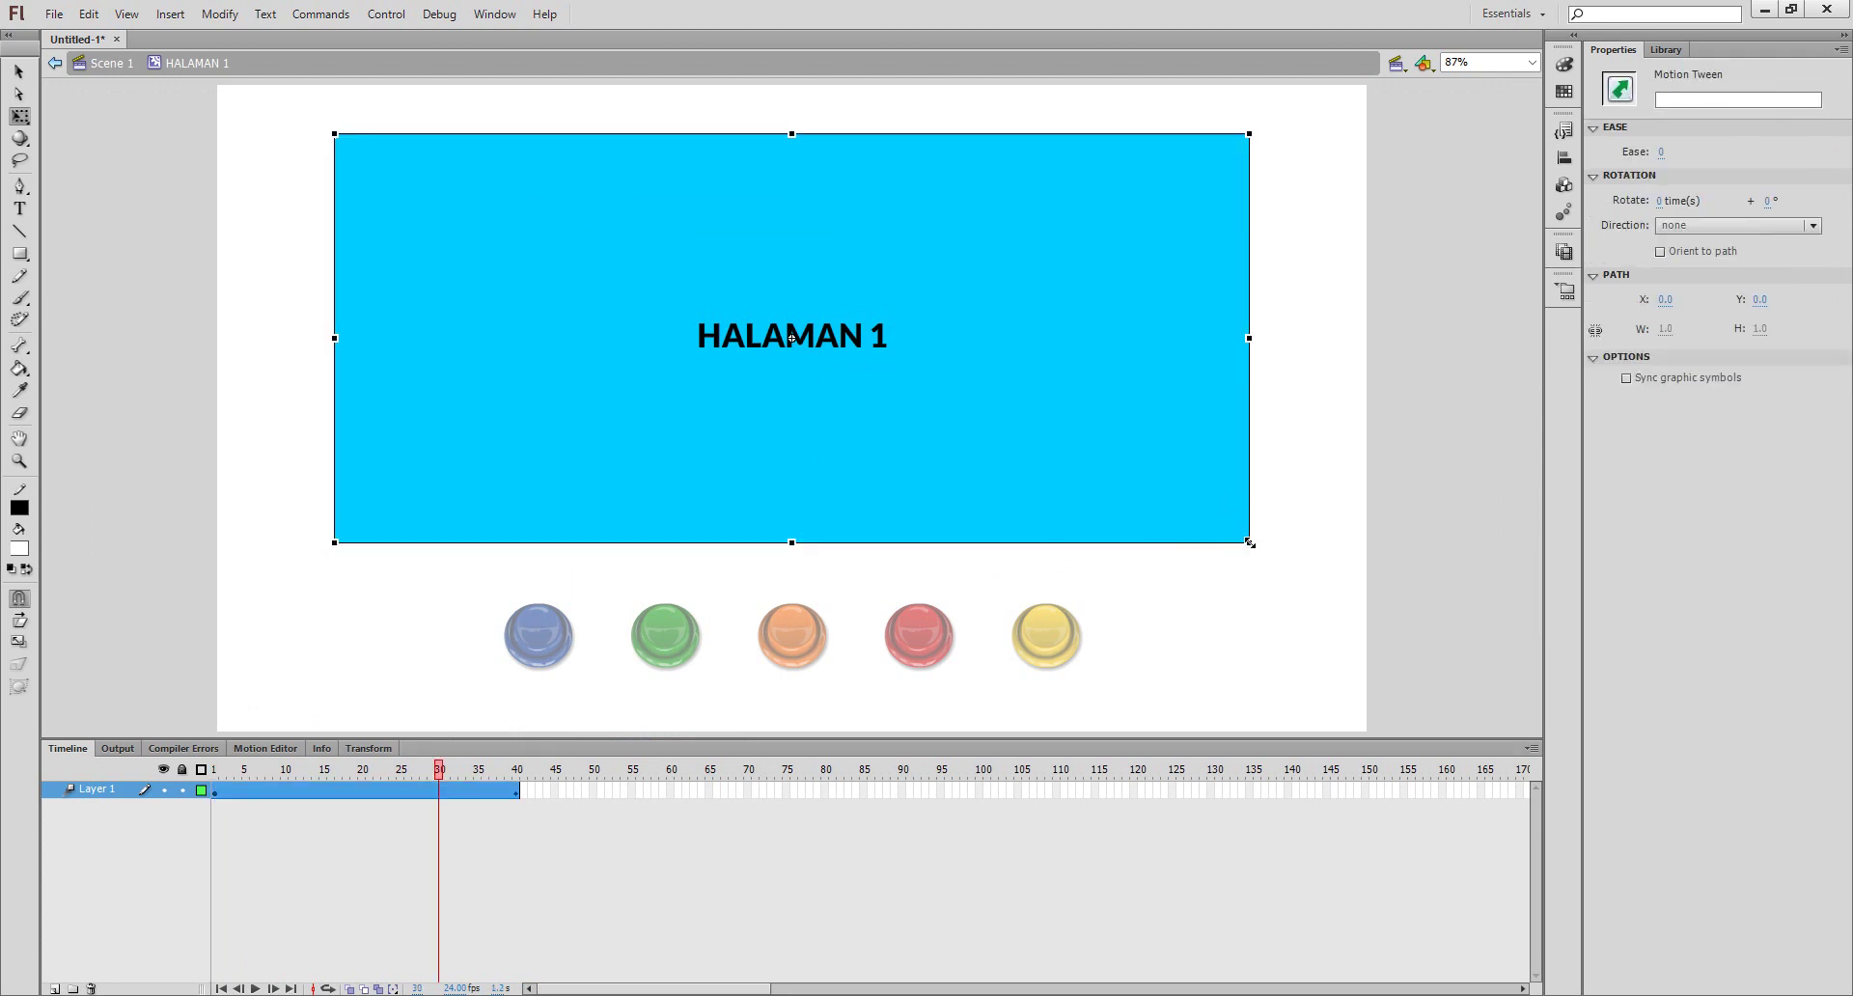
{"action": "left_click_drag", "start_coordinate": [1249, 543], "coordinate": [1068, 444]}
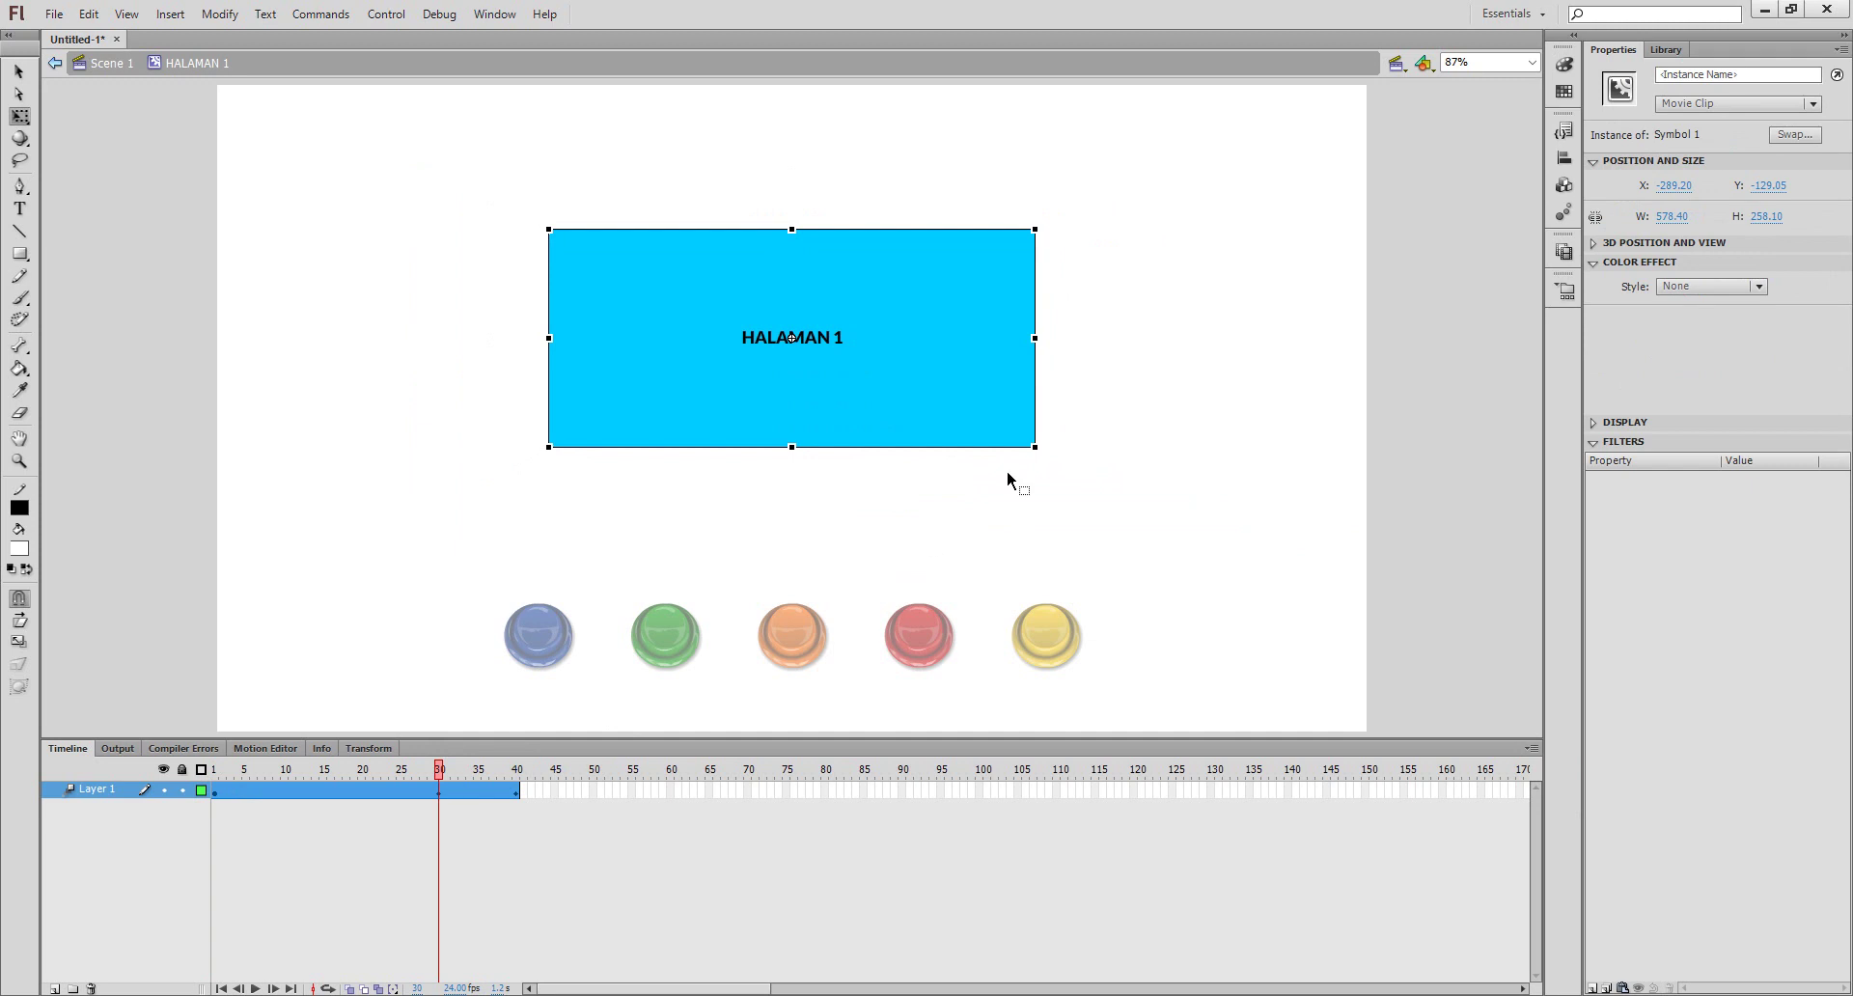
{"action": "key", "text": "ctrl+z"}
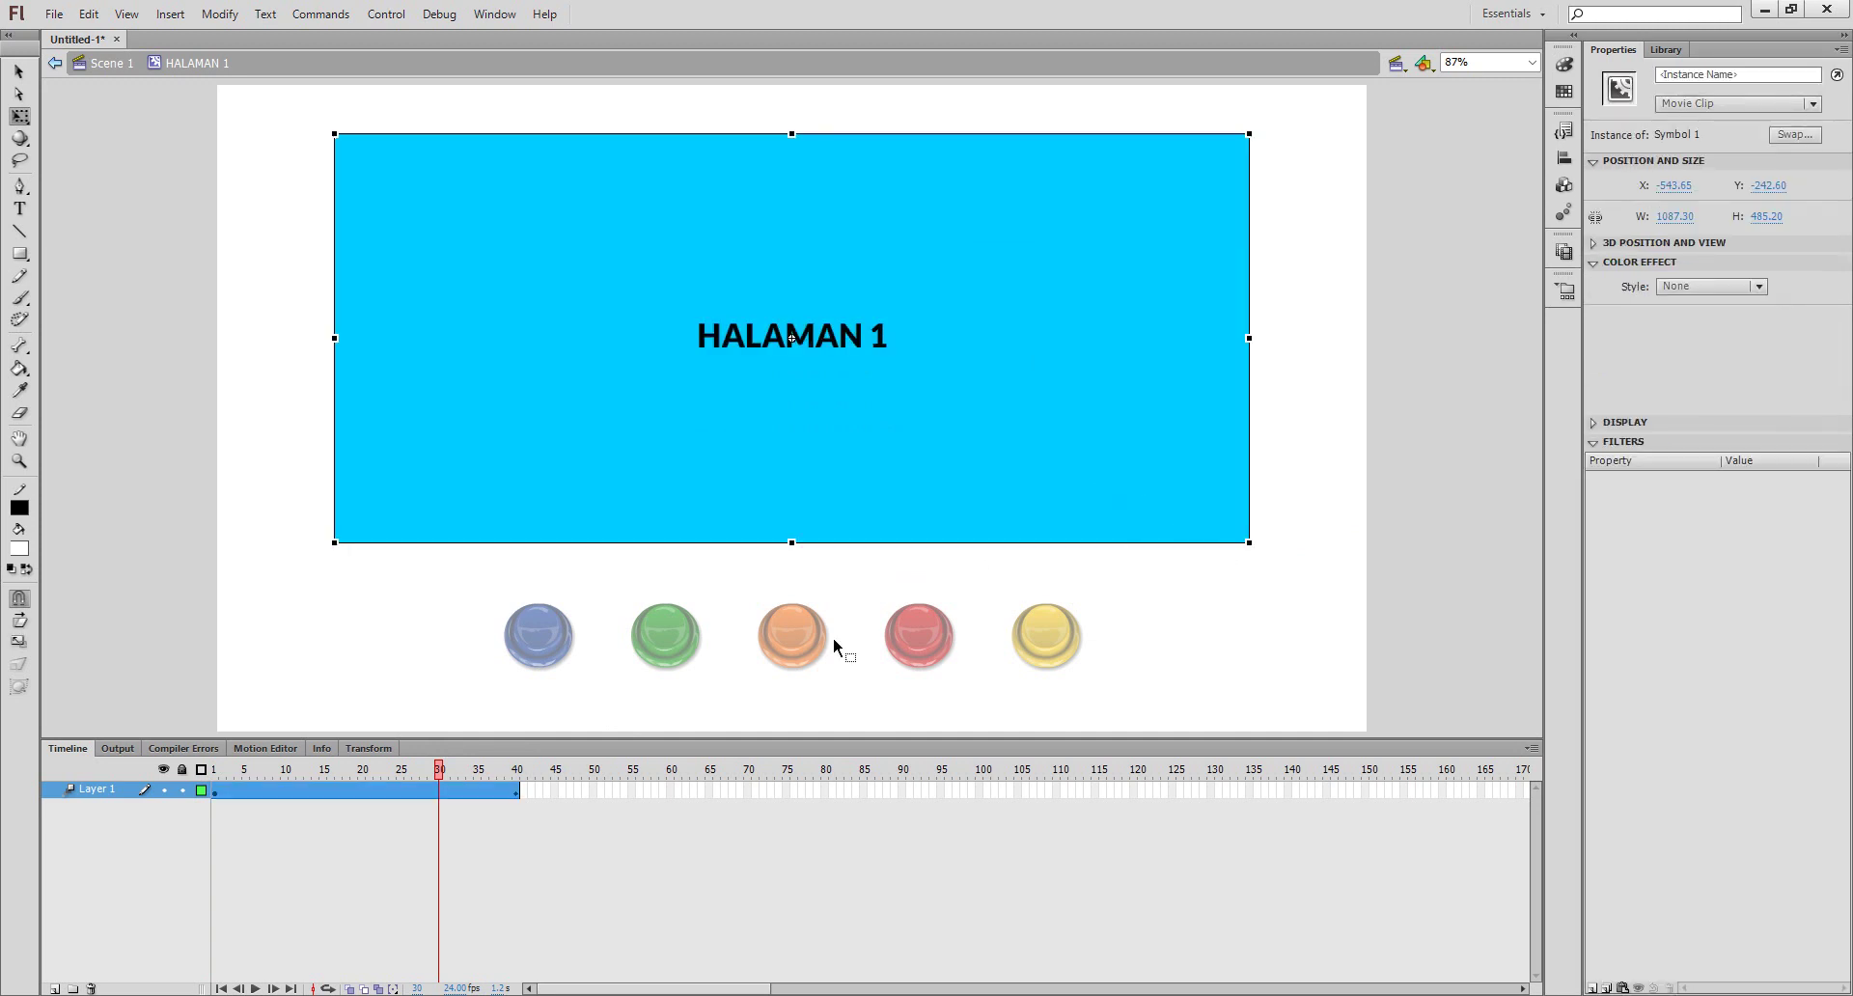
- Remove frames from the middle of the HALAMAN 1 tween so that it ends at frame 28
{"action": "left_click", "coordinate": [437, 816]}
{"action": "left_click", "coordinate": [299, 791]}
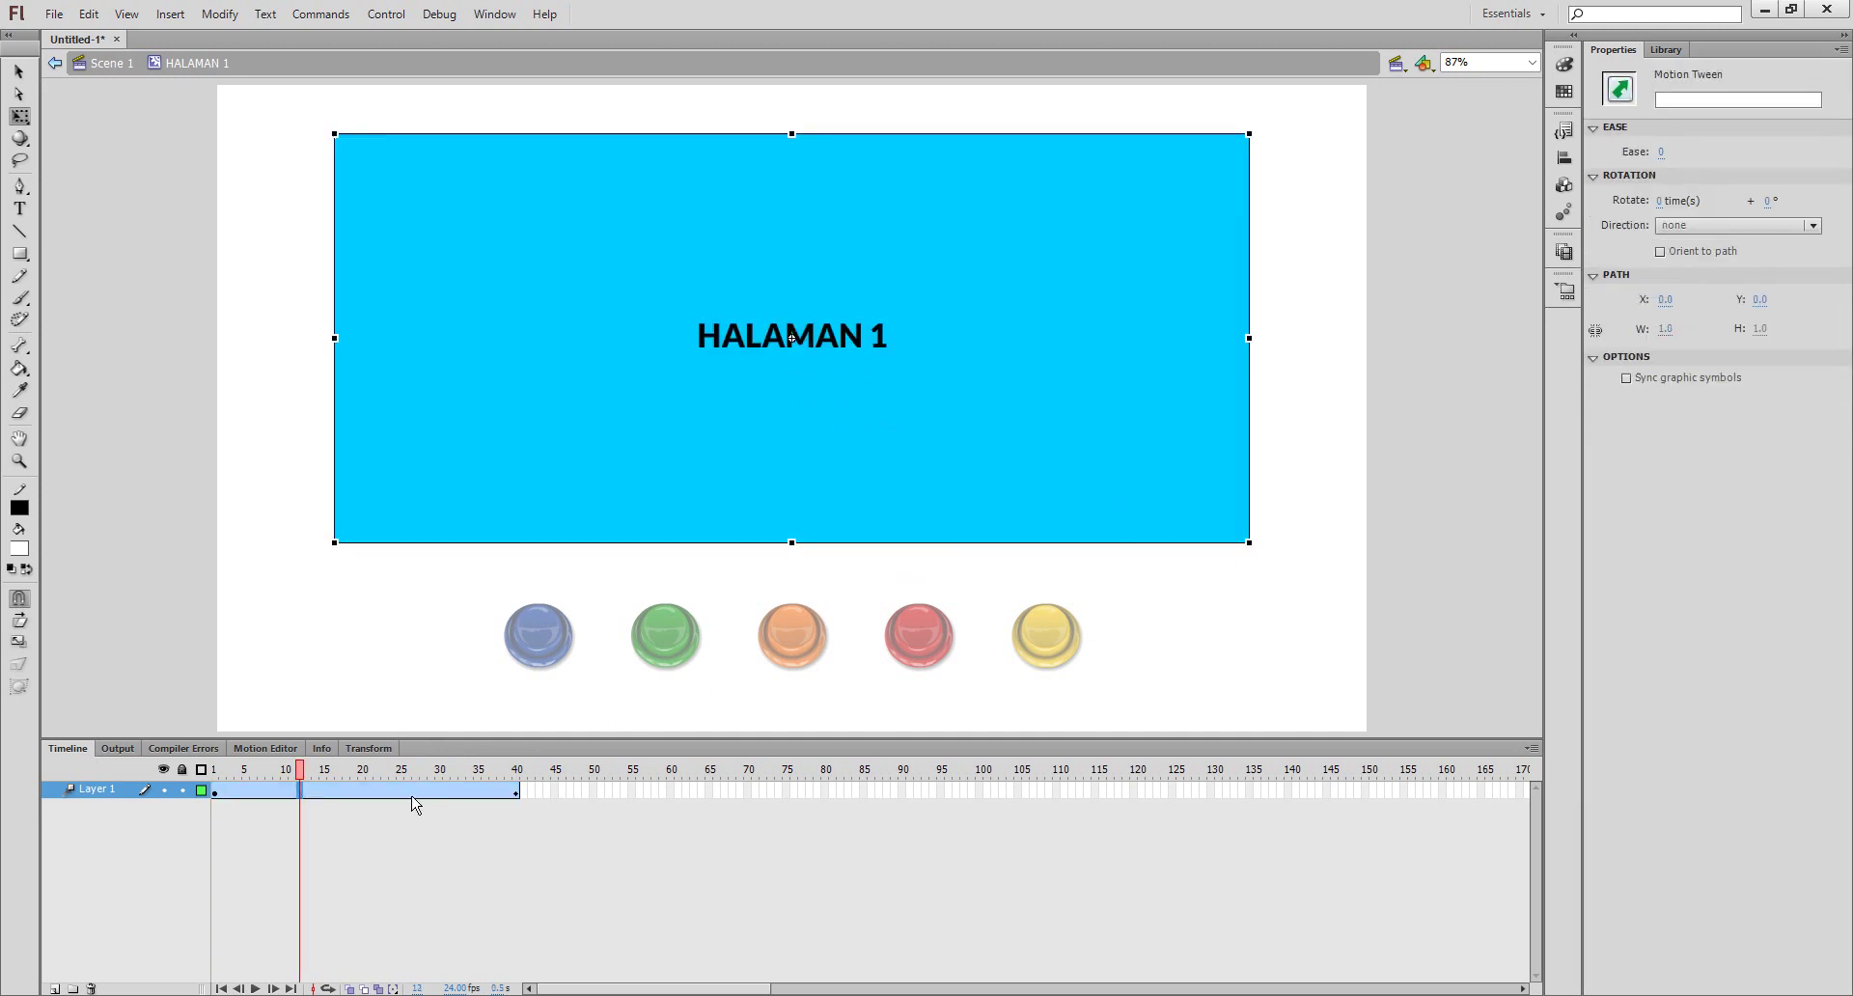
{"action": "left_click", "coordinate": [352, 806]}
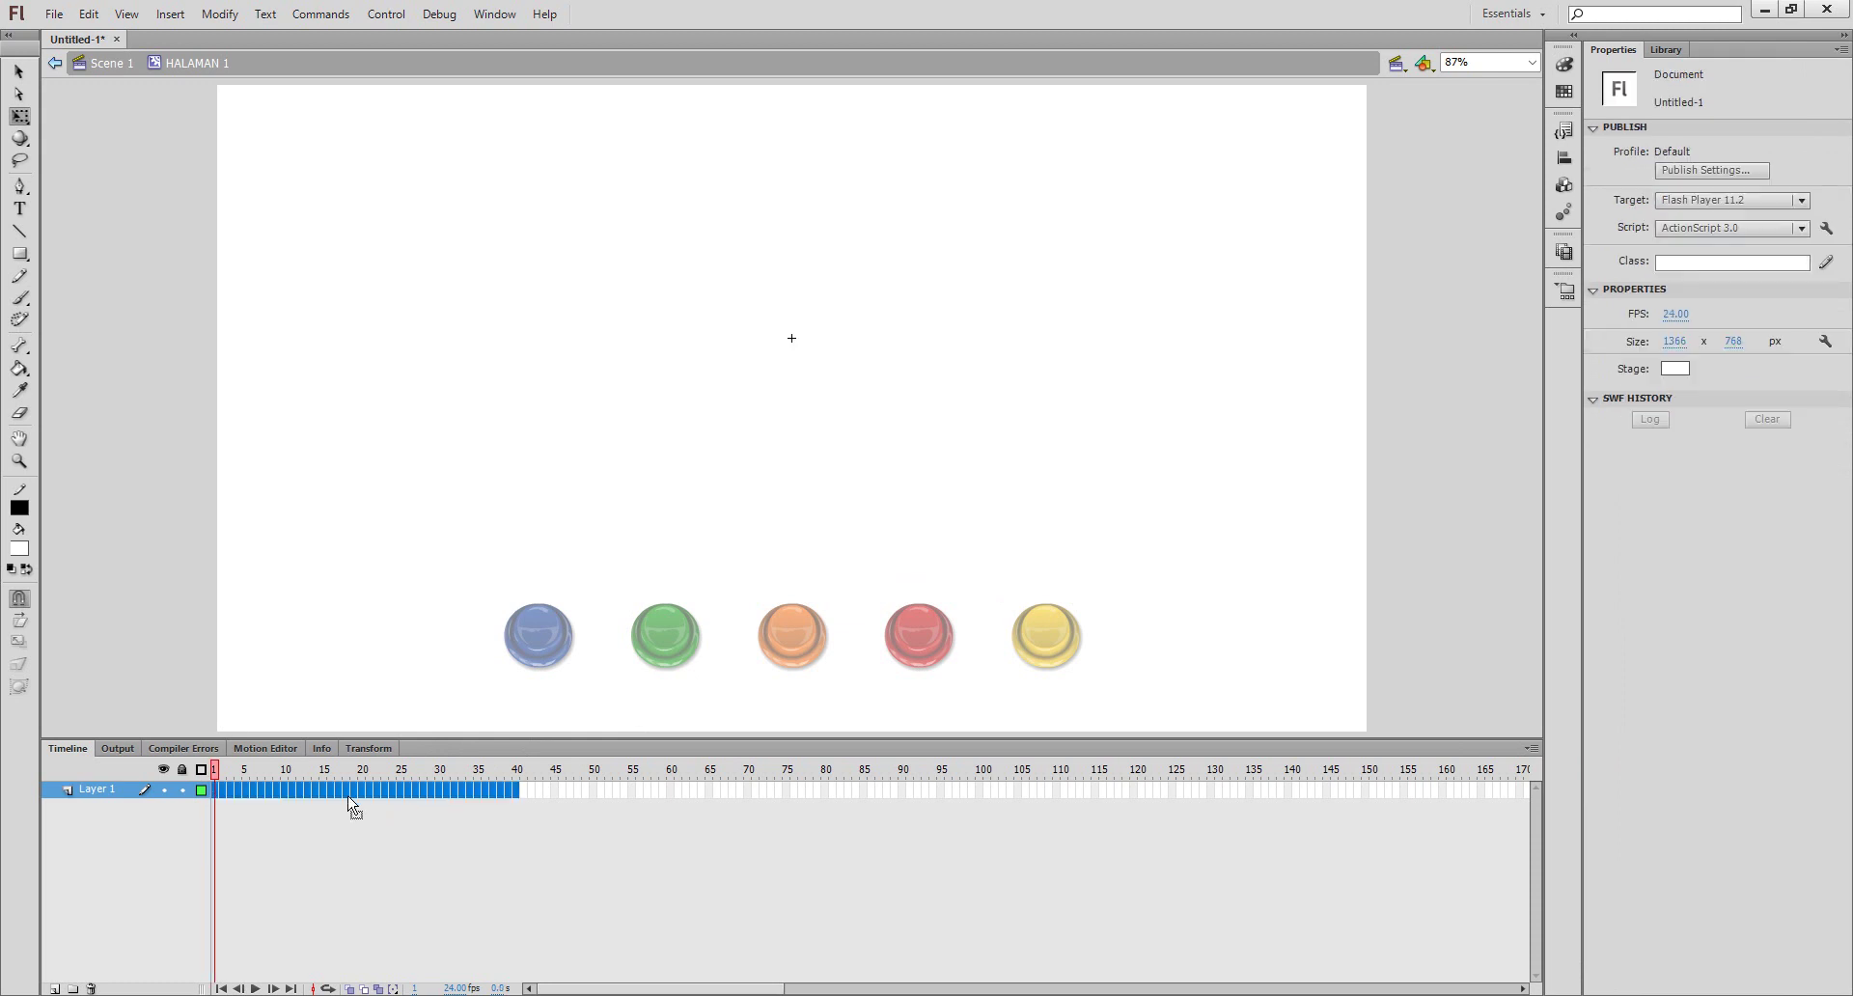
{"action": "left_click_drag", "start_coordinate": [352, 806], "coordinate": [311, 799]}
{"action": "left_click", "coordinate": [362, 801]}
{"action": "key", "text": "shift+F5"}
{"action": "left_click", "coordinate": [333, 799]}
{"action": "left_click", "coordinate": [376, 803]}
{"action": "left_click", "coordinate": [392, 820]}
{"action": "left_click", "coordinate": [355, 801]}
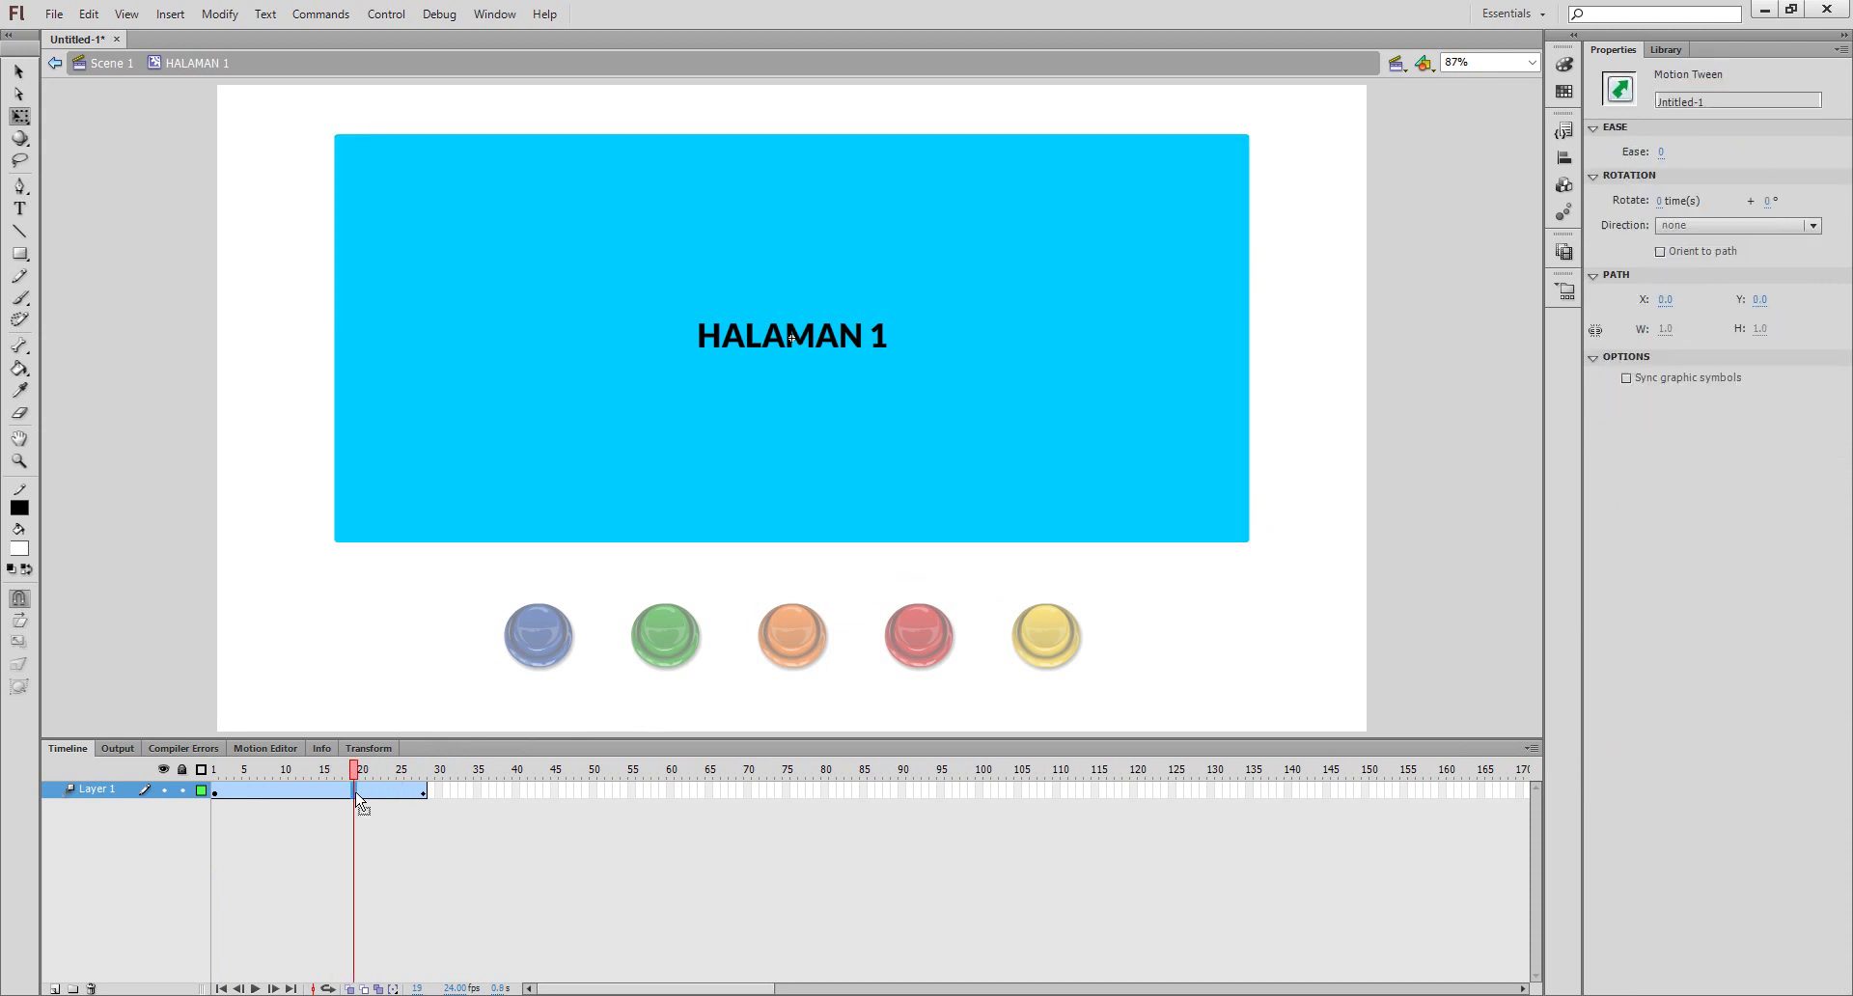
- Remove more frames from the middle of the tween so that it ends at frame 22
{"action": "left_click_drag", "start_coordinate": [331, 793], "coordinate": [364, 793]}
{"action": "left_click", "coordinate": [363, 793]}
{"action": "key", "text": "shift+F5"}
{"action": "left_click", "coordinate": [339, 794]}
{"action": "left_click", "coordinate": [328, 812]}
- Scale the page up slightly at frame 16 and scale it down at frame 12
{"action": "left_click", "coordinate": [330, 791]}
{"action": "left_click_drag", "start_coordinate": [1252, 545], "coordinate": [1266, 552]}
{"action": "left_click_drag", "start_coordinate": [328, 778], "coordinate": [300, 778]}
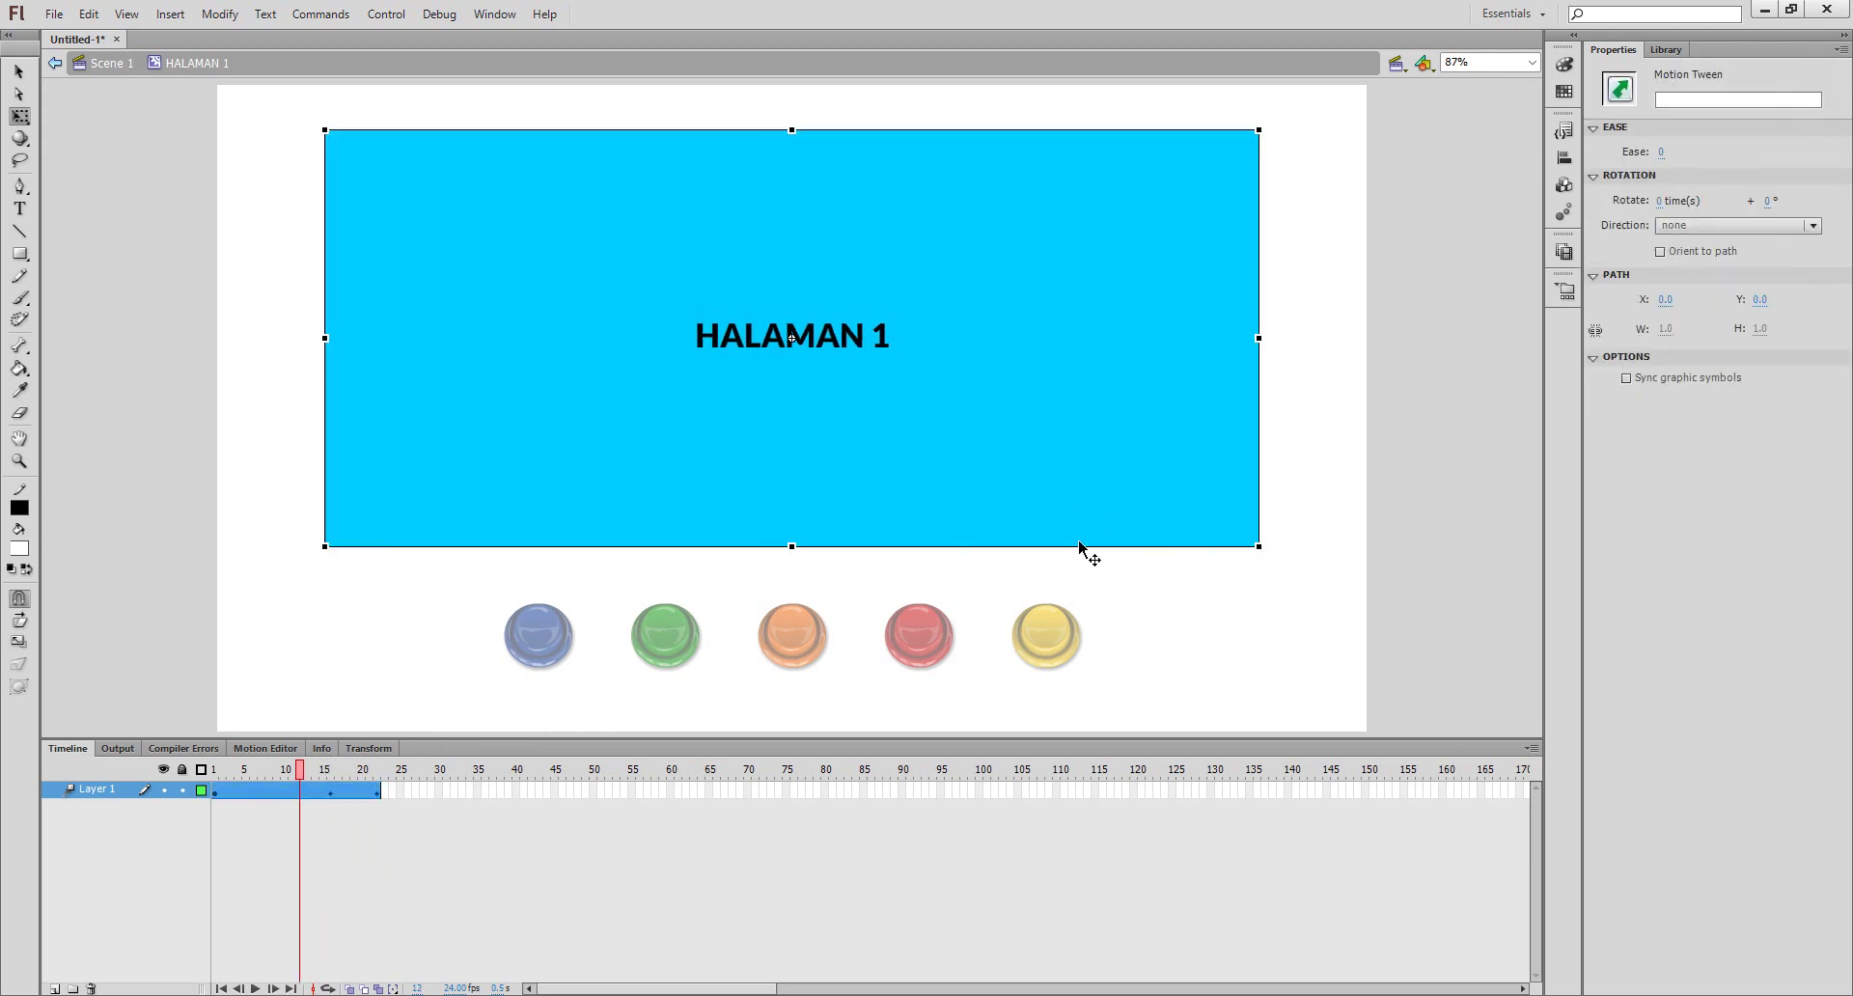
{"action": "left_click_drag", "start_coordinate": [1259, 546], "coordinate": [1178, 505]}
- Scale the page to about 1026 x 458 px at frame 8 and to about 39 x 17 px at frame 1
{"action": "mouse_move", "coordinate": [300, 775]}
{"action": "left_mouse_down"}
{"action": "mouse_move", "coordinate": [254, 776]}
{"action": "mouse_move", "coordinate": [271, 778]}
{"action": "left_mouse_up"}
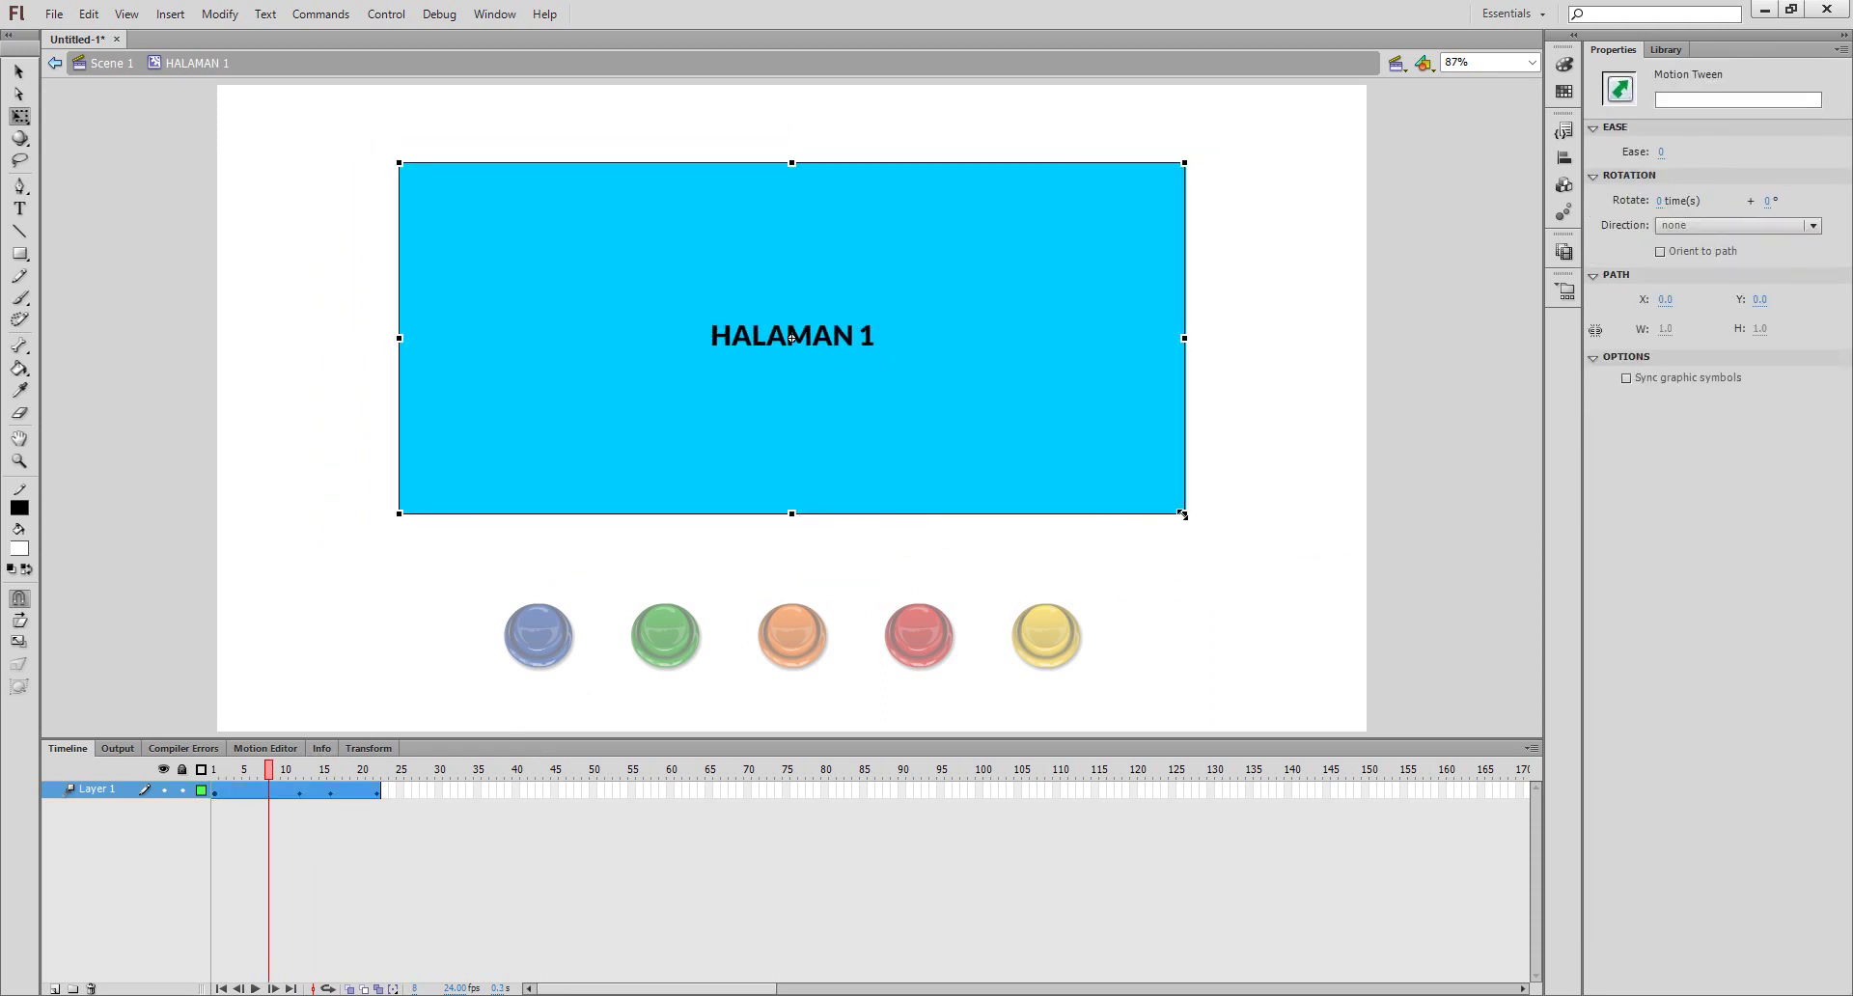
{"action": "left_click_drag", "start_coordinate": [1183, 515], "coordinate": [1221, 541]}
{"action": "left_click_drag", "start_coordinate": [269, 772], "coordinate": [214, 772]}
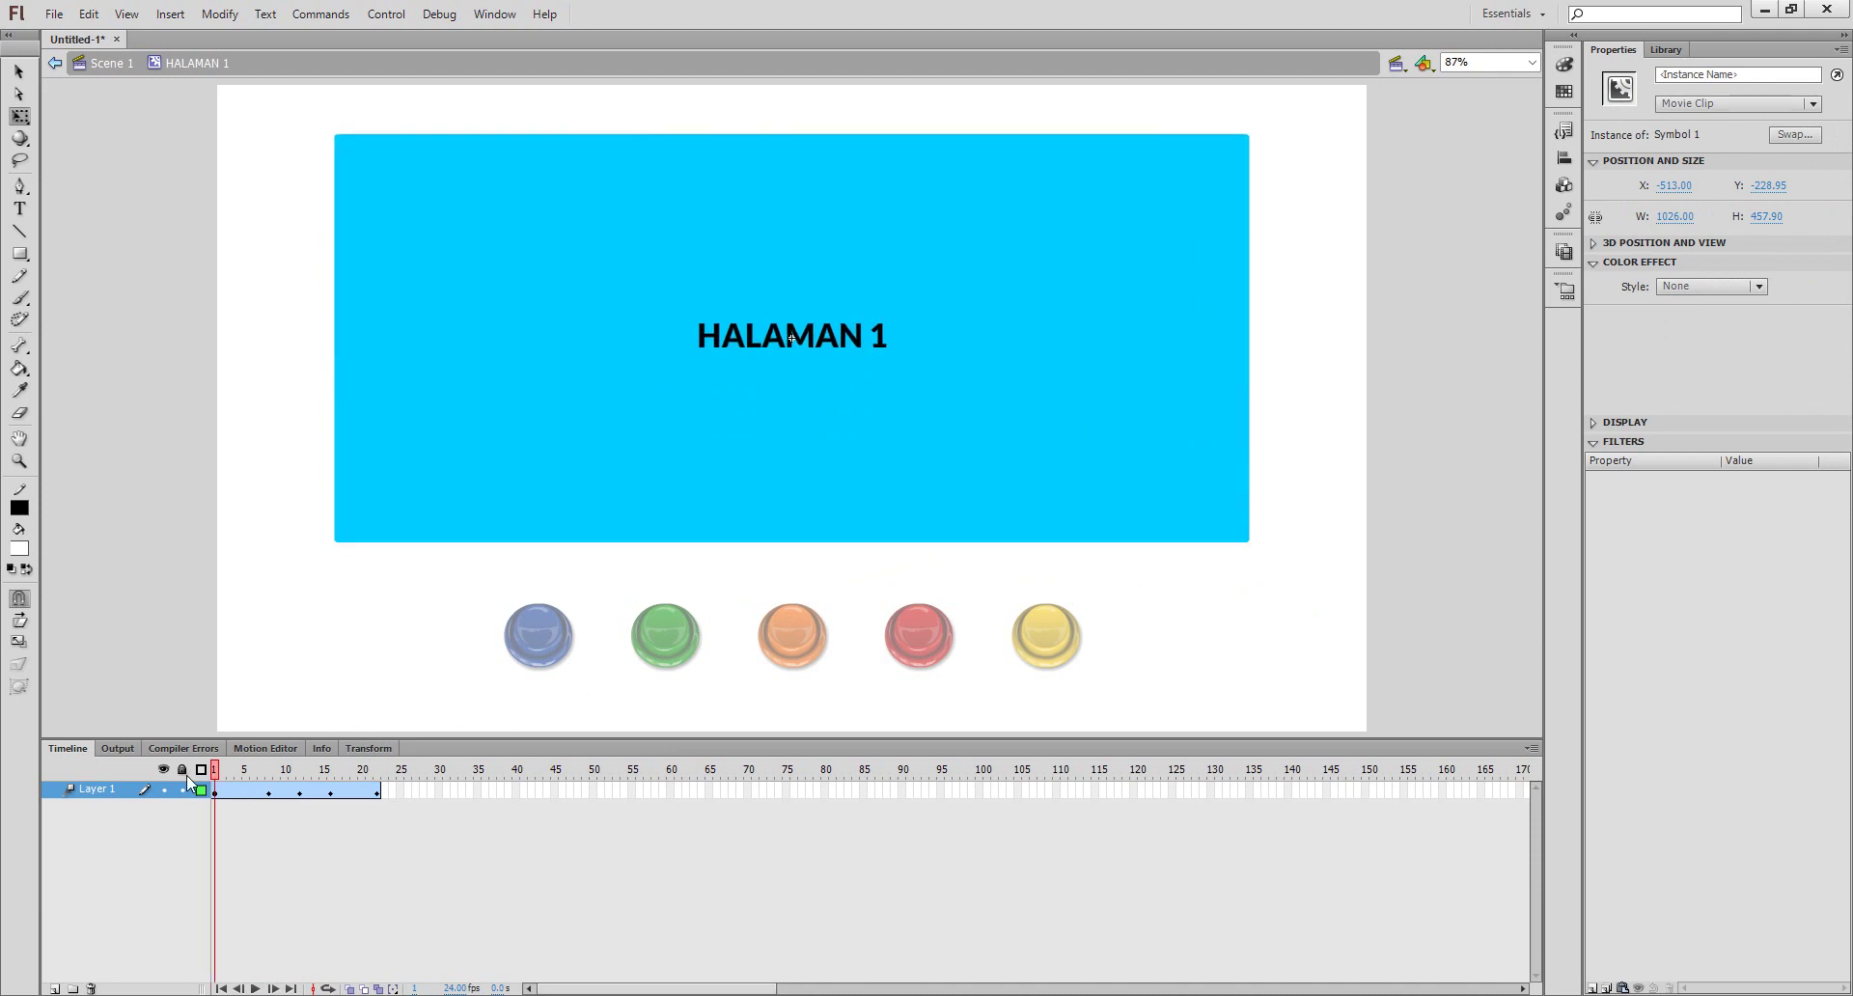
{"action": "left_click_drag", "start_coordinate": [1245, 543], "coordinate": [809, 346]}
- Set the page's colour effect to Alpha 0% at frame 1
{"action": "key", "text": "v"}
{"action": "left_click", "coordinate": [1693, 283]}
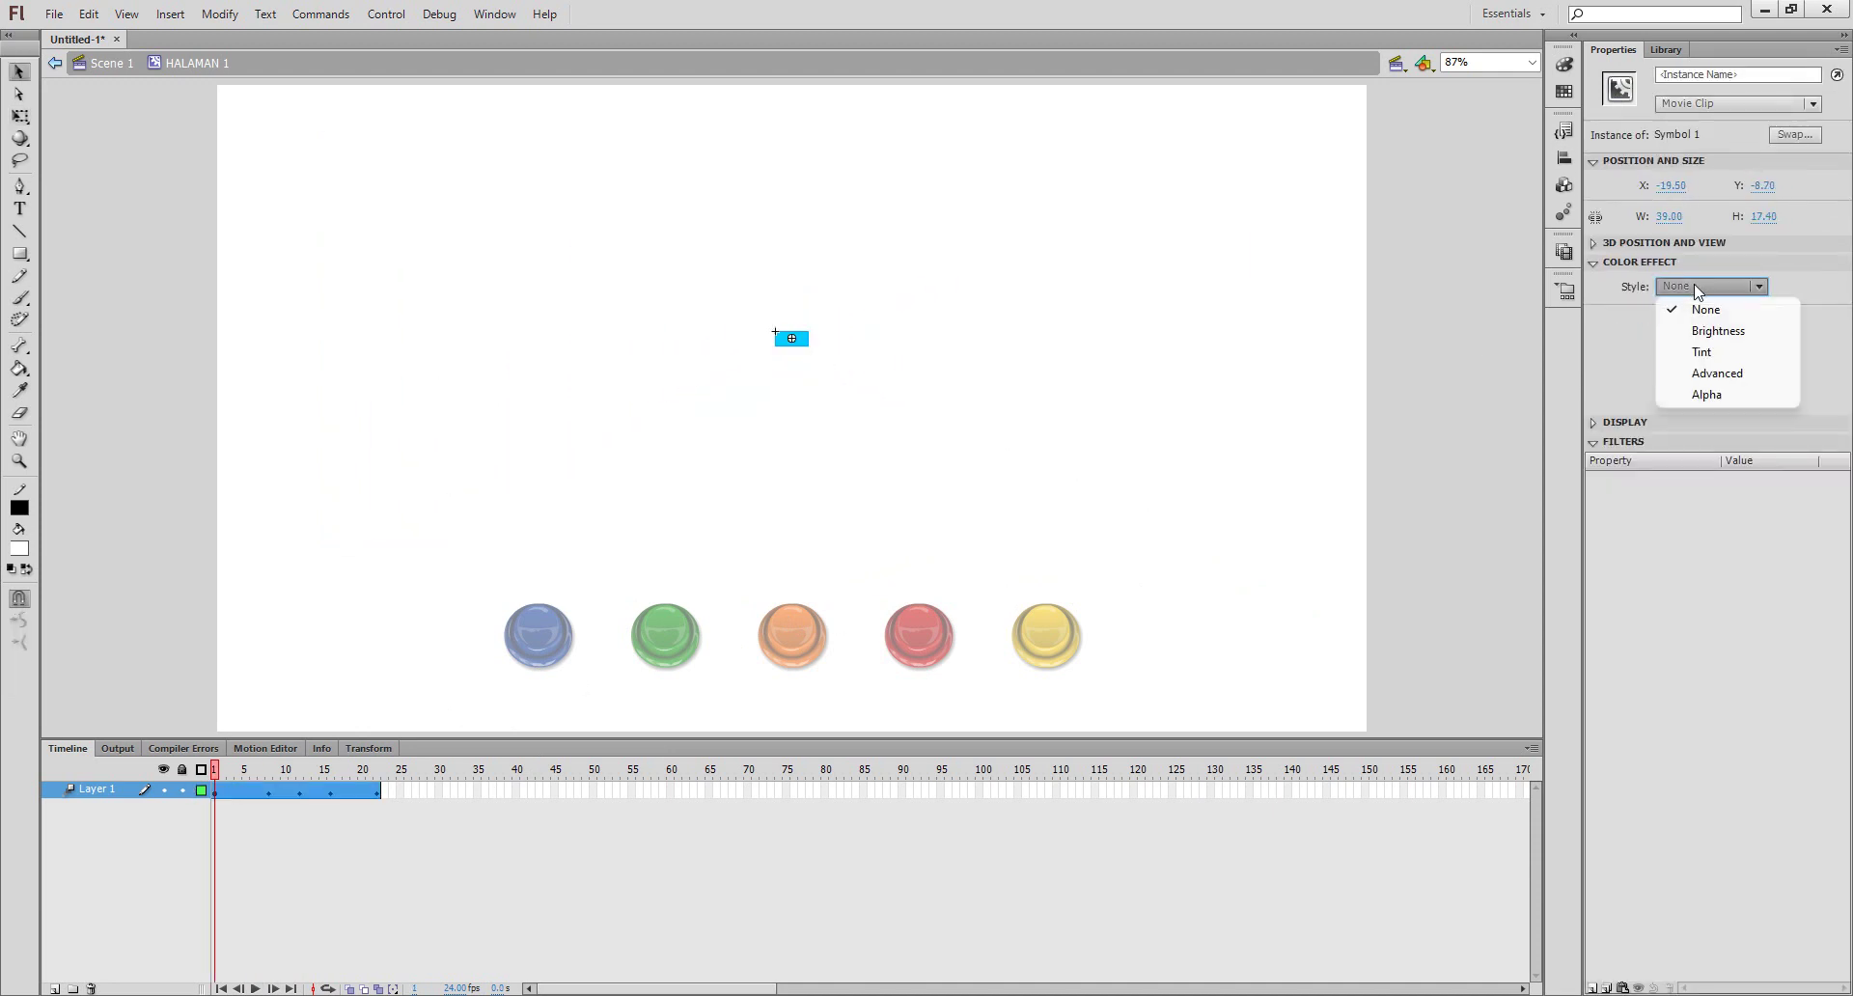
{"action": "left_click", "coordinate": [1715, 399]}
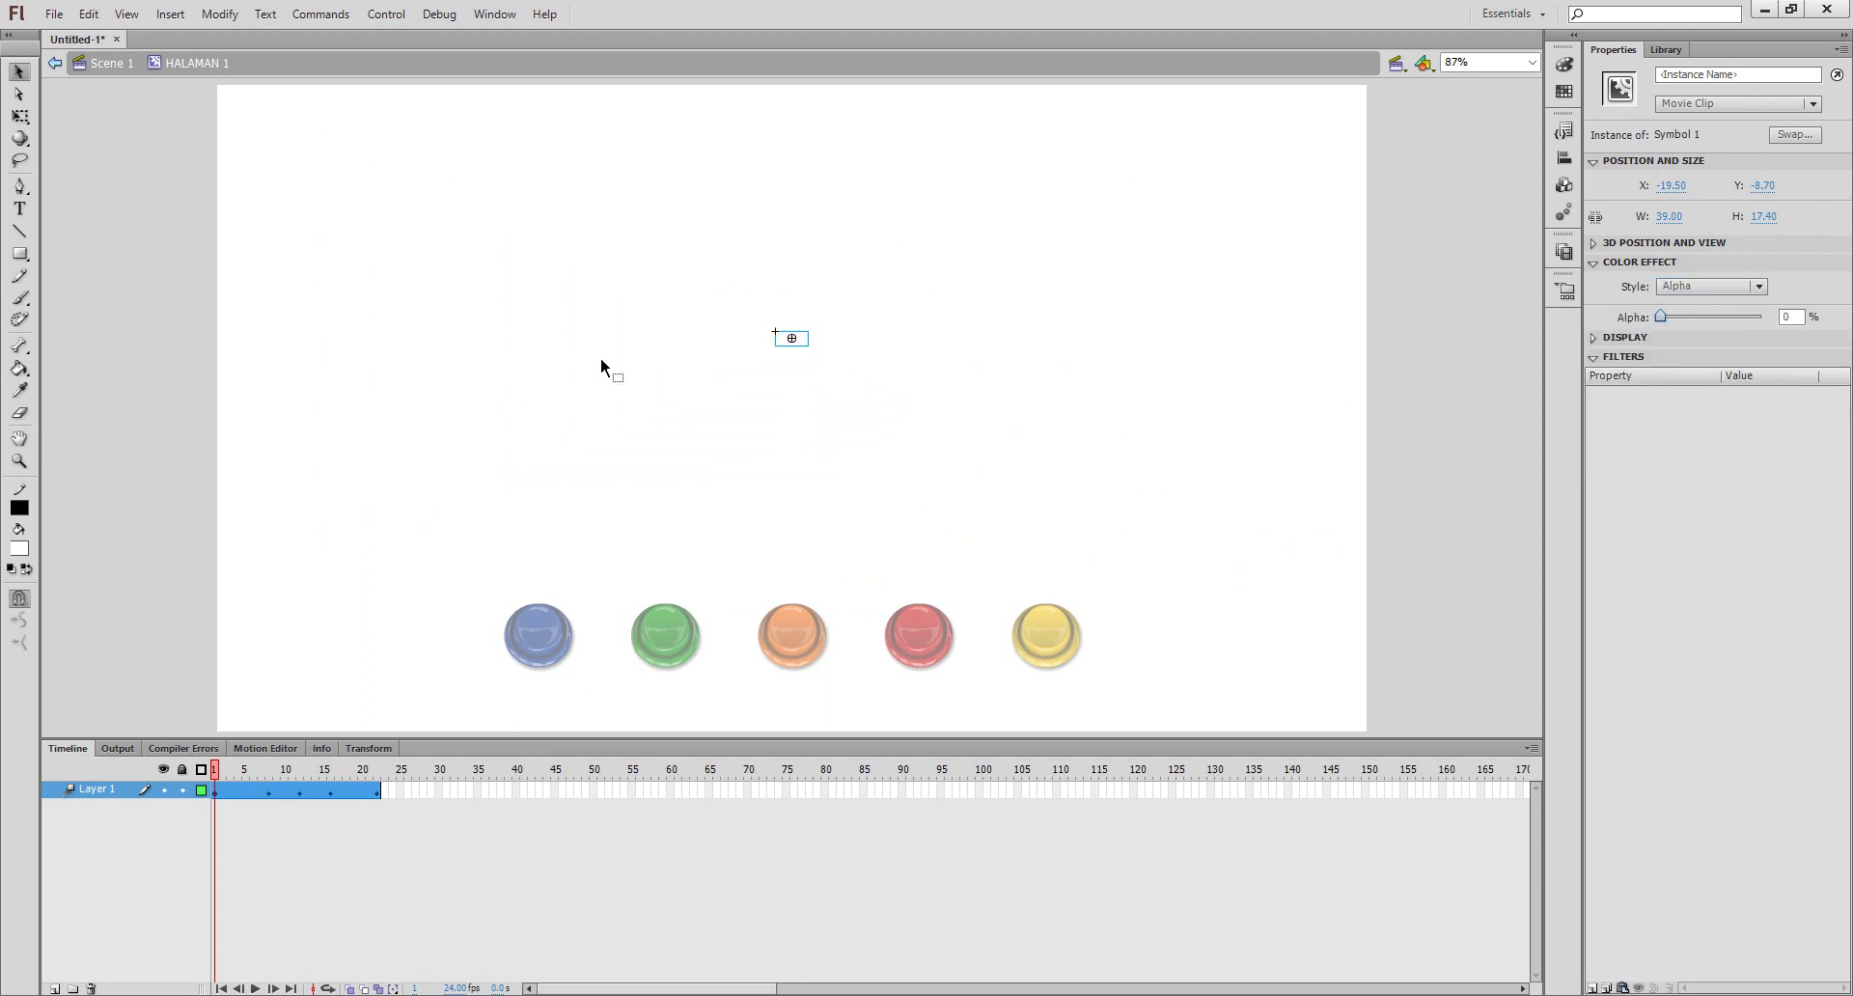
- Set the page's alpha to 100% at frame 22
{"action": "left_click_drag", "start_coordinate": [237, 772], "coordinate": [376, 769]}
{"action": "left_click", "coordinate": [754, 395]}
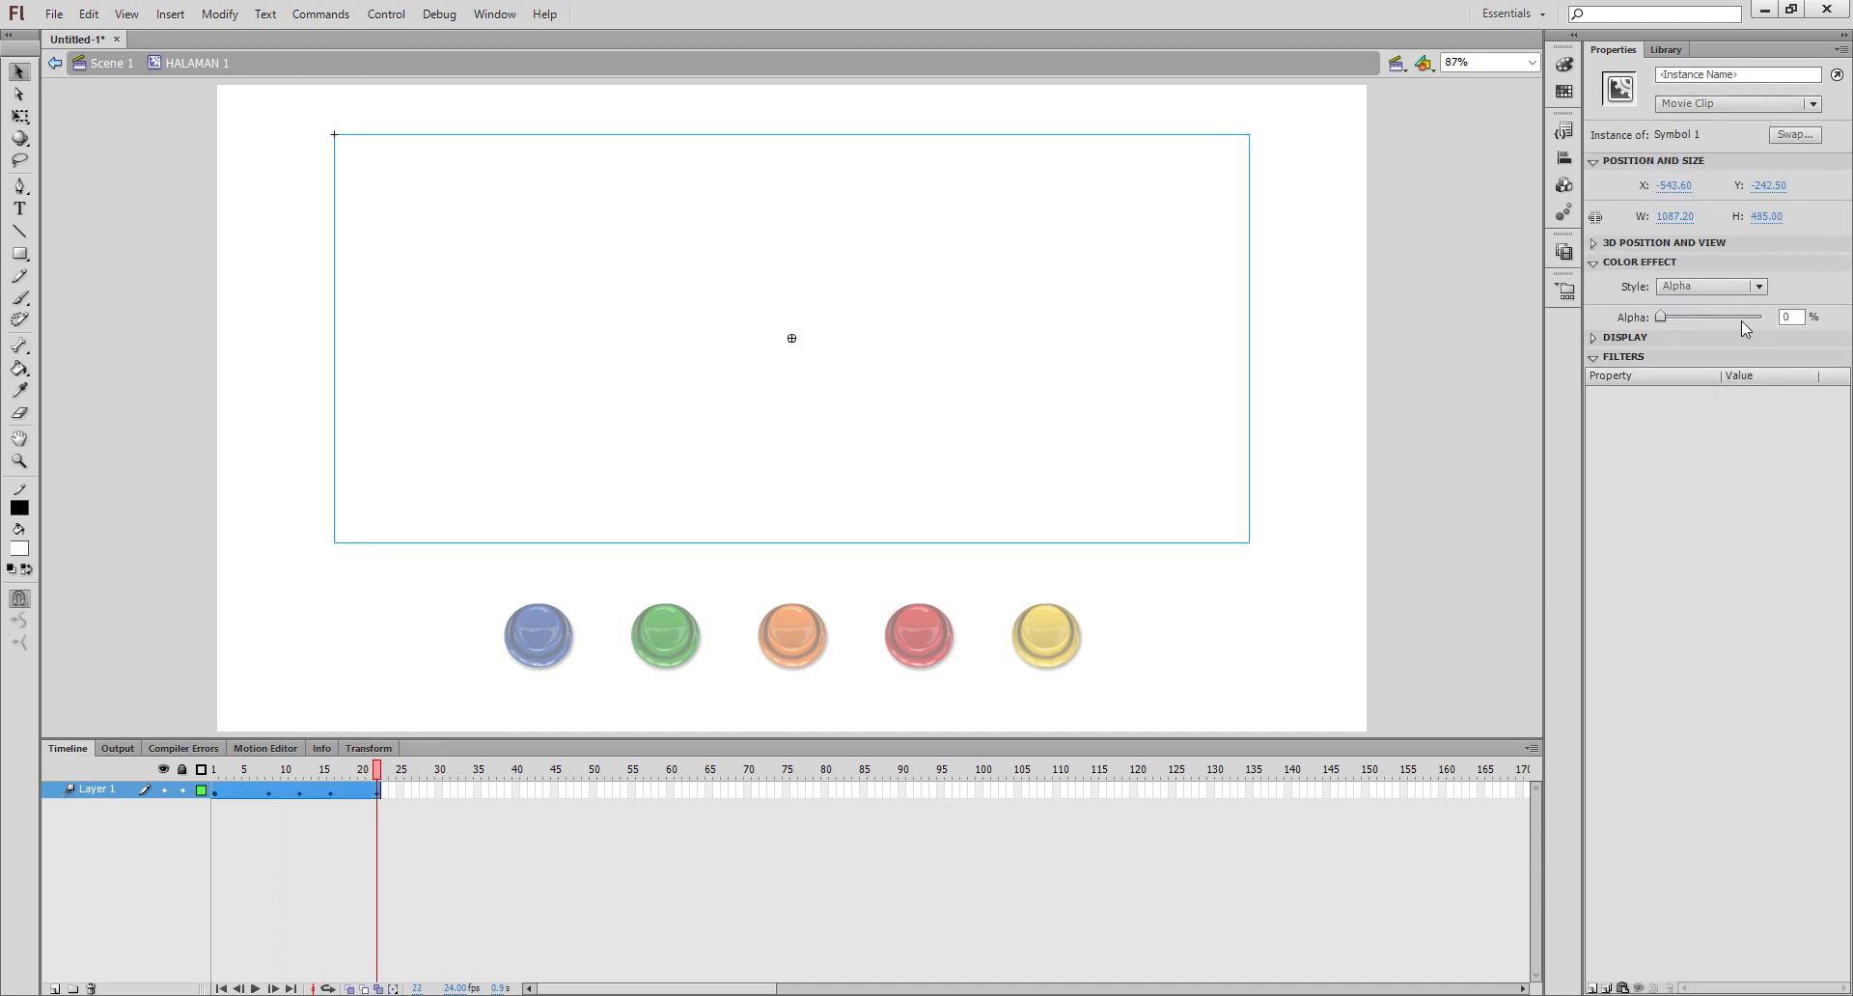
{"action": "left_click_drag", "start_coordinate": [1745, 329], "coordinate": [1754, 338]}
- Add a Blur filter to the page at frame 1 with High quality and 20 px blur on both axes
{"action": "left_click_drag", "start_coordinate": [378, 772], "coordinate": [183, 775]}
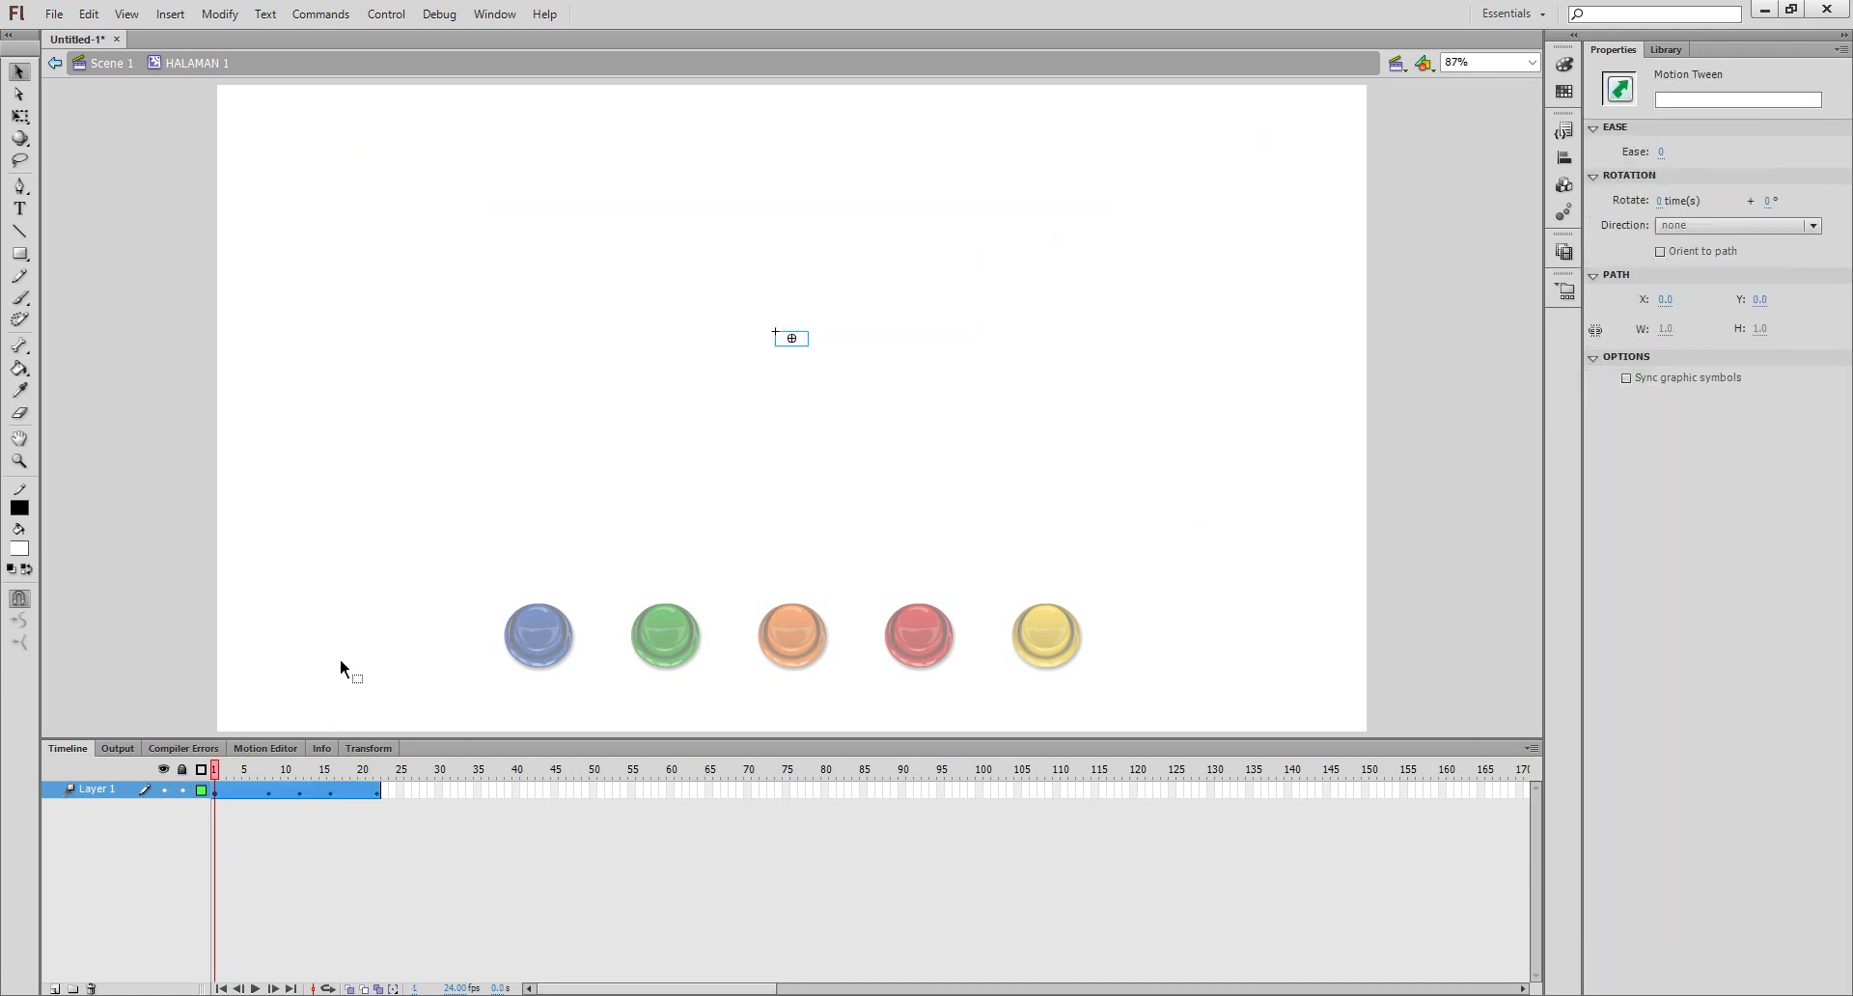
{"action": "left_click", "coordinate": [786, 338]}
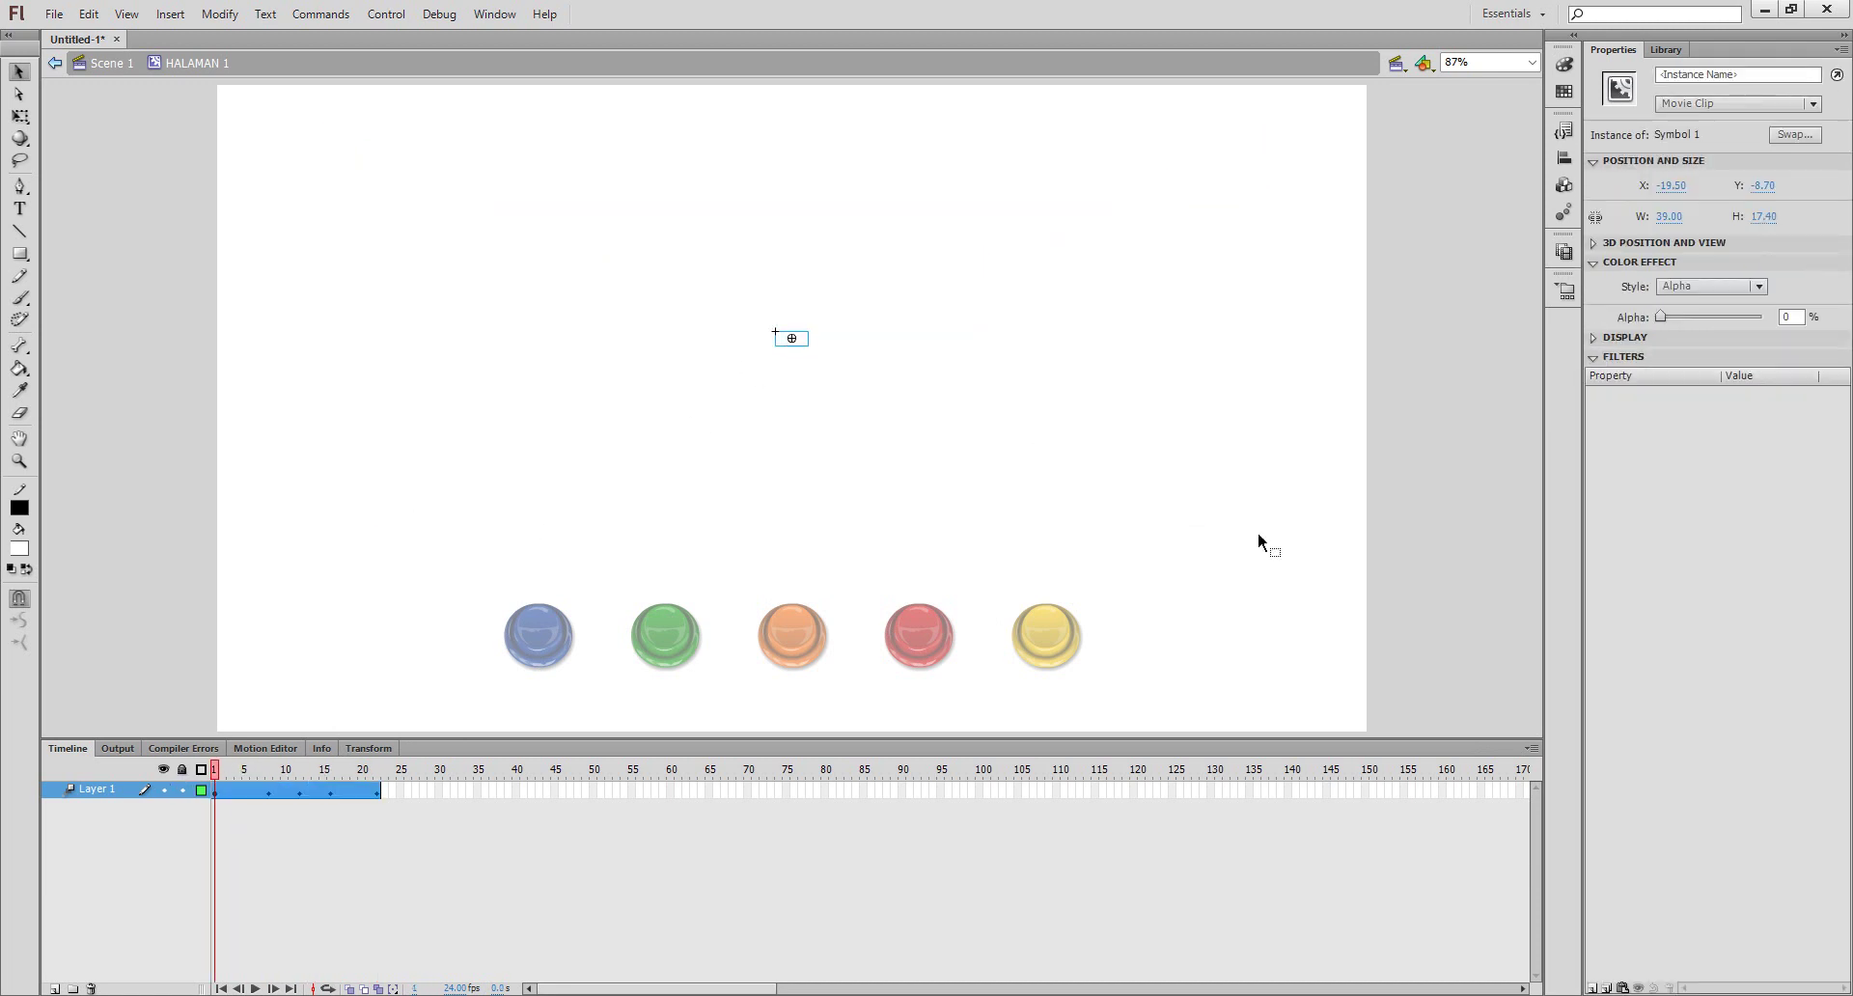
{"action": "left_click", "coordinate": [1593, 987]}
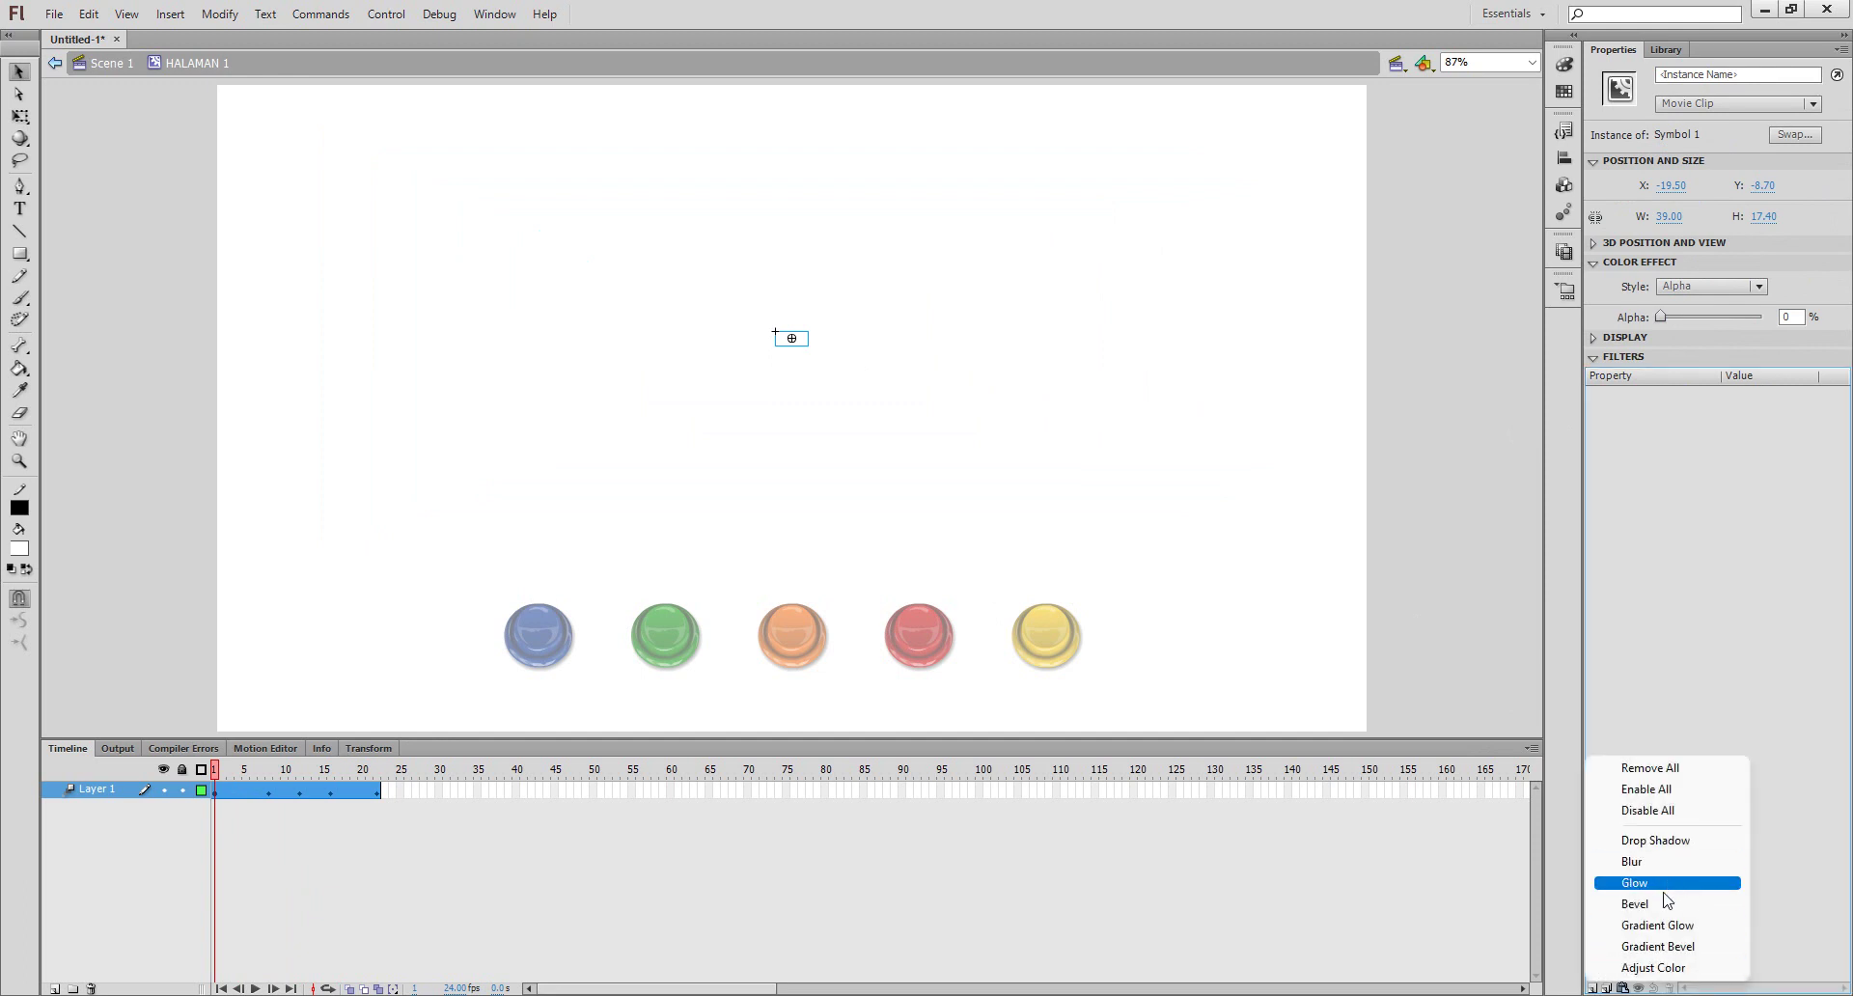
{"action": "left_click", "coordinate": [1630, 861]}
{"action": "left_click", "coordinate": [1768, 449]}
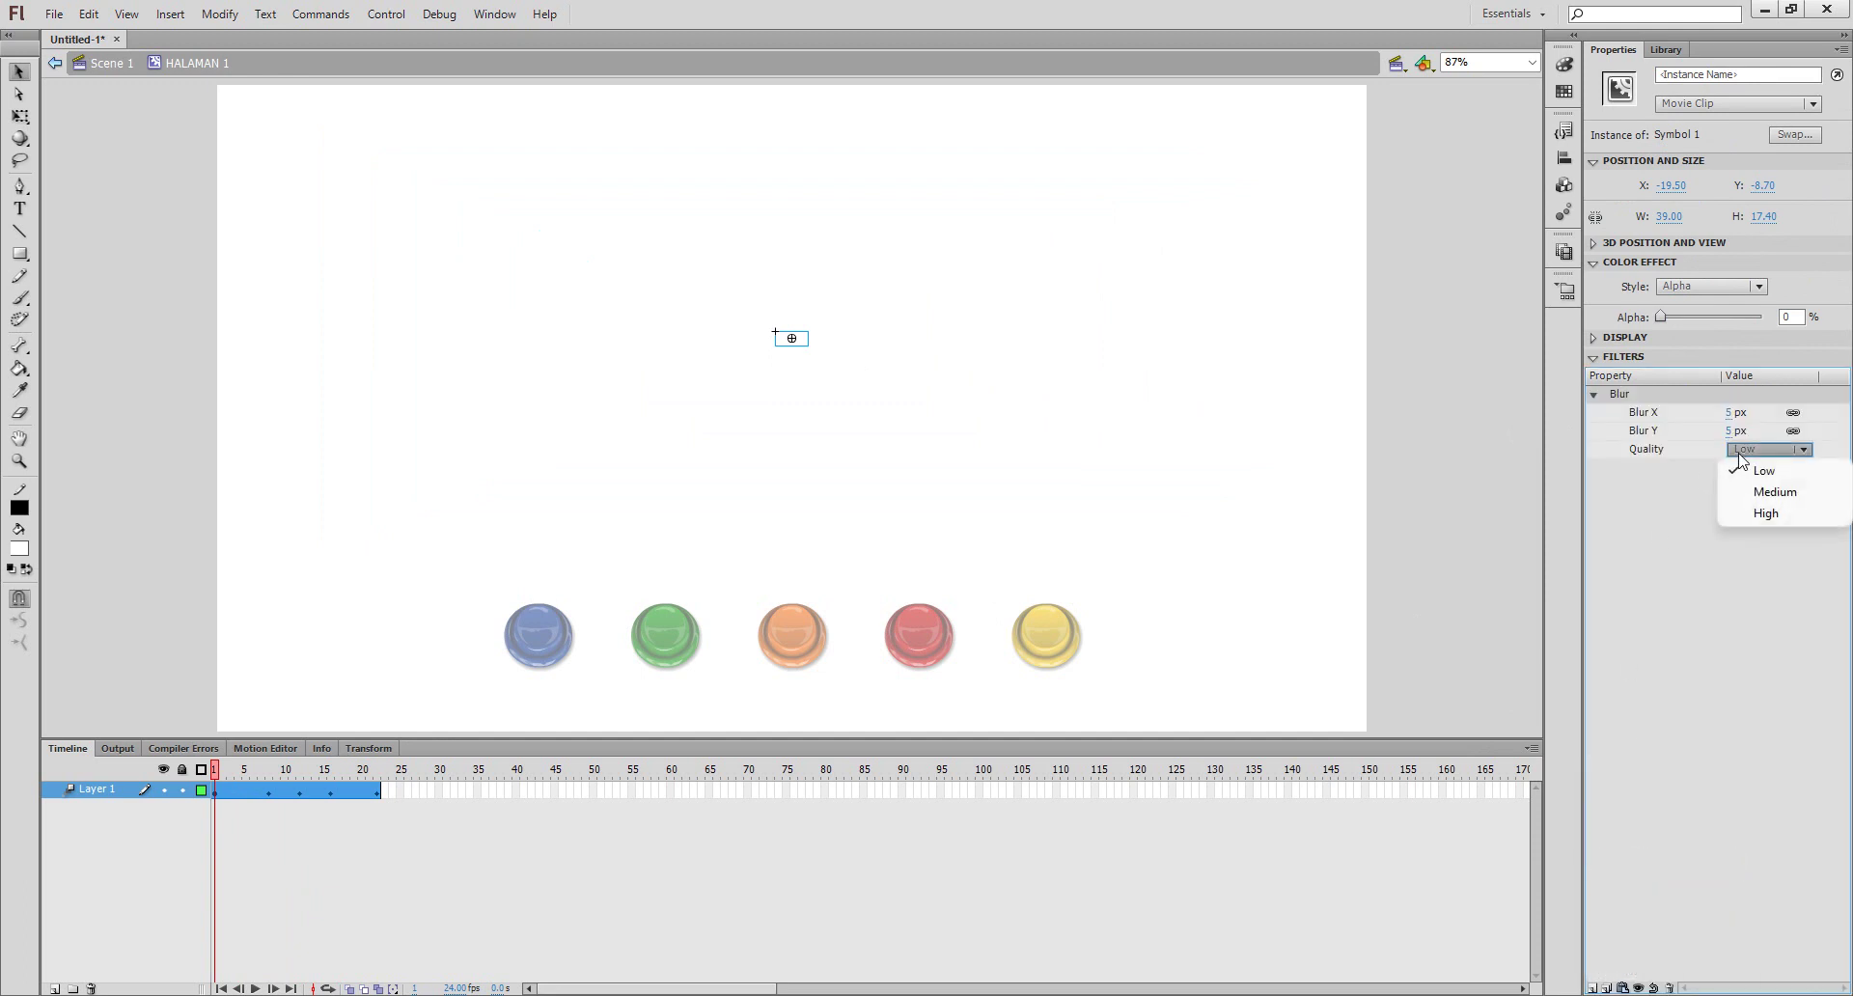
{"action": "left_click", "coordinate": [1763, 515]}
{"action": "left_click", "coordinate": [1732, 431]}
{"action": "key", "text": "Return"}
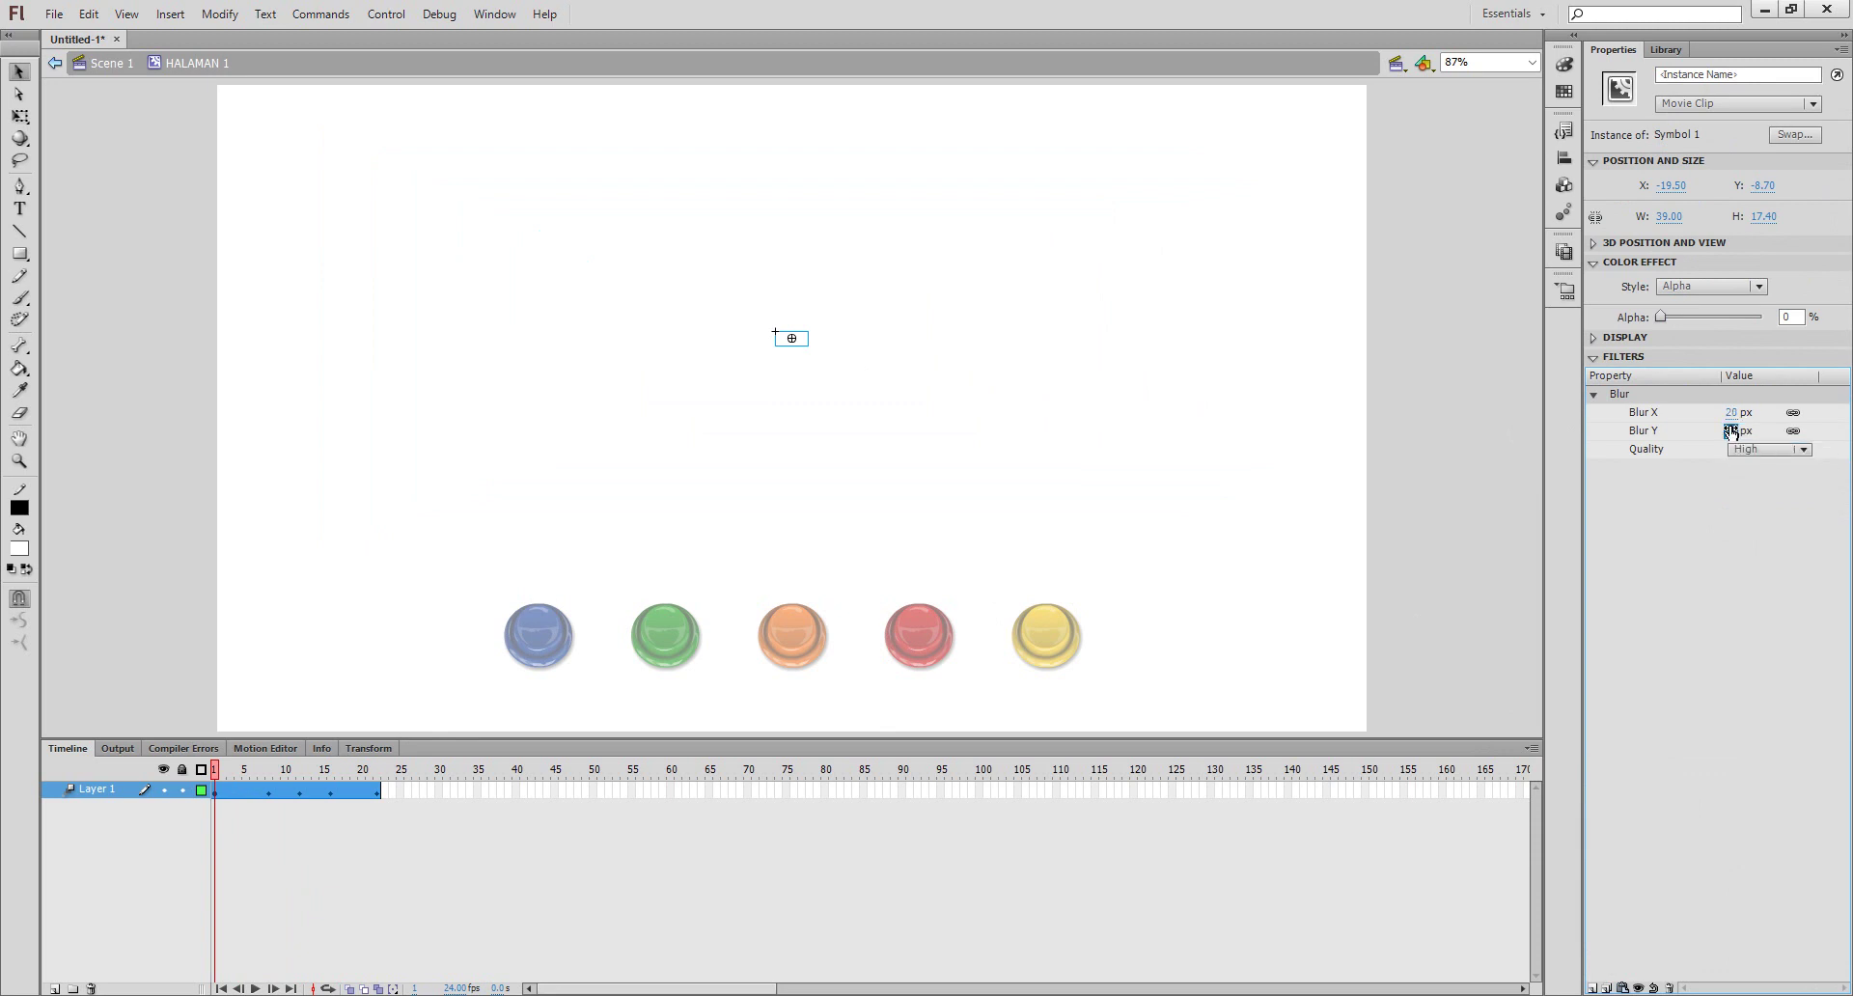
- Set the page's blur to 0 px at frame 22
{"action": "left_click_drag", "start_coordinate": [329, 782], "coordinate": [376, 782]}
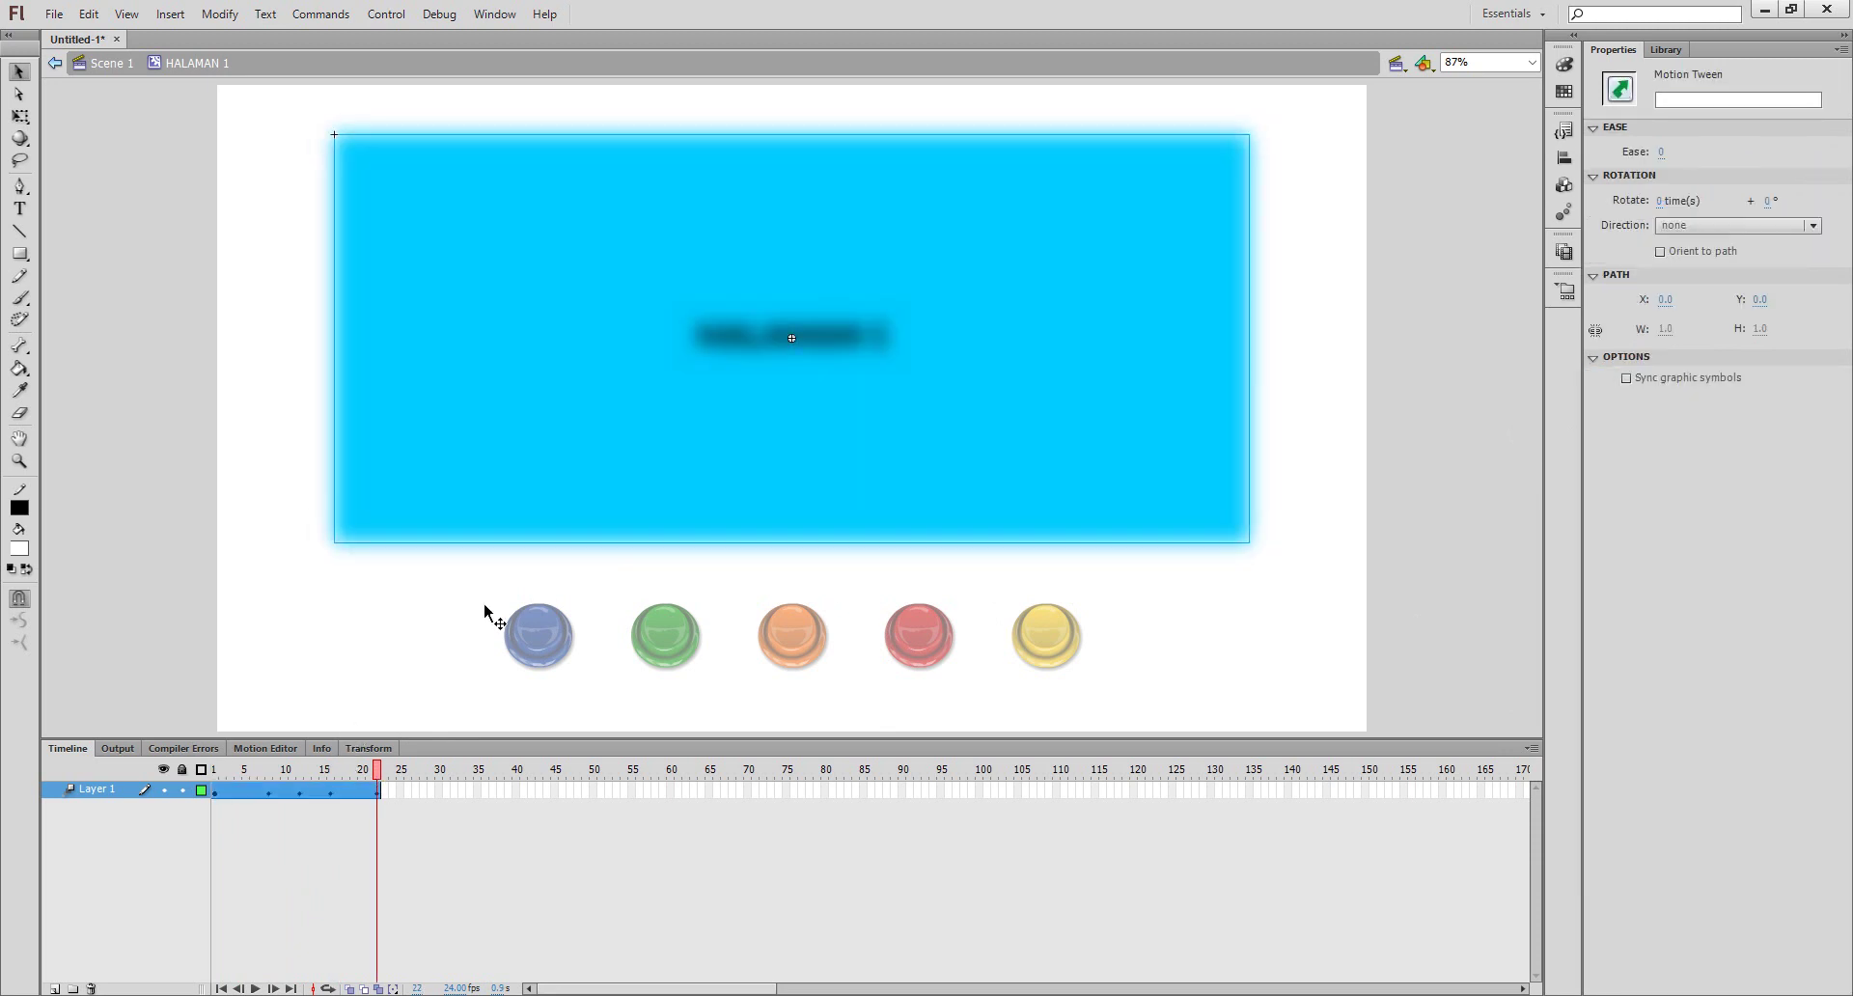
{"action": "left_click", "coordinate": [1767, 456]}
{"action": "left_click", "coordinate": [1734, 431]}
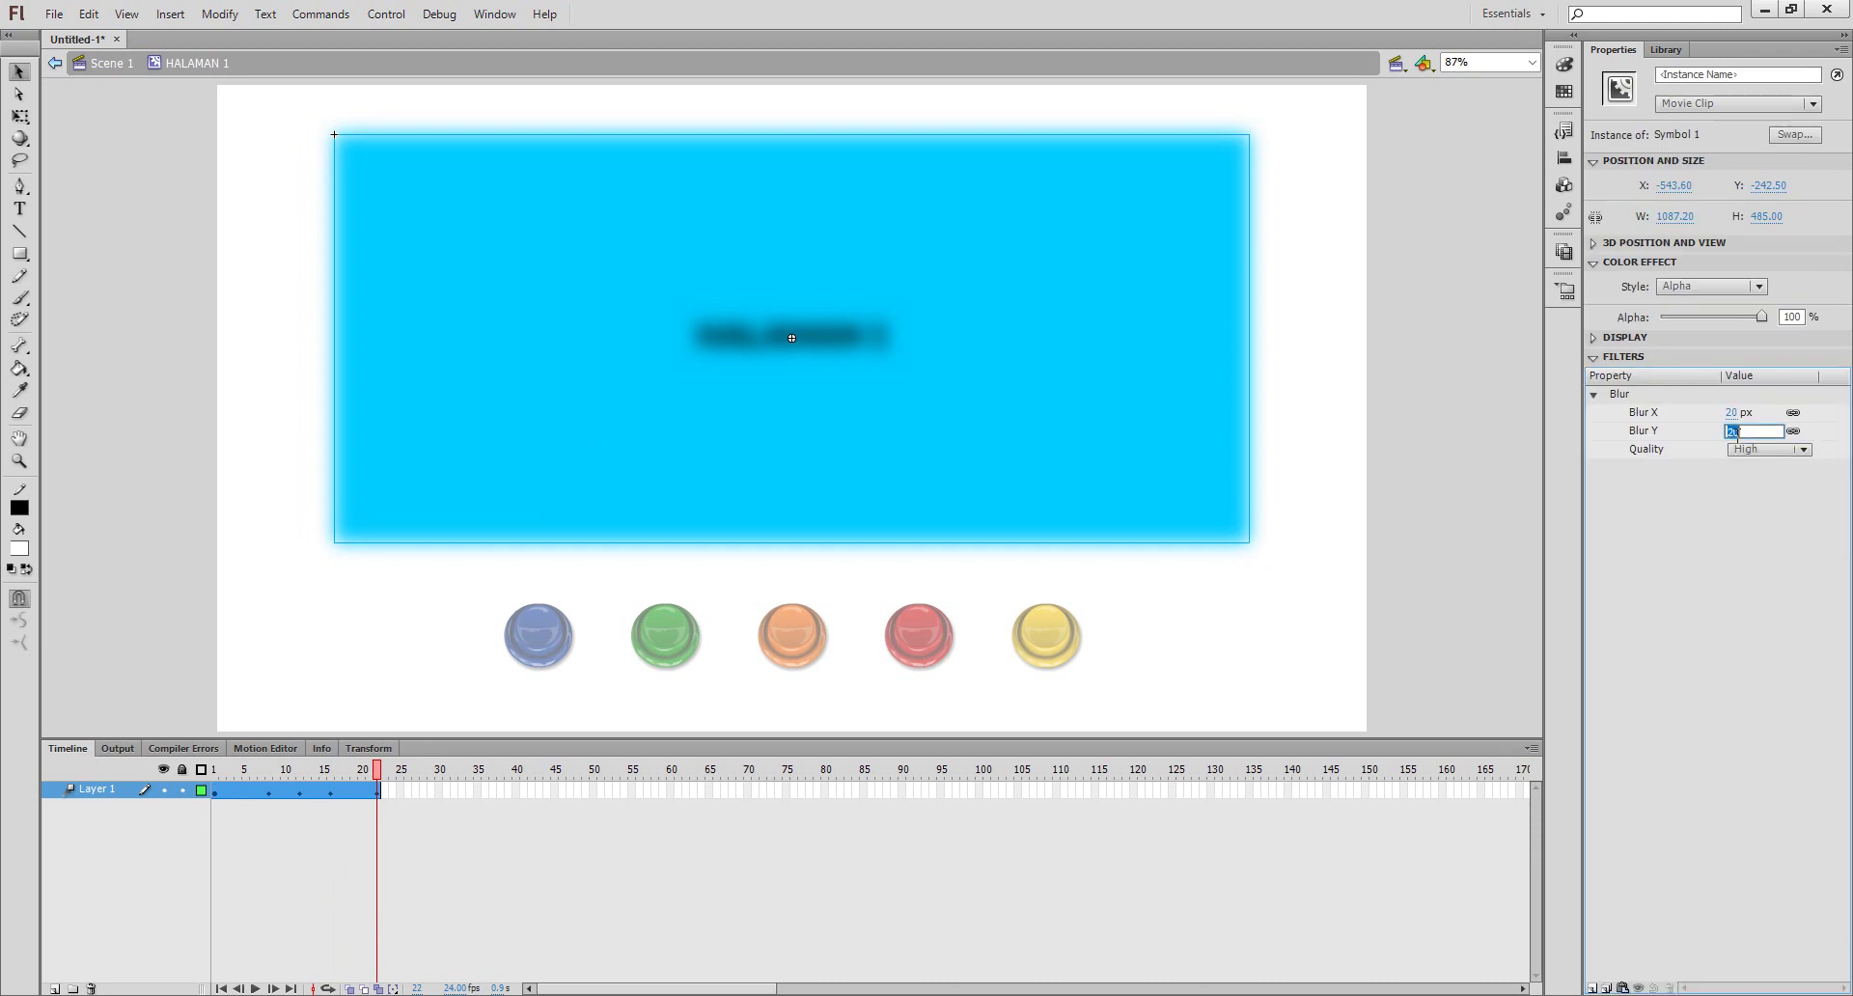
{"action": "type", "text": "0"}
{"action": "key", "text": "Return"}
- Add a new layer above the tween layer and insert a keyframe at its frame 22
{"action": "left_click_drag", "start_coordinate": [376, 769], "coordinate": [214, 769]}
{"action": "left_click", "coordinate": [54, 988]}
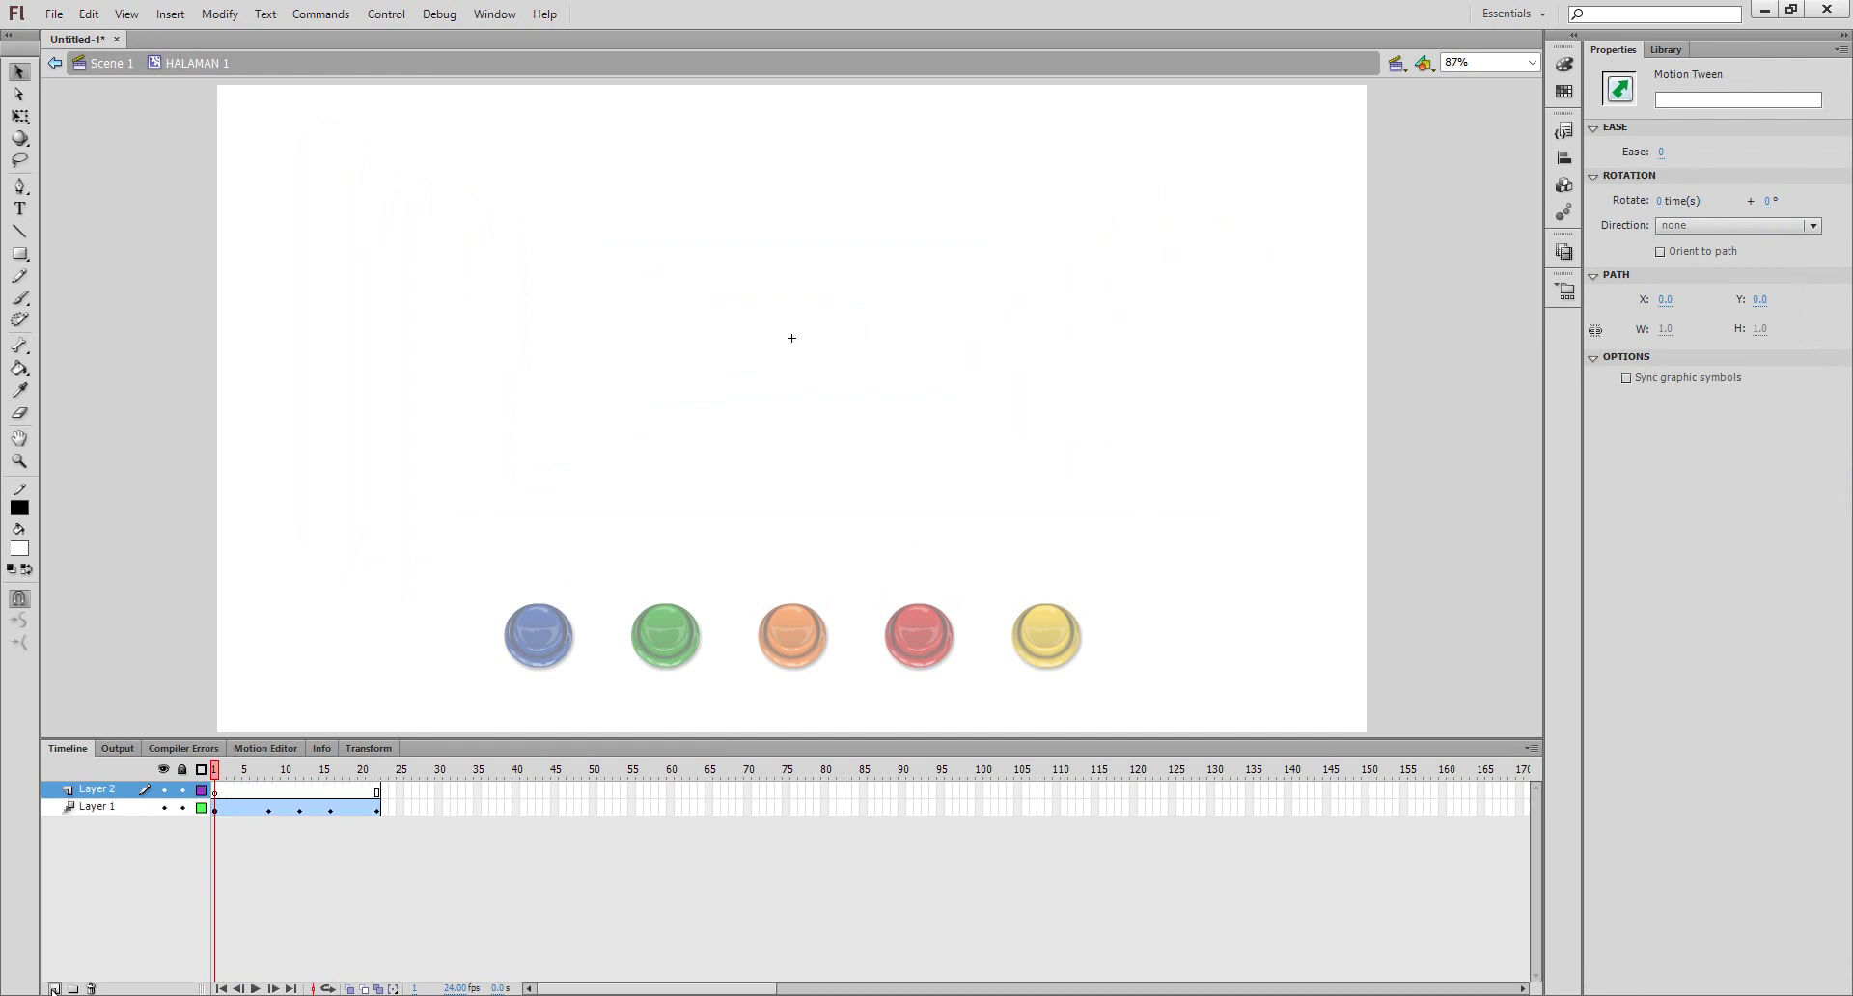
{"action": "right_click", "coordinate": [376, 793]}
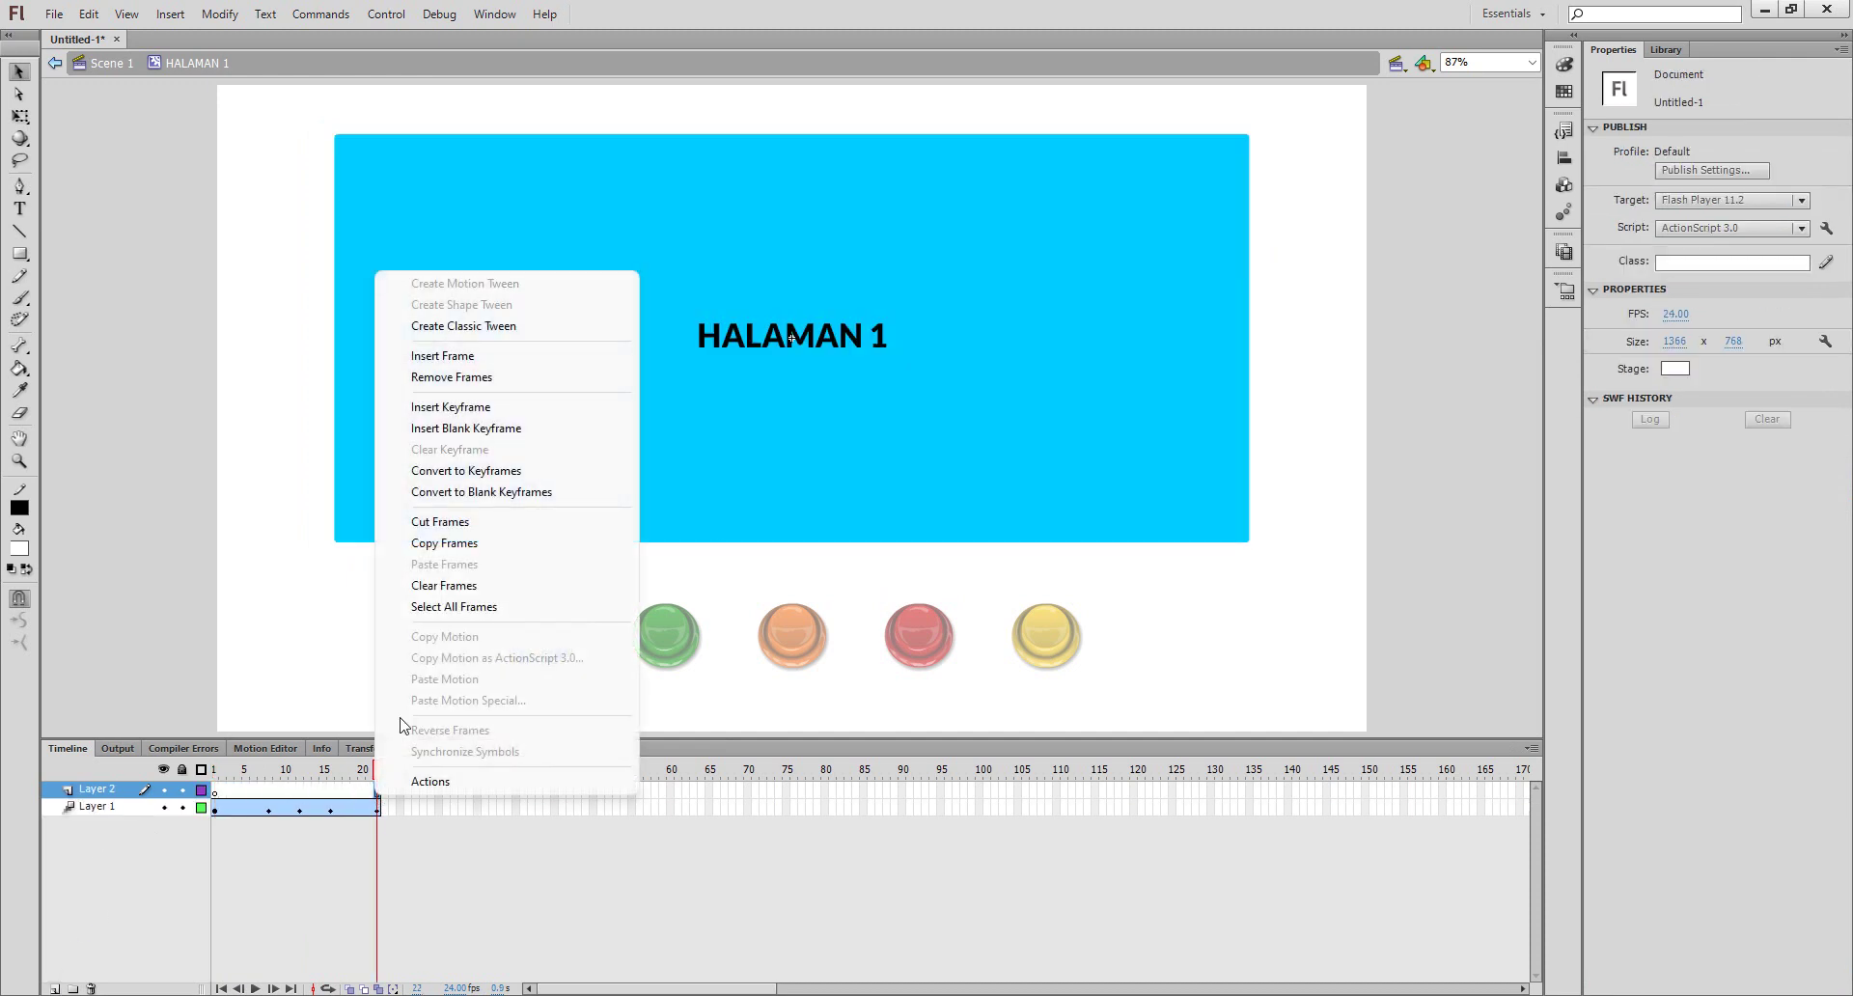
{"action": "left_click", "coordinate": [511, 406]}
- Add a stop() action to the keyframe at frame 22 of the new layer
{"action": "right_click", "coordinate": [383, 793]}
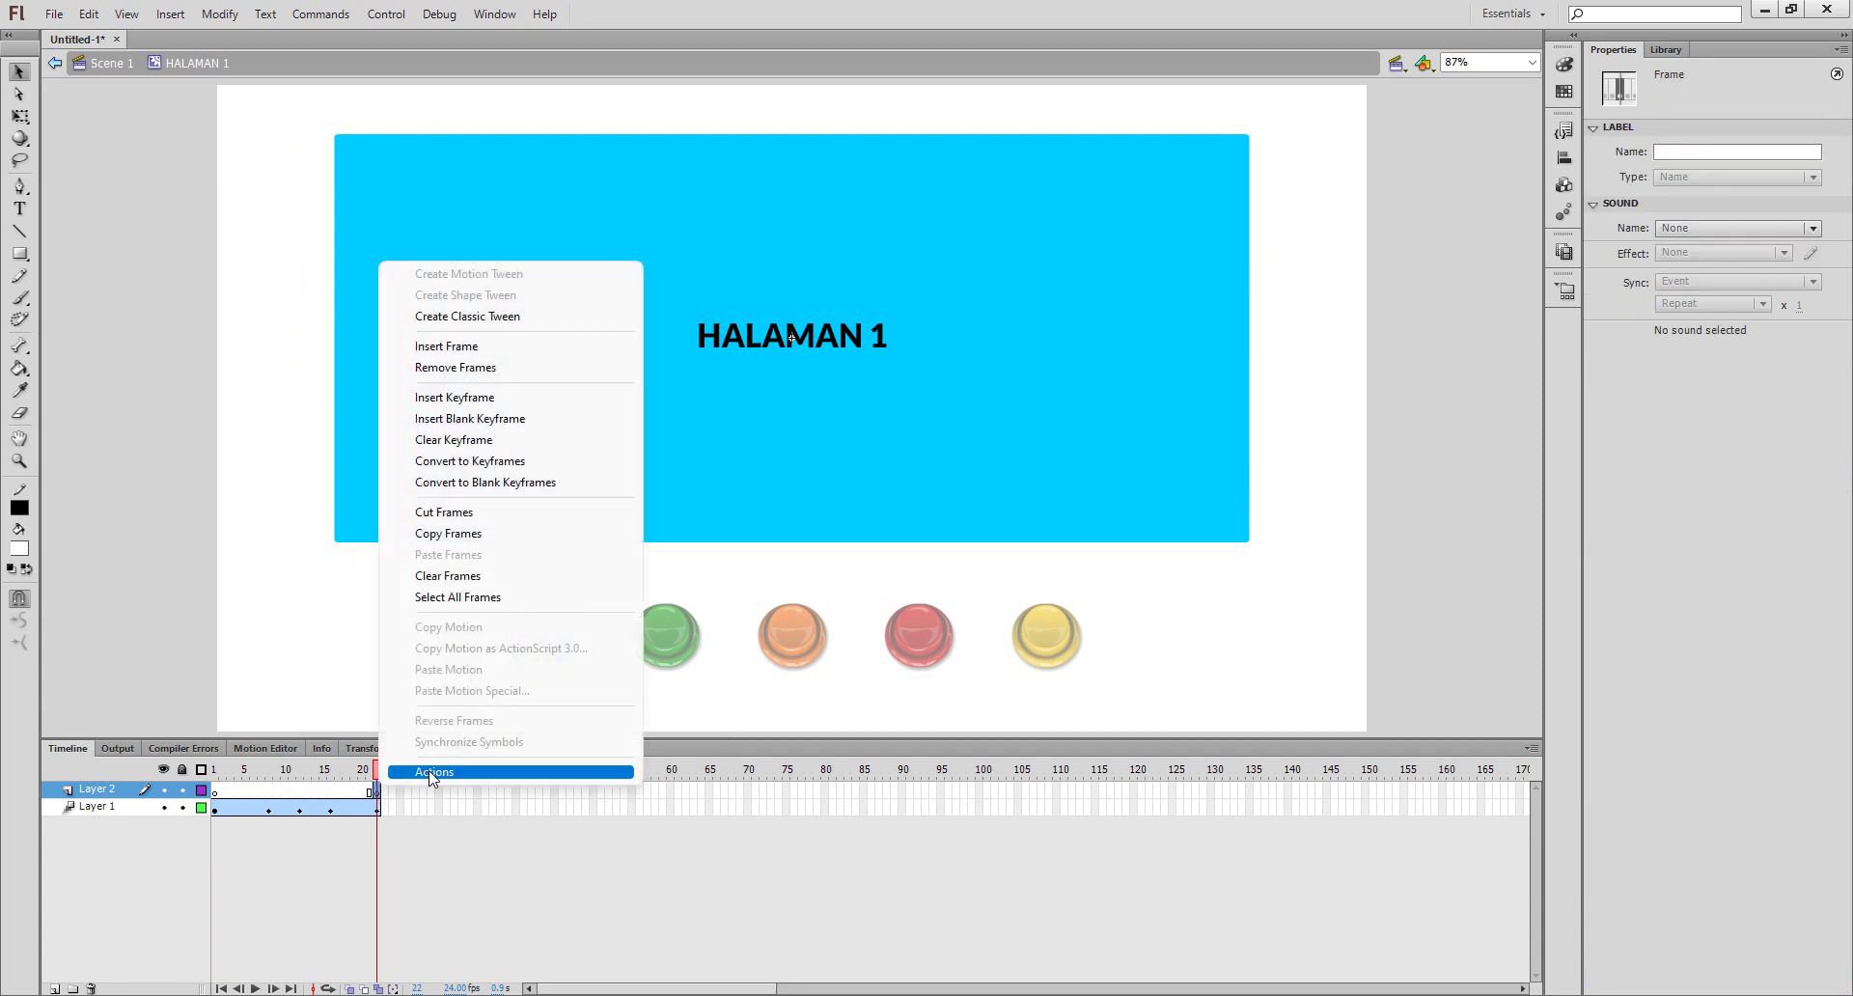
{"action": "left_click", "coordinate": [431, 775]}
{"action": "type", "text": "s"}
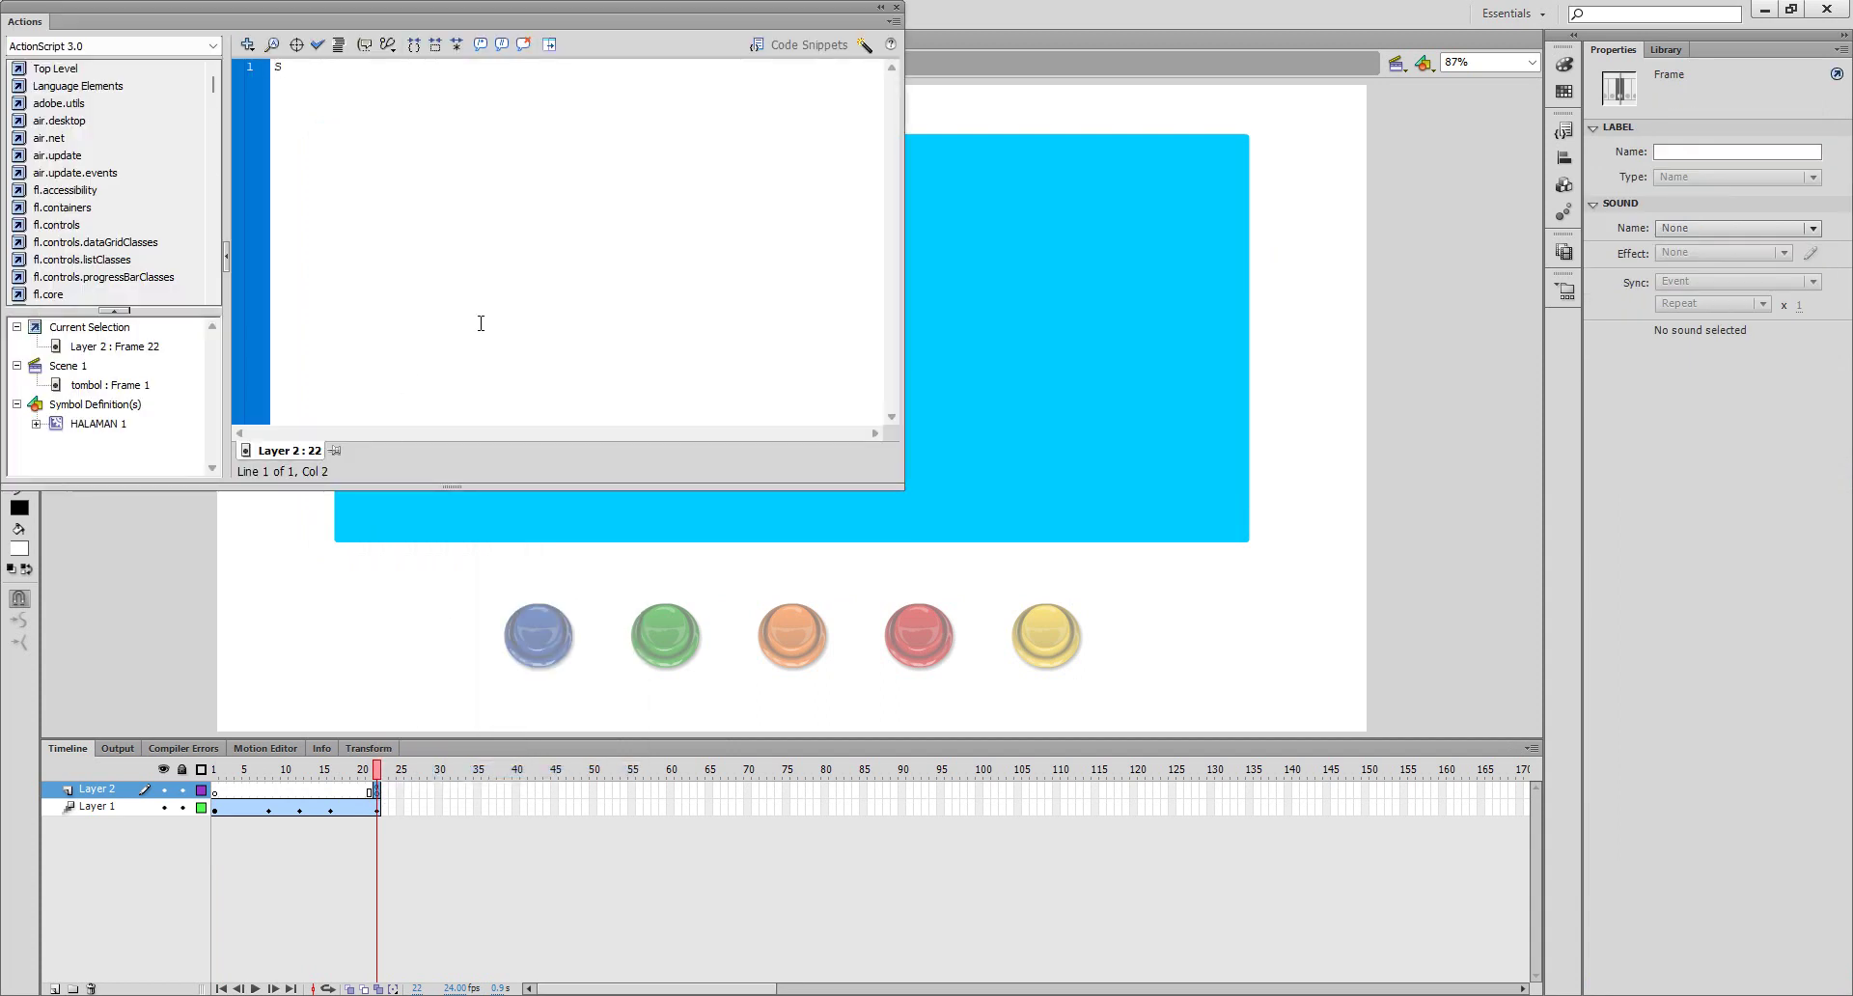
{"action": "key", "text": "shift+Home"}
{"action": "type", "text": "stop()"}
{"action": "left_click", "coordinate": [897, 8]}
- Return to Scene 1 and test the movie
{"action": "double_click", "coordinate": [238, 426]}
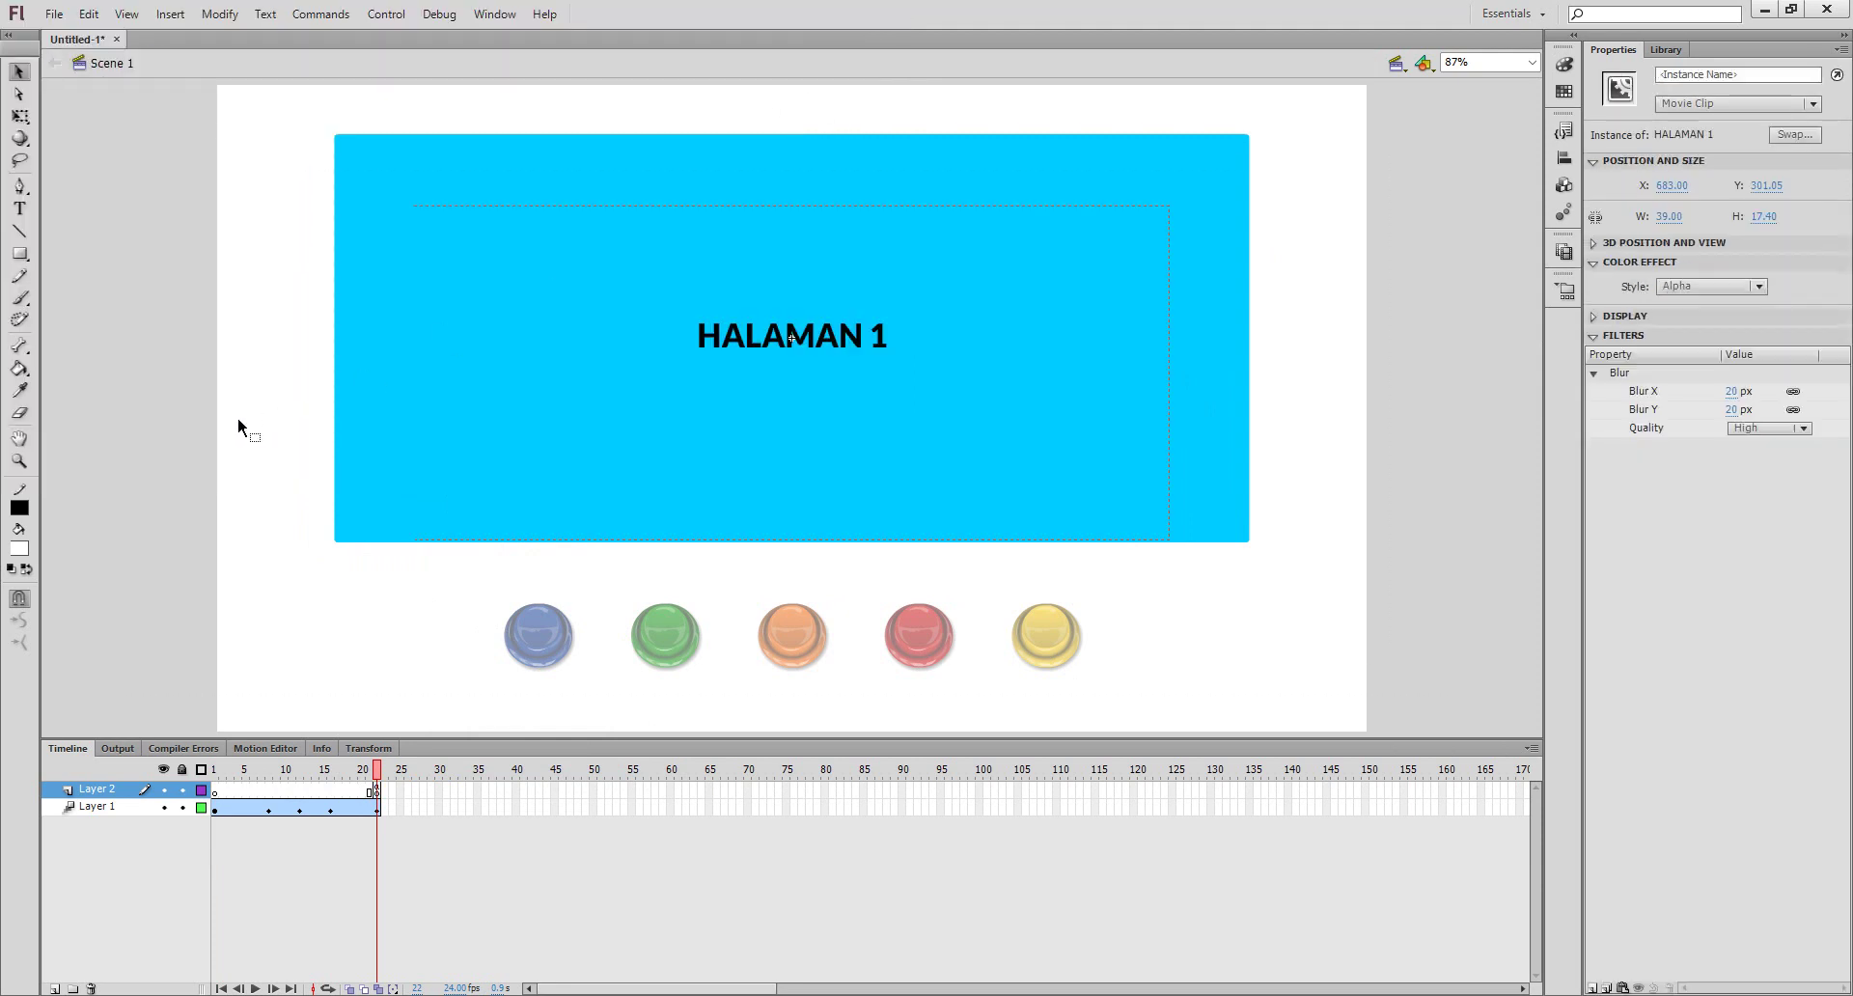
{"action": "left_click", "coordinate": [238, 419]}
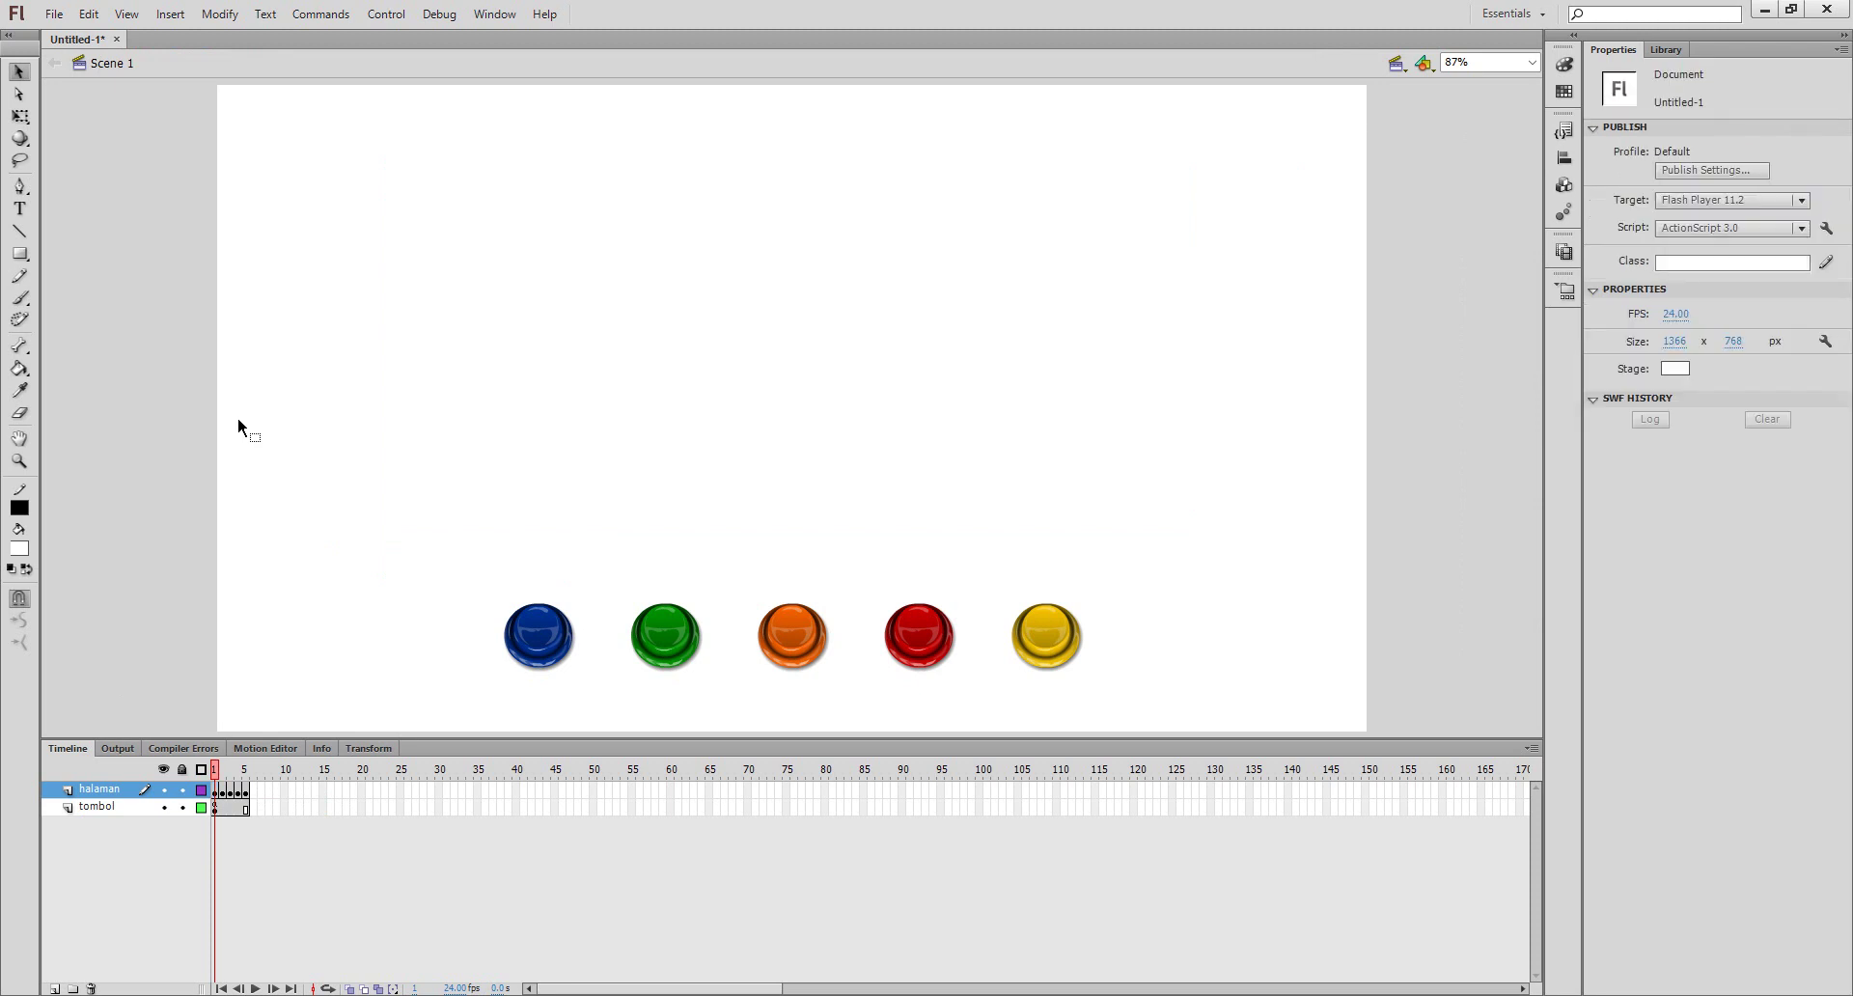
{"action": "key", "text": "ctrl+Return"}
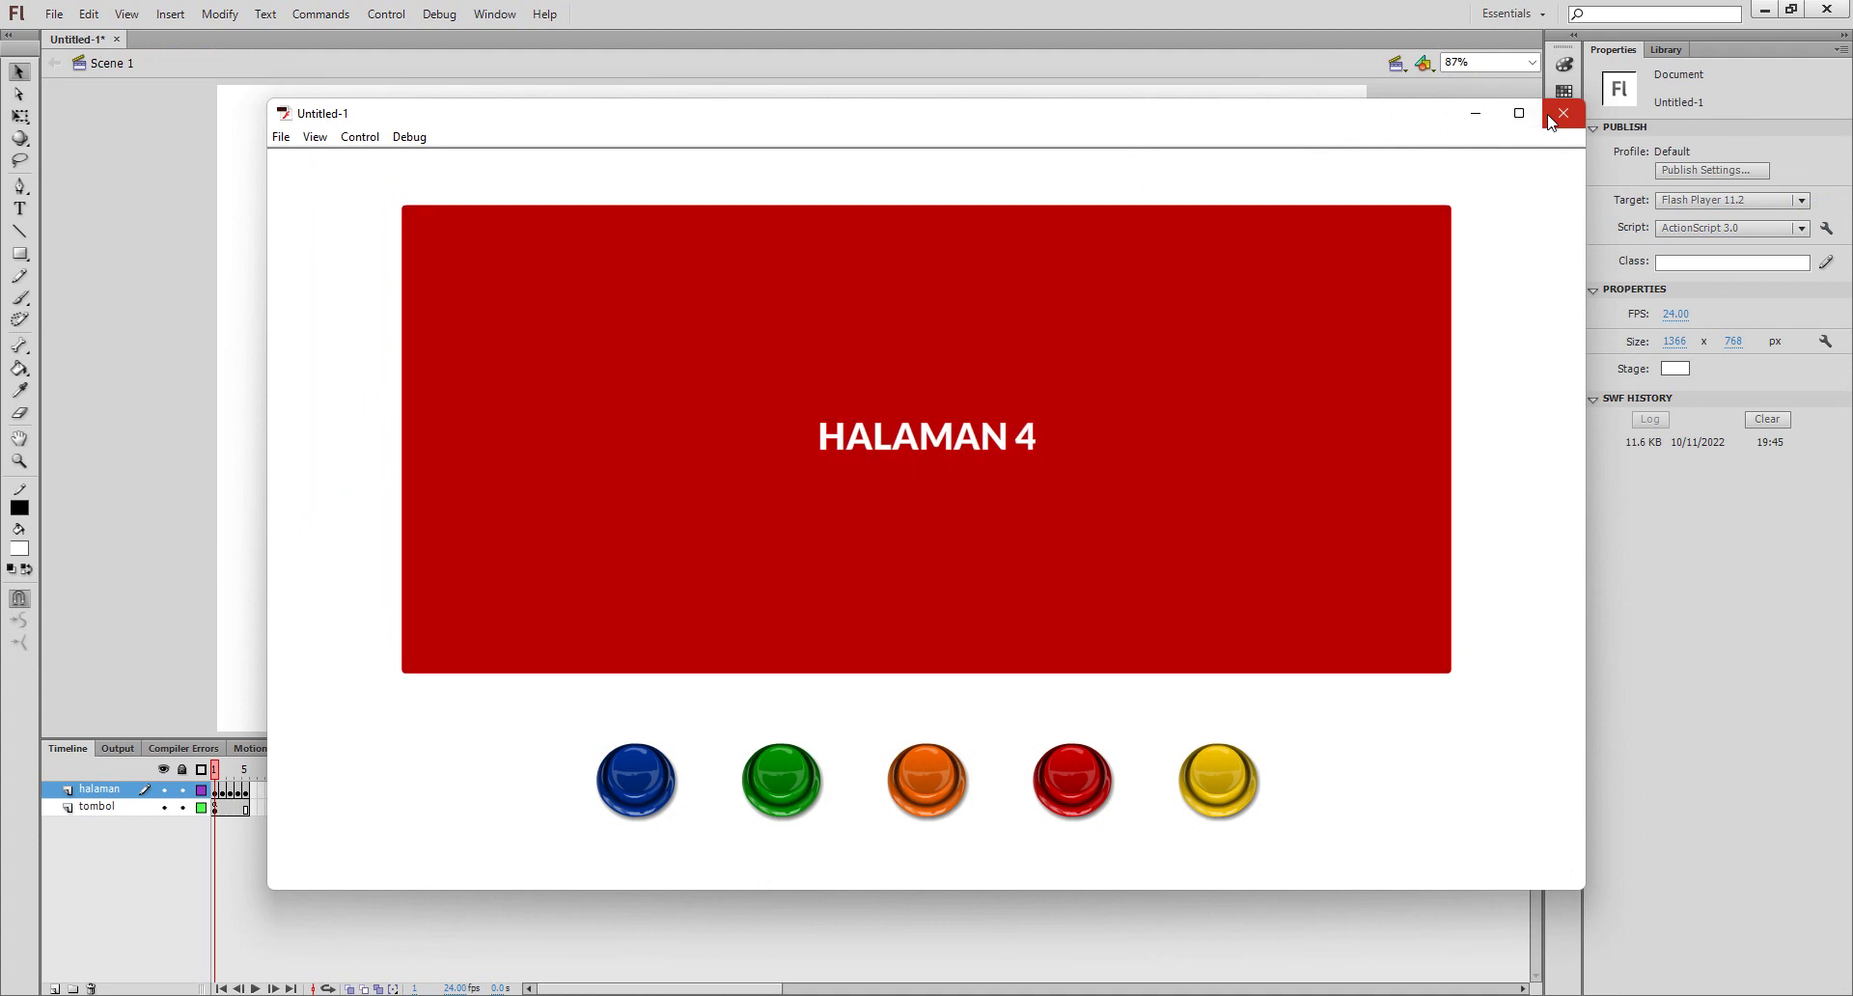
{"action": "left_click", "coordinate": [1562, 114]}
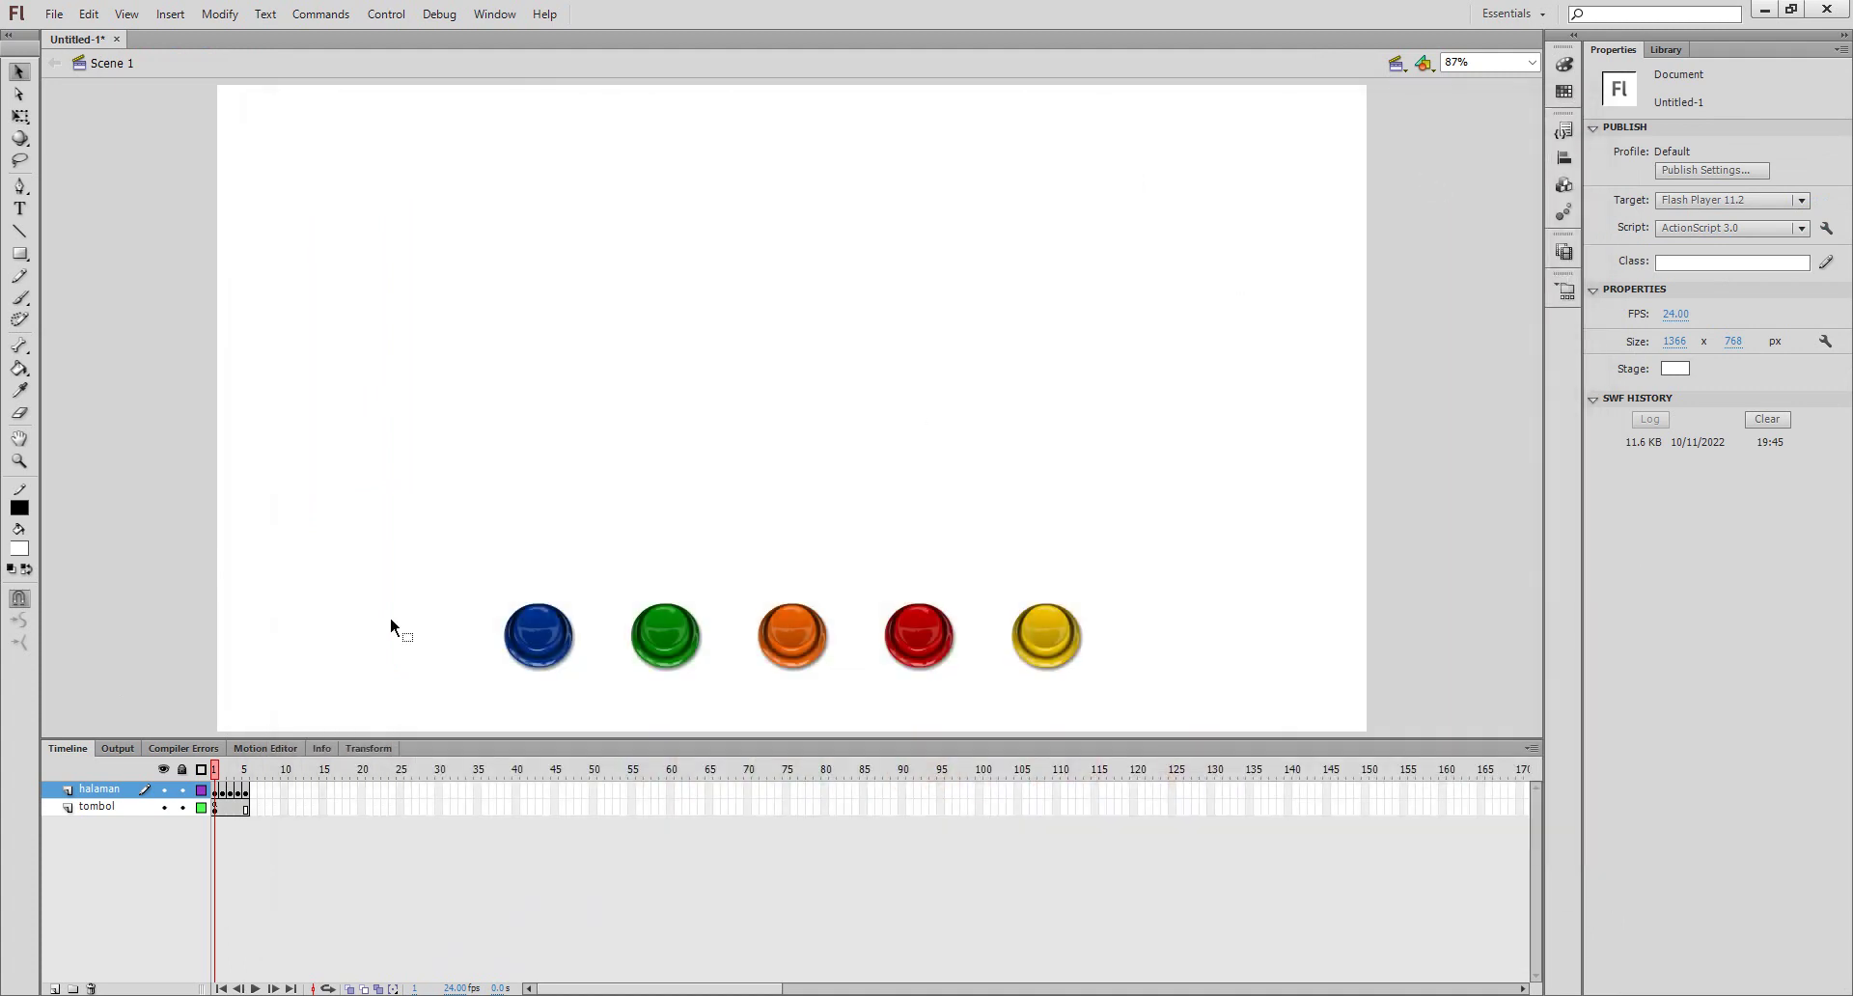
- Add stop(); below the import line in the script on frame 1 of the tombol layer, and test the movie
{"action": "right_click", "coordinate": [216, 808]}
{"action": "left_click", "coordinate": [289, 625]}
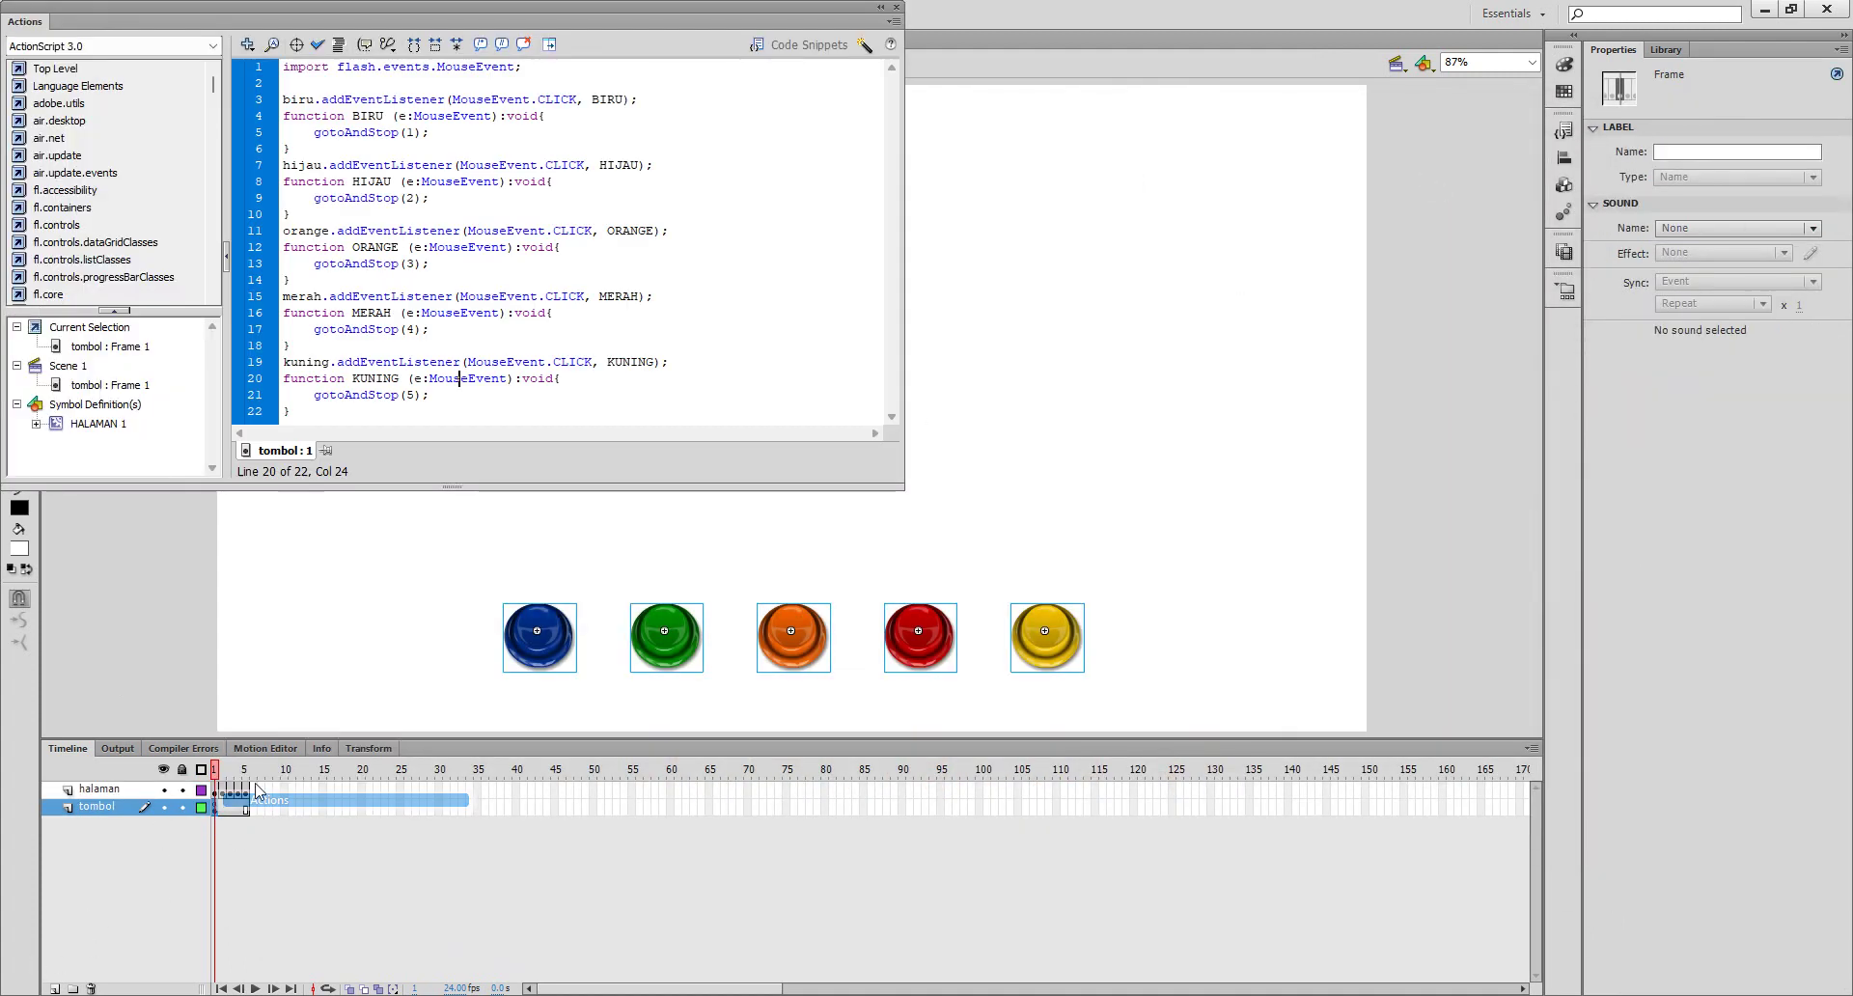
{"action": "left_click", "coordinate": [321, 82]}
{"action": "type", "text": "stop();"}
{"action": "key", "text": "Return"}
{"action": "key", "text": "ctrl+Return"}
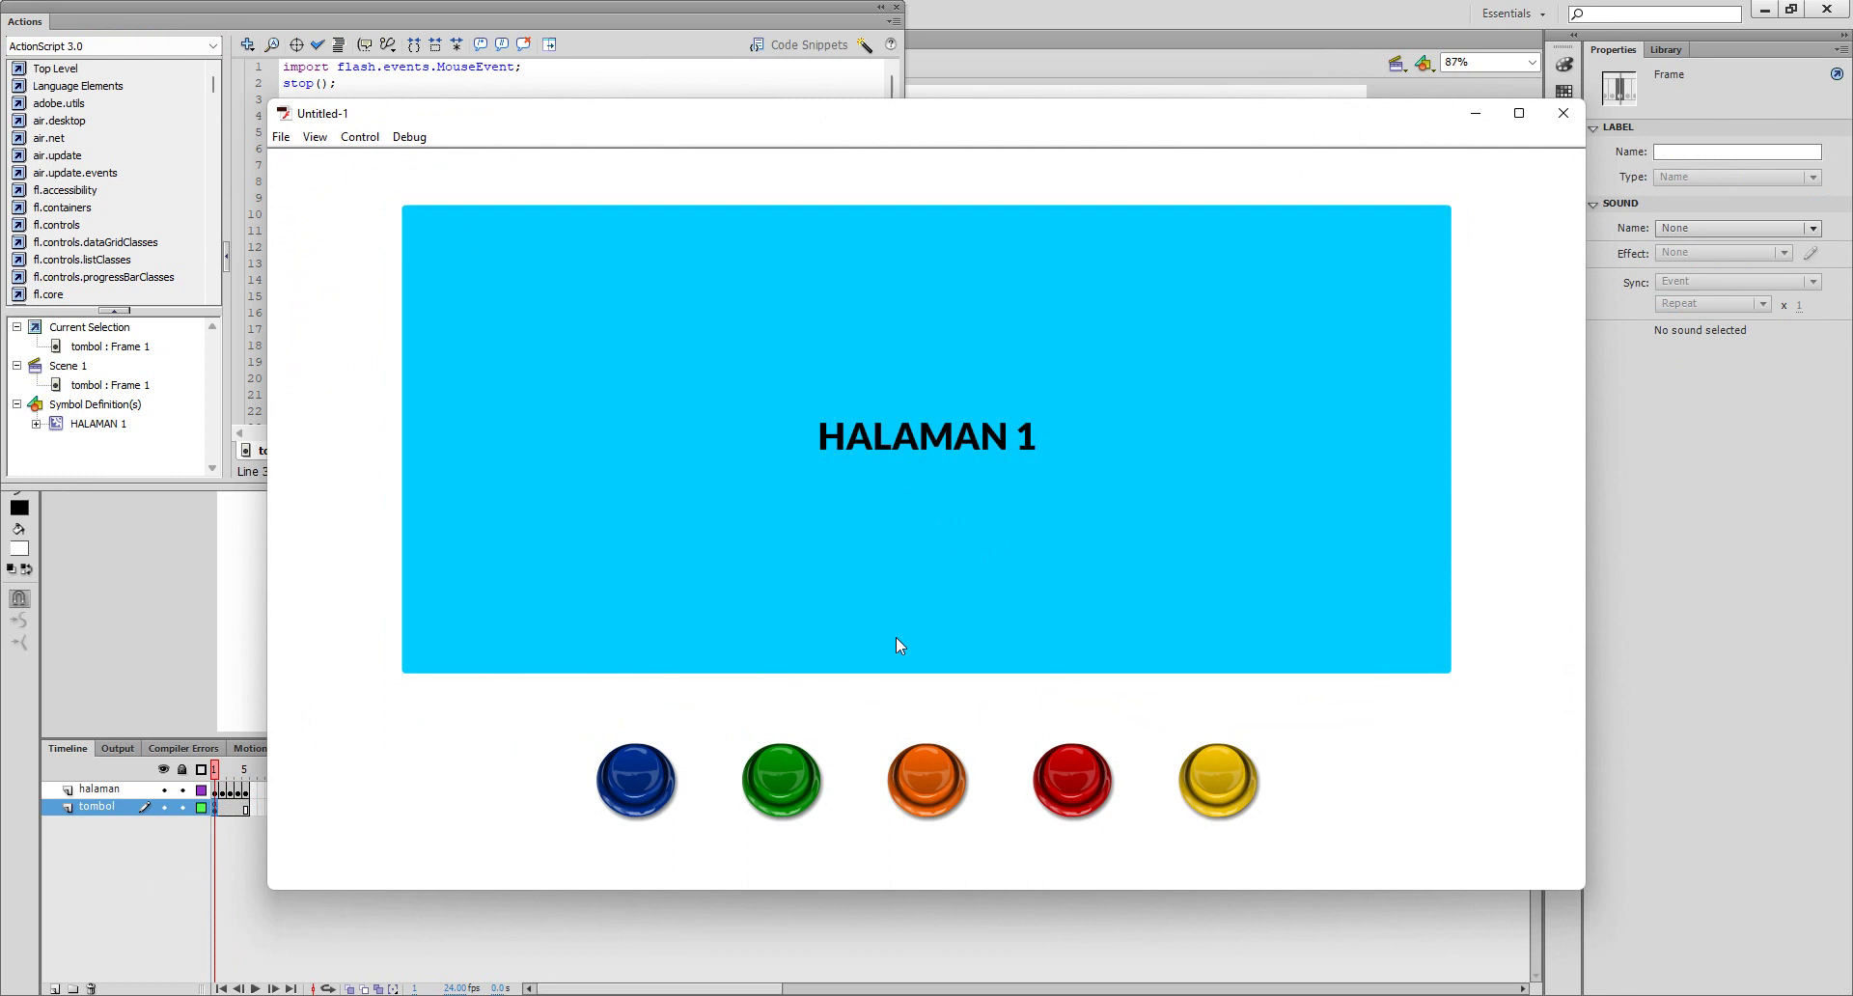
- Try the colour buttons in the movie preview to switch pages, and close the preview and the script editor
{"action": "left_click", "coordinate": [765, 775]}
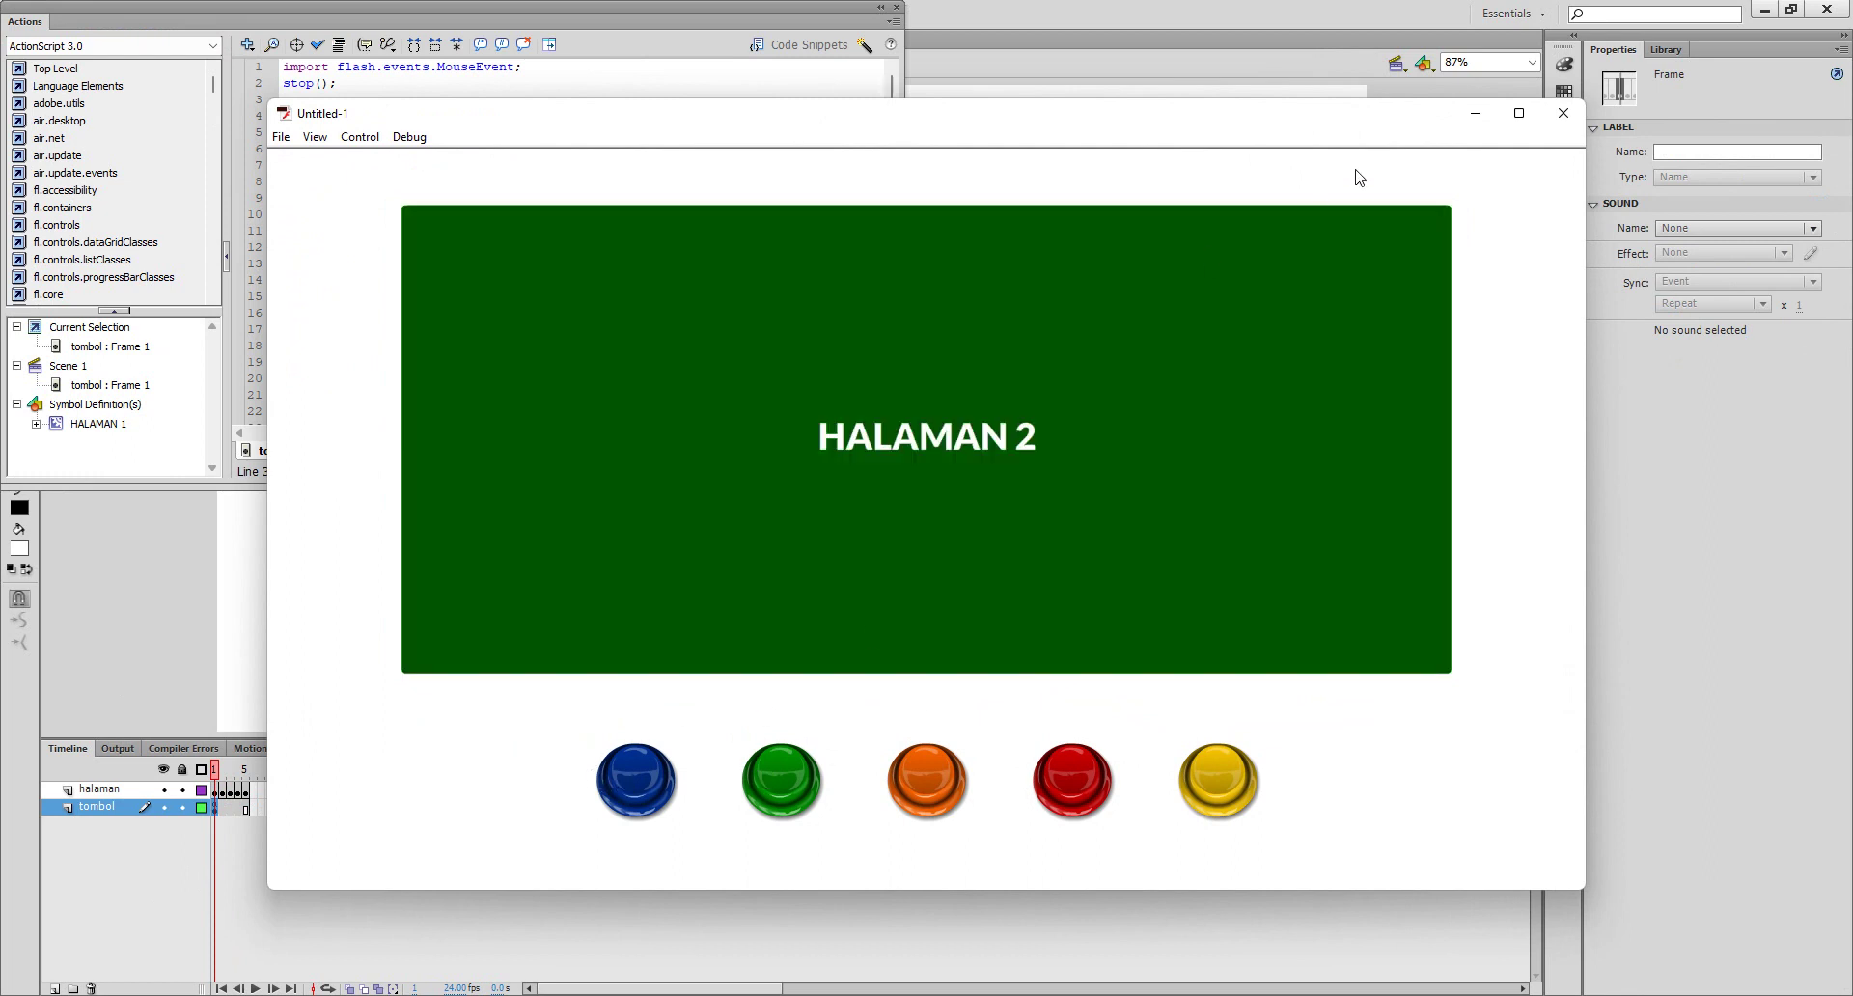
{"action": "left_click", "coordinate": [913, 782]}
{"action": "left_click", "coordinate": [1065, 785]}
{"action": "left_click", "coordinate": [918, 793]}
{"action": "left_click", "coordinate": [780, 786]}
{"action": "left_click", "coordinate": [1220, 782]}
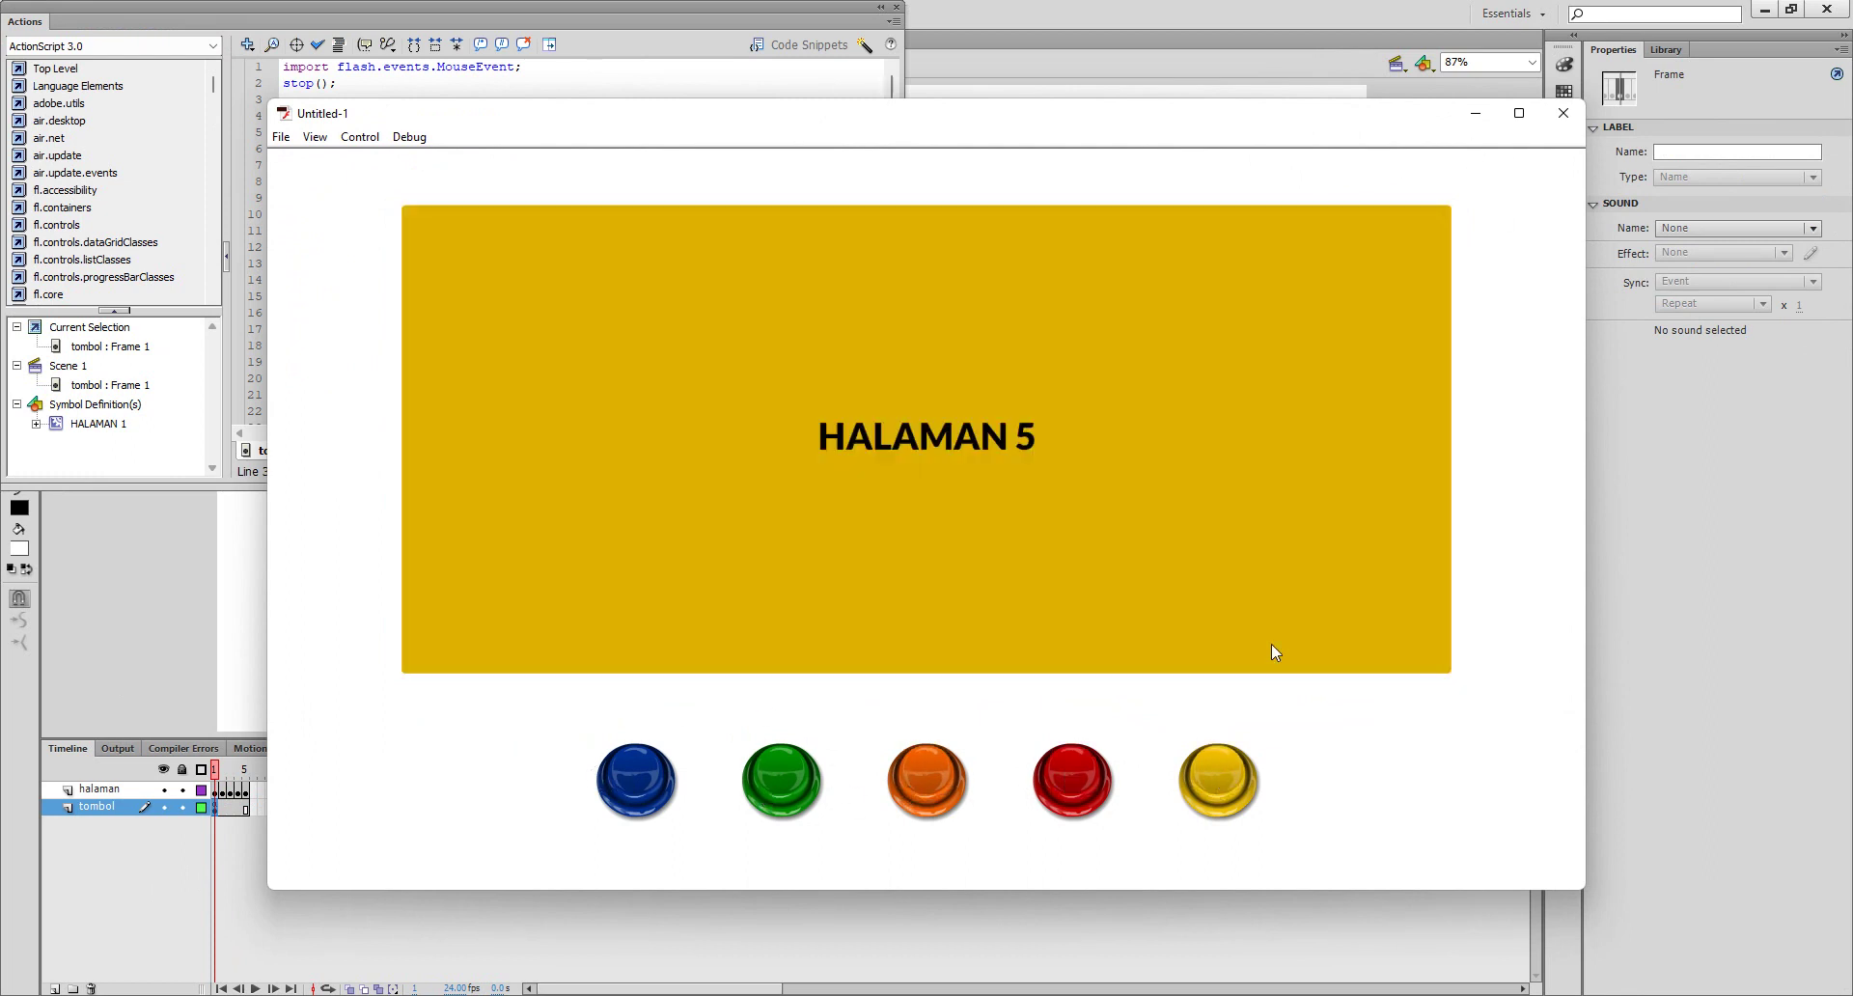
{"action": "left_click", "coordinate": [1564, 113]}
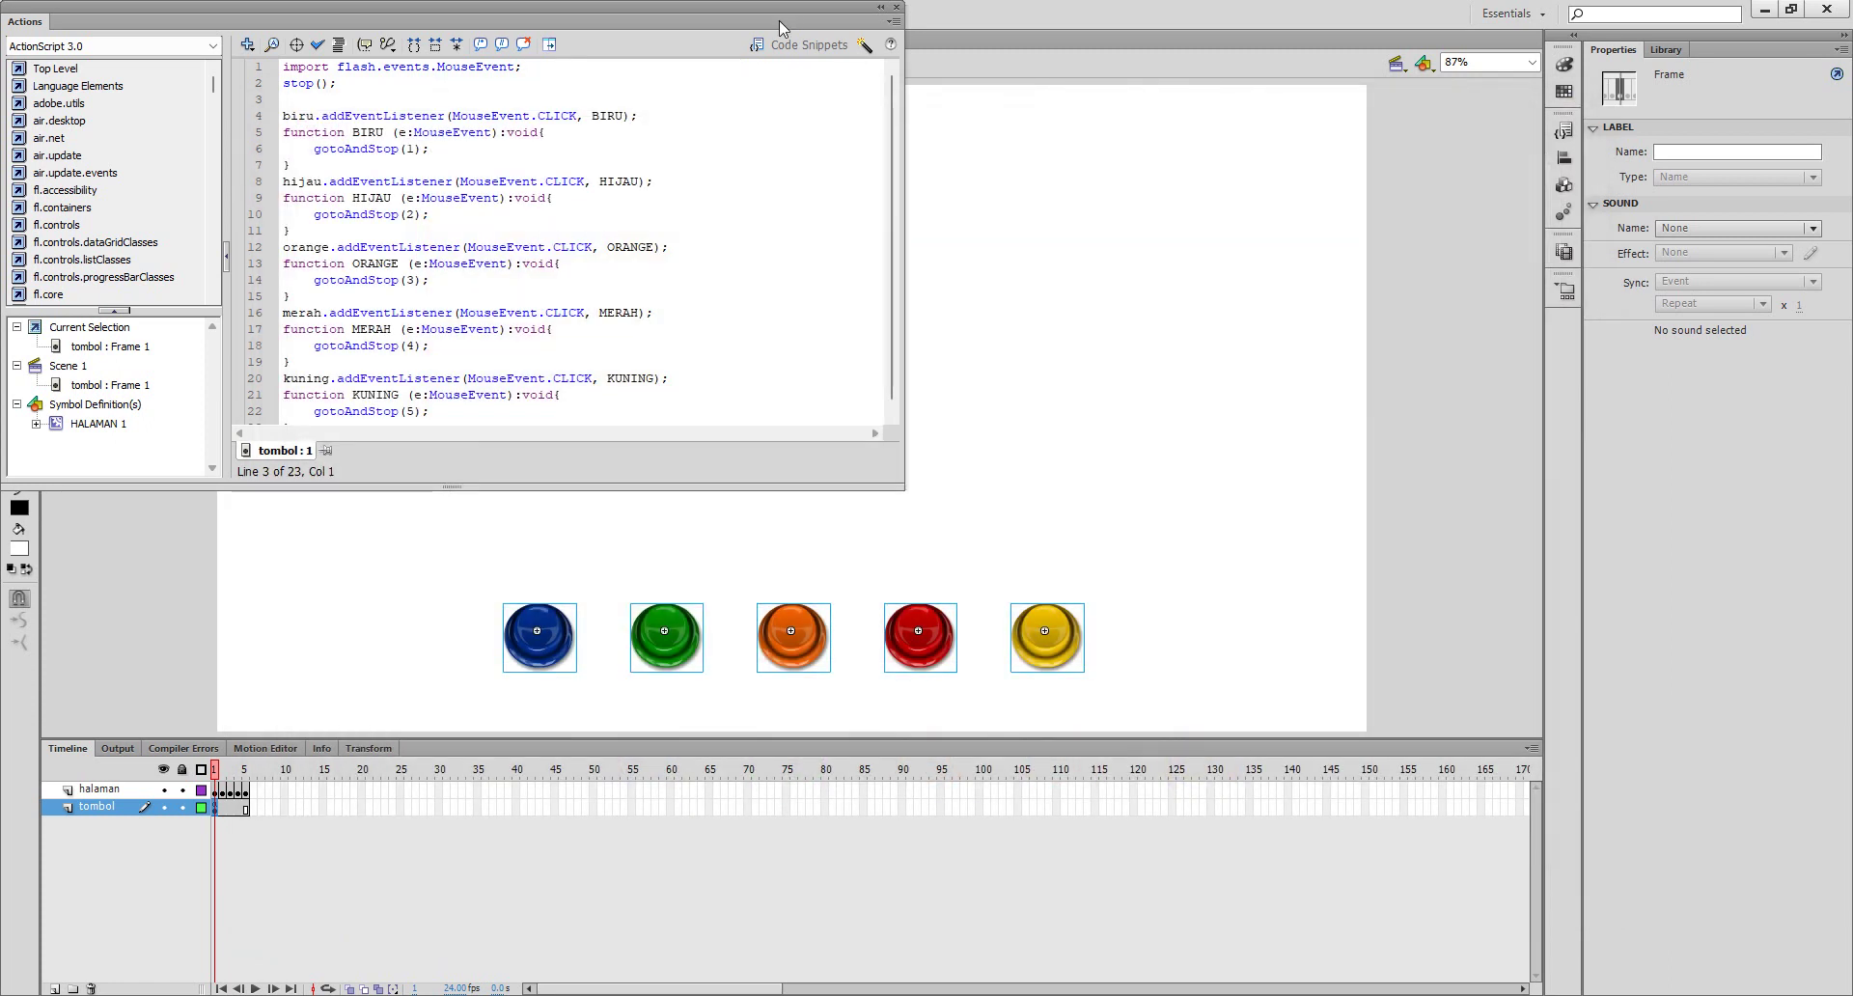
{"action": "left_click", "coordinate": [896, 9]}
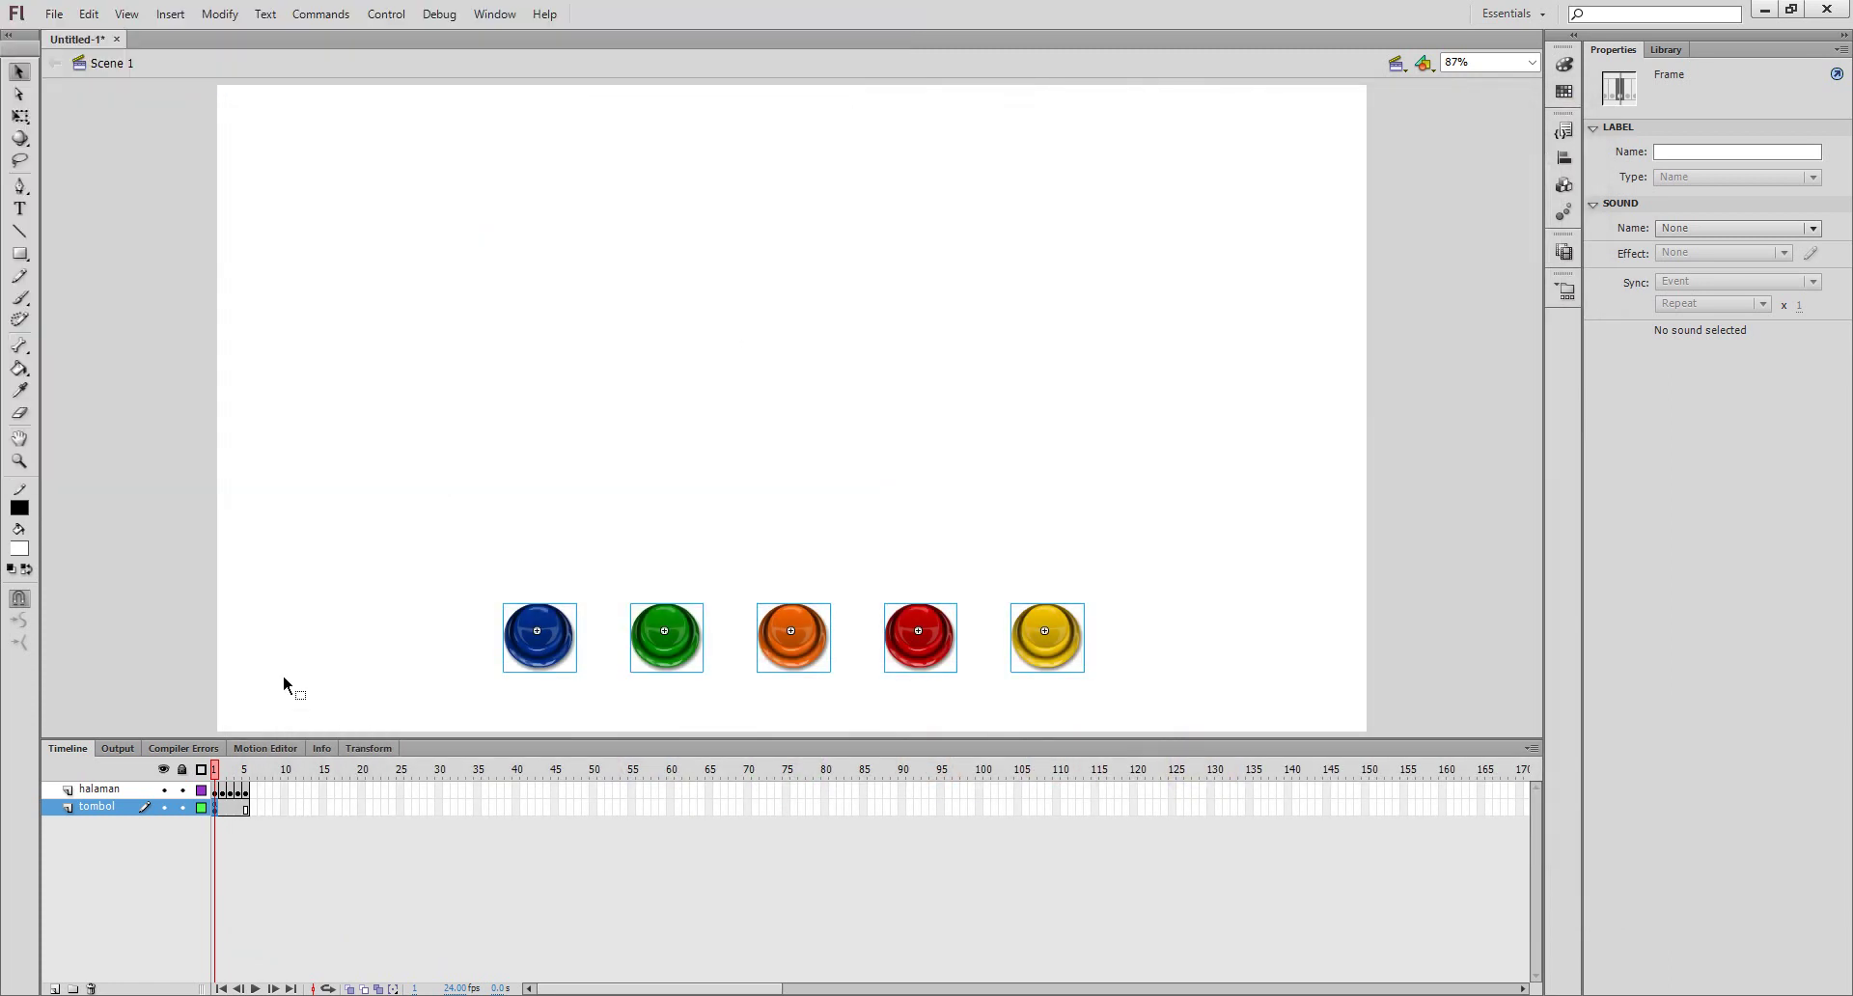
- Convert the green rectangle and its text on frame 2 of the halaman layer into a movie clip named HALAMAN 2
{"action": "left_click", "coordinate": [222, 790]}
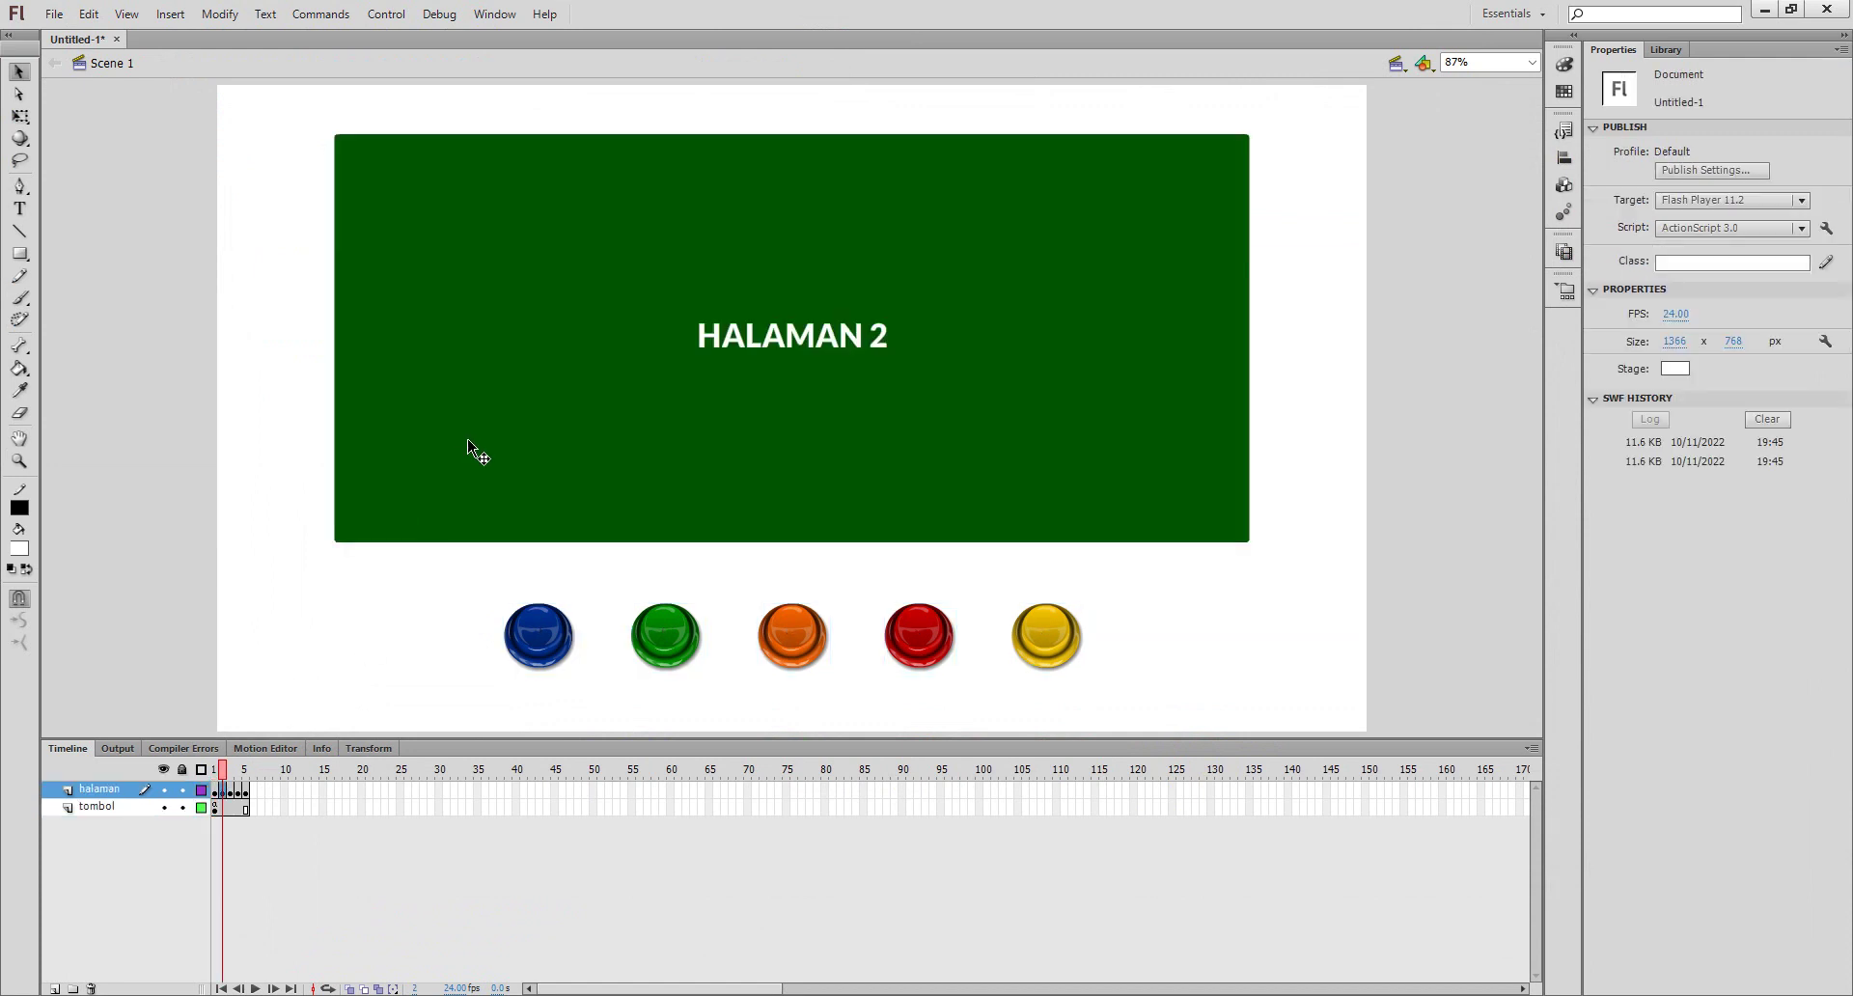
{"action": "left_click", "coordinate": [473, 448]}
{"action": "left_click", "coordinate": [780, 344], "text": "shift"}
{"action": "right_click", "coordinate": [772, 338]}
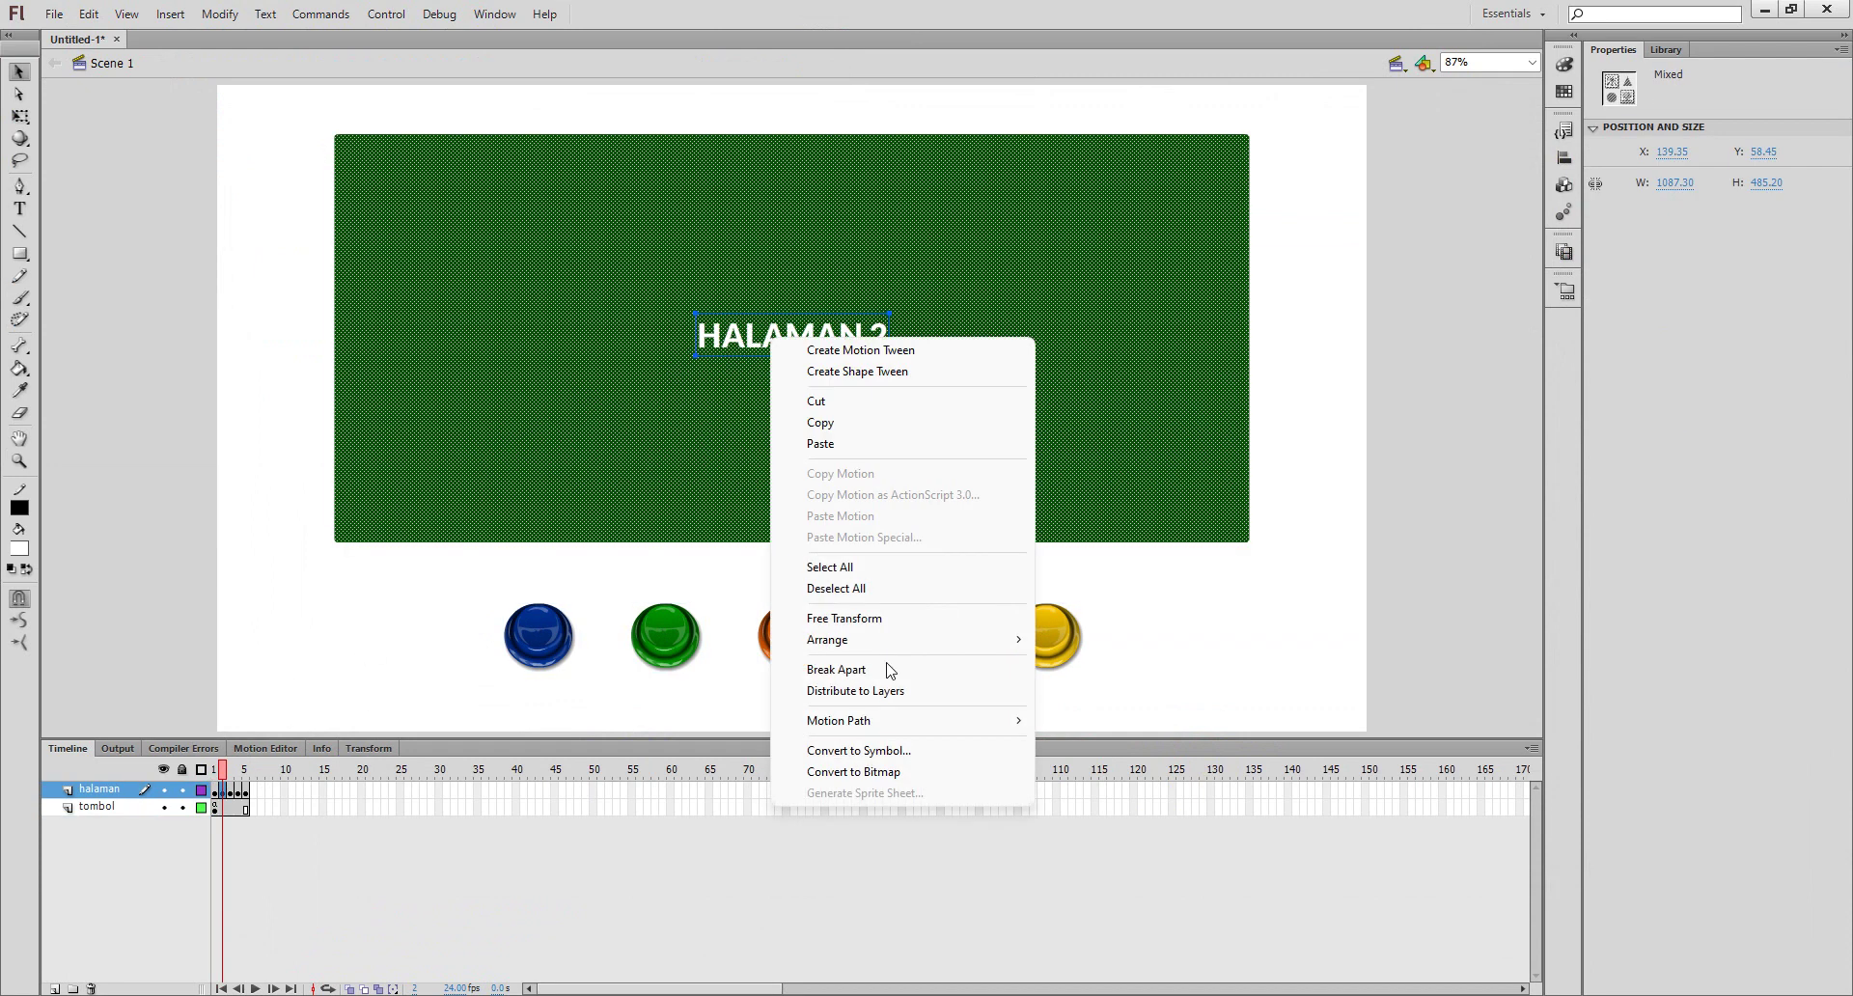
{"action": "left_click", "coordinate": [905, 750]}
{"action": "type", "text": "h"}
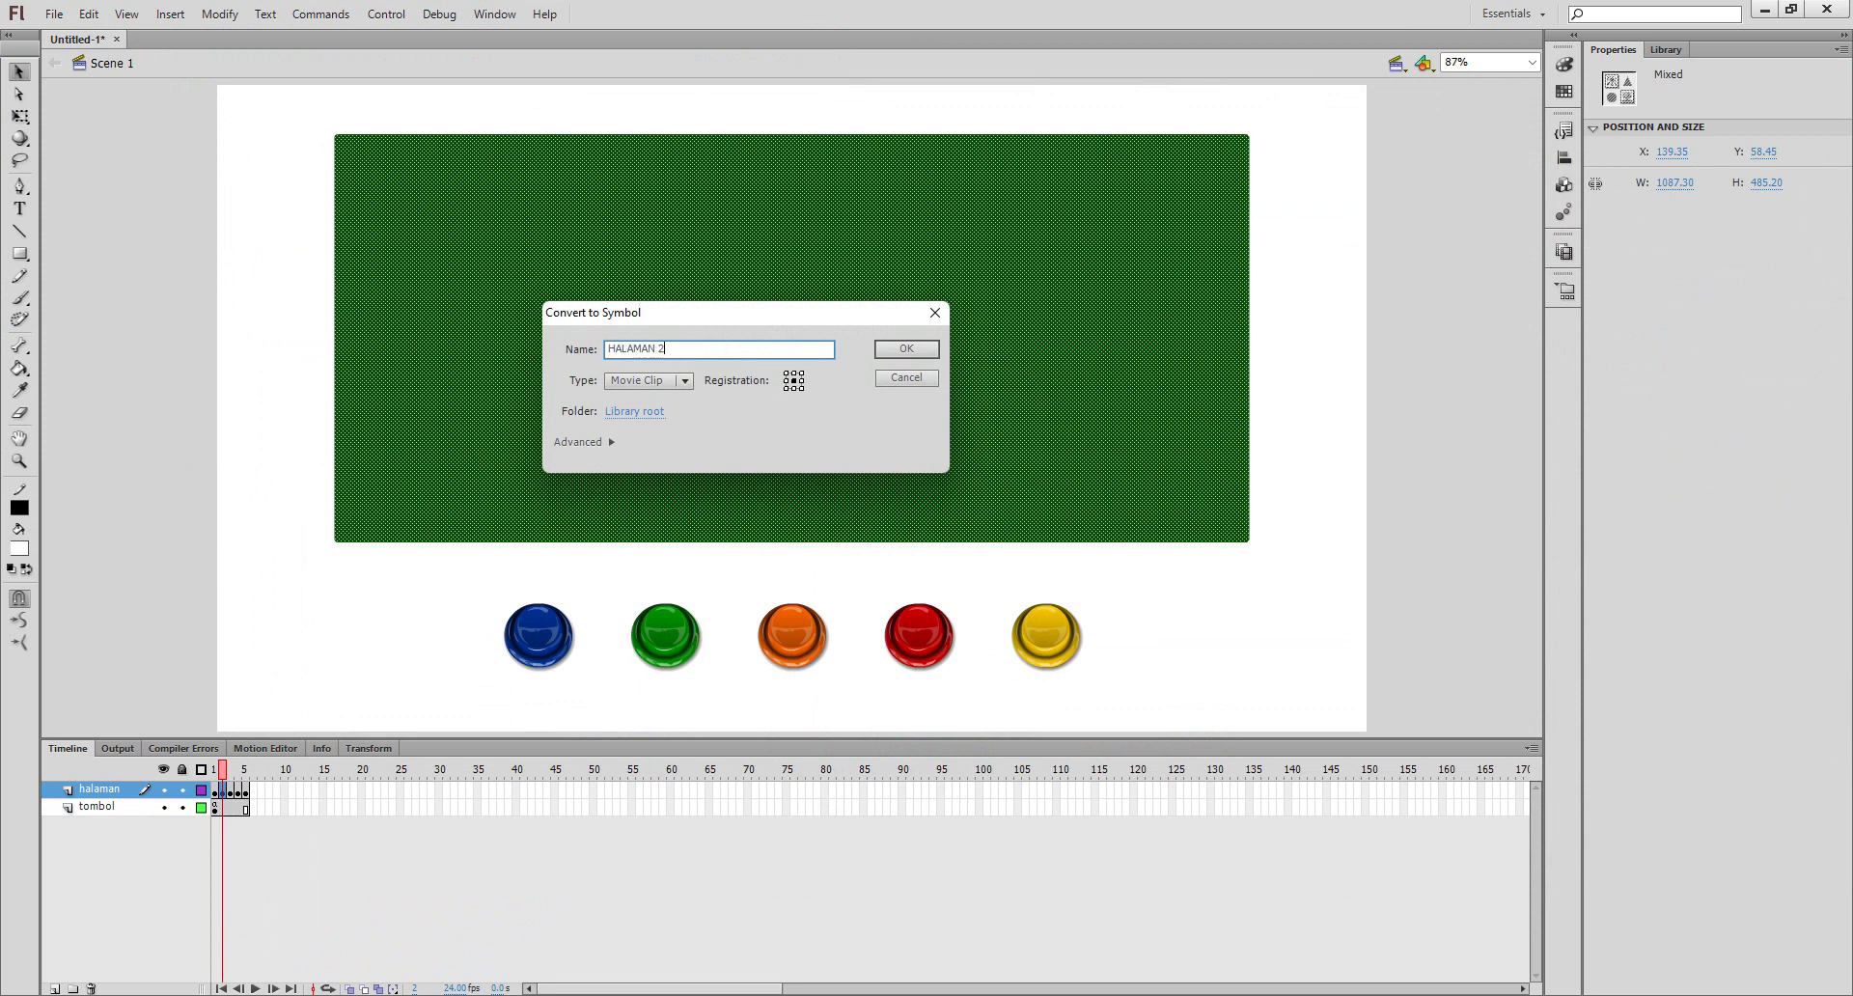
{"action": "key", "text": "Return"}
- Convert the orange rectangle and its text on frame 3 into a movie clip named HALAMAN 3
{"action": "key", "text": "period"}
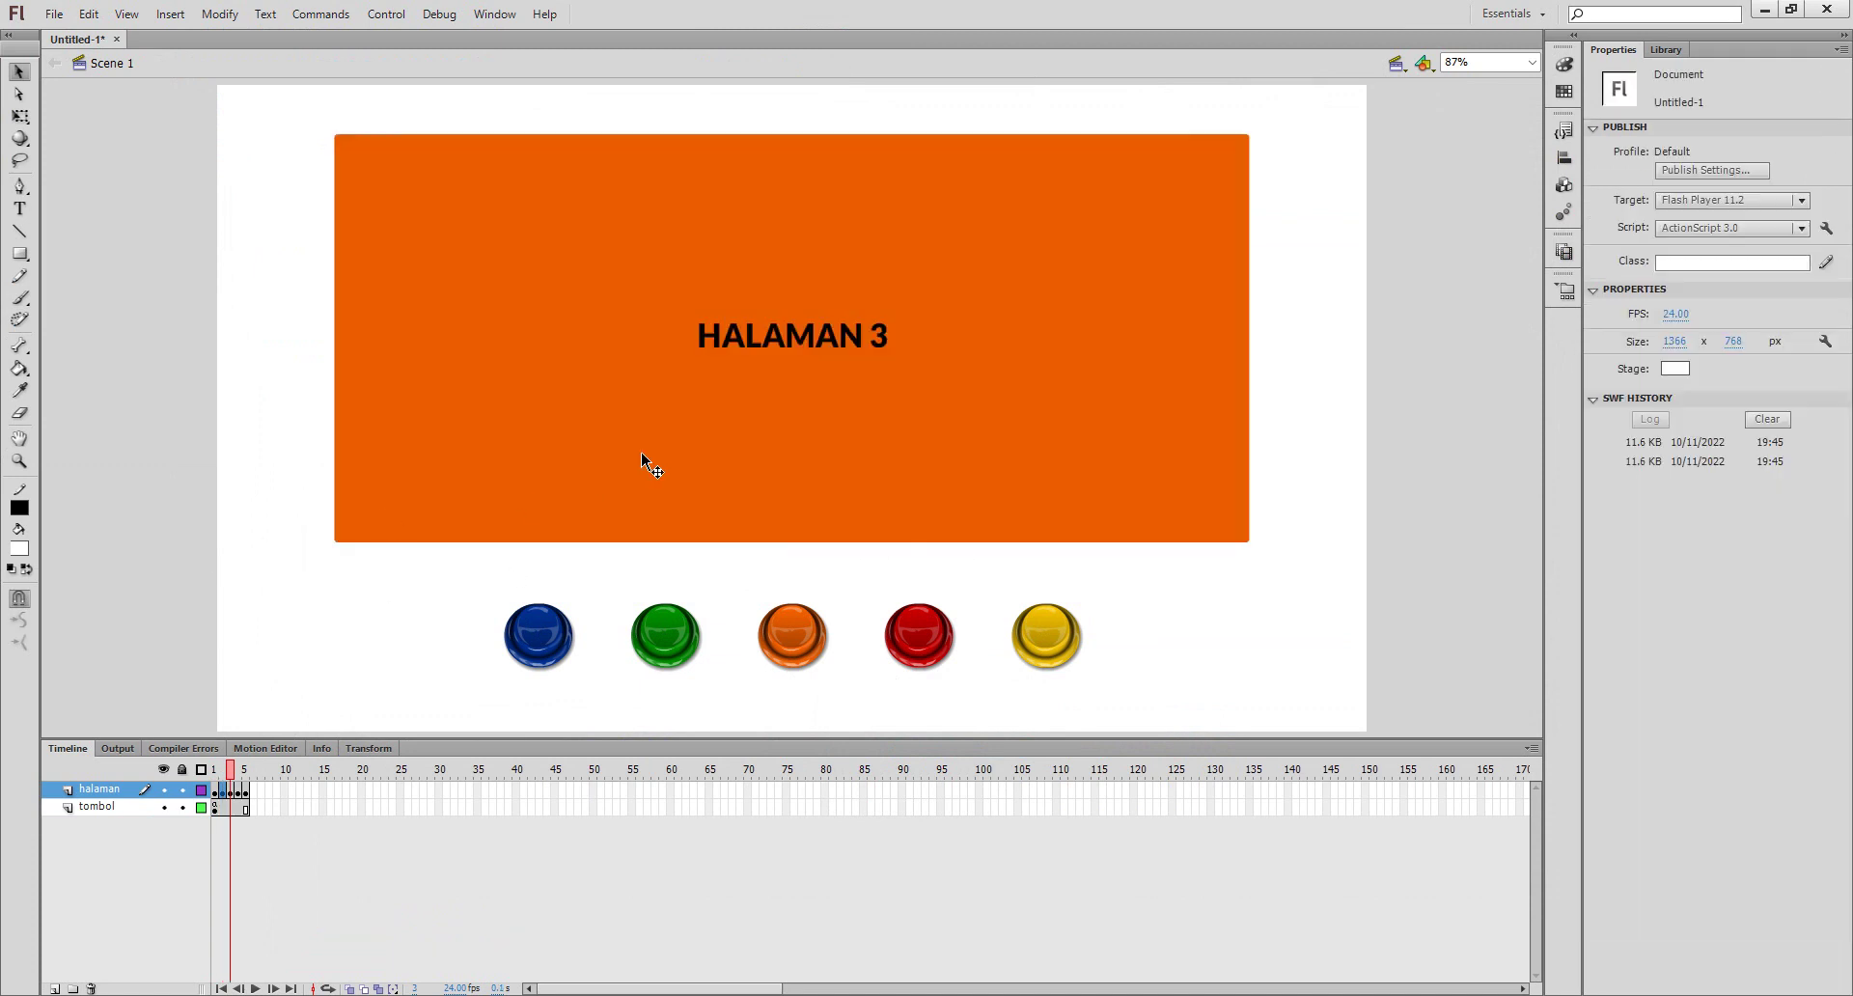
{"action": "left_click", "coordinate": [731, 391]}
{"action": "left_click", "coordinate": [773, 353]}
{"action": "left_click", "coordinate": [765, 376], "text": "shift"}
{"action": "right_click", "coordinate": [764, 376]}
{"action": "left_click", "coordinate": [902, 791]}
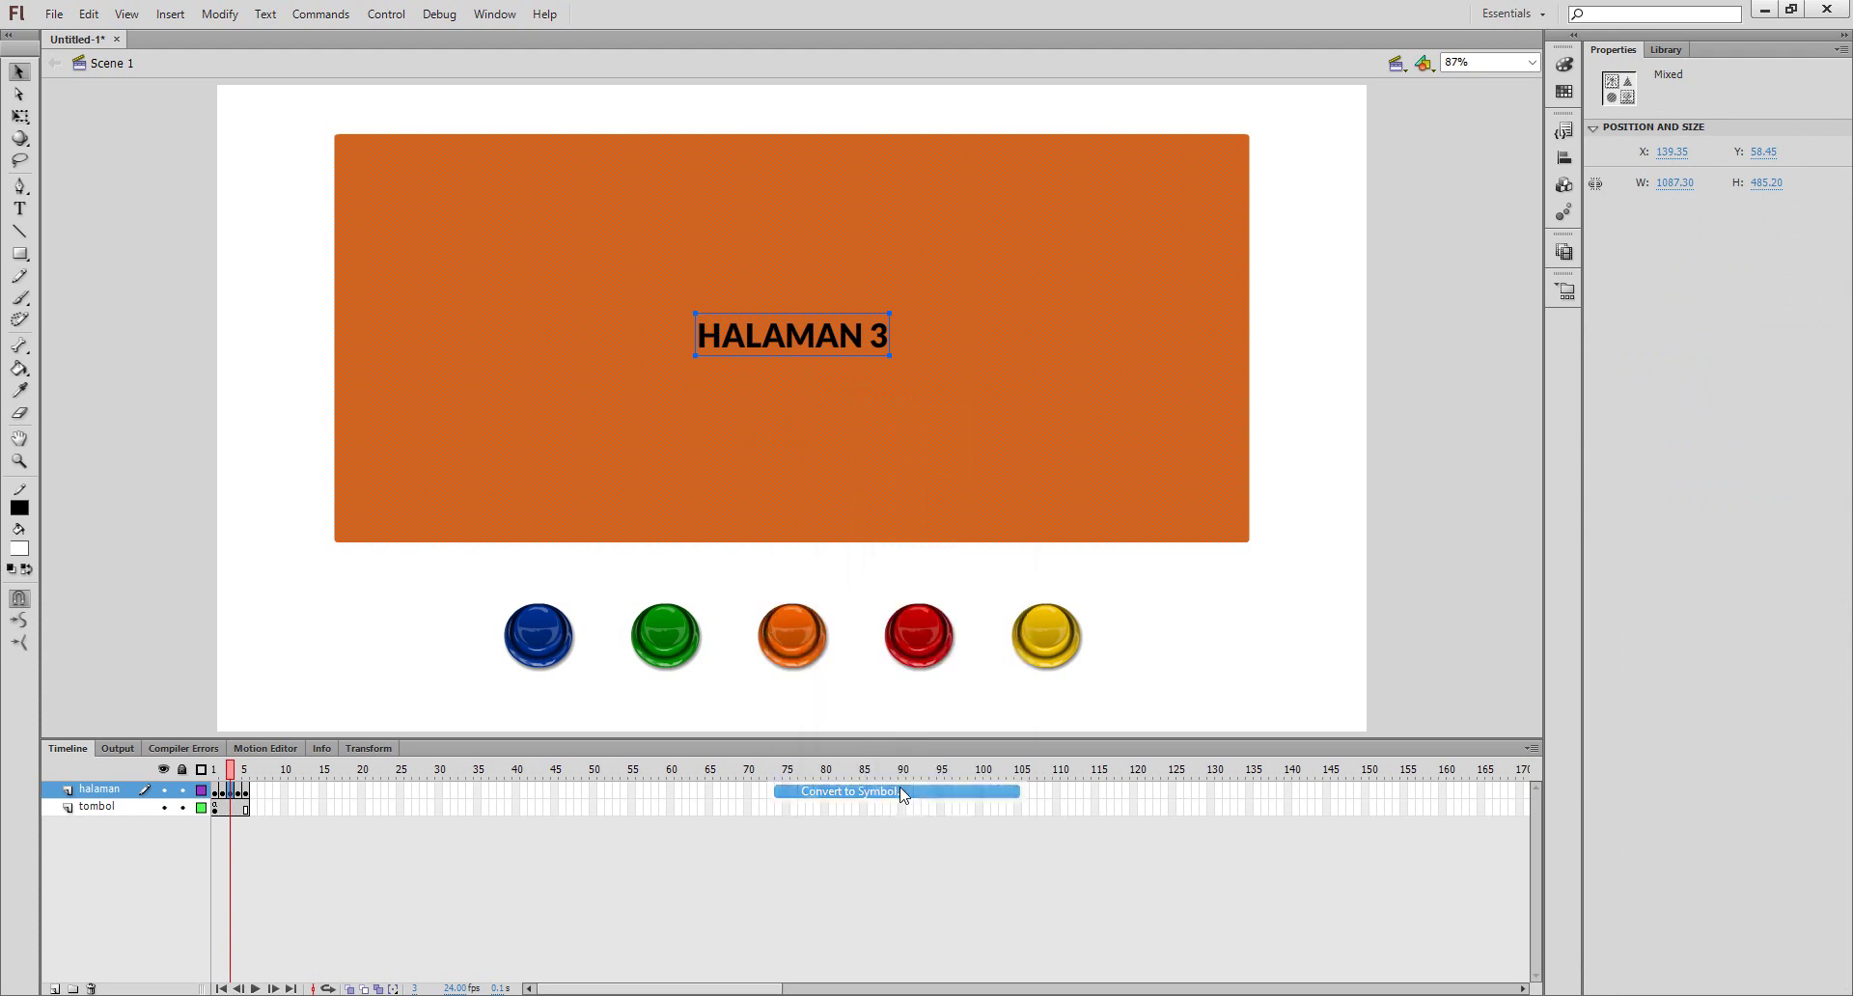
{"action": "type", "text": "HAL"}
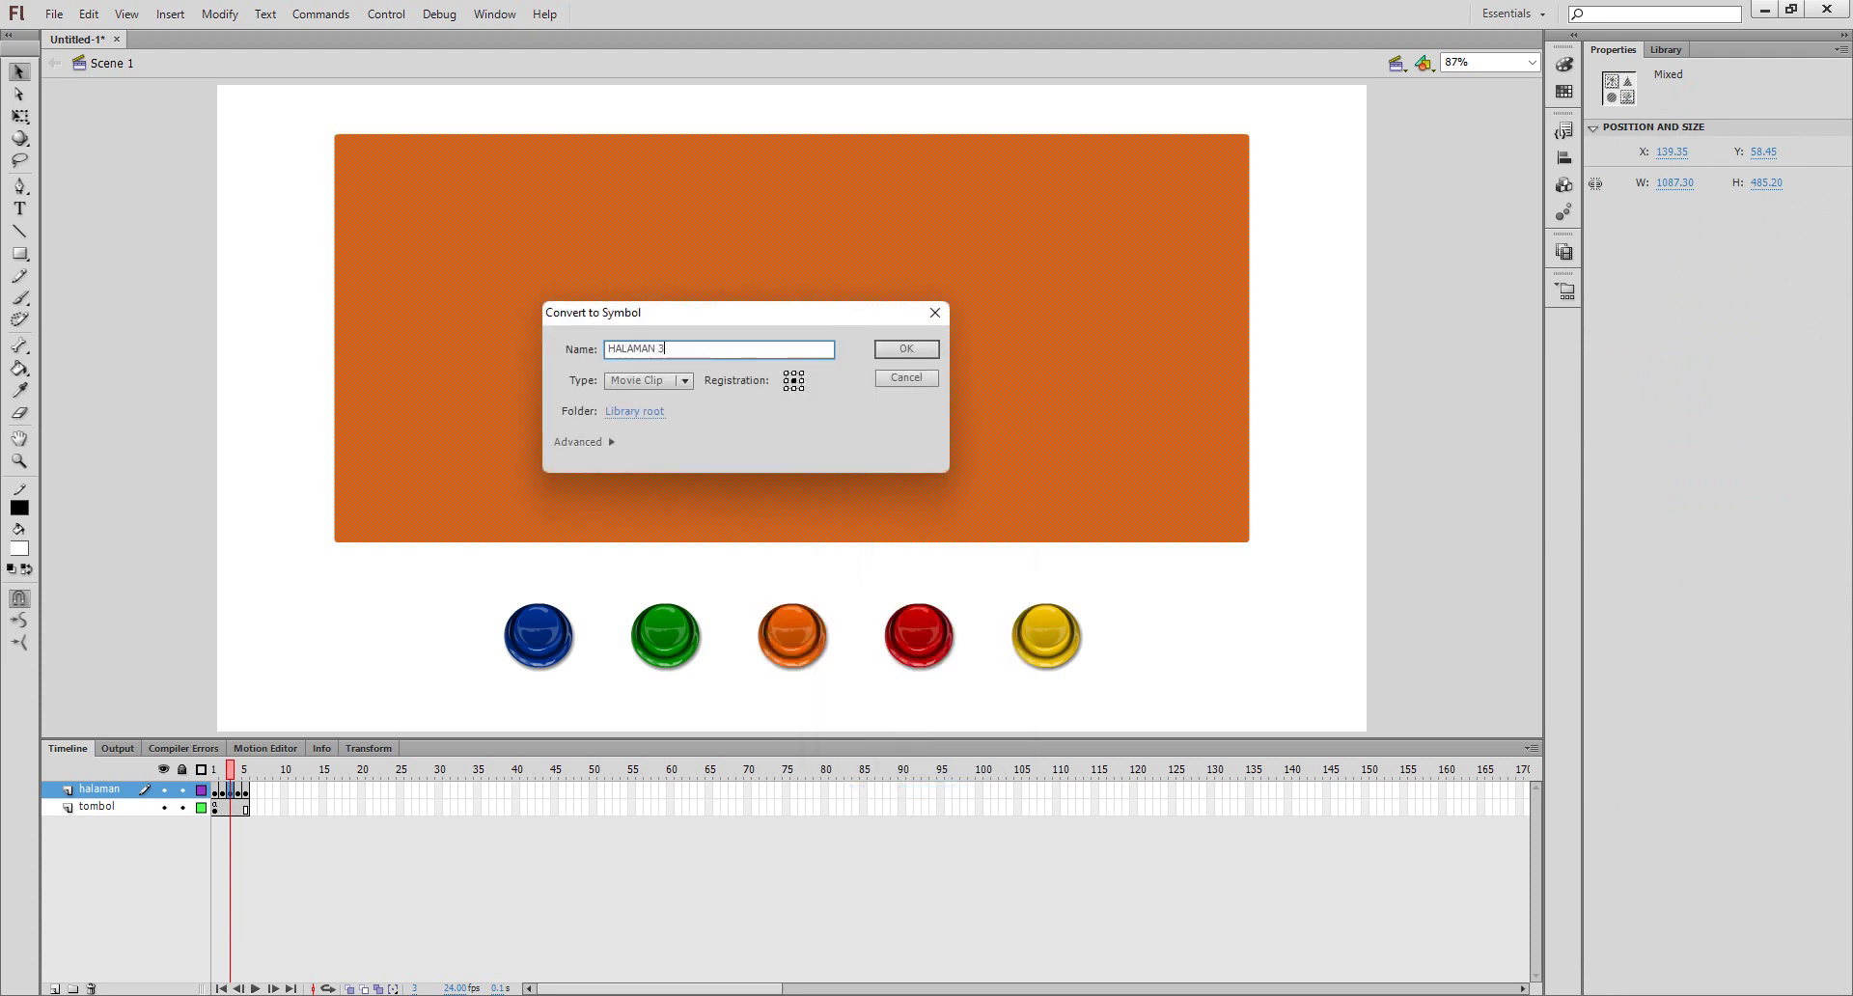
{"action": "type", "text": "AMAN 3"}
{"action": "key", "text": "Return"}
- Convert the red rectangle and its text on frame 4 into a movie clip named HALAMAN 4
{"action": "key", "text": "period"}
{"action": "left_click", "coordinate": [759, 357]}
{"action": "left_click", "coordinate": [711, 384], "text": "shift"}
{"action": "right_click", "coordinate": [708, 379]}
{"action": "left_click", "coordinate": [762, 791]}
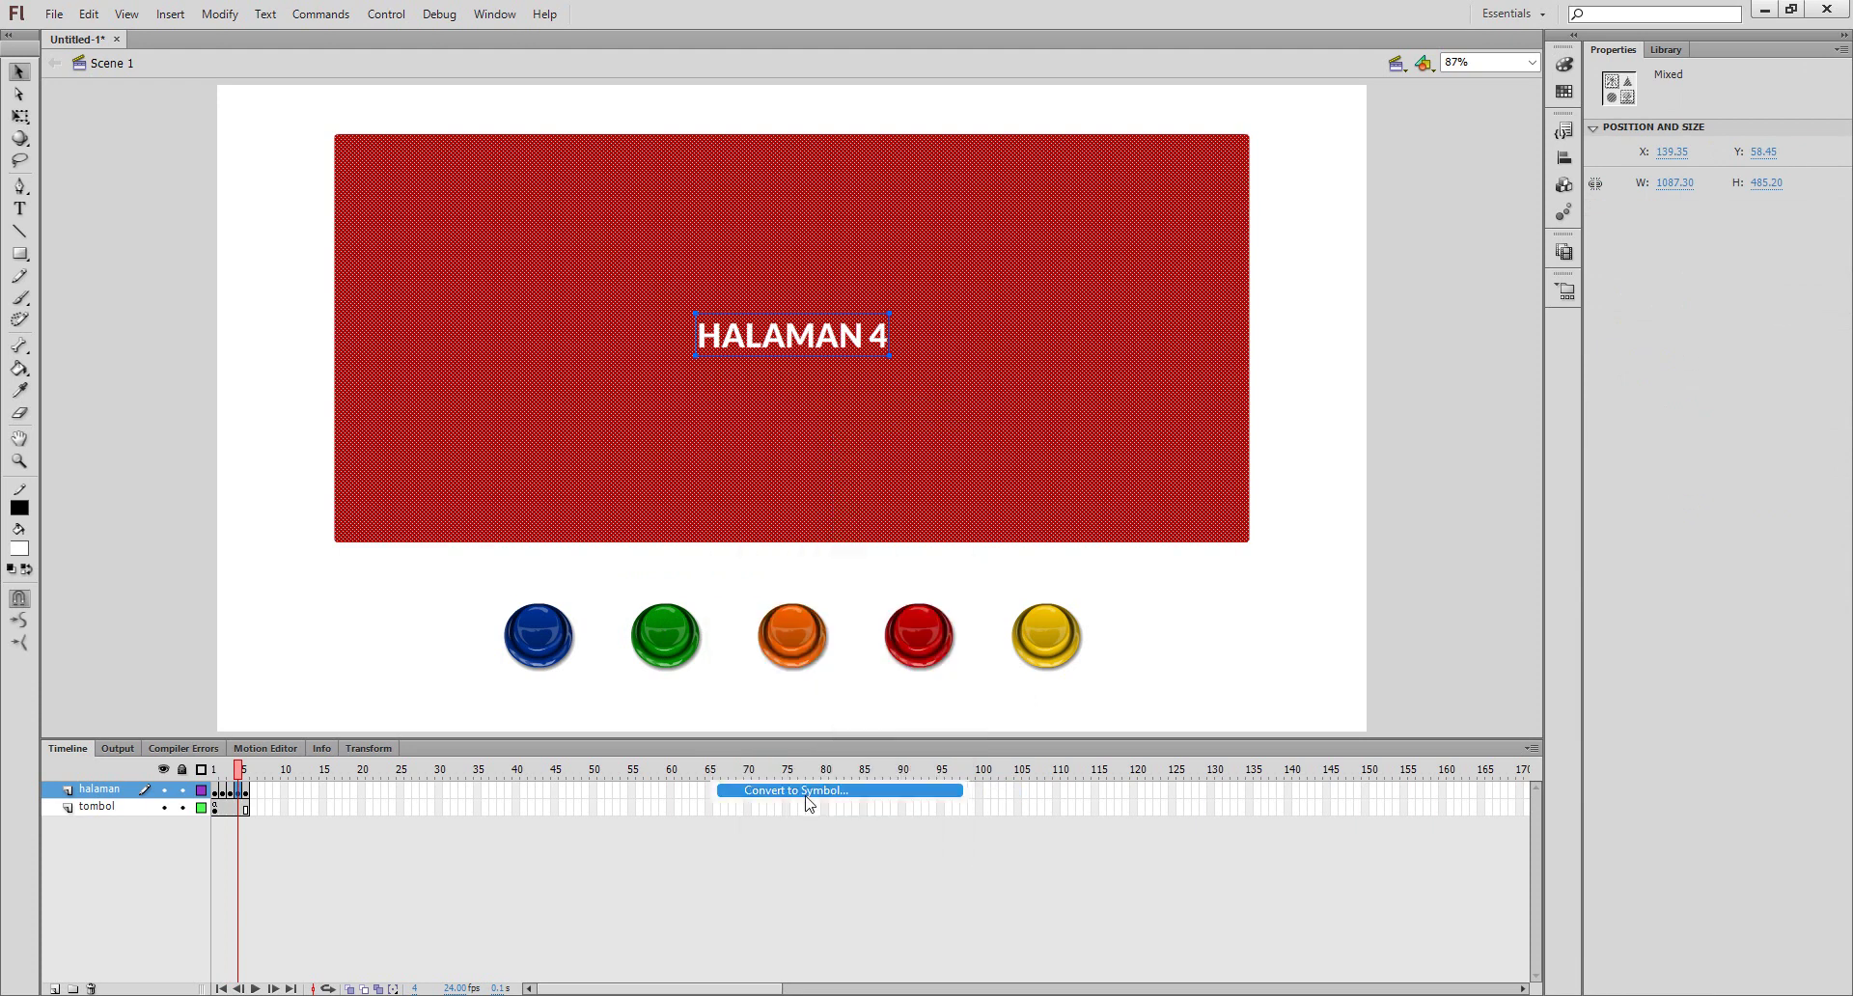
{"action": "type", "text": "HALAMAN 4"}
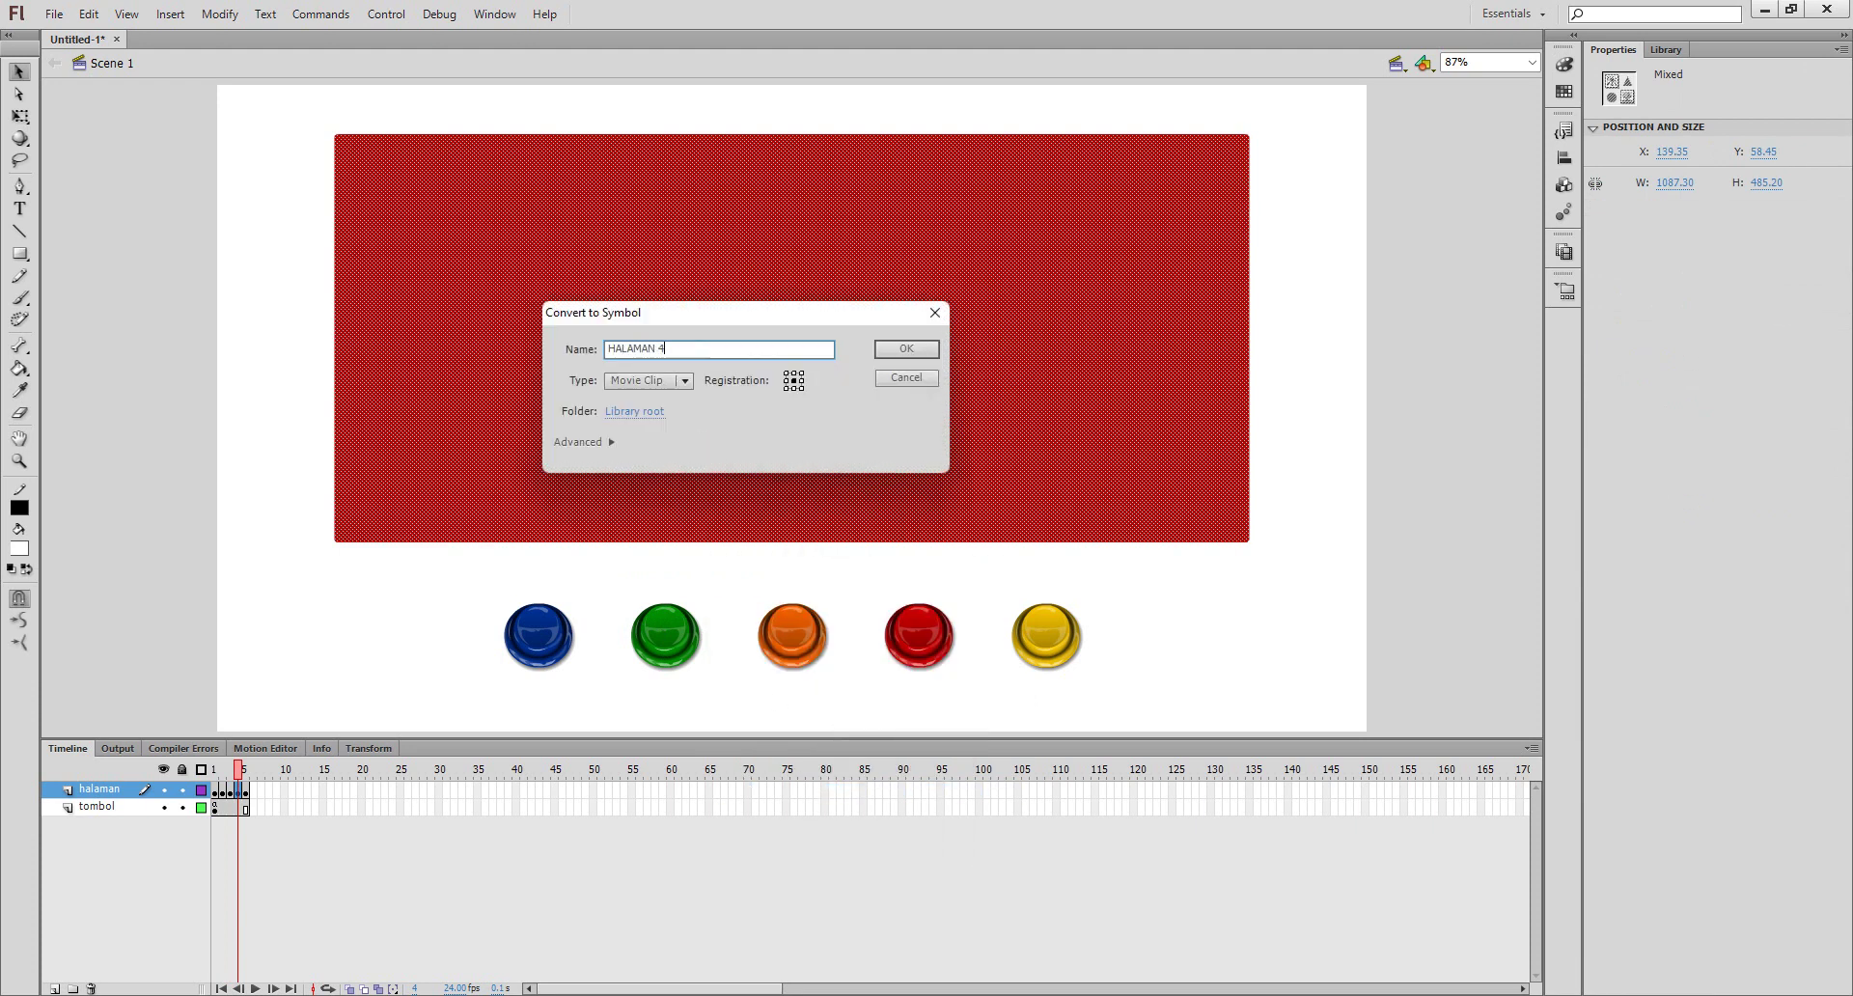
{"action": "key", "text": "Return"}
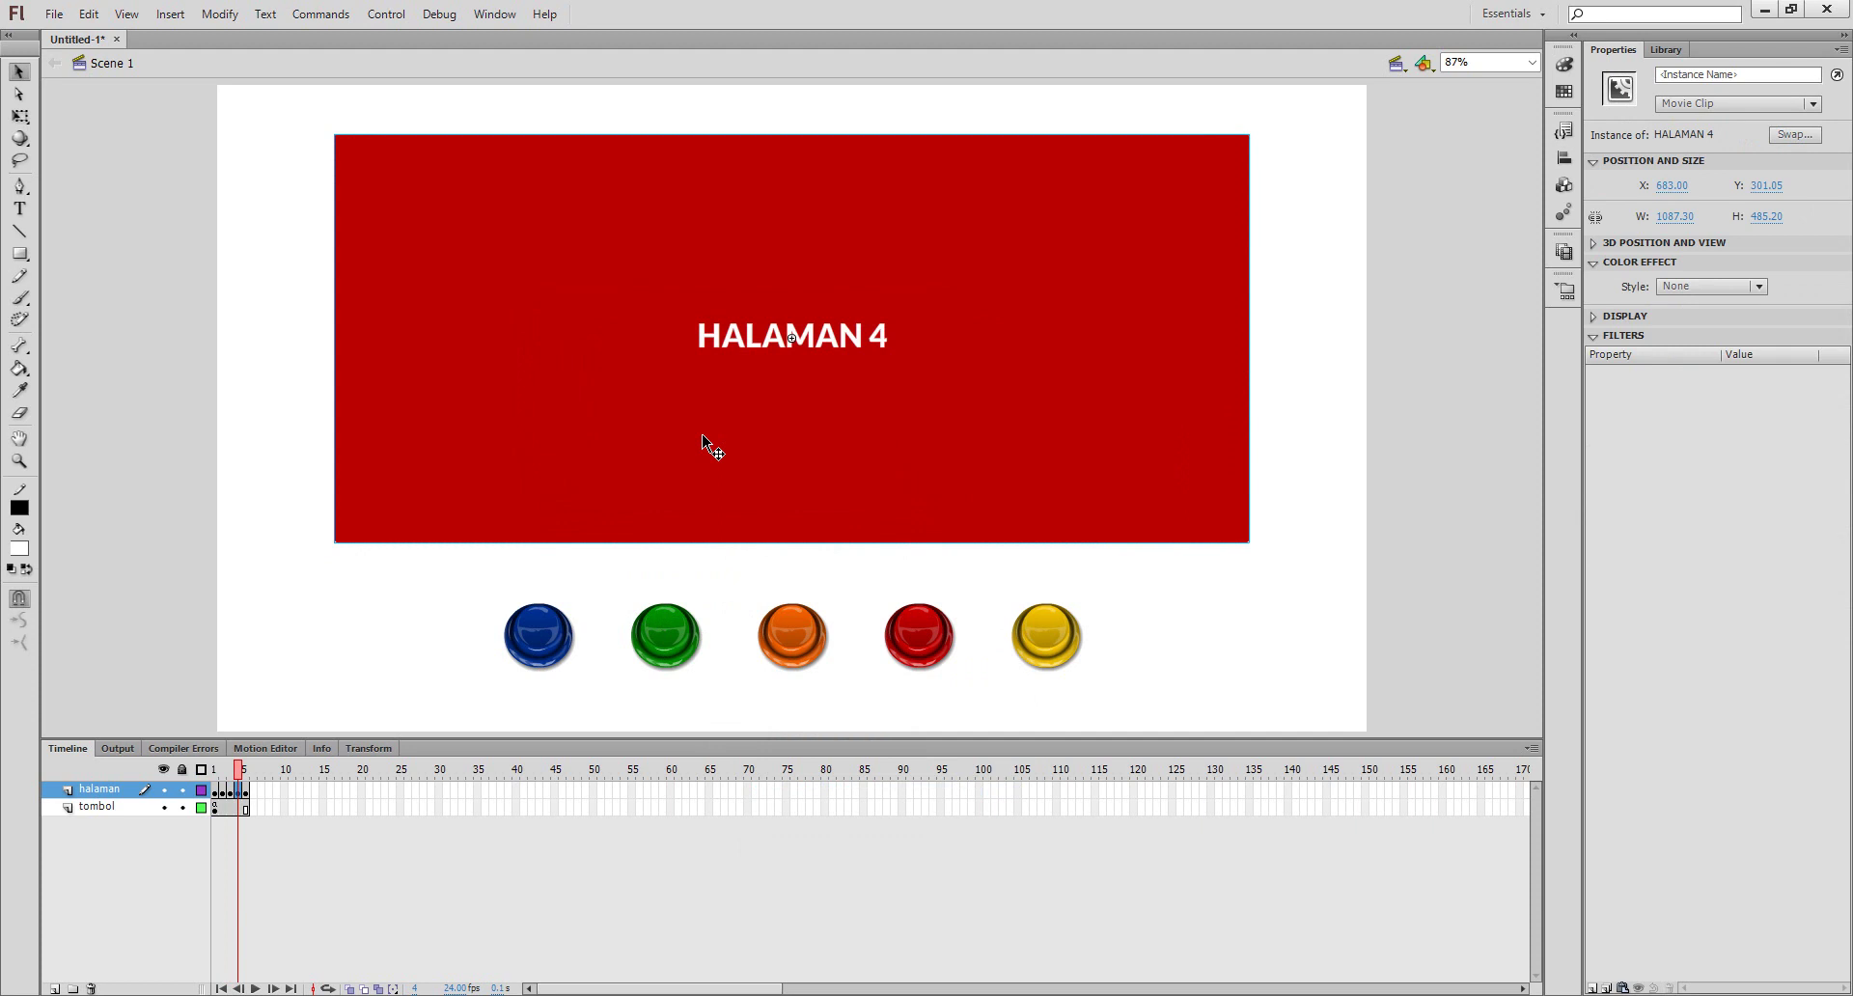
- Convert the yellow rectangle and its text on frame 5 into a movie clip named HALAMAN 5
{"action": "key", "text": "period"}
{"action": "left_click", "coordinate": [801, 346]}
{"action": "left_click", "coordinate": [757, 396], "text": "shift"}
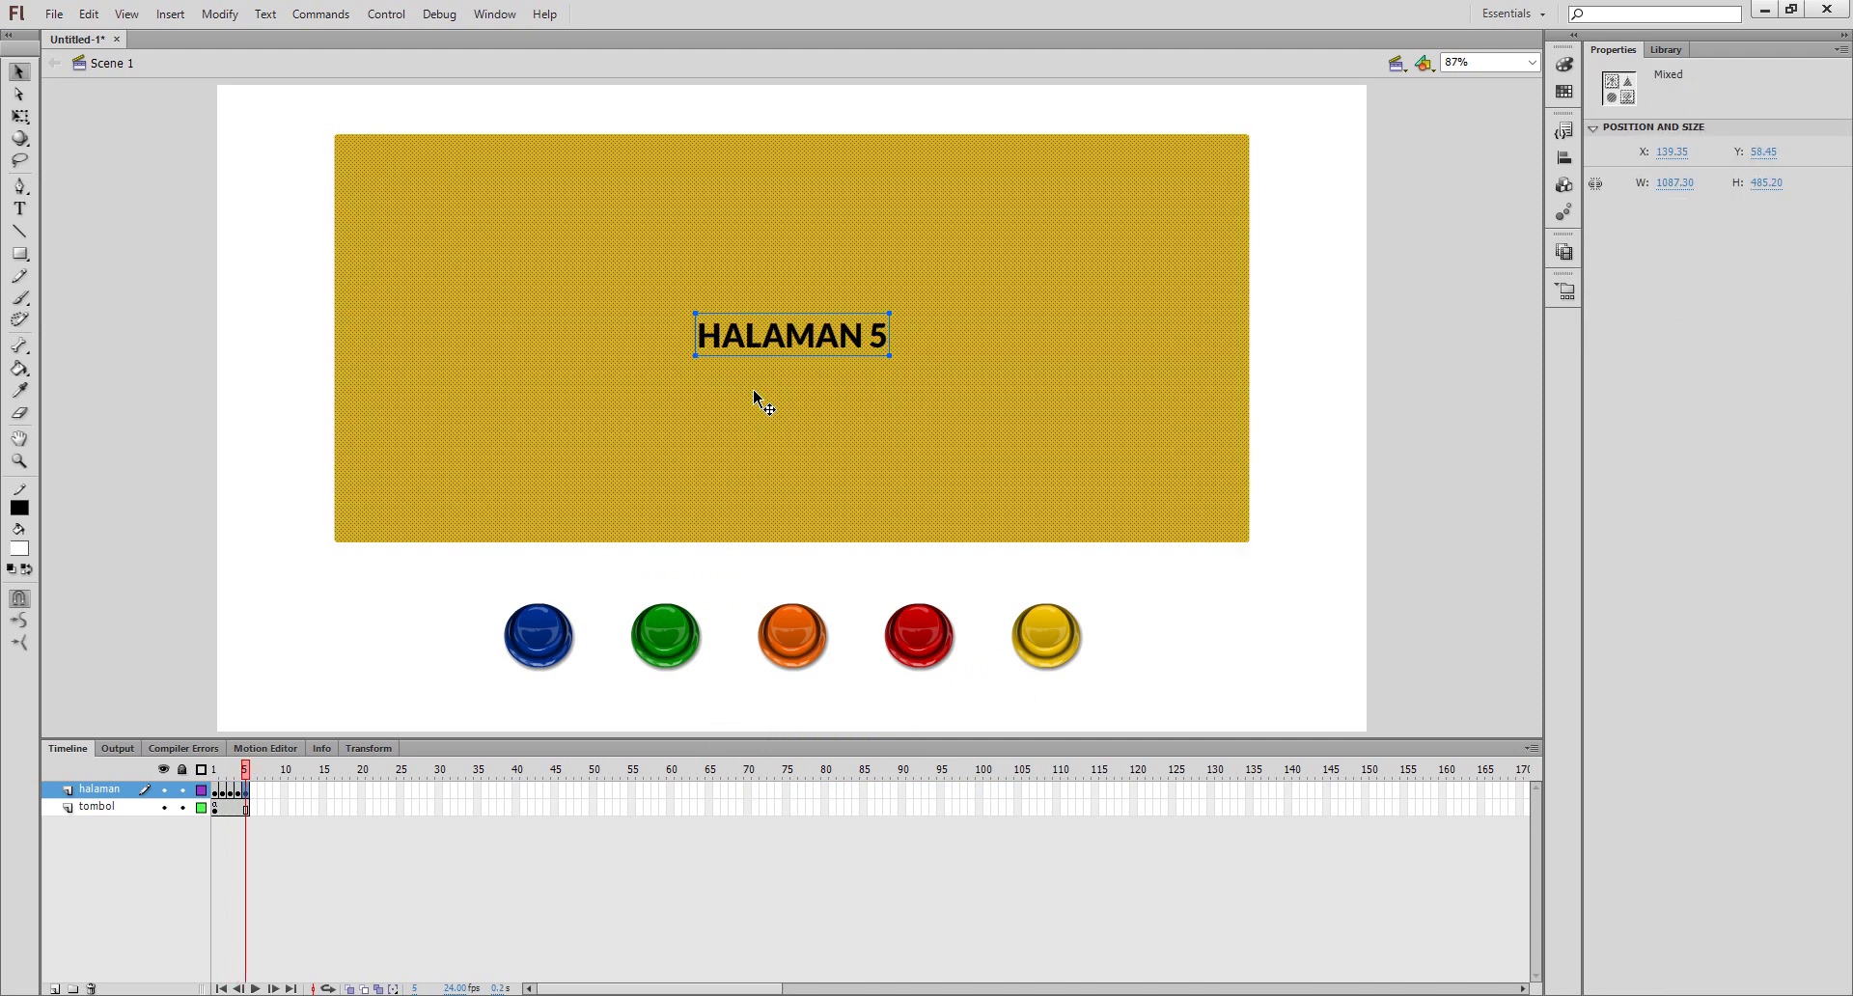
{"action": "right_click", "coordinate": [755, 391]}
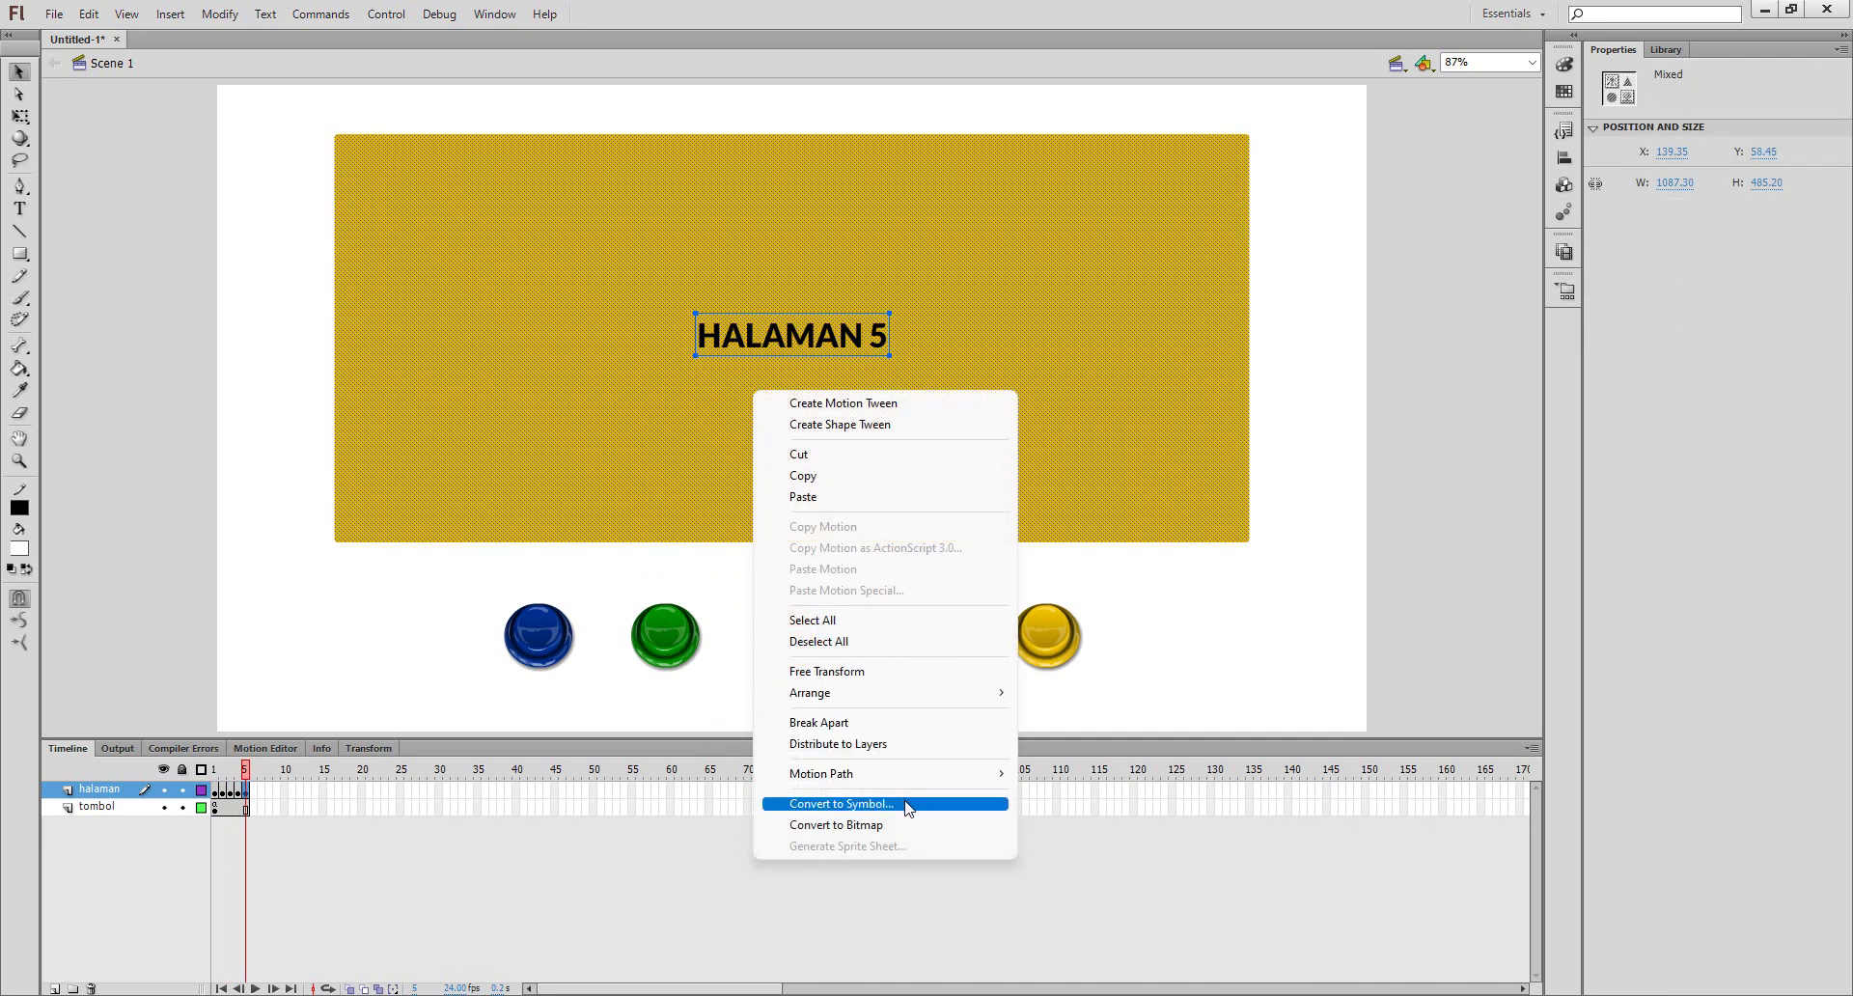
{"action": "left_click", "coordinate": [840, 803]}
{"action": "type", "text": "HALMA"}
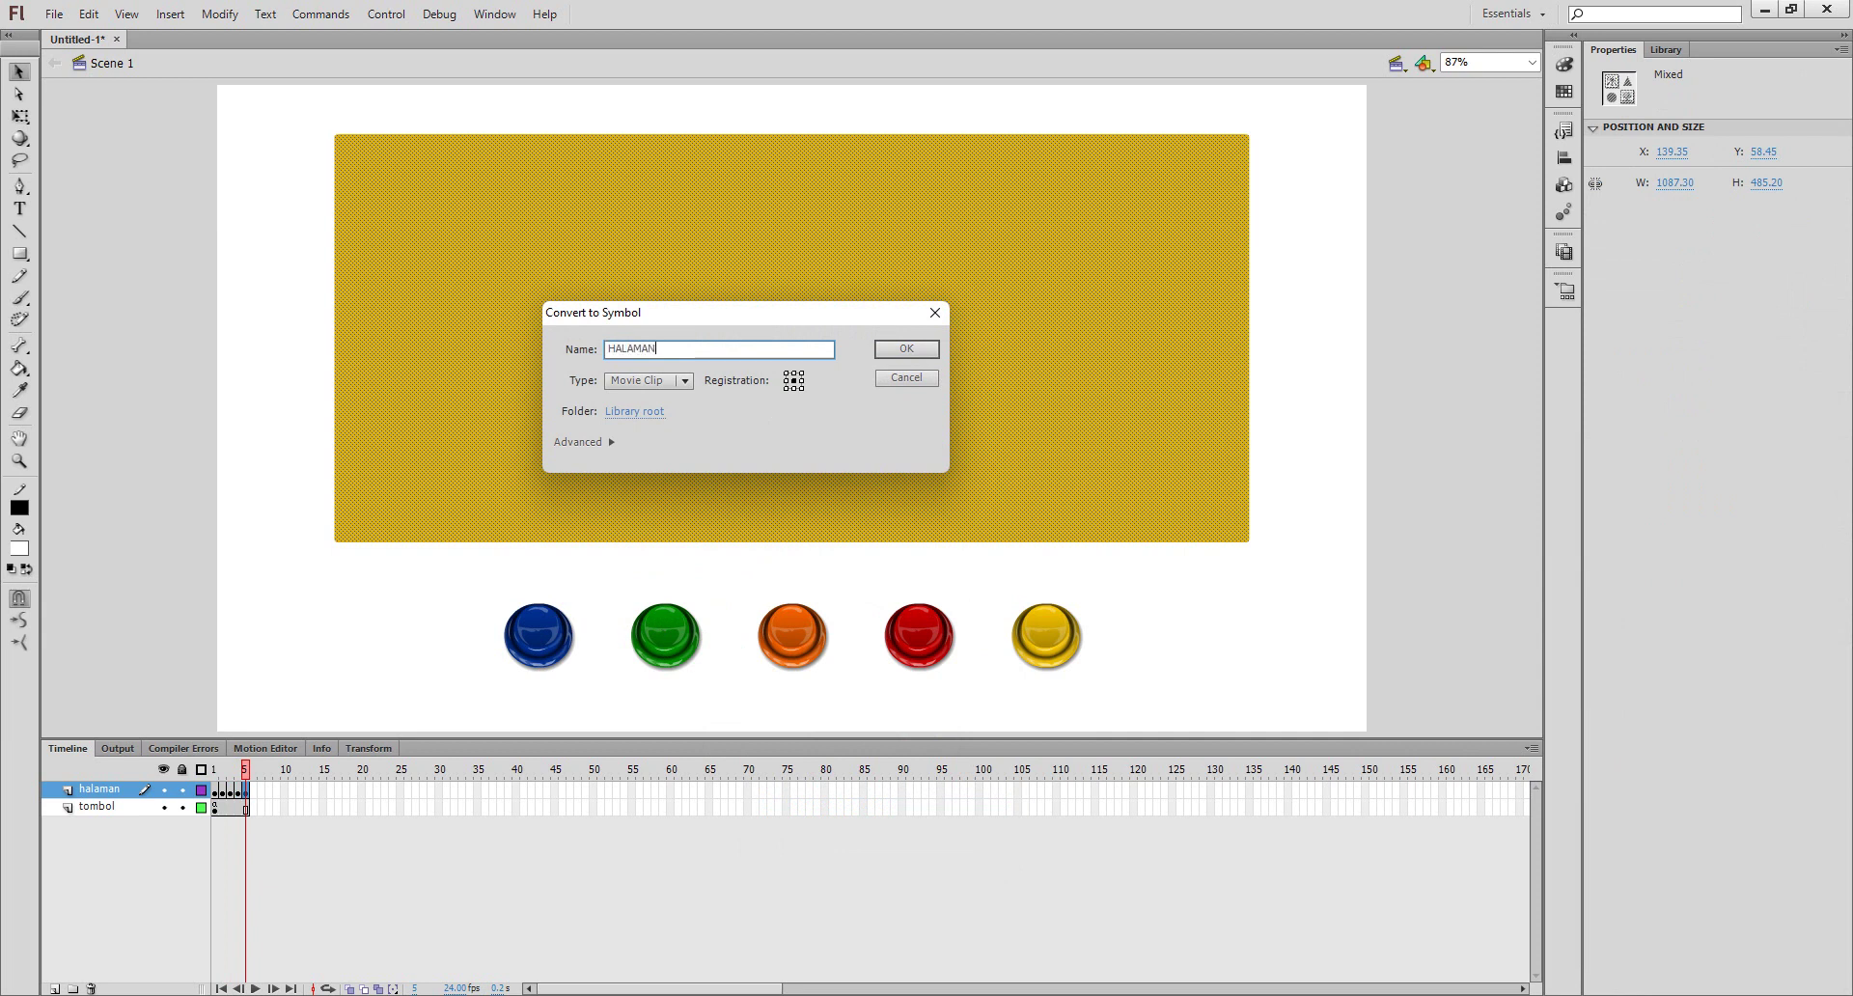
{"action": "type", "text": "AN 5"}
{"action": "key", "text": "Return"}
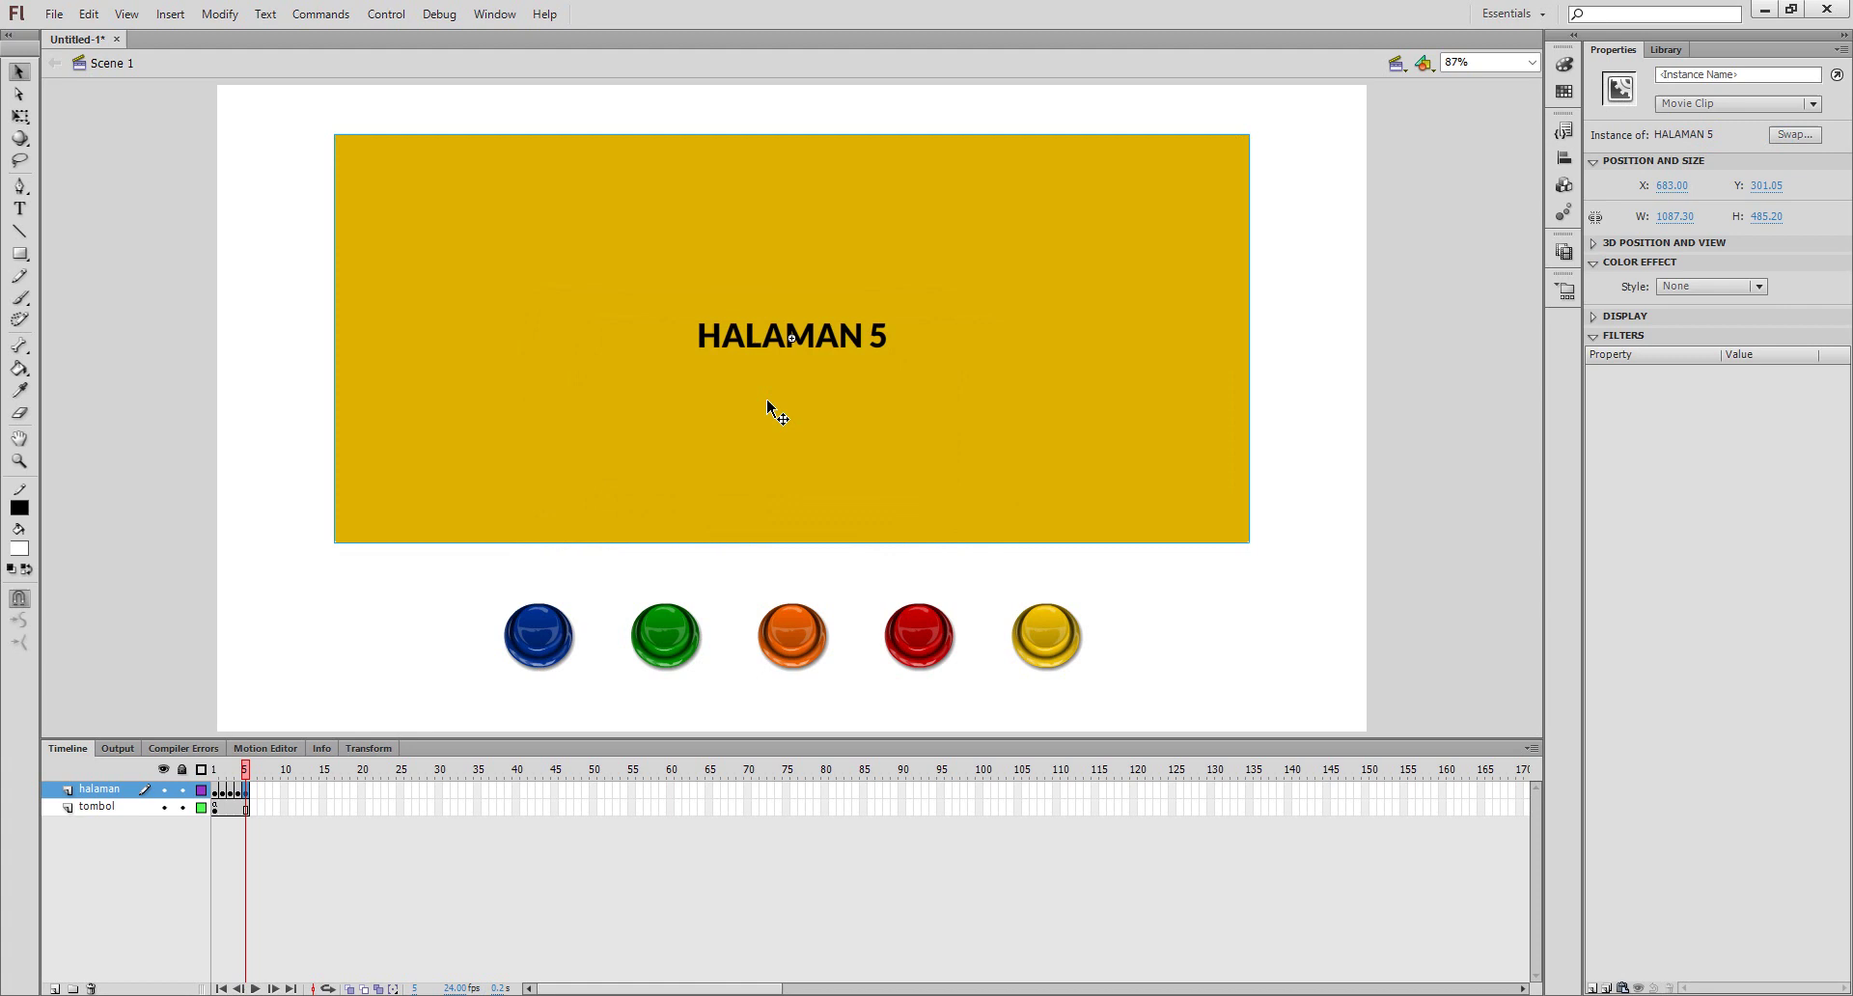
- Open the HALAMAN 5 movie clip for editing, extend Layer 1 to frame 15 and create a motion tween on it
{"action": "double_click", "coordinate": [871, 412]}
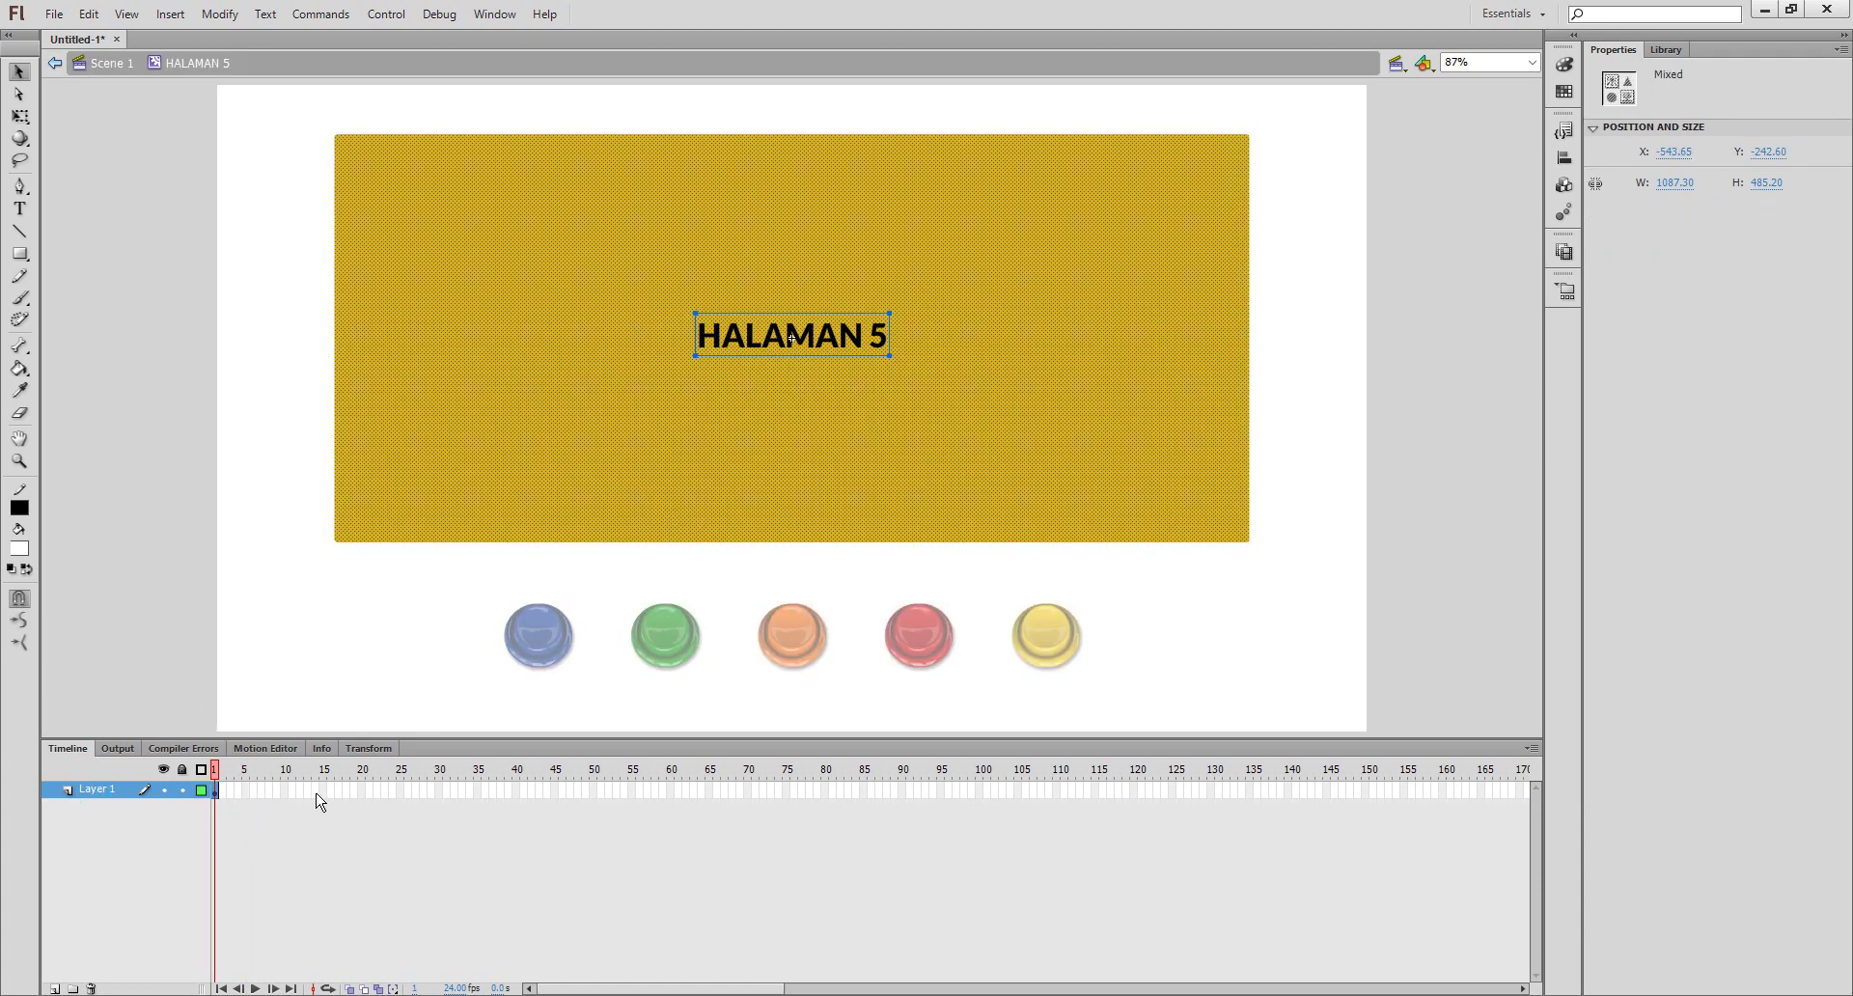
{"action": "right_click", "coordinate": [324, 803]}
{"action": "left_click", "coordinate": [467, 359]}
{"action": "right_click", "coordinate": [319, 791]}
{"action": "left_click", "coordinate": [407, 272]}
- Insert a keyframe for all properties at frame 15 of the HALAMAN 5 tween
{"action": "right_click", "coordinate": [321, 791]}
{"action": "left_click", "coordinate": [323, 791]}
{"action": "right_click", "coordinate": [323, 791]}
{"action": "mouse_move", "coordinate": [489, 363]}
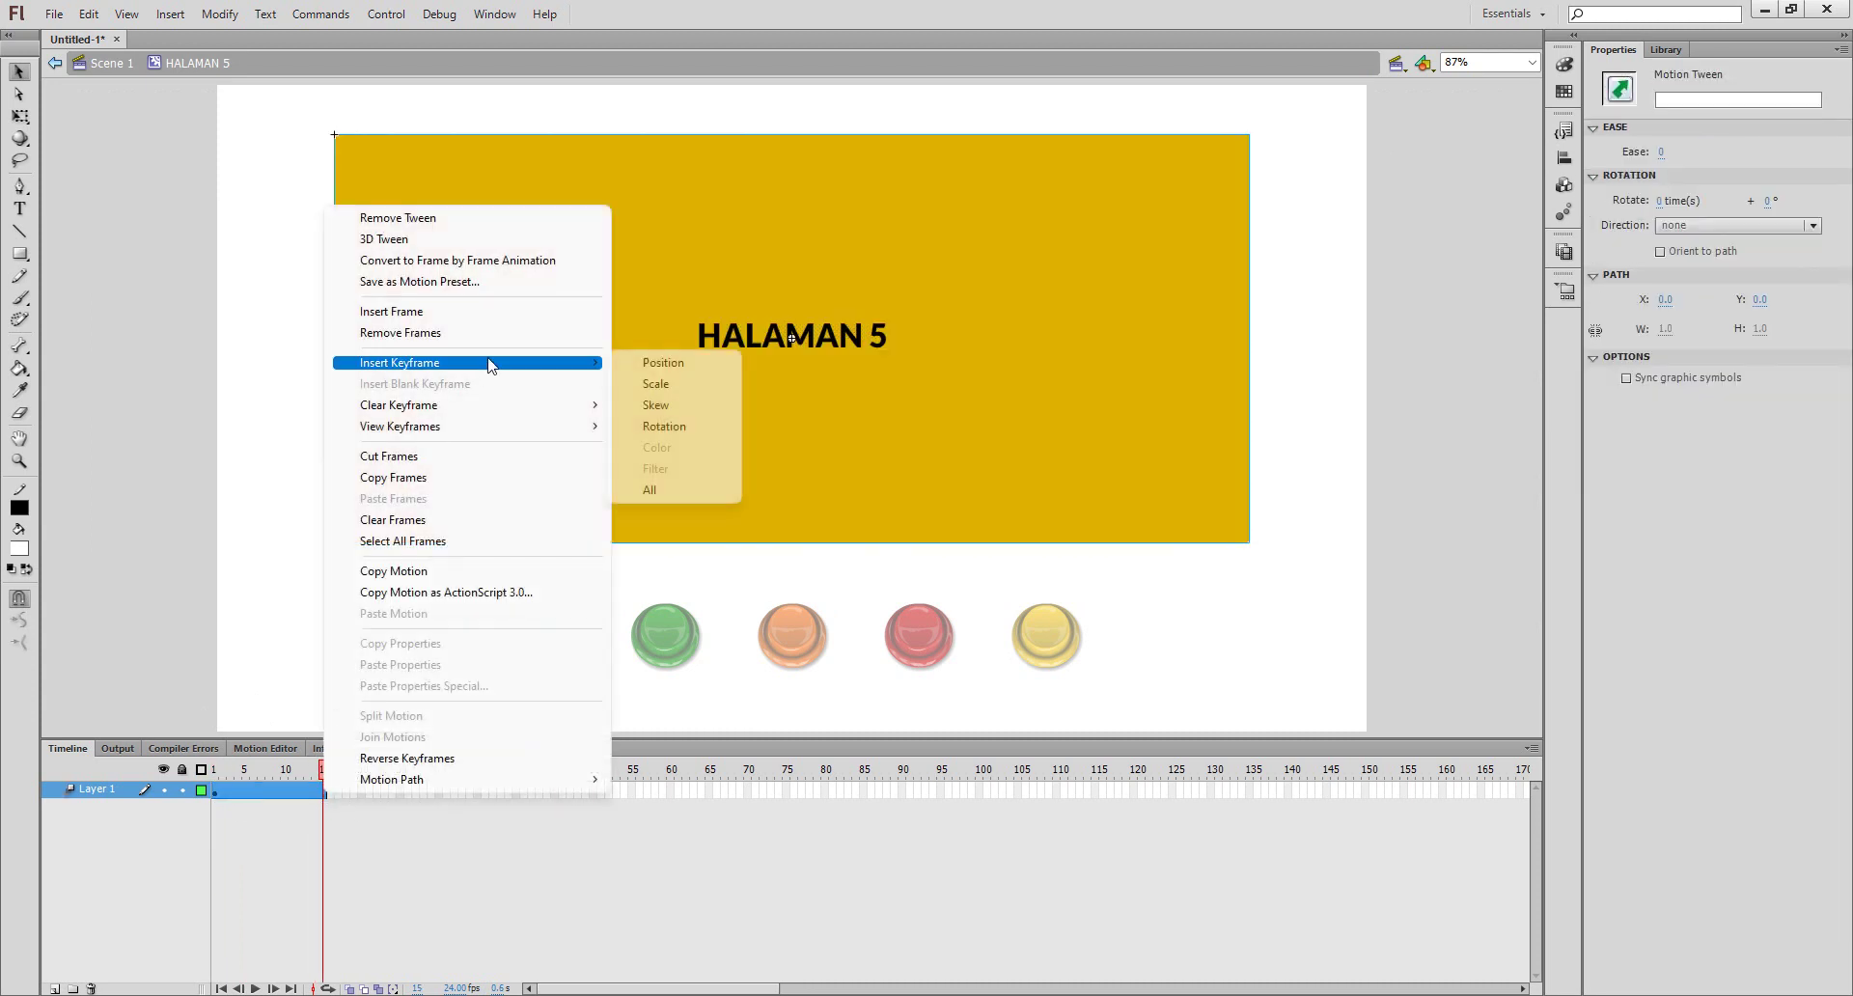
{"action": "left_click", "coordinate": [664, 490]}
- Scale the yellow page slightly up at frame 13 and slightly down at frame 8, and rescale it at frame 6
{"action": "left_click", "coordinate": [309, 790]}
{"action": "left_click", "coordinate": [902, 414]}
{"action": "key", "text": "q"}
{"action": "left_click_drag", "start_coordinate": [1250, 545], "coordinate": [1266, 551]}
{"action": "left_click_drag", "start_coordinate": [307, 768], "coordinate": [269, 768]}
{"action": "mouse_move", "coordinate": [1259, 546]}
{"action": "left_mouse_down"}
{"action": "mouse_move", "coordinate": [1219, 516]}
{"action": "mouse_move", "coordinate": [1239, 542]}
{"action": "left_mouse_up"}
{"action": "left_click", "coordinate": [253, 770]}
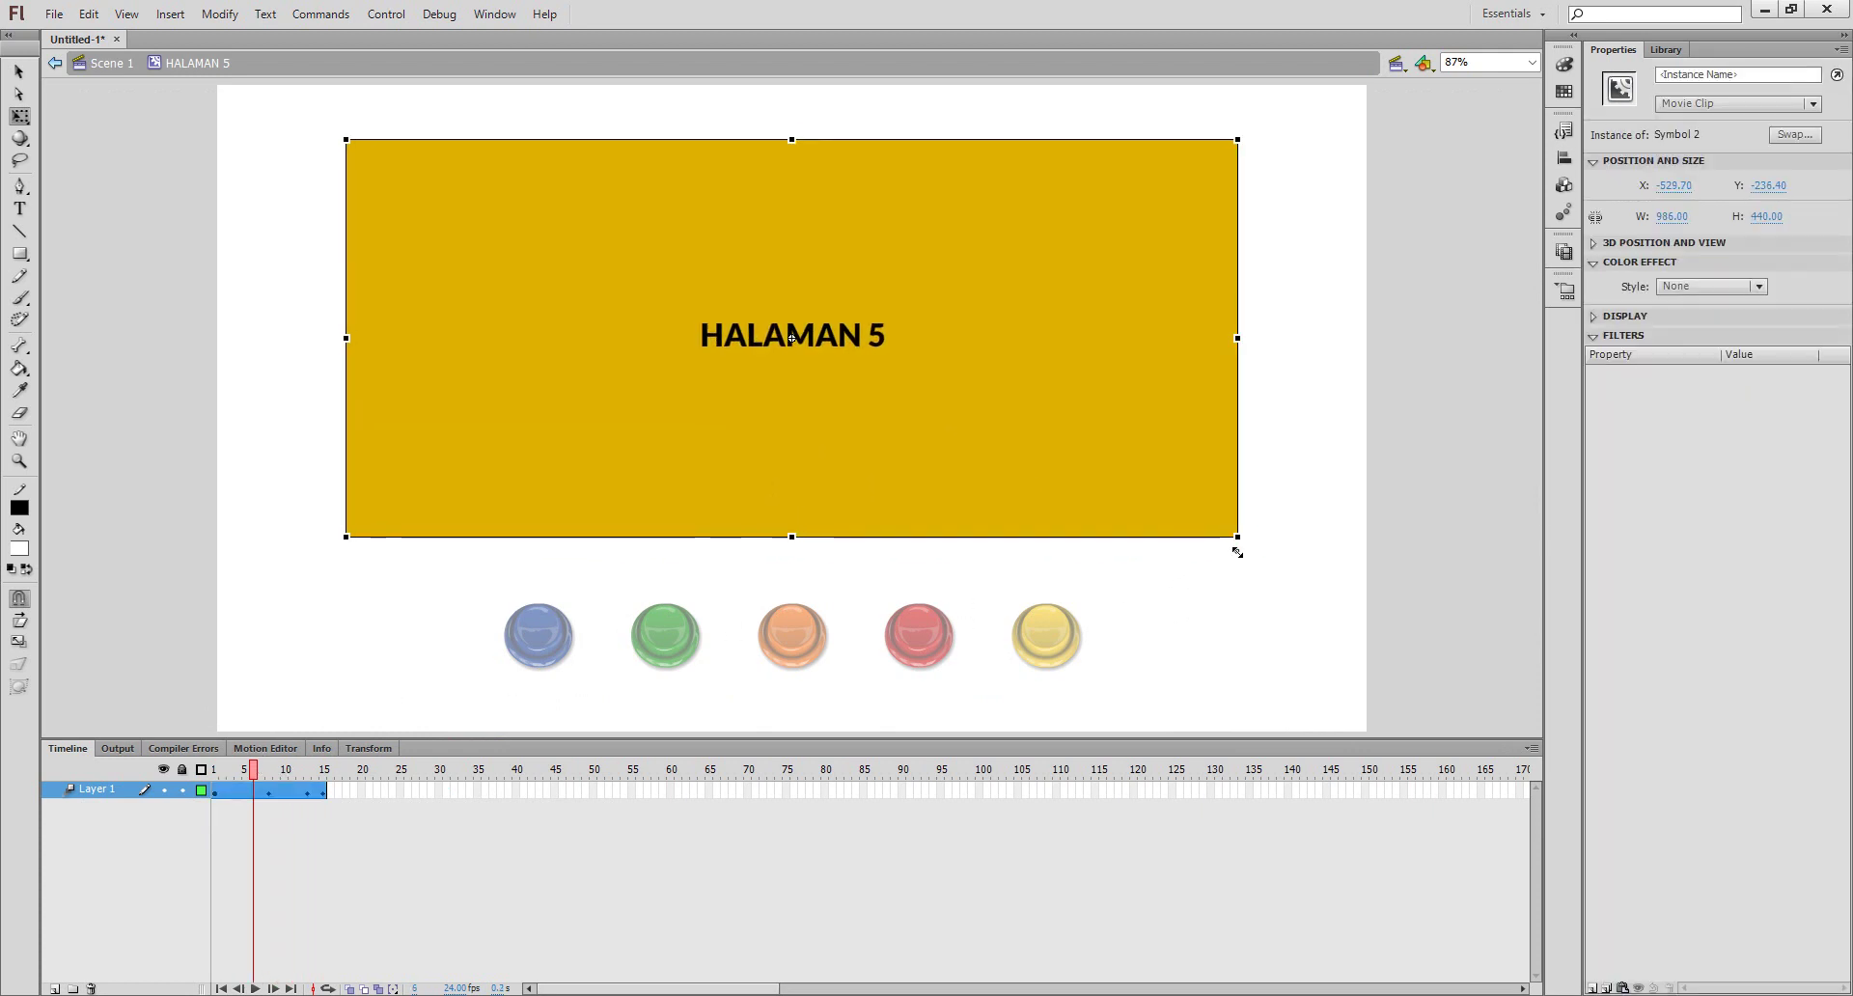
- At frame 1, shrink the yellow page around its centre to about 142 x 63 px and set its alpha to 0%
{"action": "key", "text": "shift+comma"}
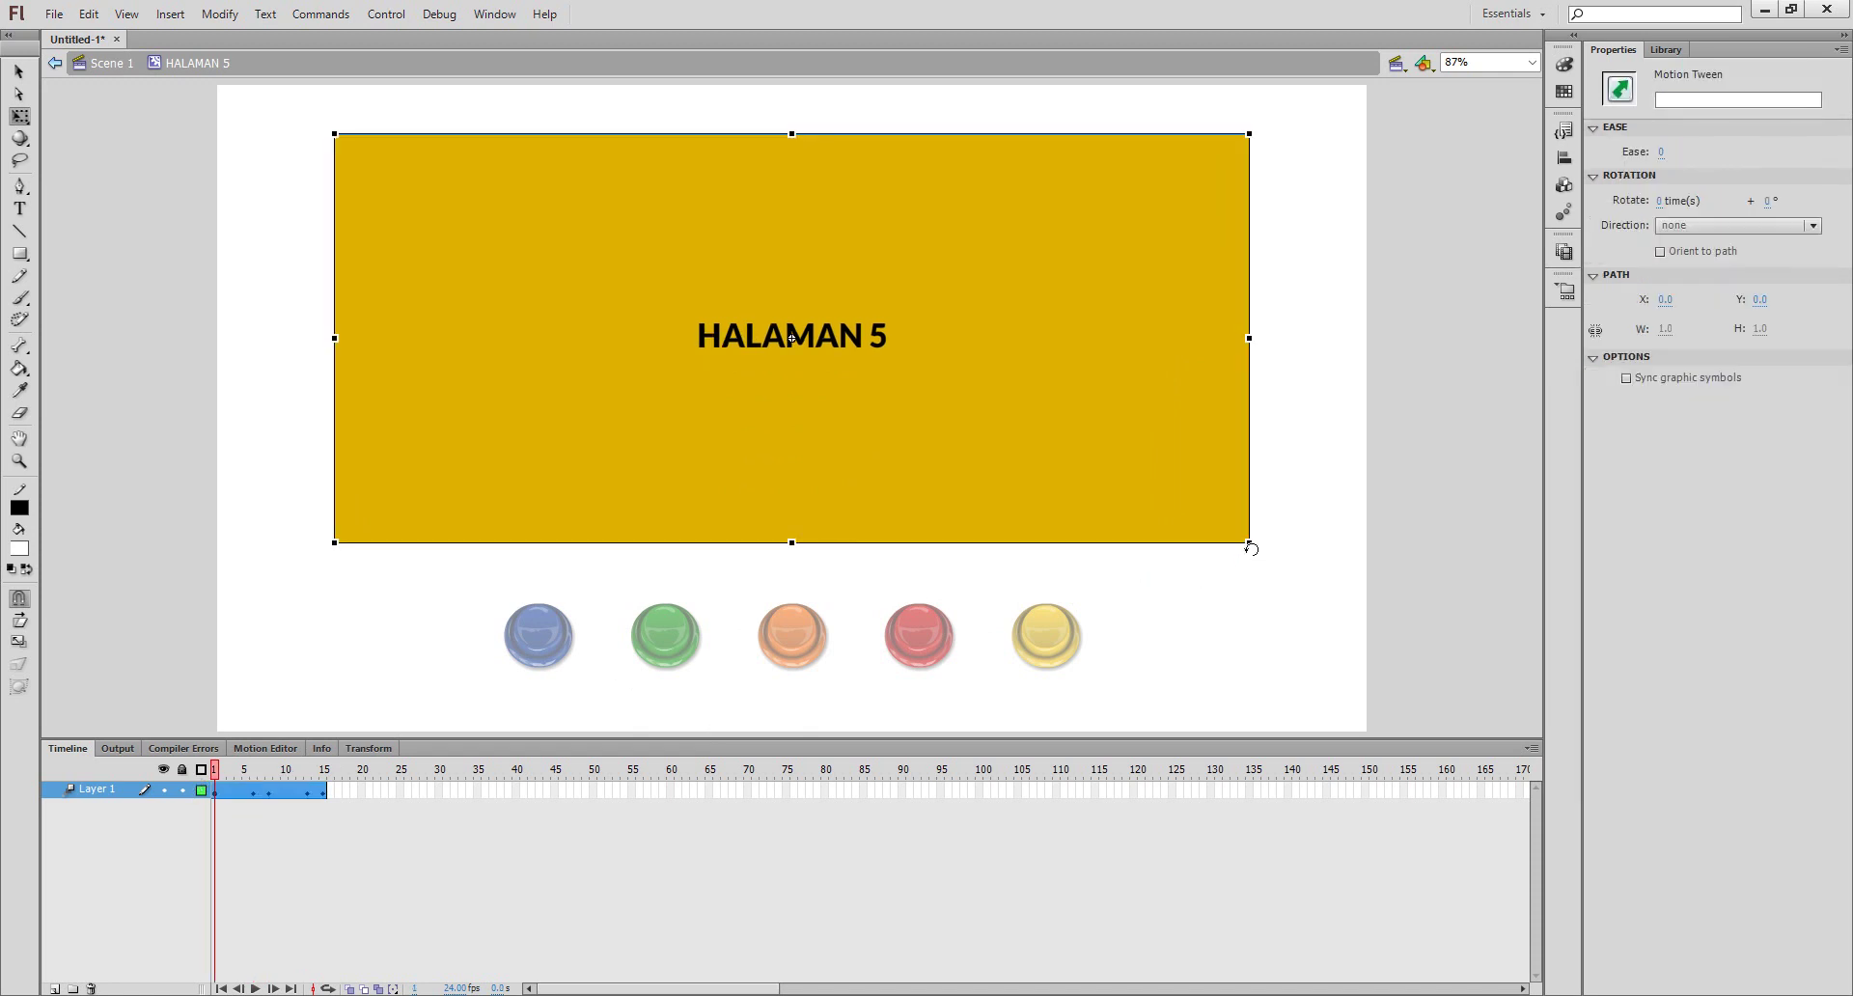
{"action": "left_click_drag", "start_coordinate": [1246, 543], "coordinate": [857, 366]}
{"action": "key", "text": "v"}
{"action": "left_click", "coordinate": [1727, 284]}
{"action": "left_click", "coordinate": [1728, 396]}
{"action": "left_click_drag", "start_coordinate": [1708, 316], "coordinate": [1591, 317]}
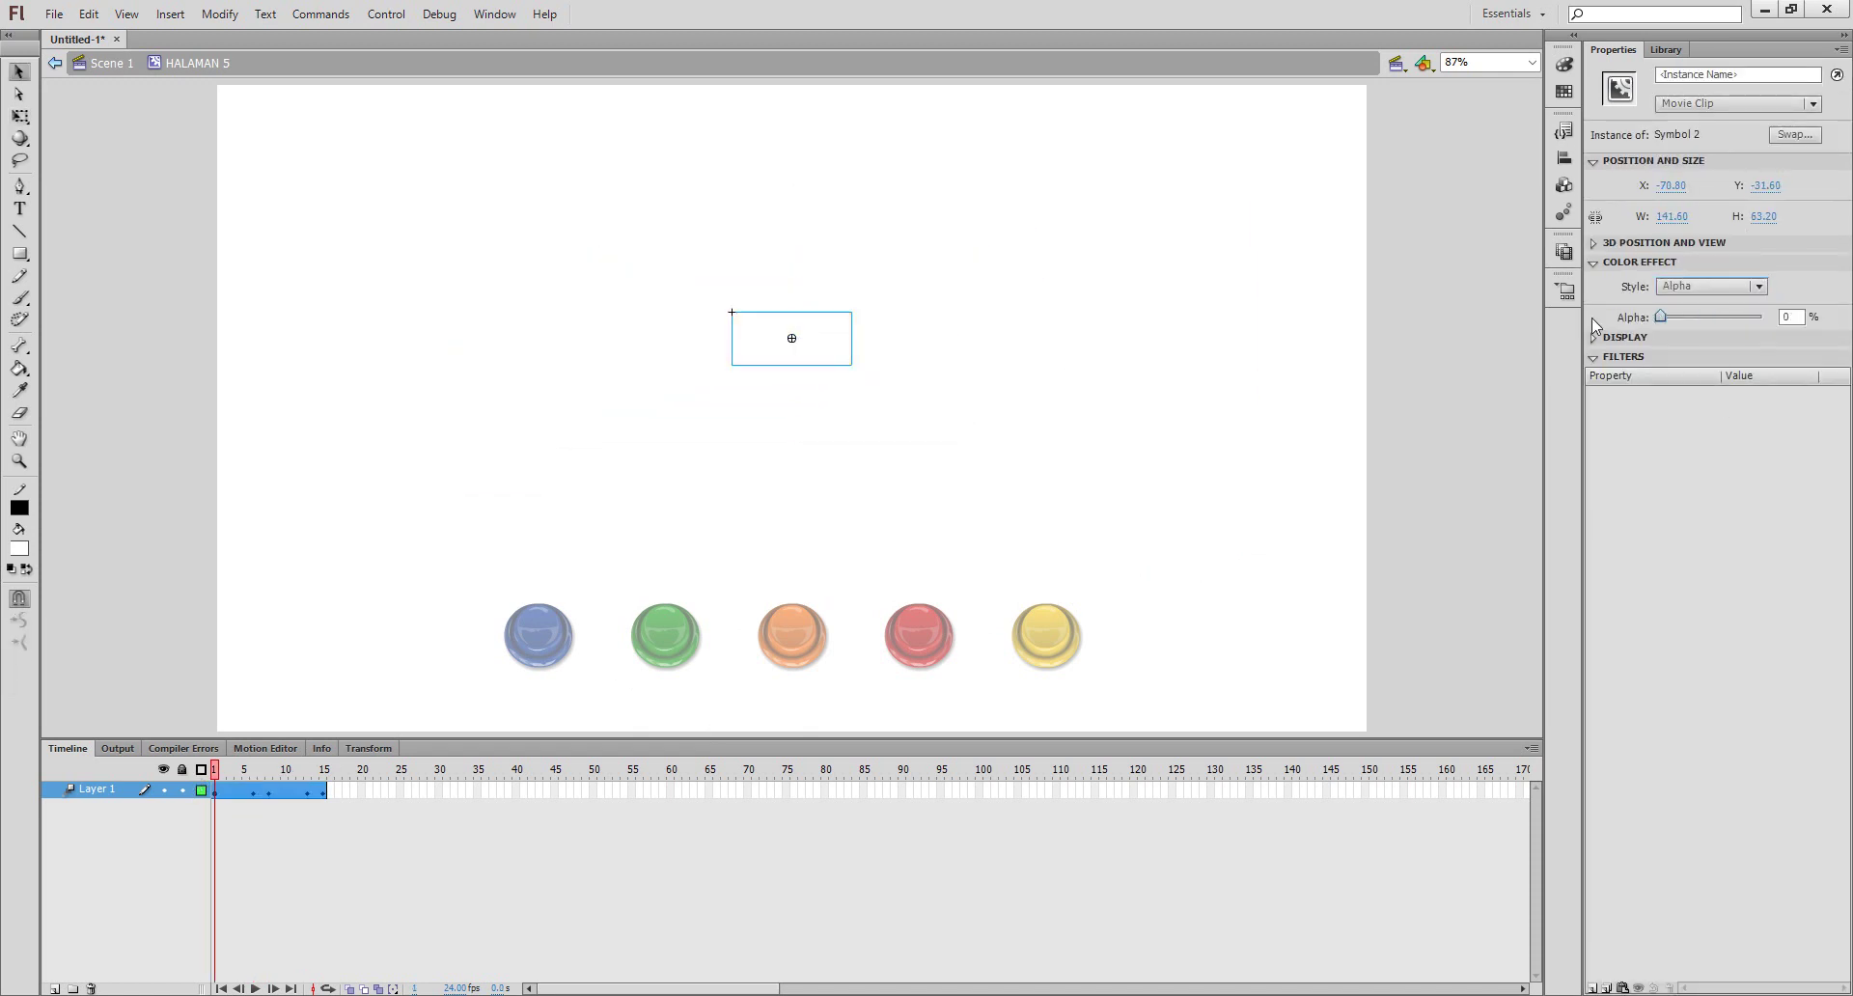
- Set the yellow page's alpha to 100% at frame 15
{"action": "left_click", "coordinate": [331, 780]}
{"action": "left_click", "coordinate": [1107, 357]}
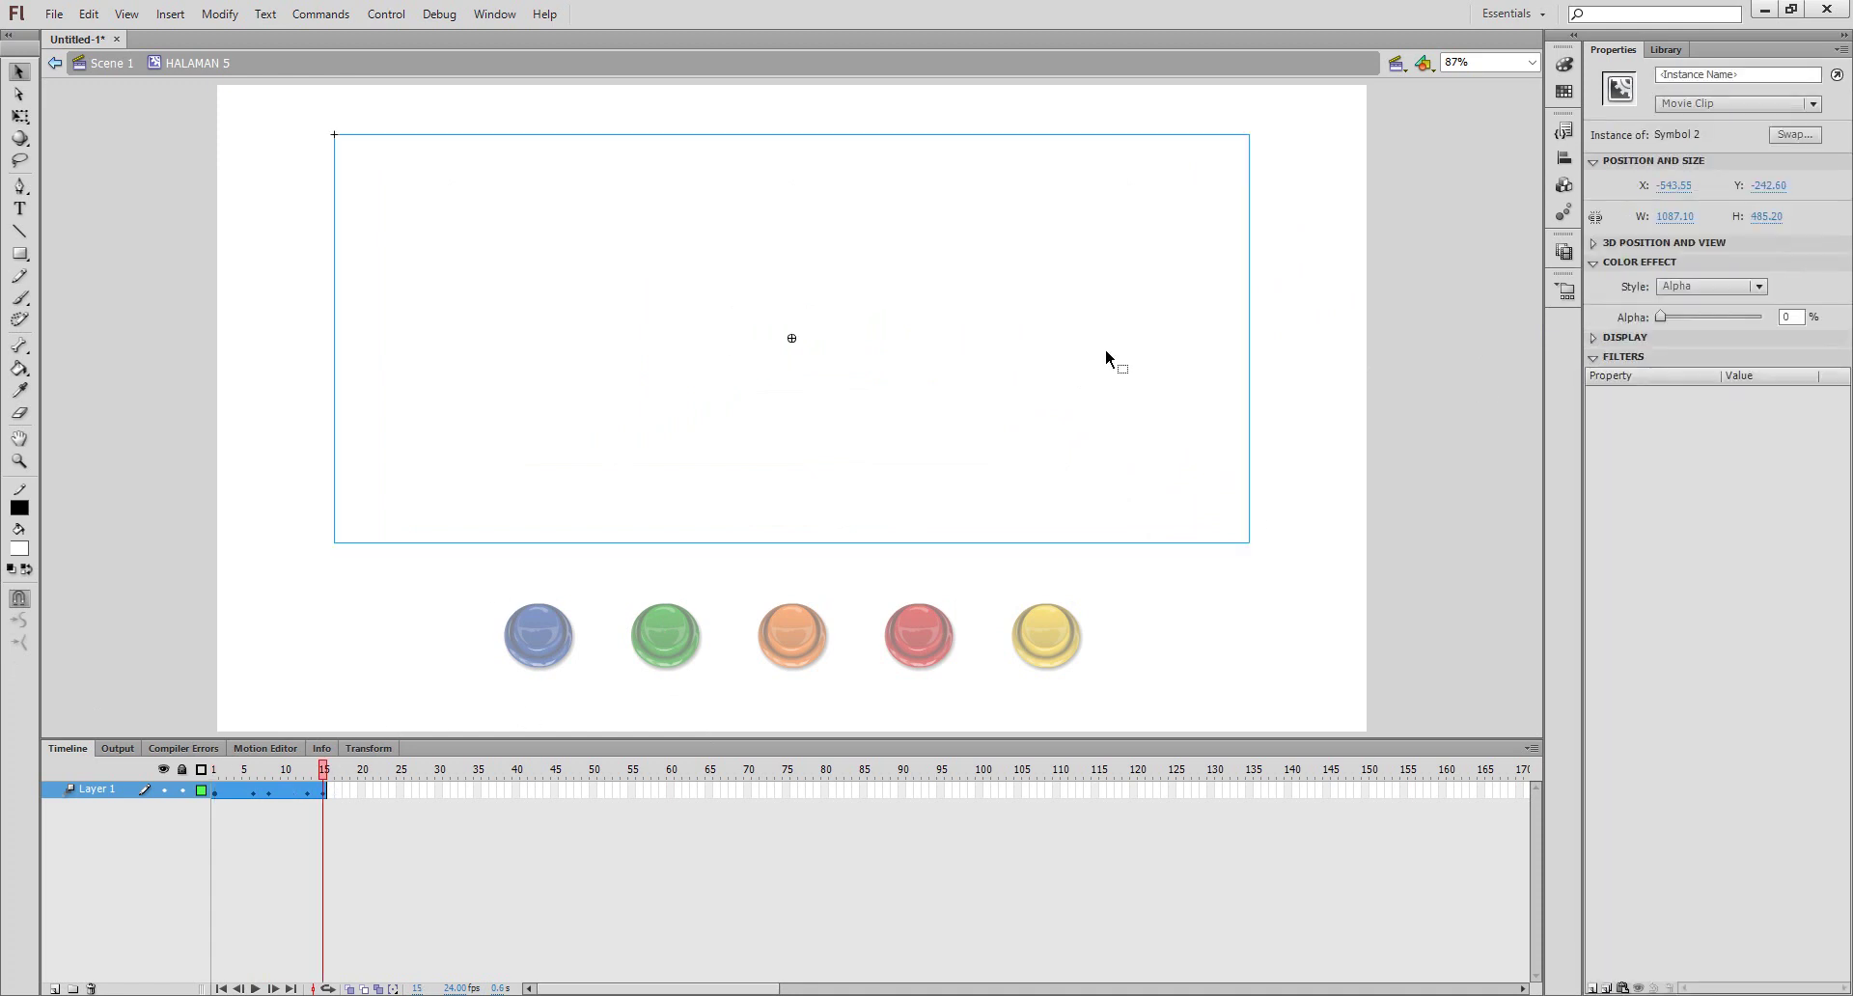
{"action": "left_click", "coordinate": [1765, 327]}
- Add a Blur filter to the yellow page at frame 15 with High quality and a blur of 0 px
{"action": "left_click", "coordinate": [1608, 989]}
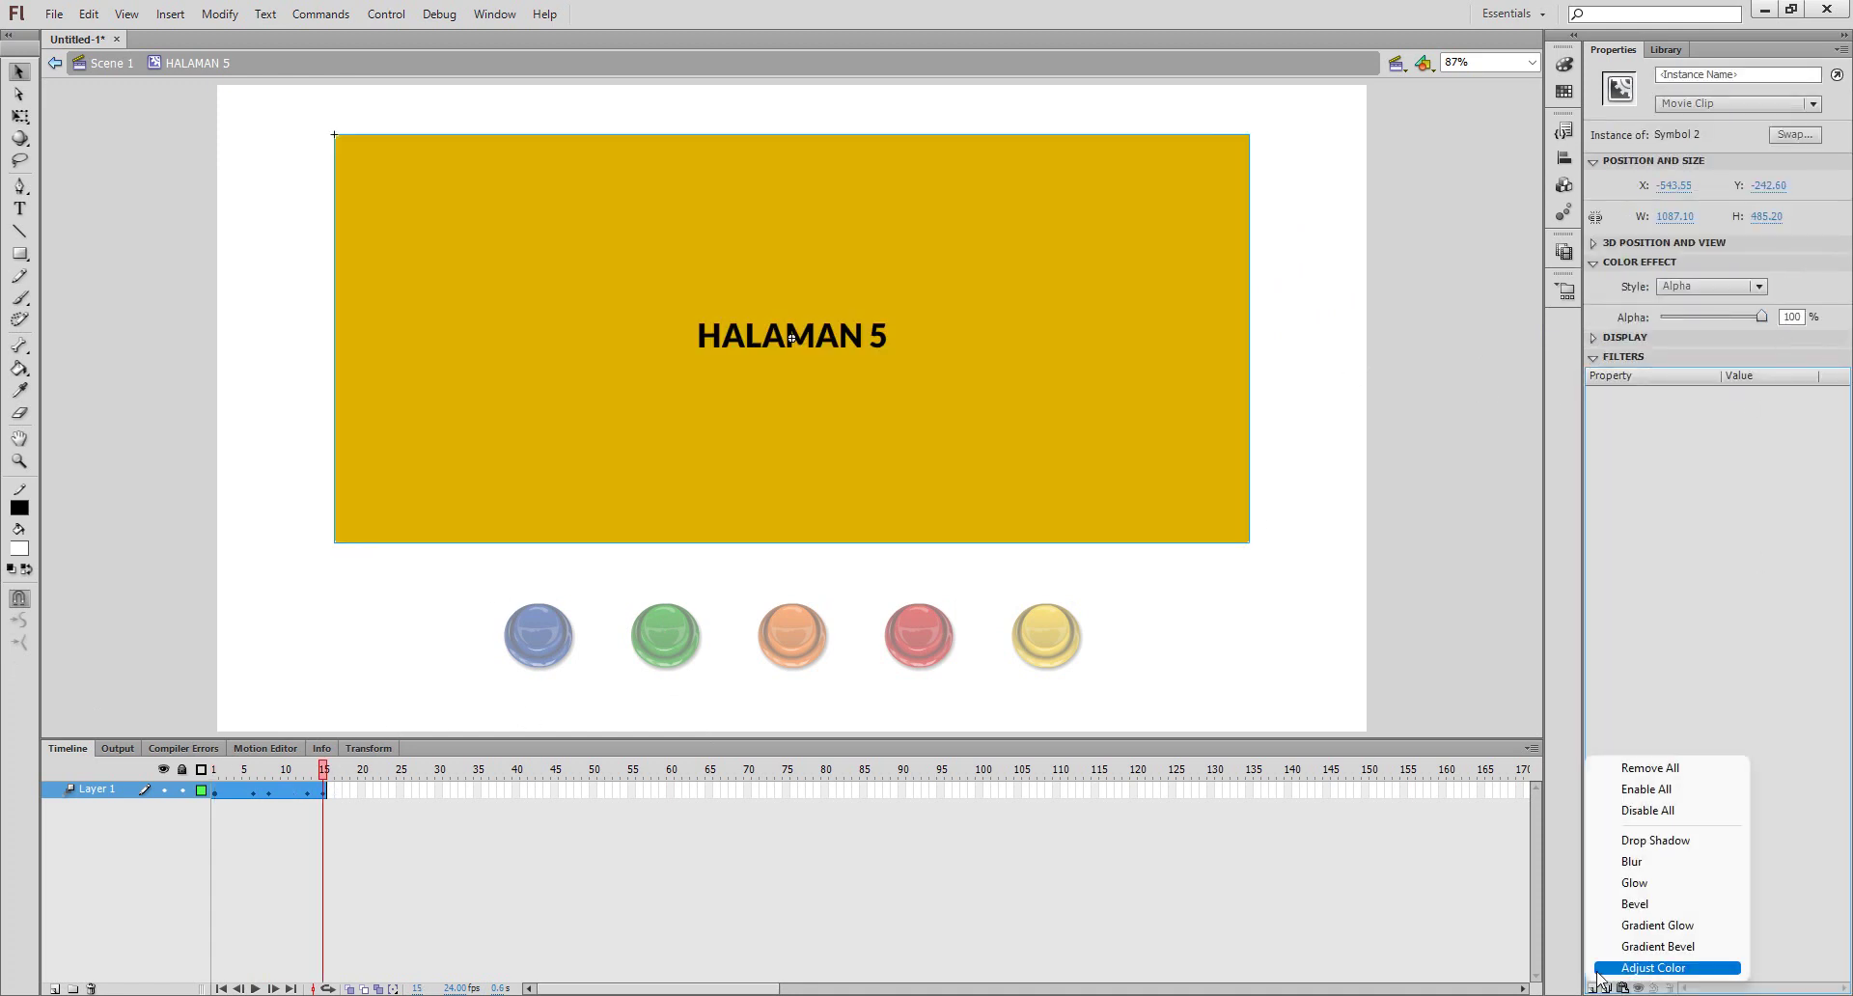
{"action": "left_click", "coordinate": [1641, 857]}
{"action": "left_click", "coordinate": [1765, 449]}
{"action": "left_click", "coordinate": [1766, 516]}
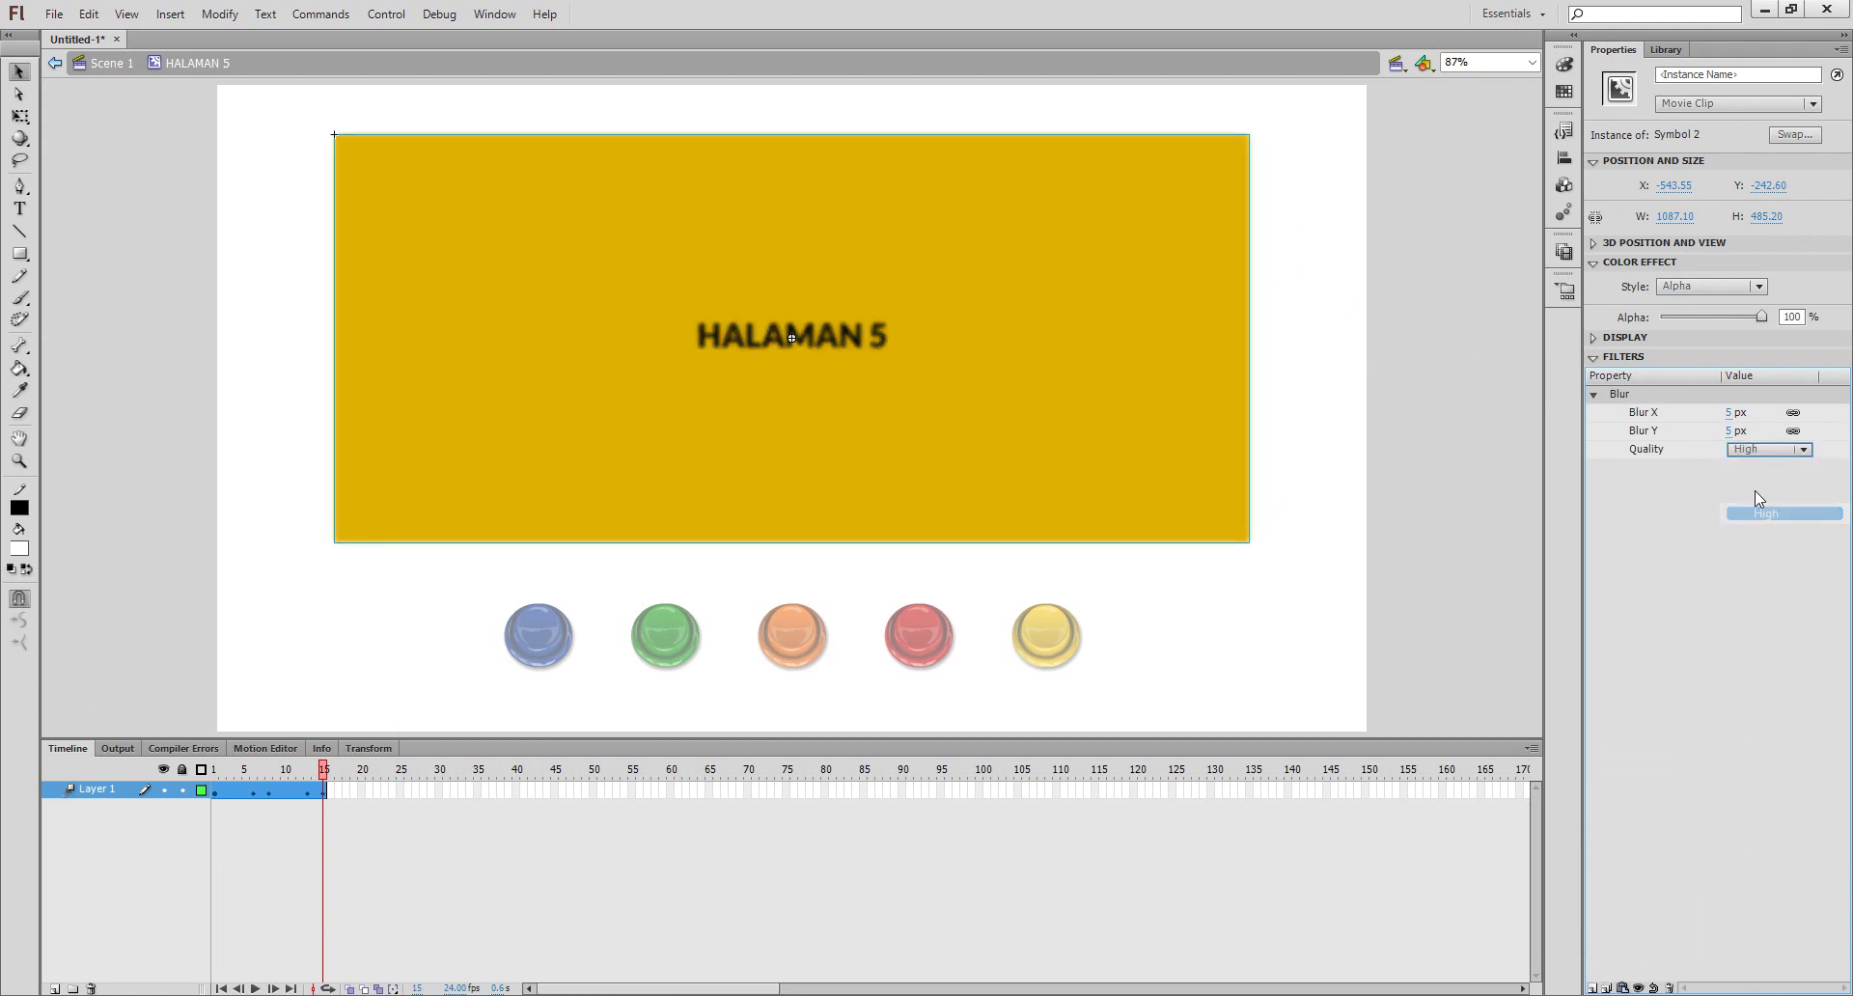
{"action": "left_click", "coordinate": [1728, 430]}
{"action": "key", "text": "Return"}
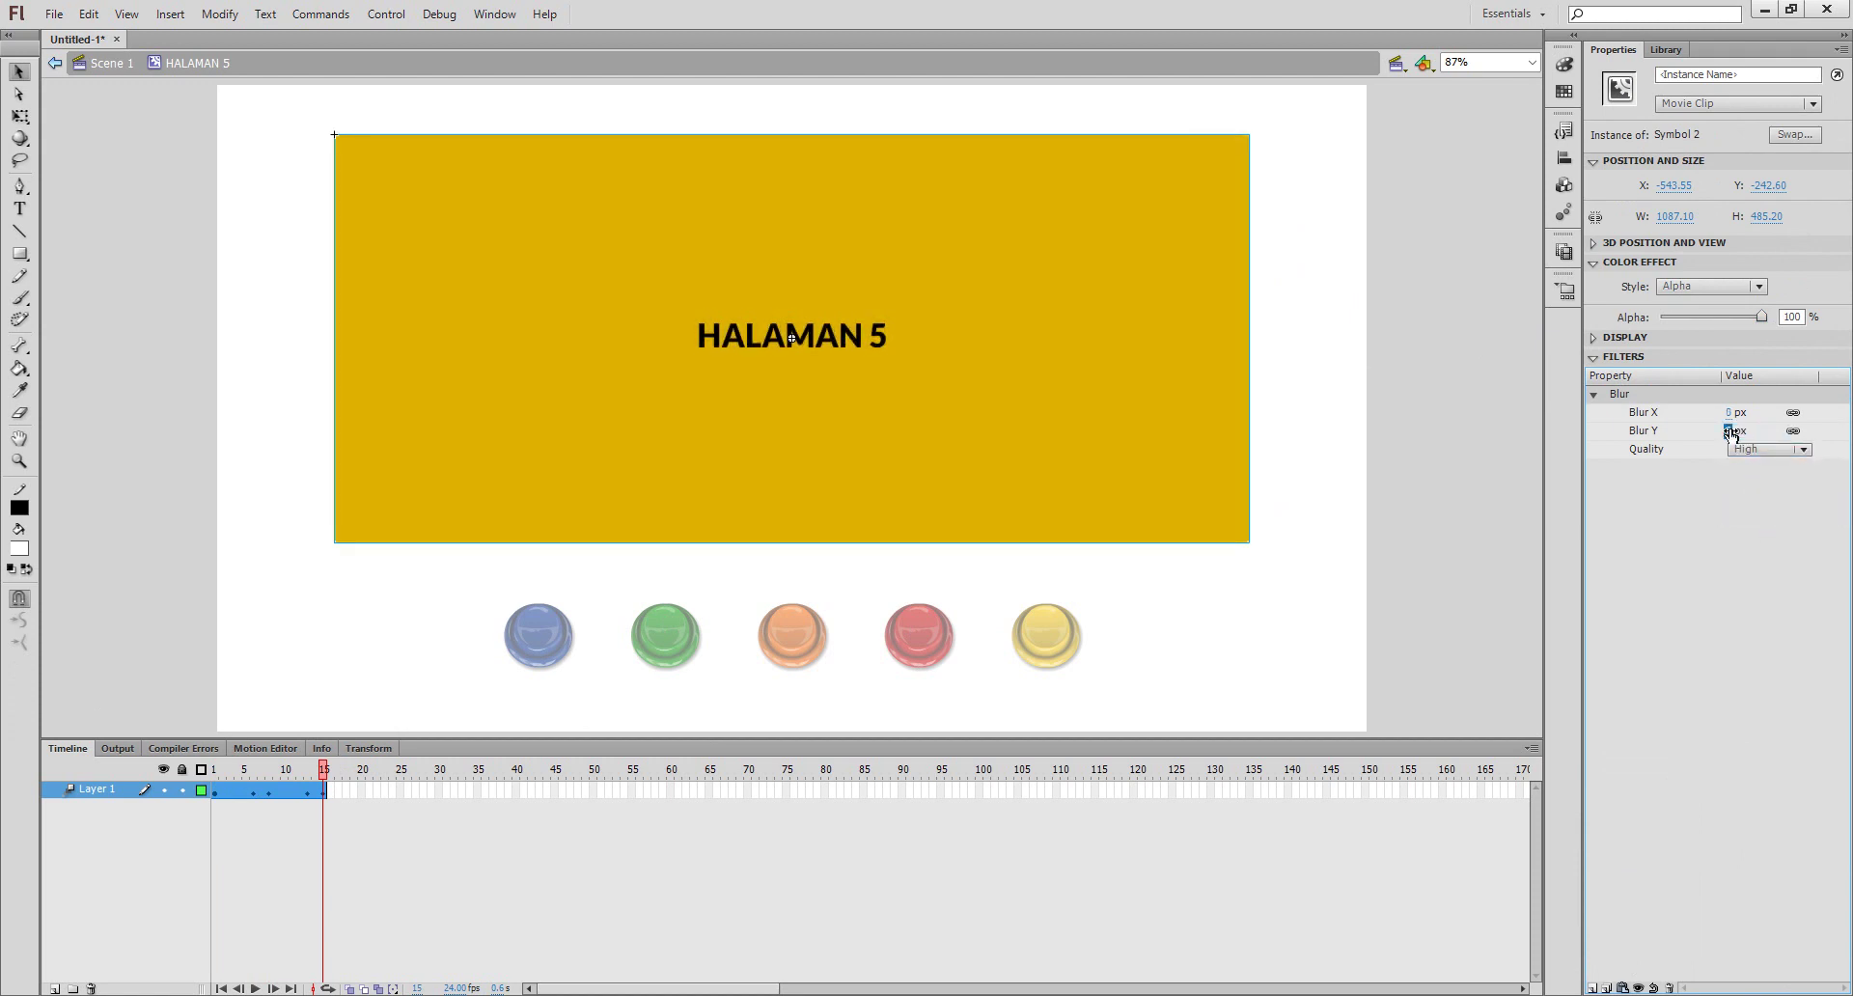
- Set the yellow page's blur to 20 px at frame 1 and return to Scene 1
{"action": "left_click", "coordinate": [214, 769]}
{"action": "left_click", "coordinate": [824, 346]}
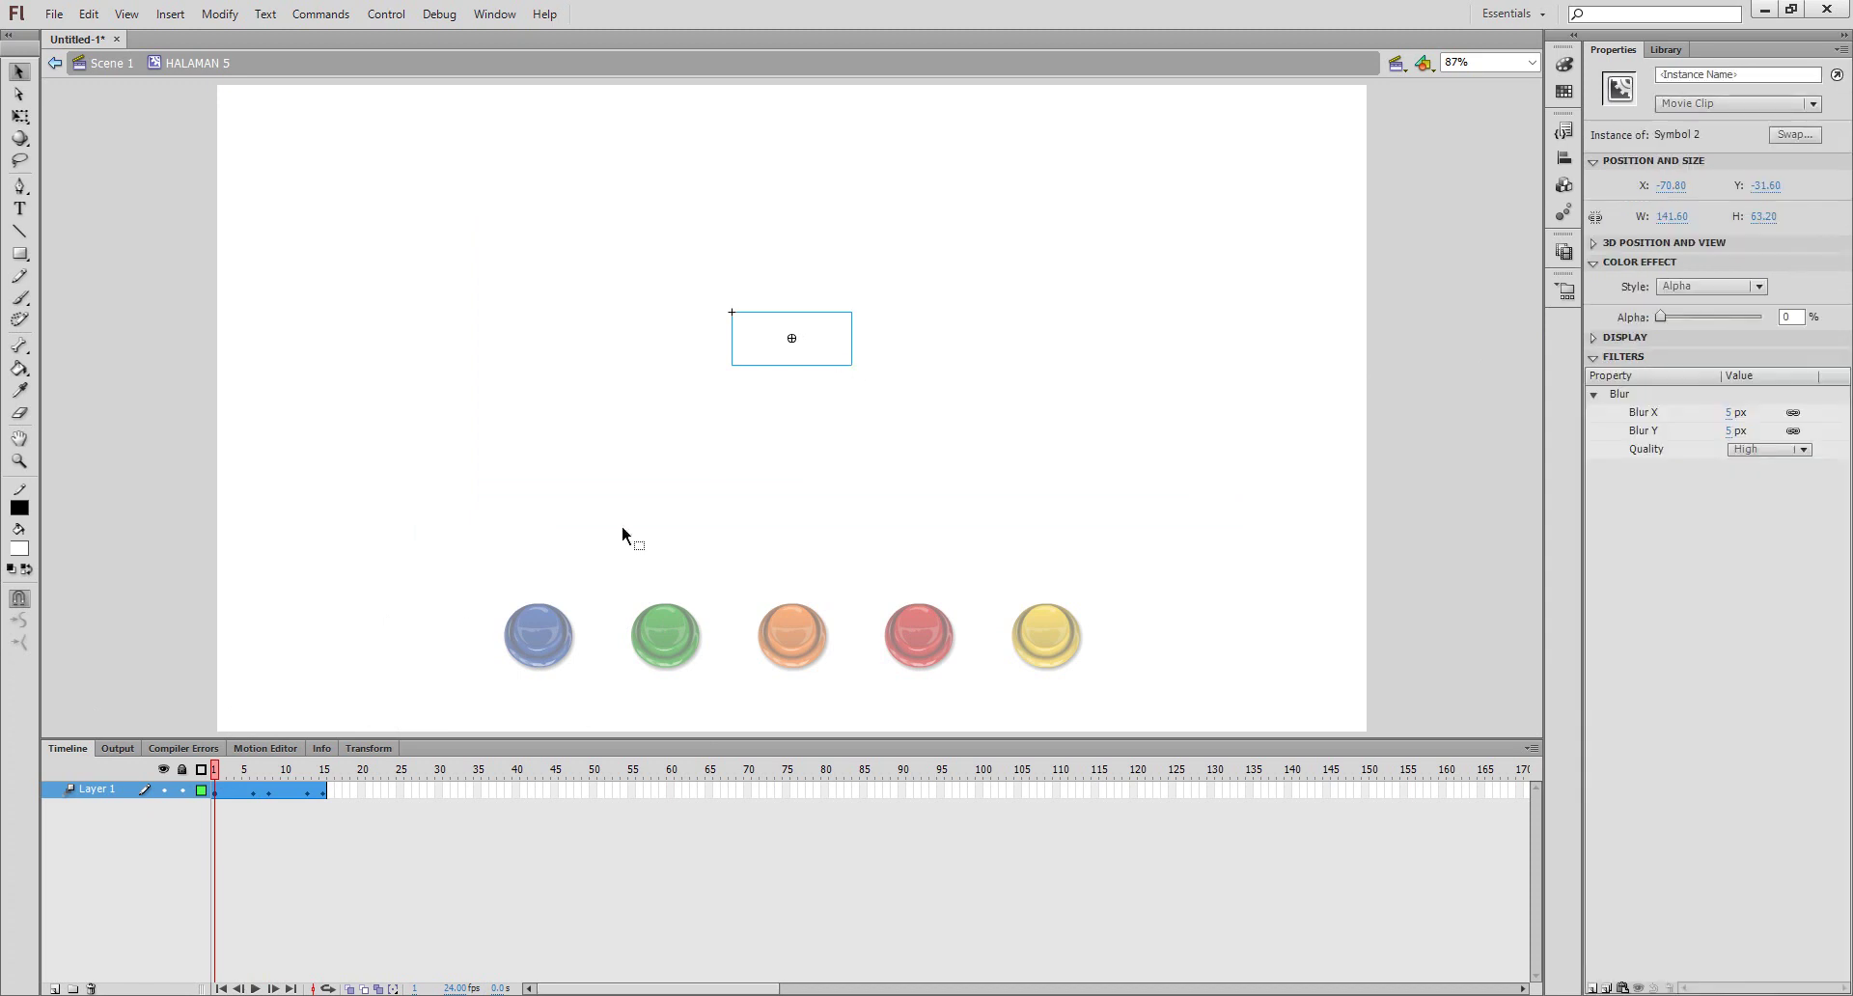
{"action": "left_click", "coordinate": [1729, 431]}
{"action": "type", "text": "20"}
{"action": "key", "text": "Return"}
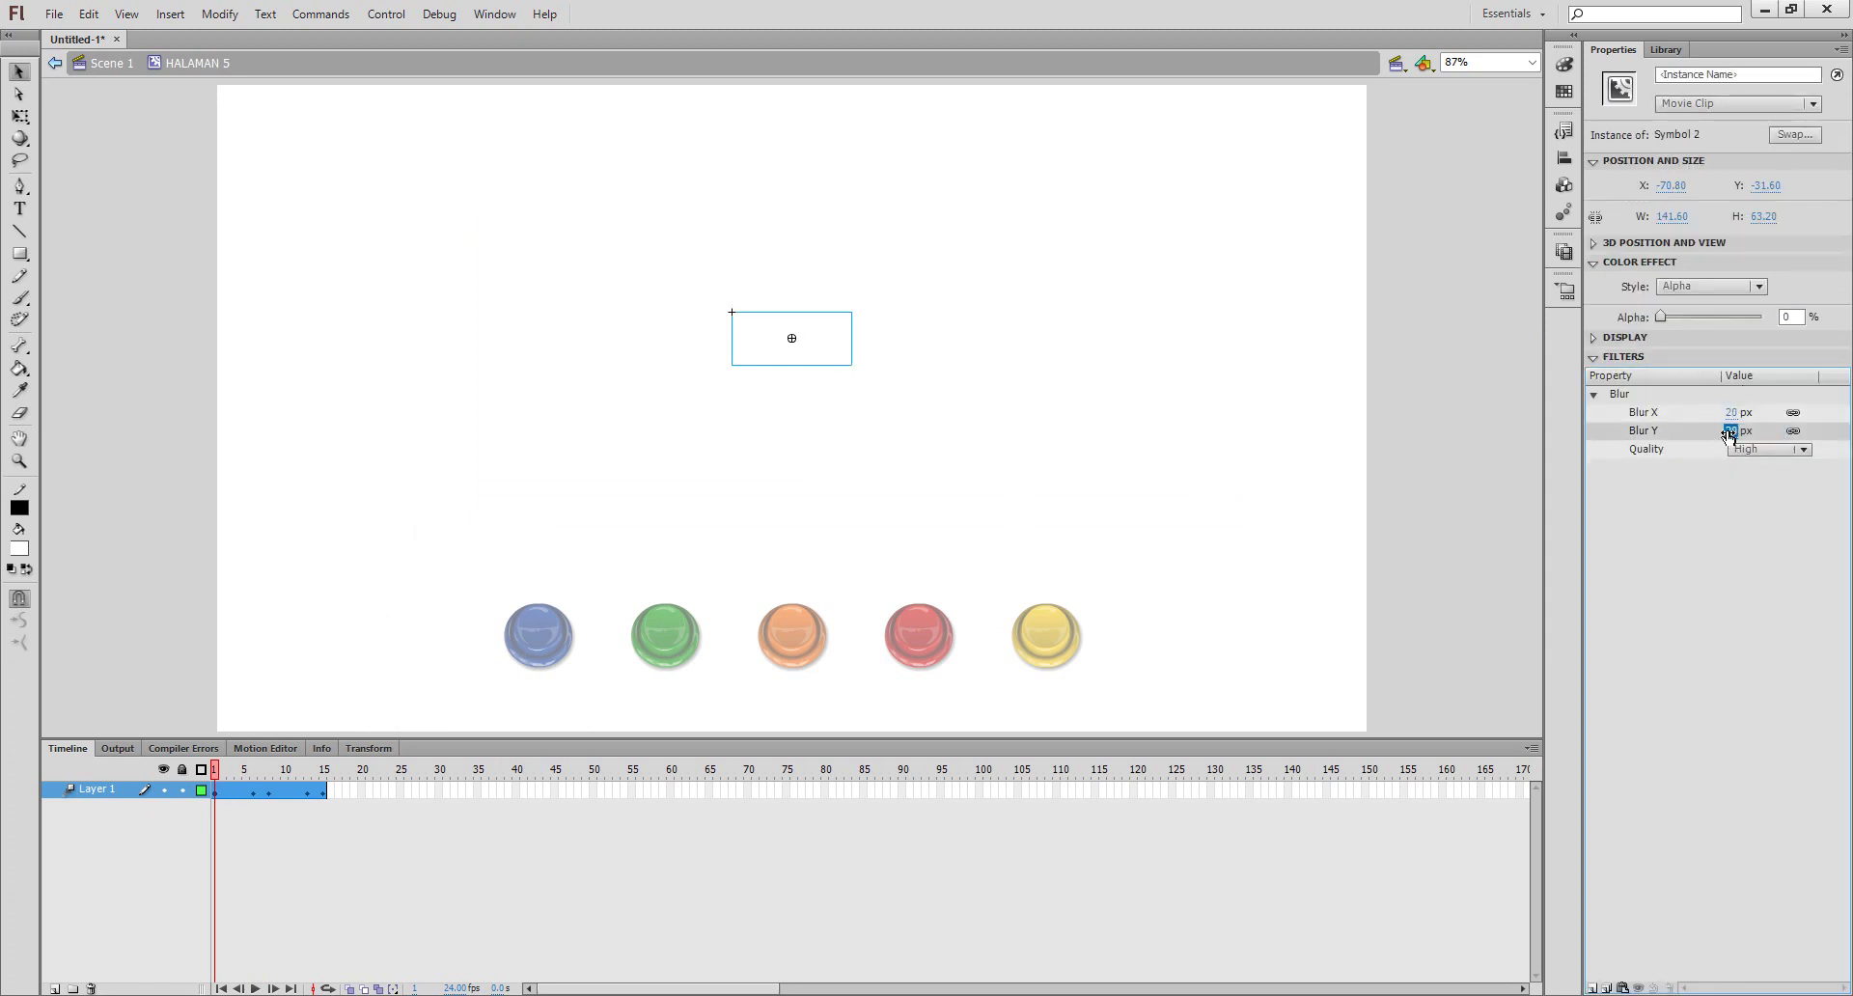
{"action": "key", "text": "Return"}
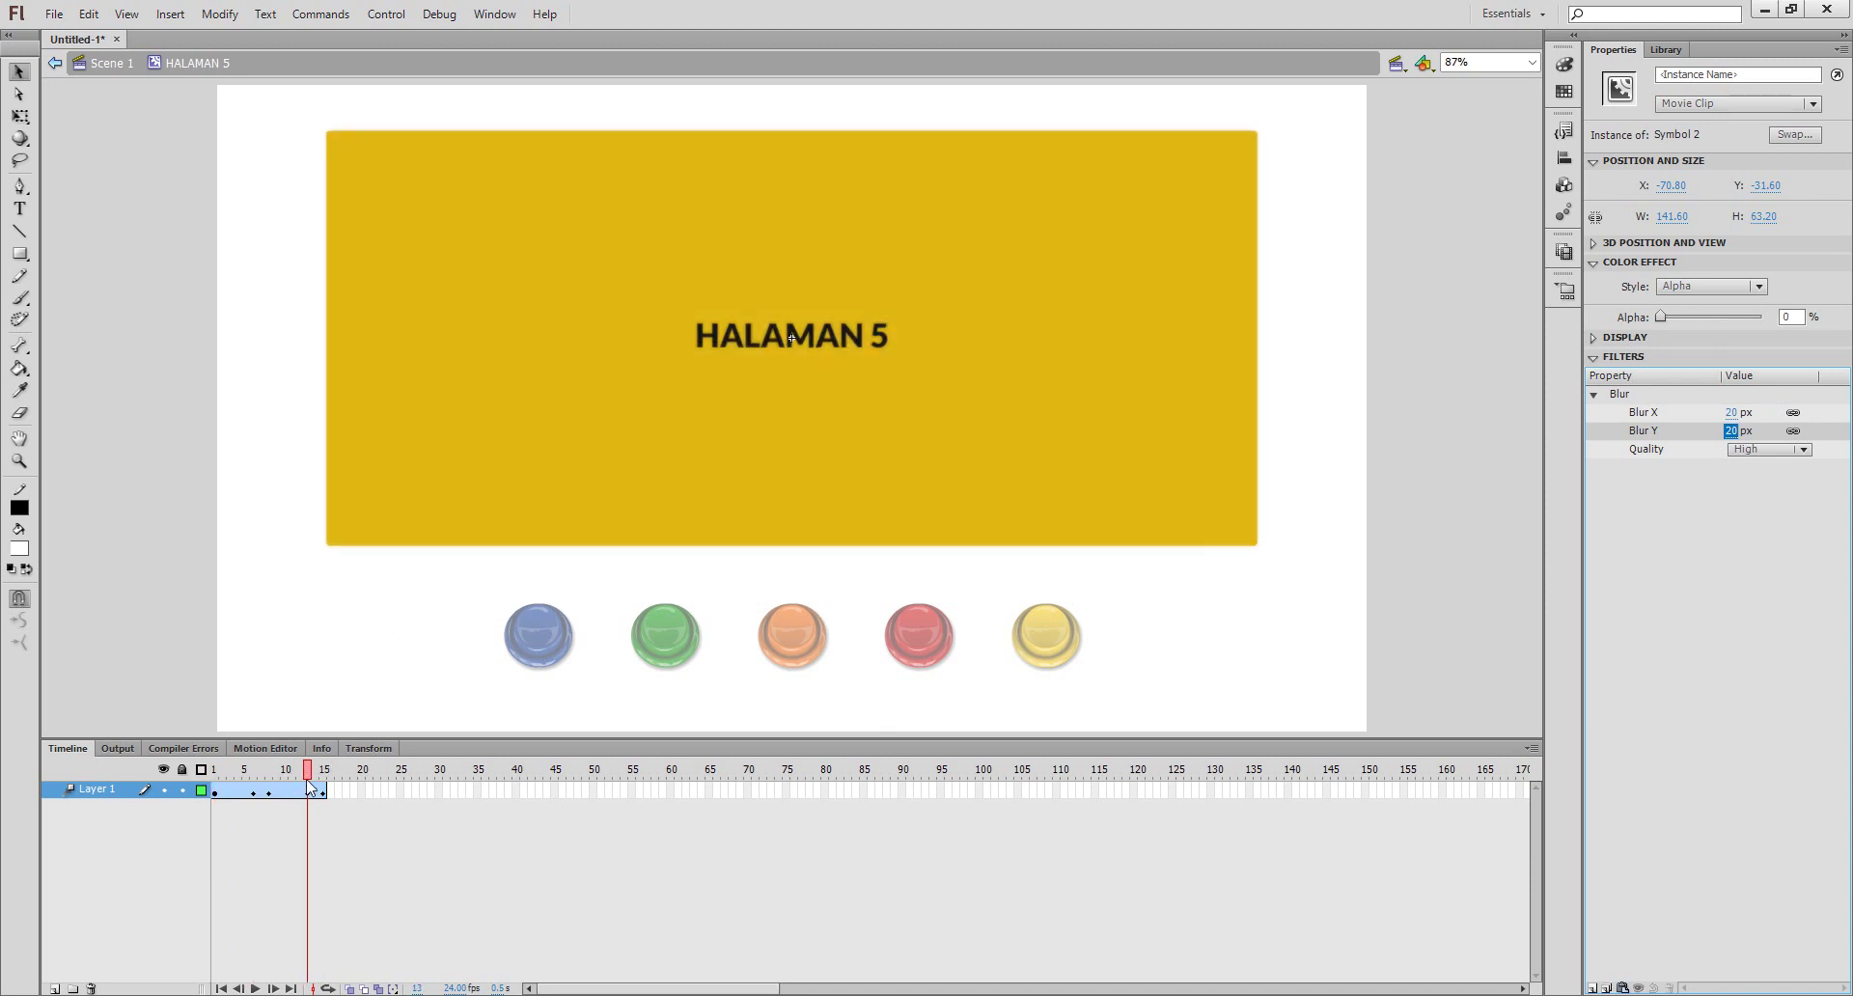
{"action": "double_click", "coordinate": [331, 521]}
{"action": "double_click", "coordinate": [328, 527]}
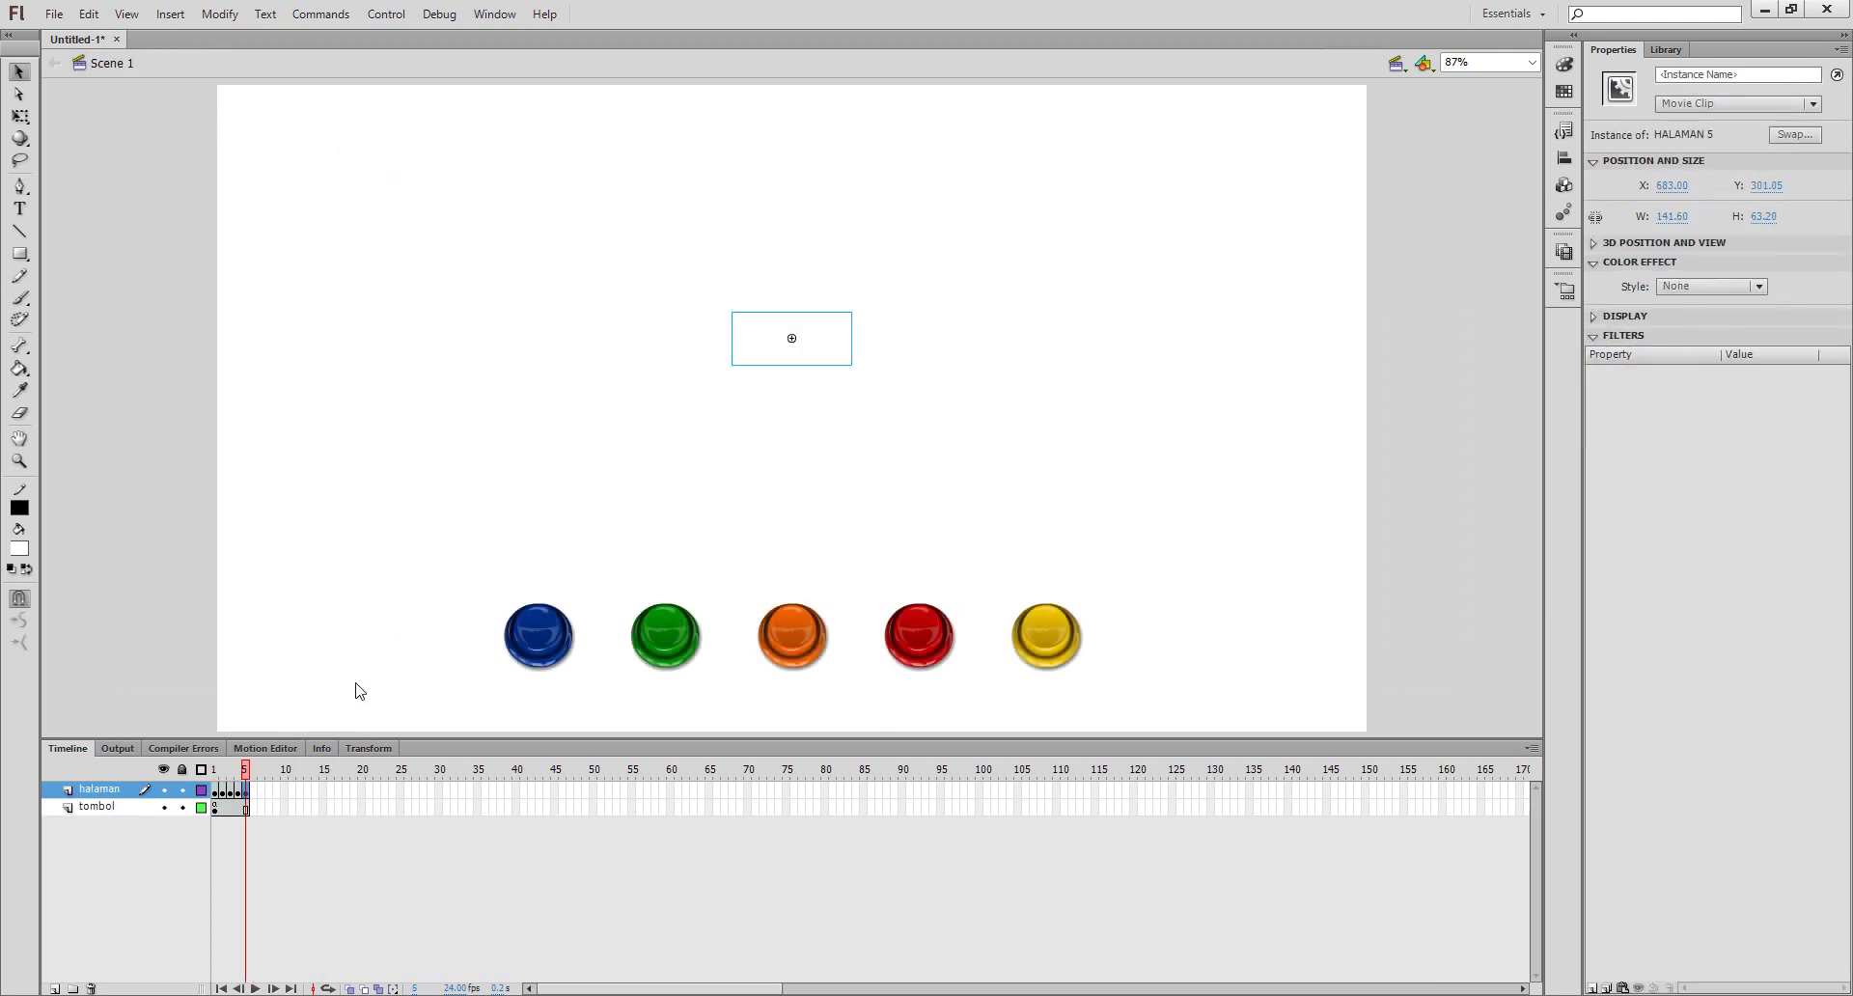
- Open the HALAMAN 4 movie clip from frame 4, extend Layer 1 to frame 20 and create a motion tween on it
{"action": "left_click", "coordinate": [241, 792]}
{"action": "left_click", "coordinate": [650, 496]}
{"action": "double_click", "coordinate": [656, 487]}
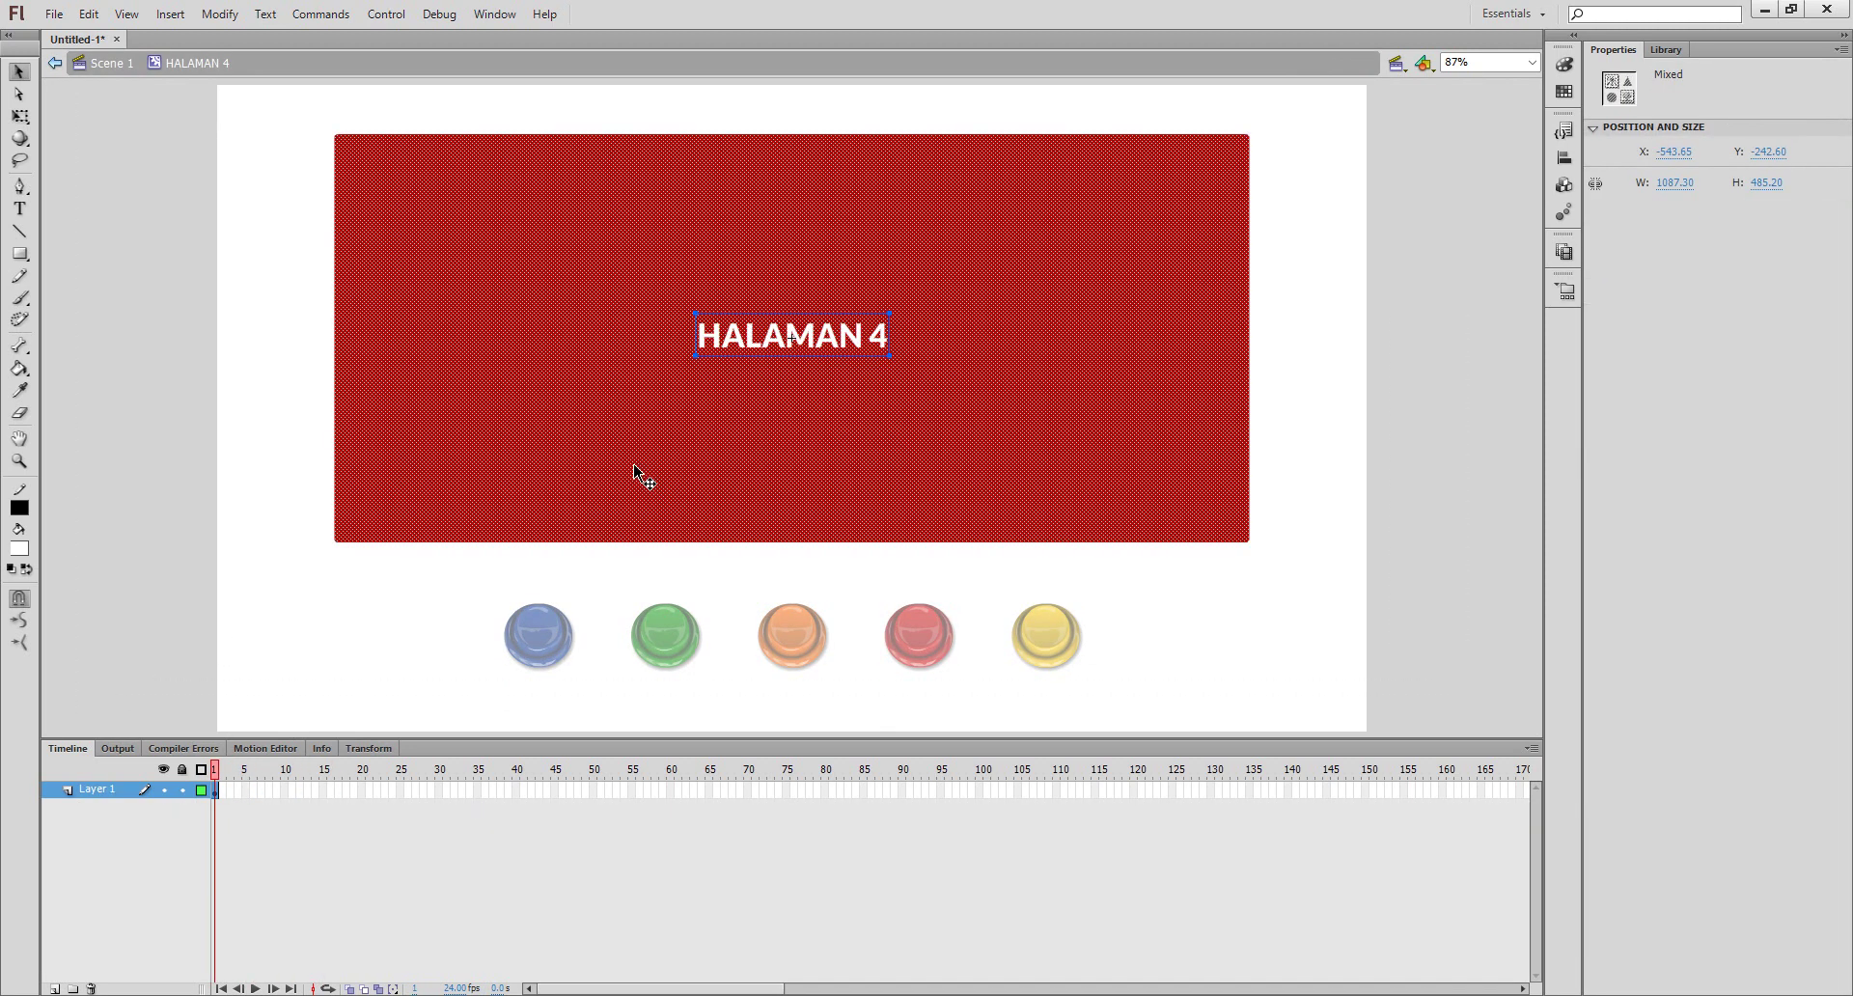
{"action": "right_click", "coordinate": [362, 790]}
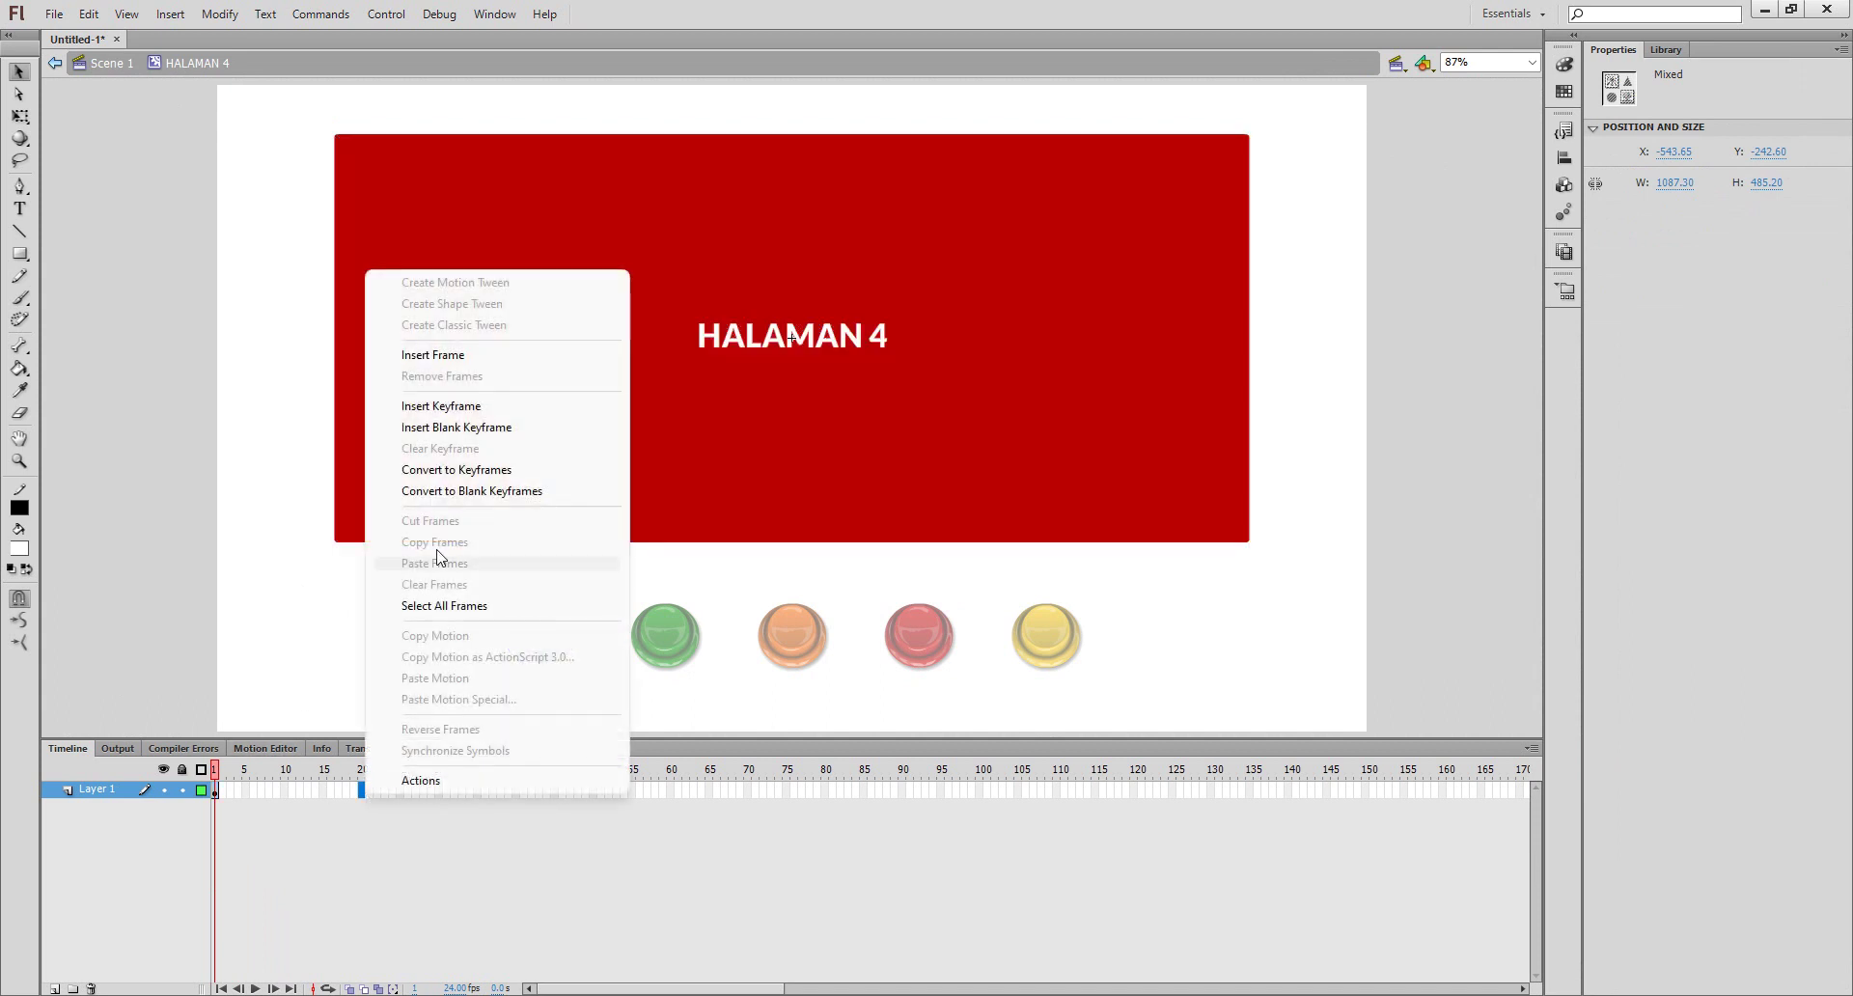
{"action": "left_click", "coordinate": [495, 355]}
{"action": "right_click", "coordinate": [338, 790]}
{"action": "left_click", "coordinate": [454, 281]}
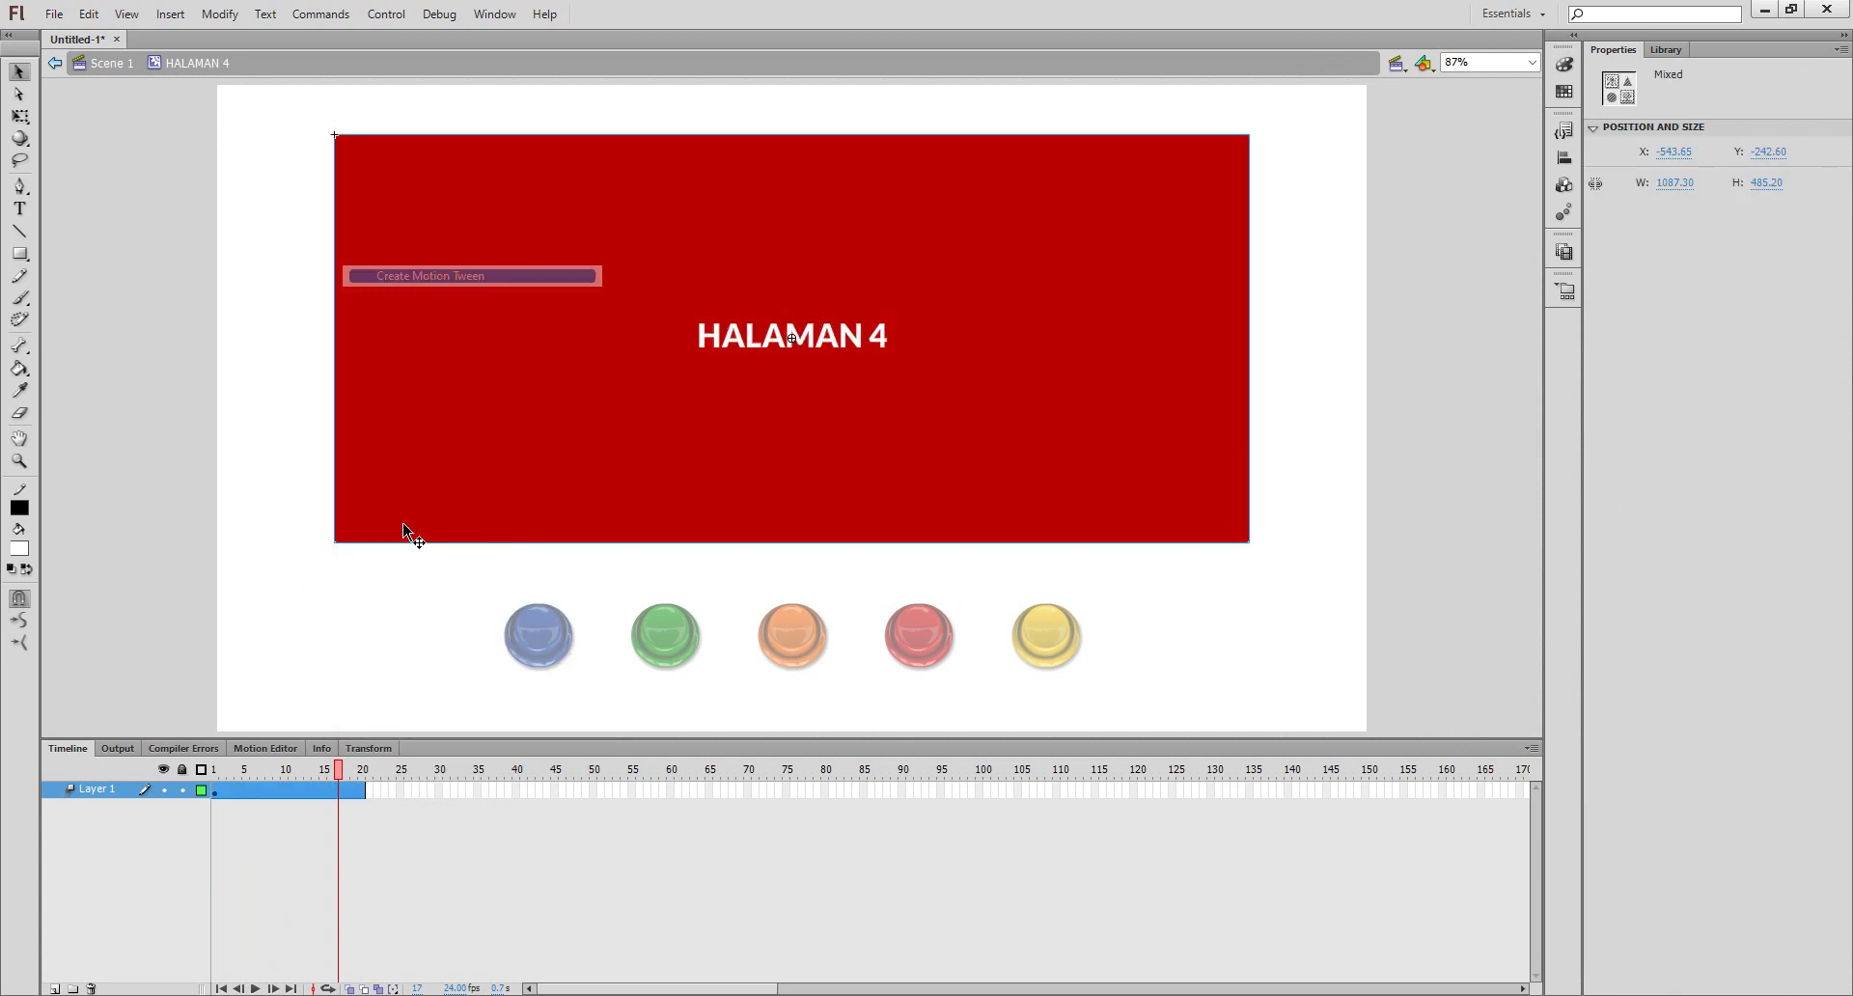
- Insert a keyframe for all properties at frame 20 of the HALAMAN 4 tween
{"action": "right_click", "coordinate": [363, 792]}
{"action": "left_click", "coordinate": [363, 792]}
{"action": "right_click", "coordinate": [363, 792]}
{"action": "mouse_move", "coordinate": [591, 366]}
{"action": "left_click", "coordinate": [689, 487]}
- Enlarge the red page slightly to about 1117 x 499 px at frame 15 of the HALAMAN 4 tween
{"action": "left_click", "coordinate": [324, 790]}
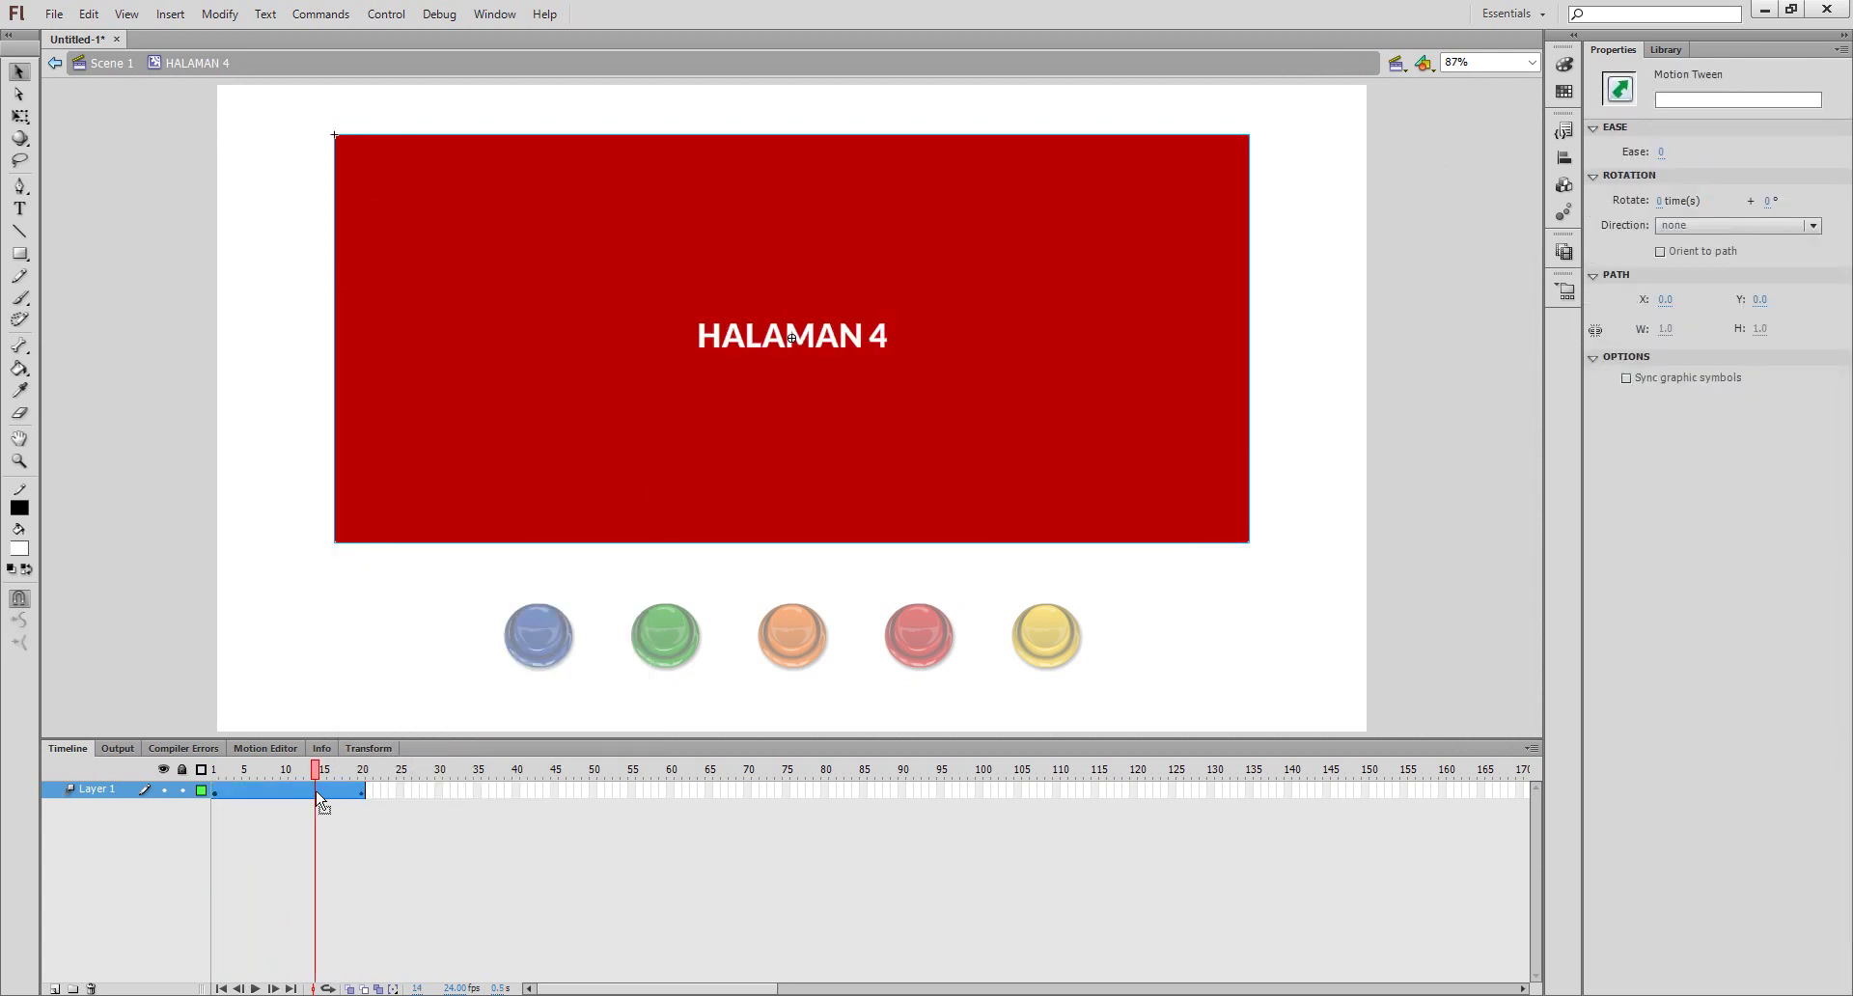
{"action": "left_click", "coordinate": [820, 543]}
{"action": "key", "text": "q"}
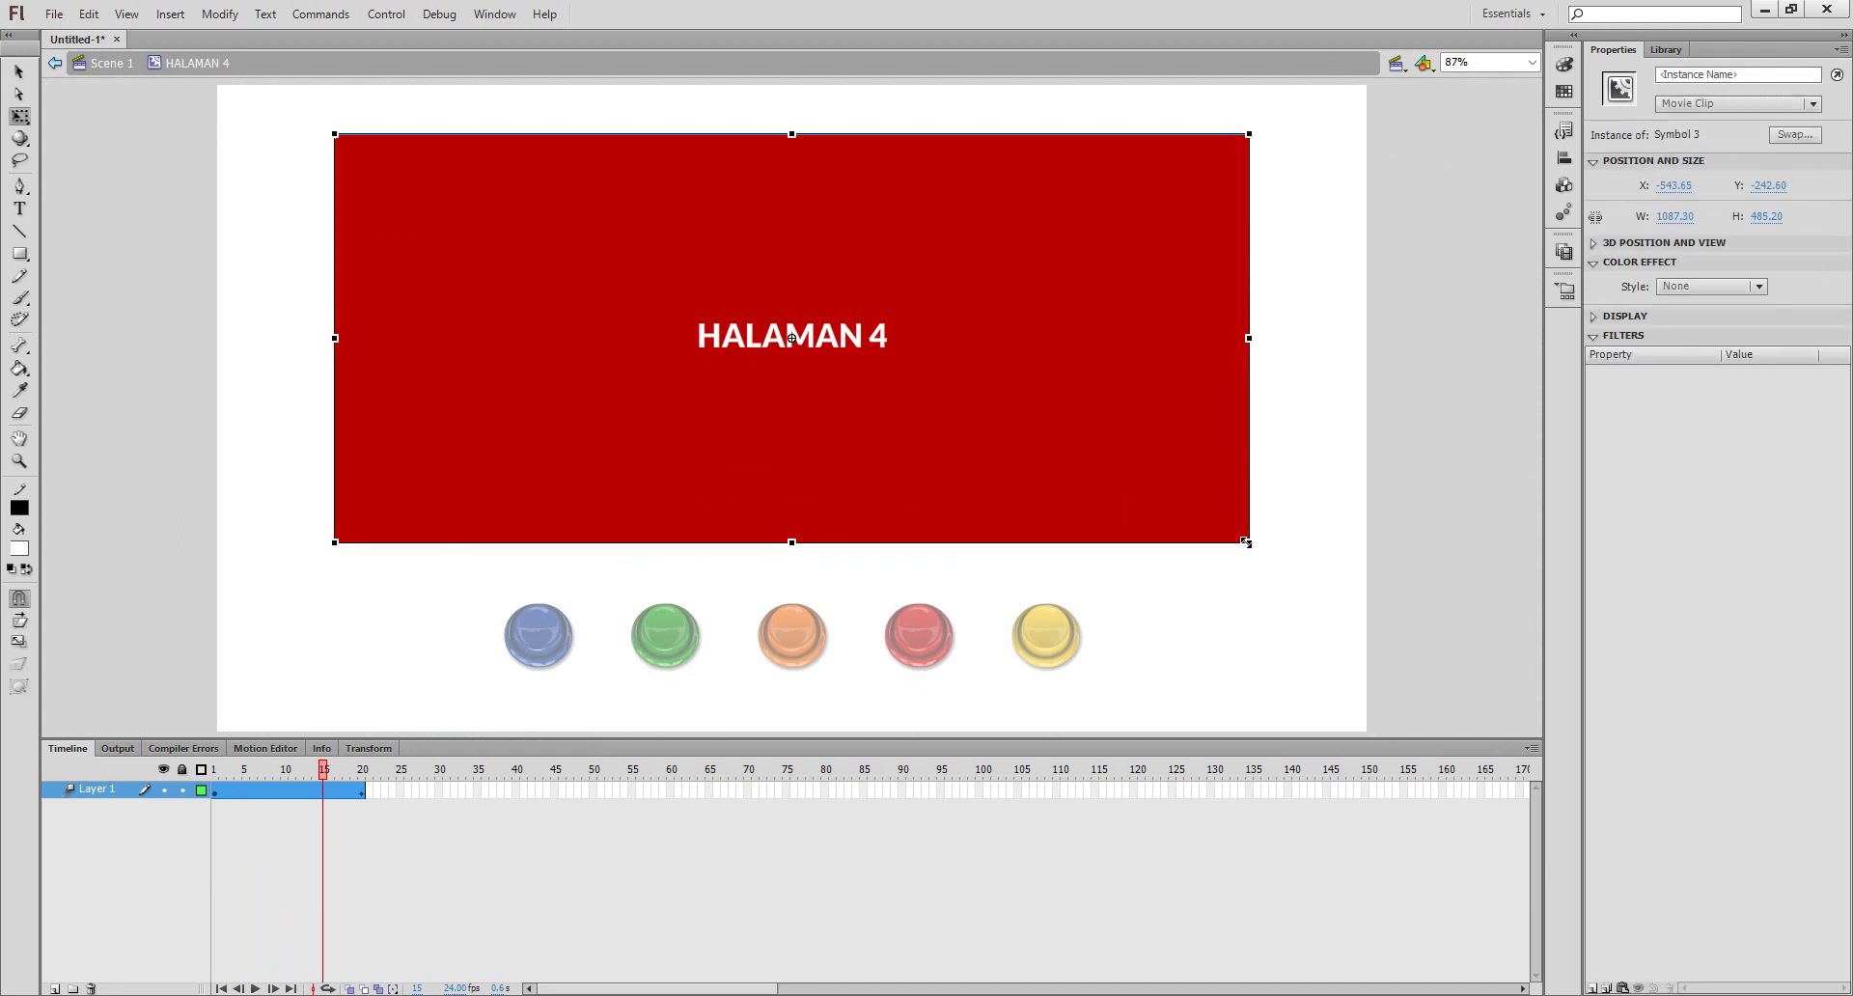
{"action": "left_click_drag", "start_coordinate": [1246, 543], "coordinate": [1261, 547]}
- Resize the red page at frames 10, 6 and 1, reducing it to about 126 x 56 px at frame 1
{"action": "left_click", "coordinate": [284, 789]}
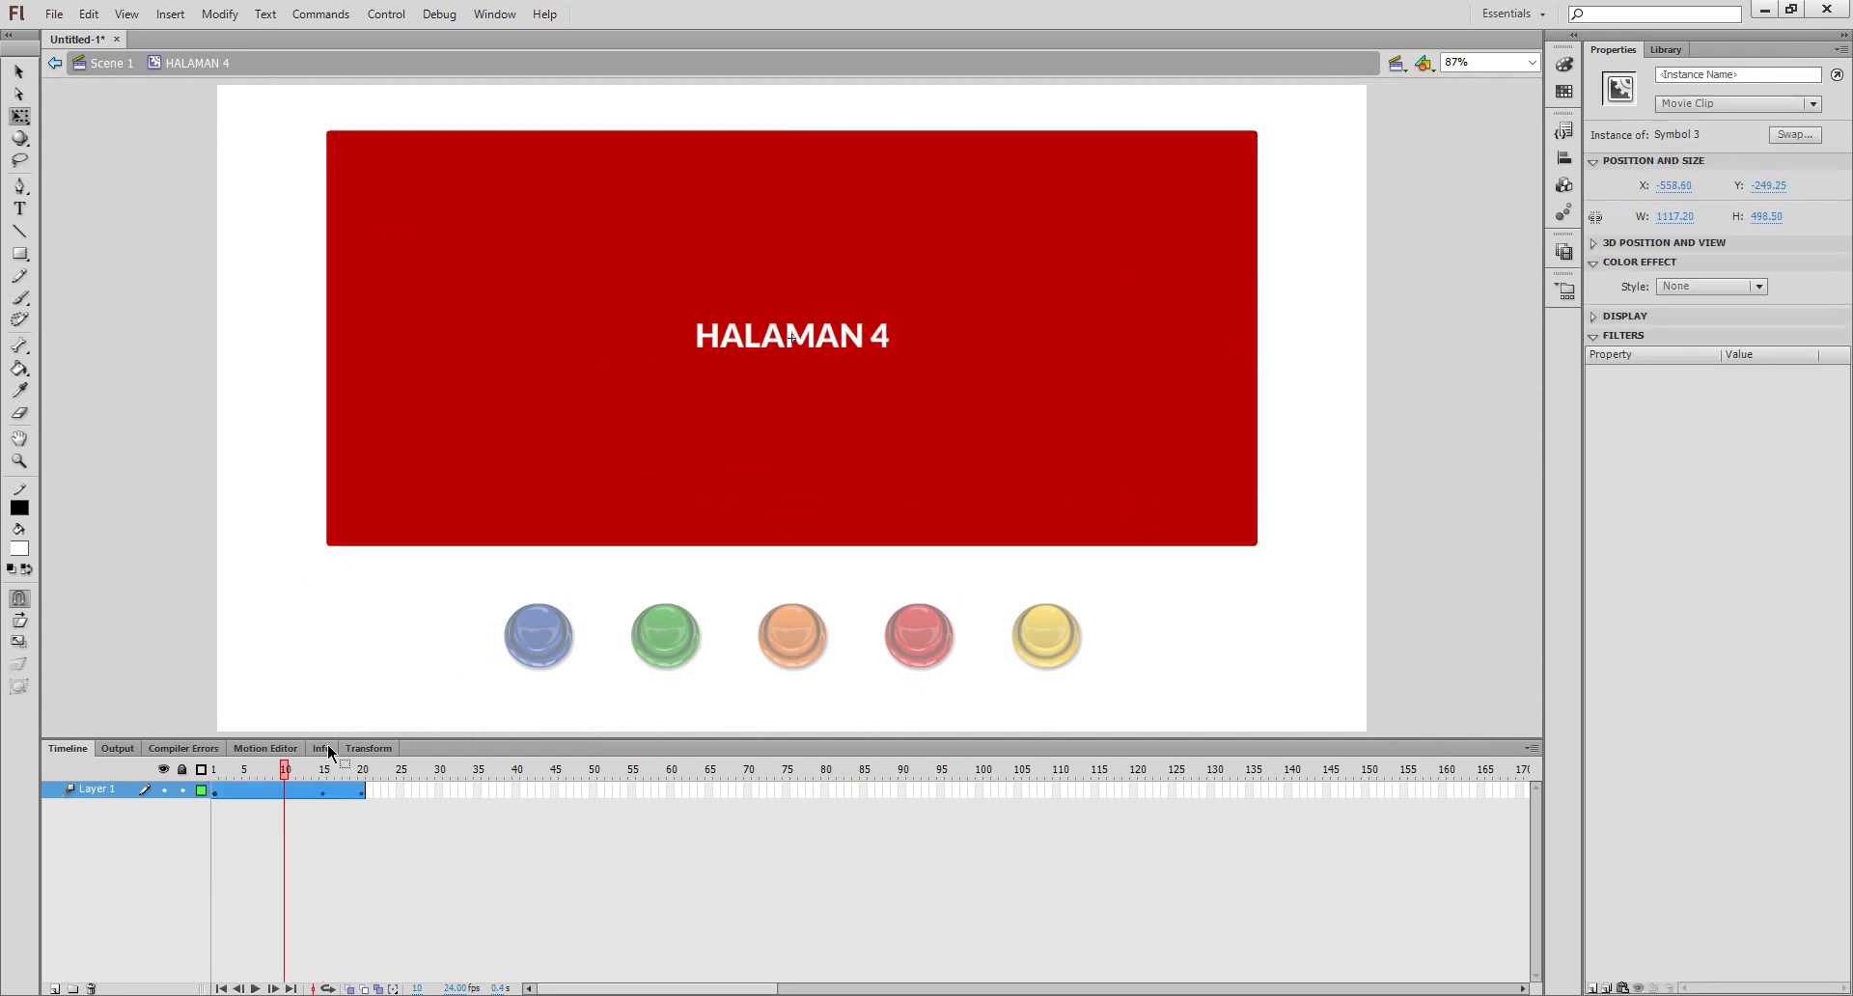
{"action": "left_click_drag", "start_coordinate": [1257, 545], "coordinate": [954, 367]}
{"action": "left_click", "coordinate": [253, 789]}
{"action": "left_click", "coordinate": [214, 790]}
- Set the red page's alpha to 0% at frame 1 and to 100% at frame 20
{"action": "key", "text": "v"}
{"action": "left_click", "coordinate": [1711, 286]}
{"action": "left_click", "coordinate": [1693, 388]}
{"action": "left_click_drag", "start_coordinate": [1758, 317], "coordinate": [1574, 338]}
{"action": "left_click_drag", "start_coordinate": [304, 769], "coordinate": [362, 769]}
{"action": "left_click", "coordinate": [807, 370]}
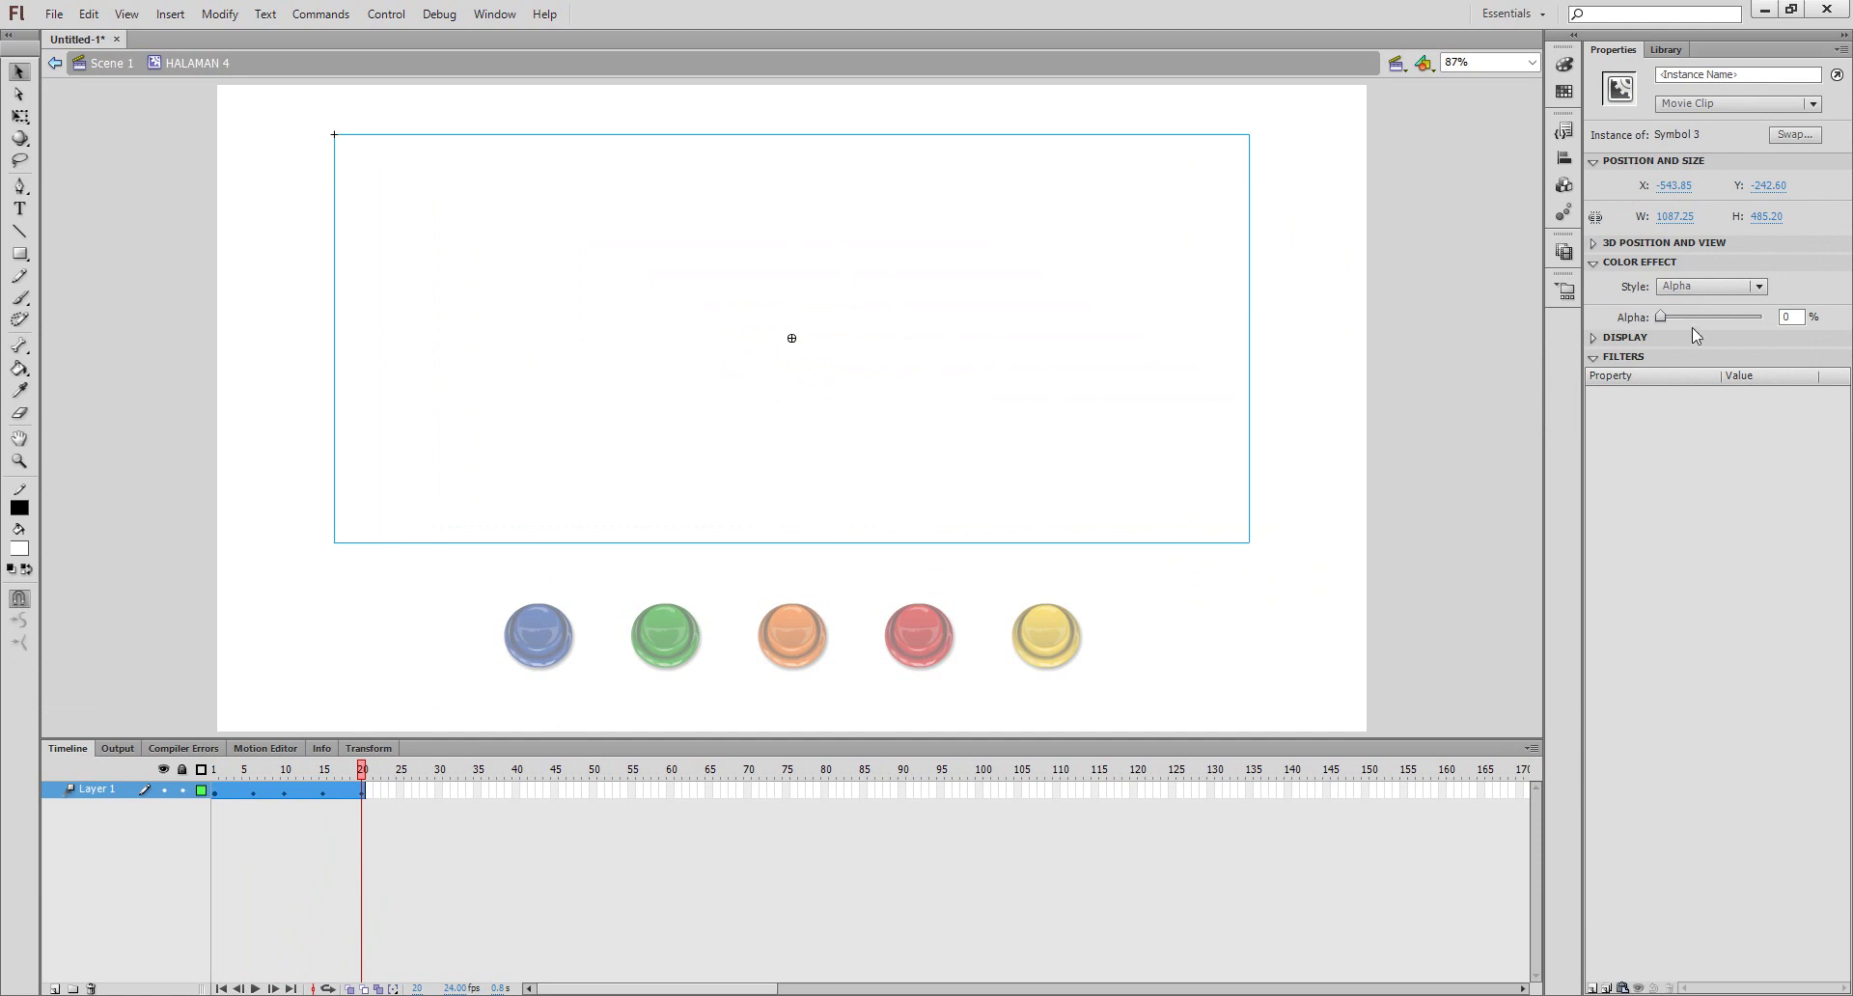
{"action": "left_click_drag", "start_coordinate": [1737, 318], "coordinate": [1814, 324]}
- Add a Blur filter to the red page at frame 20 with High quality and a blur of 0 px
{"action": "left_click", "coordinate": [1592, 986]}
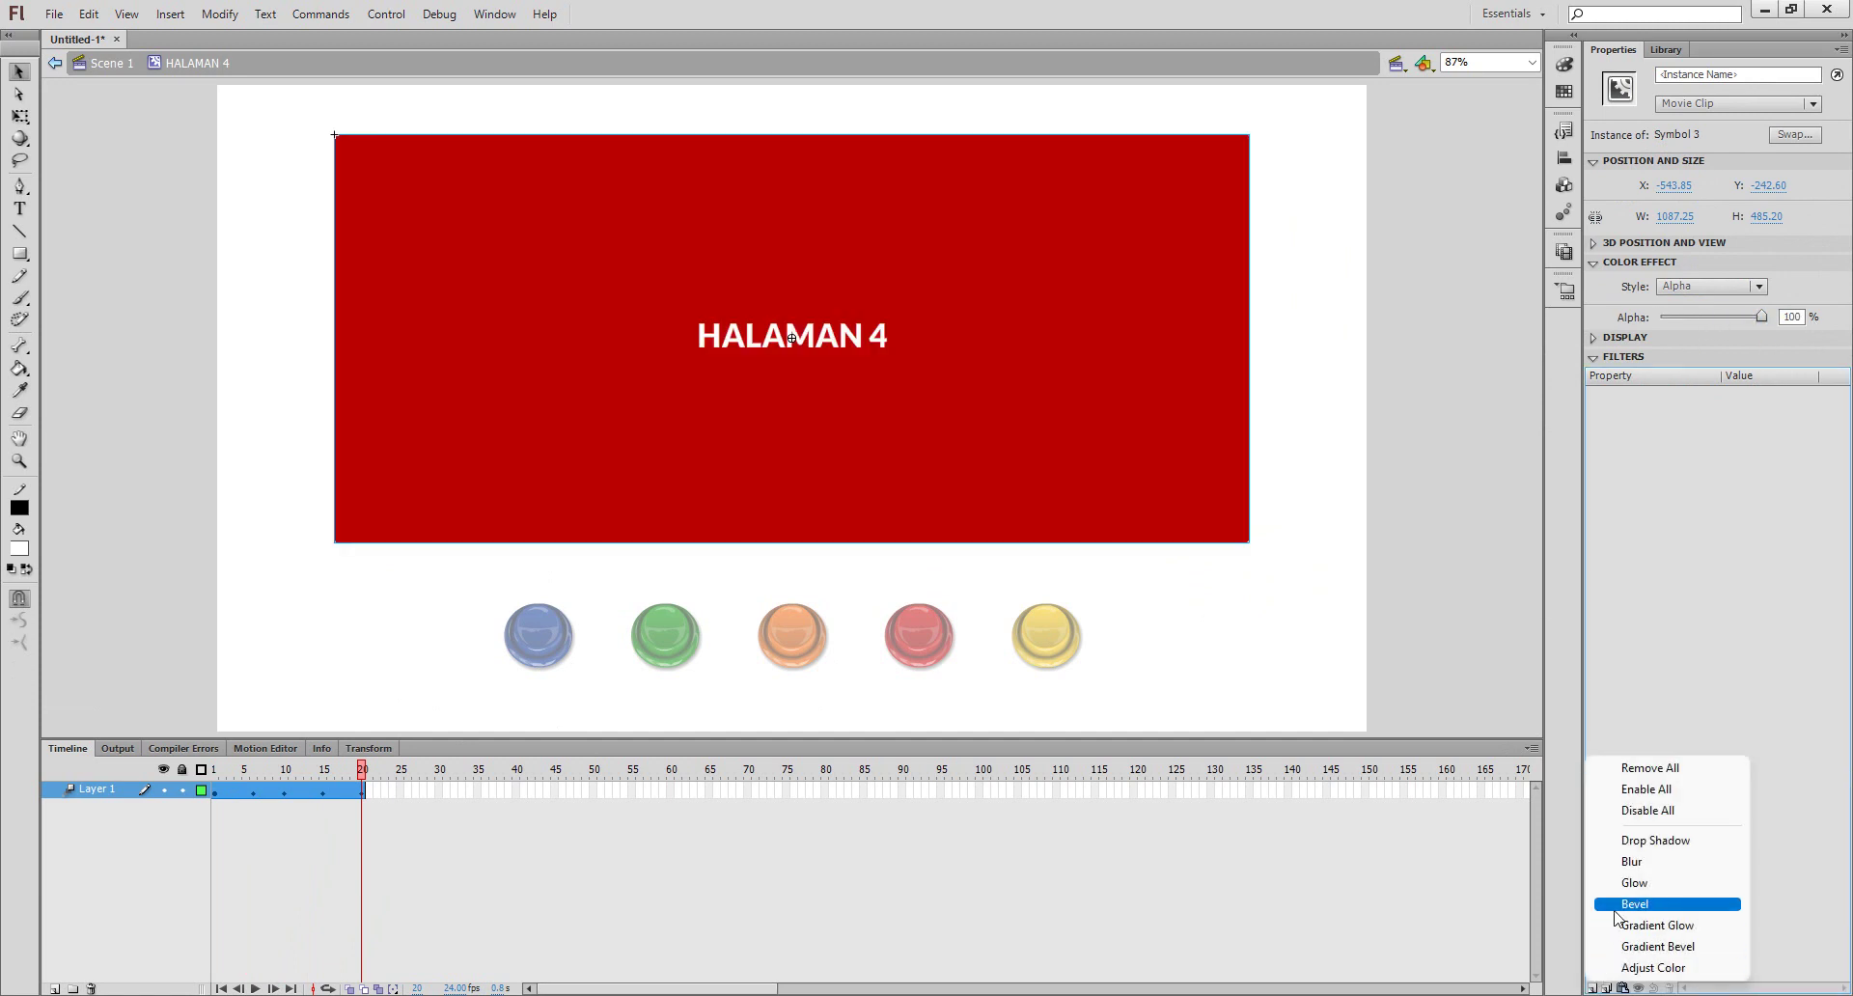
{"action": "left_click", "coordinate": [1660, 844]}
{"action": "left_click", "coordinate": [1755, 452]}
{"action": "left_click", "coordinate": [1742, 512]}
{"action": "left_click", "coordinate": [1734, 434]}
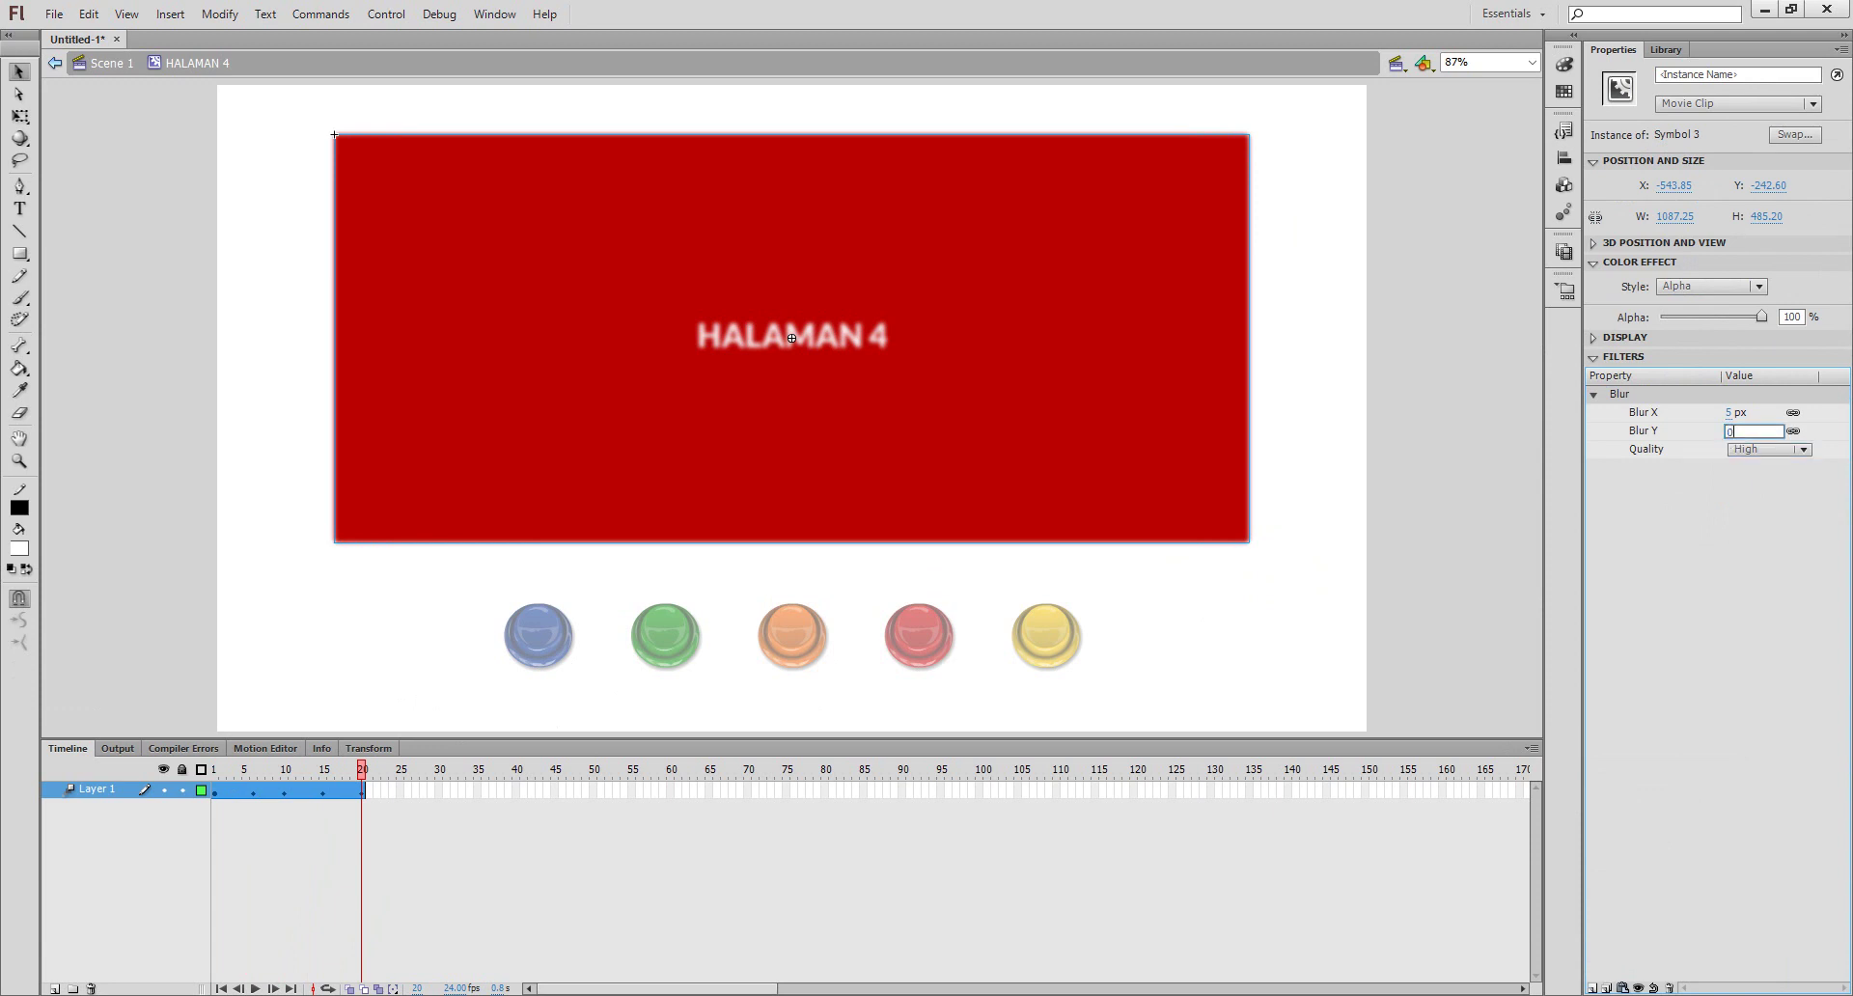
{"action": "key", "text": "Return"}
- Set the red page's blur to 20 px at frame 1
{"action": "left_click_drag", "start_coordinate": [304, 772], "coordinate": [214, 772]}
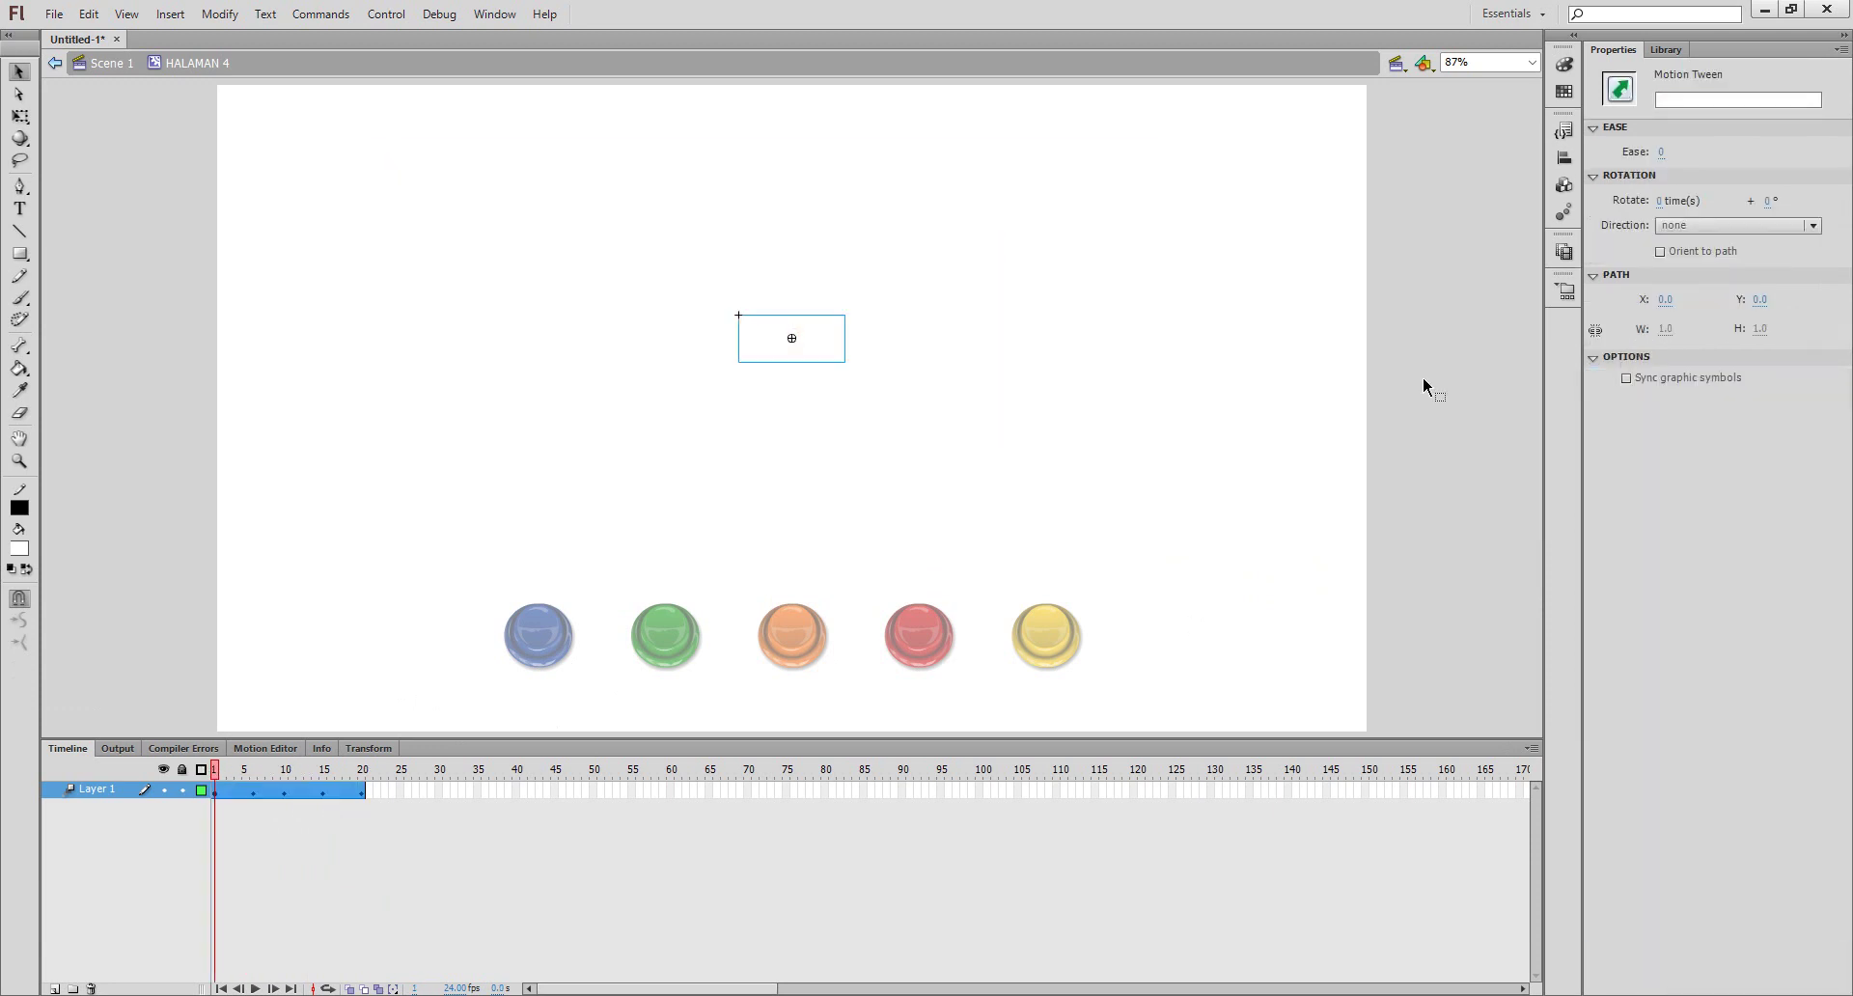
{"action": "left_click", "coordinate": [758, 354]}
{"action": "left_click", "coordinate": [1730, 412]}
{"action": "type", "text": "30"}
{"action": "key", "text": "Return"}
{"action": "left_click", "coordinate": [1732, 413]}
{"action": "key", "text": "Return"}
{"action": "left_click", "coordinate": [1732, 413]}
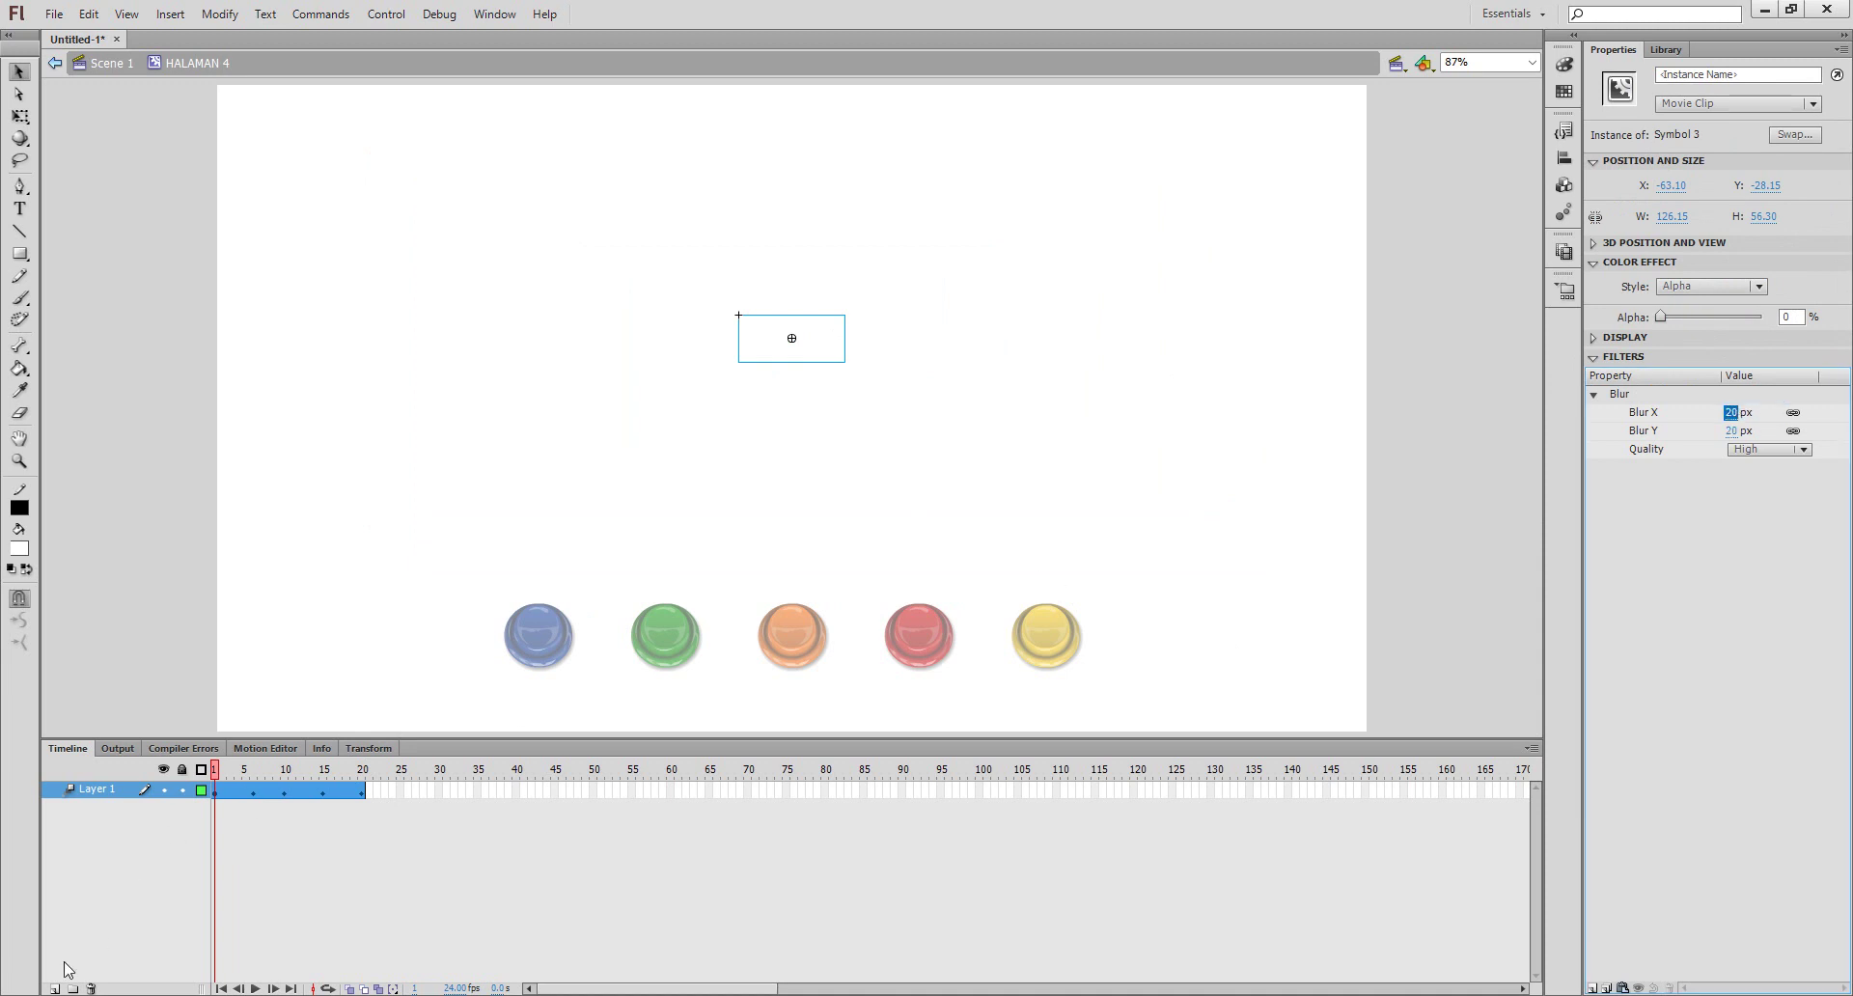
- Add a new layer to HALAMAN 4 with a keyframe at frame 20 and script a stop action on it
{"action": "left_click", "coordinate": [54, 988]}
{"action": "right_click", "coordinate": [362, 793]}
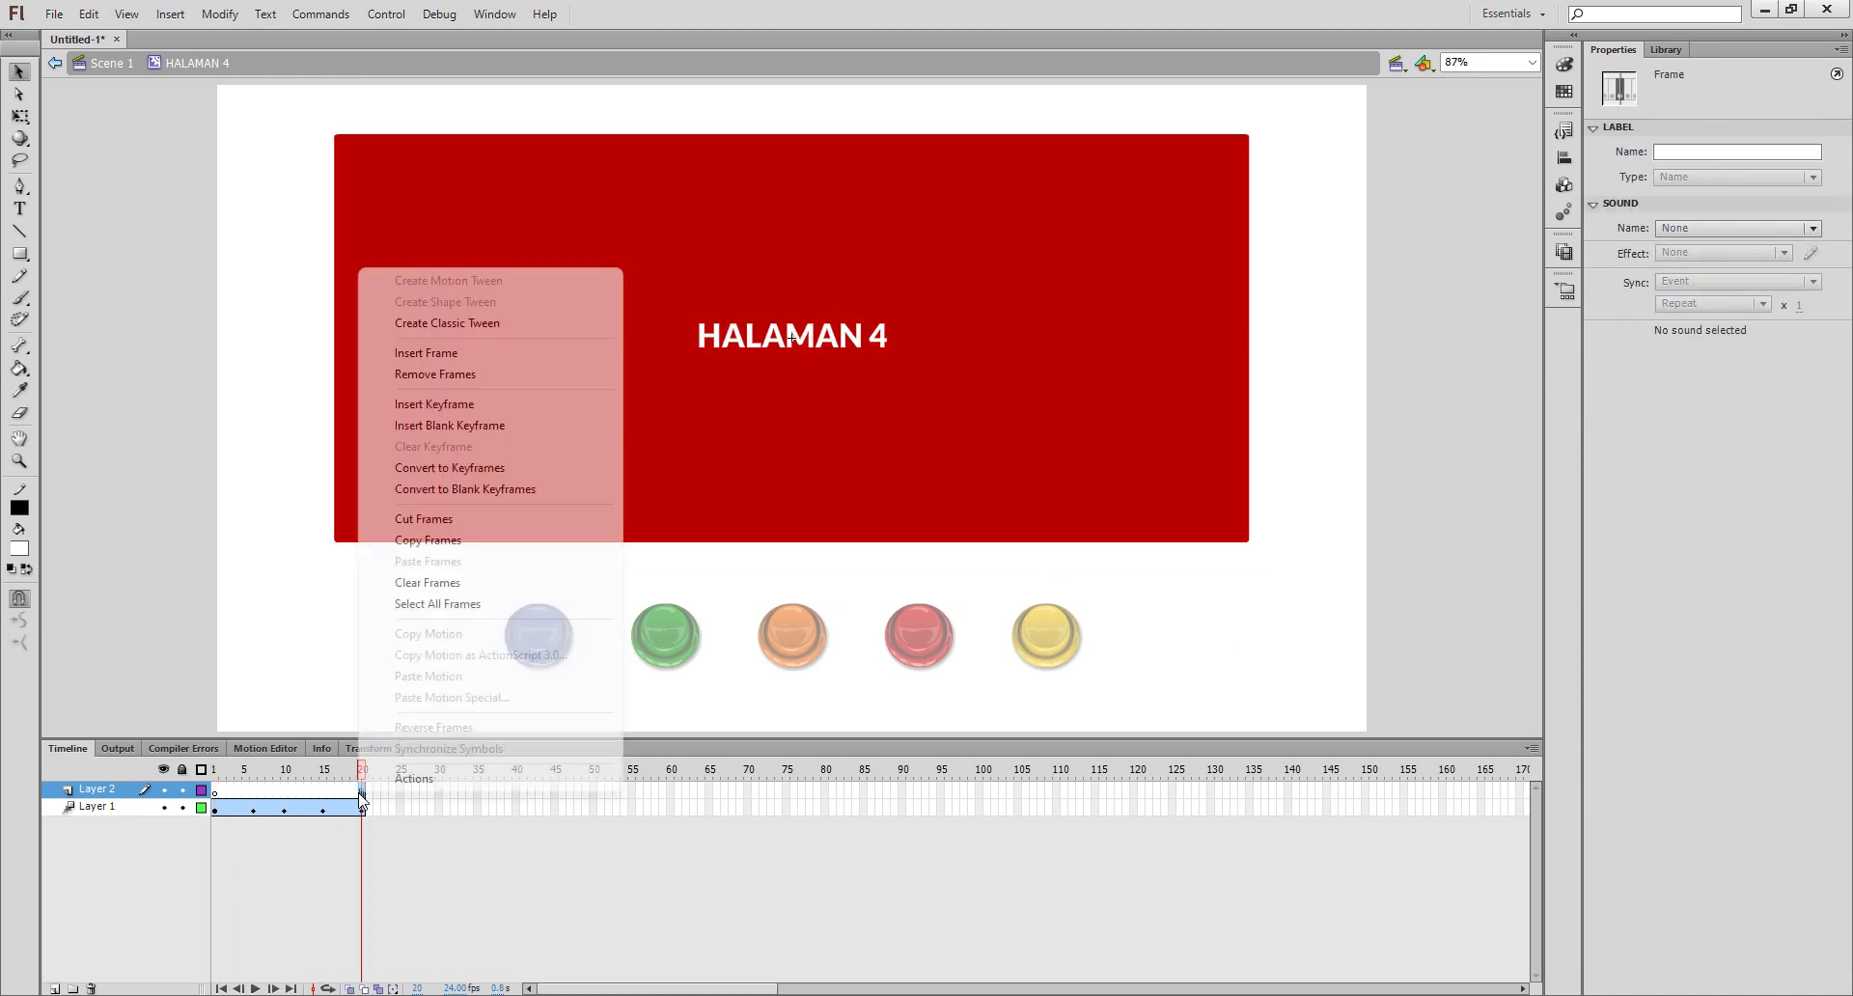
{"action": "left_click", "coordinate": [464, 406]}
{"action": "right_click", "coordinate": [370, 794]}
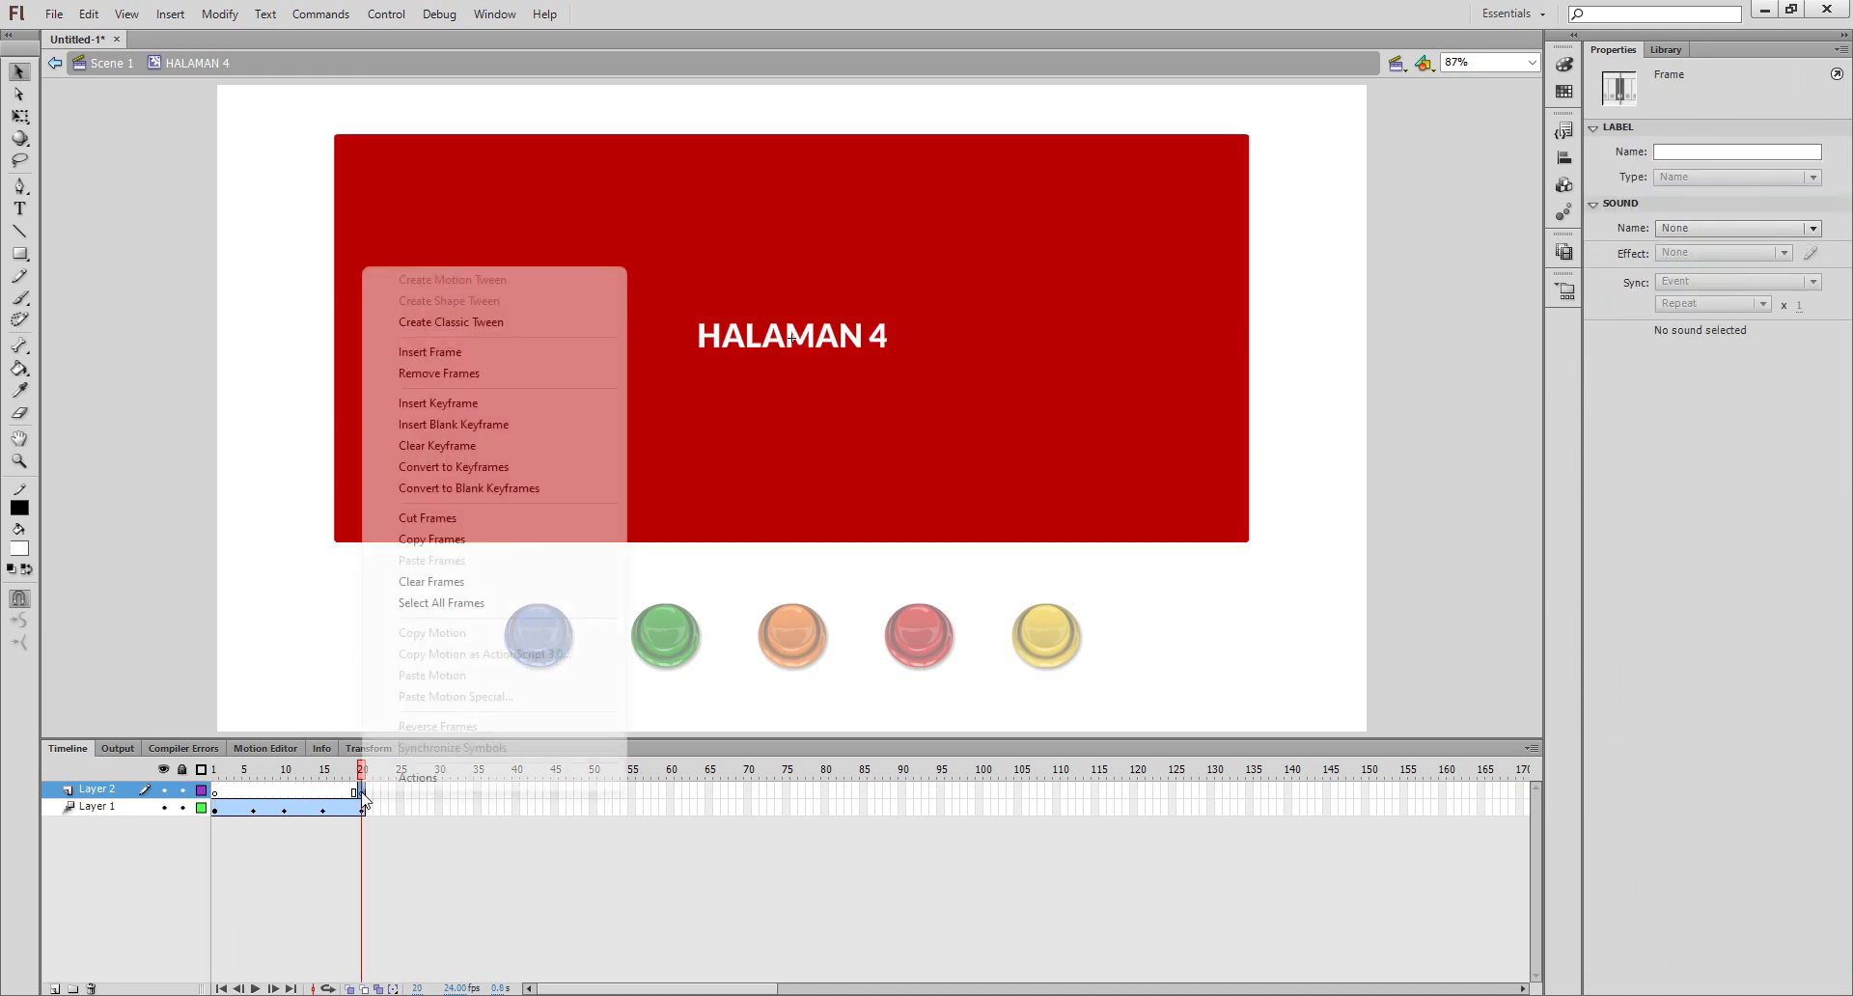
{"action": "left_click", "coordinate": [415, 772]}
{"action": "type", "text": "st"}
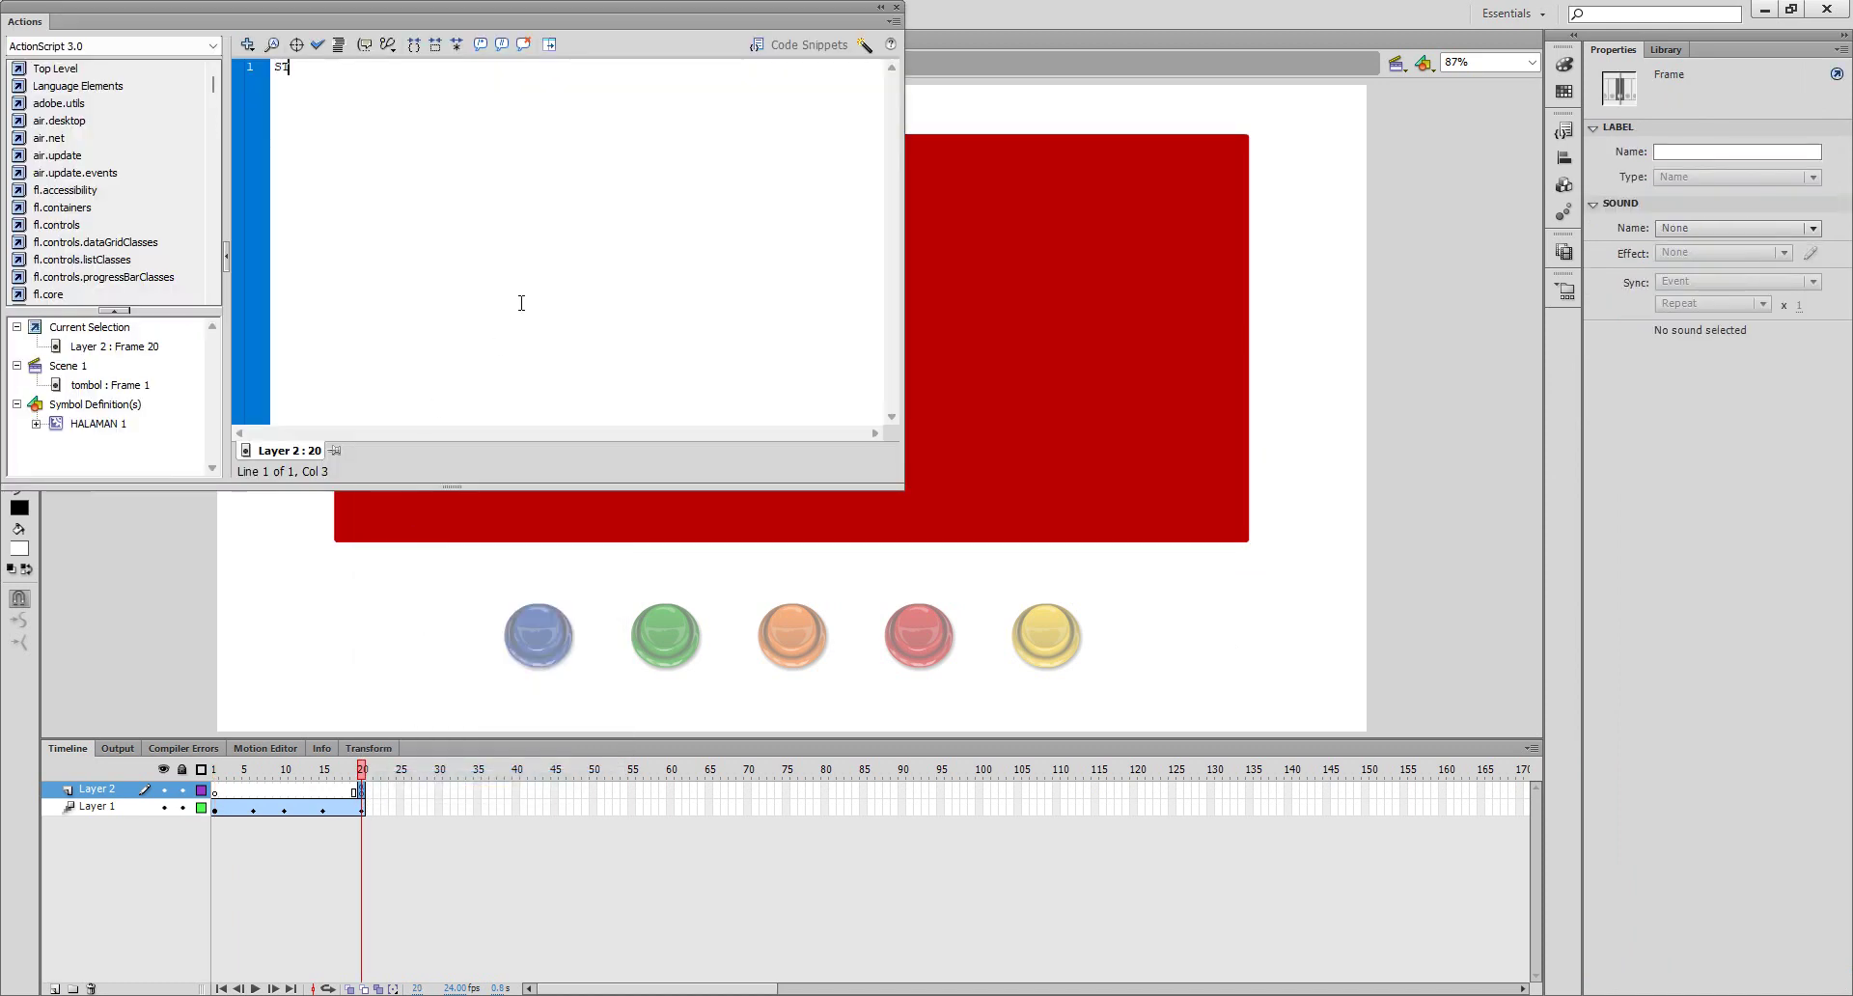
{"action": "key", "text": "ctrl+a"}
{"action": "type", "text": "s"}
{"action": "left_click", "coordinate": [897, 6]}
- Return to Scene 1 and open the HALAMAN 5 movie clip from frame 5
{"action": "double_click", "coordinate": [245, 472]}
{"action": "left_click", "coordinate": [437, 611]}
{"action": "key", "text": "period"}
{"action": "left_click", "coordinate": [797, 347]}
{"action": "double_click", "coordinate": [797, 349]}
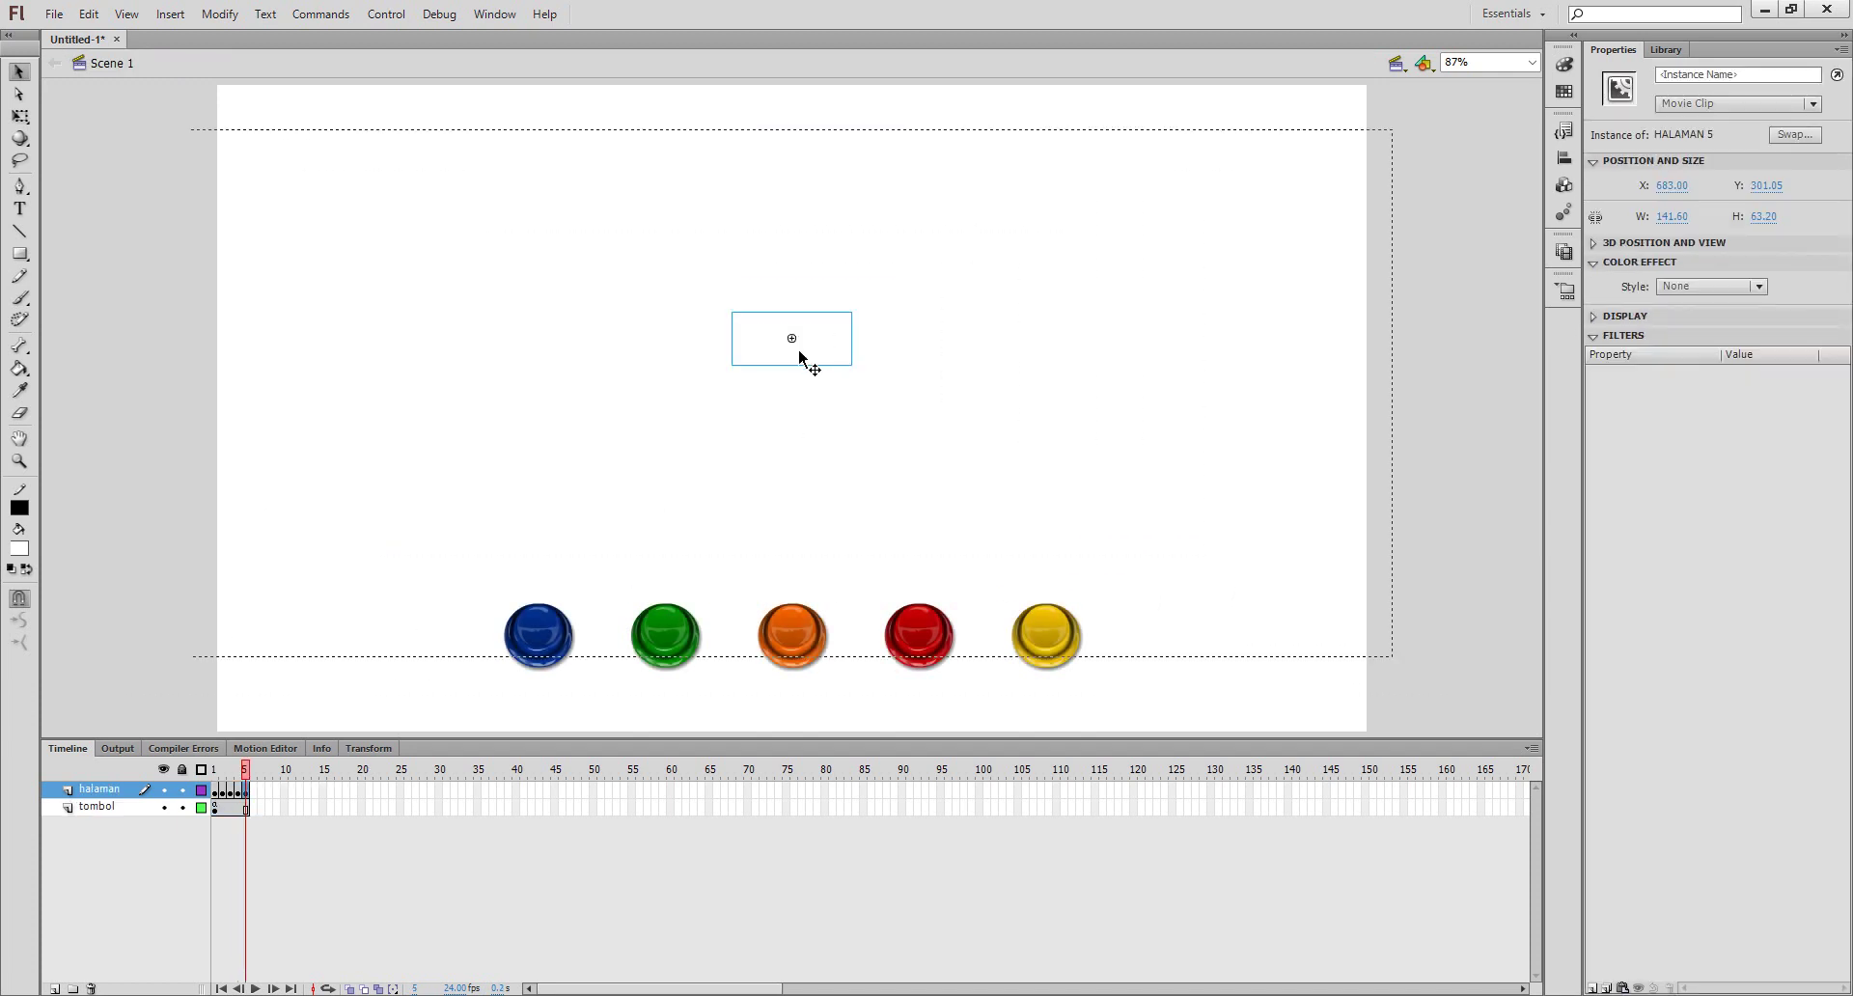
- Add a new layer to HALAMAN 5 with a keyframe at frame 15 and script a stop() action on it
{"action": "left_click", "coordinate": [55, 988]}
{"action": "right_click", "coordinate": [322, 790]}
{"action": "left_click", "coordinate": [453, 427]}
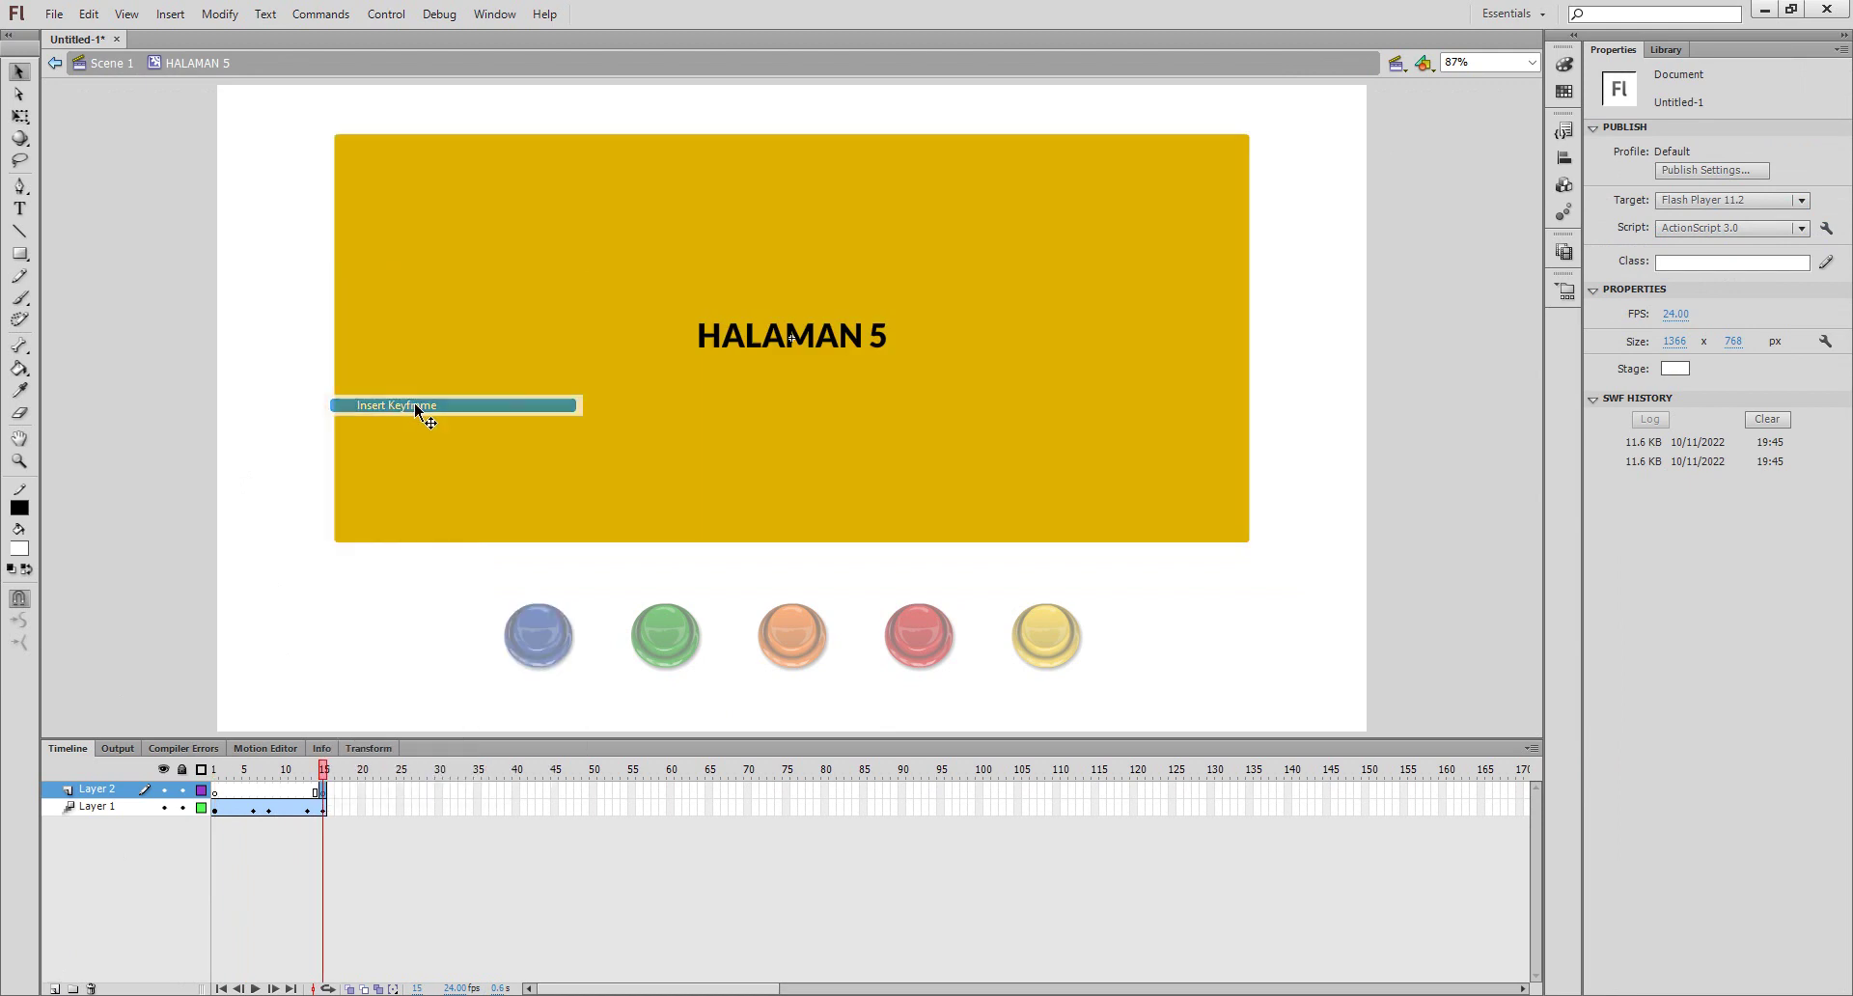
{"action": "left_click", "coordinate": [328, 791]}
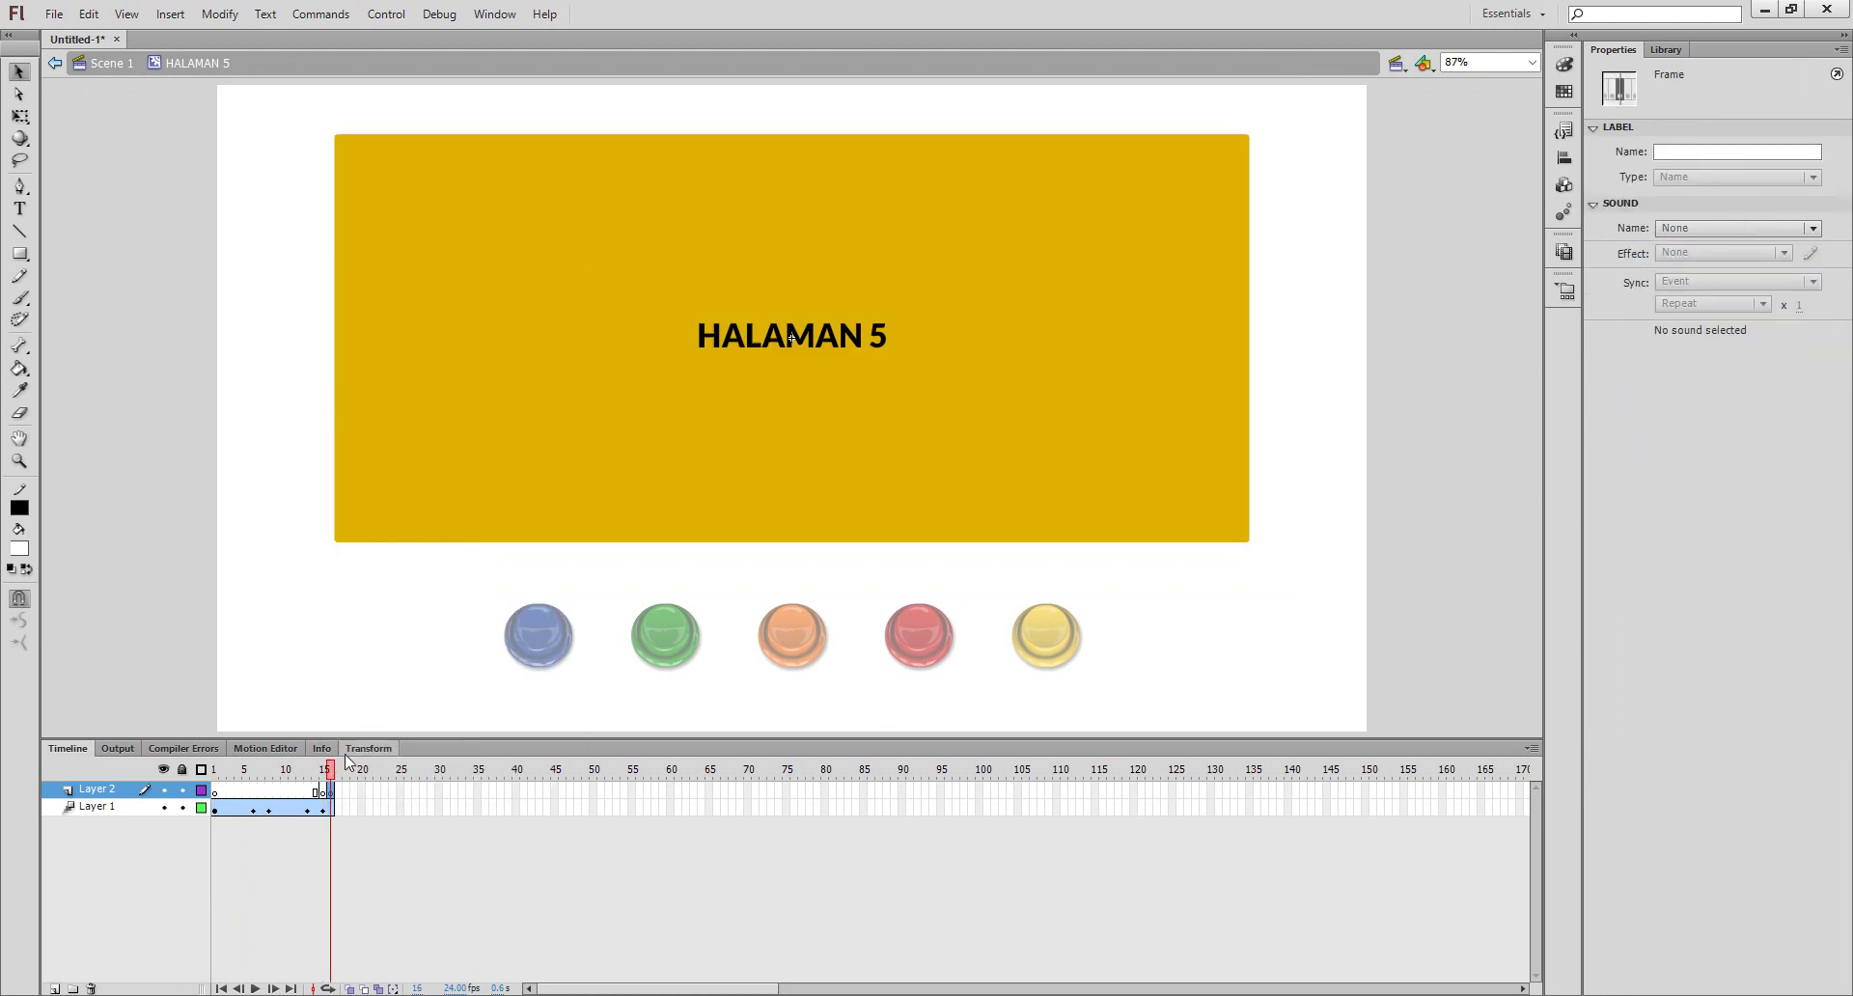
{"action": "right_click", "coordinate": [323, 790]}
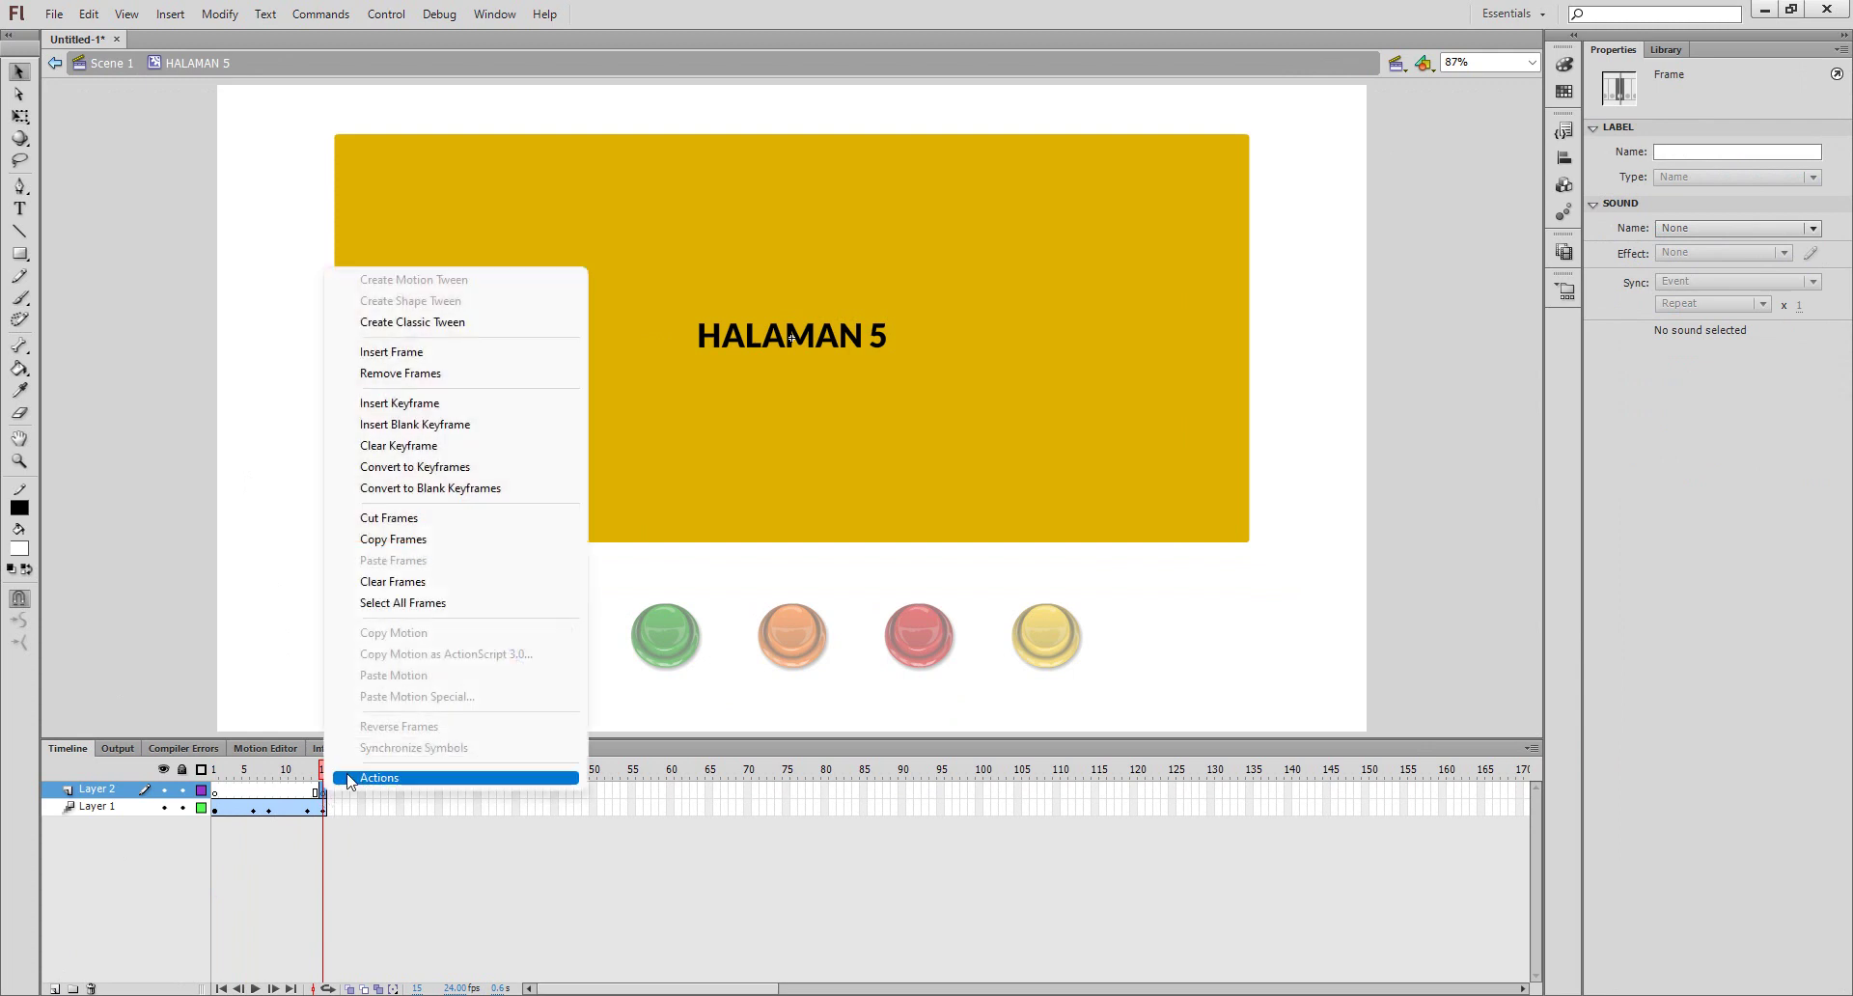
{"action": "left_click", "coordinate": [367, 776]}
{"action": "type", "text": "s"}
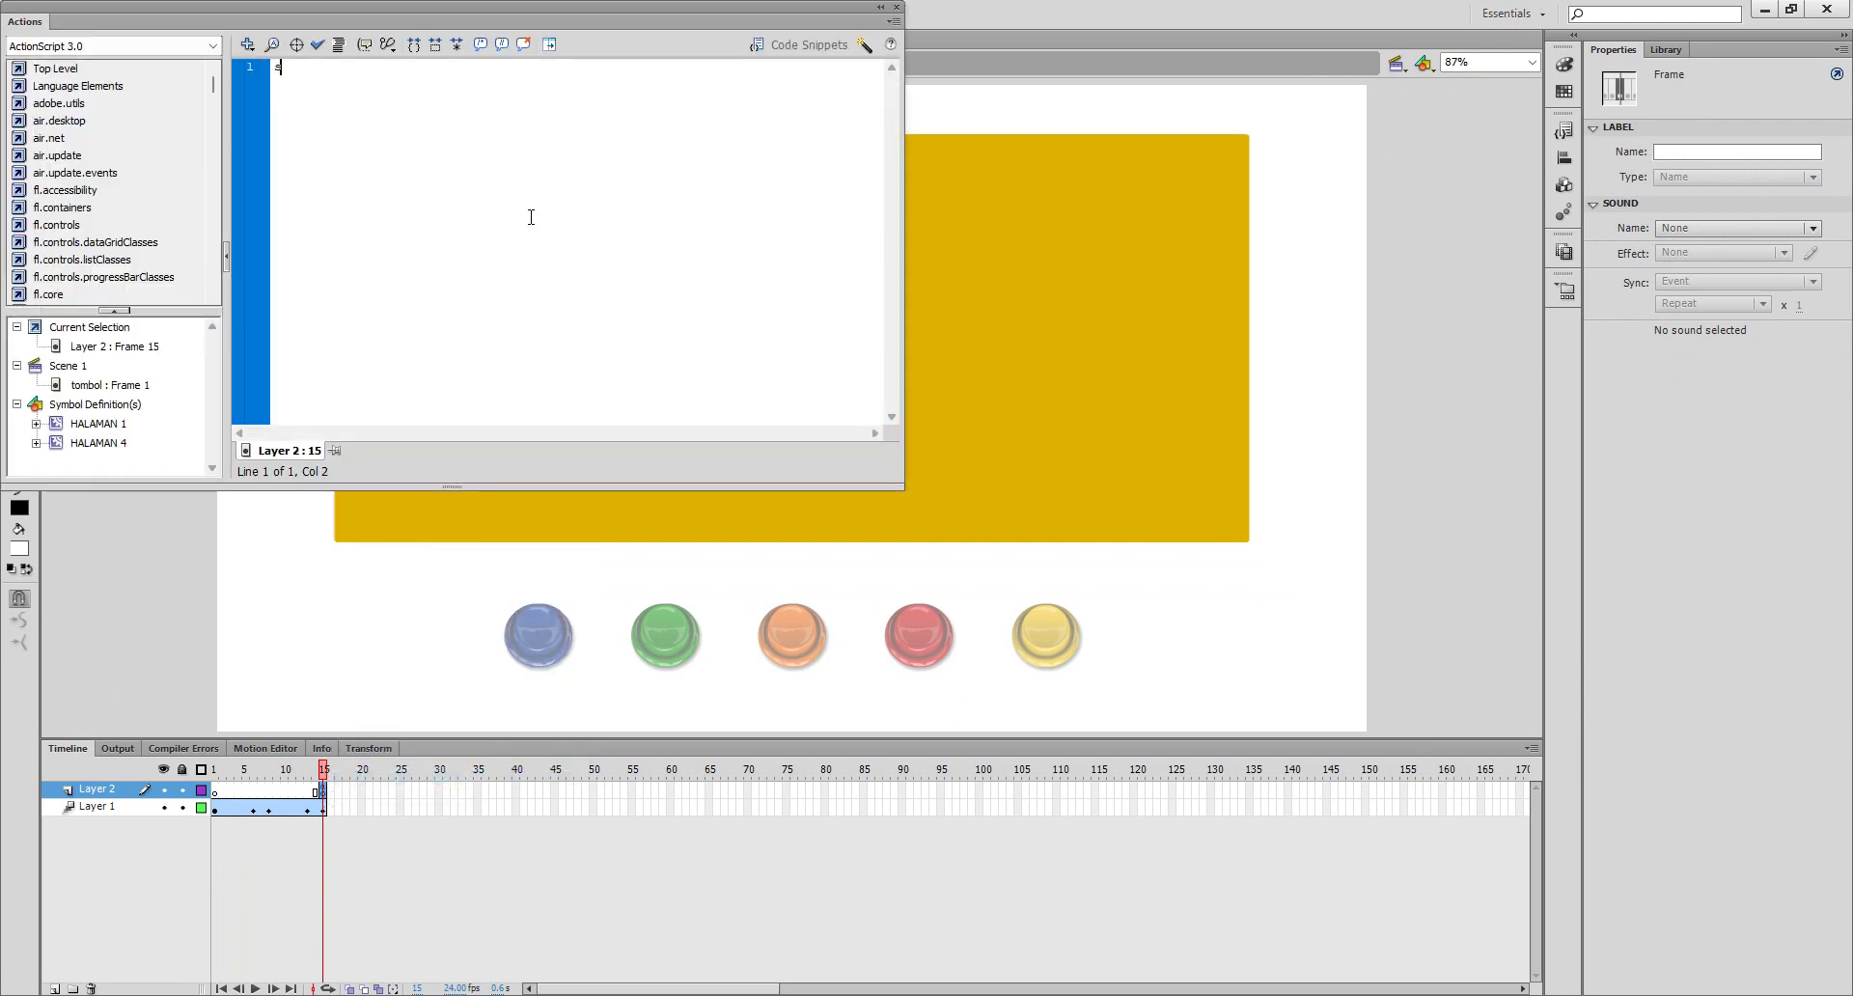
{"action": "type", "text": "top ()"}
- Return to Scene 1 and open the HALAMAN 3 movie clip from frame 3
{"action": "double_click", "coordinate": [211, 679]}
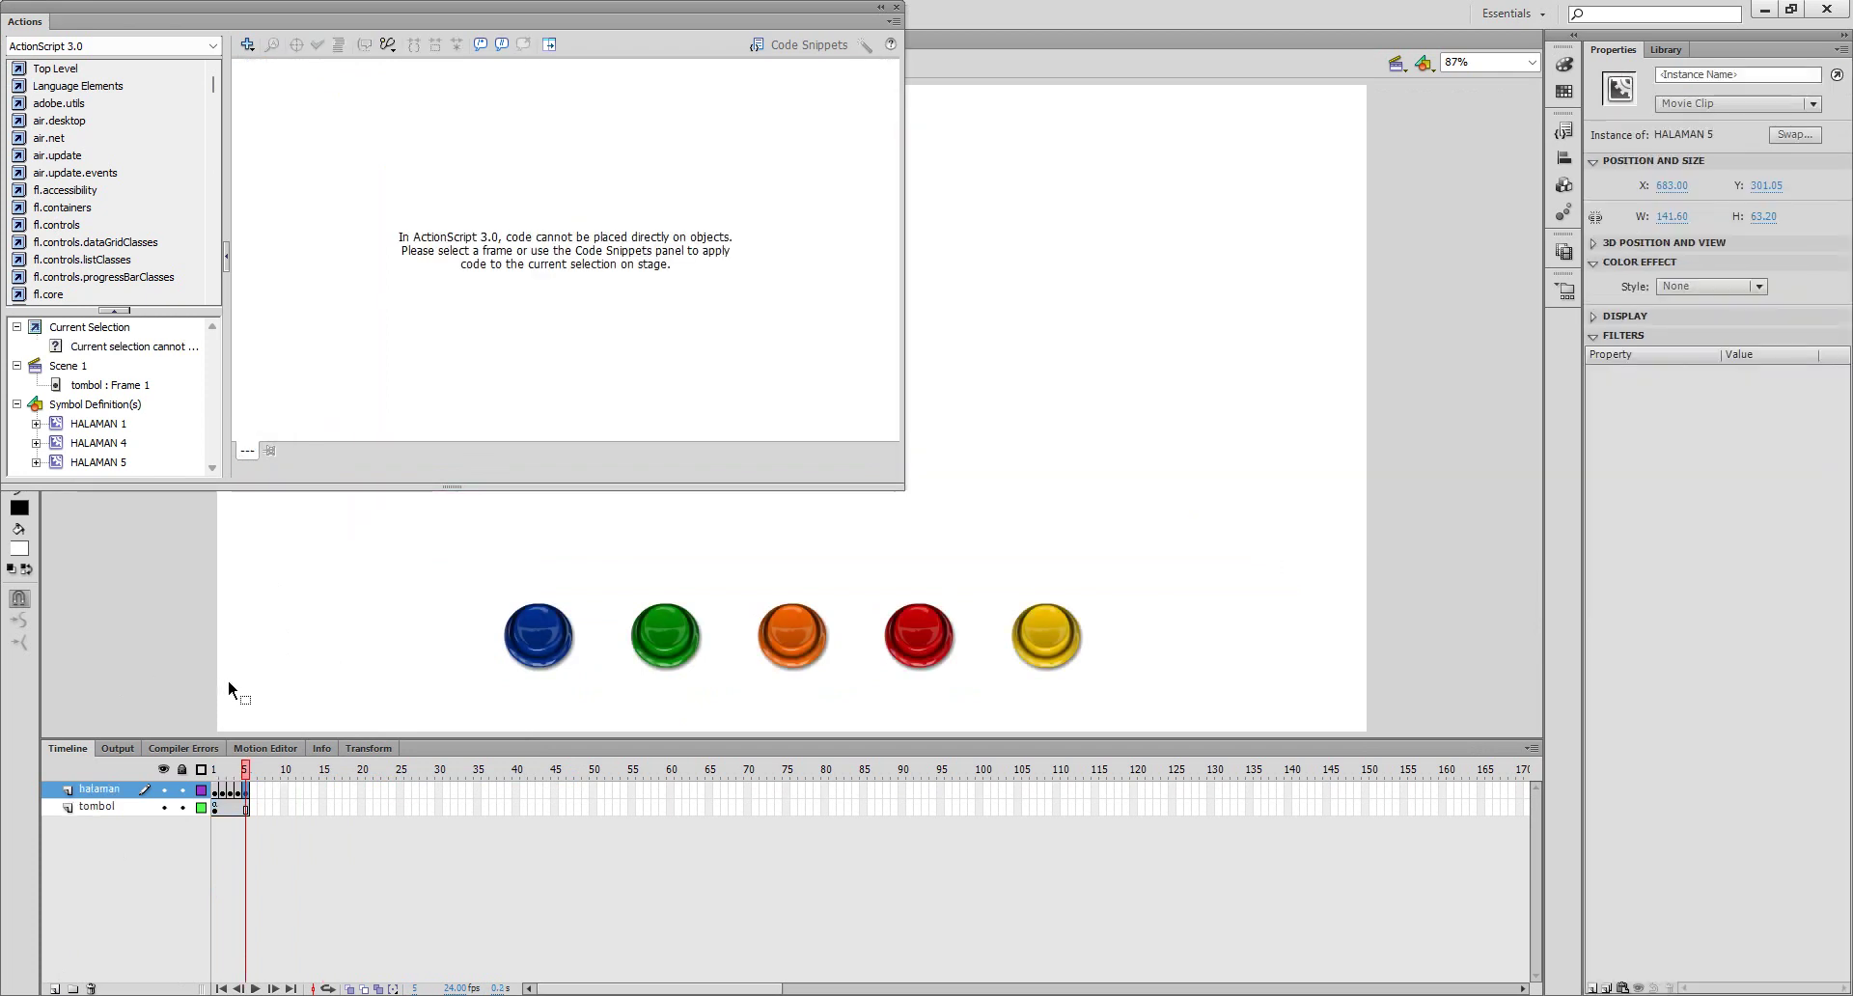
{"action": "key", "text": "comma"}
{"action": "left_click", "coordinate": [951, 470]}
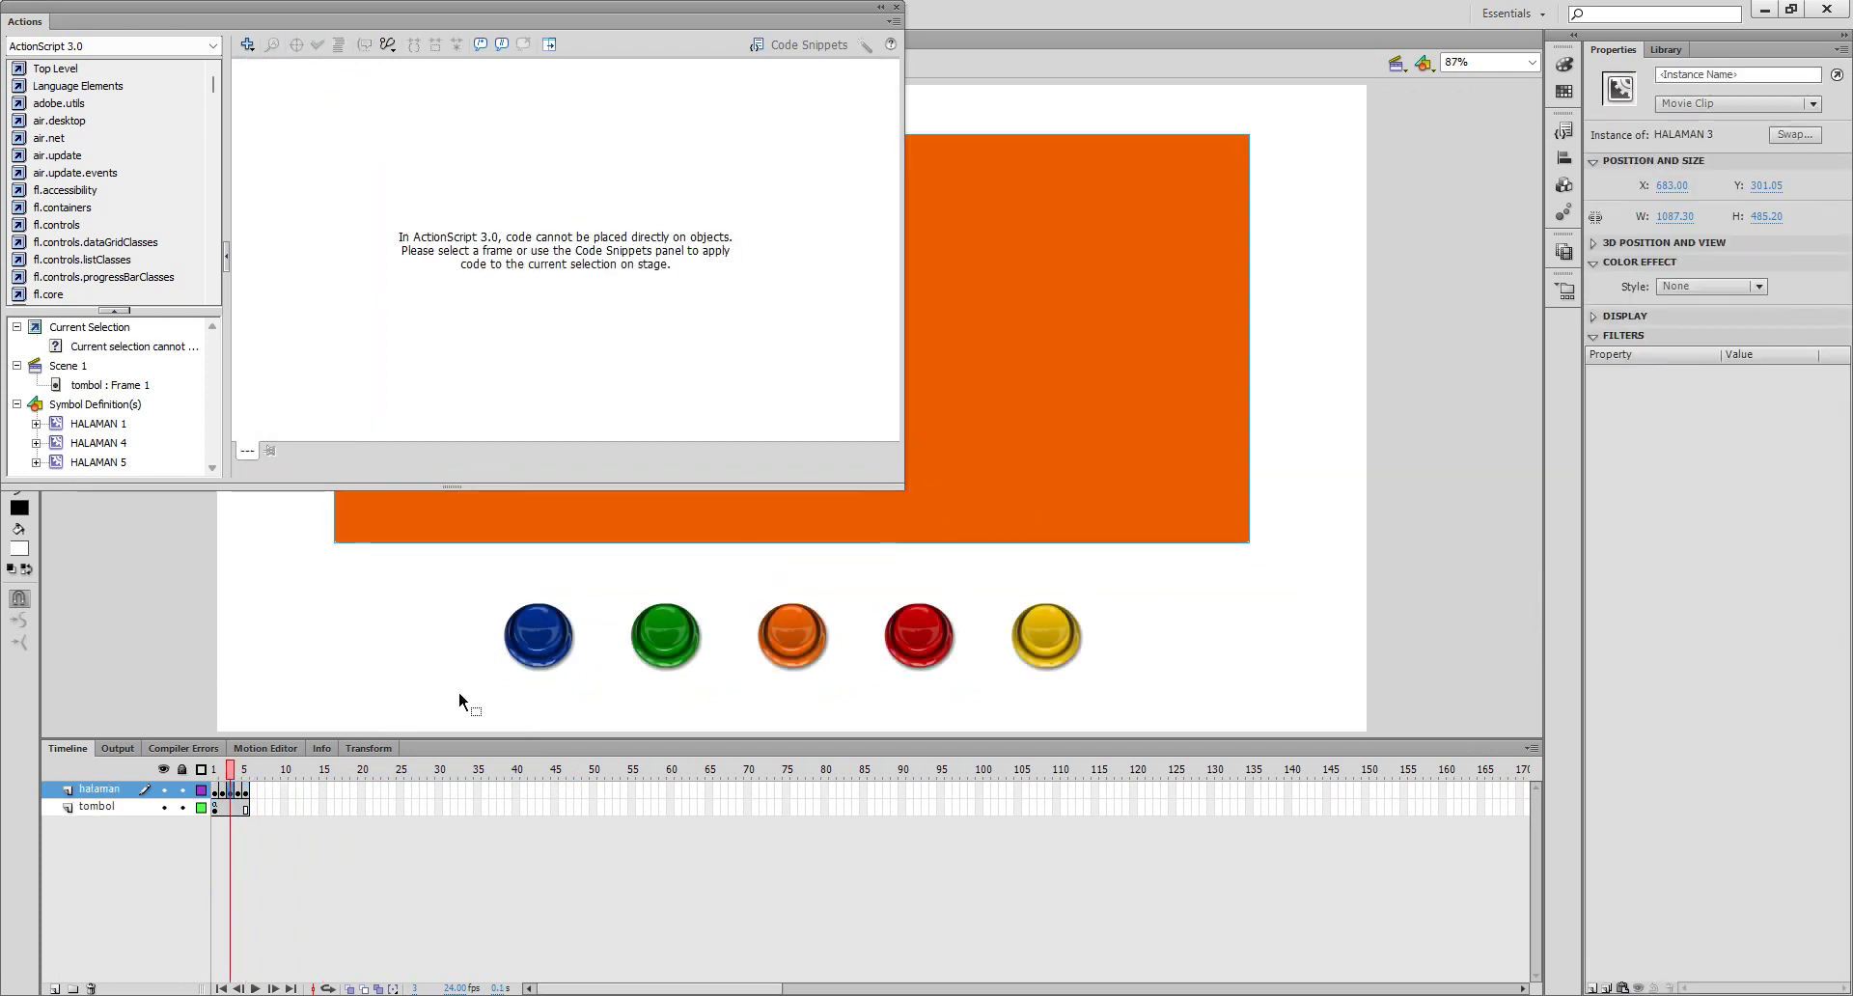
{"action": "double_click", "coordinate": [638, 513]}
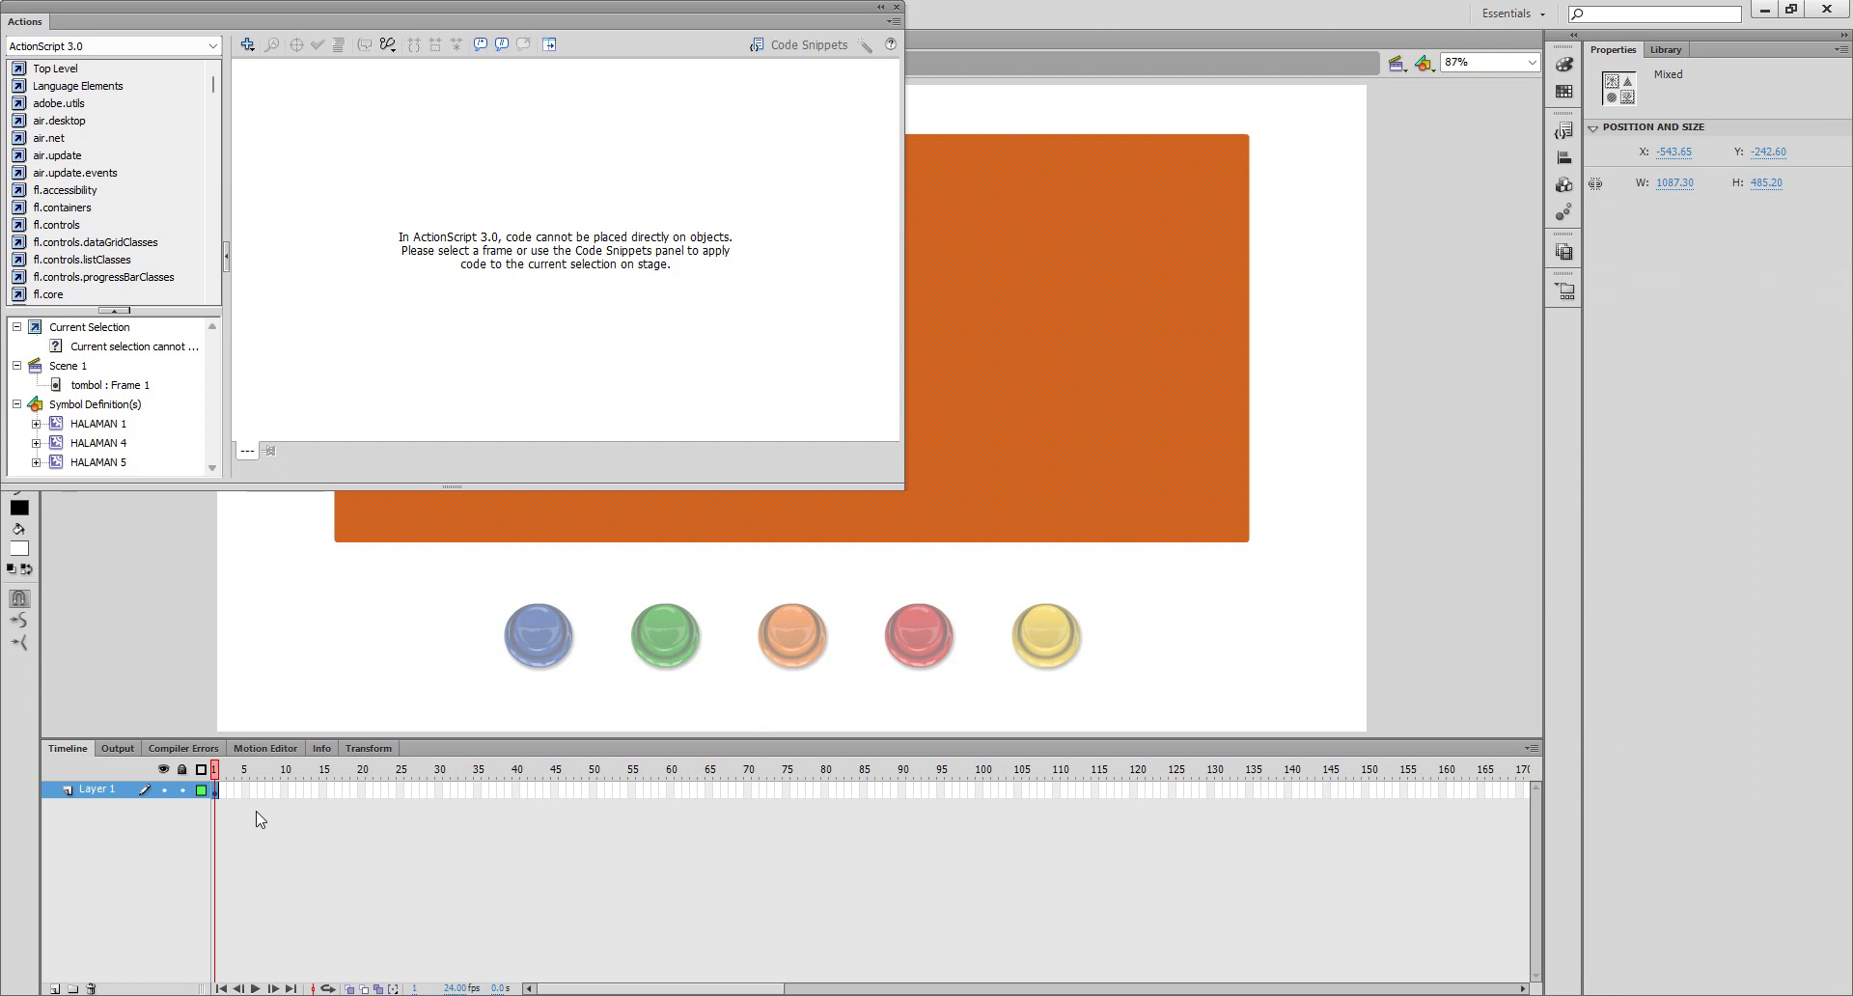
- Add a new layer to HALAMAN 3 with a keyframe at frame 15 and script stop(); on it
{"action": "left_click", "coordinate": [55, 988]}
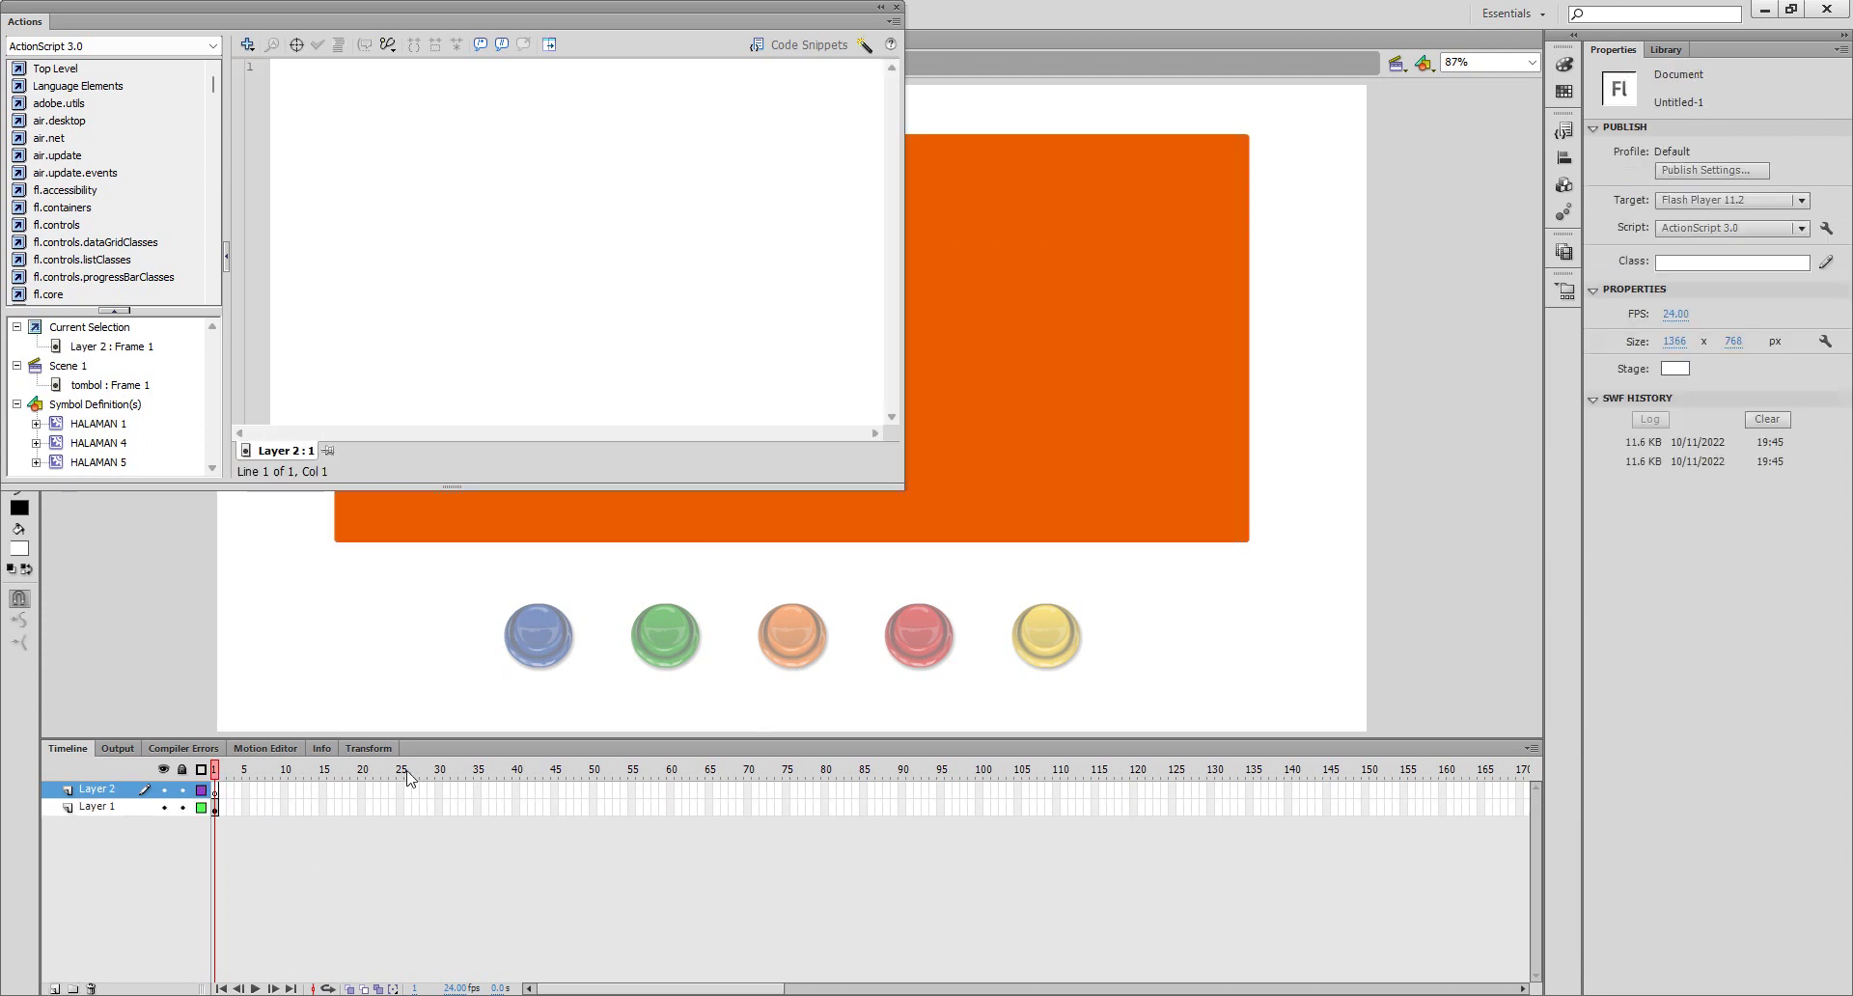
{"action": "right_click", "coordinate": [322, 796]}
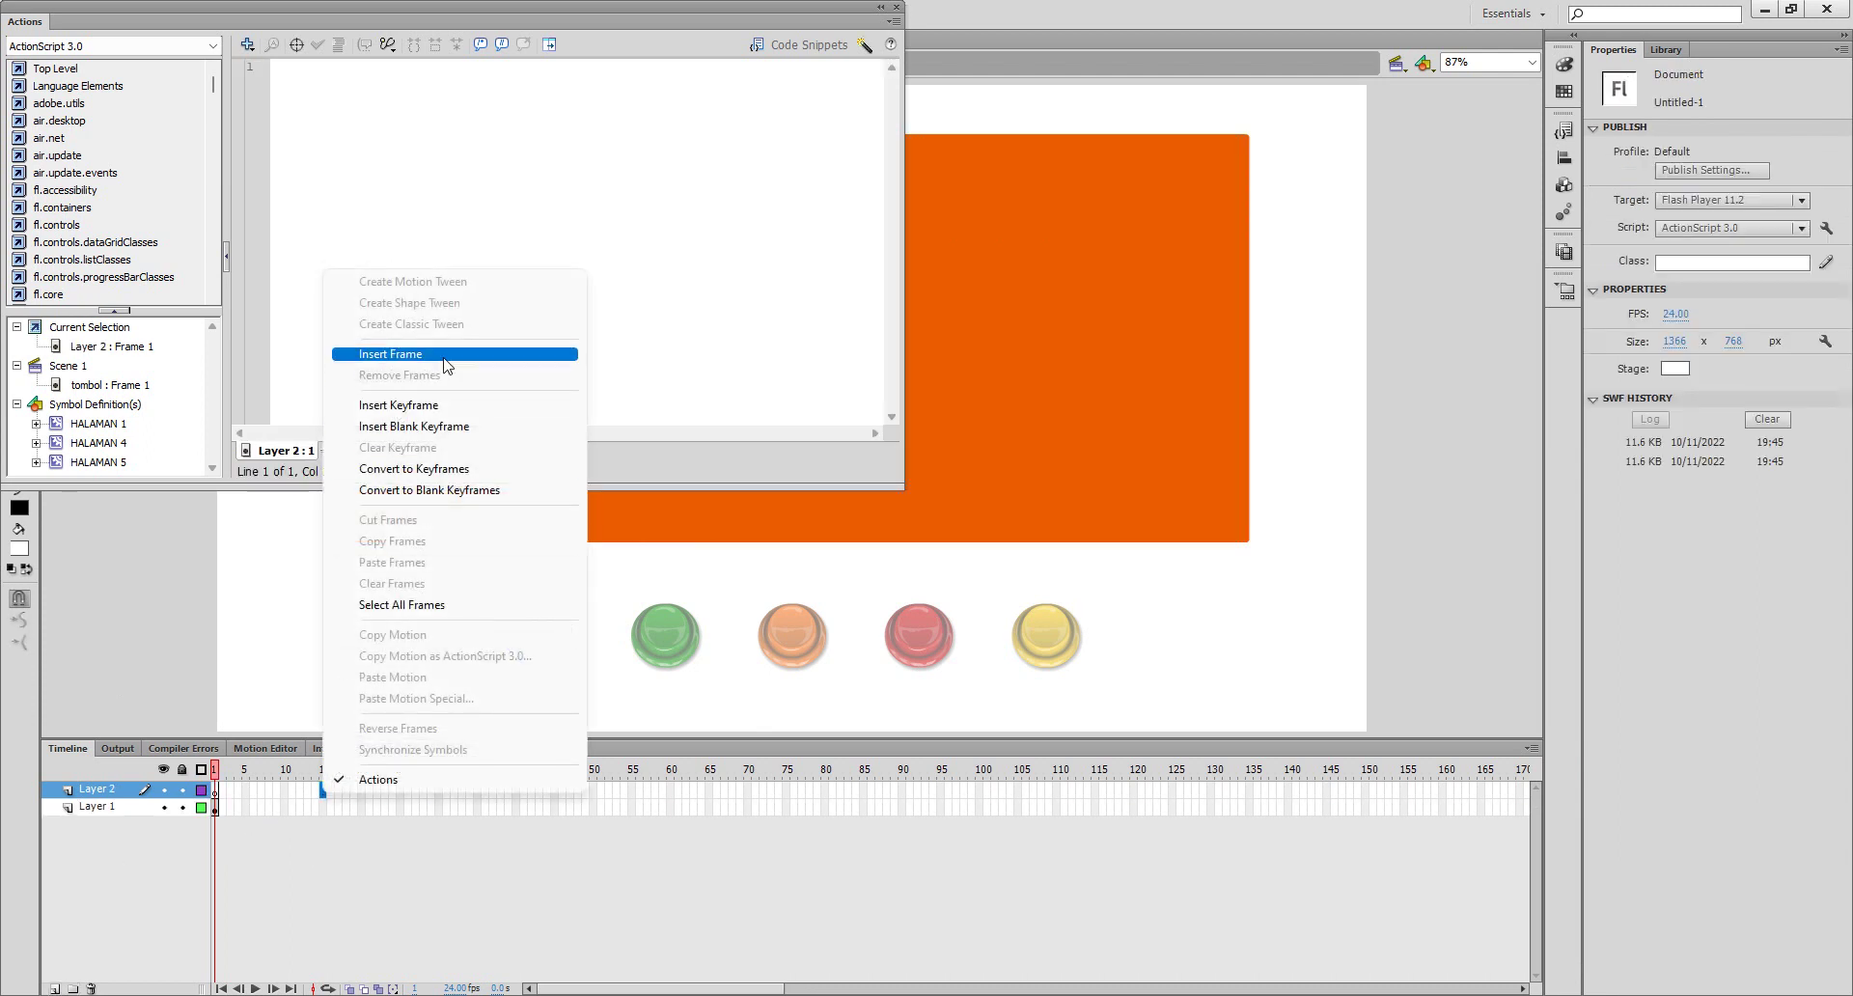
{"action": "left_click", "coordinate": [434, 402]}
{"action": "left_click", "coordinate": [425, 285]}
{"action": "type", "text": "st"}
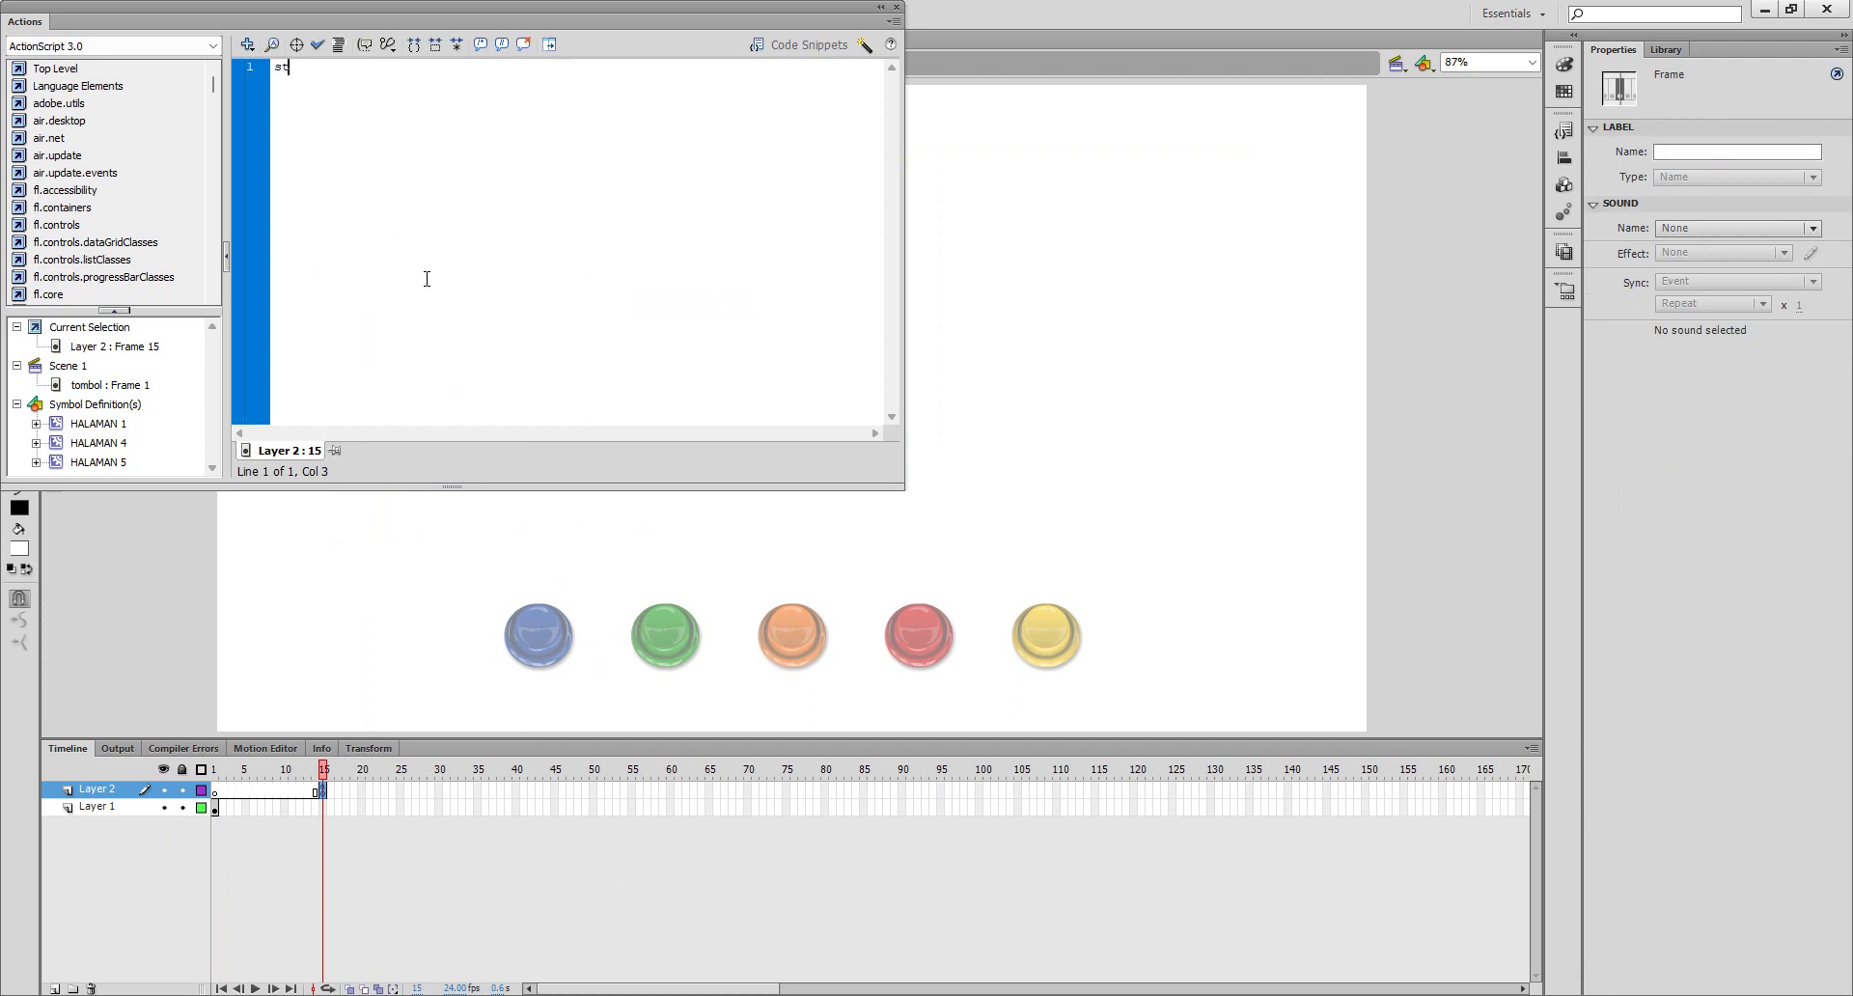
{"action": "type", "text": "op();"}
- Extend Layer 1 of HALAMAN 3 to frame 15 and create a motion tween on it
{"action": "left_click", "coordinate": [325, 807]}
{"action": "right_click", "coordinate": [324, 808]}
{"action": "left_click", "coordinate": [437, 365]}
{"action": "right_click", "coordinate": [300, 808]}
{"action": "left_click", "coordinate": [406, 294]}
- Insert a keyframe for all properties at frame 15 of the HALAMAN 3 tween
{"action": "right_click", "coordinate": [323, 809]}
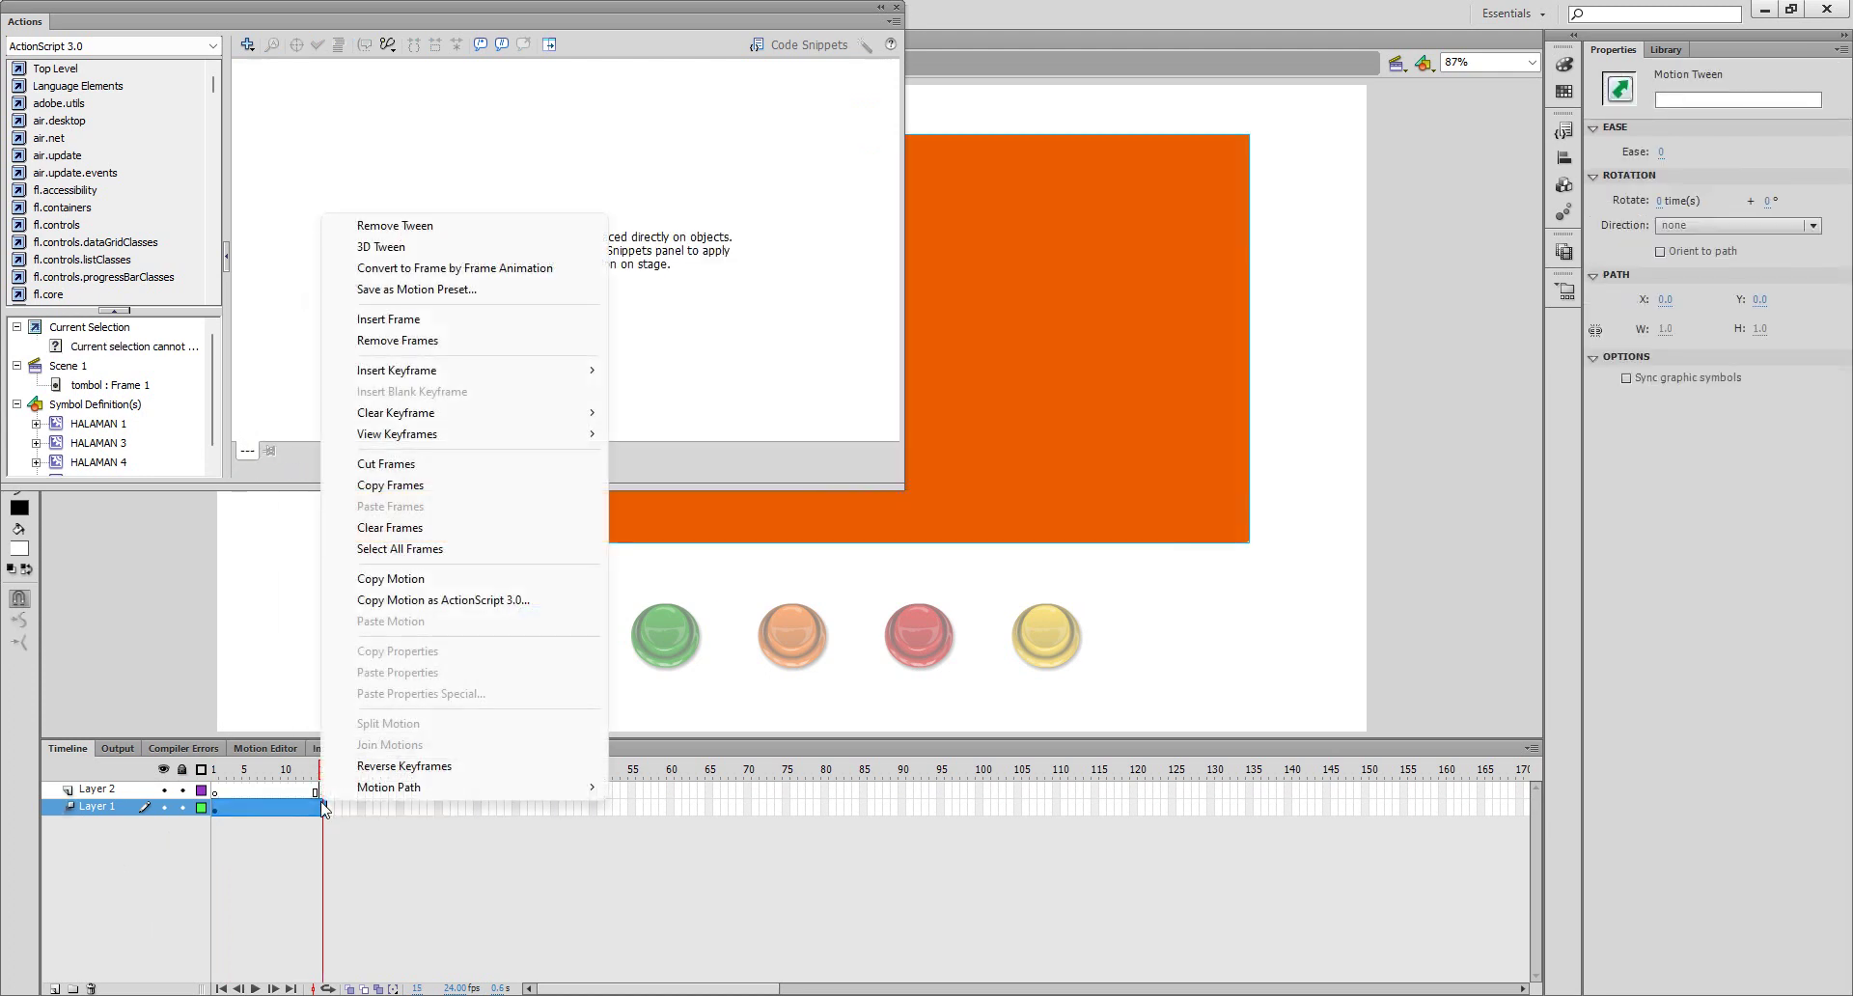
{"action": "mouse_move", "coordinate": [483, 371]}
{"action": "left_click", "coordinate": [673, 497]}
- Enlarge the orange page slightly at frame 12 with the Free Transform tool
{"action": "left_click", "coordinate": [301, 810]}
{"action": "left_click", "coordinate": [1048, 512]}
{"action": "key", "text": "q"}
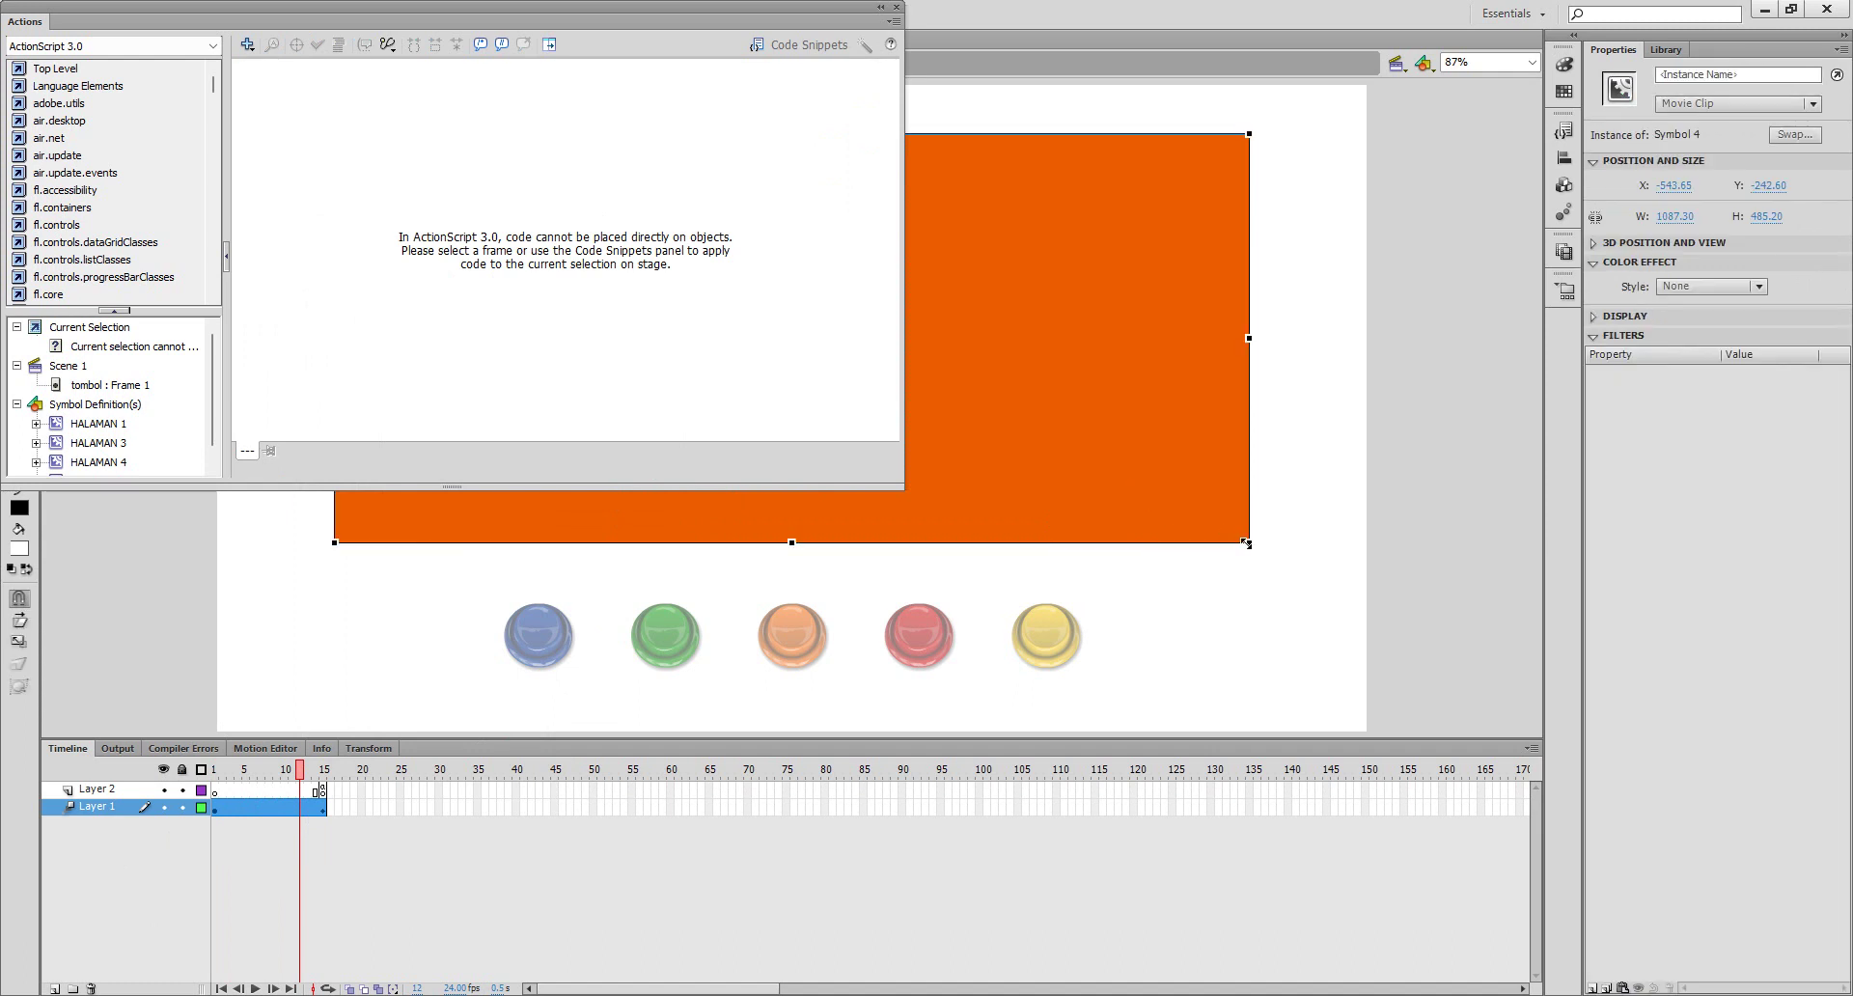
- Resize the orange page at frames 8, 5 and 1, reducing it to about 219 x 98 px at frame 1
{"action": "left_click", "coordinate": [269, 809]}
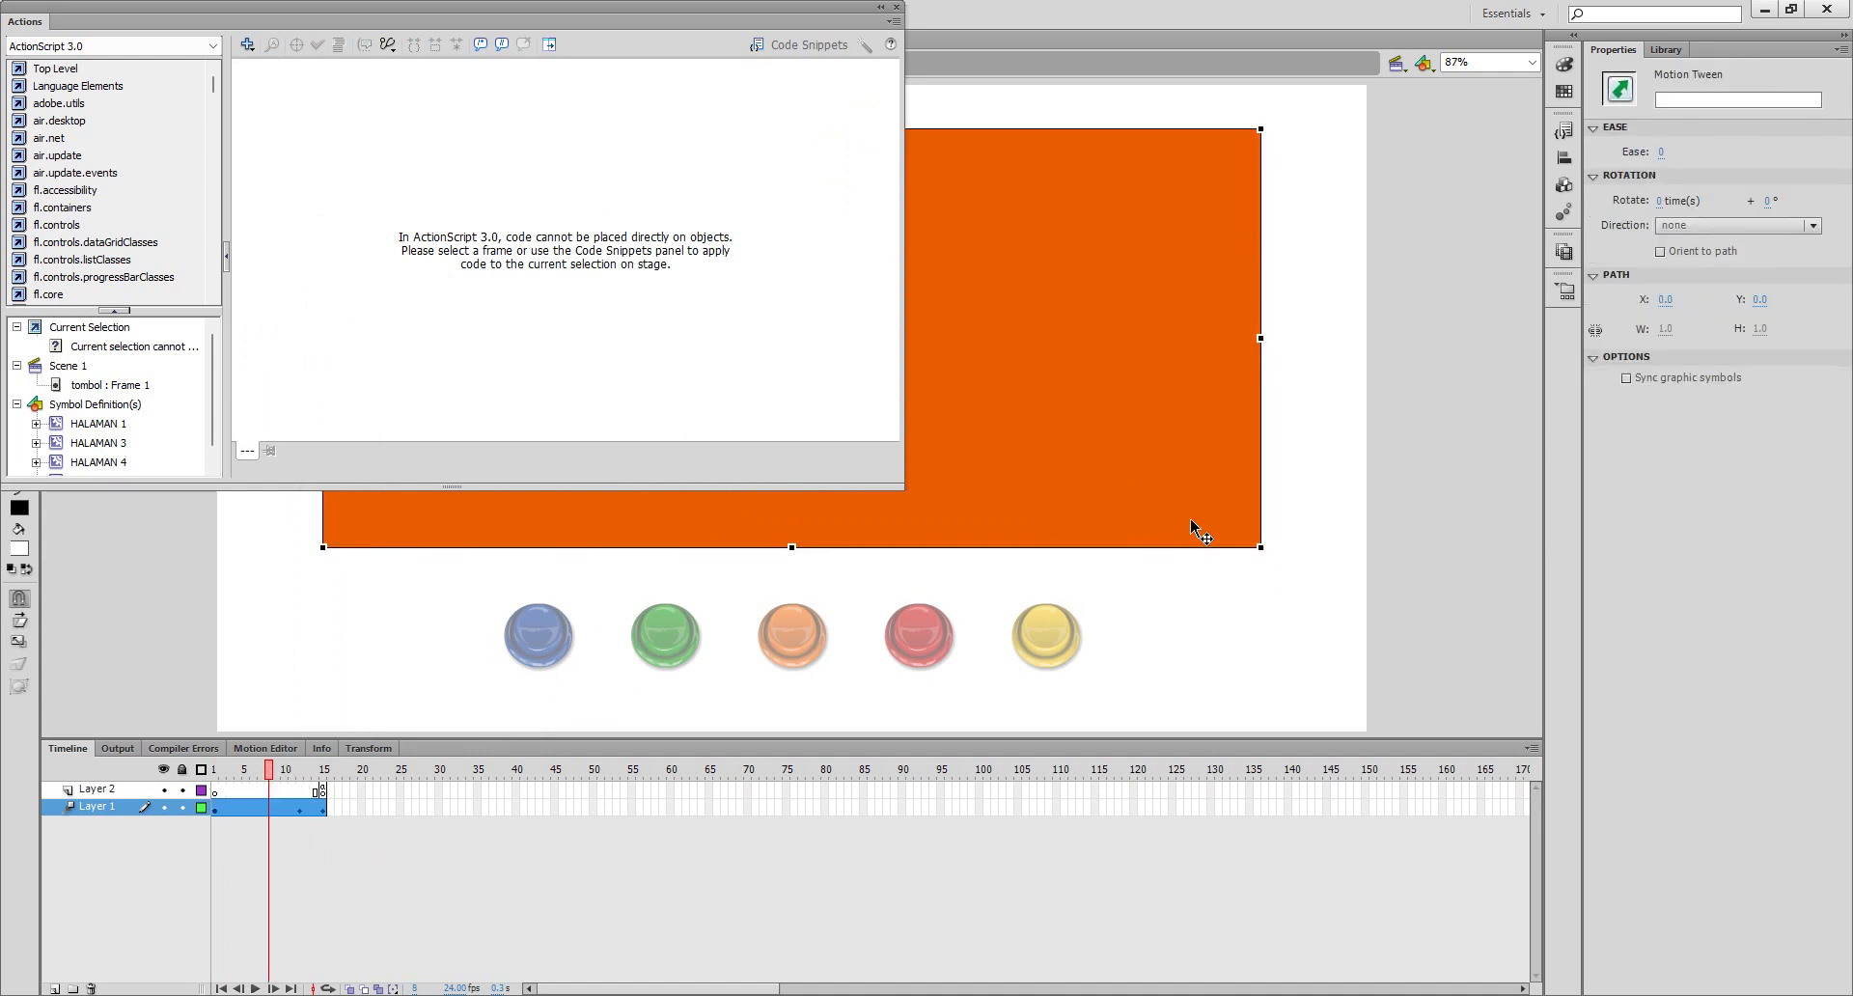
{"action": "left_click_drag", "start_coordinate": [1260, 549], "coordinate": [1163, 564]}
{"action": "key", "text": "comma"}
{"action": "key", "text": "comma"}
{"action": "key", "text": "comma"}
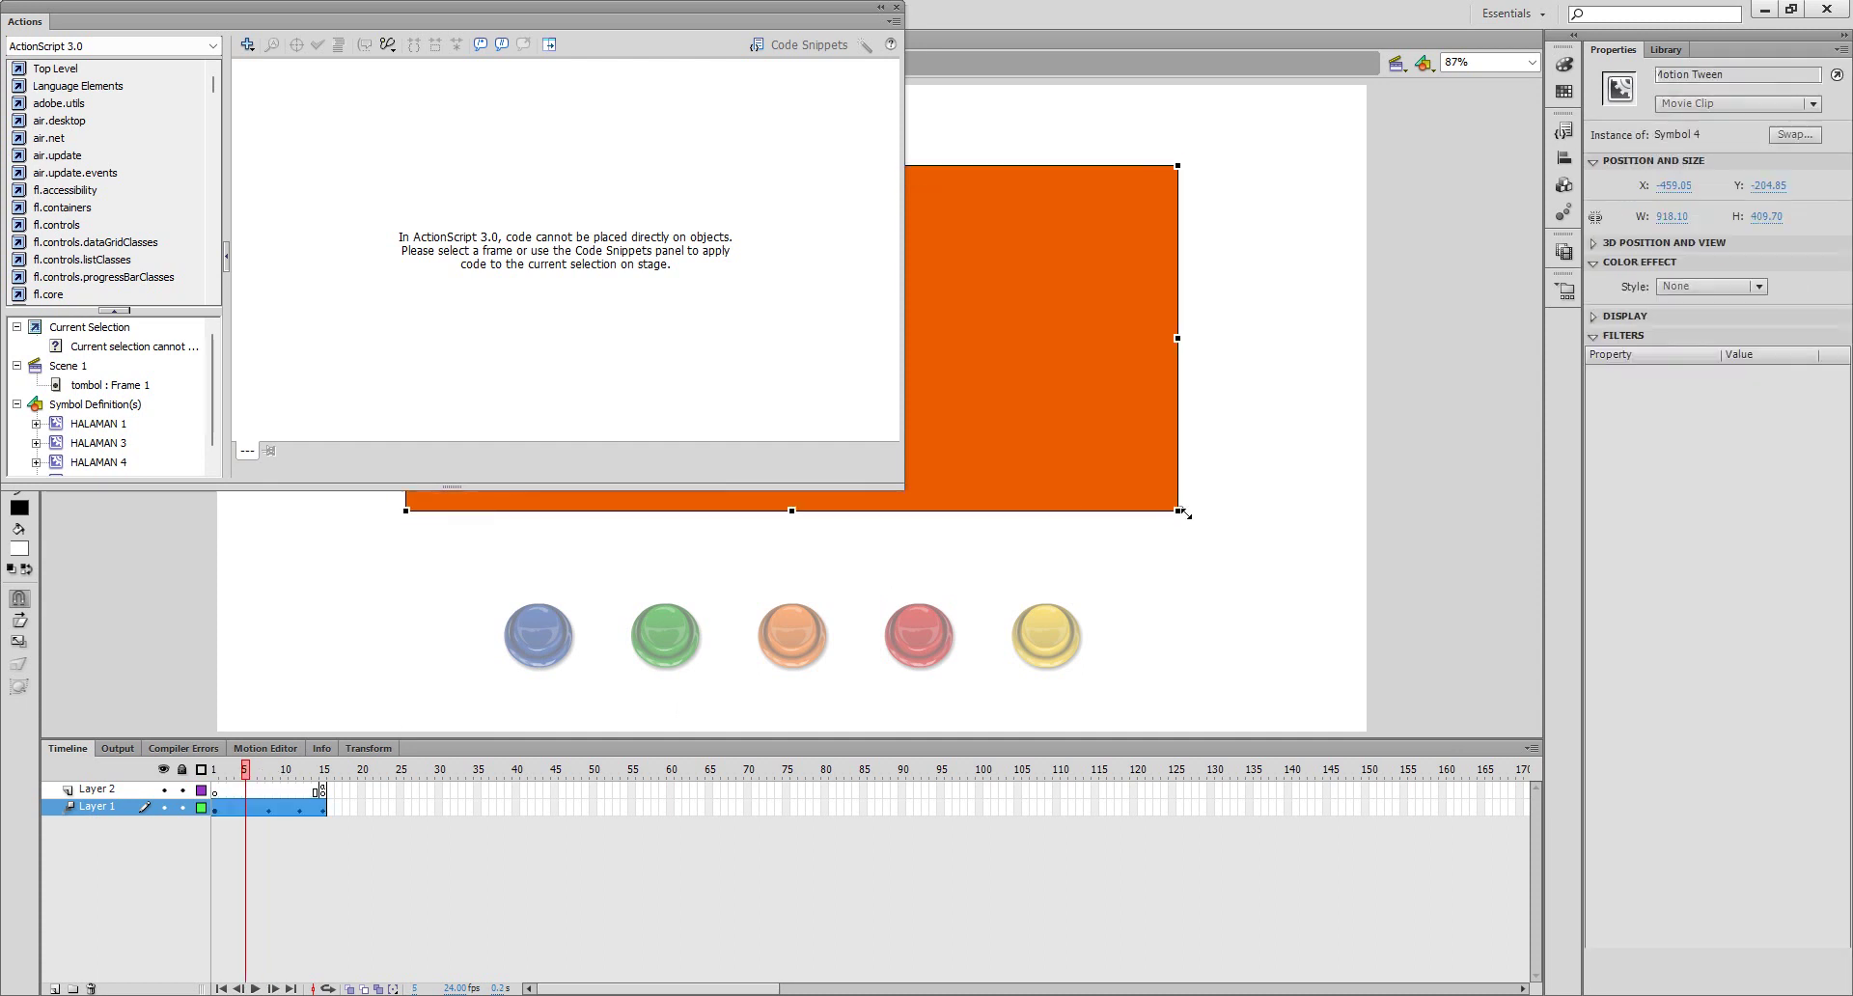
{"action": "left_click", "coordinate": [216, 808]}
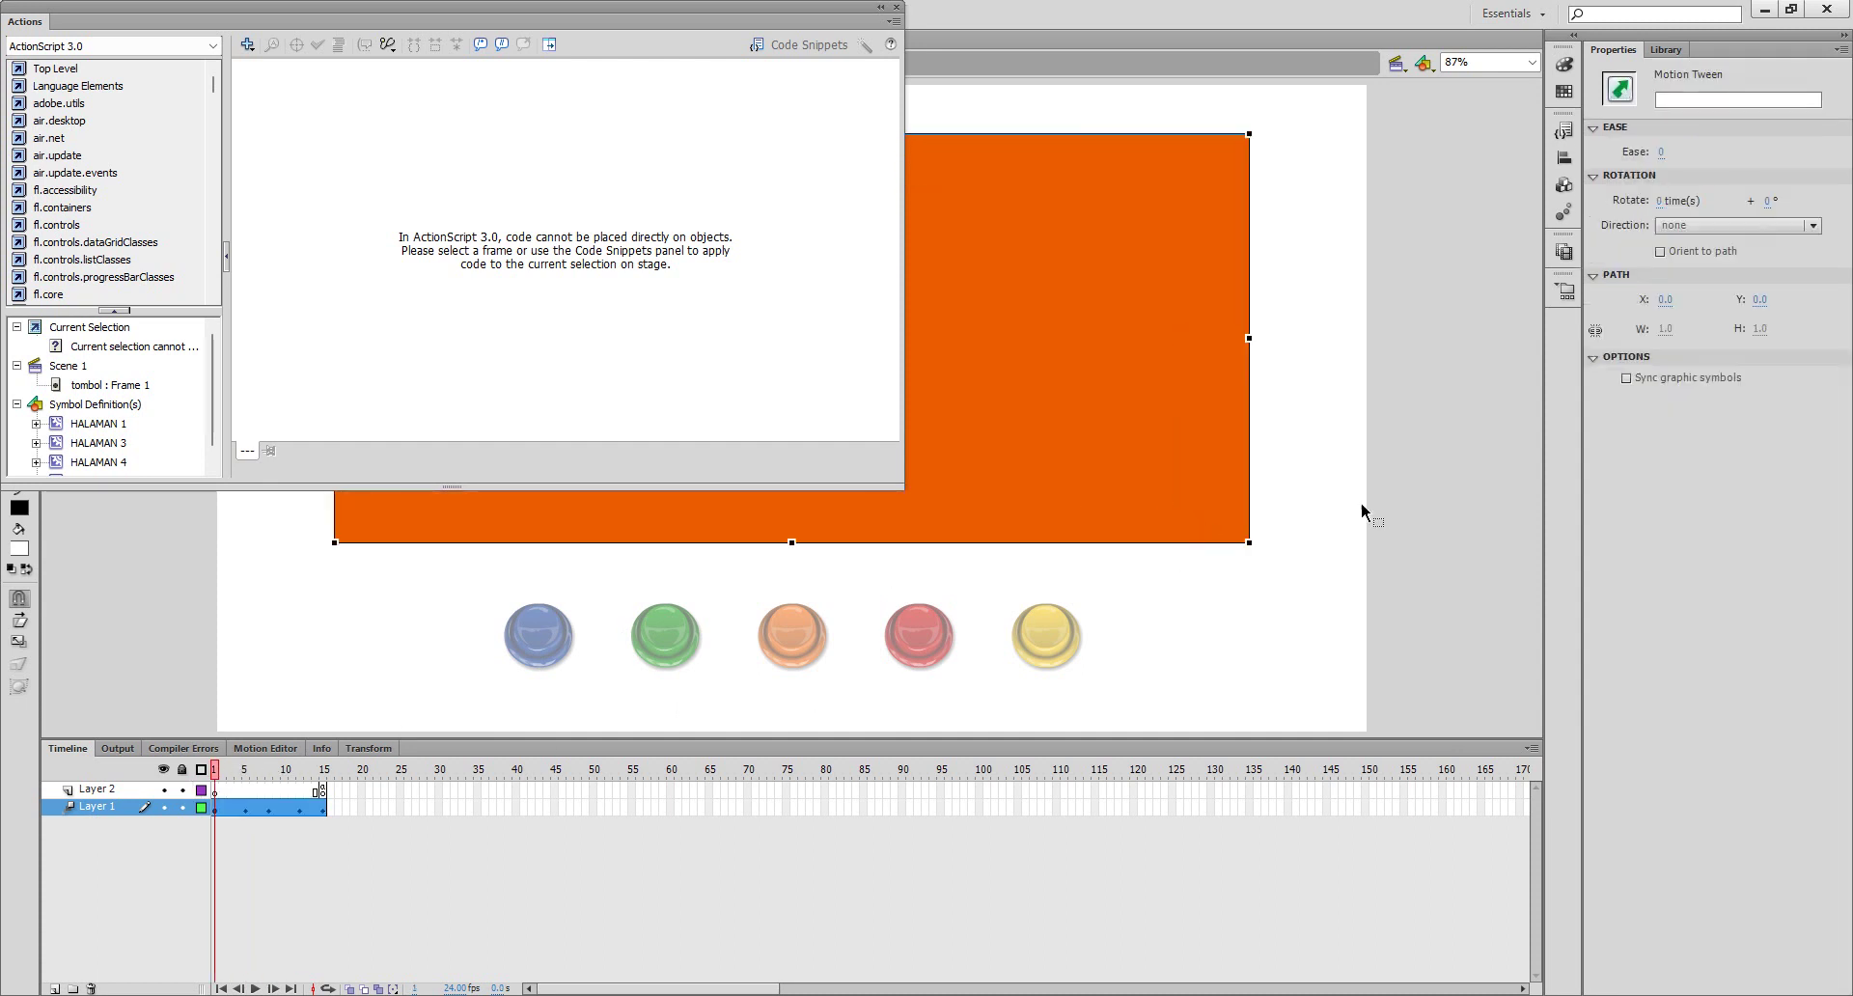
{"action": "left_click_drag", "start_coordinate": [1256, 535], "coordinate": [1021, 381]}
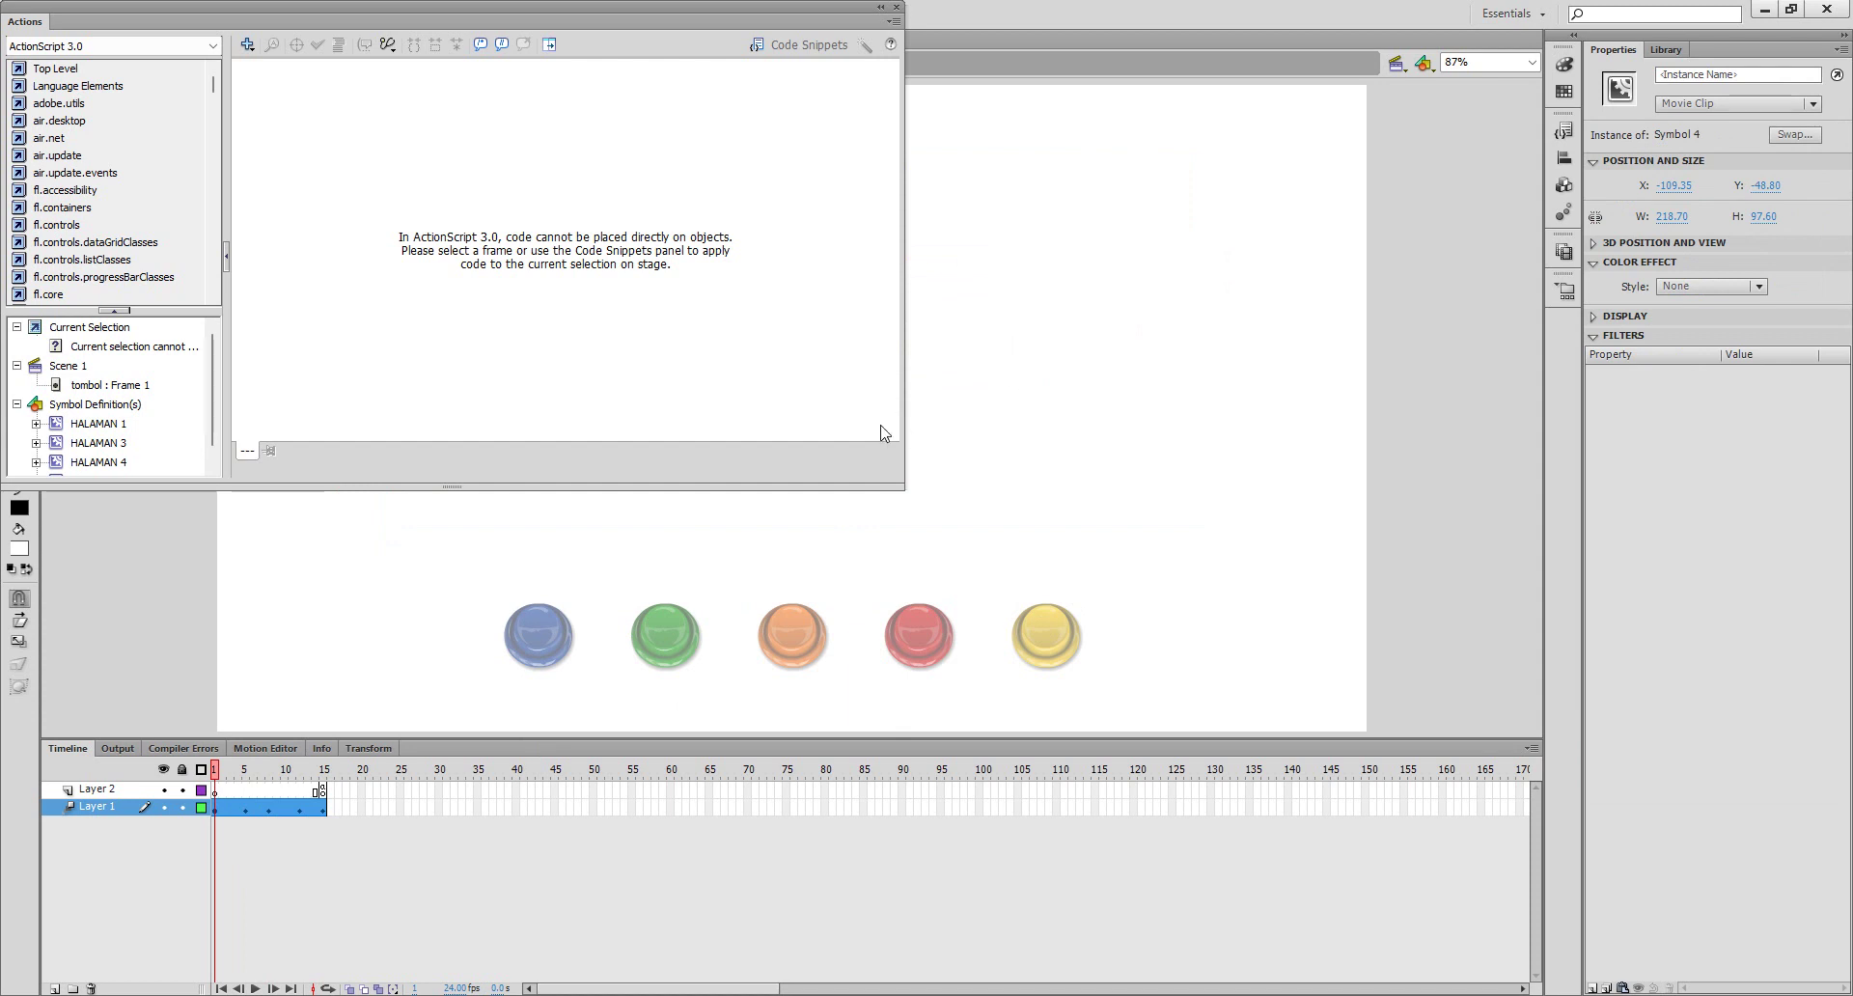
- Set the orange page's alpha to 0% at frame 1 and to 100% at frame 15
{"action": "left_click", "coordinate": [1719, 286]}
{"action": "left_click", "coordinate": [1699, 421]}
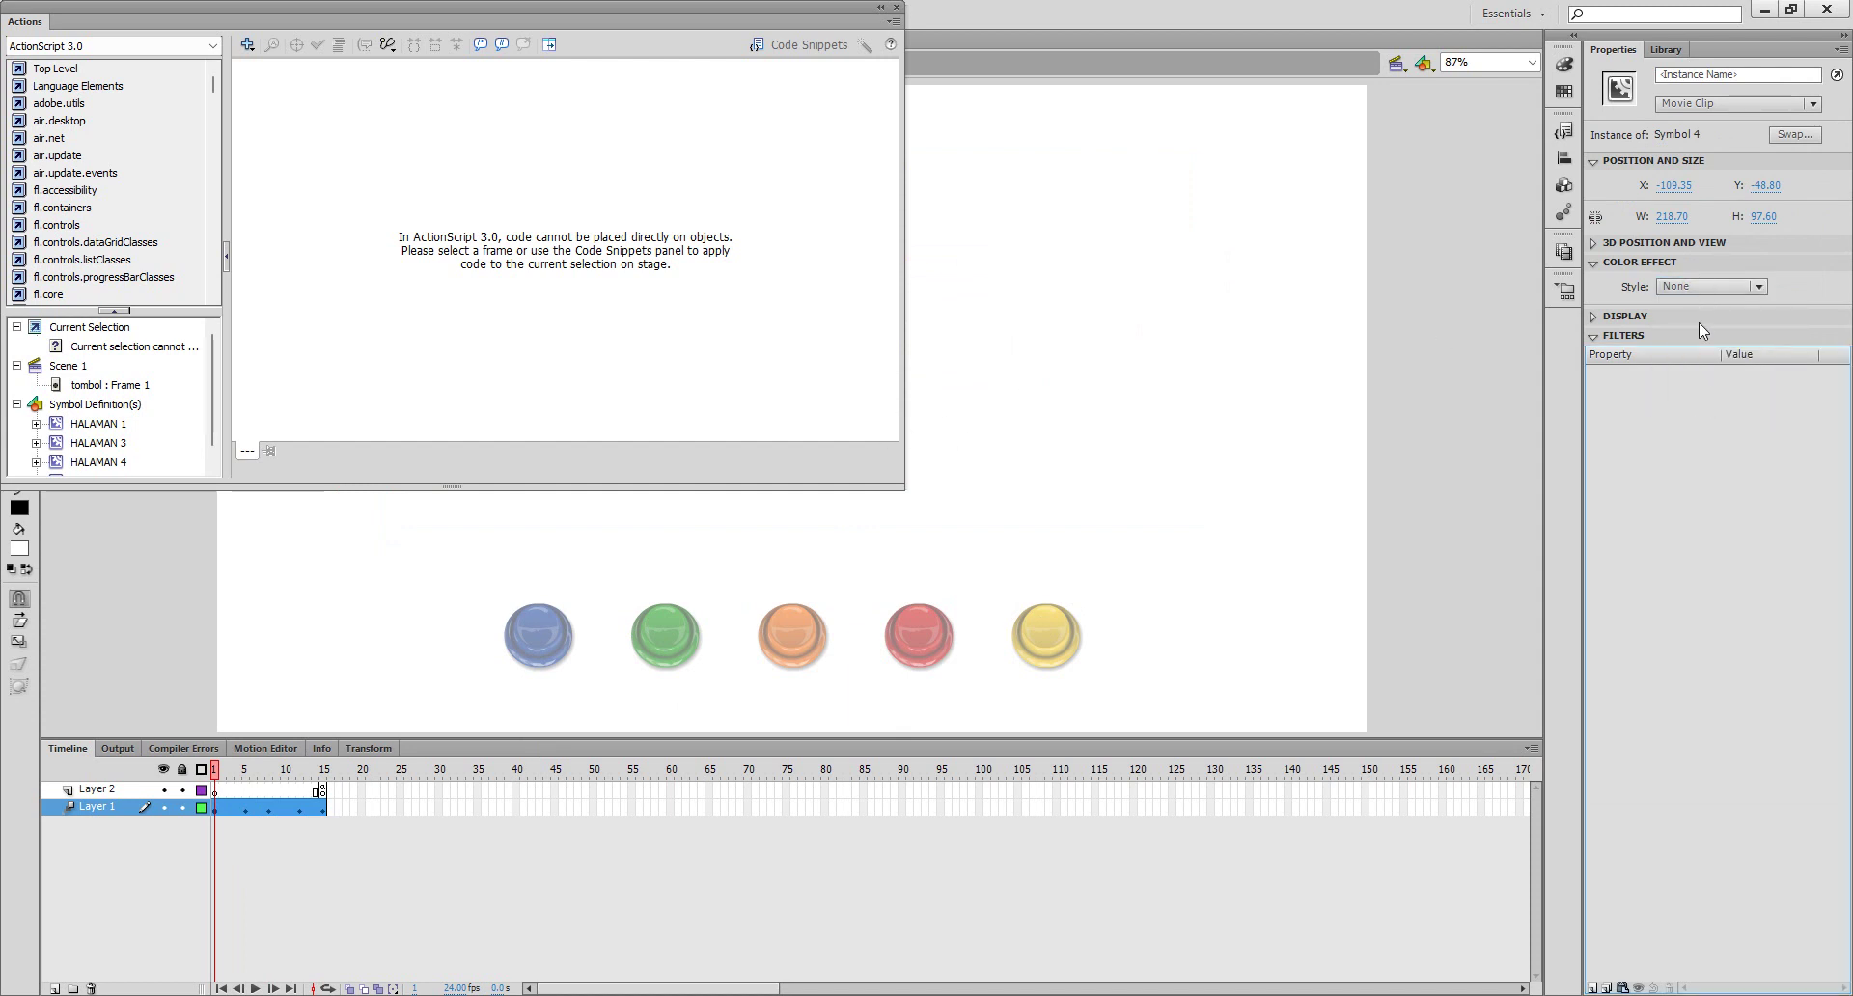
{"action": "left_click", "coordinate": [1708, 287]}
{"action": "left_click", "coordinate": [1694, 402]}
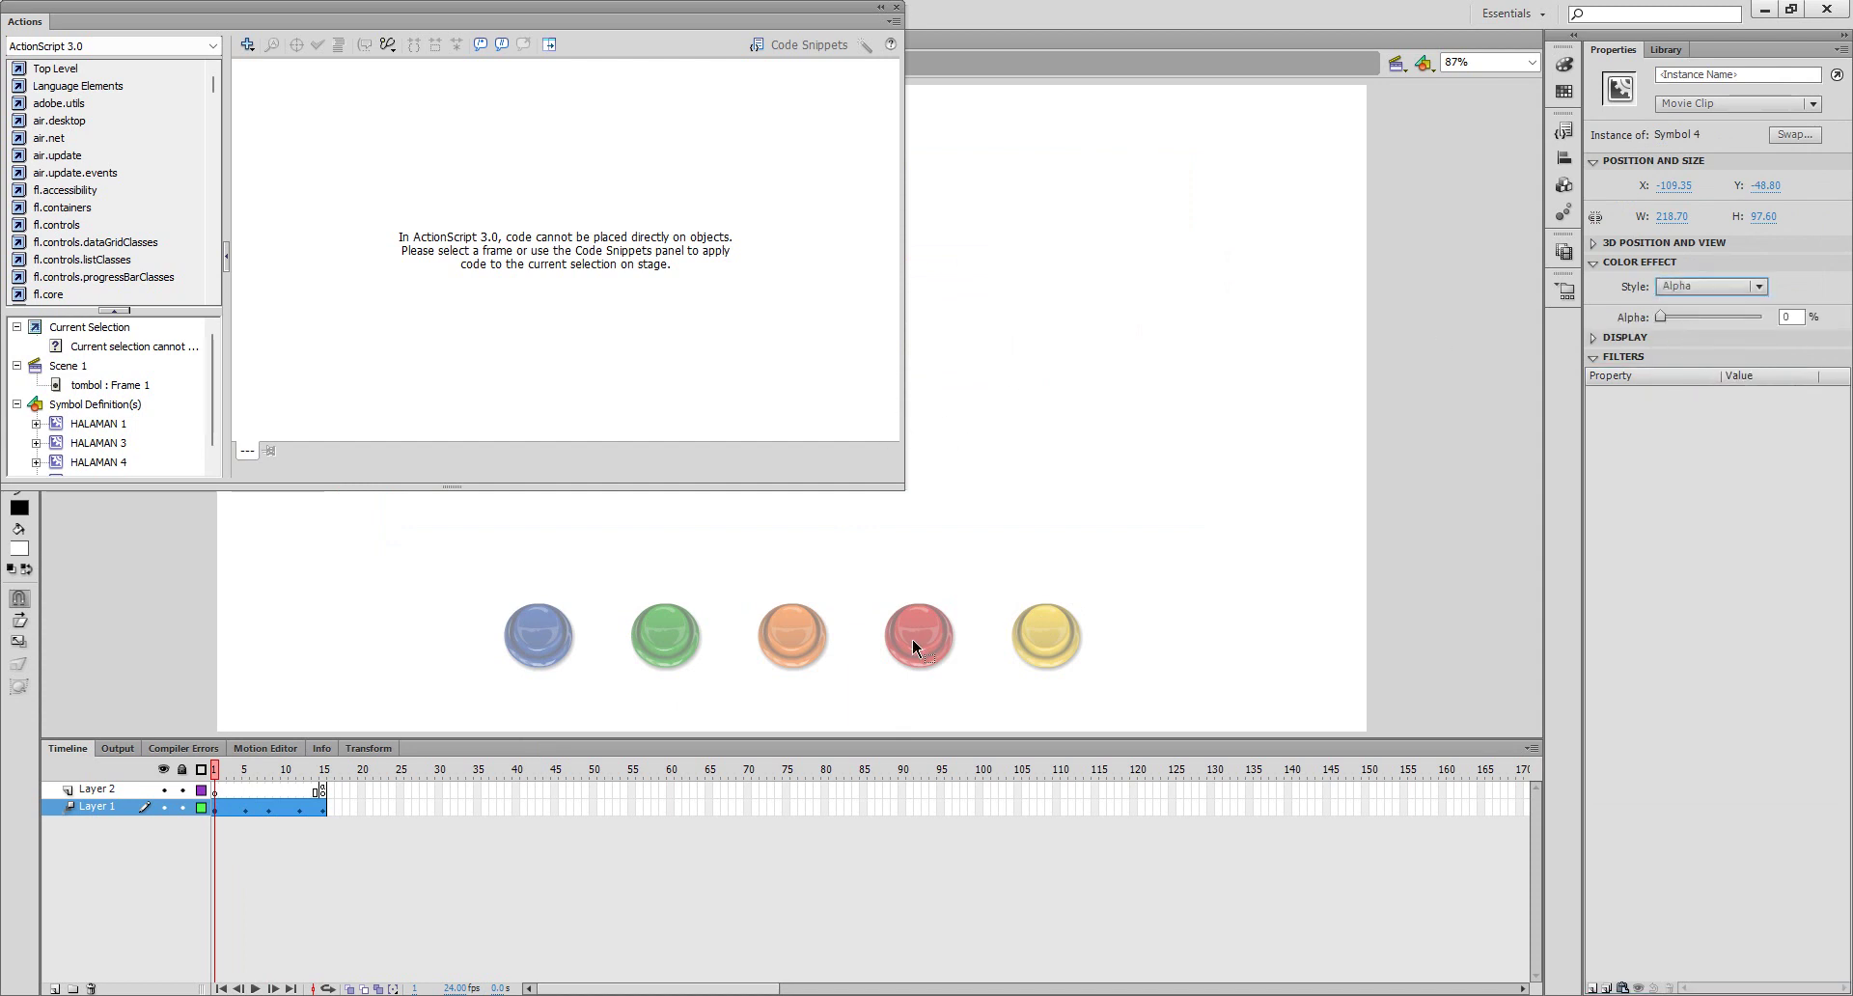
{"action": "left_click", "coordinate": [323, 771]}
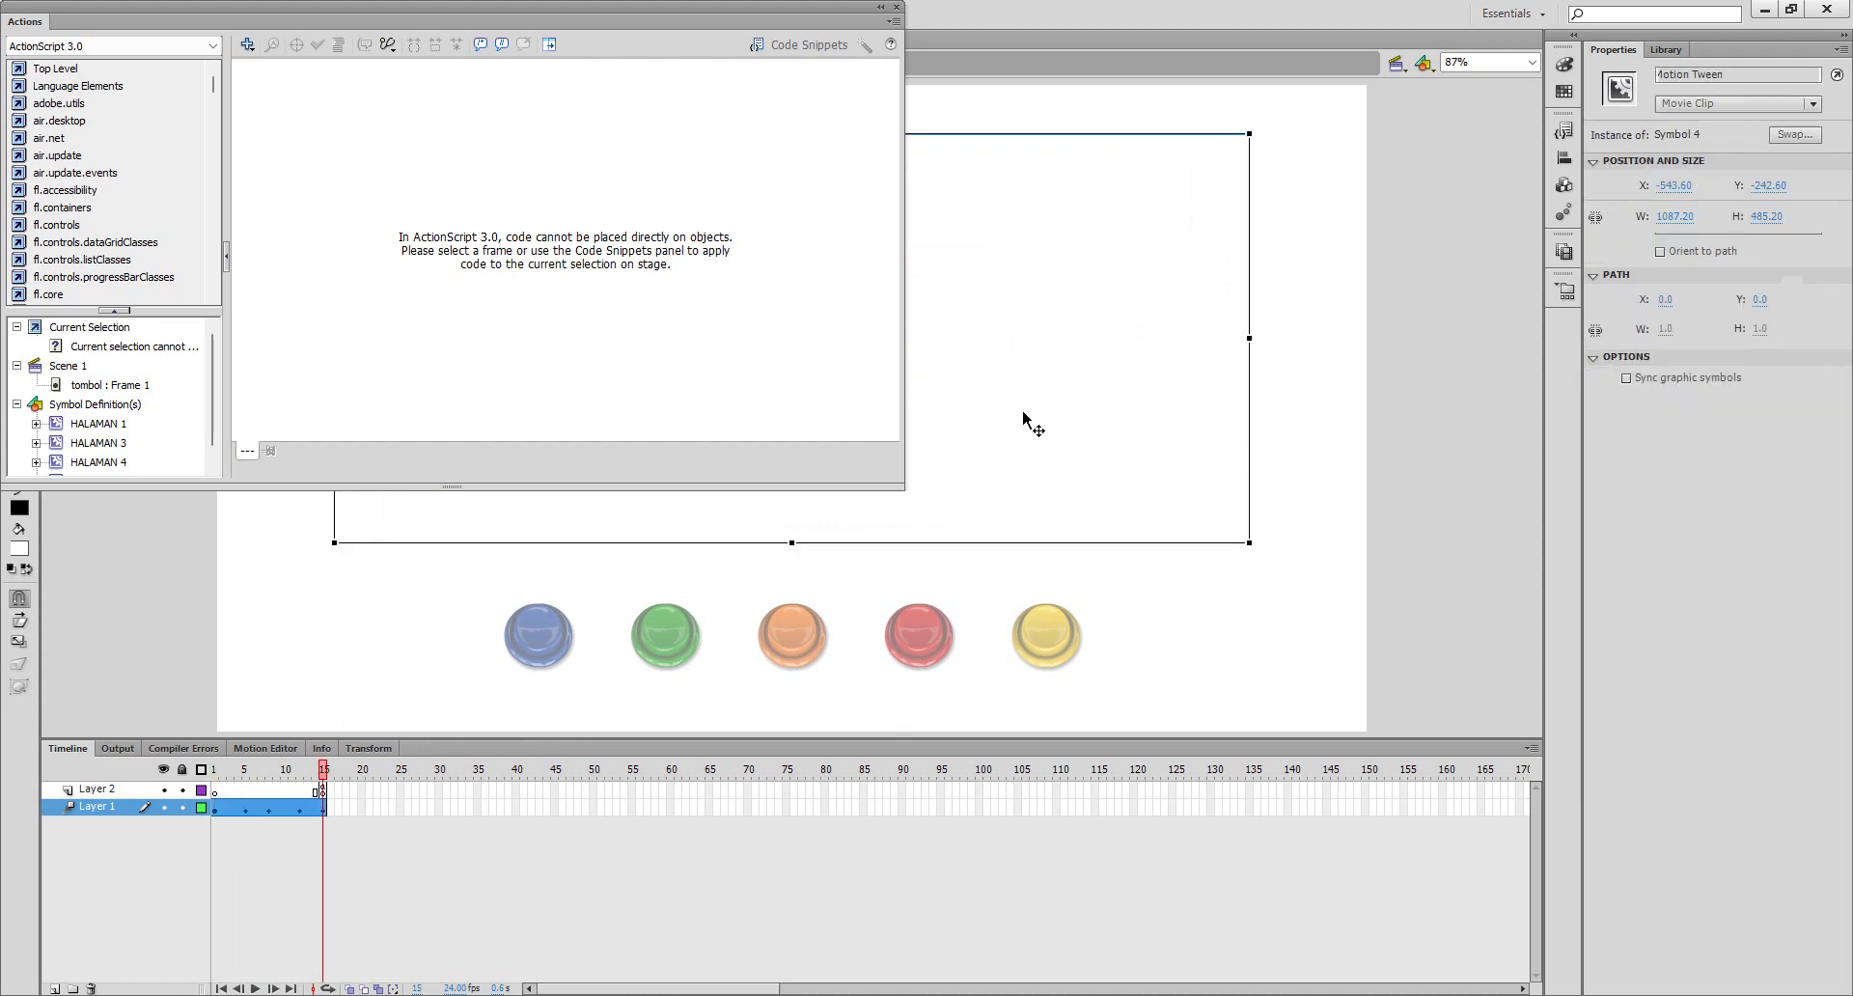
{"action": "left_click", "coordinate": [1792, 319]}
{"action": "type", "text": "100"}
{"action": "key", "text": "Return"}
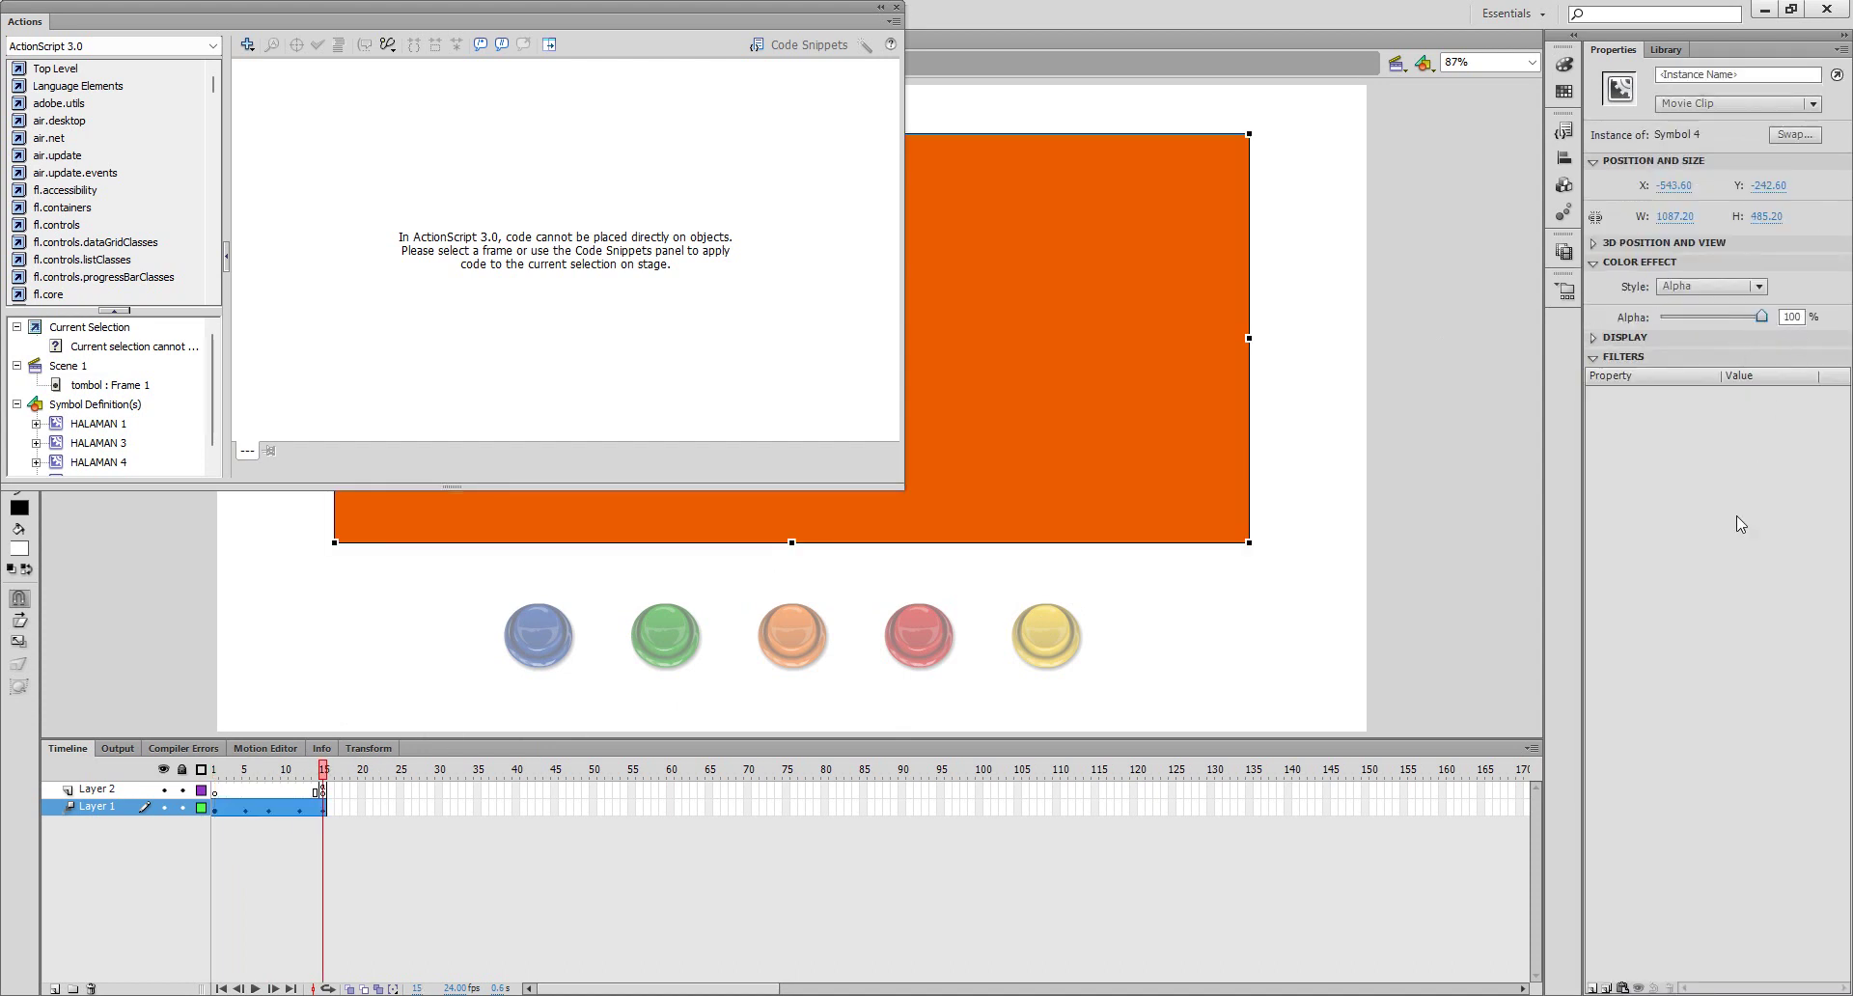
- Add a Blur filter to the orange page at frame 15 with High quality and a blur of 0 px
{"action": "left_click", "coordinate": [1595, 987]}
{"action": "left_click", "coordinate": [1631, 861]}
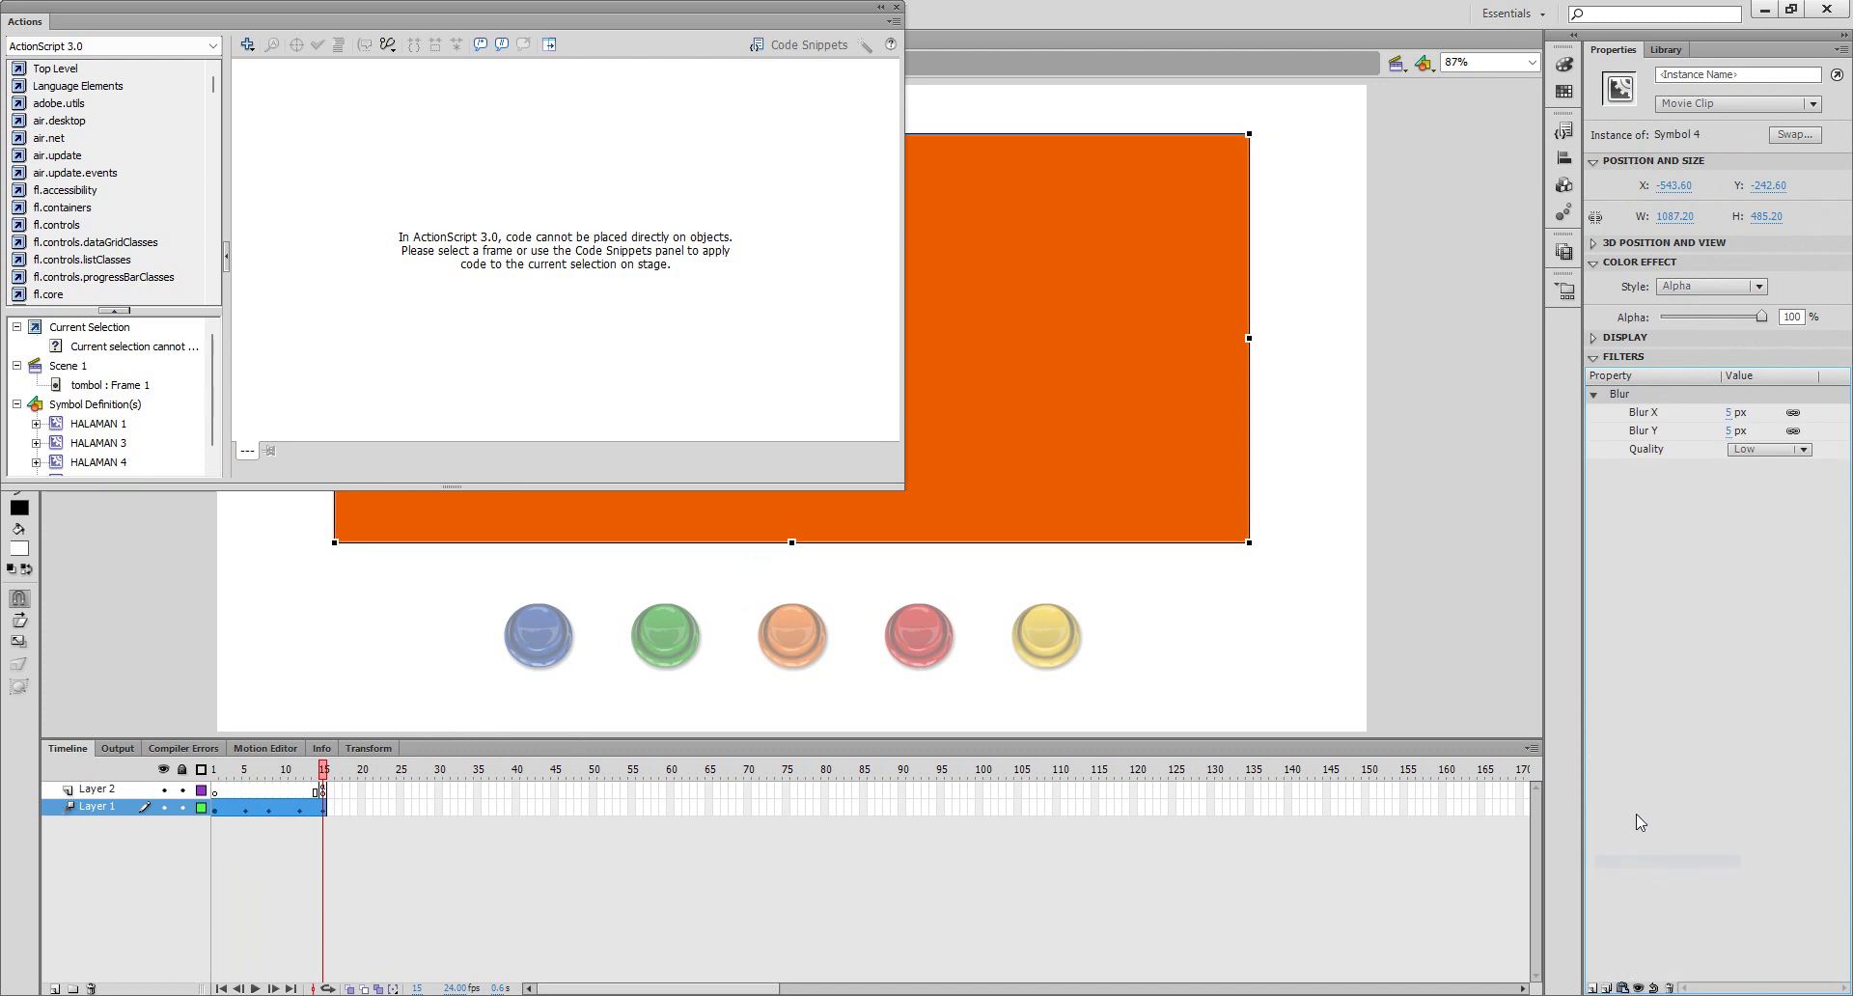
{"action": "left_click", "coordinate": [1741, 464]}
{"action": "left_click", "coordinate": [1751, 513]}
{"action": "left_click", "coordinate": [1729, 431]}
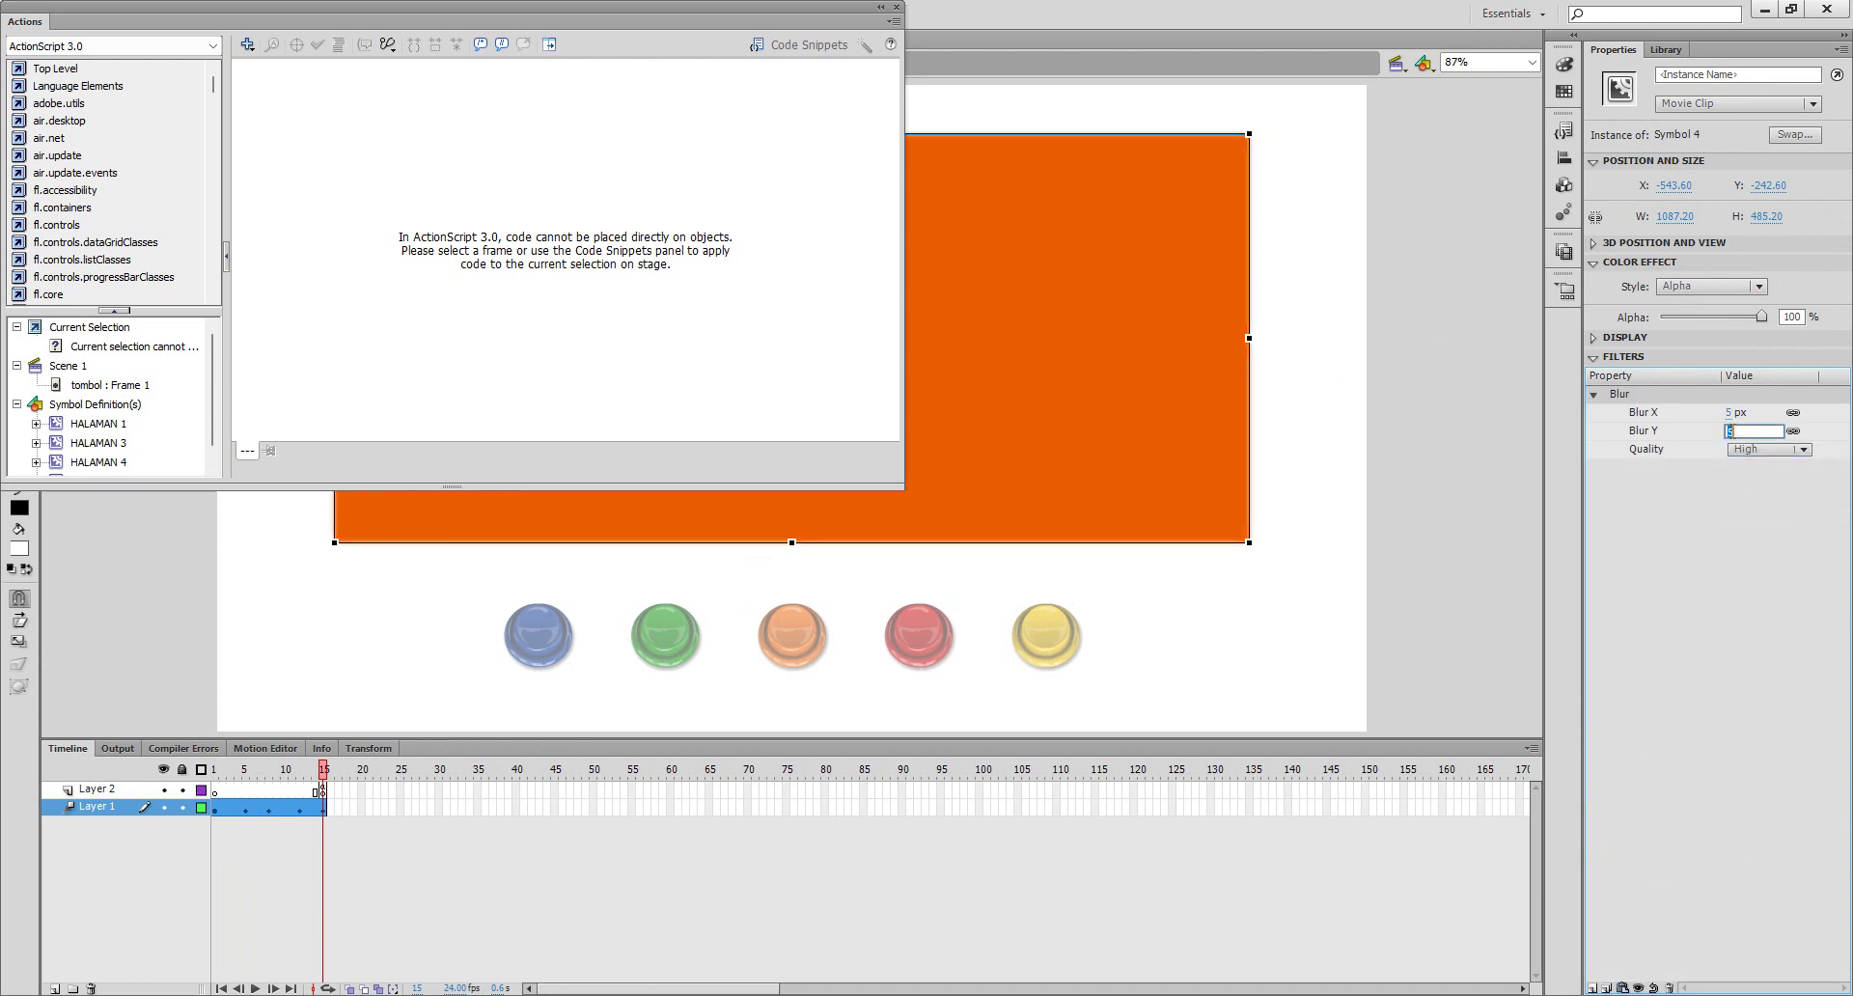
{"action": "type", "text": "0"}
{"action": "key", "text": "Return"}
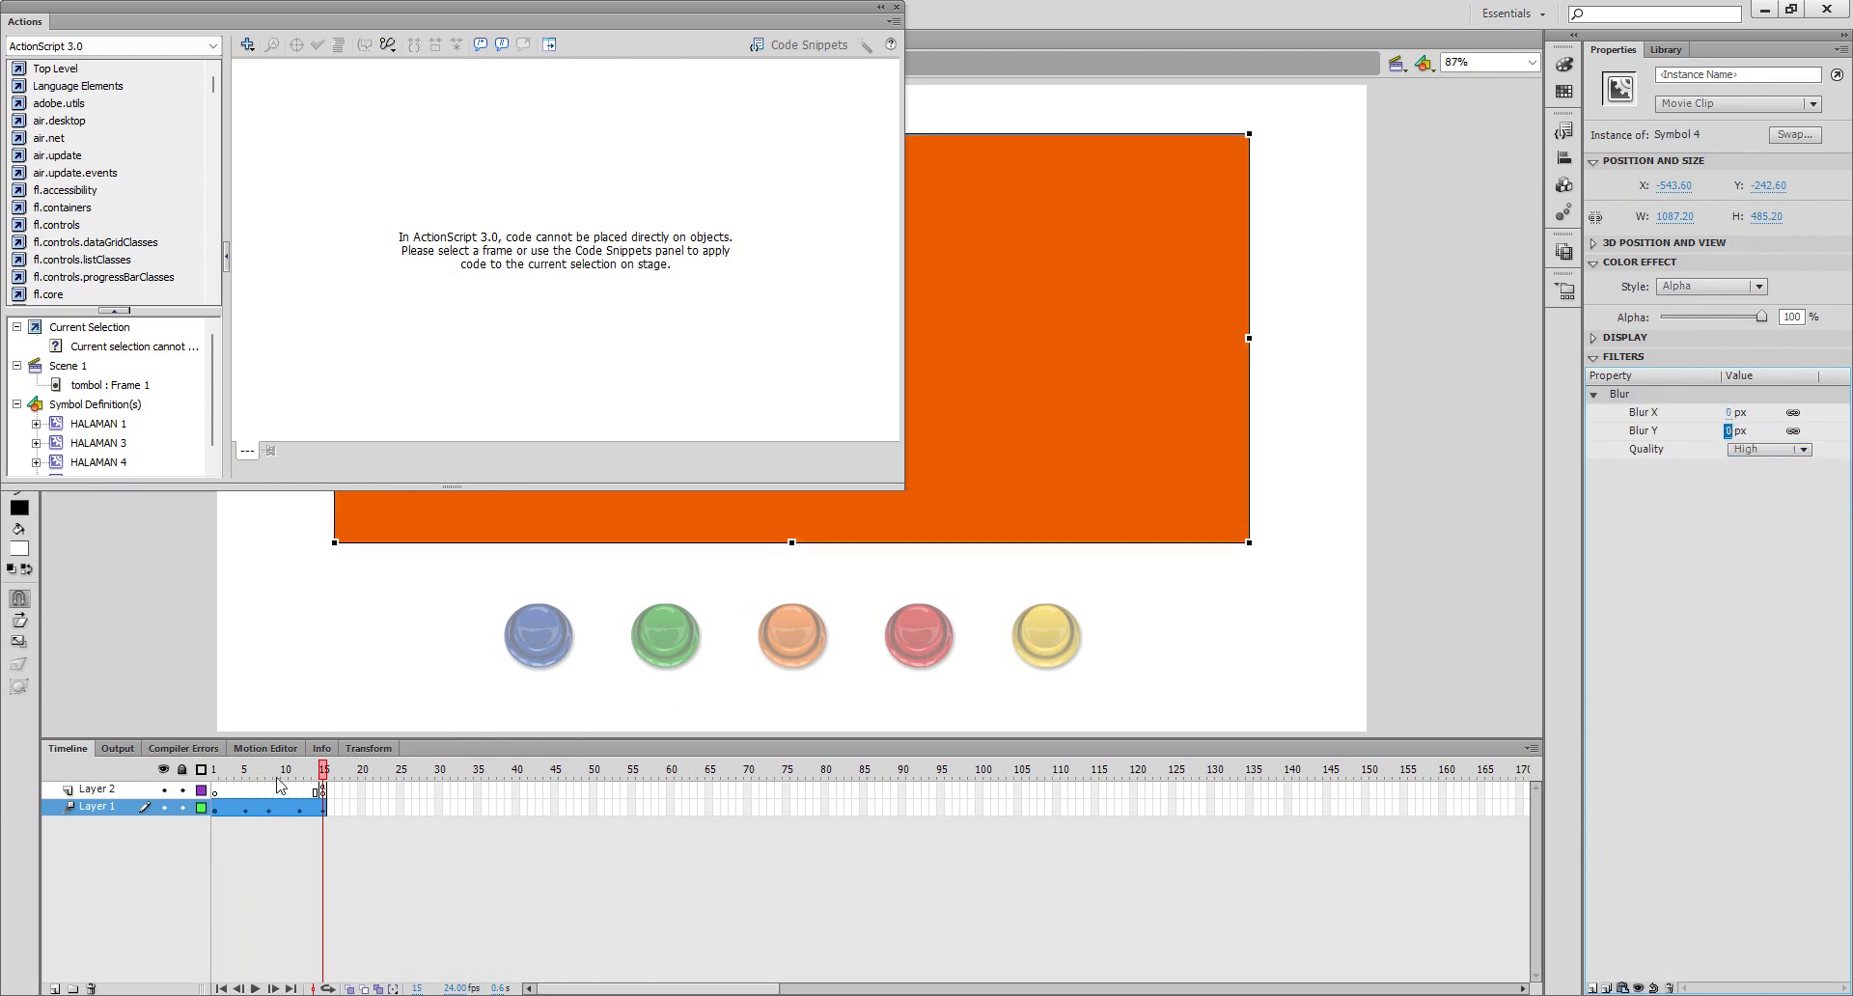
- Set the orange page's blur to 20 px at frame 1, close the Actions window and return to the main scene
{"action": "left_click", "coordinate": [214, 808]}
{"action": "left_click", "coordinate": [913, 380]}
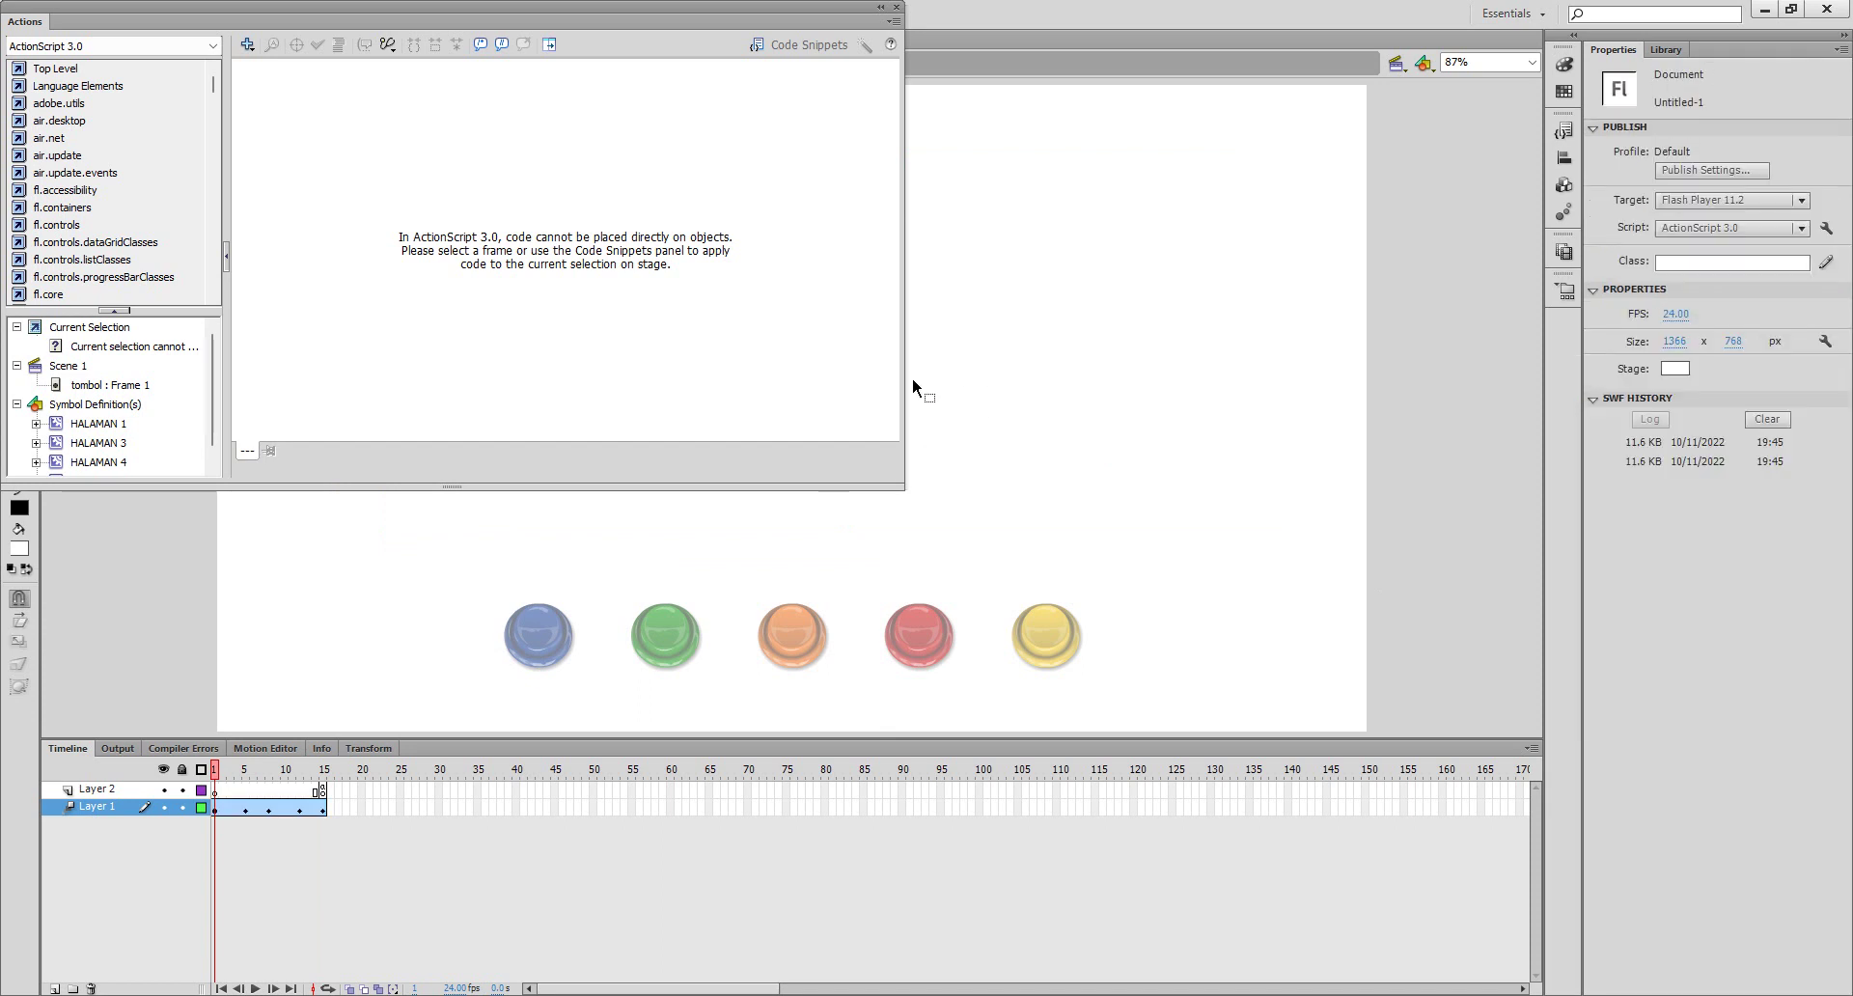
{"action": "left_click_drag", "start_coordinate": [607, 25], "coordinate": [841, 523]}
{"action": "left_click", "coordinate": [819, 361]}
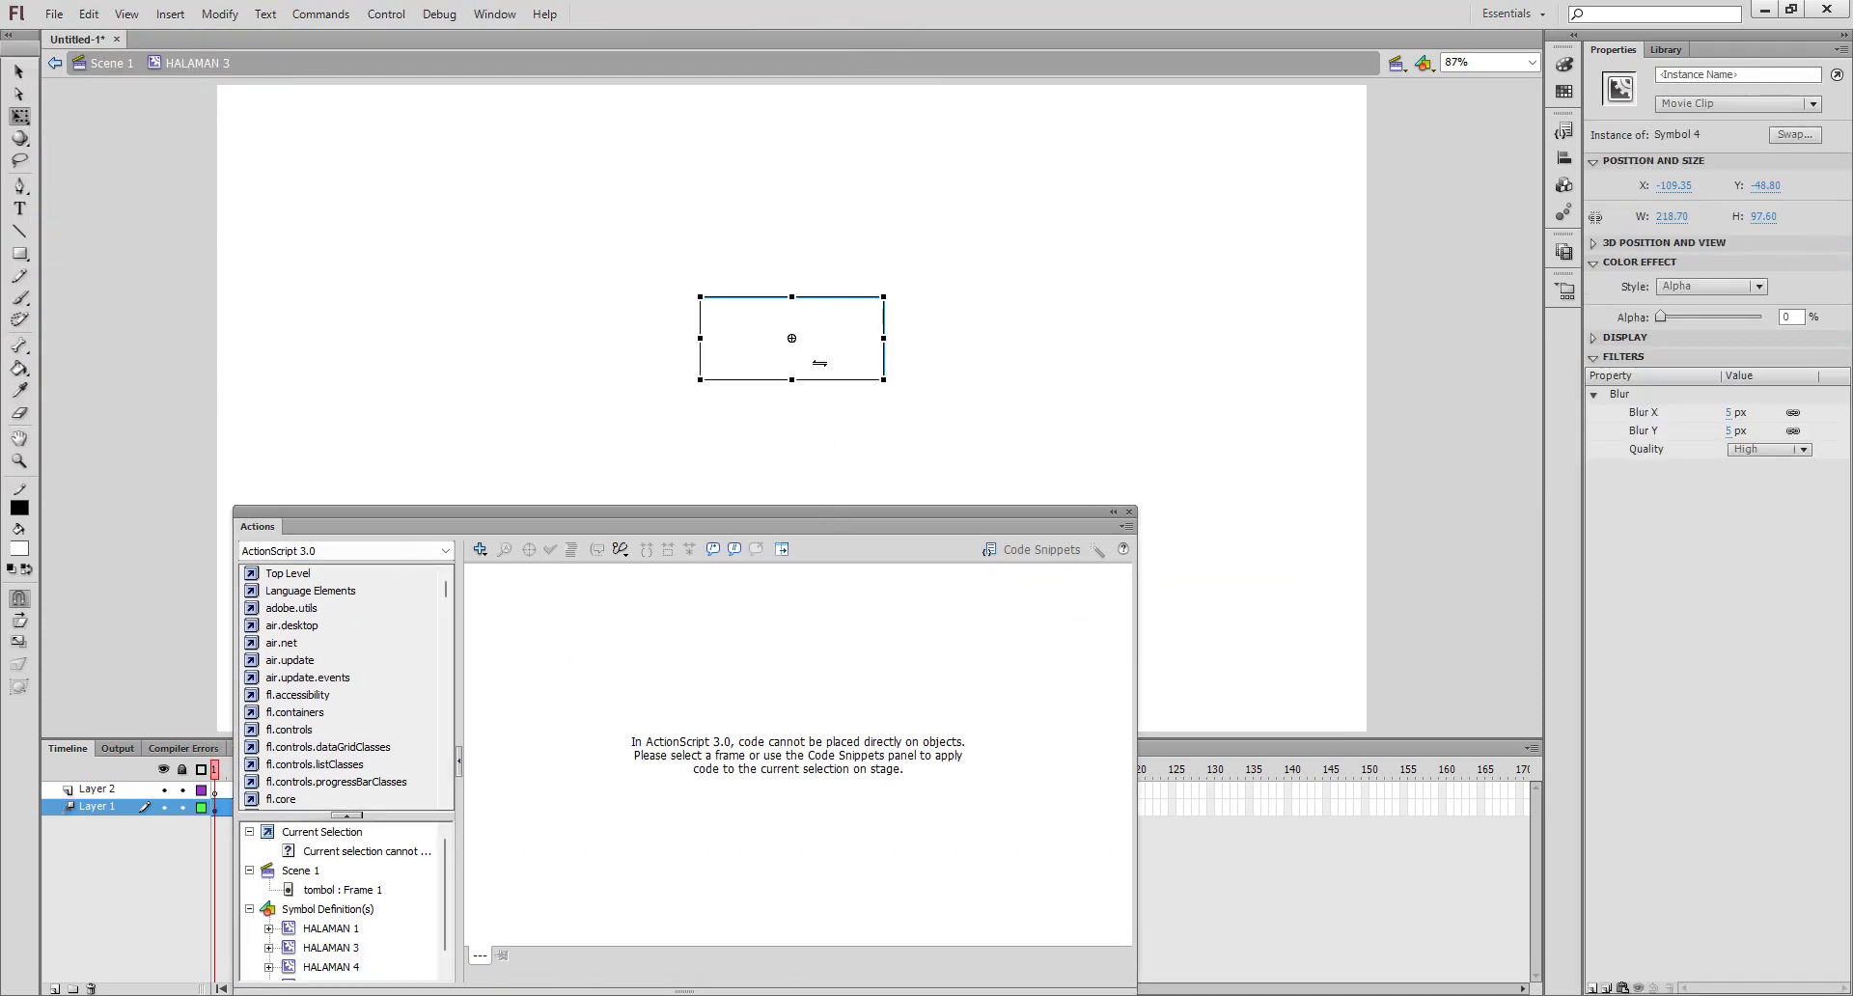
{"action": "left_click", "coordinate": [1729, 432]}
{"action": "type", "text": "20"}
{"action": "key", "text": "Return"}
{"action": "left_click_drag", "start_coordinate": [865, 512], "coordinate": [958, 475]}
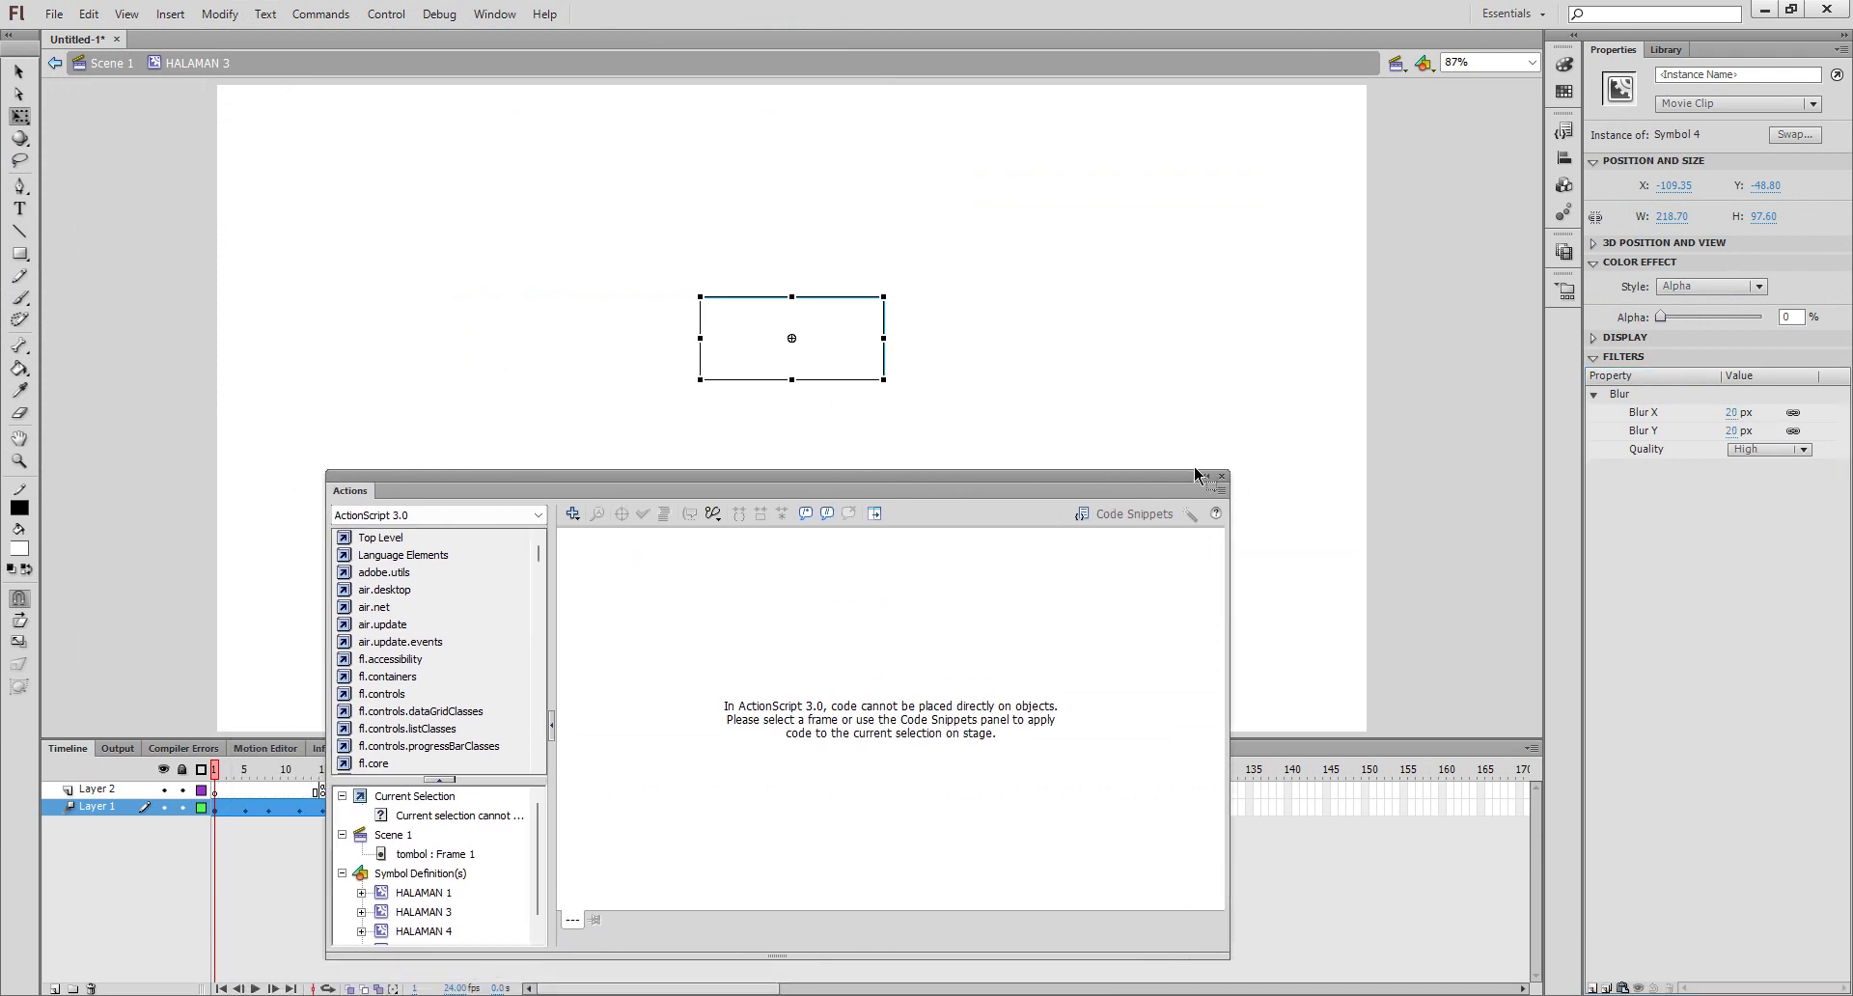
{"action": "left_click", "coordinate": [1221, 477]}
{"action": "double_click", "coordinate": [911, 463]}
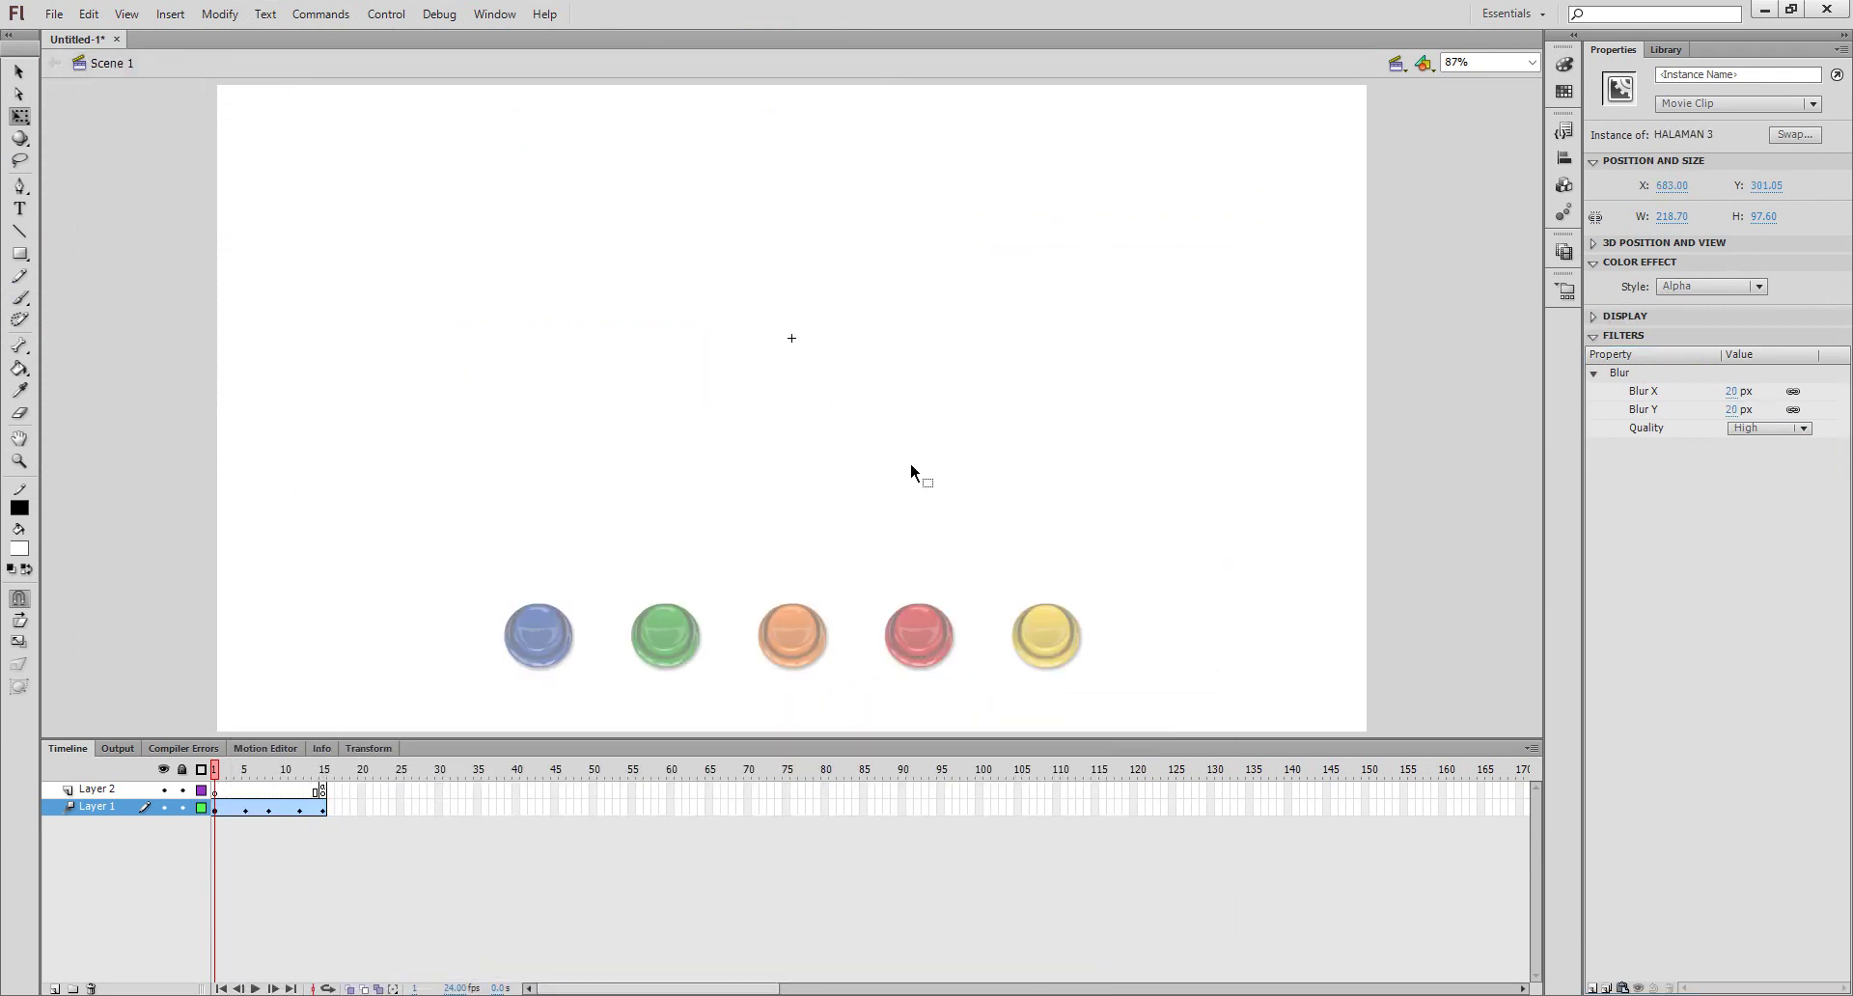
- Open the green HALAMAN 2 movie clip on frame 2 of the halaman layer for editing
{"action": "double_click", "coordinate": [911, 471]}
{"action": "key", "text": "ctrl+a"}
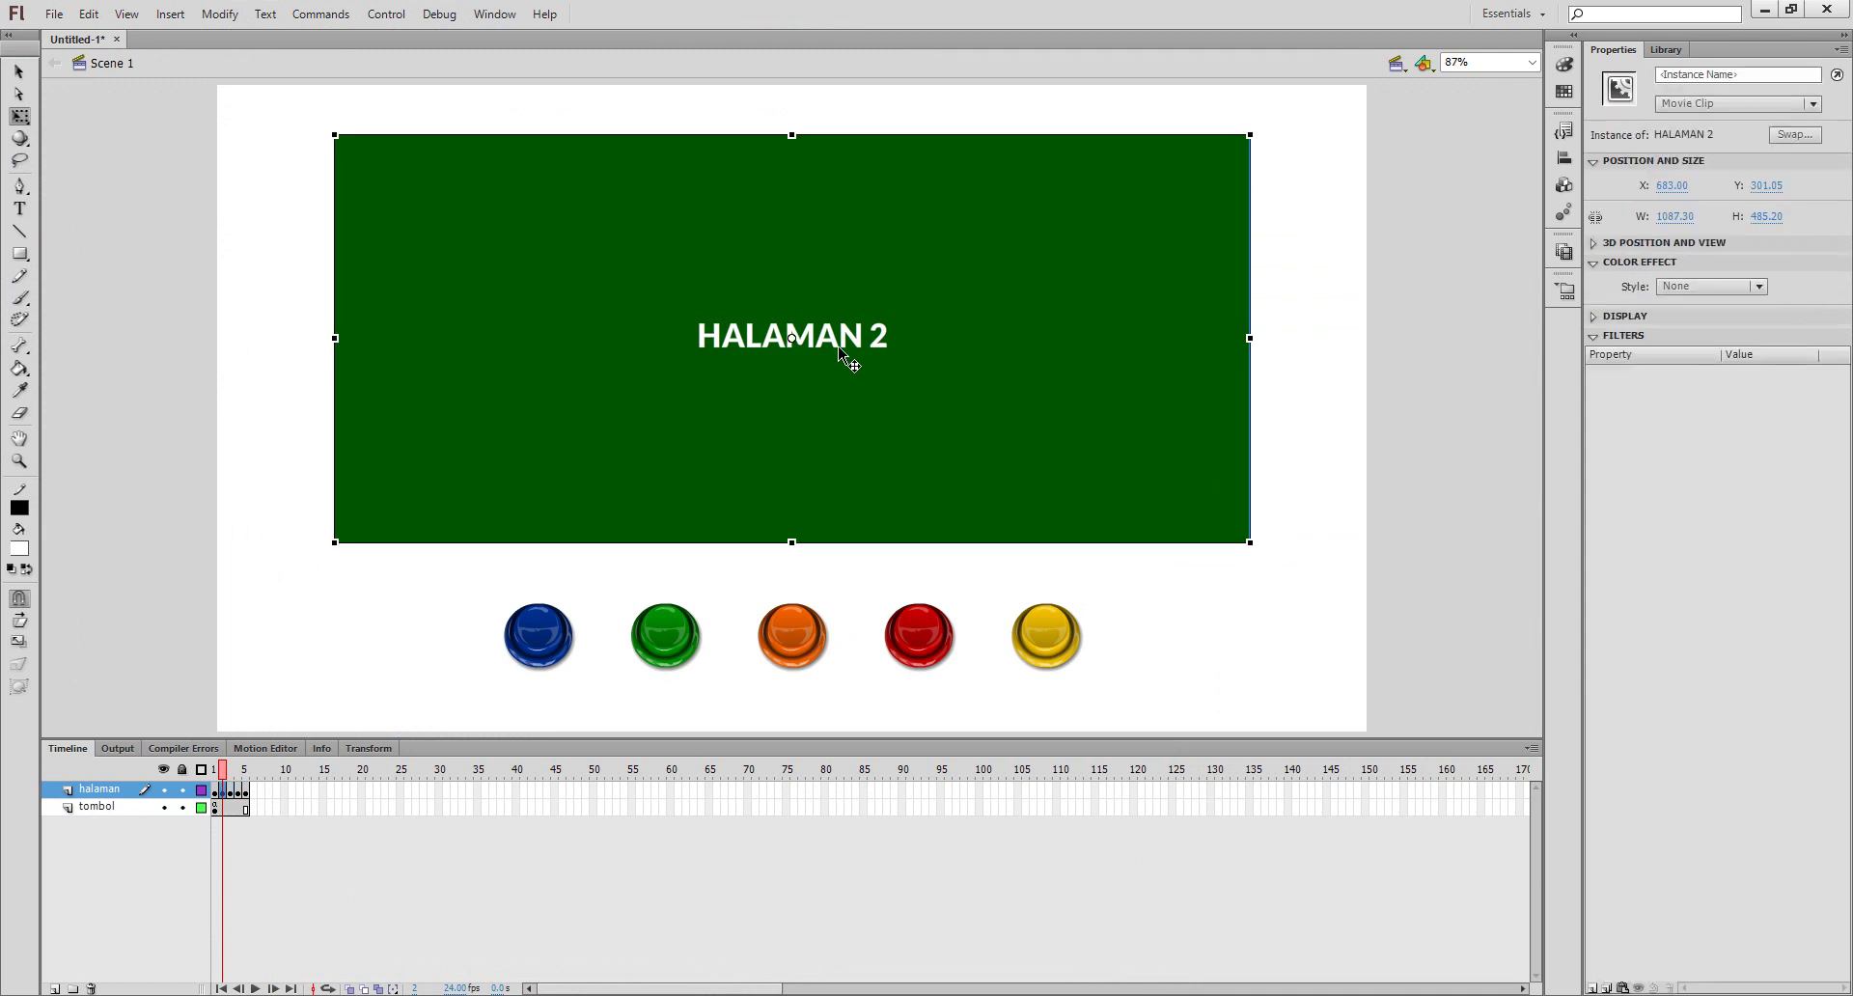
{"action": "key", "text": "ctrl+e"}
{"action": "right_click", "coordinate": [325, 797]}
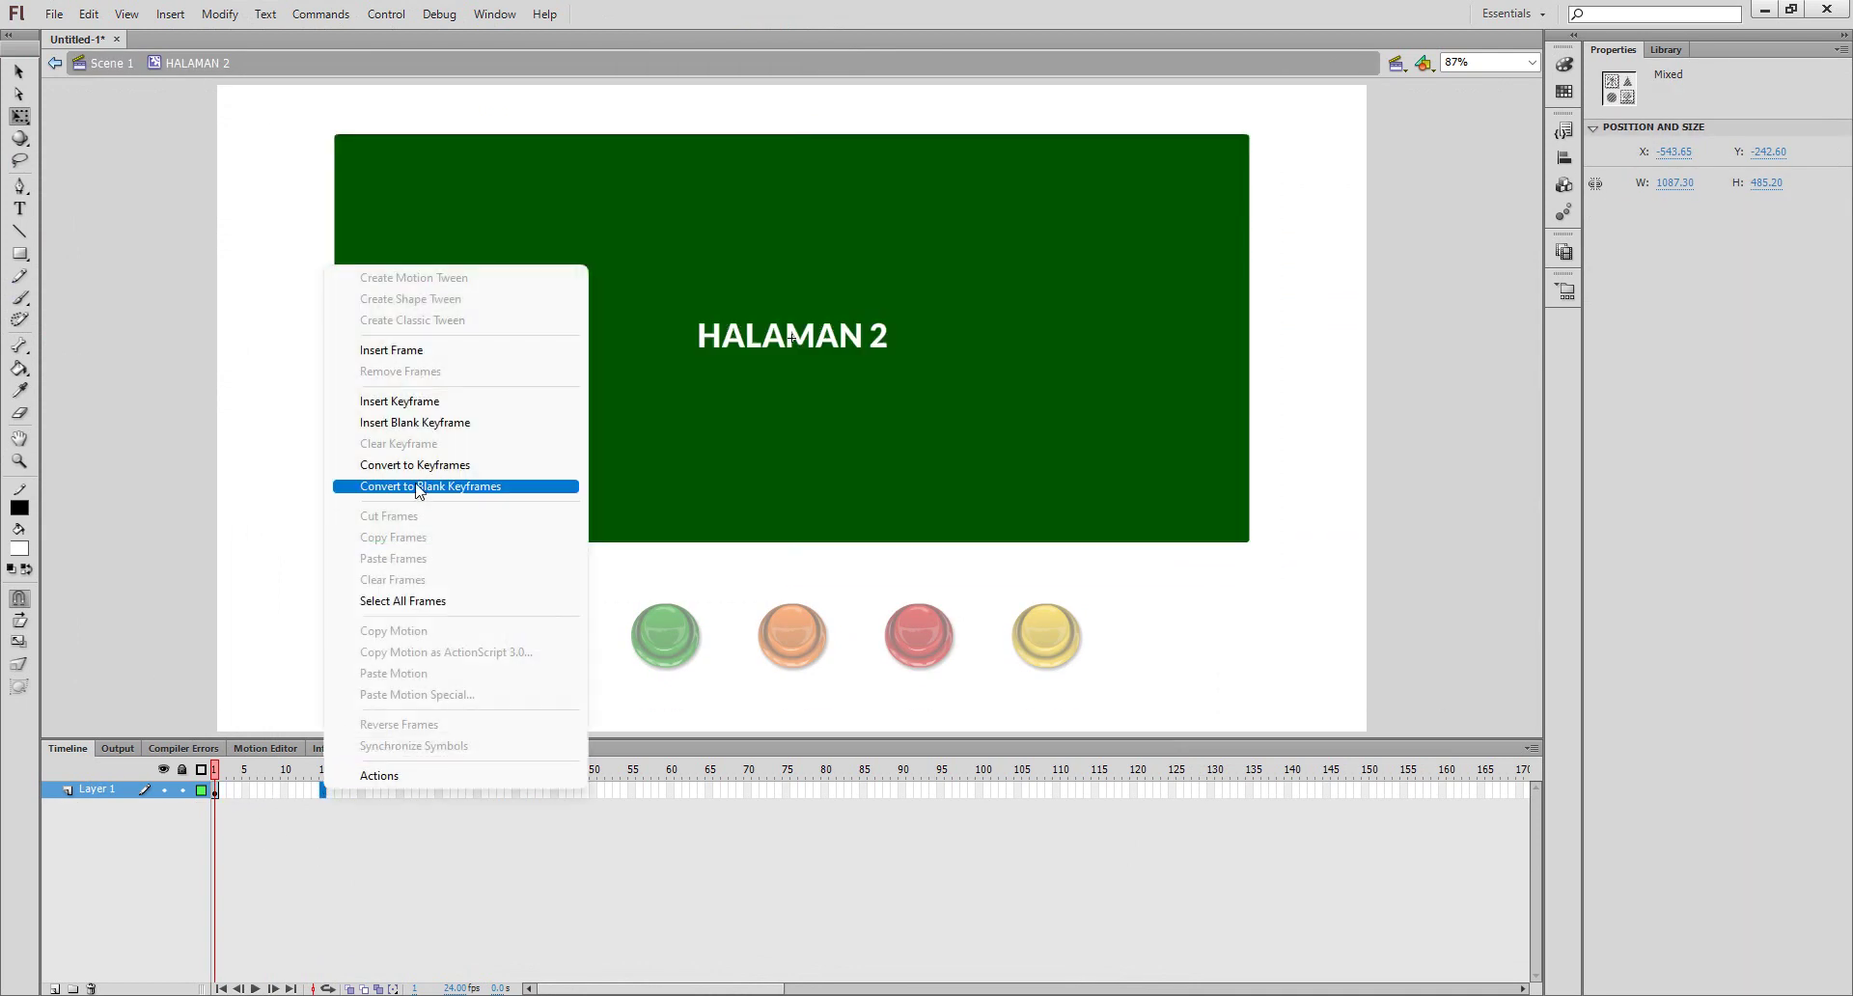
{"action": "left_click", "coordinate": [455, 404]}
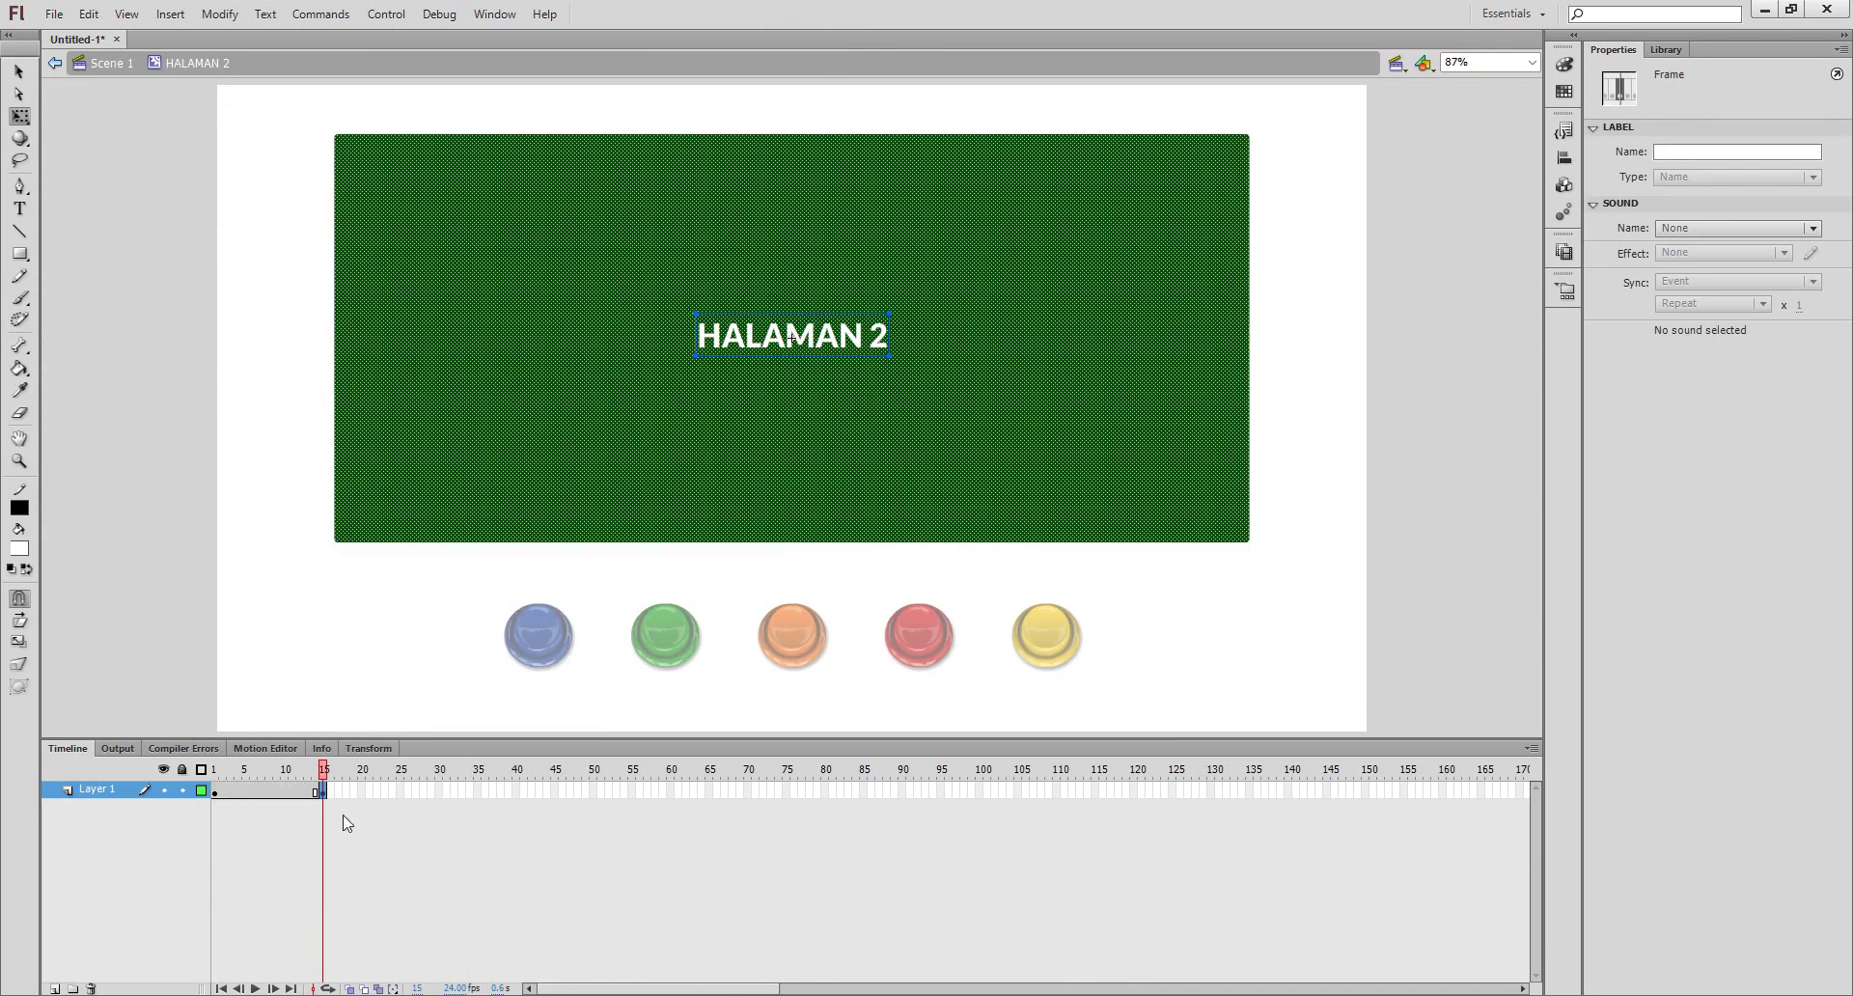
{"action": "key", "text": "ctrl+z"}
- Extend the green page's layer to frame 15 and add a second layer with a stop(); action at frame 15
{"action": "key", "text": "F6"}
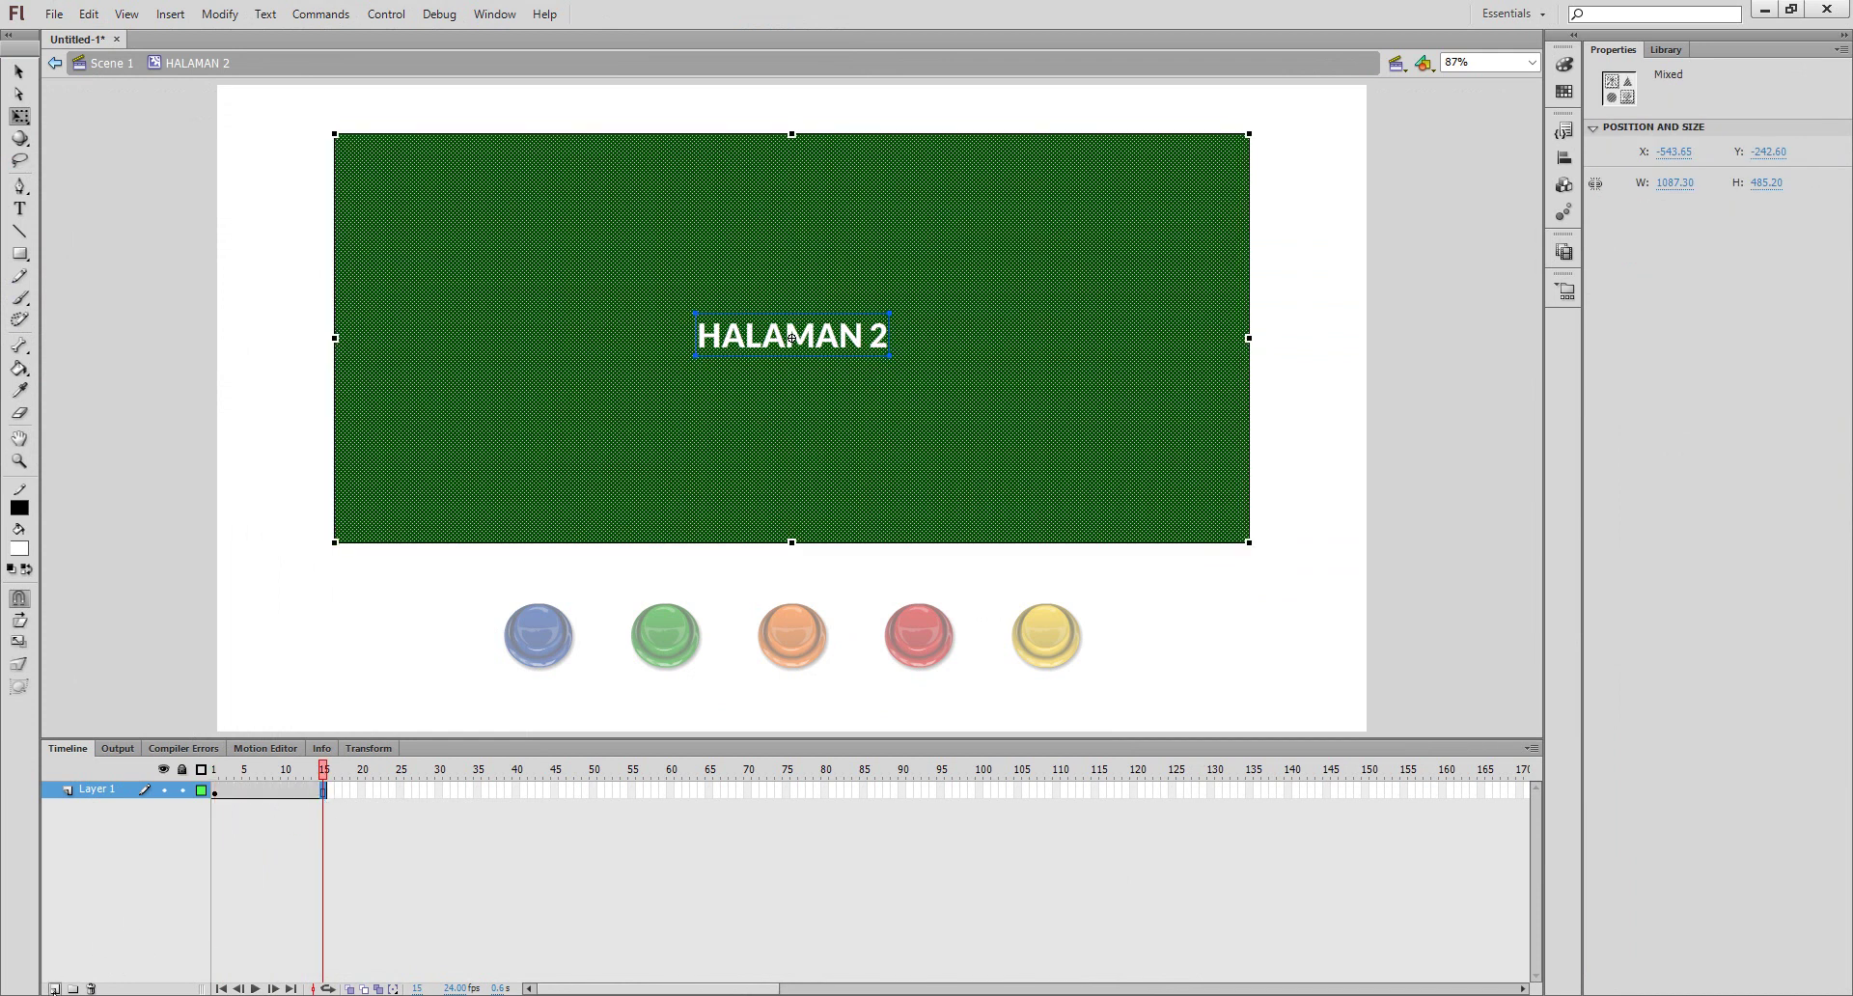
{"action": "left_click", "coordinate": [330, 779]}
{"action": "right_click", "coordinate": [323, 791]}
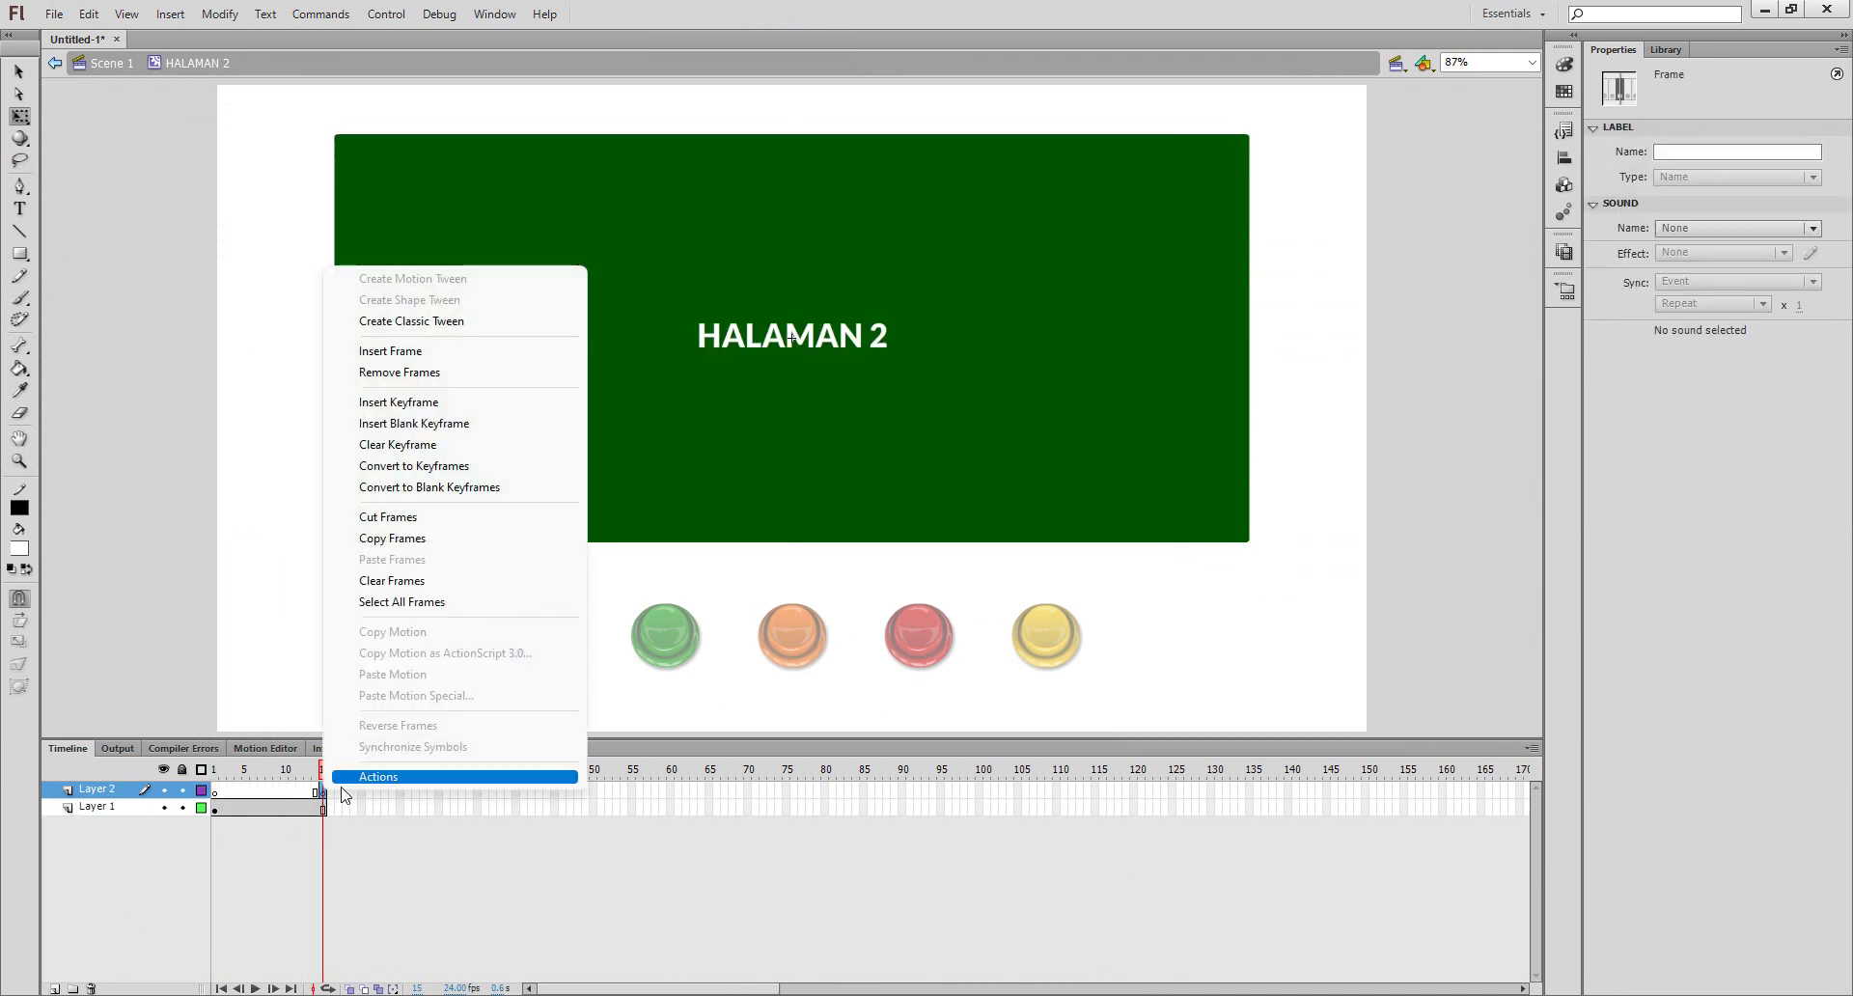
{"action": "left_click", "coordinate": [357, 769]}
{"action": "type", "text": "stop();"}
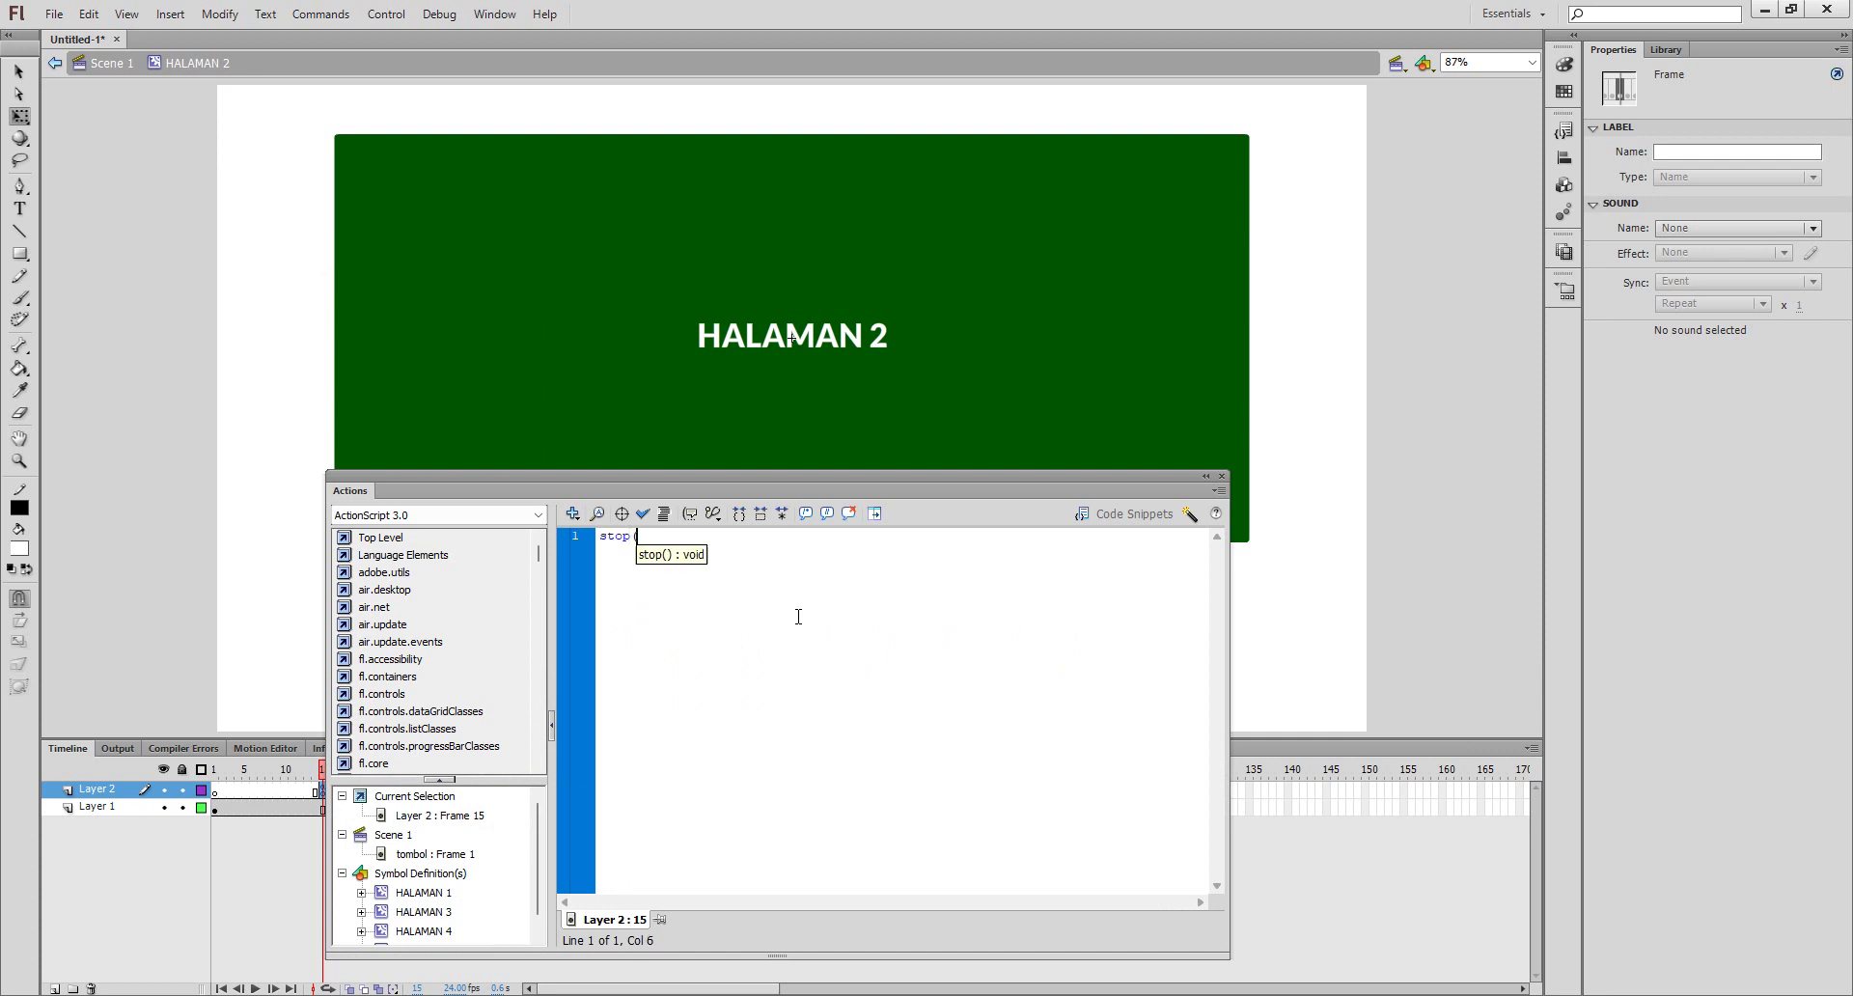
{"action": "left_click", "coordinate": [1222, 476]}
- Create a motion tween on the green page's layer and insert a keyframe for all properties at frame 15
{"action": "left_click", "coordinate": [324, 809]}
{"action": "right_click", "coordinate": [324, 809]}
{"action": "left_click", "coordinate": [463, 299]}
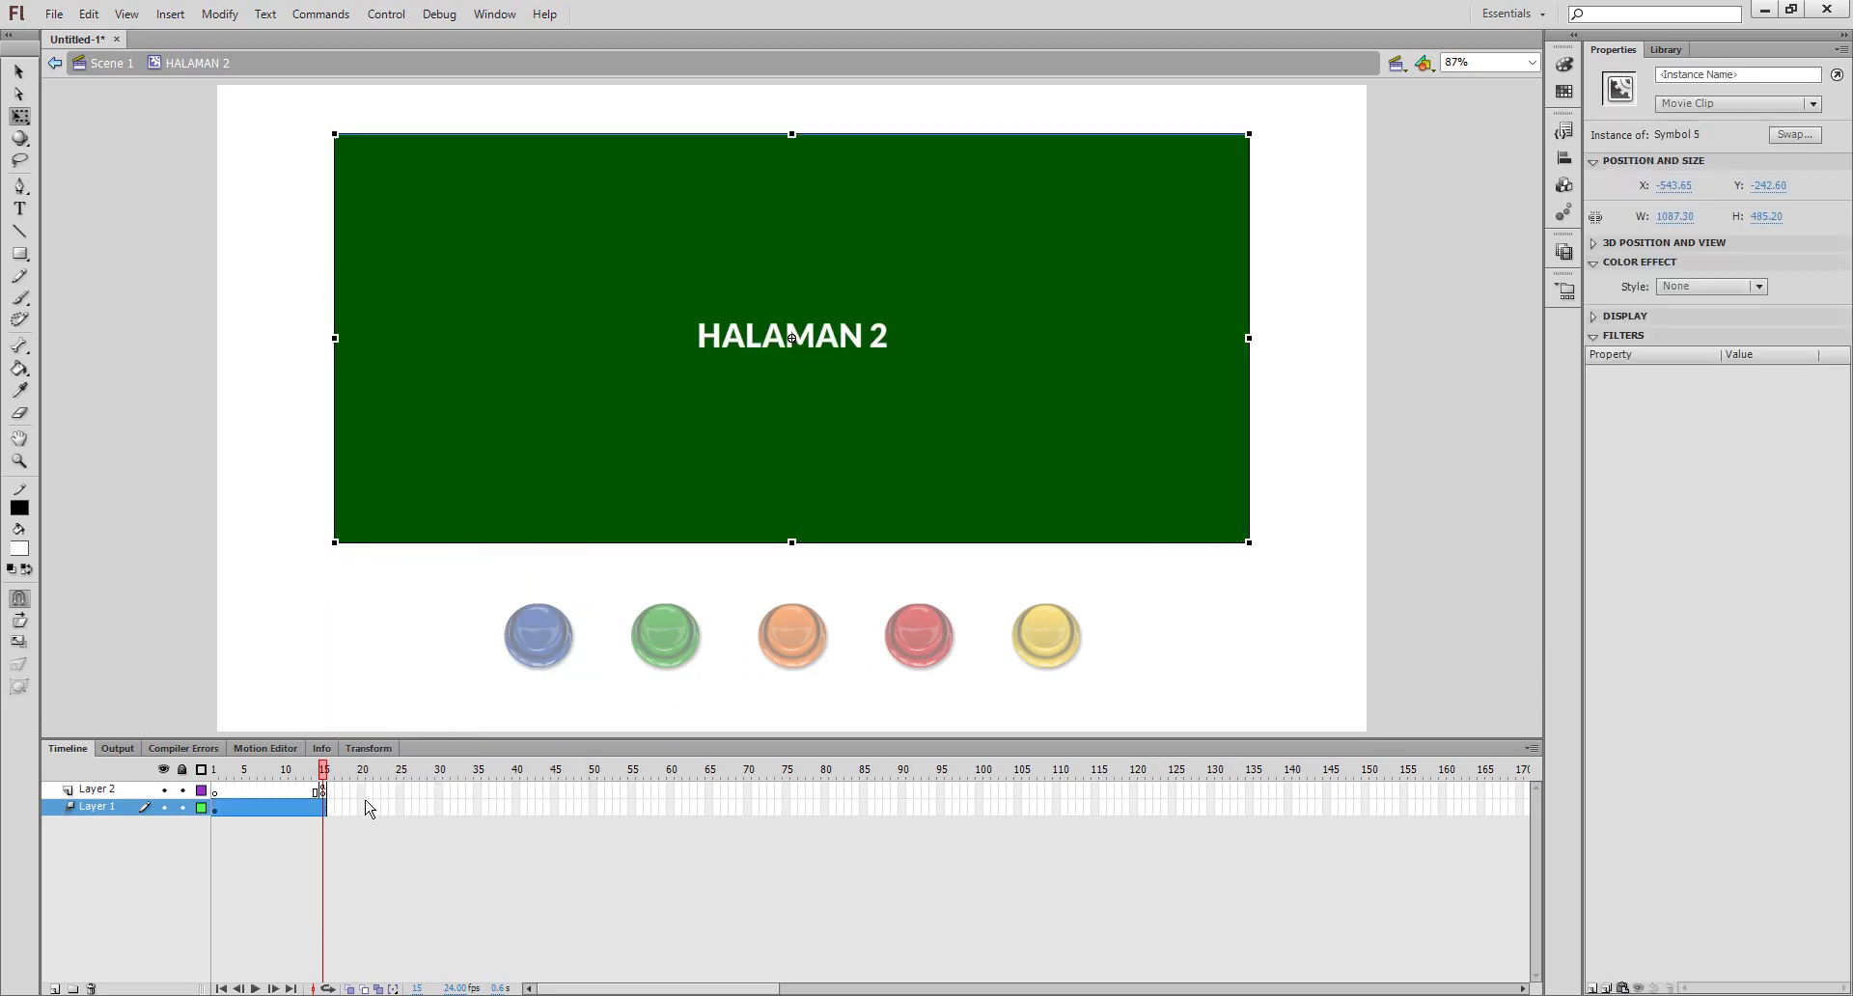
{"action": "right_click", "coordinate": [324, 818]}
{"action": "mouse_move", "coordinate": [487, 384]}
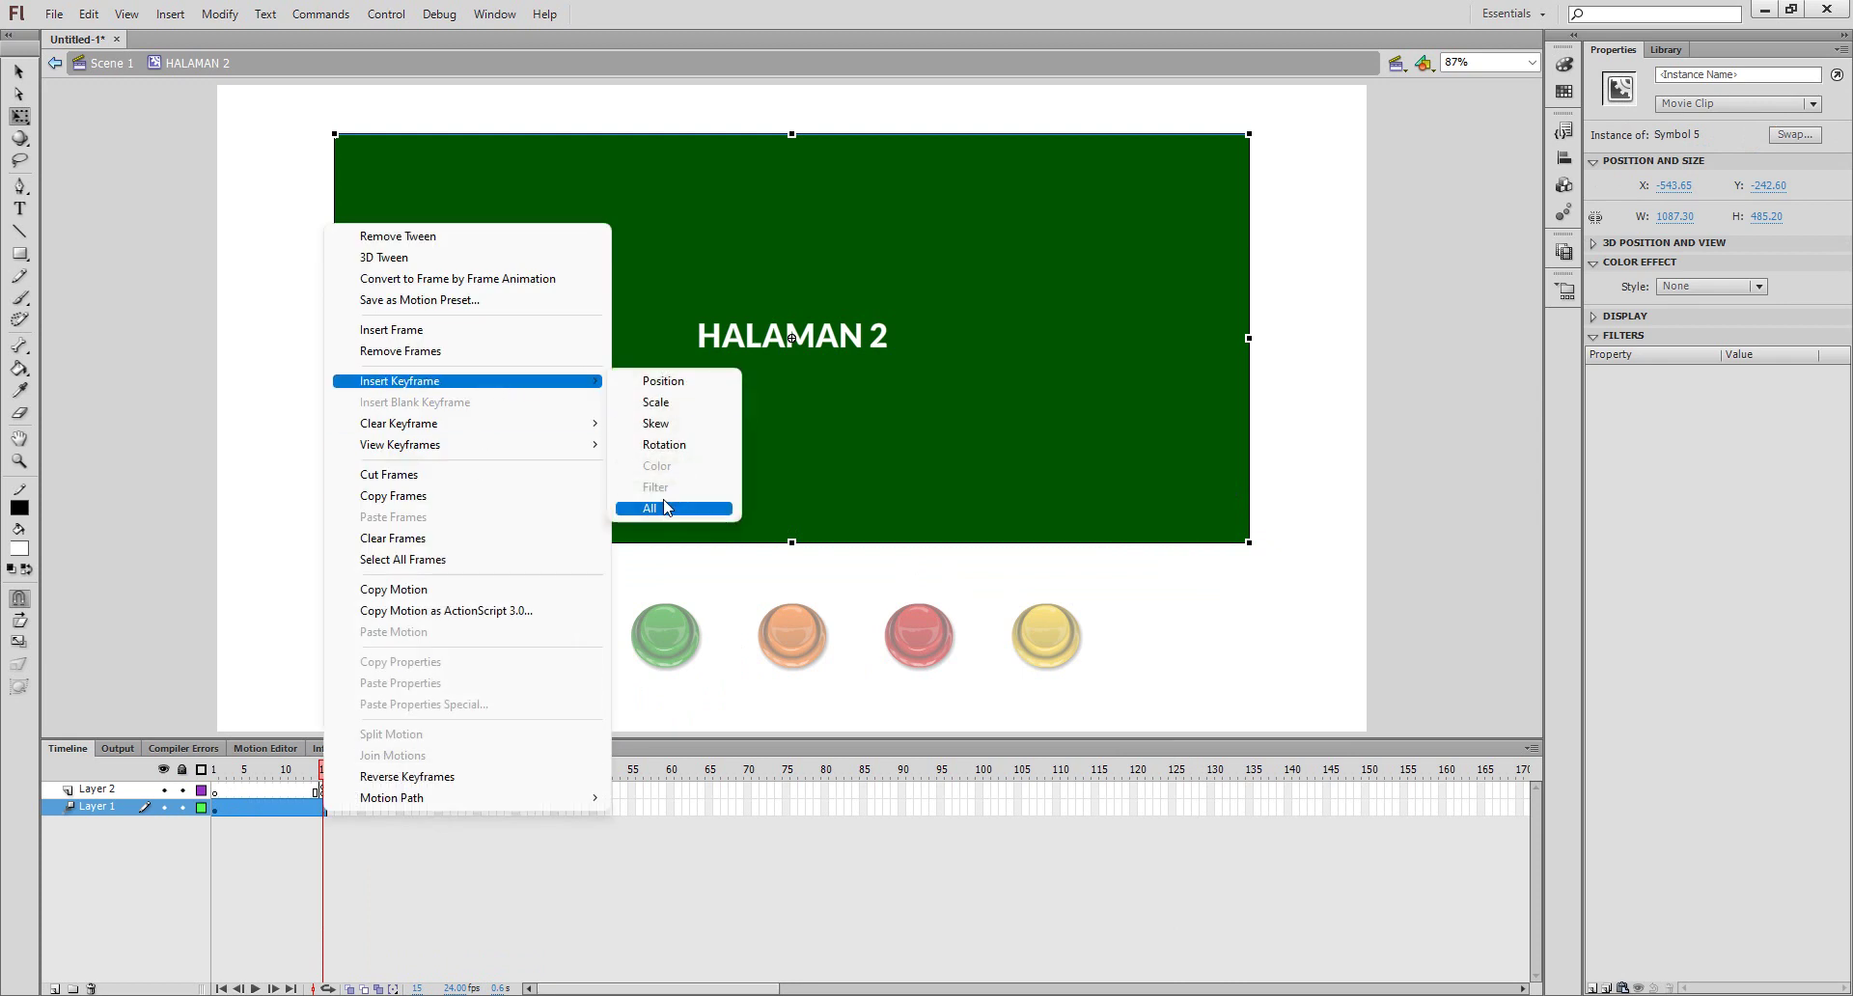
{"action": "left_click", "coordinate": [726, 505]}
- Enlarge the green page to about 1138 x 508 px at frame 11
{"action": "left_click", "coordinate": [299, 811]}
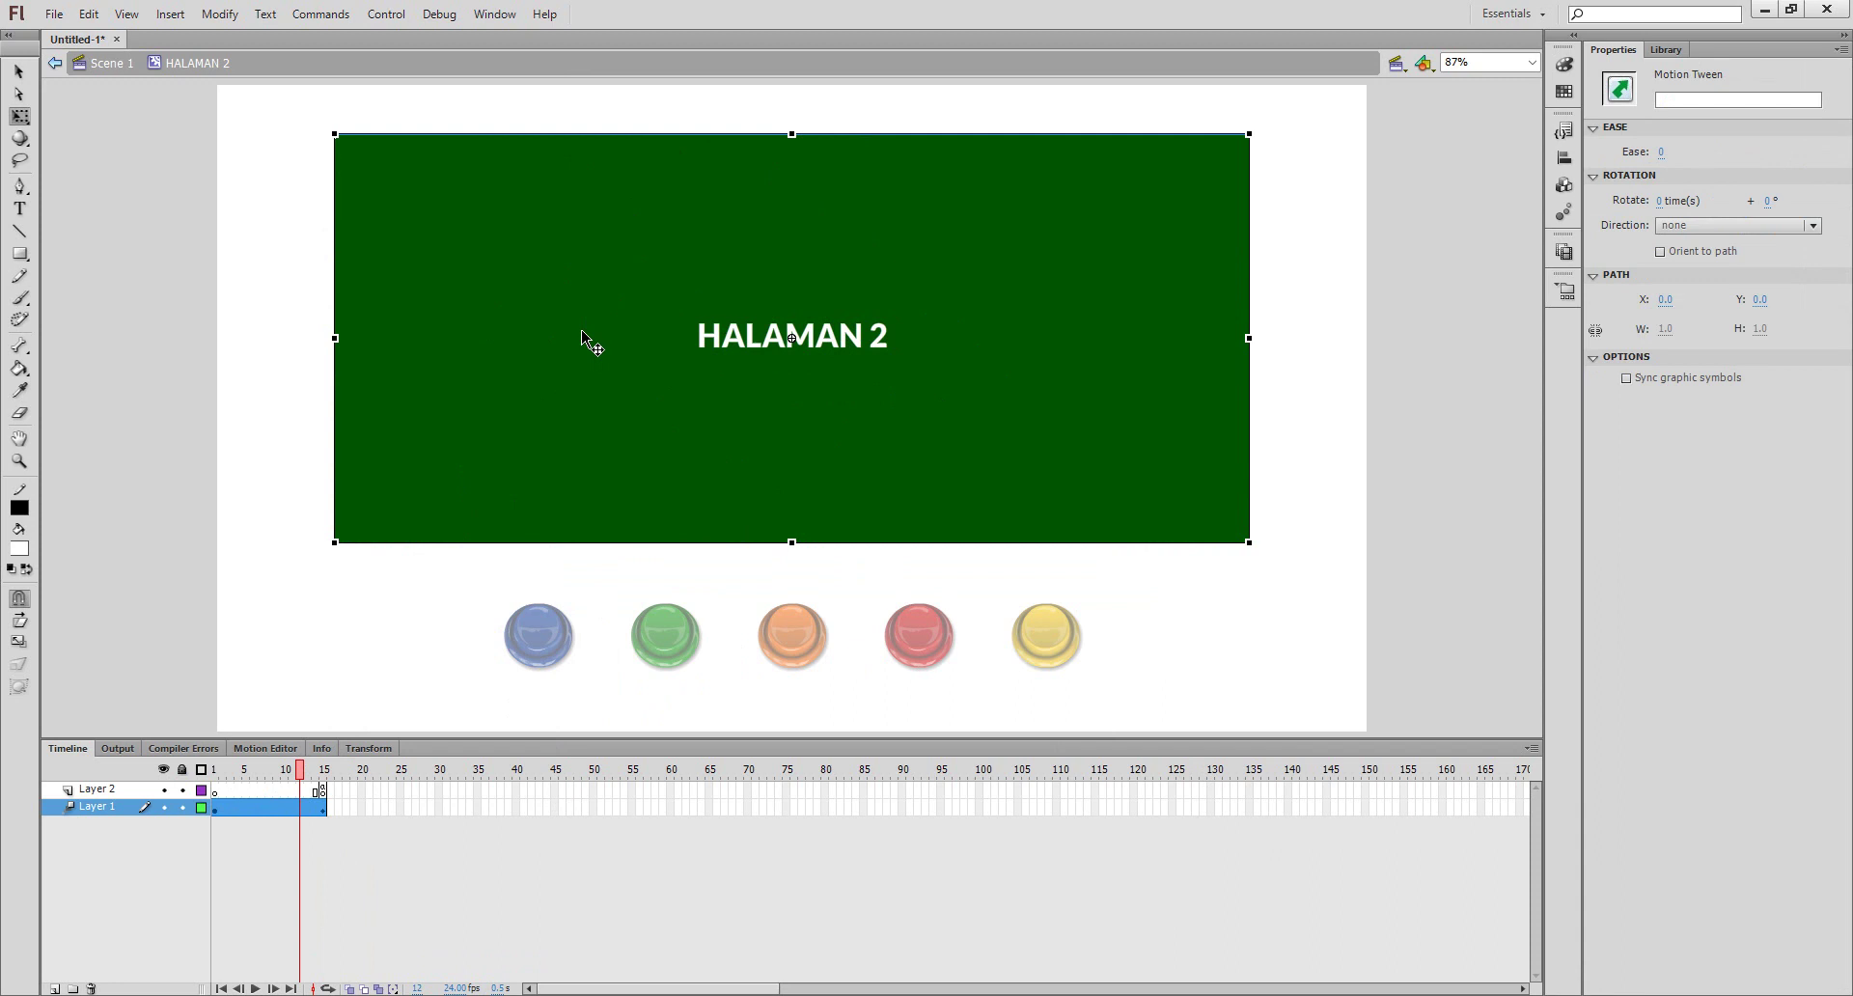
{"action": "left_click", "coordinate": [294, 810]}
{"action": "right_click", "coordinate": [296, 821]}
{"action": "left_click", "coordinate": [775, 489]}
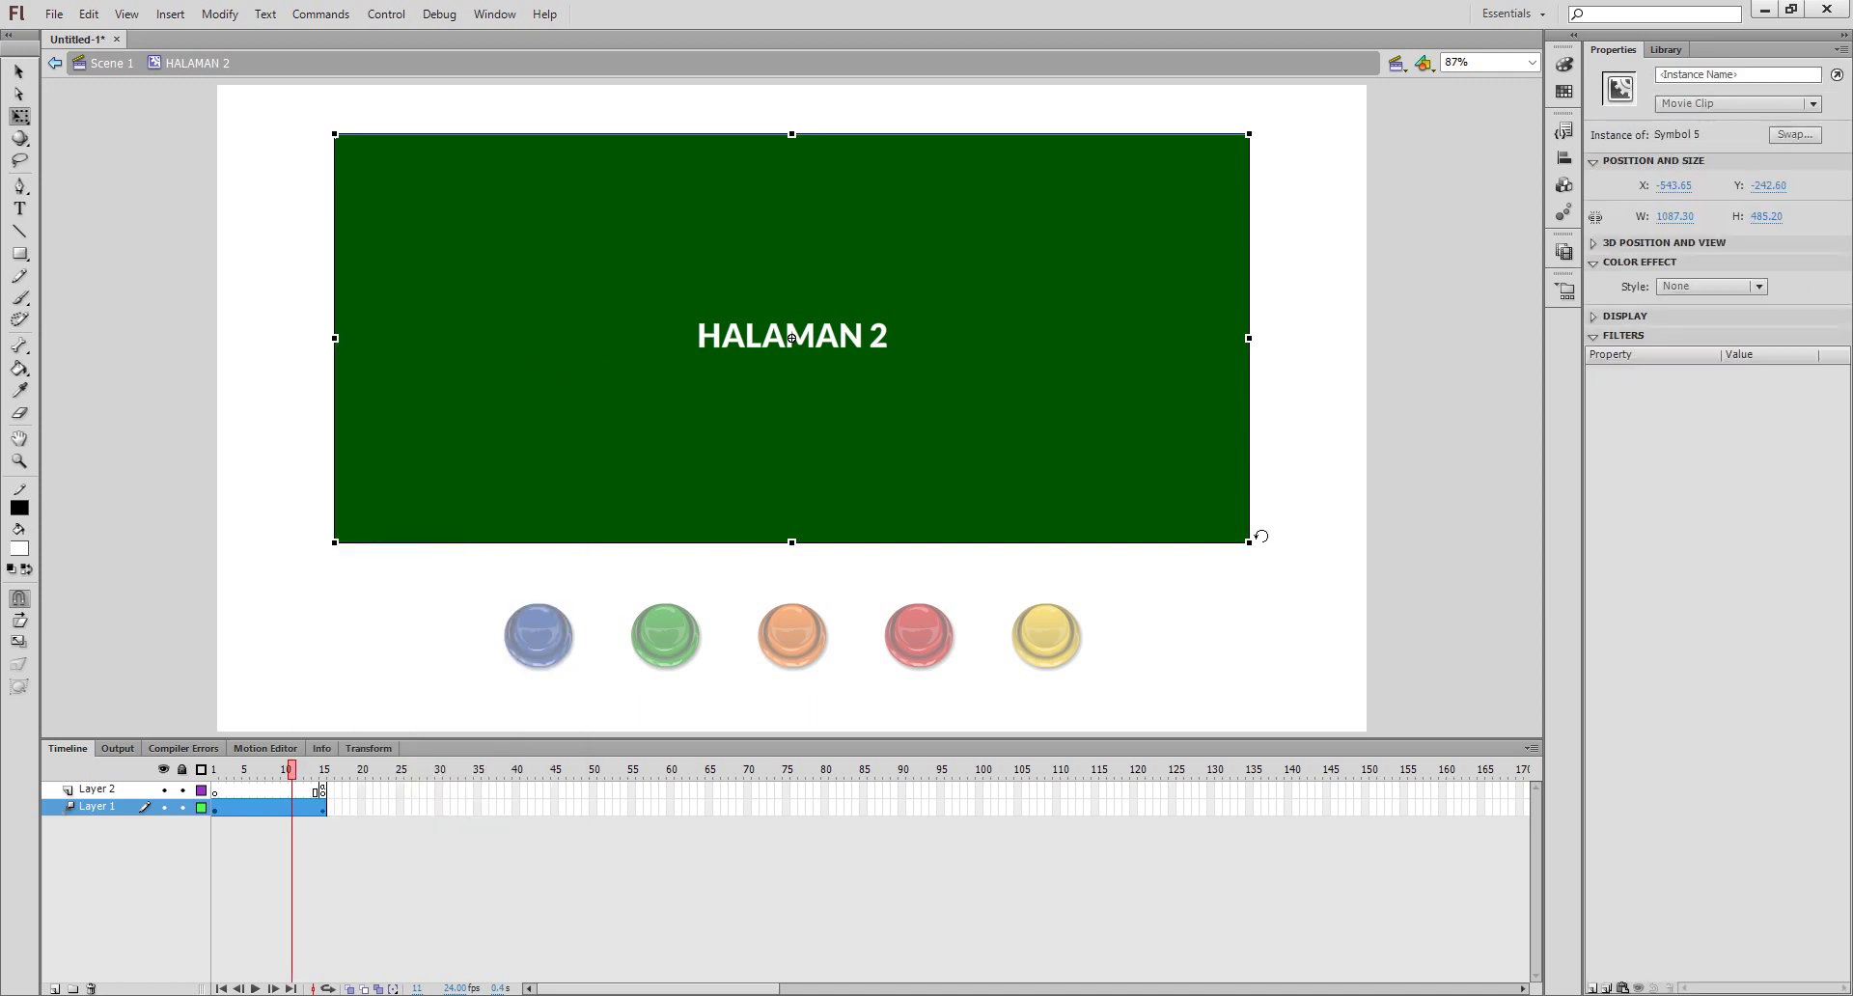
{"action": "left_click_drag", "start_coordinate": [1250, 542], "coordinate": [1270, 551]}
- Resize the green page at frames 8, 5 and 1, reducing it to about 152 x 68 px at frame 1
{"action": "left_click_drag", "start_coordinate": [293, 779], "coordinate": [269, 778]}
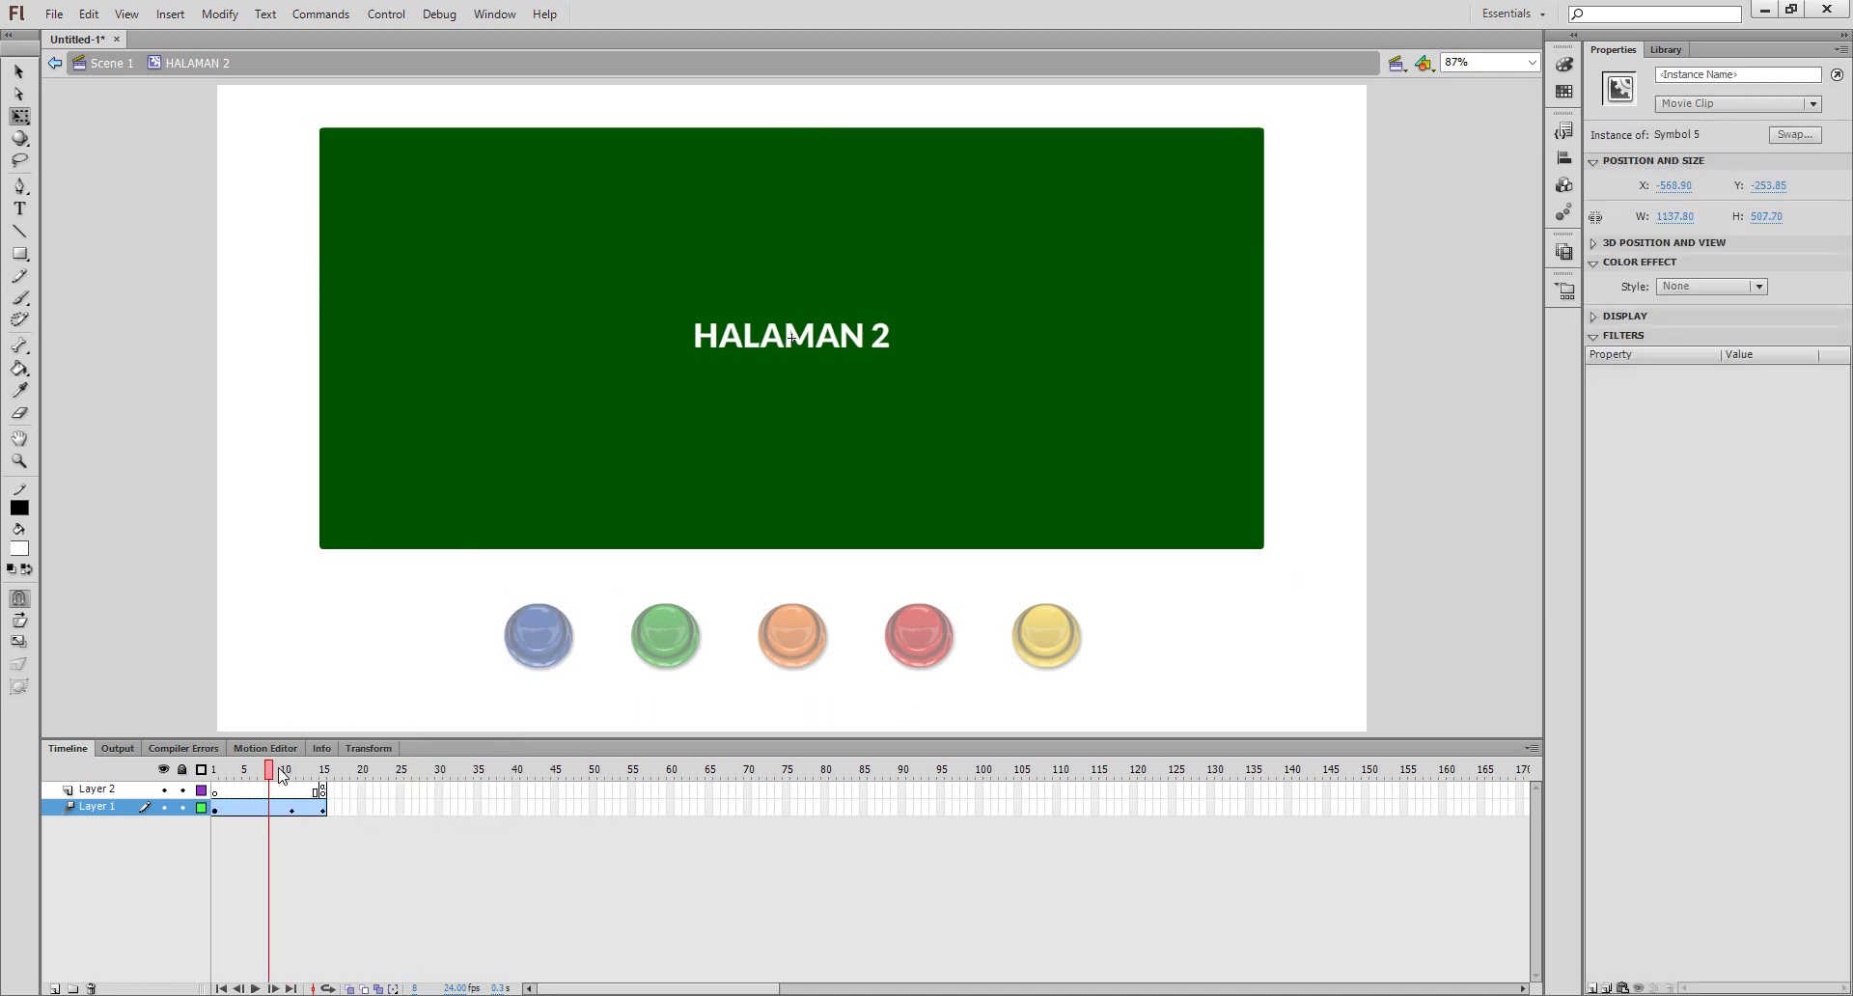
{"action": "left_click_drag", "start_coordinate": [1262, 549], "coordinate": [1119, 490]}
{"action": "left_click_drag", "start_coordinate": [284, 770], "coordinate": [246, 769]}
{"action": "left_click_drag", "start_coordinate": [1153, 497], "coordinate": [859, 360]}
{"action": "left_click", "coordinate": [215, 769]}
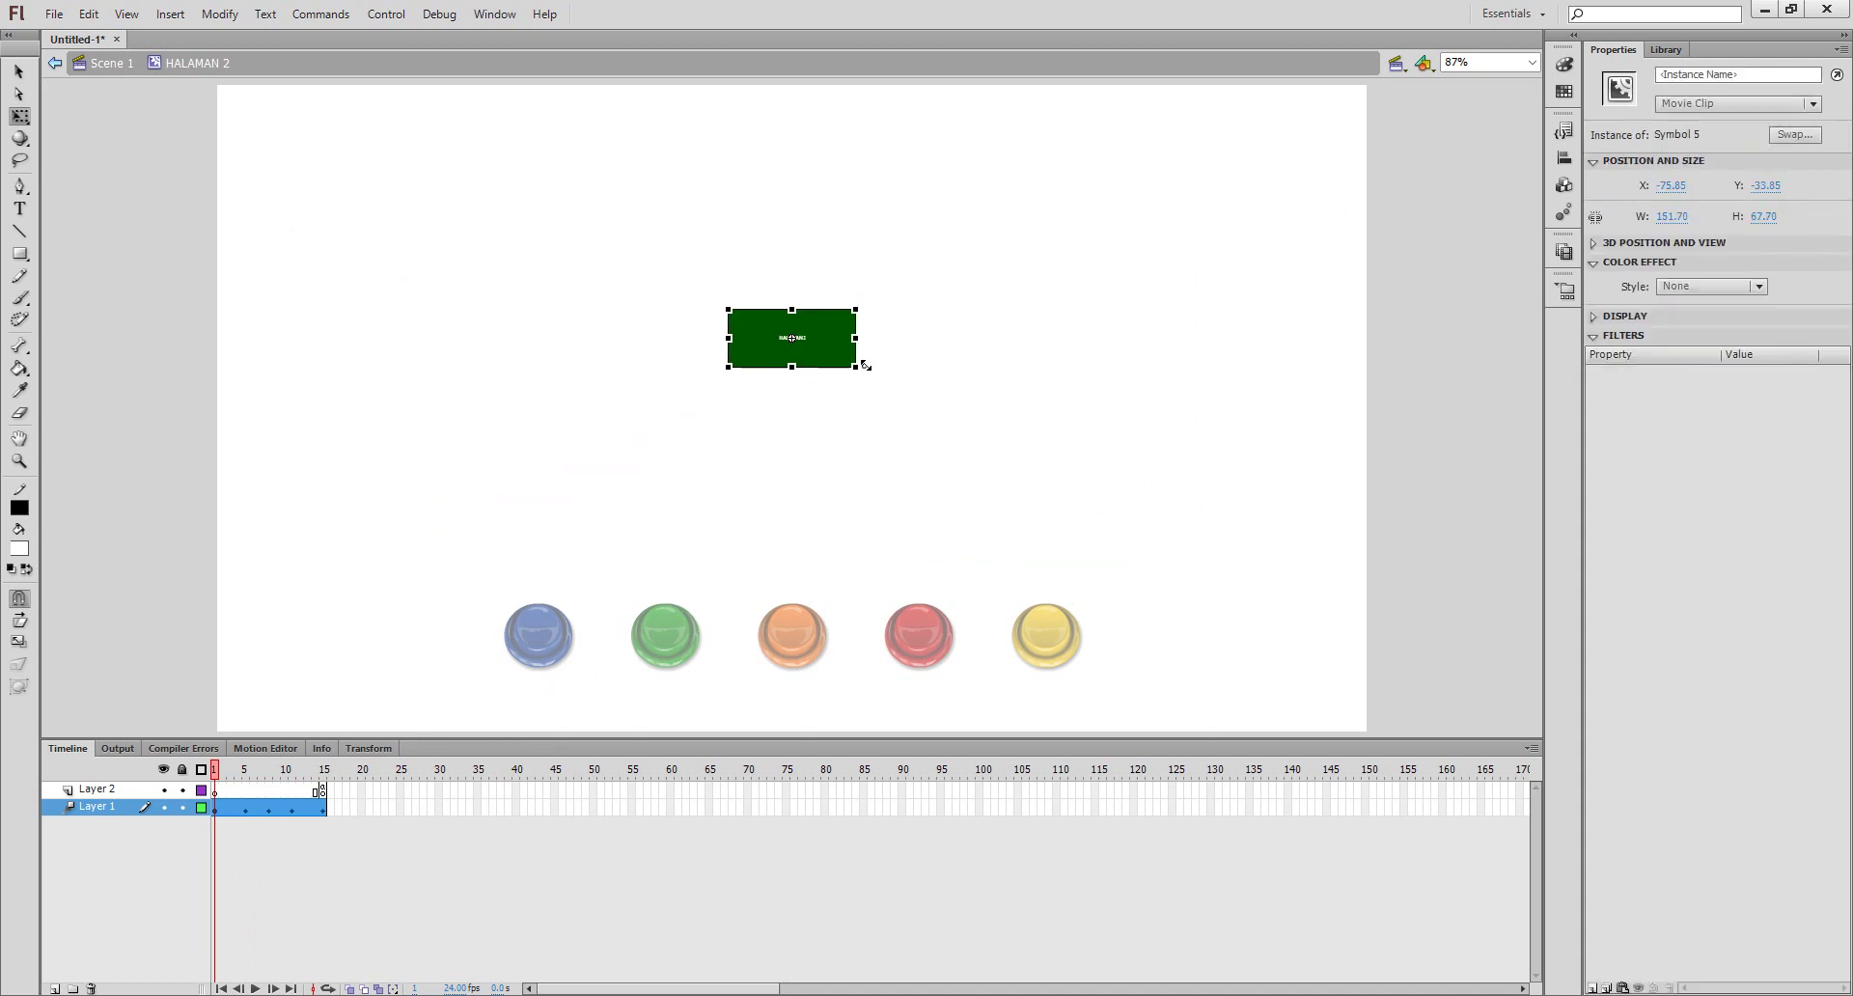
- Set the green page's alpha to 0% at frame 1 and to 100% at frame 15
{"action": "key", "text": "v"}
{"action": "left_click", "coordinate": [1706, 287]}
{"action": "left_click", "coordinate": [1706, 395]}
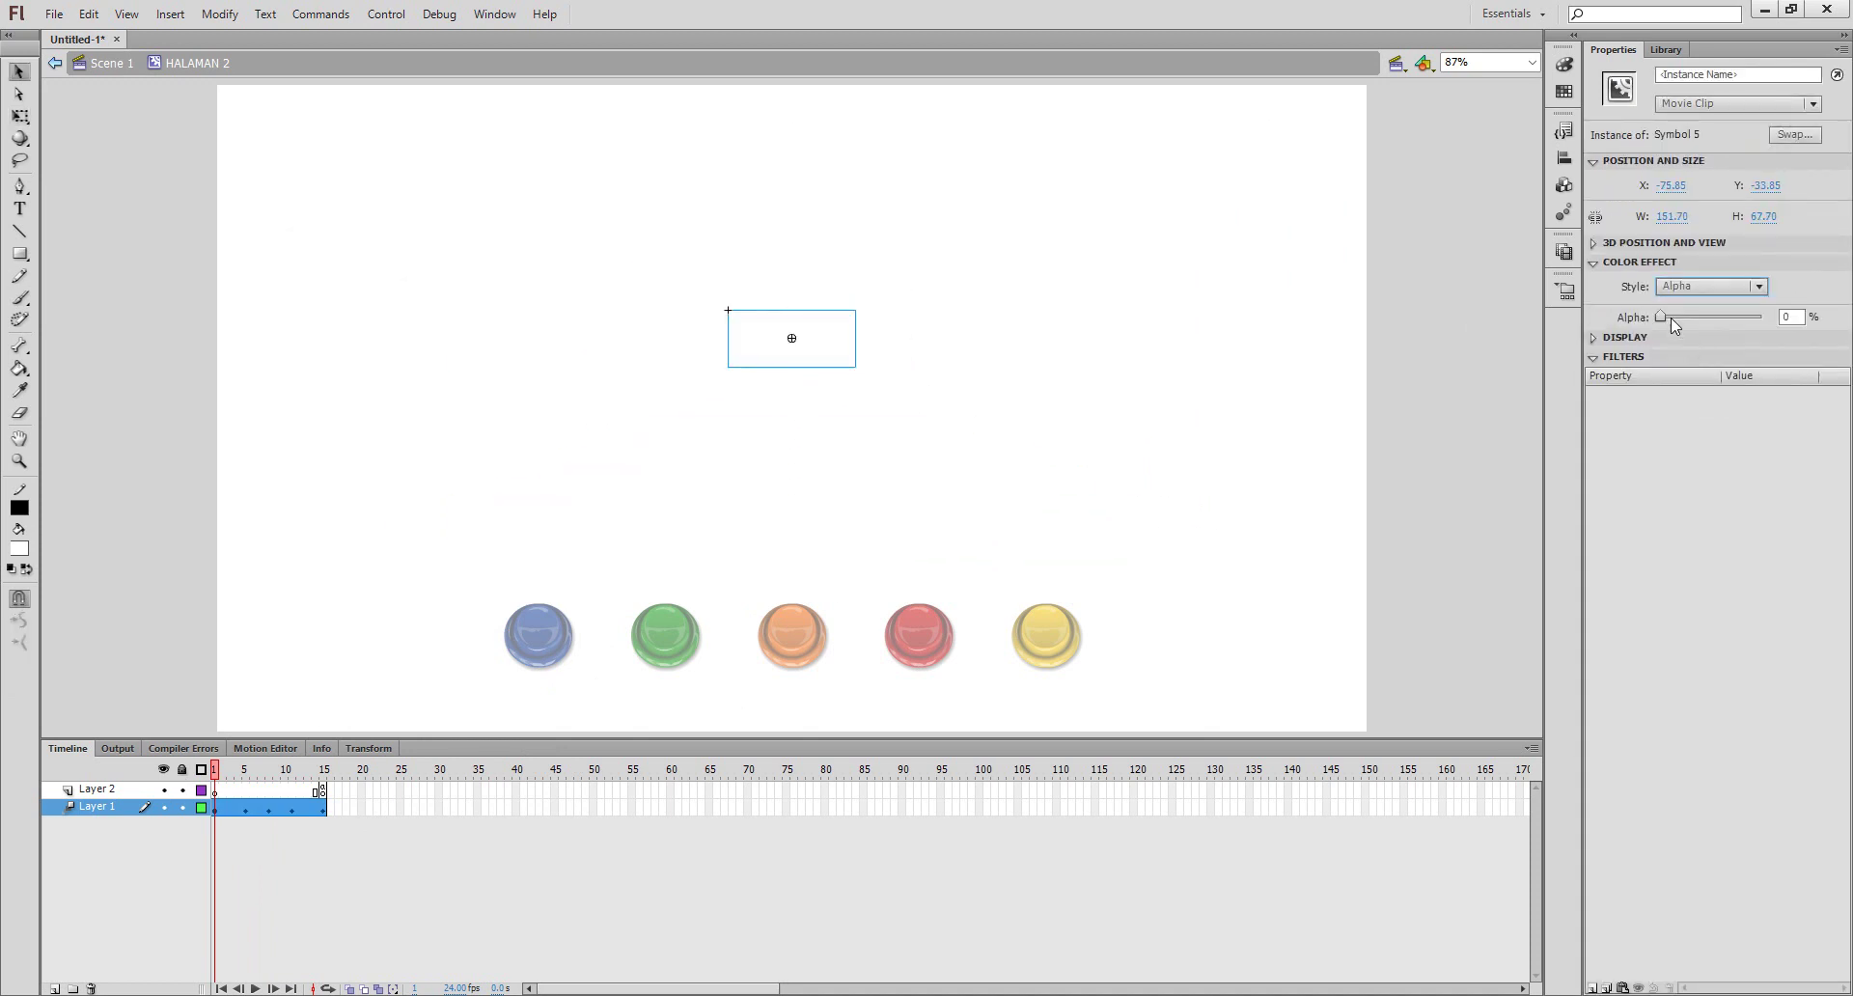
{"action": "left_click", "coordinate": [324, 769]}
{"action": "left_click", "coordinate": [820, 364]}
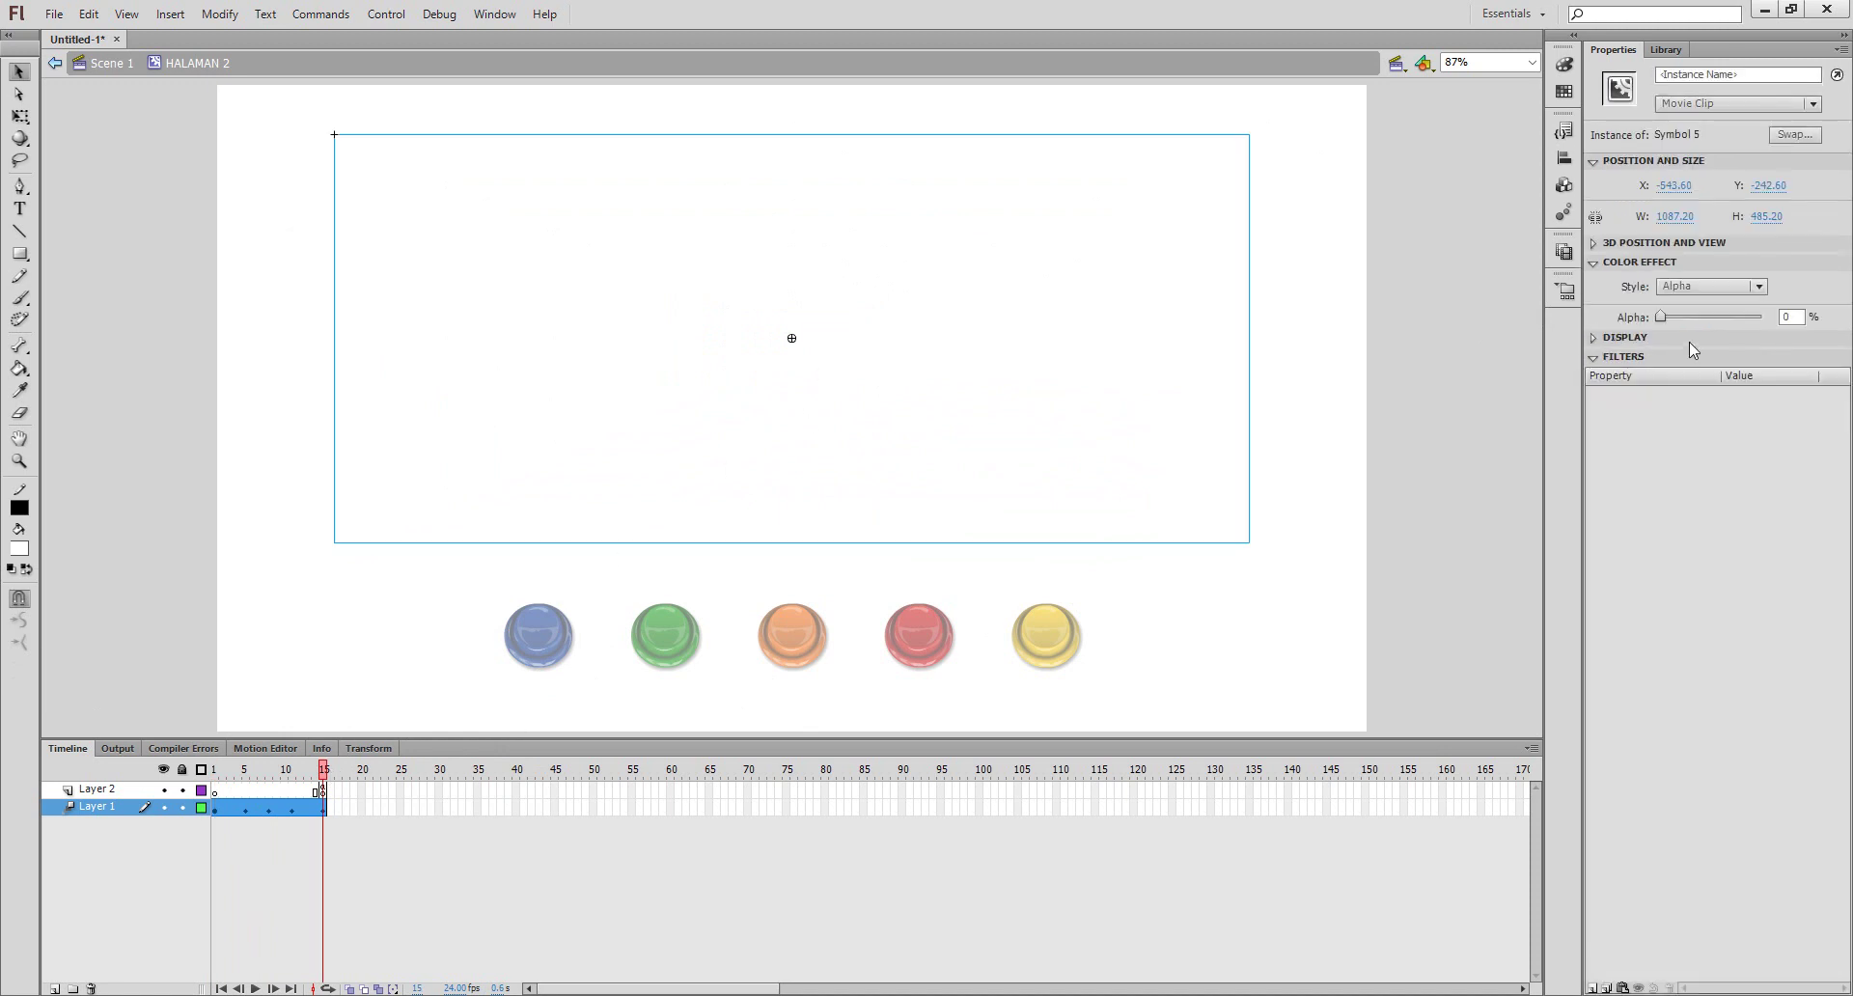
{"action": "left_click", "coordinate": [1761, 317]}
- Add a Blur filter to the green page at frame 15 with High quality and a blur of 0 px
{"action": "left_click", "coordinate": [1590, 987]}
{"action": "left_click", "coordinate": [1640, 863]}
{"action": "left_click", "coordinate": [1768, 449]}
{"action": "left_click", "coordinate": [1764, 513]}
{"action": "left_click", "coordinate": [1728, 430]}
{"action": "type", "text": "0"}
{"action": "key", "text": "Return"}
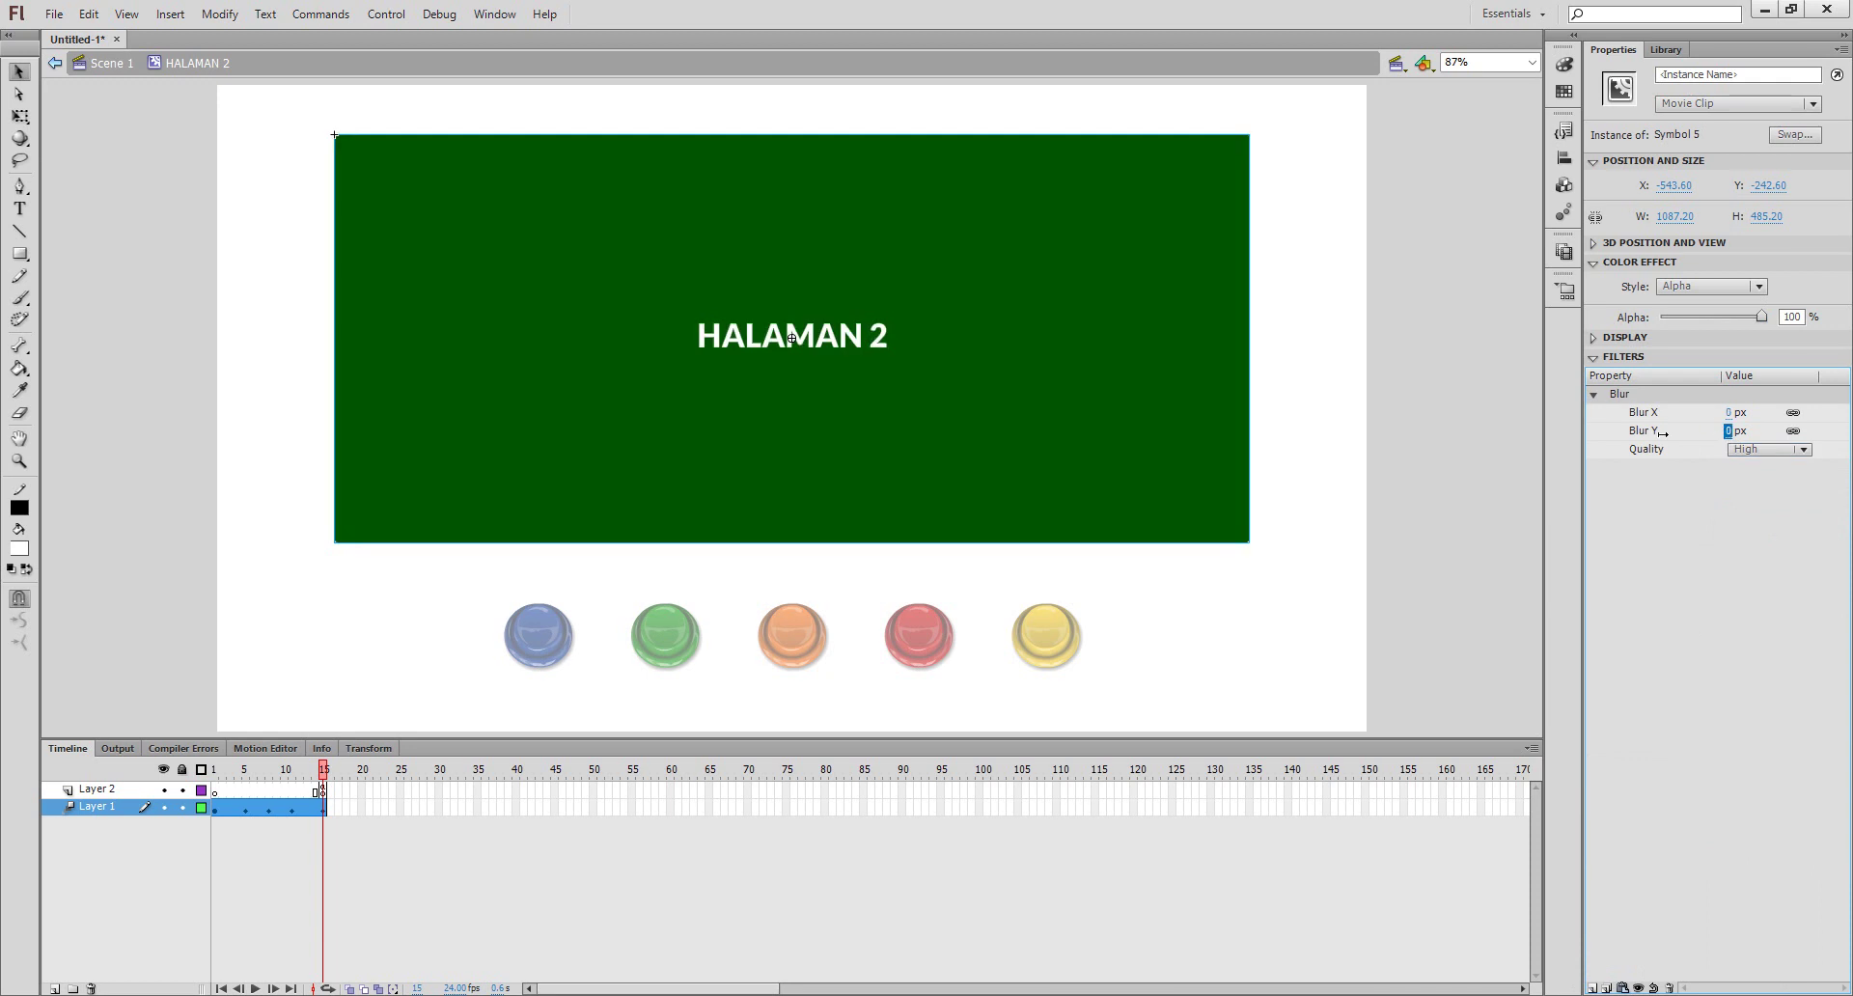
- Set the green page's blur to 20 px at frame 1 and return to the main scene
{"action": "left_click", "coordinate": [215, 769]}
{"action": "left_click", "coordinate": [797, 339]}
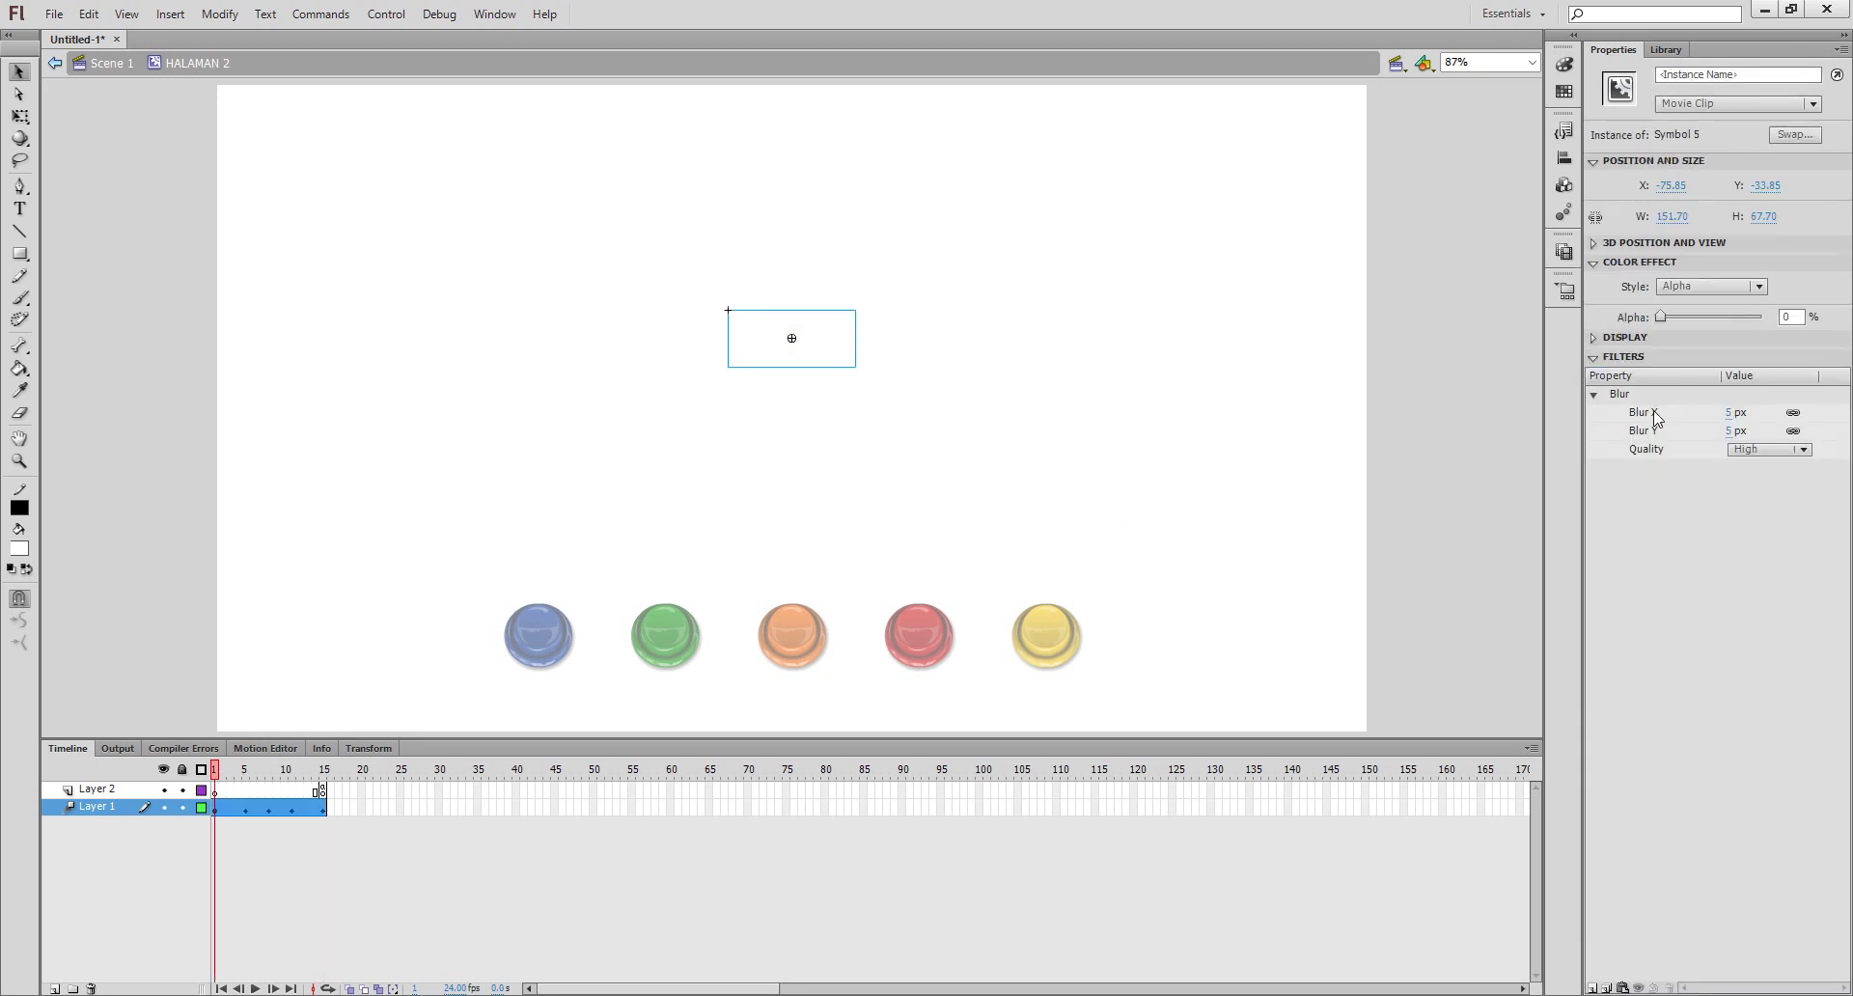
{"action": "left_click", "coordinate": [1728, 413]}
{"action": "type", "text": "20"}
{"action": "key", "text": "Return"}
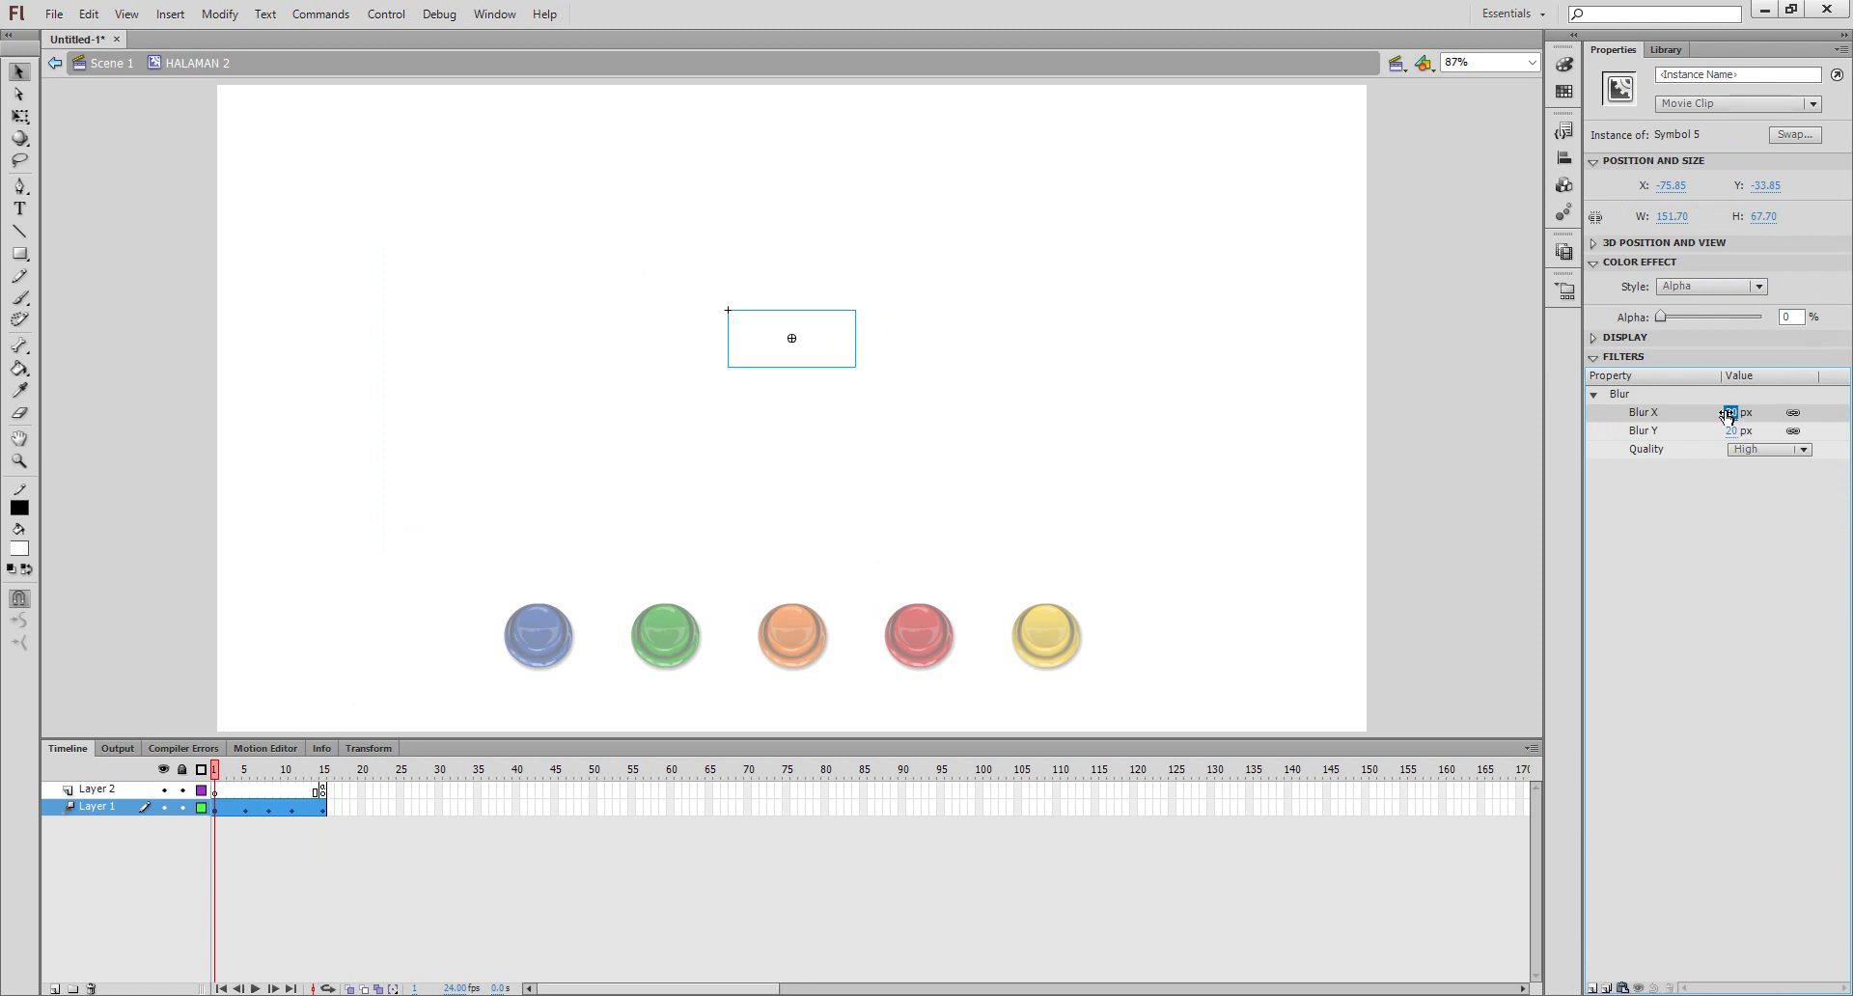
{"action": "double_click", "coordinate": [1152, 494]}
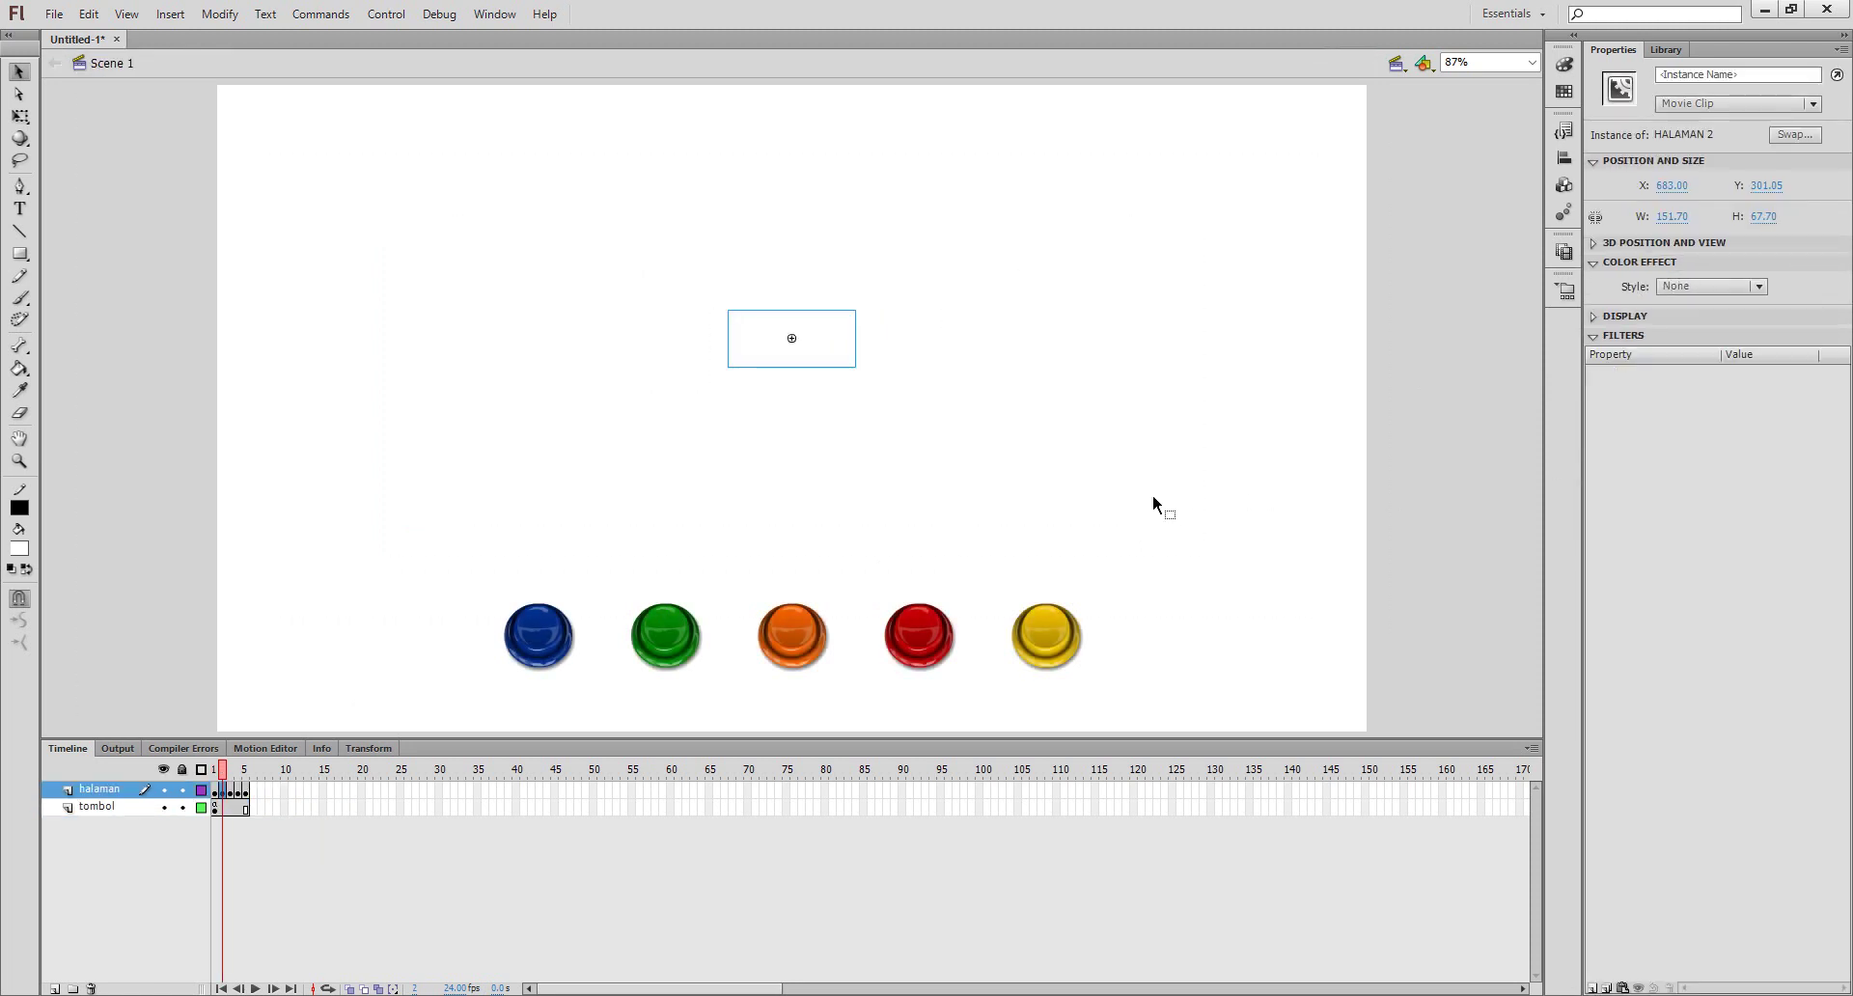
- Test the movie, switch between all five pages with the colour buttons to check their pop-in animations, and close the preview
{"action": "key", "text": "ctrl+Return"}
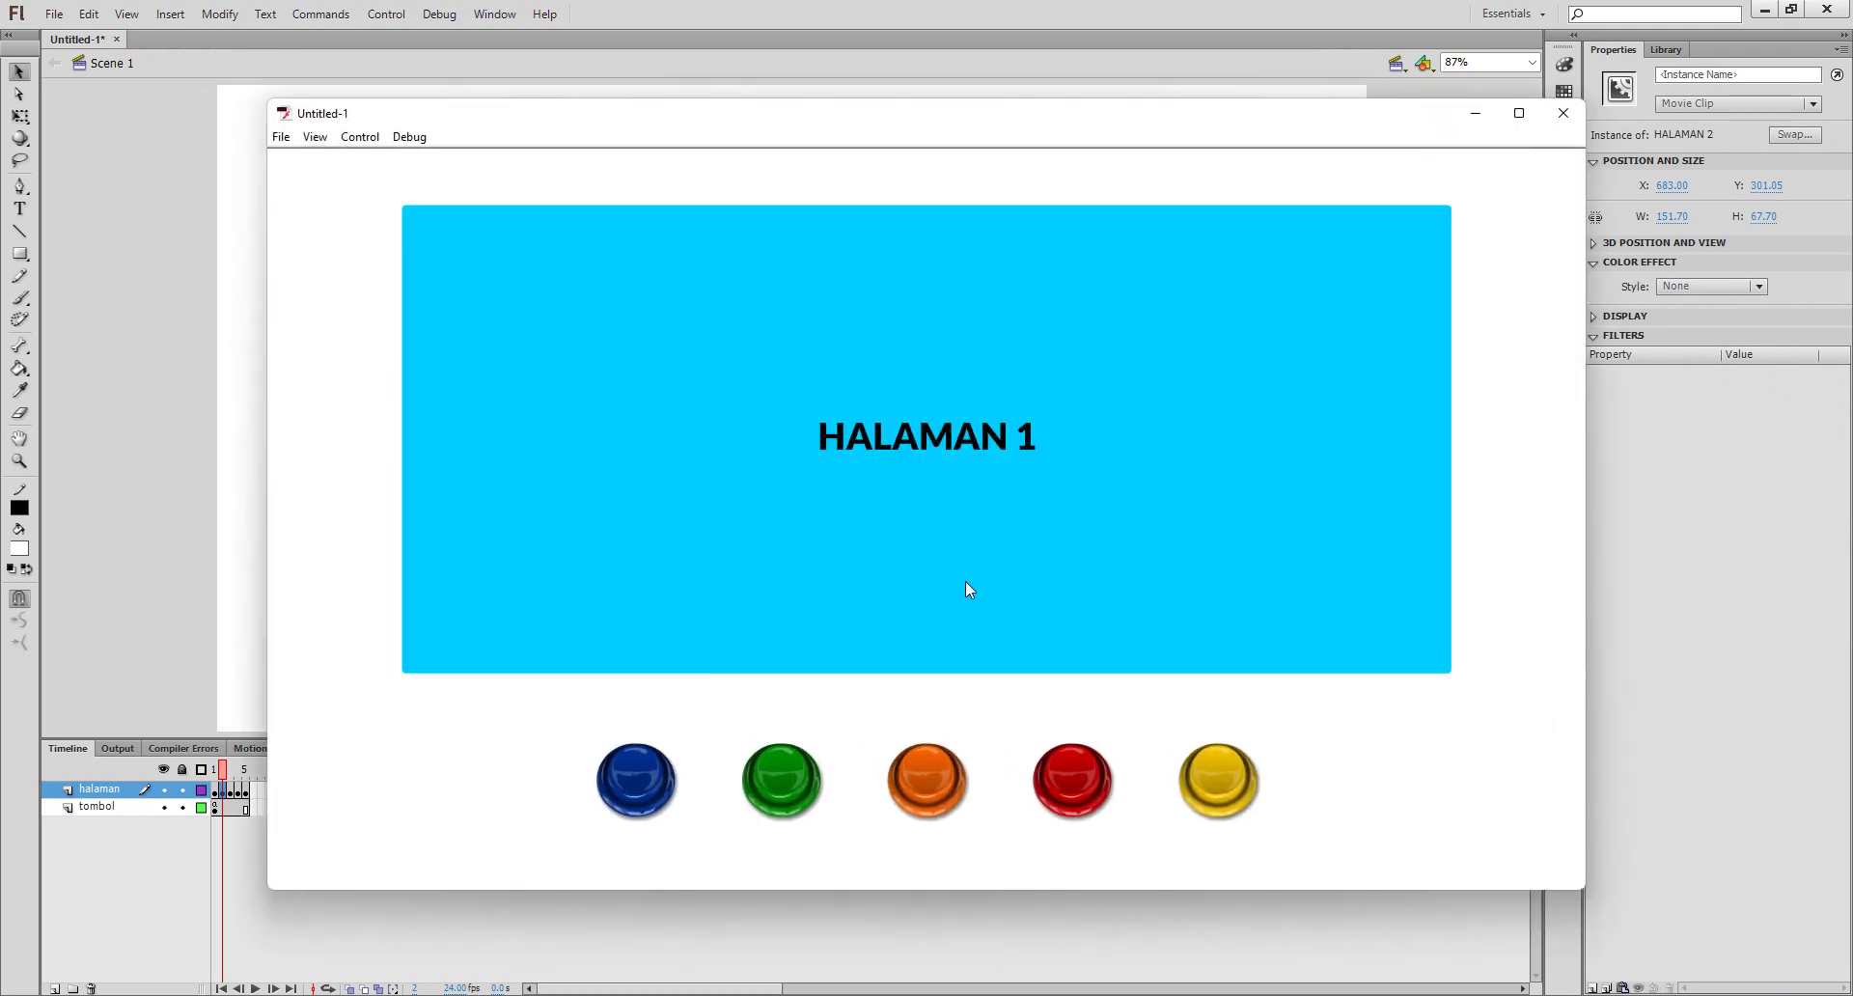
{"action": "left_click", "coordinate": [745, 783]}
{"action": "left_click", "coordinate": [922, 801]}
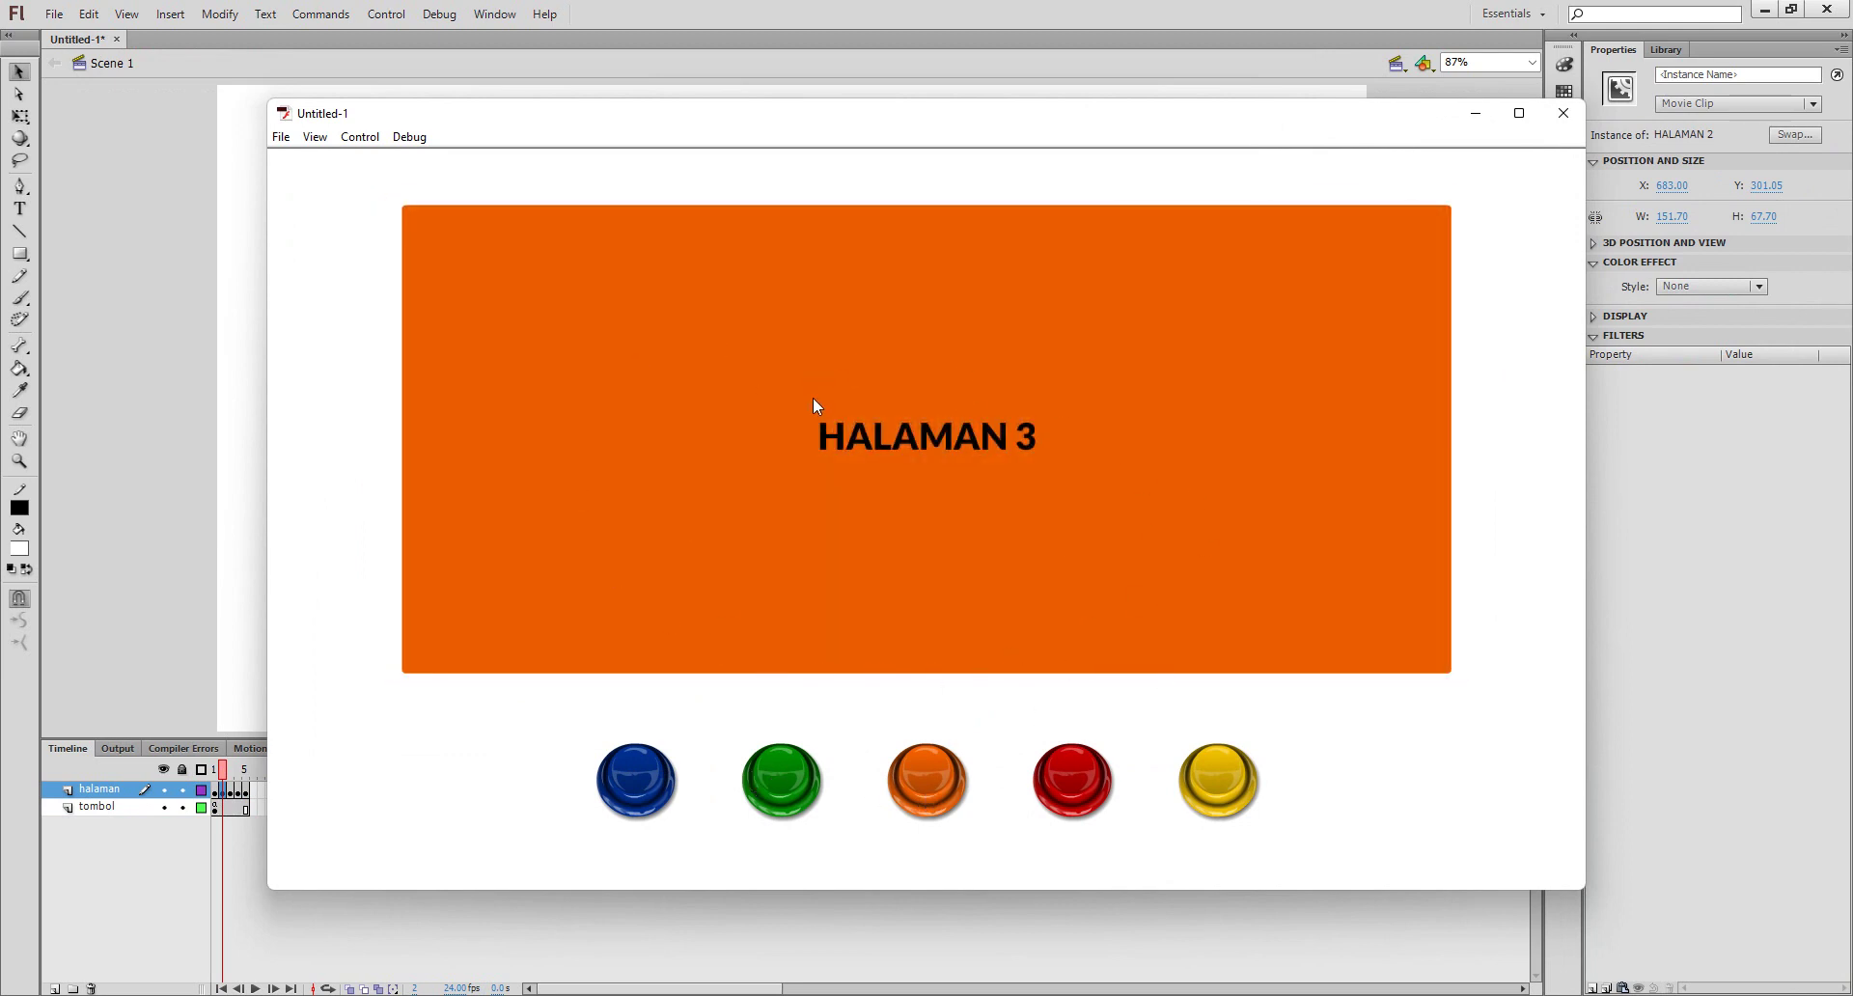
{"action": "left_click", "coordinate": [1071, 753]}
{"action": "left_click", "coordinate": [1226, 772]}
{"action": "left_click", "coordinate": [1071, 780]}
{"action": "left_click", "coordinate": [916, 772]}
{"action": "left_click", "coordinate": [787, 787]}
{"action": "left_click", "coordinate": [639, 782]}
{"action": "left_click", "coordinate": [797, 790]}
{"action": "left_click", "coordinate": [927, 781]}
{"action": "left_click", "coordinate": [1075, 782]}
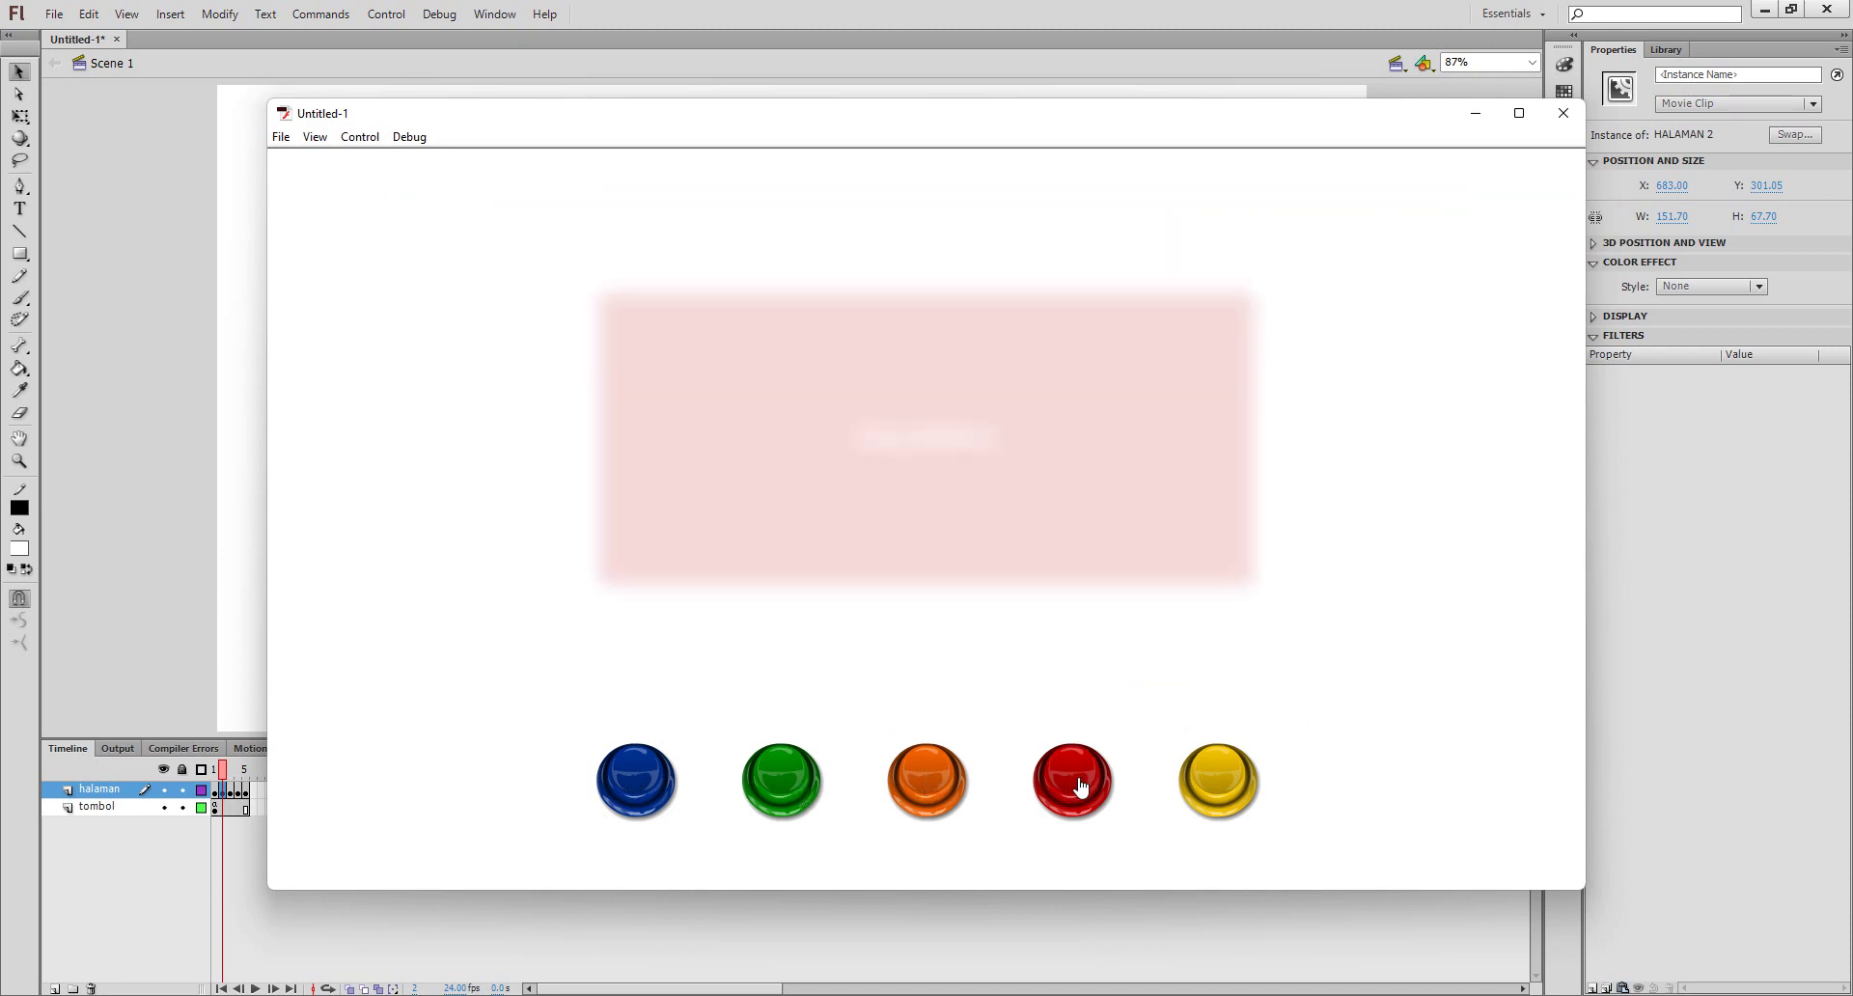
{"action": "left_click", "coordinate": [1223, 796]}
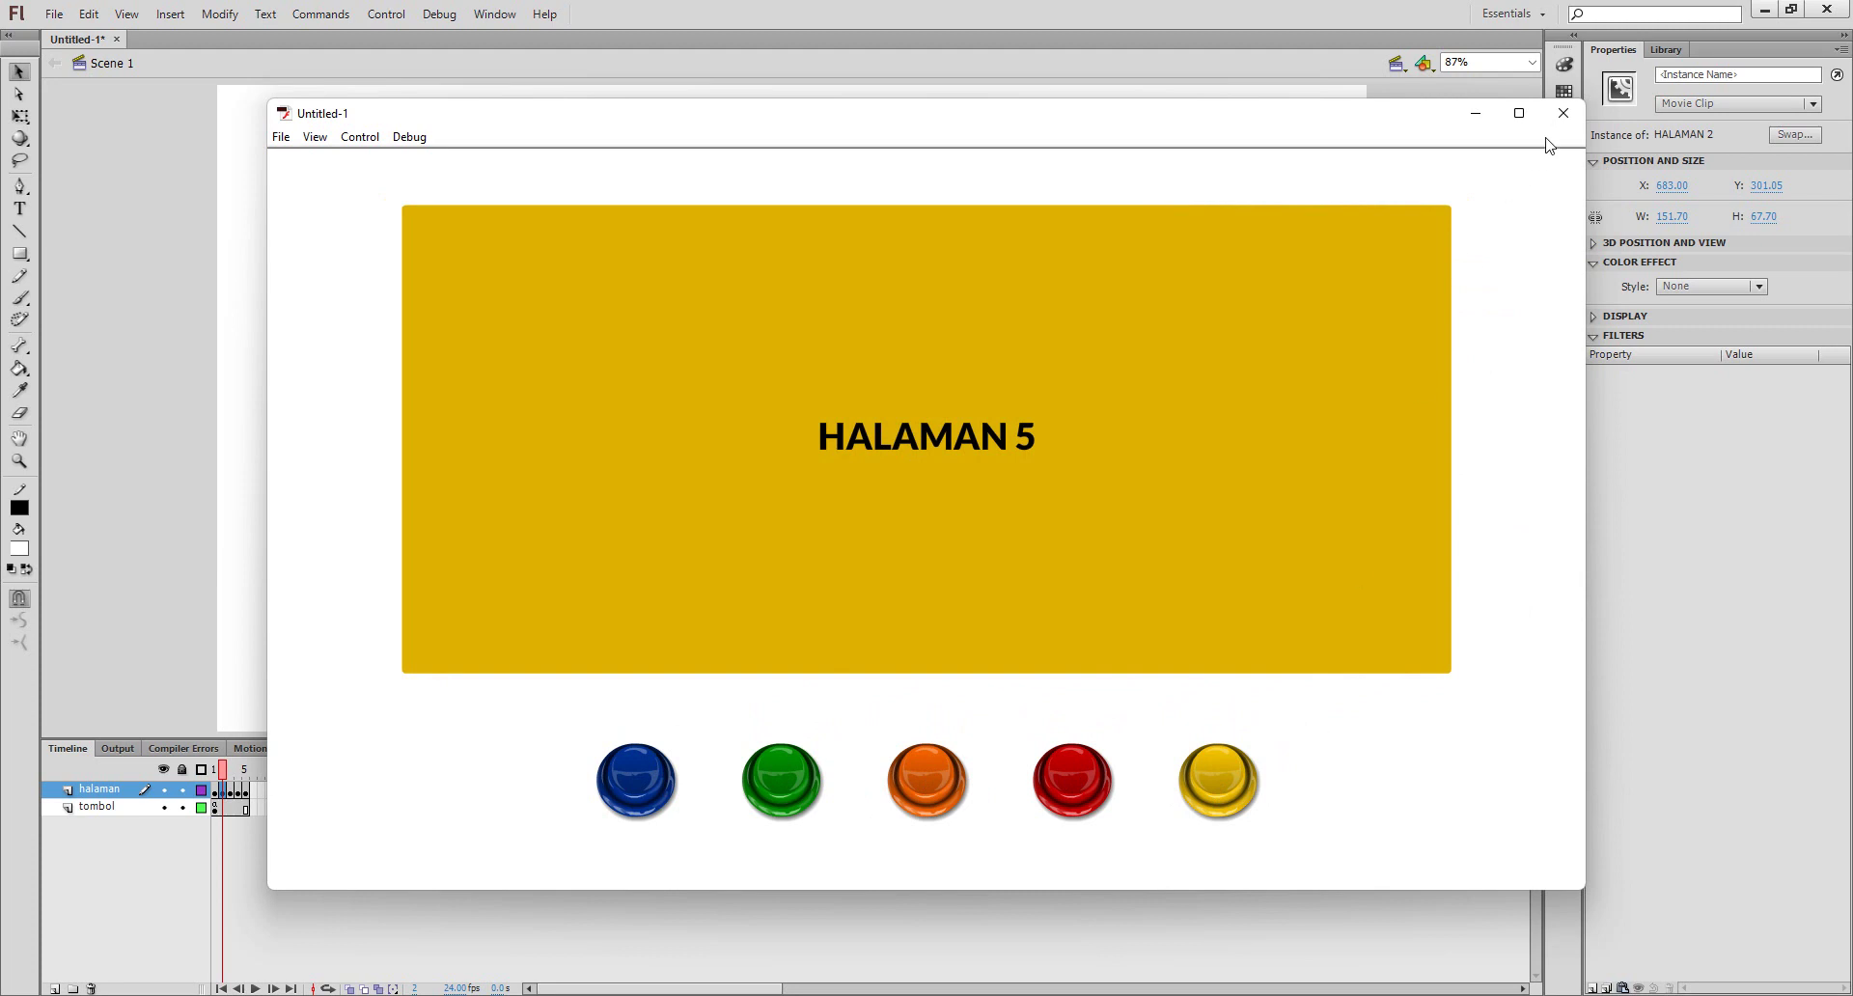
{"action": "left_click", "coordinate": [1562, 114]}
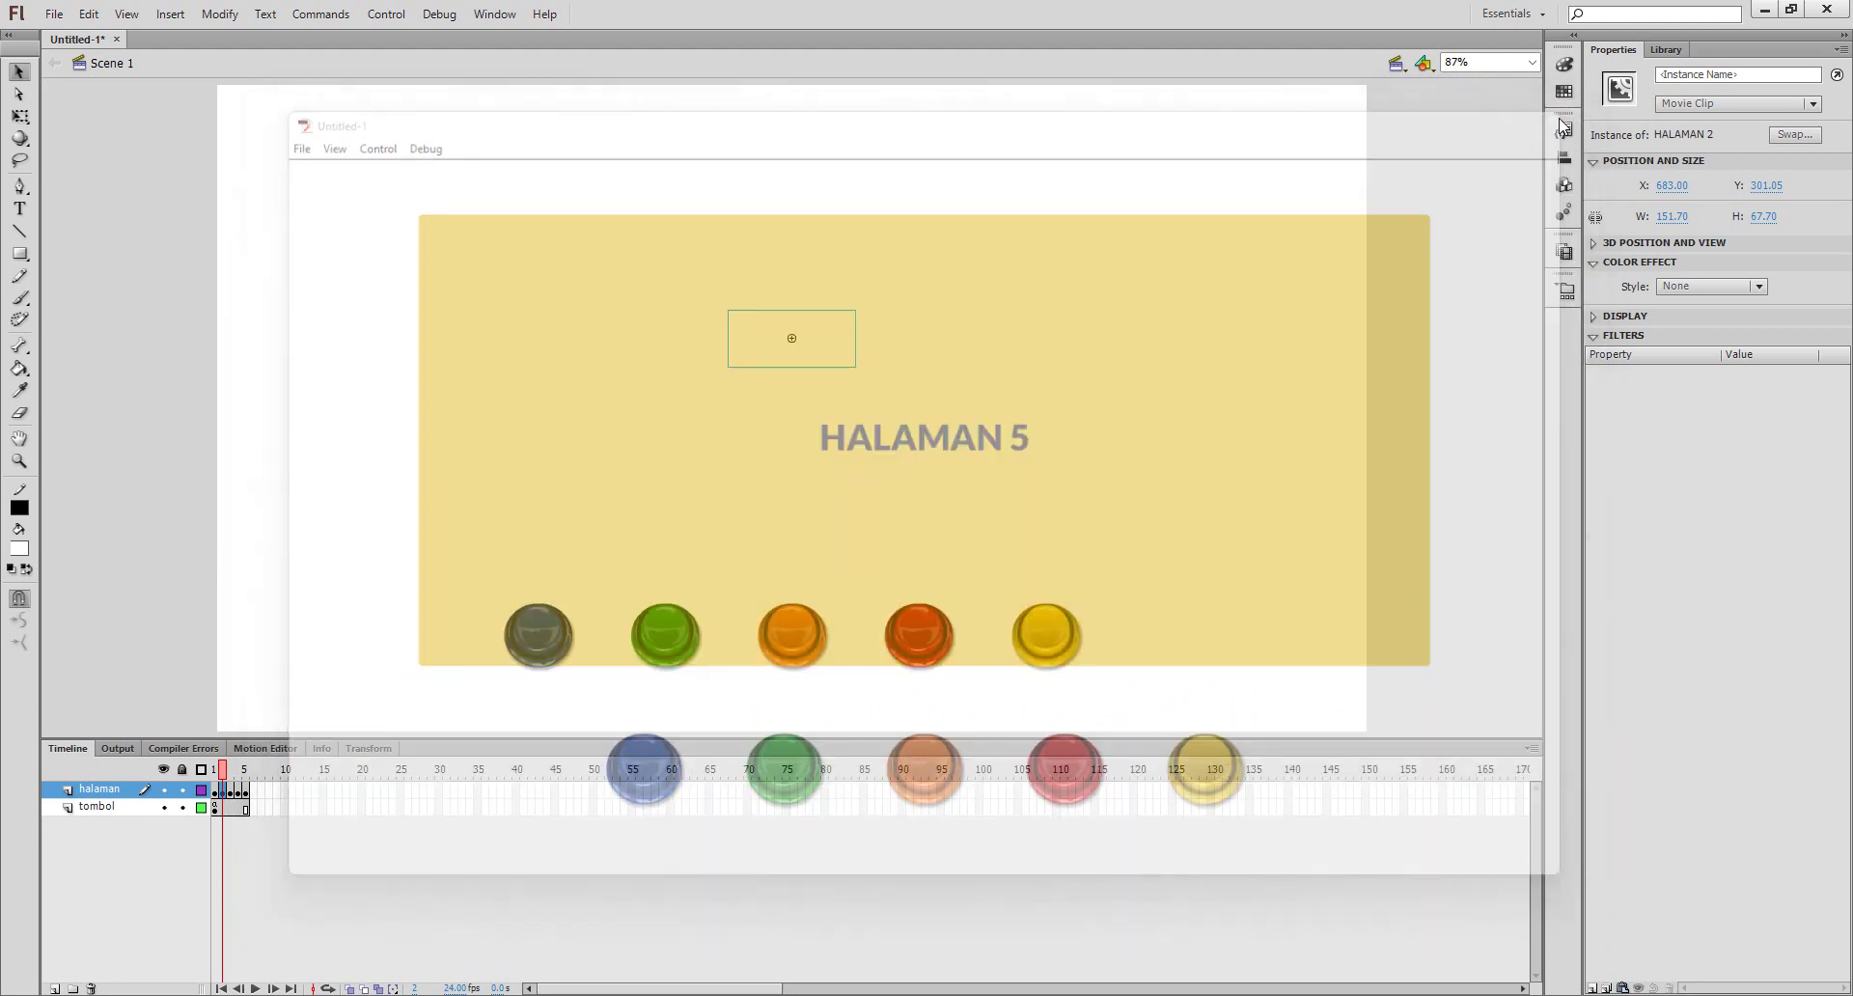